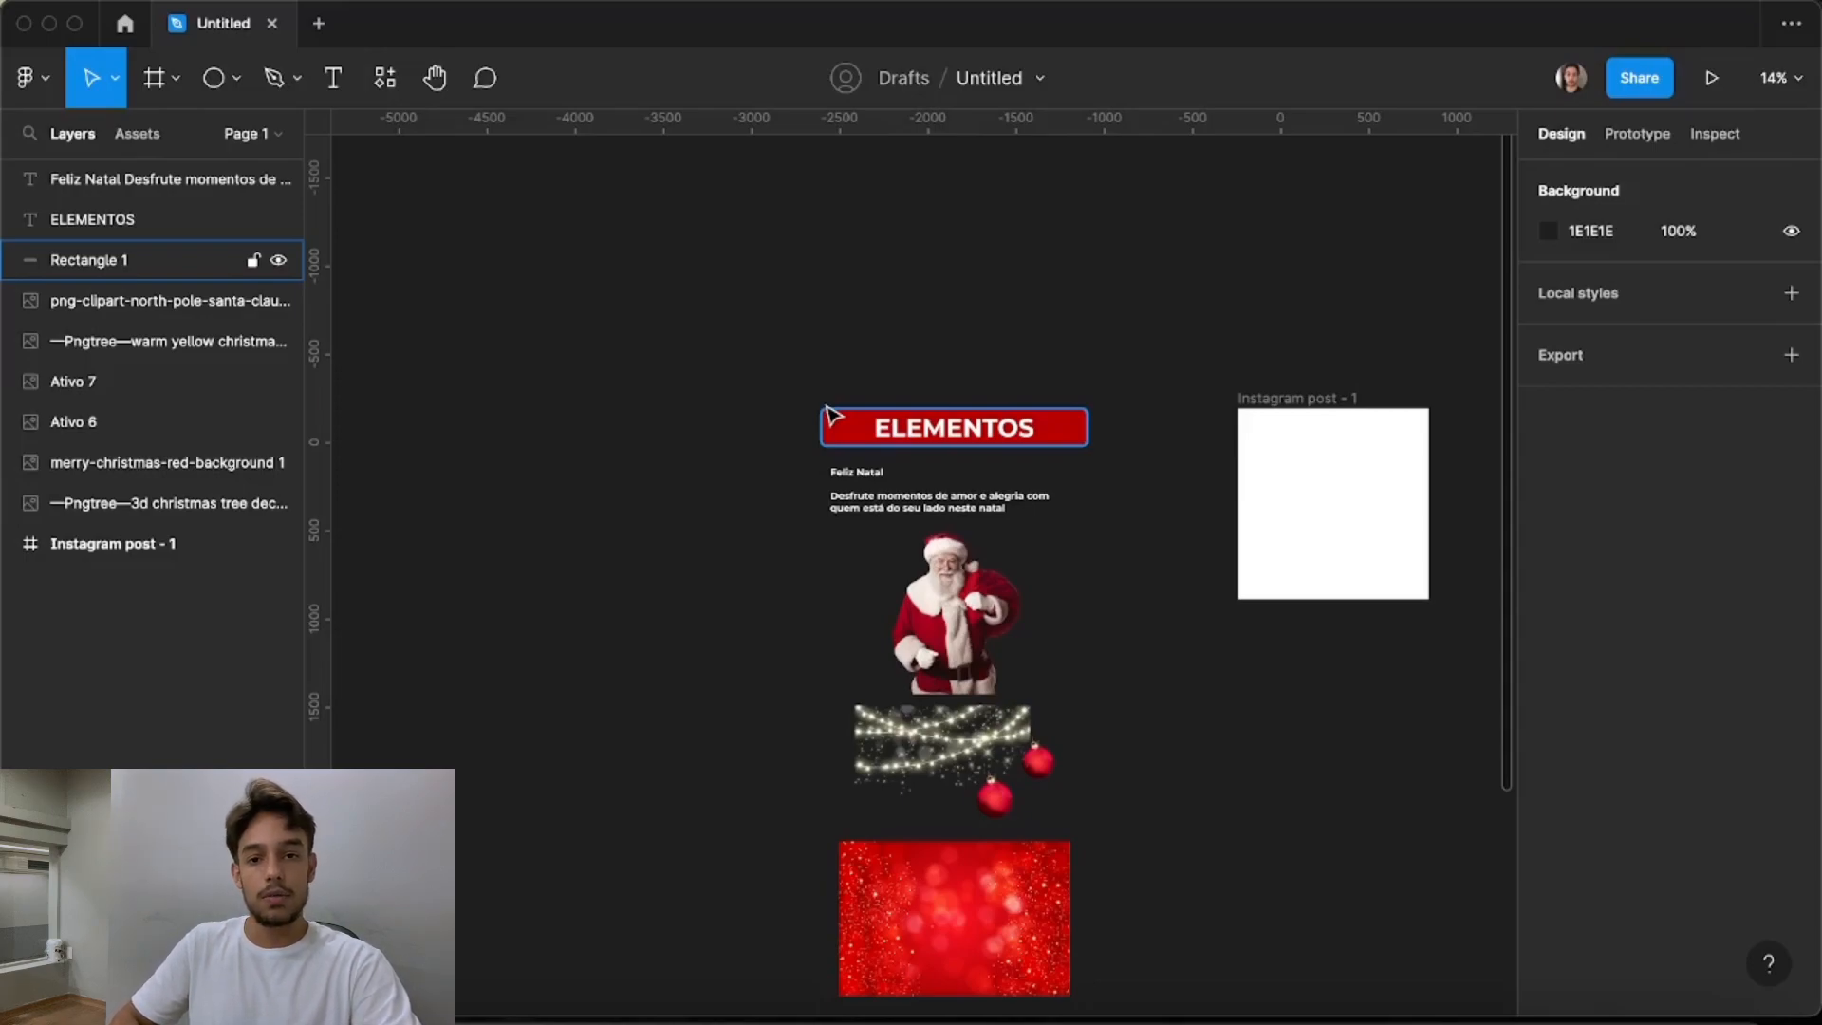
# Examine the collected Christmas elements, especially the greeting text and the Santa Claus image
pyautogui.click(878, 480)
pyautogui.click(1038, 533)
pyautogui.scroll(-2, 1092, 581)
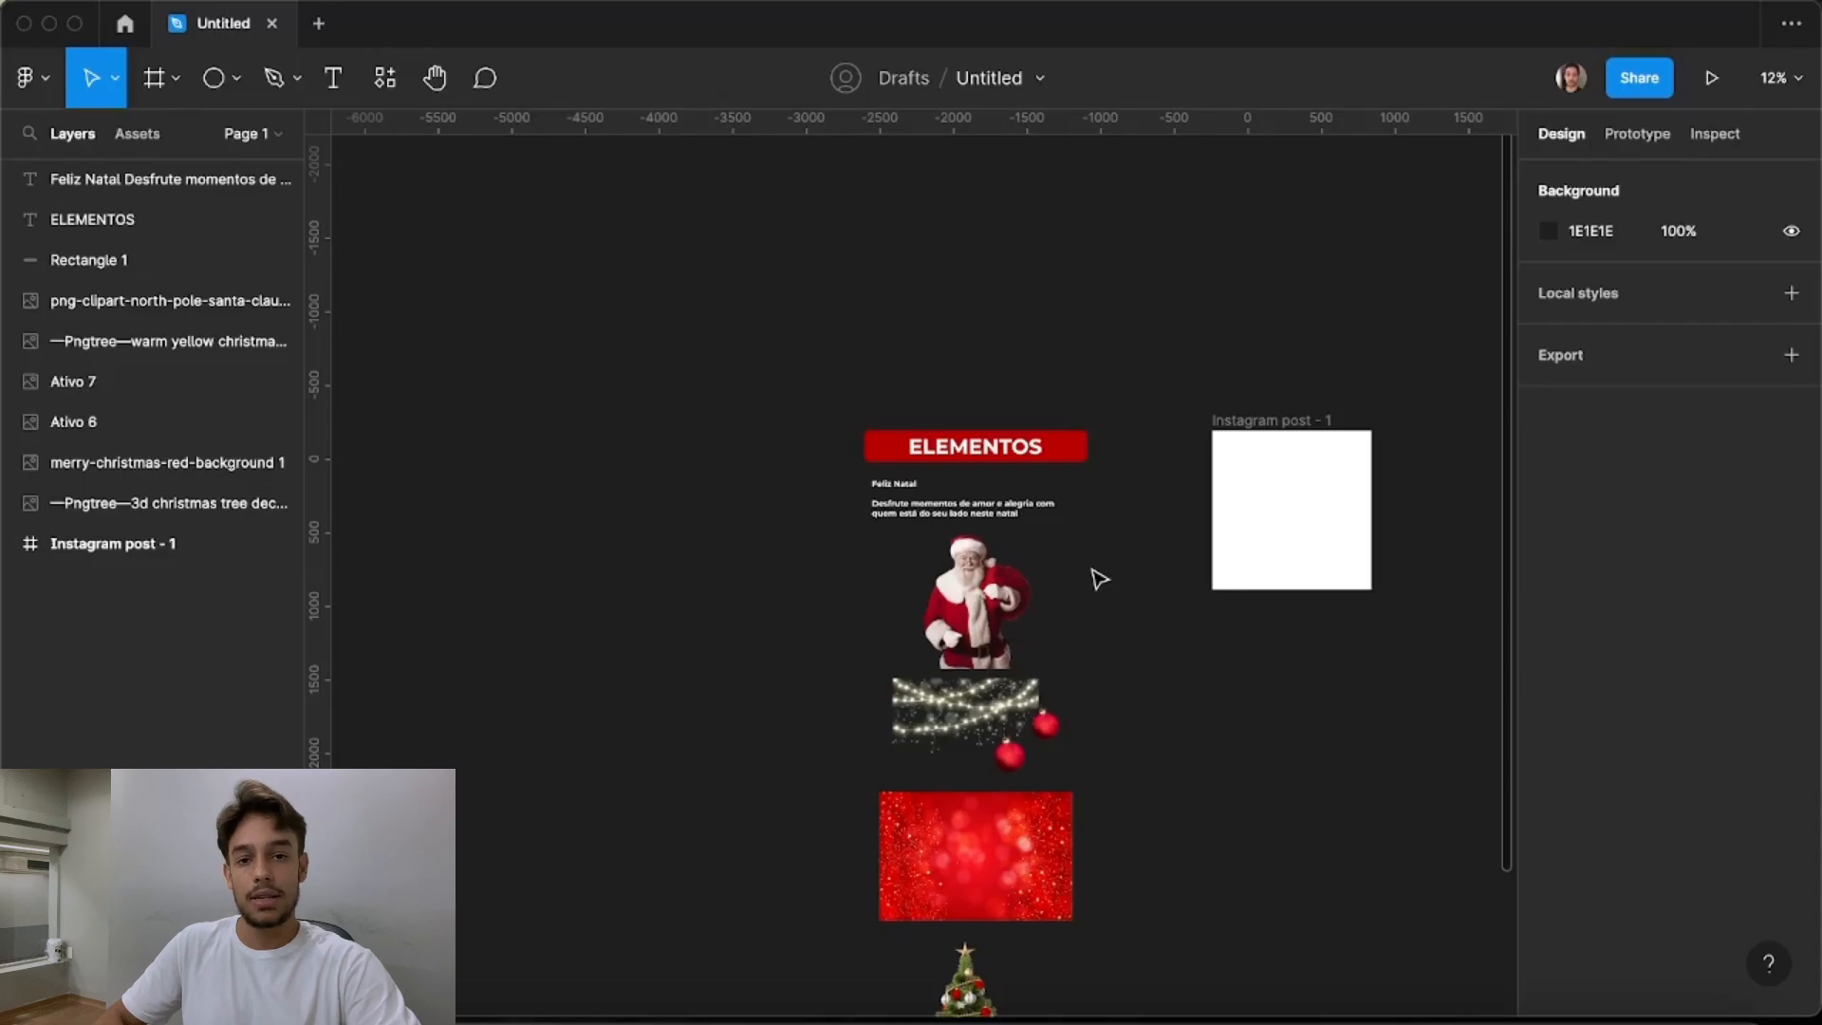
pyautogui.scroll(3, 968, 607)
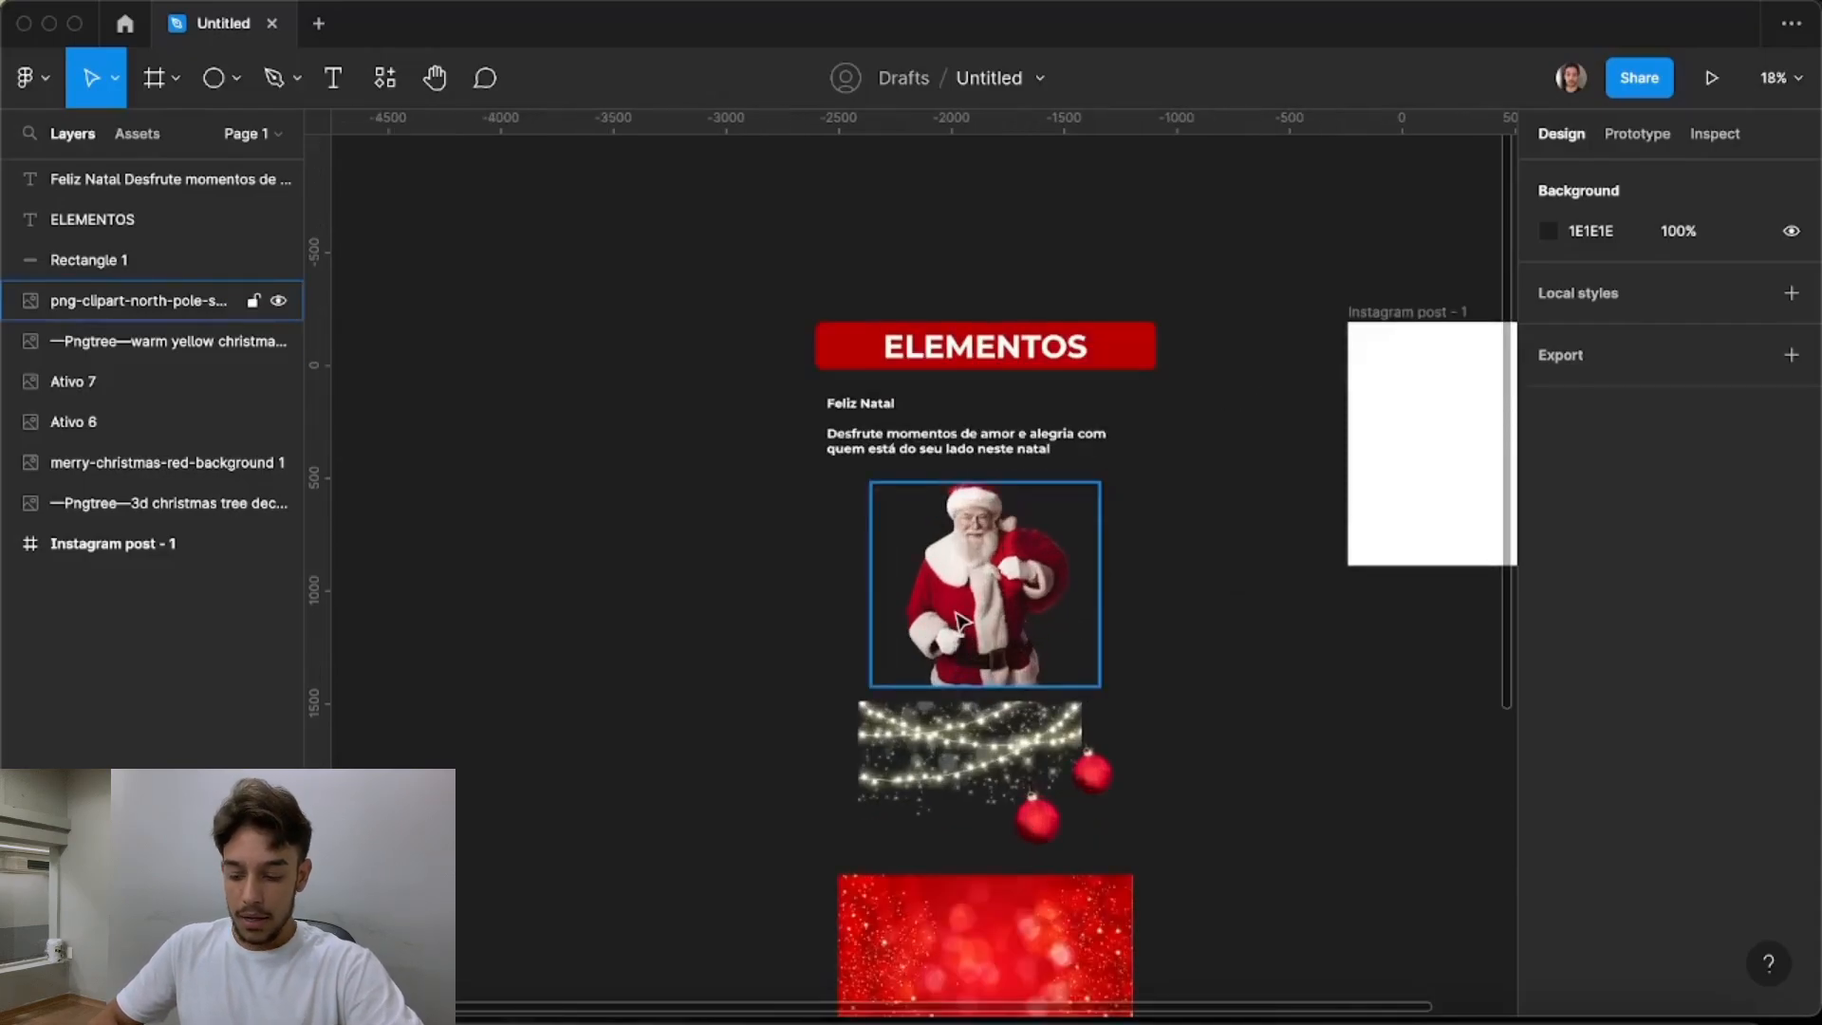
pyautogui.scroll(3, 1001, 552)
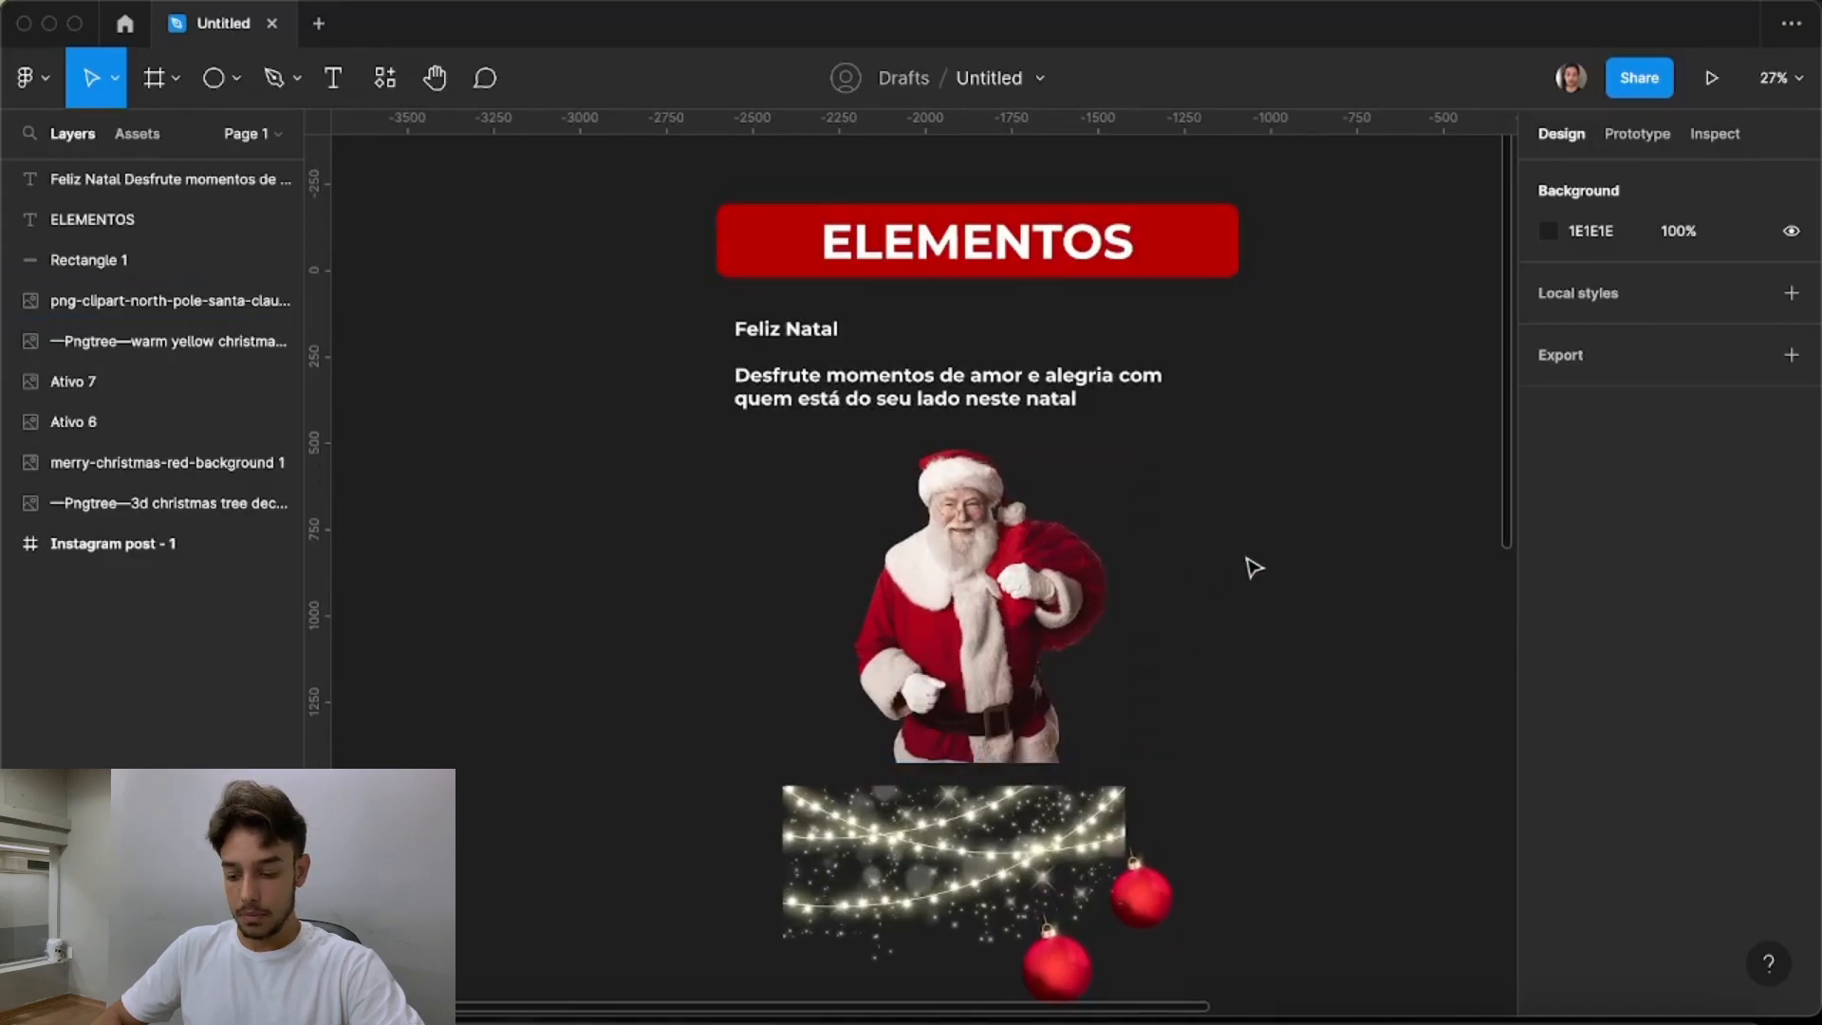
pyautogui.click(935, 624)
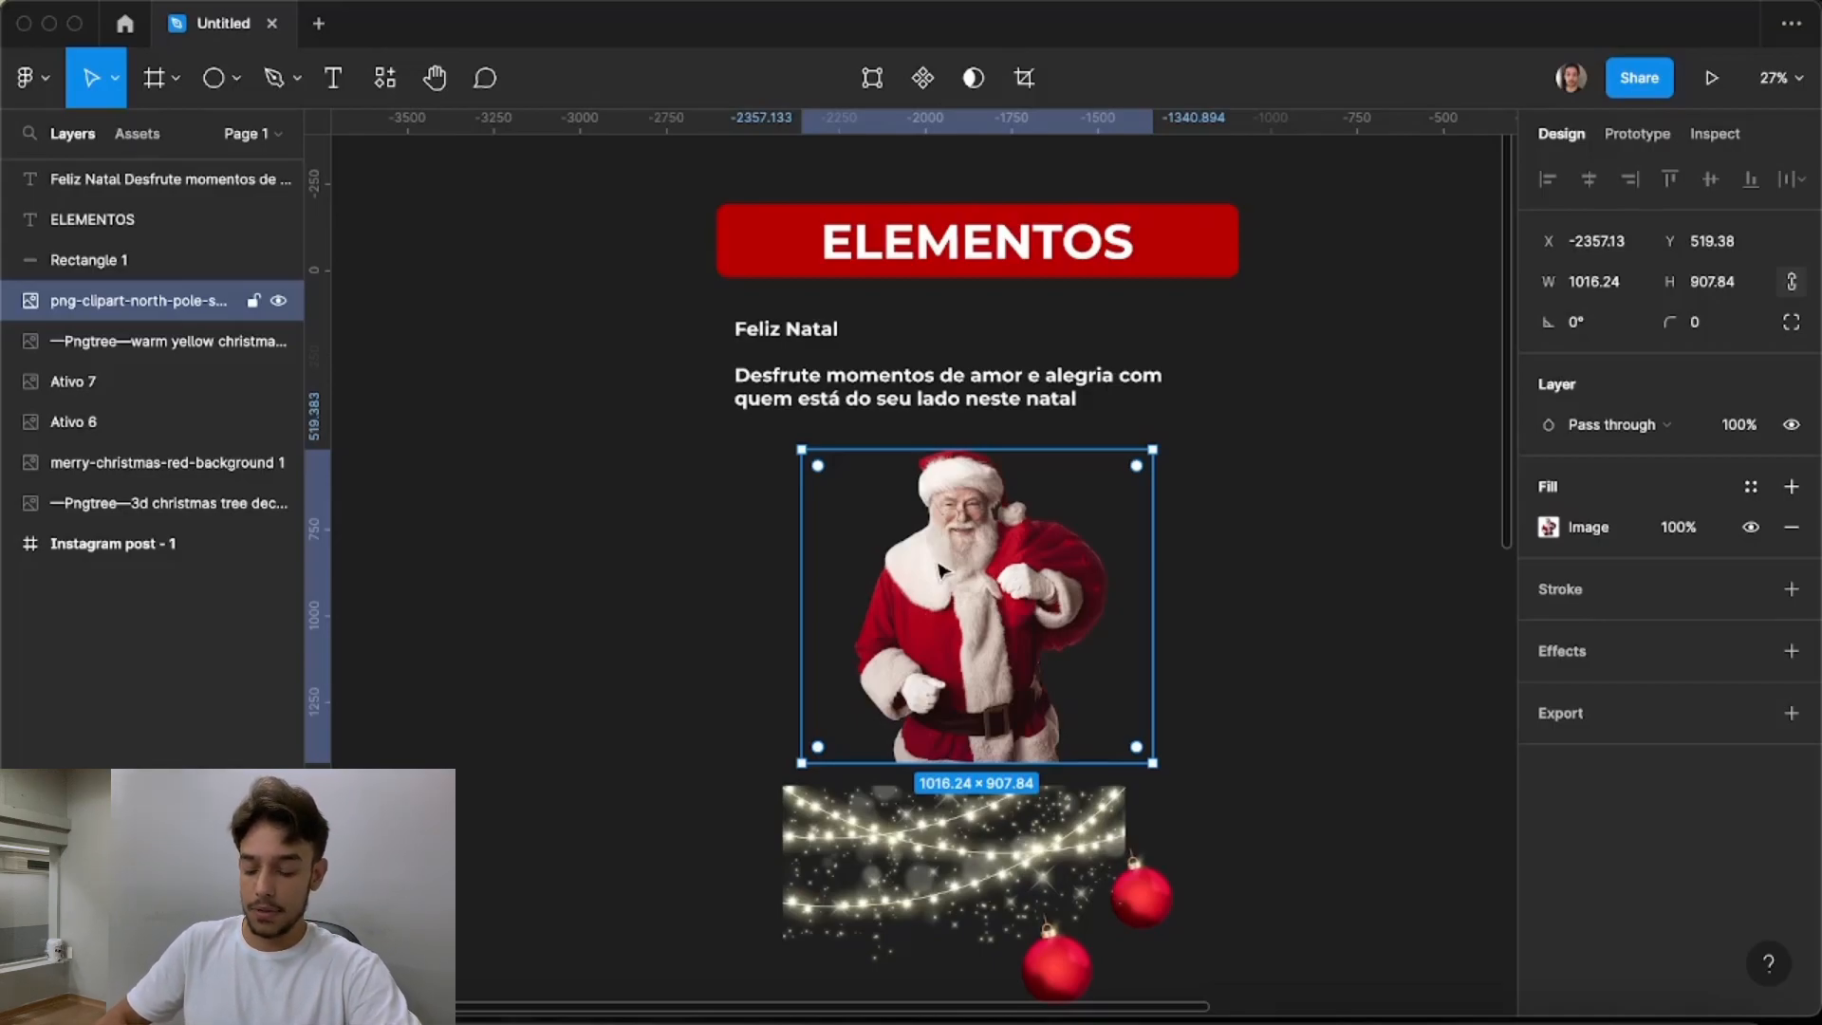
pyautogui.click(1386, 475)
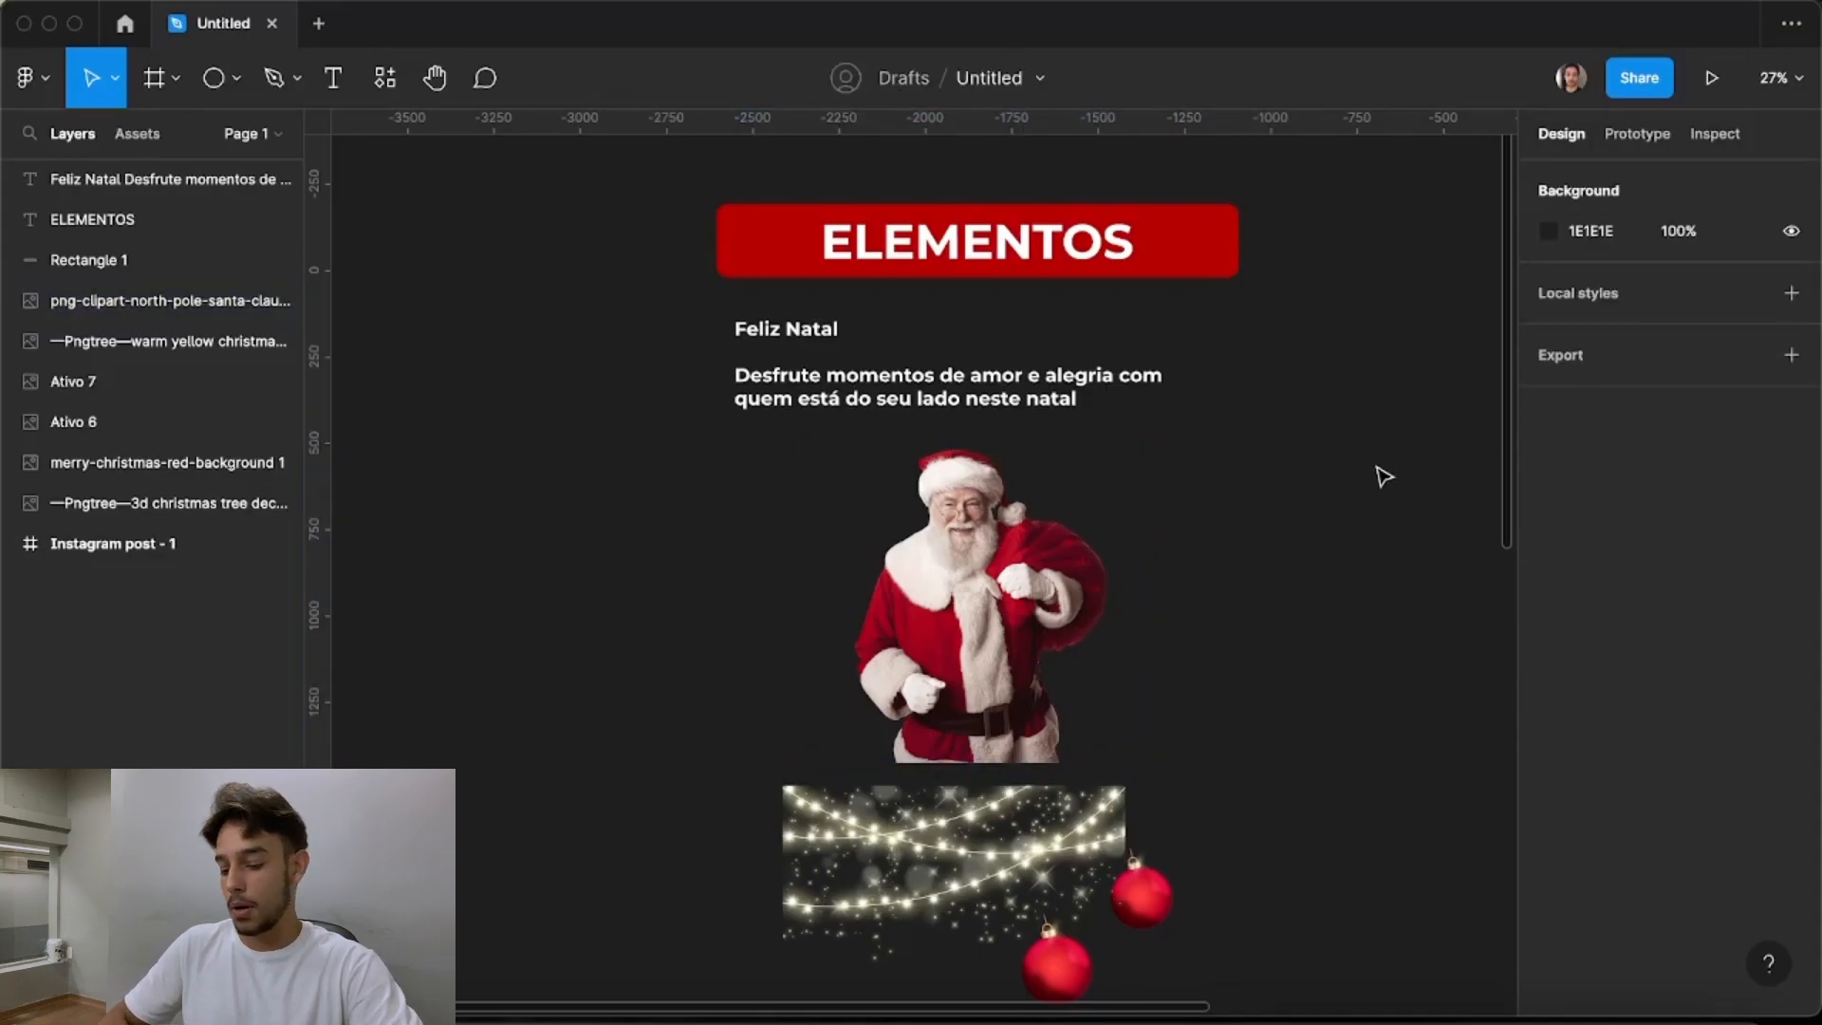
pyautogui.click(1097, 544)
pyautogui.click(1253, 516)
pyautogui.click(1092, 541)
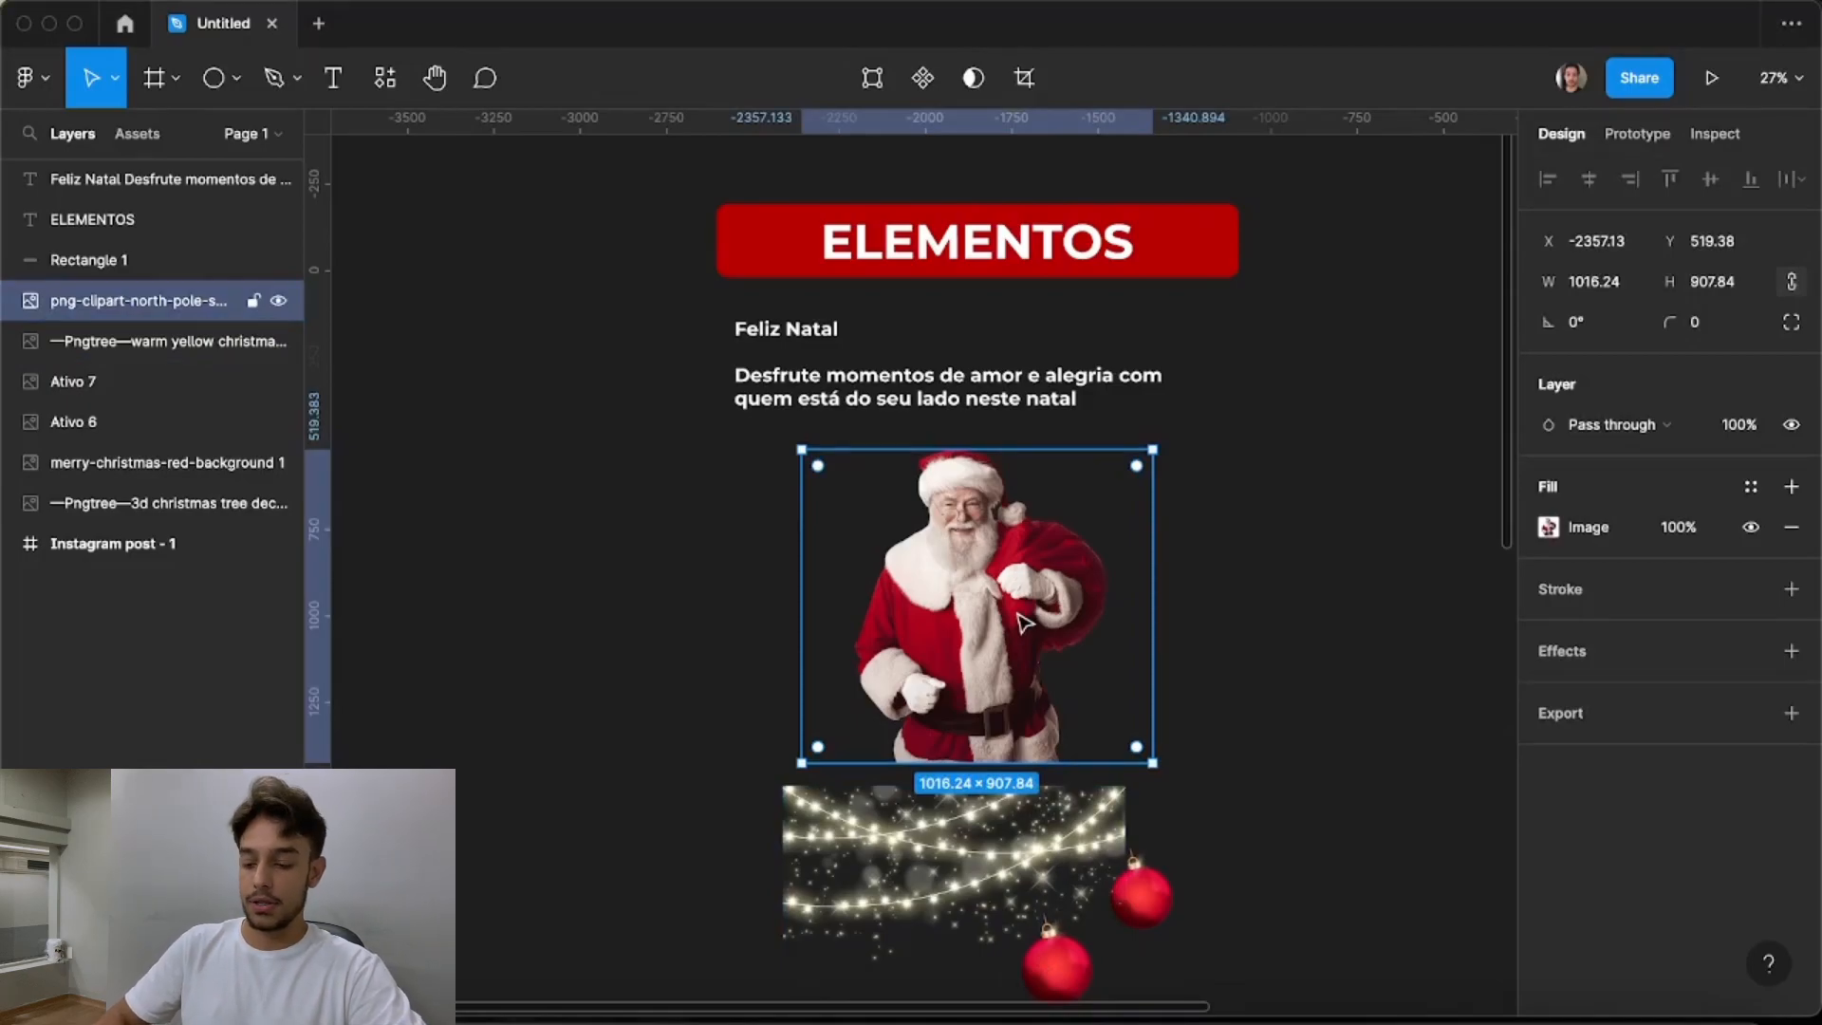
# Switch to the browser and look through the Pngtree PNG image results for "papai noel"
pyautogui.press('super+Tab')
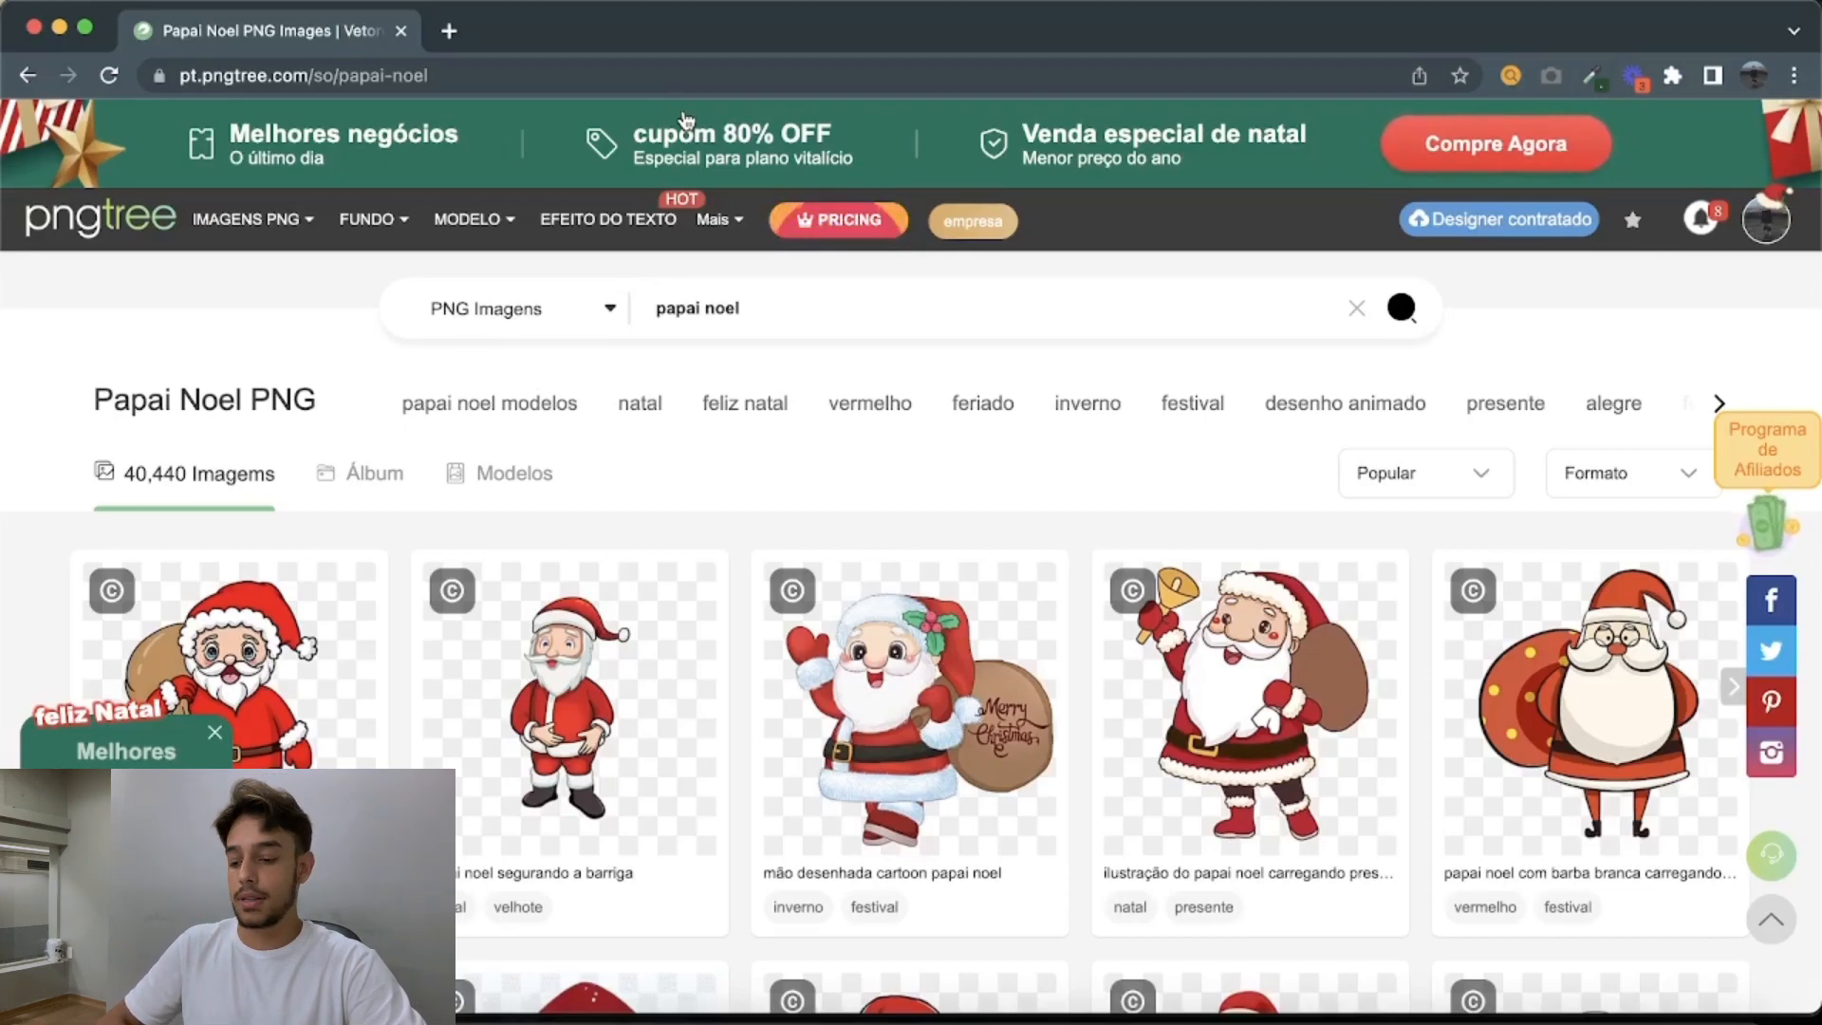
pyautogui.moveTo(990, 219)
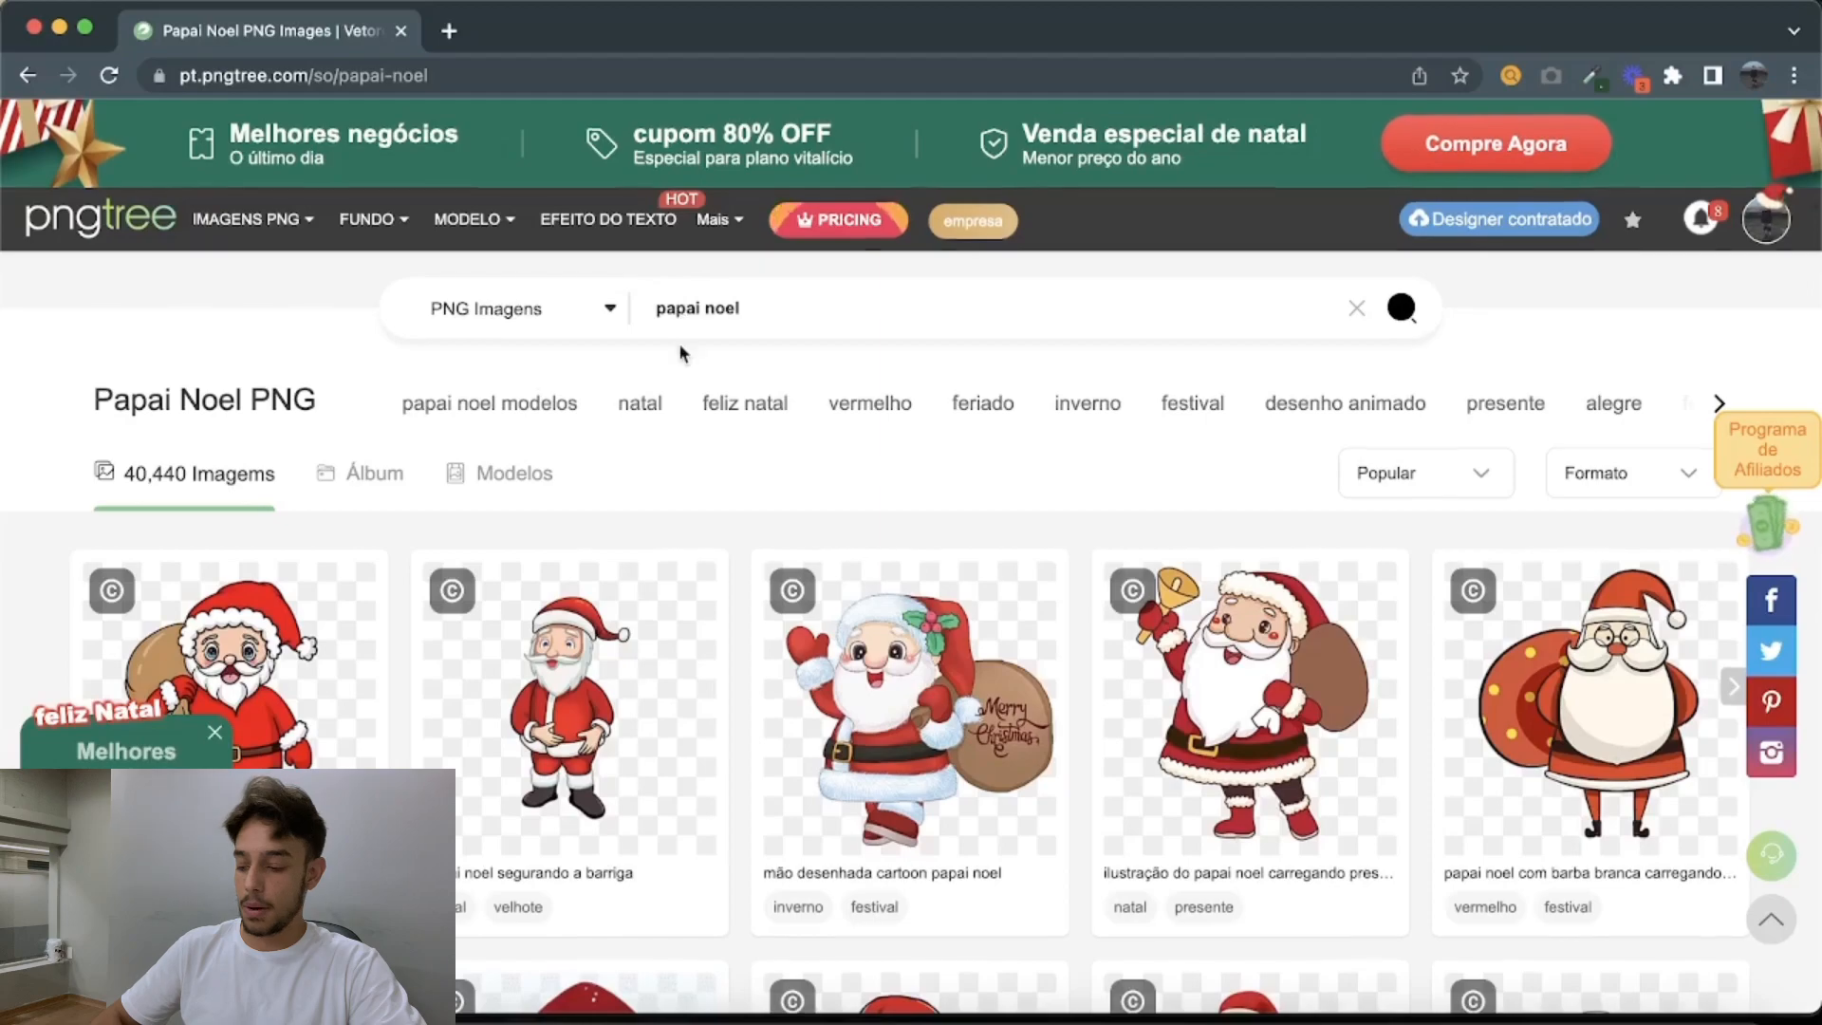
pyautogui.scroll(-10, 679, 347)
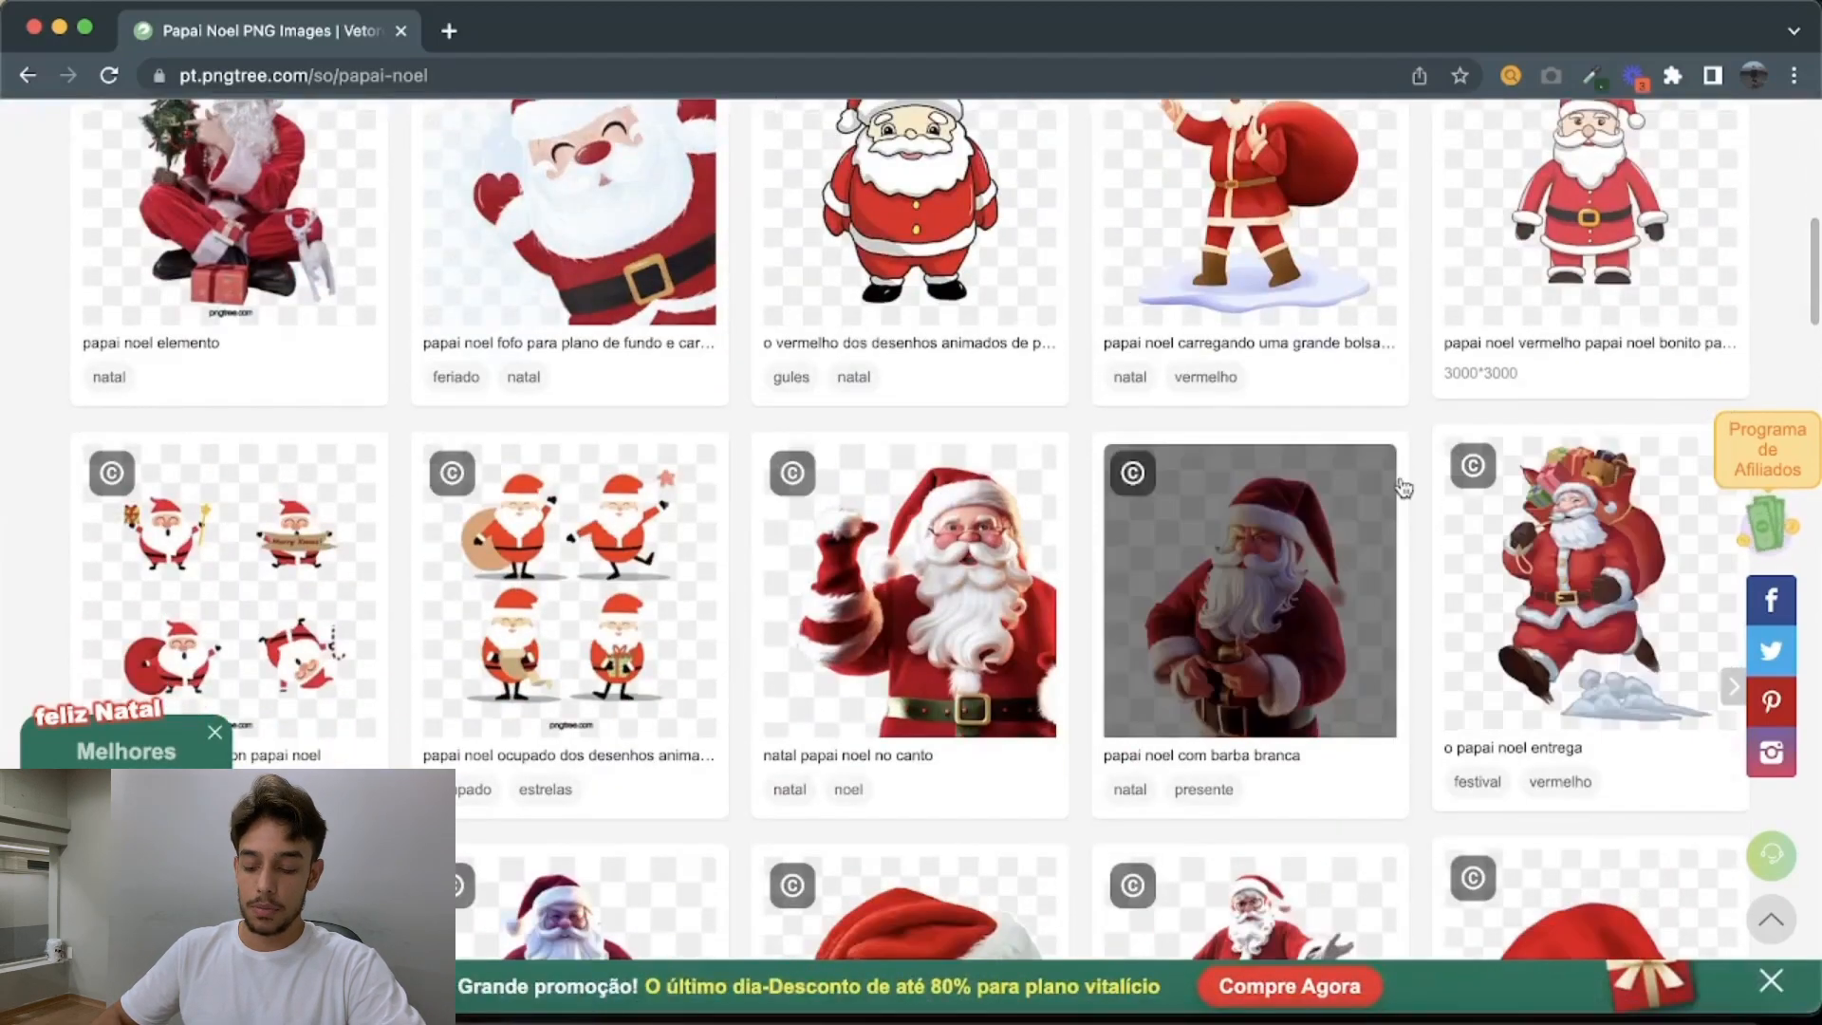
pyautogui.scroll(-4, 1405, 487)
pyautogui.scroll(-6, 1092, 664)
pyautogui.scroll(-5, 1062, 690)
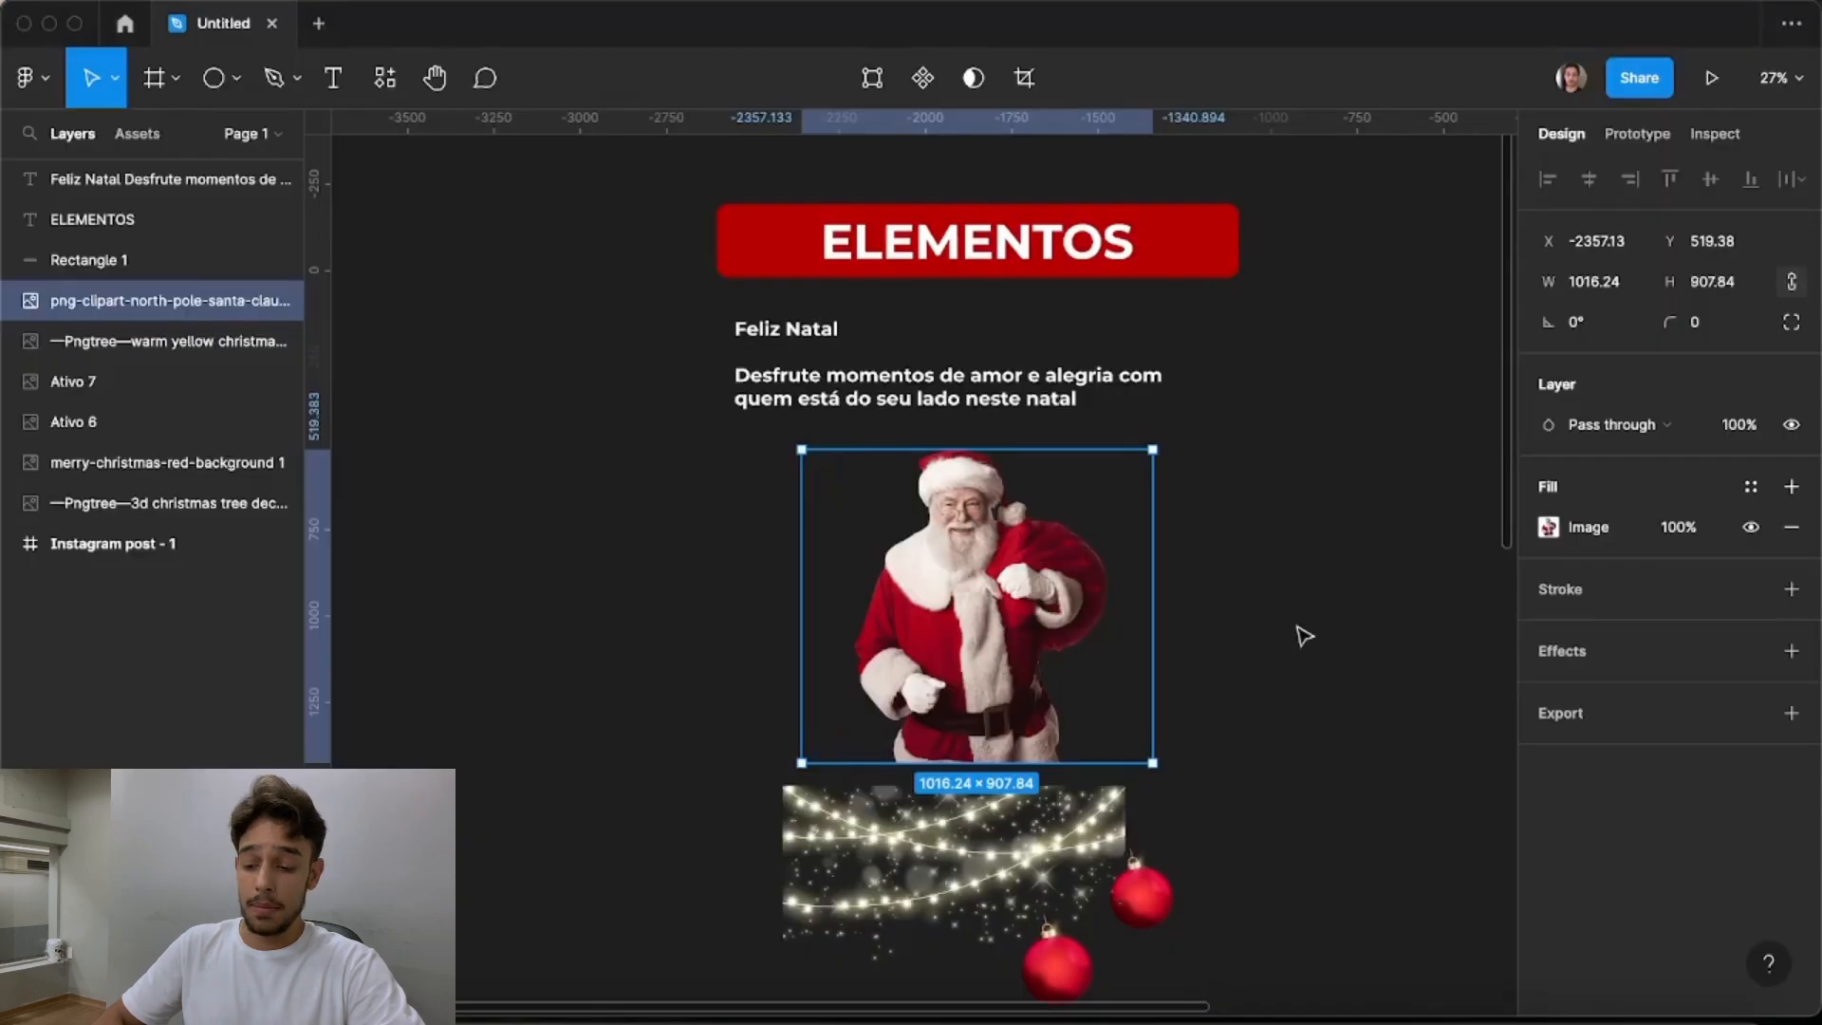
pyautogui.click(1413, 649)
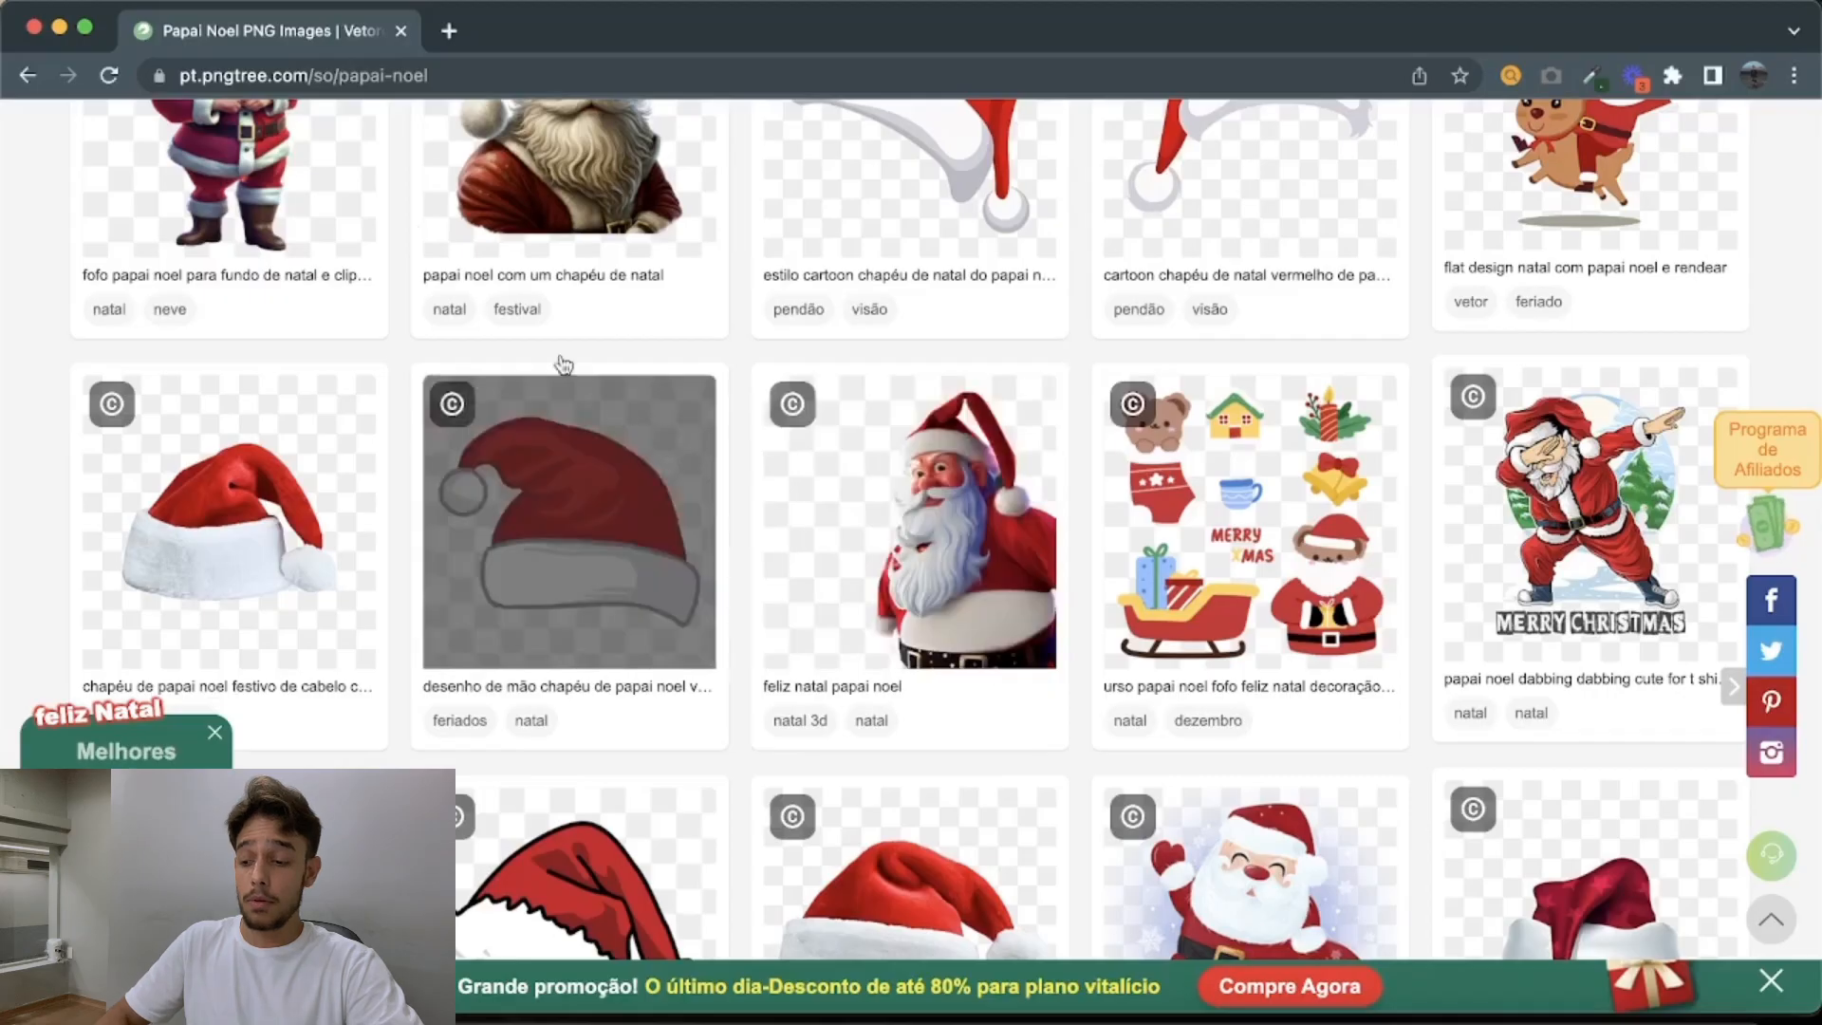
# Search the web for "picwich" in a new tab and open PicWish's background removal page
pyautogui.click(456, 32)
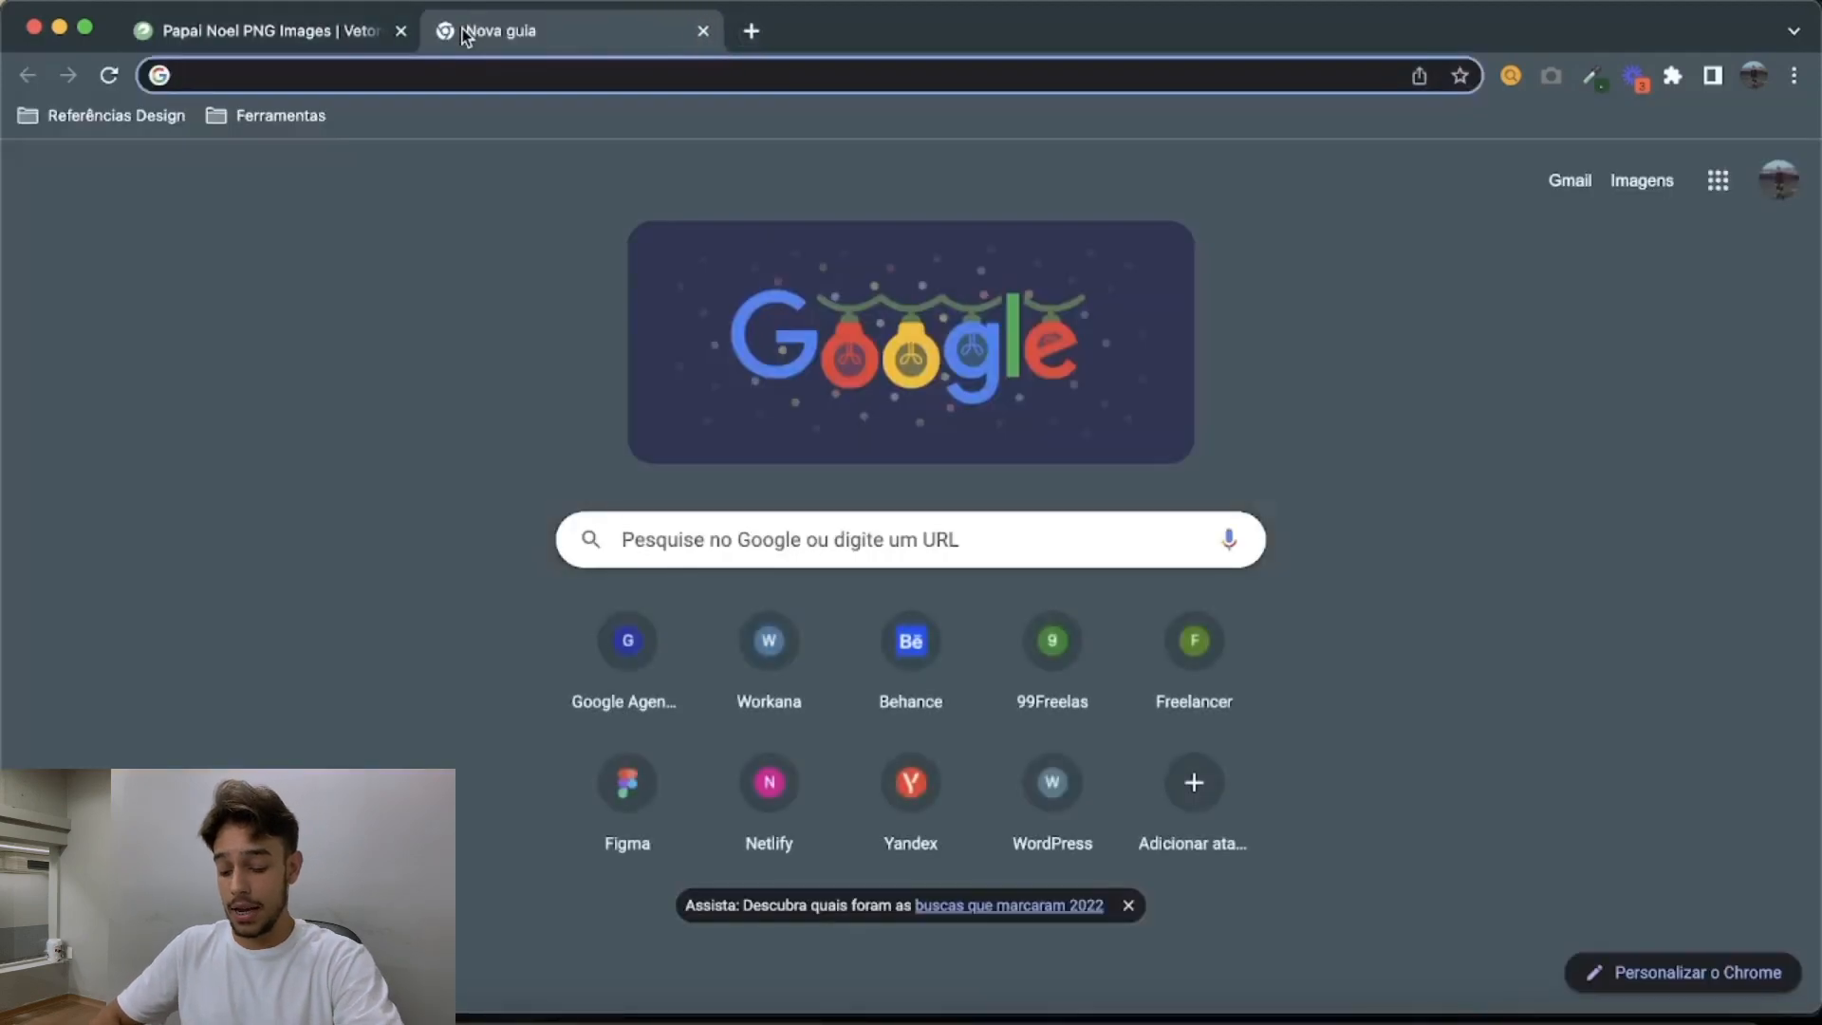
pyautogui.write('pics')
pyautogui.press('BackSpace')
pyautogui.write('wich')
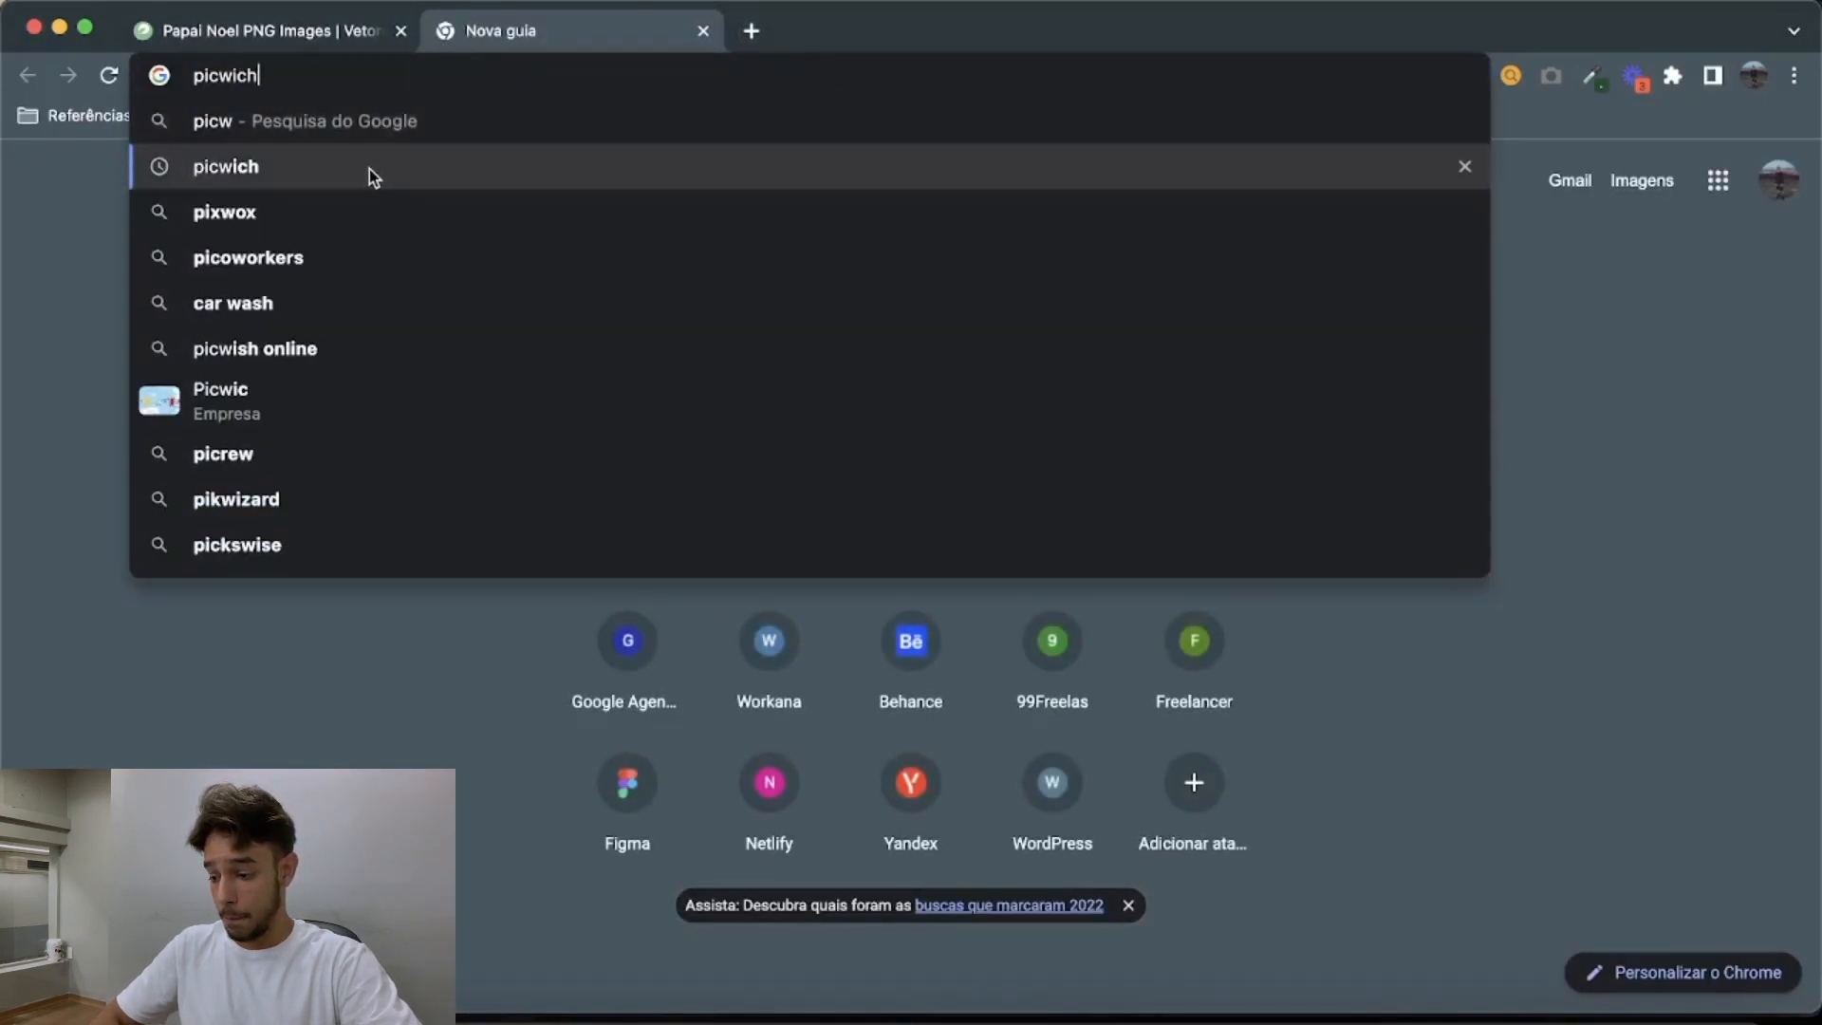
pyautogui.click(370, 168)
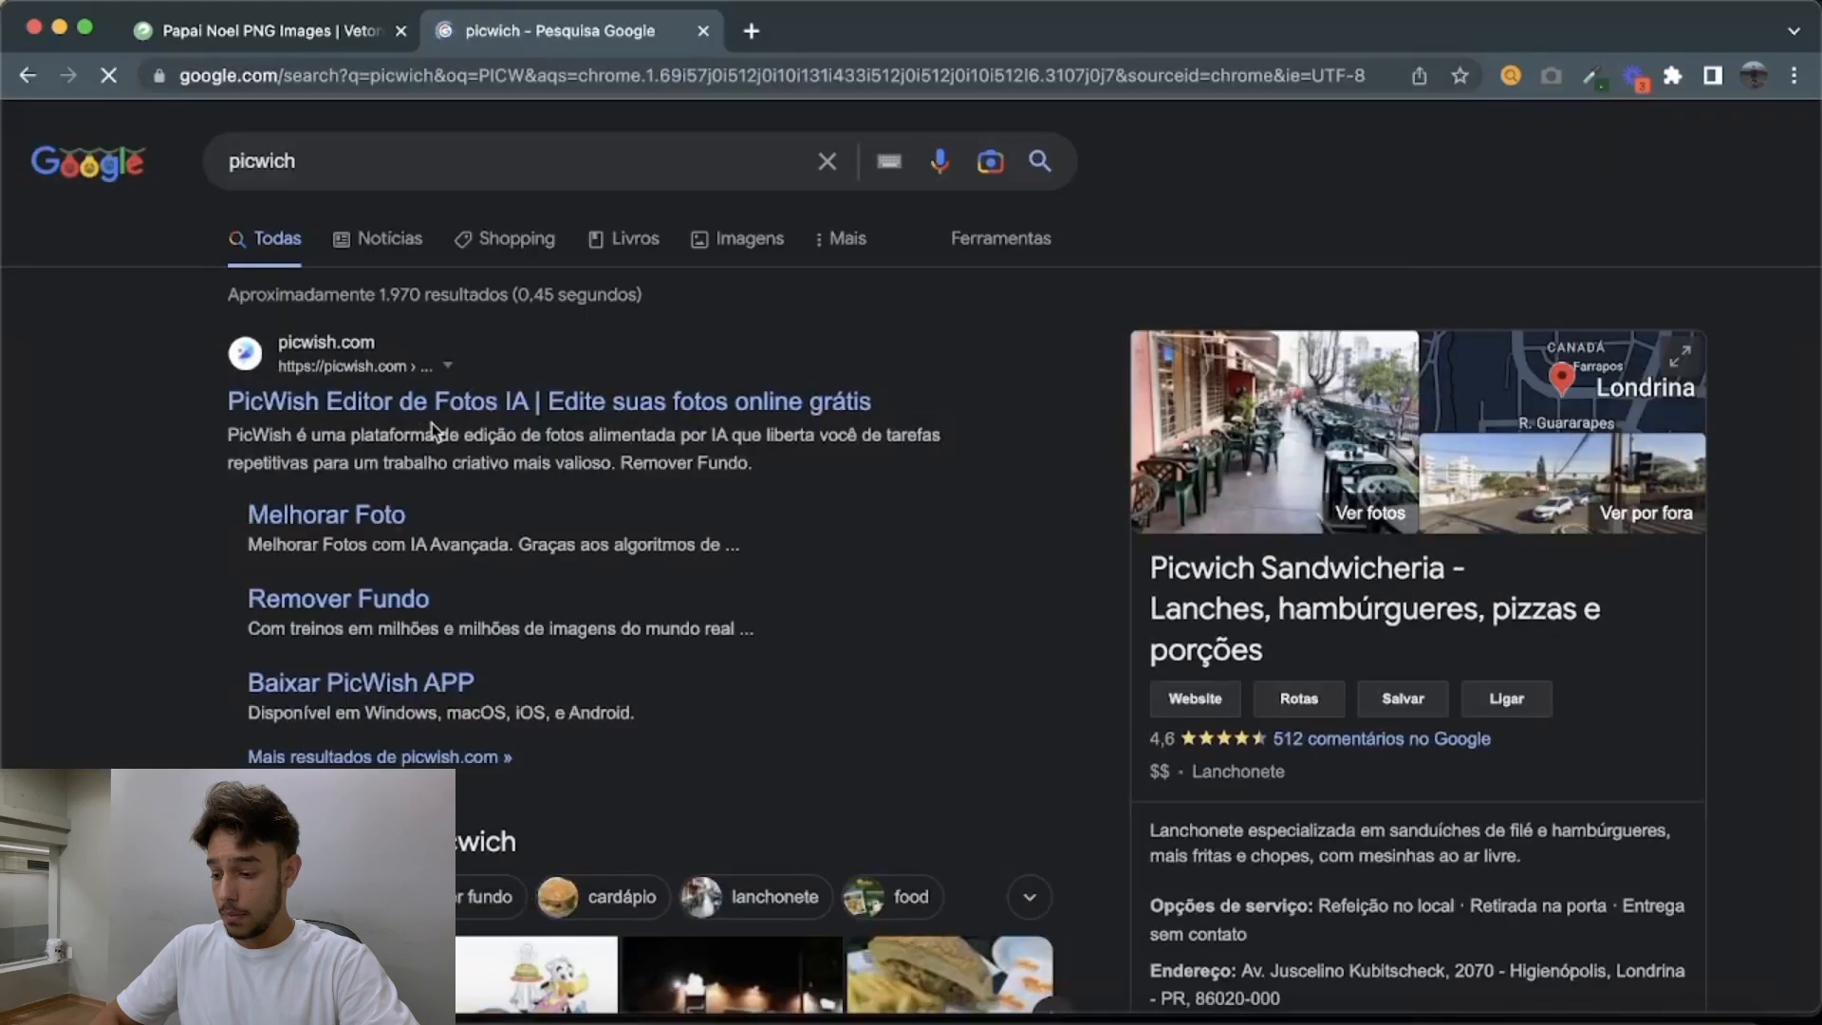
pyautogui.click(430, 403)
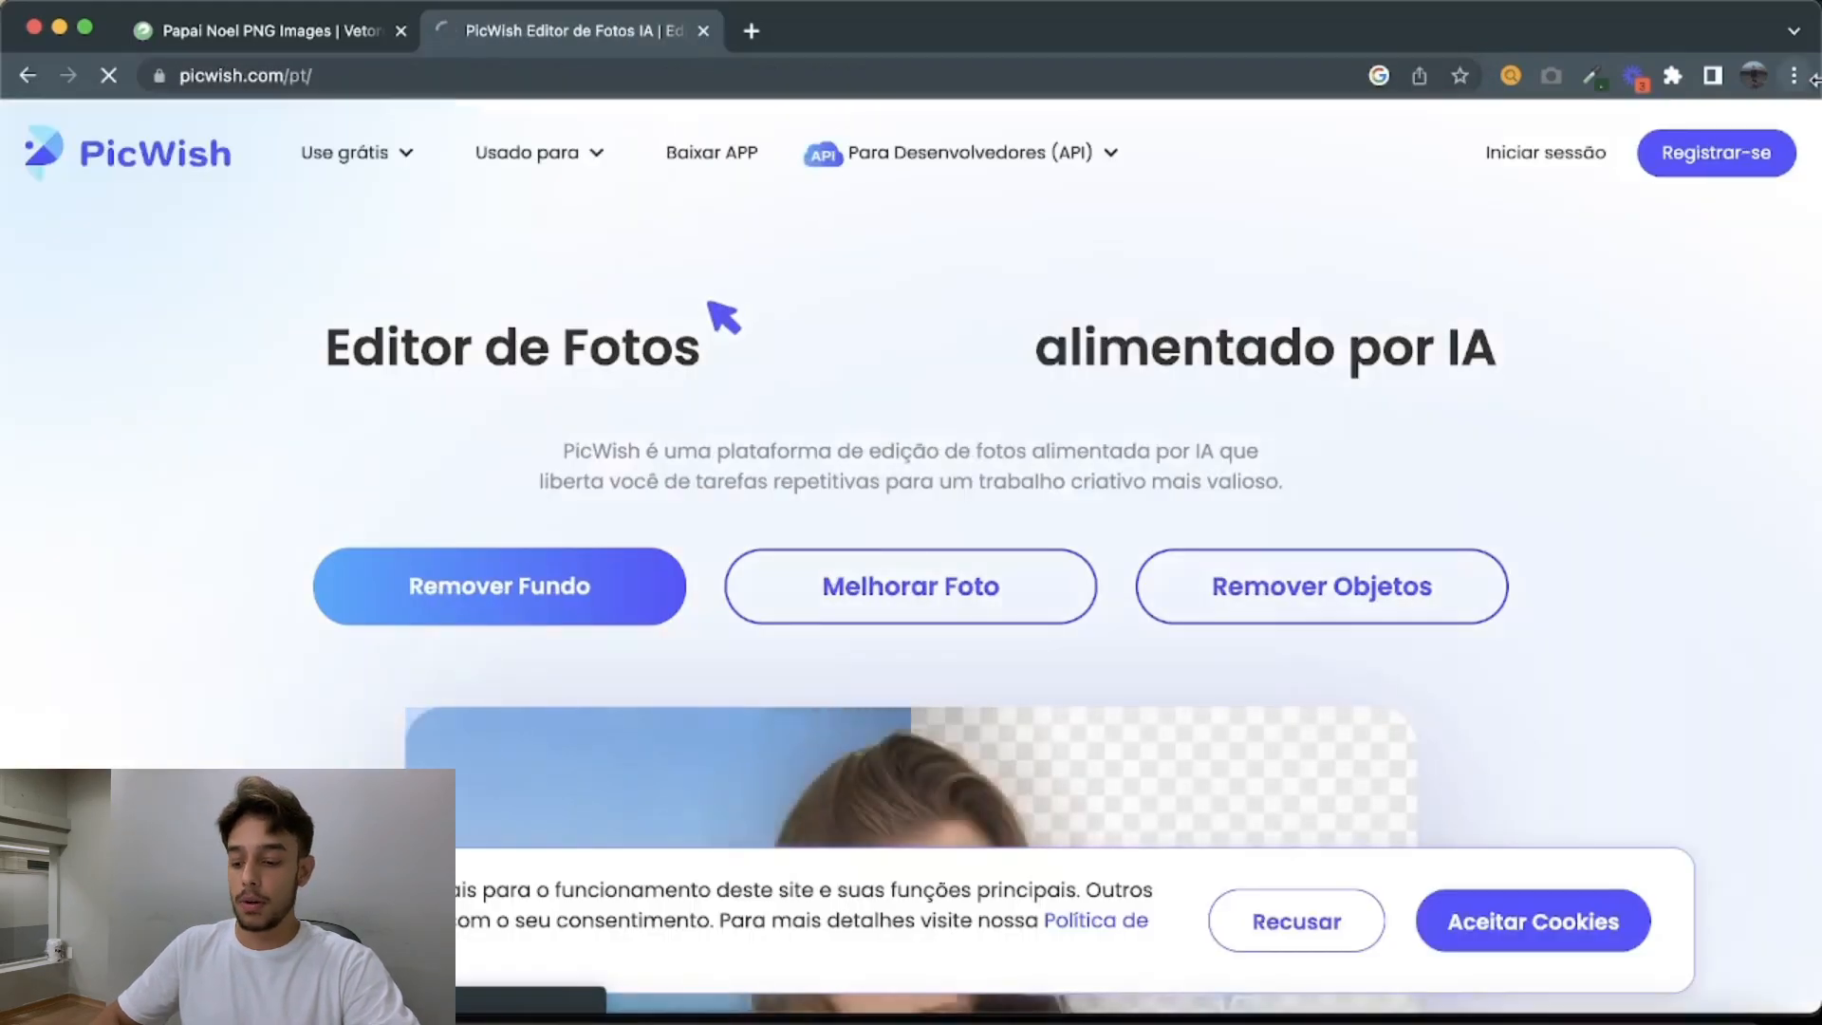
pyautogui.click(585, 586)
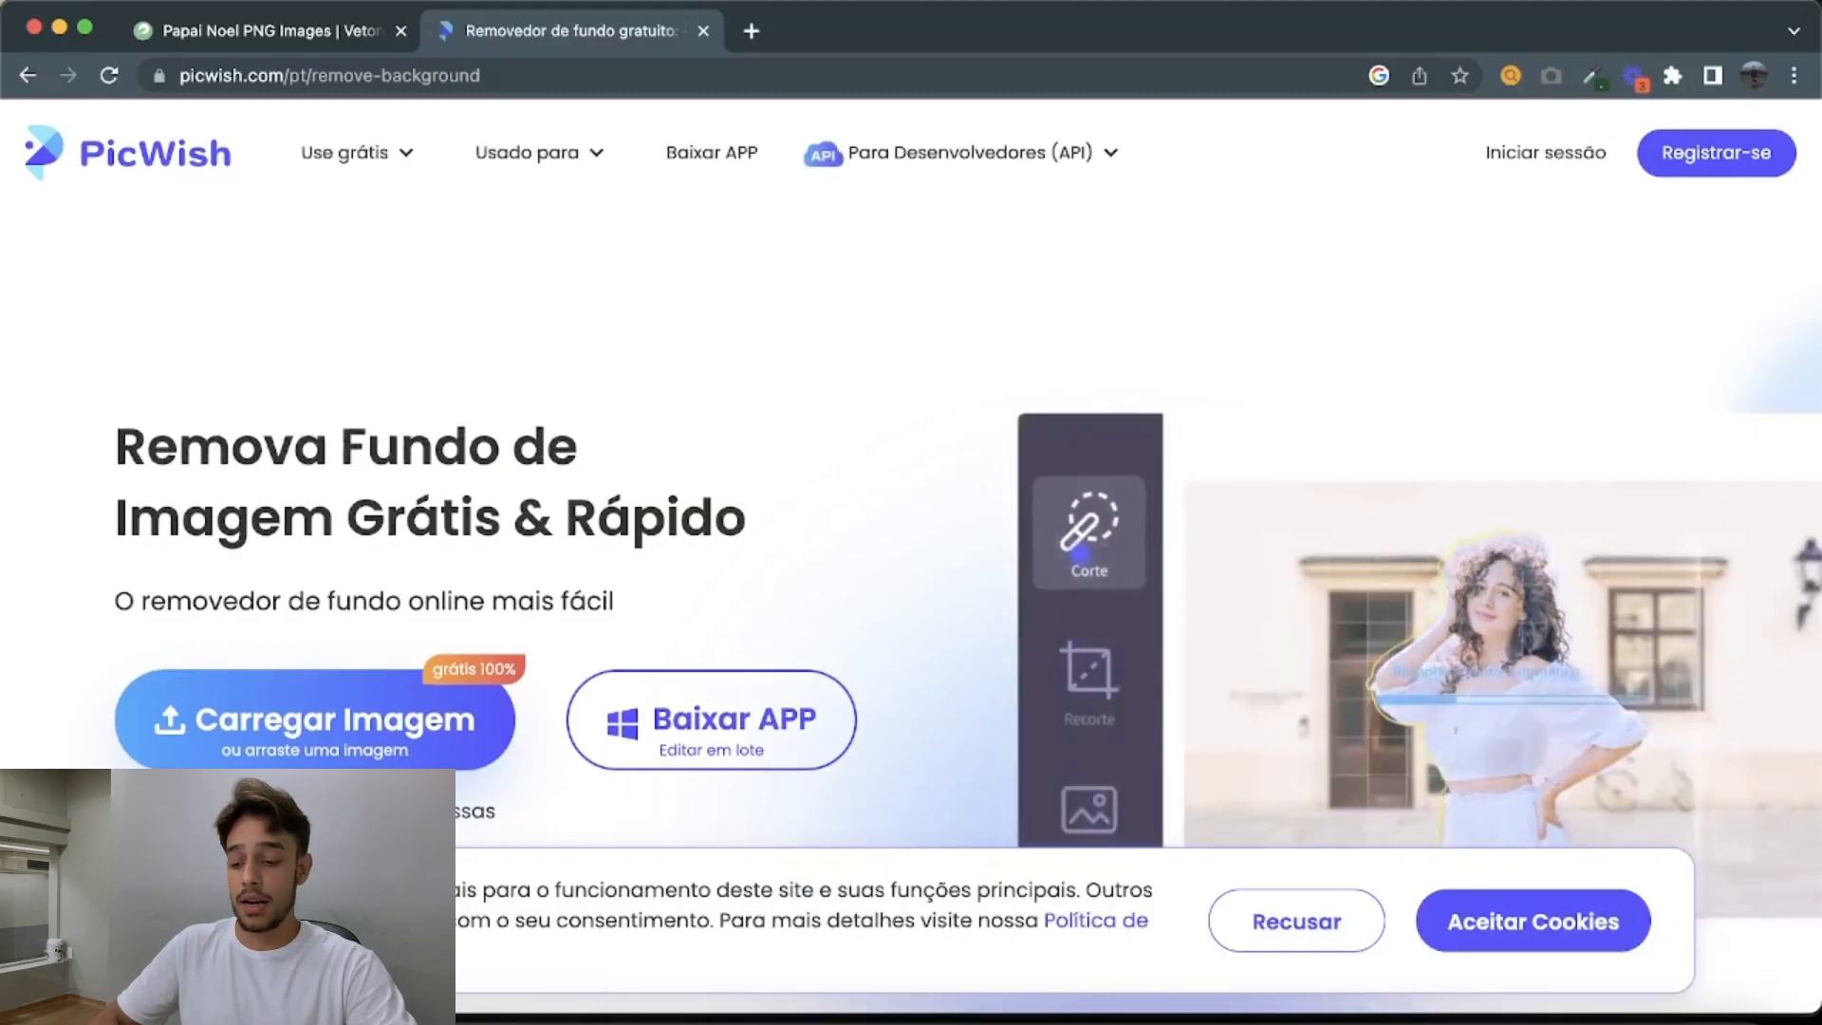
pyautogui.scroll(-2, 1329, 399)
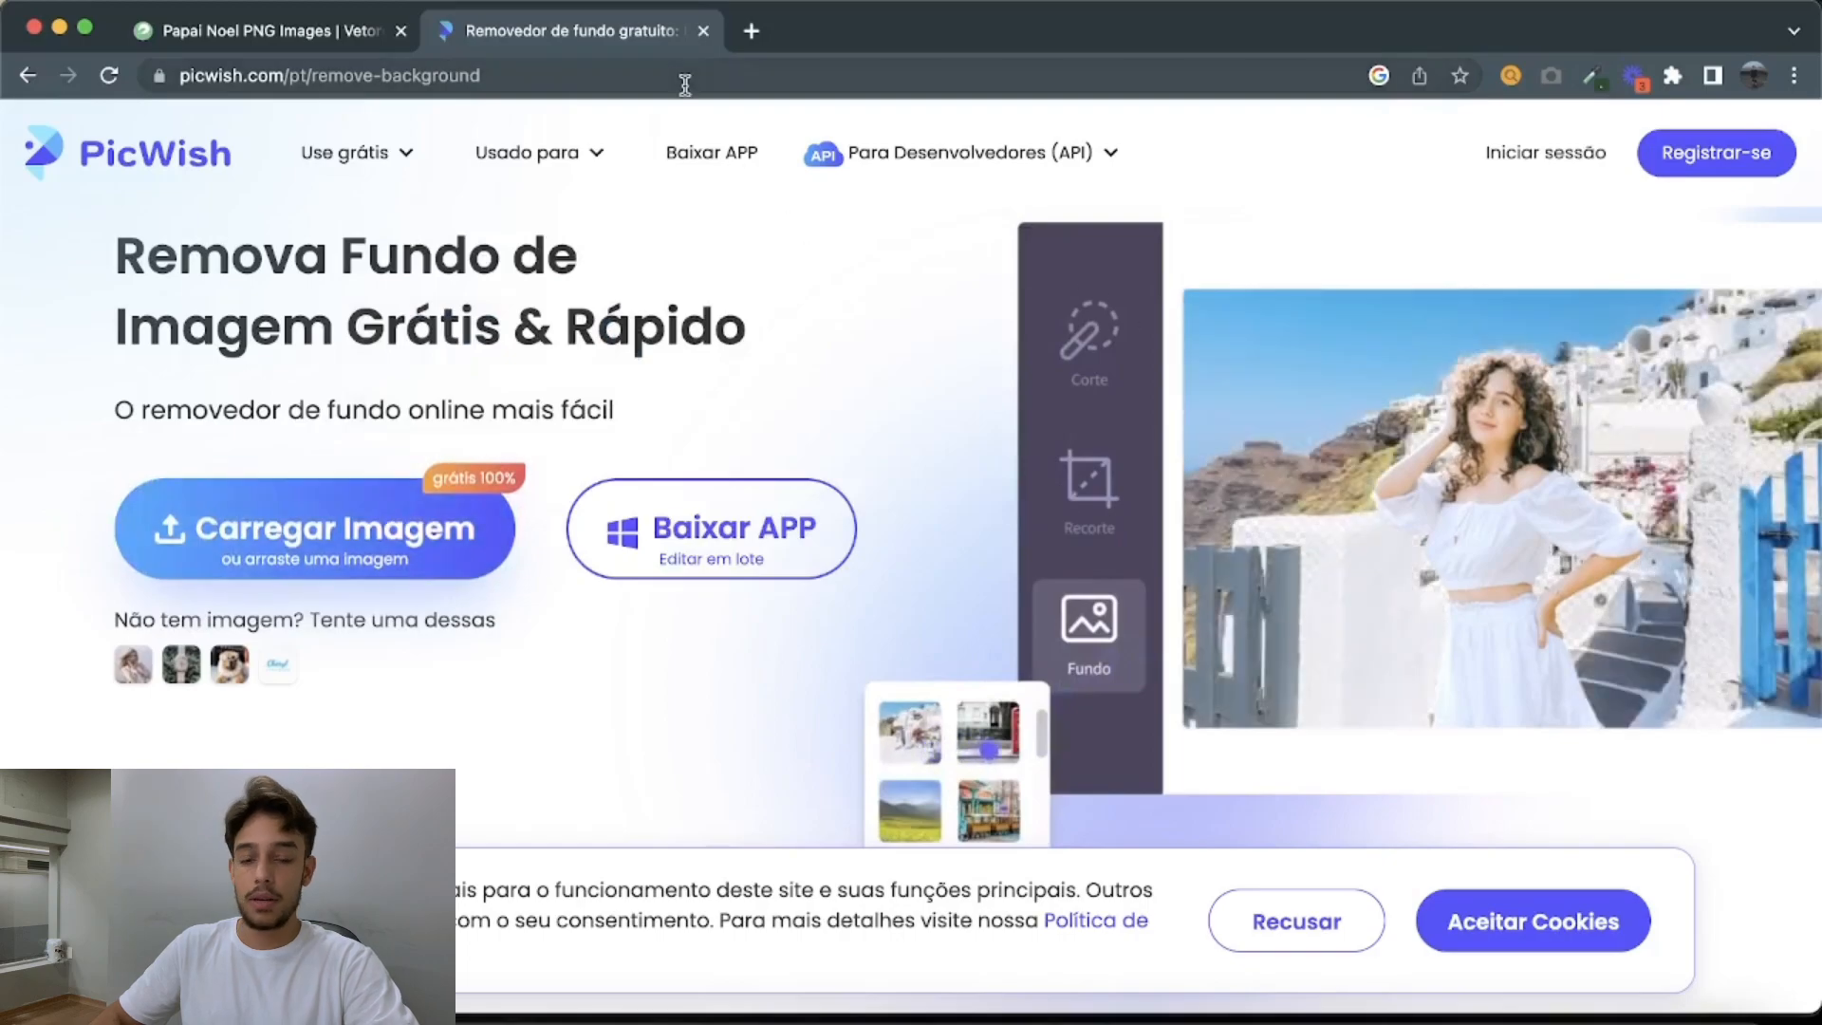
# Switch back to Figma and move the string-lights image away from the red ornaments, to about X -2685, Y 1427
pyautogui.press('super+1')
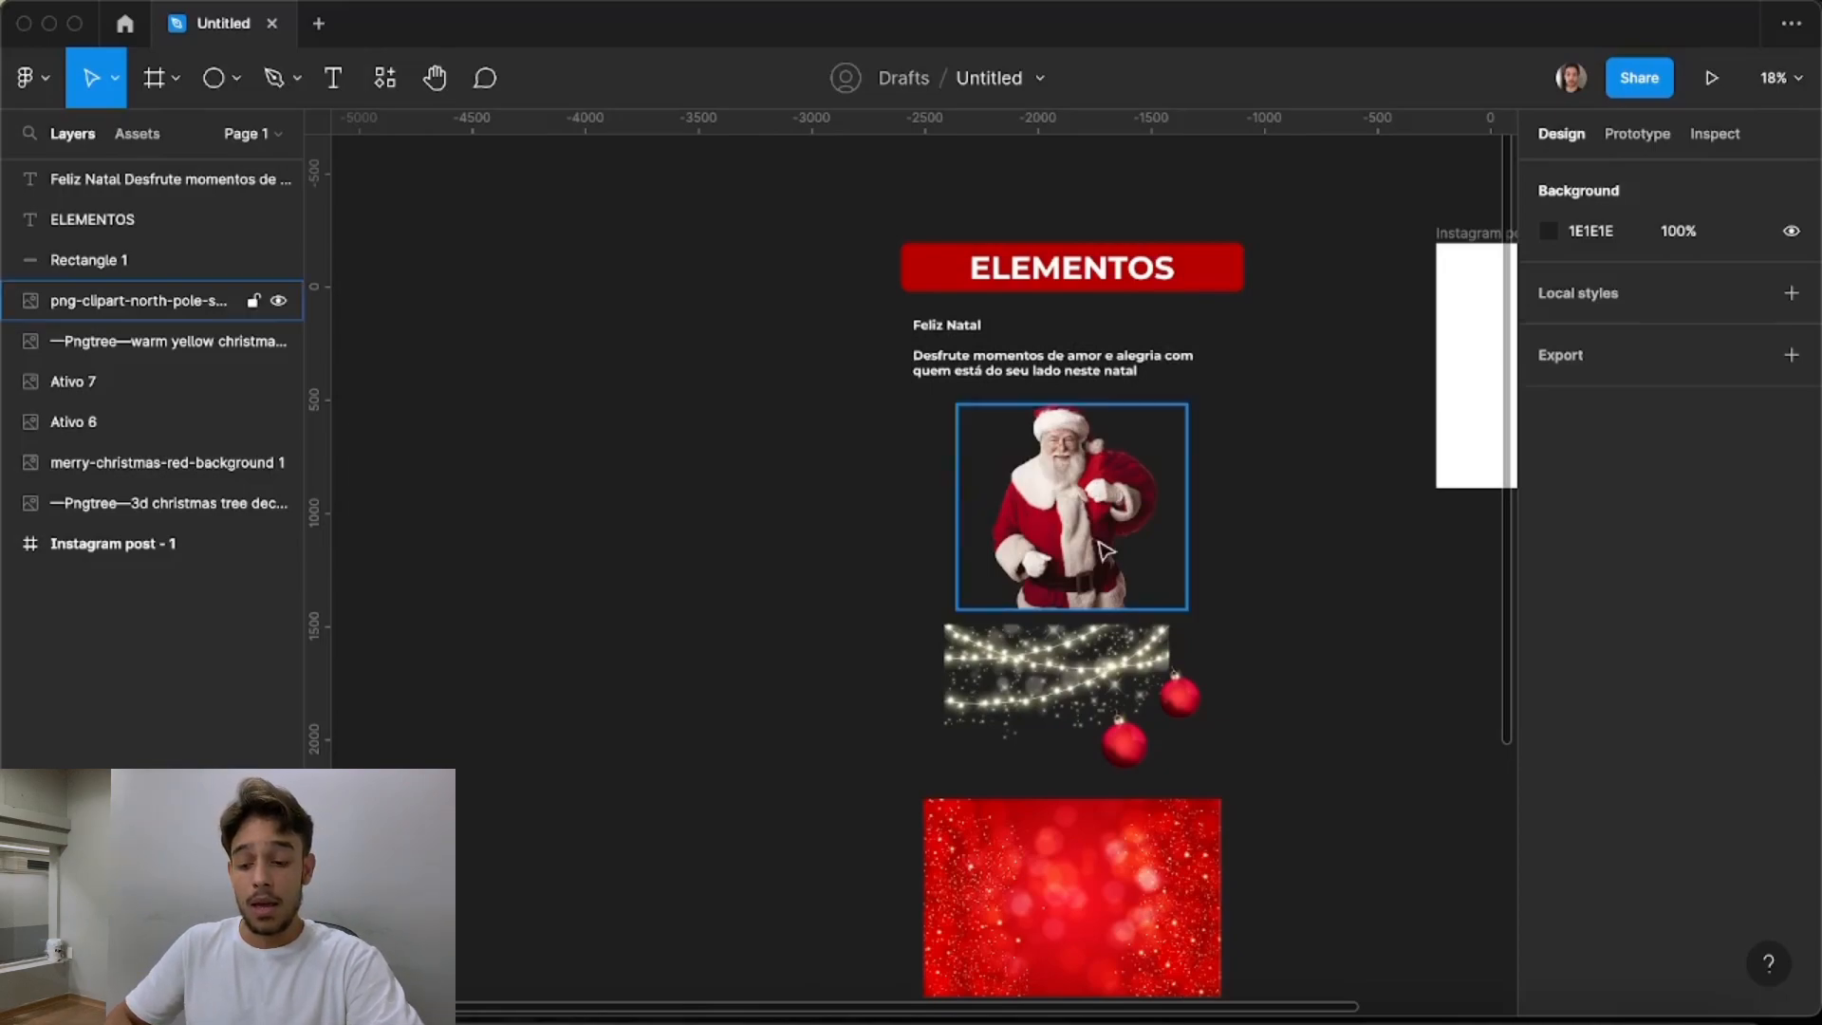
pyautogui.scroll(-1, 1155, 496)
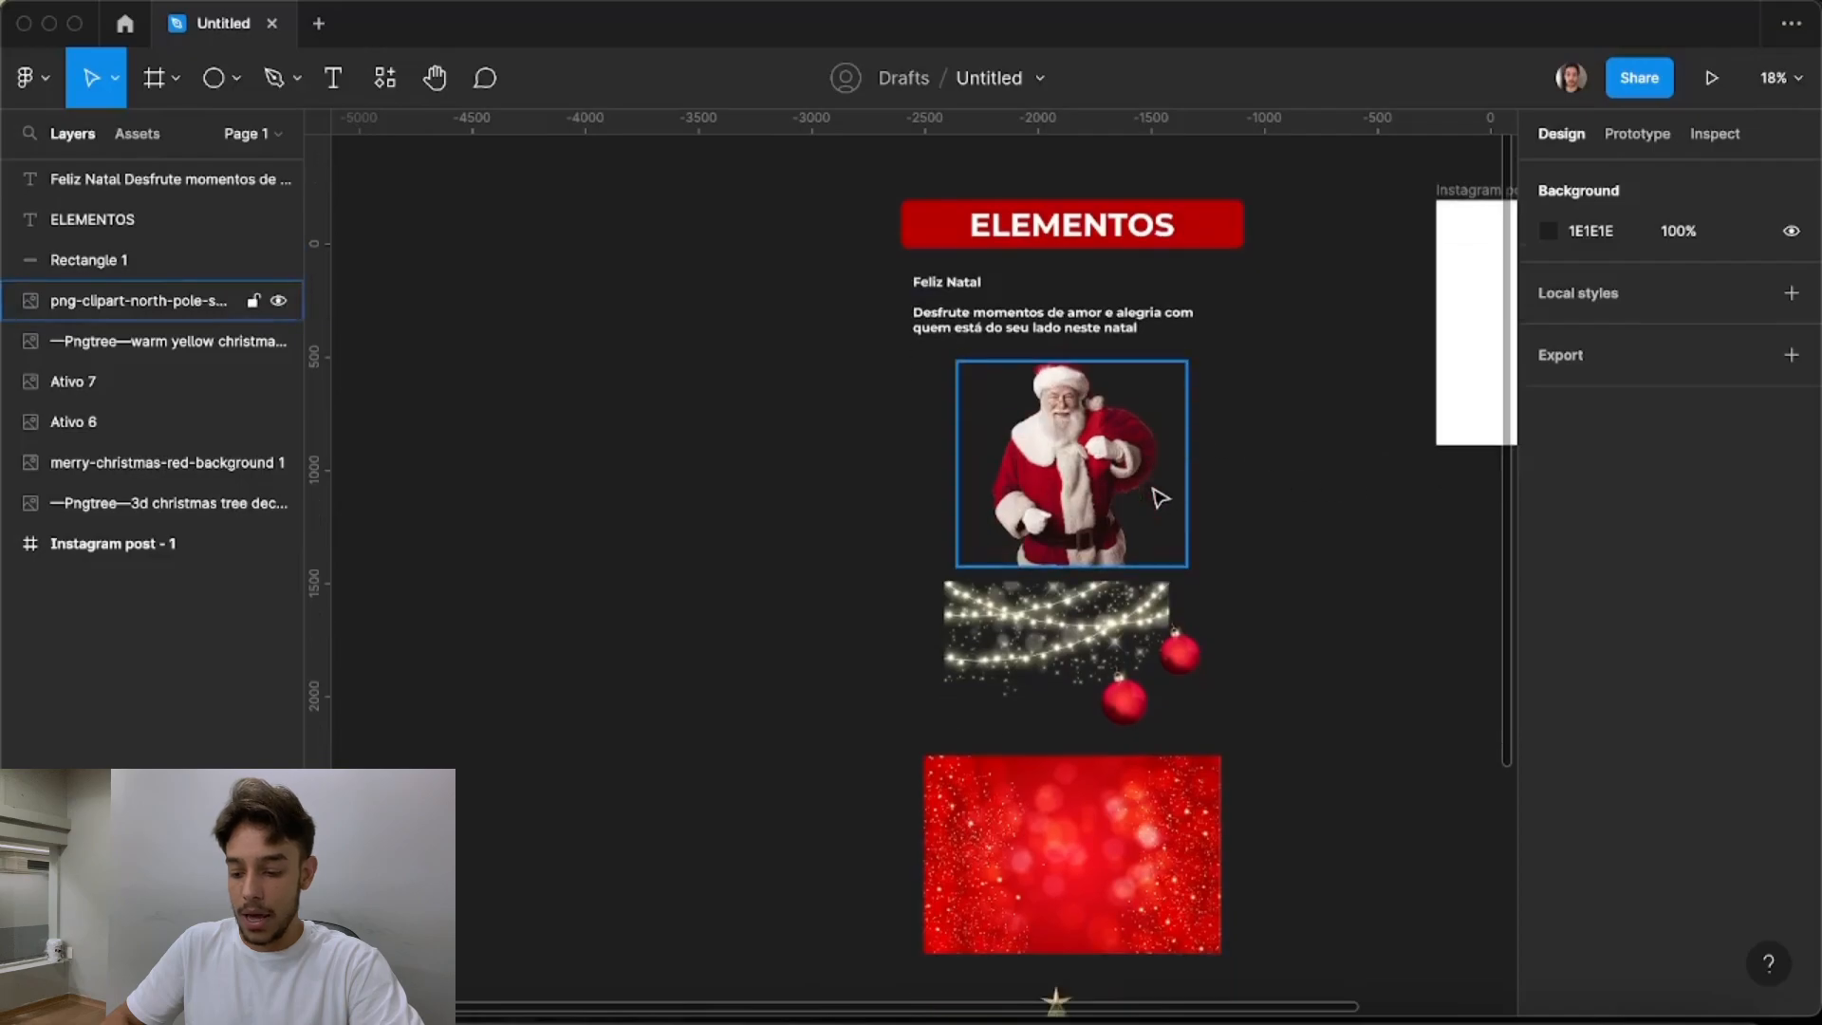
pyautogui.scroll(5, 1091, 607)
pyautogui.scroll(-1, 1259, 604)
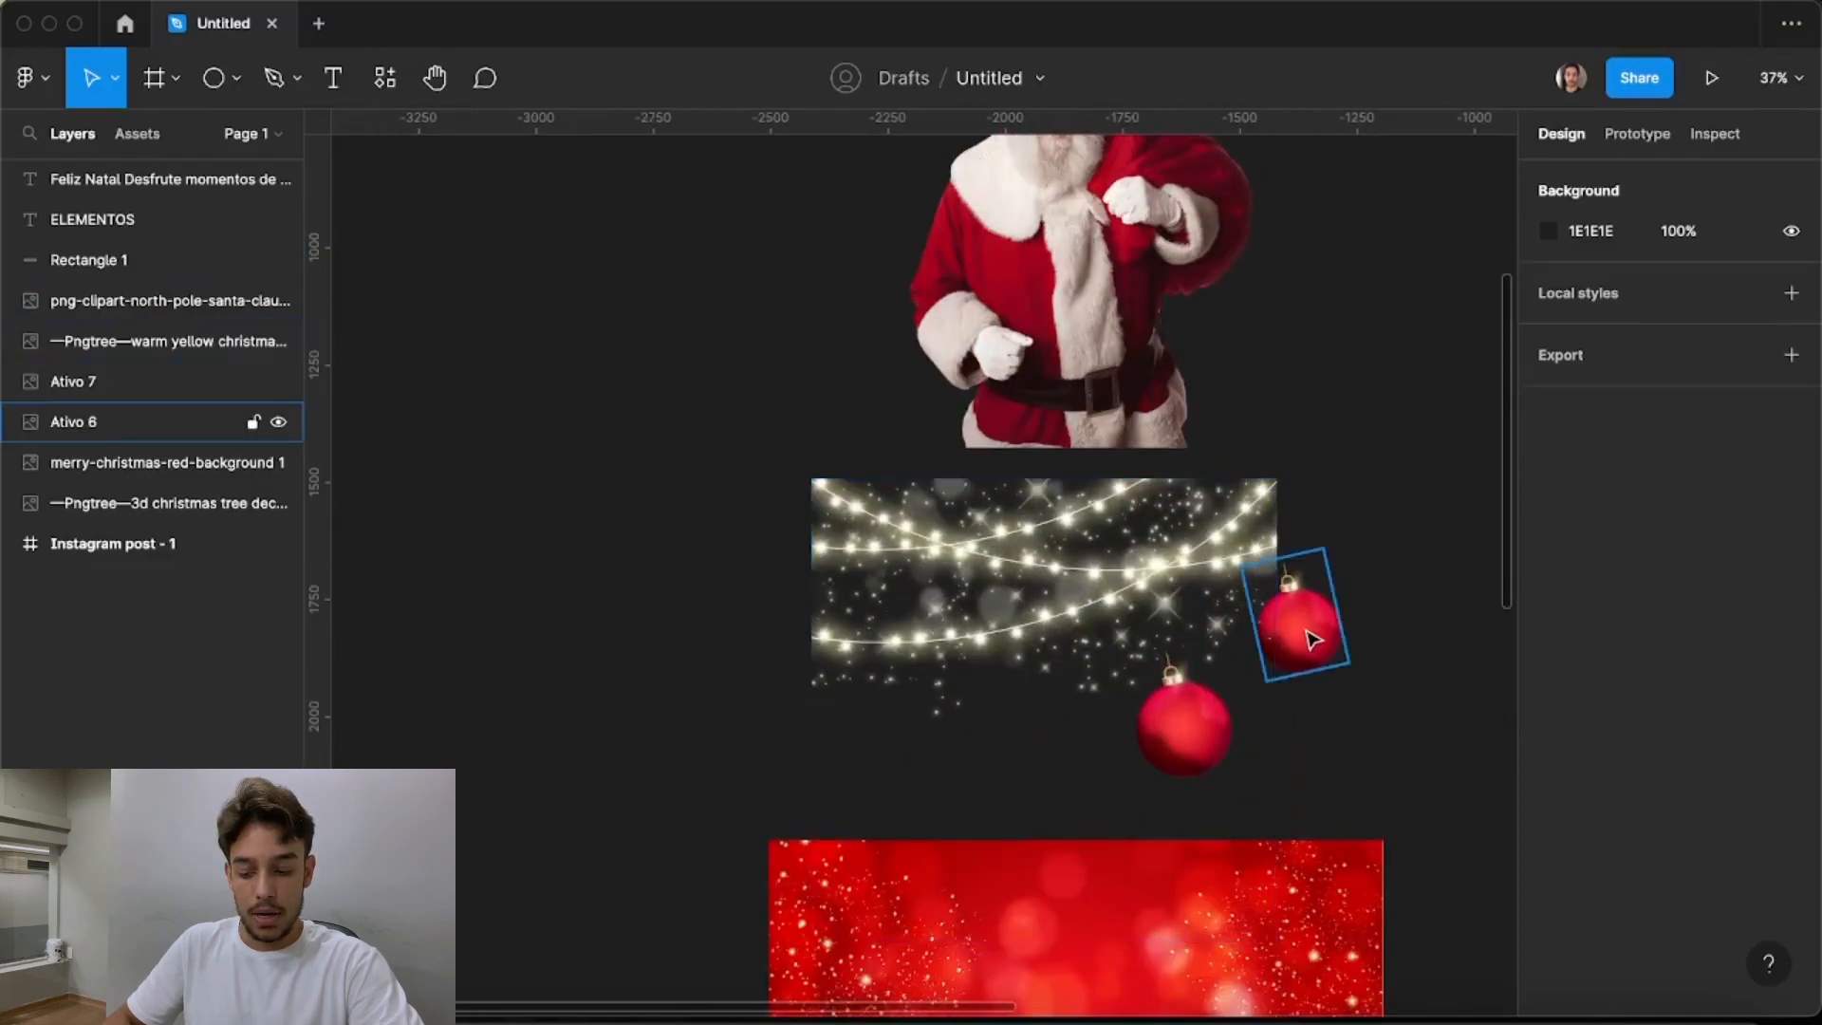
pyautogui.click(1294, 618)
pyautogui.click(1156, 771)
pyautogui.click(1403, 627)
pyautogui.moveTo(1262, 655); pyautogui.dragTo(1167, 632)
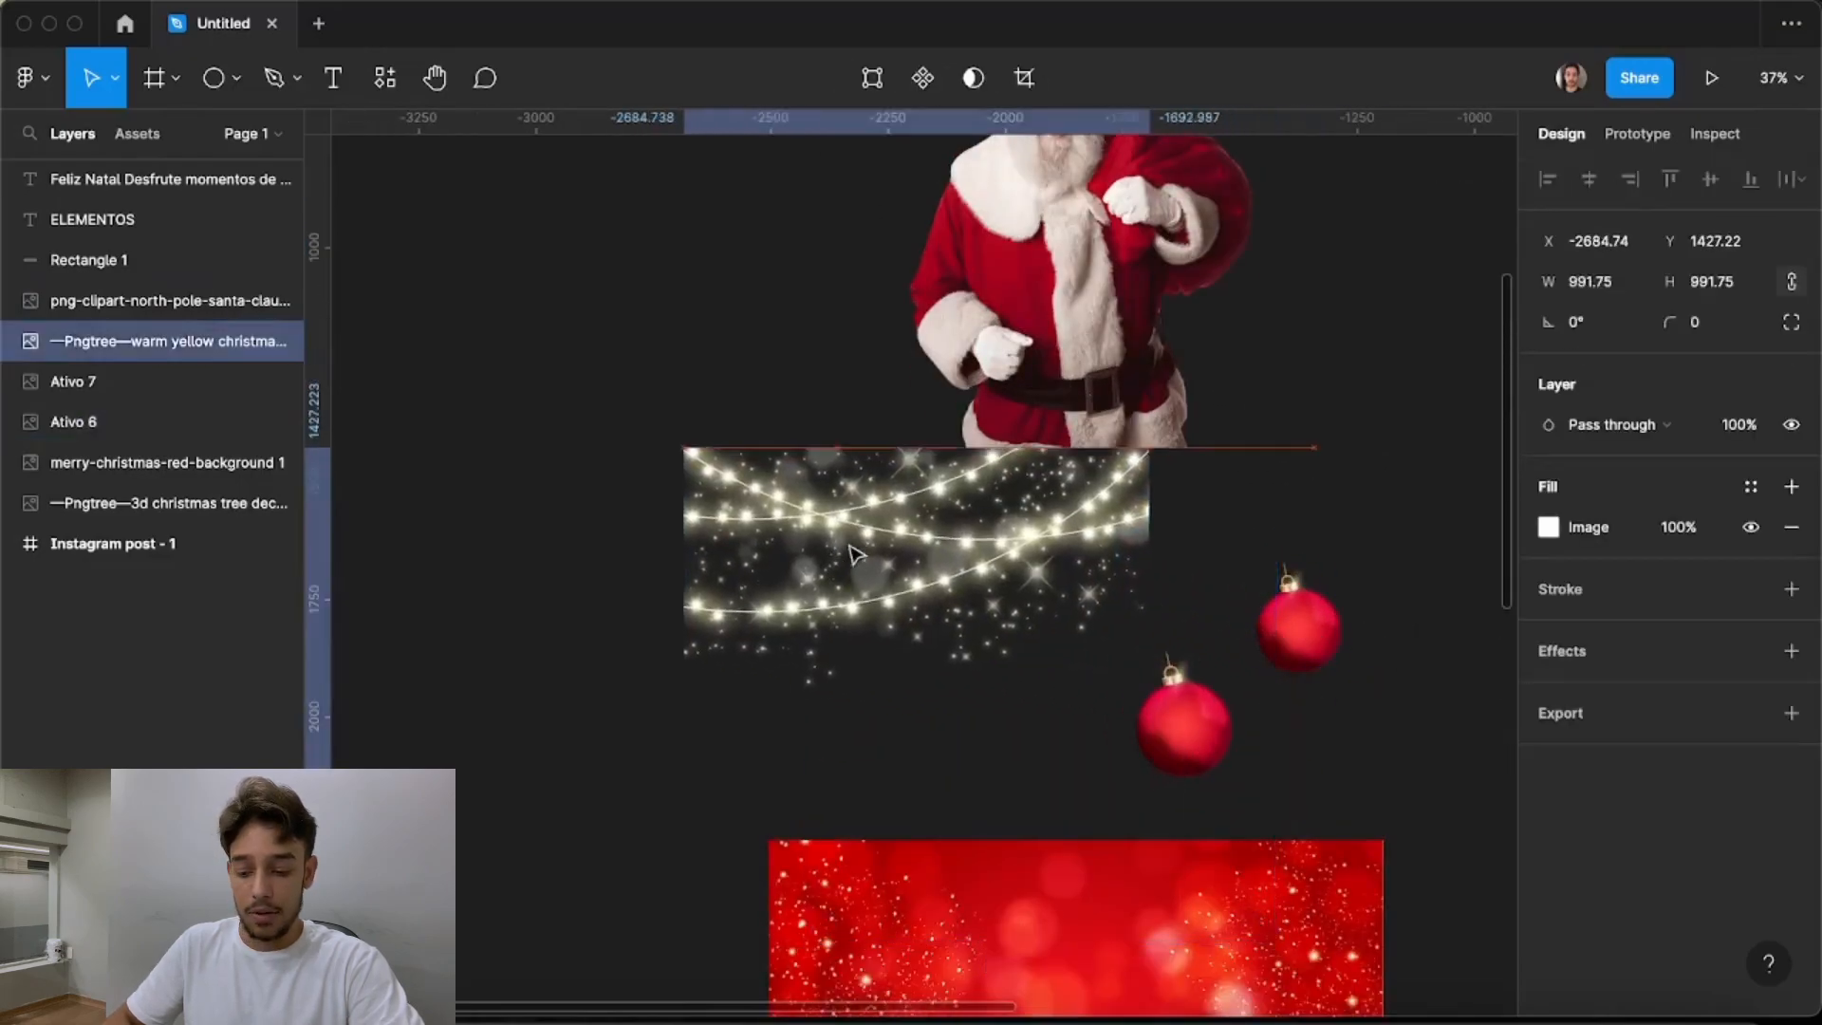
# Examine the red Christmas background and the decorated tree image, and check the Pngtree Santa results again
pyautogui.scroll(-5, 1170, 626)
pyautogui.scroll(-3, 1174, 615)
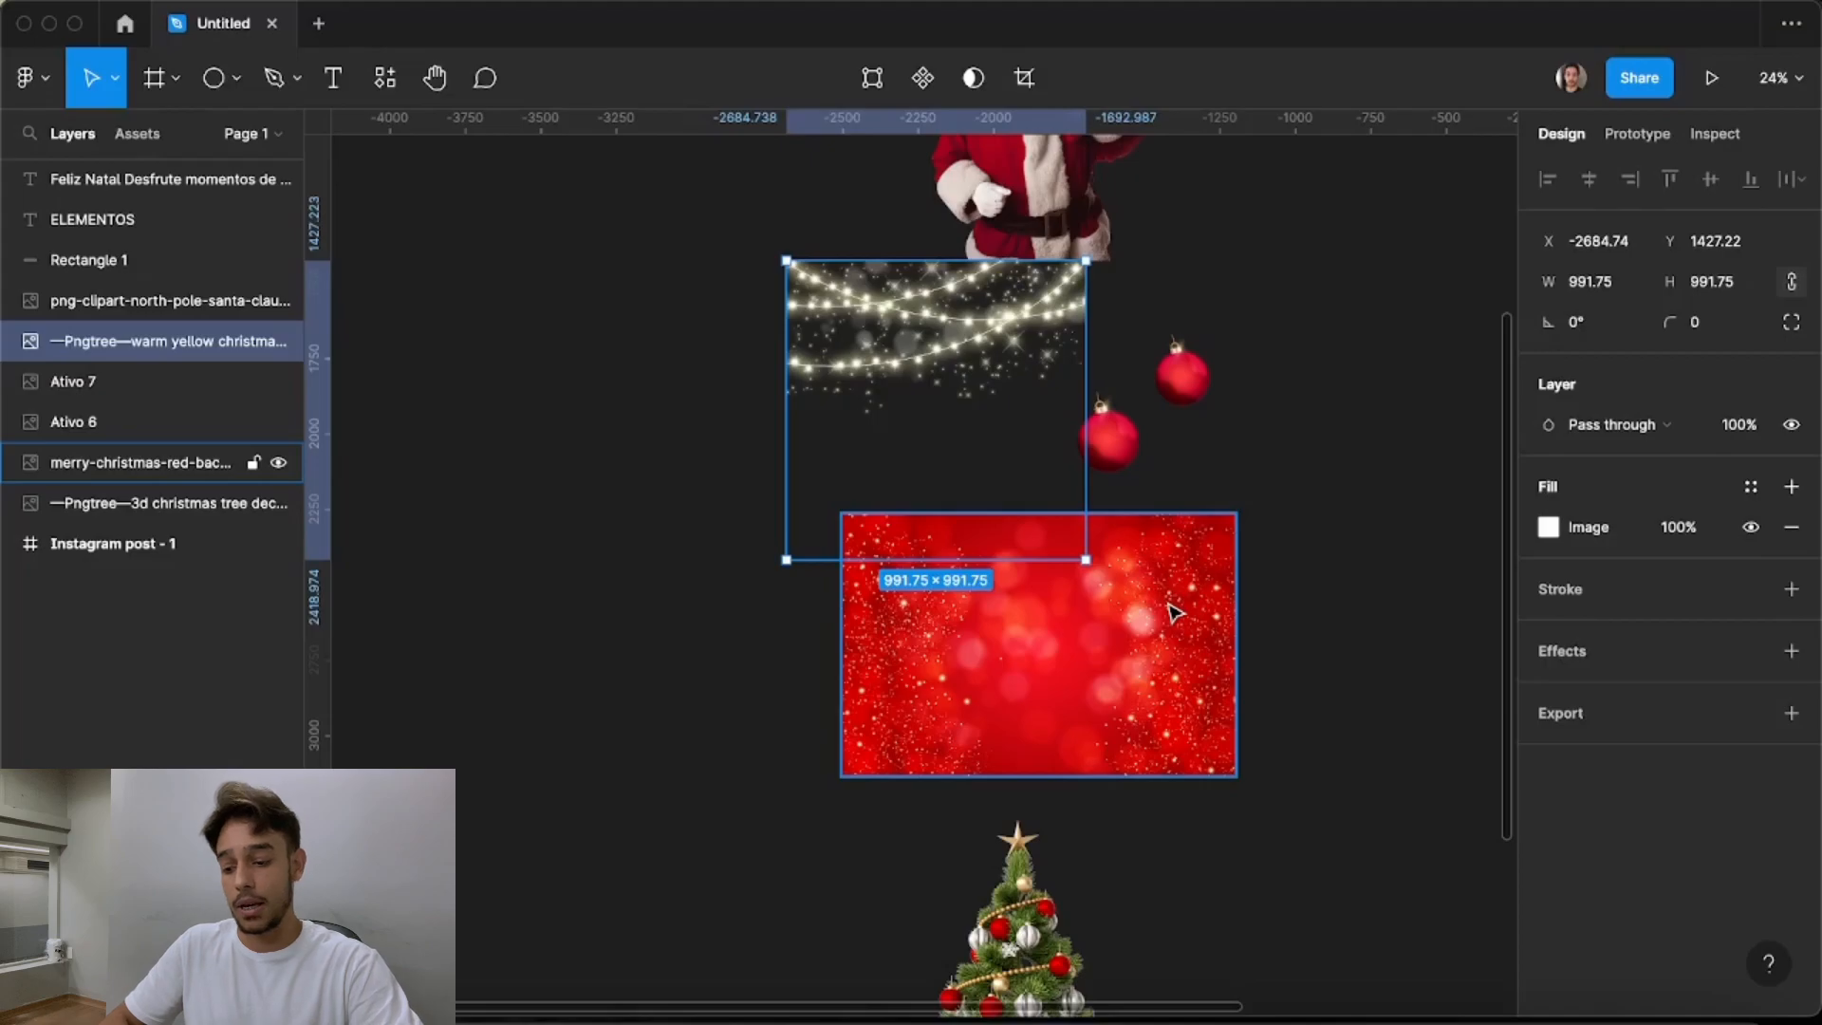
pyautogui.scroll(3, 1182, 446)
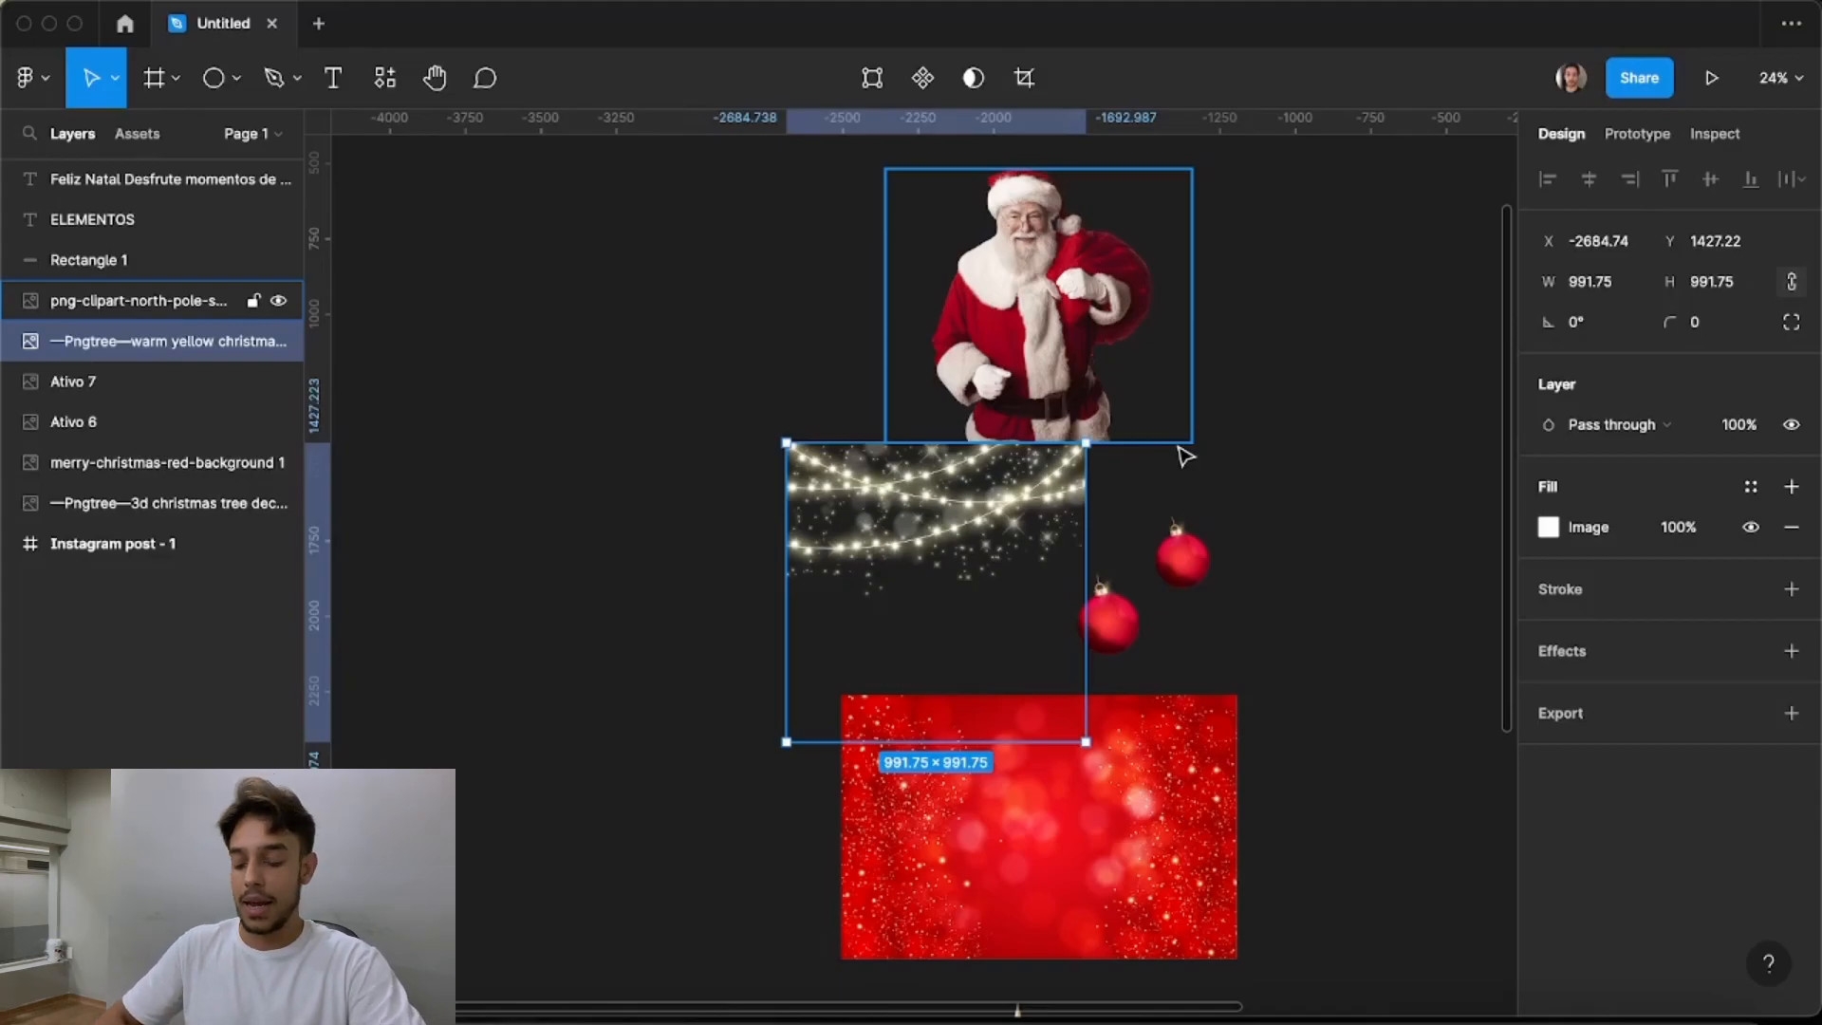
pyautogui.click(1277, 480)
pyautogui.scroll(-4, 1267, 494)
pyautogui.click(1087, 425)
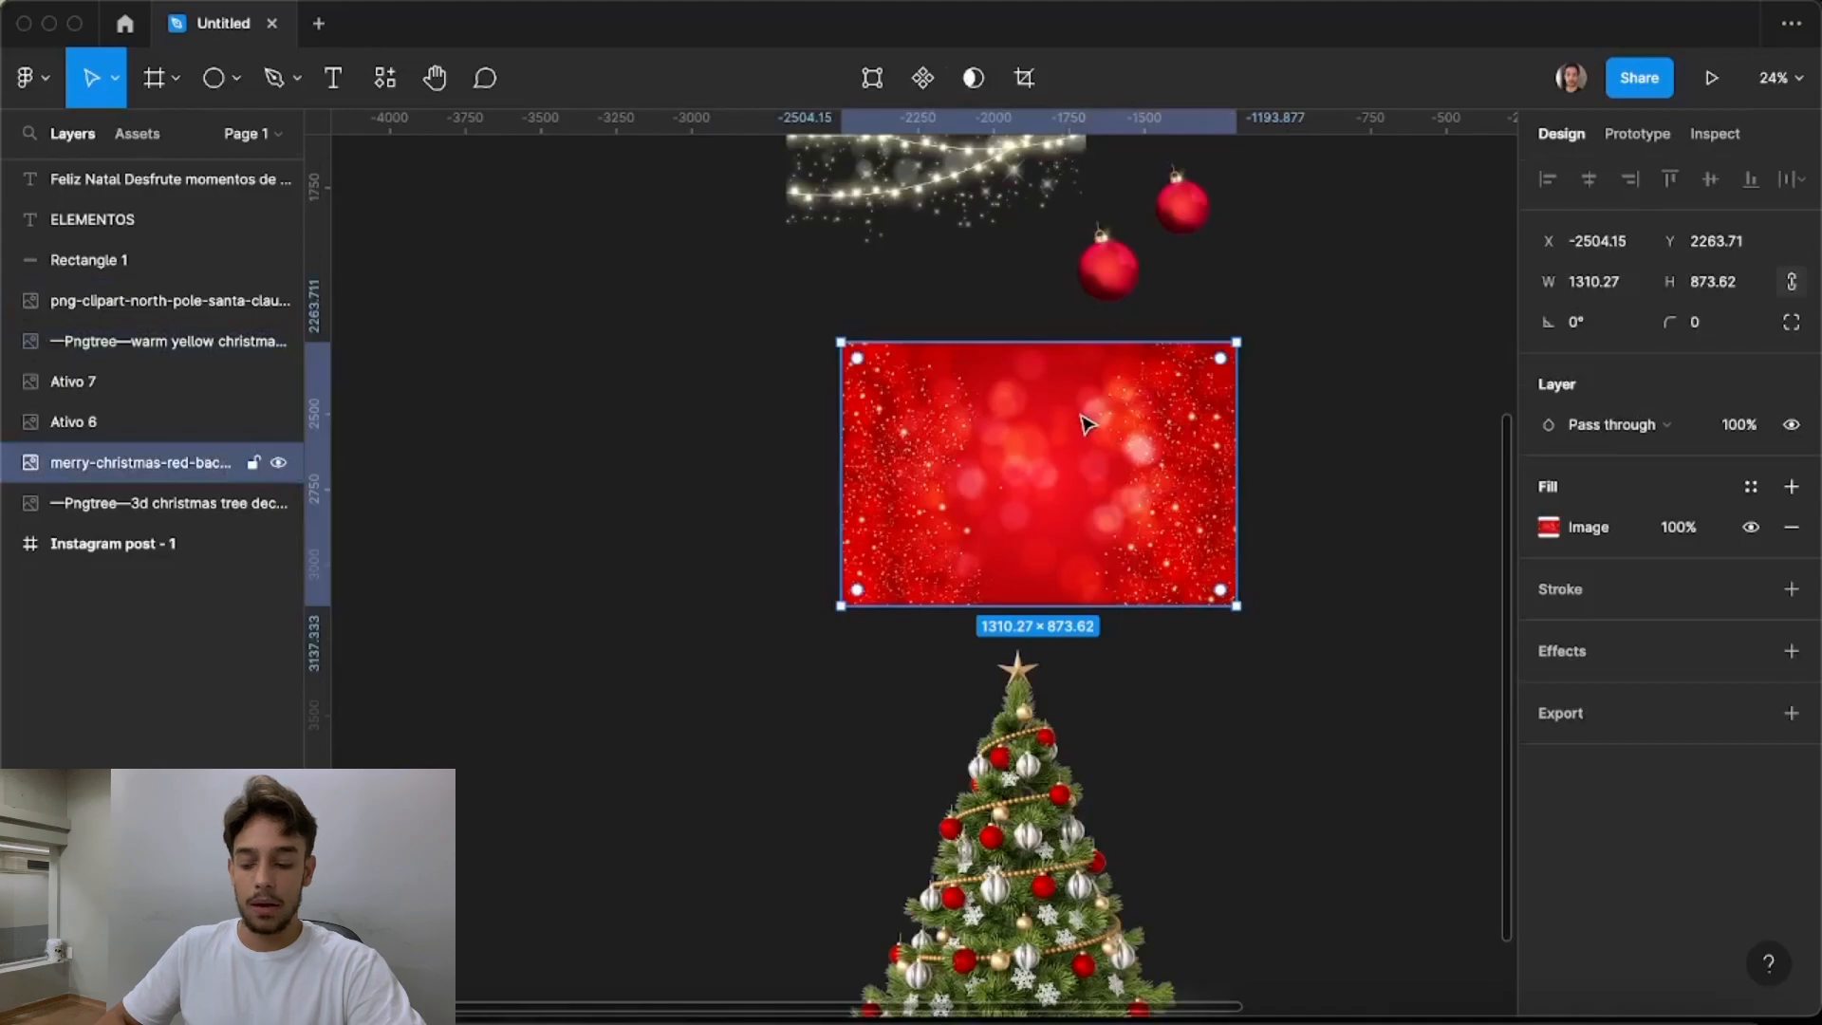
pyautogui.scroll(-4, 1087, 424)
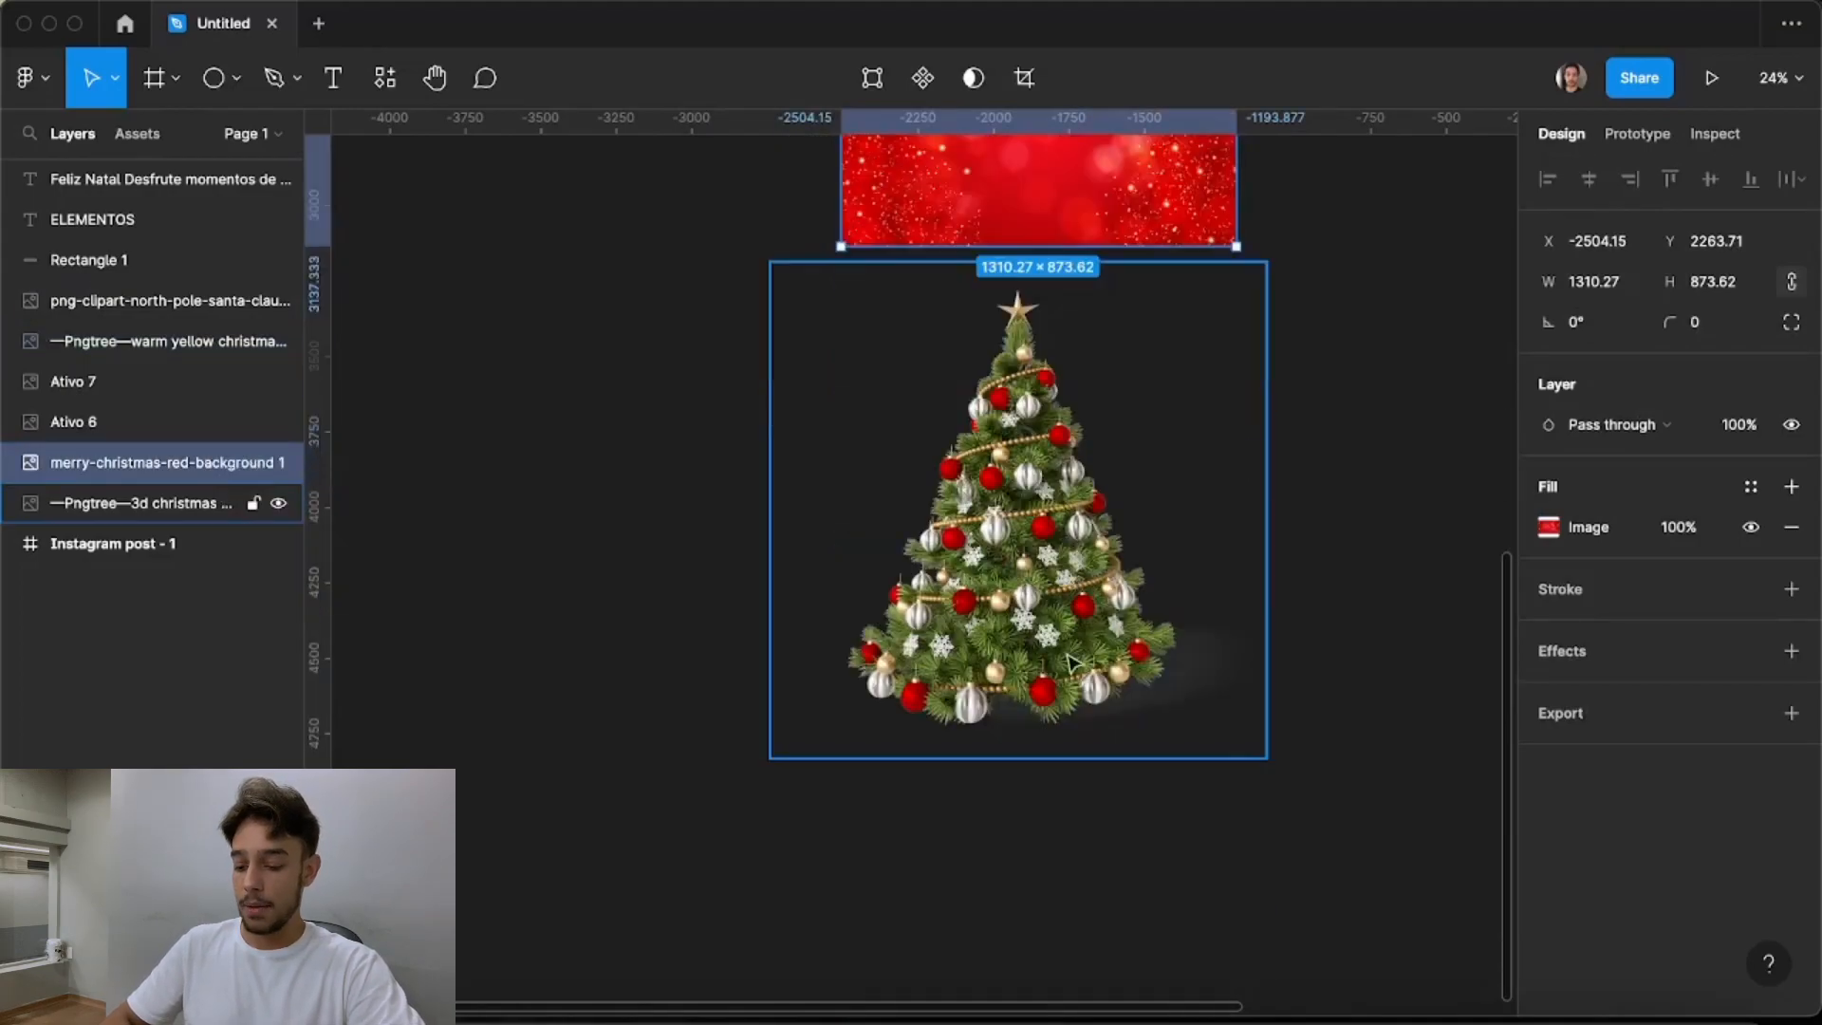
pyautogui.click(1092, 617)
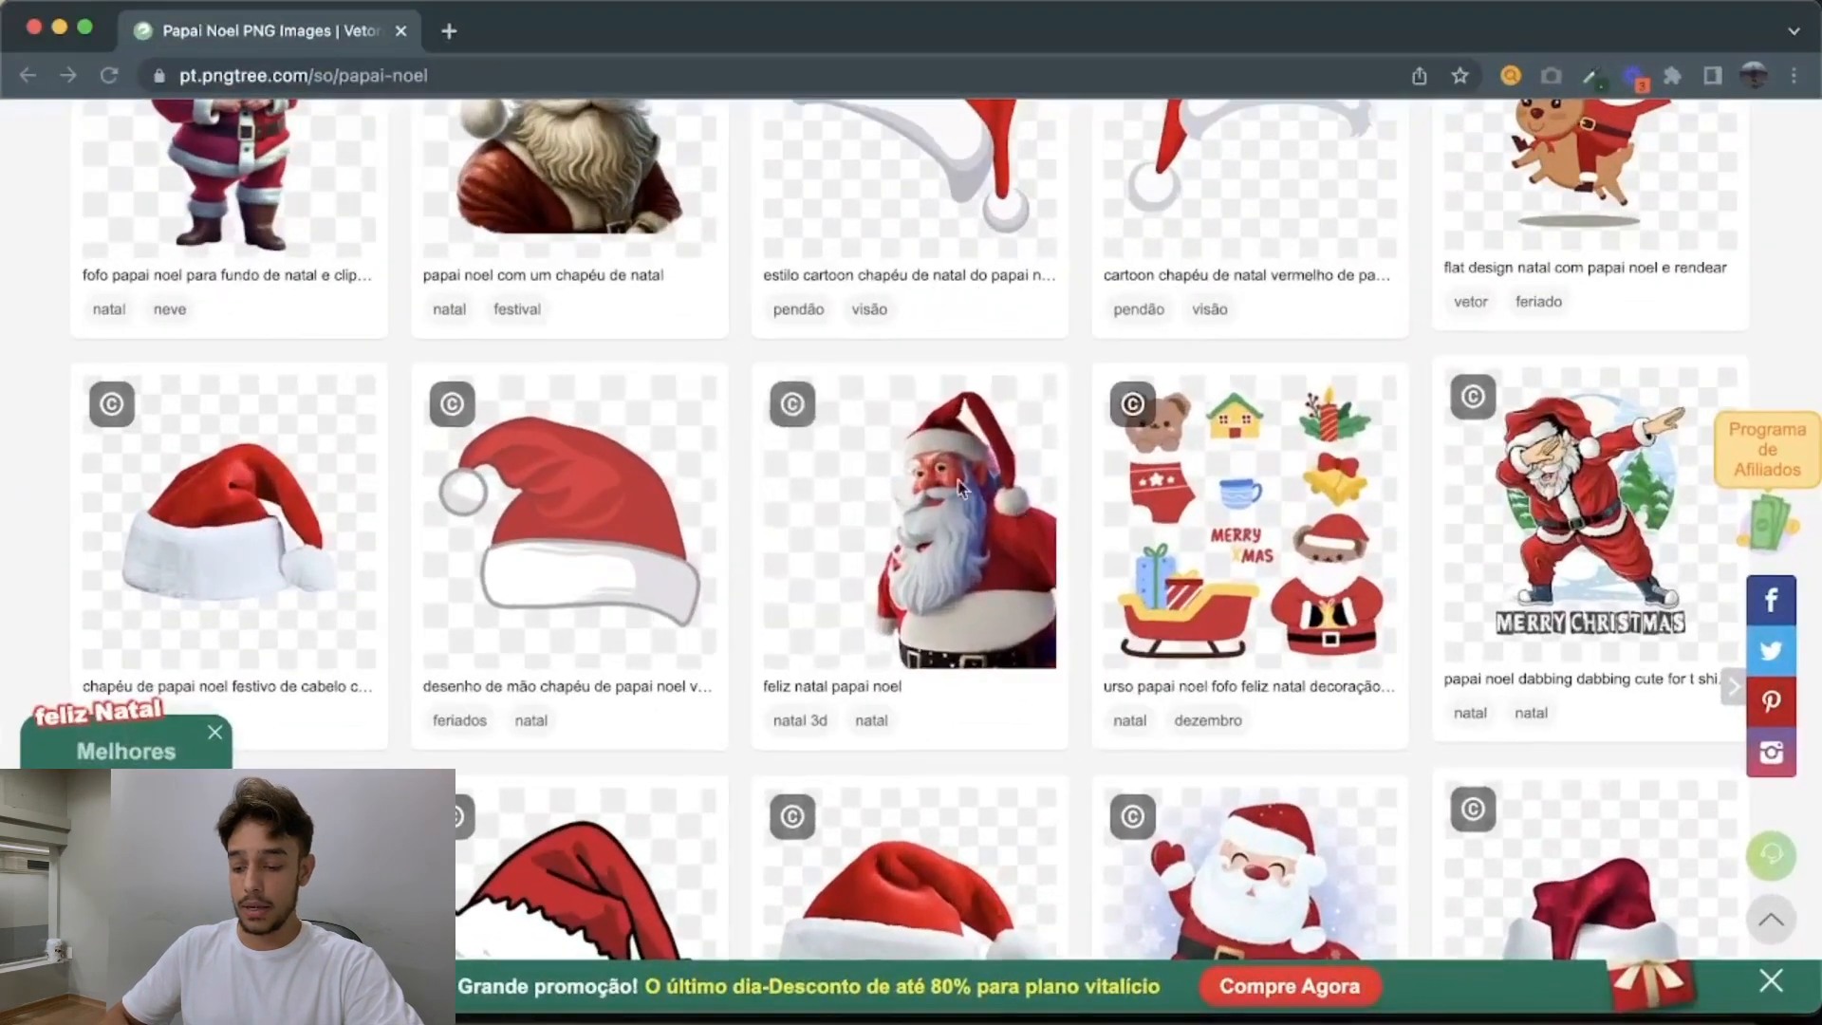
pyautogui.scroll(-5, 1414, 693)
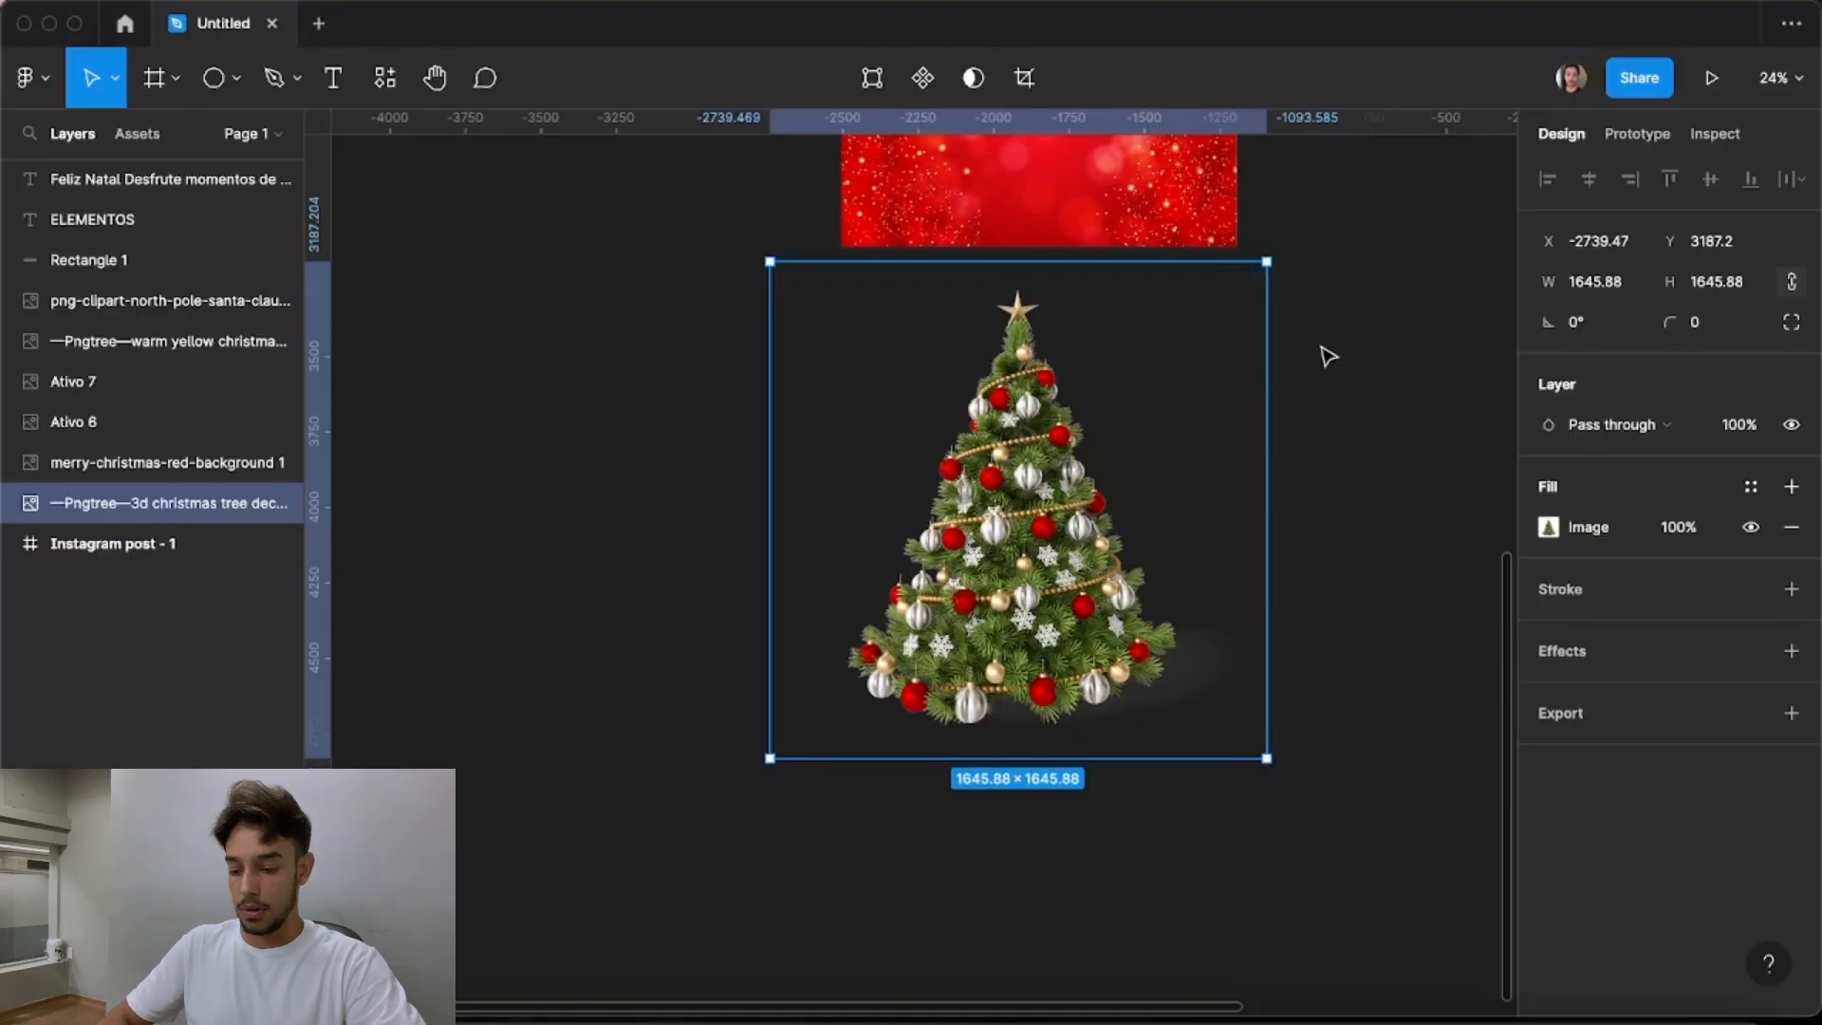
pyautogui.scroll(4, 1323, 354)
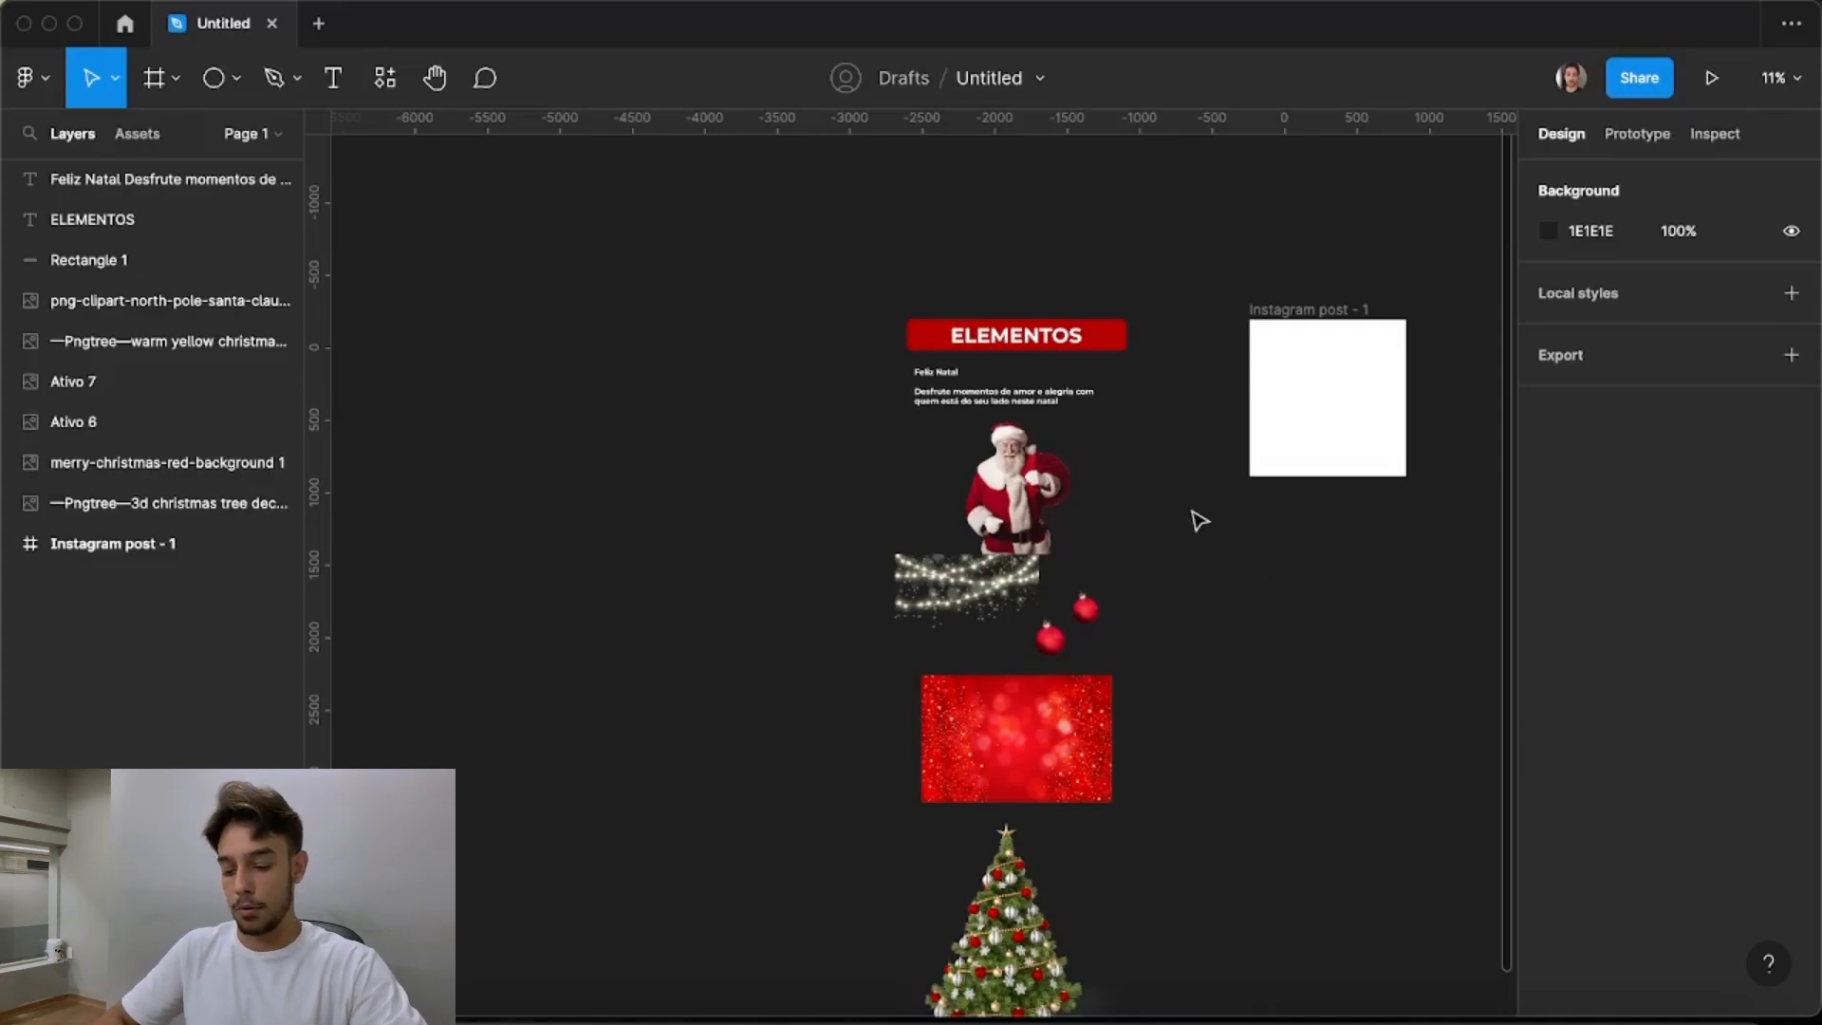
# Move the red Christmas background image into the Instagram post frame, centred horizontally near its upper edge
pyautogui.moveTo(1065, 716); pyautogui.dragTo(1247, 677)
pyautogui.scroll(3, 1308, 513)
pyautogui.moveTo(1291, 560); pyautogui.dragTo(1361, 368)
pyautogui.scroll(2, 1372, 419)
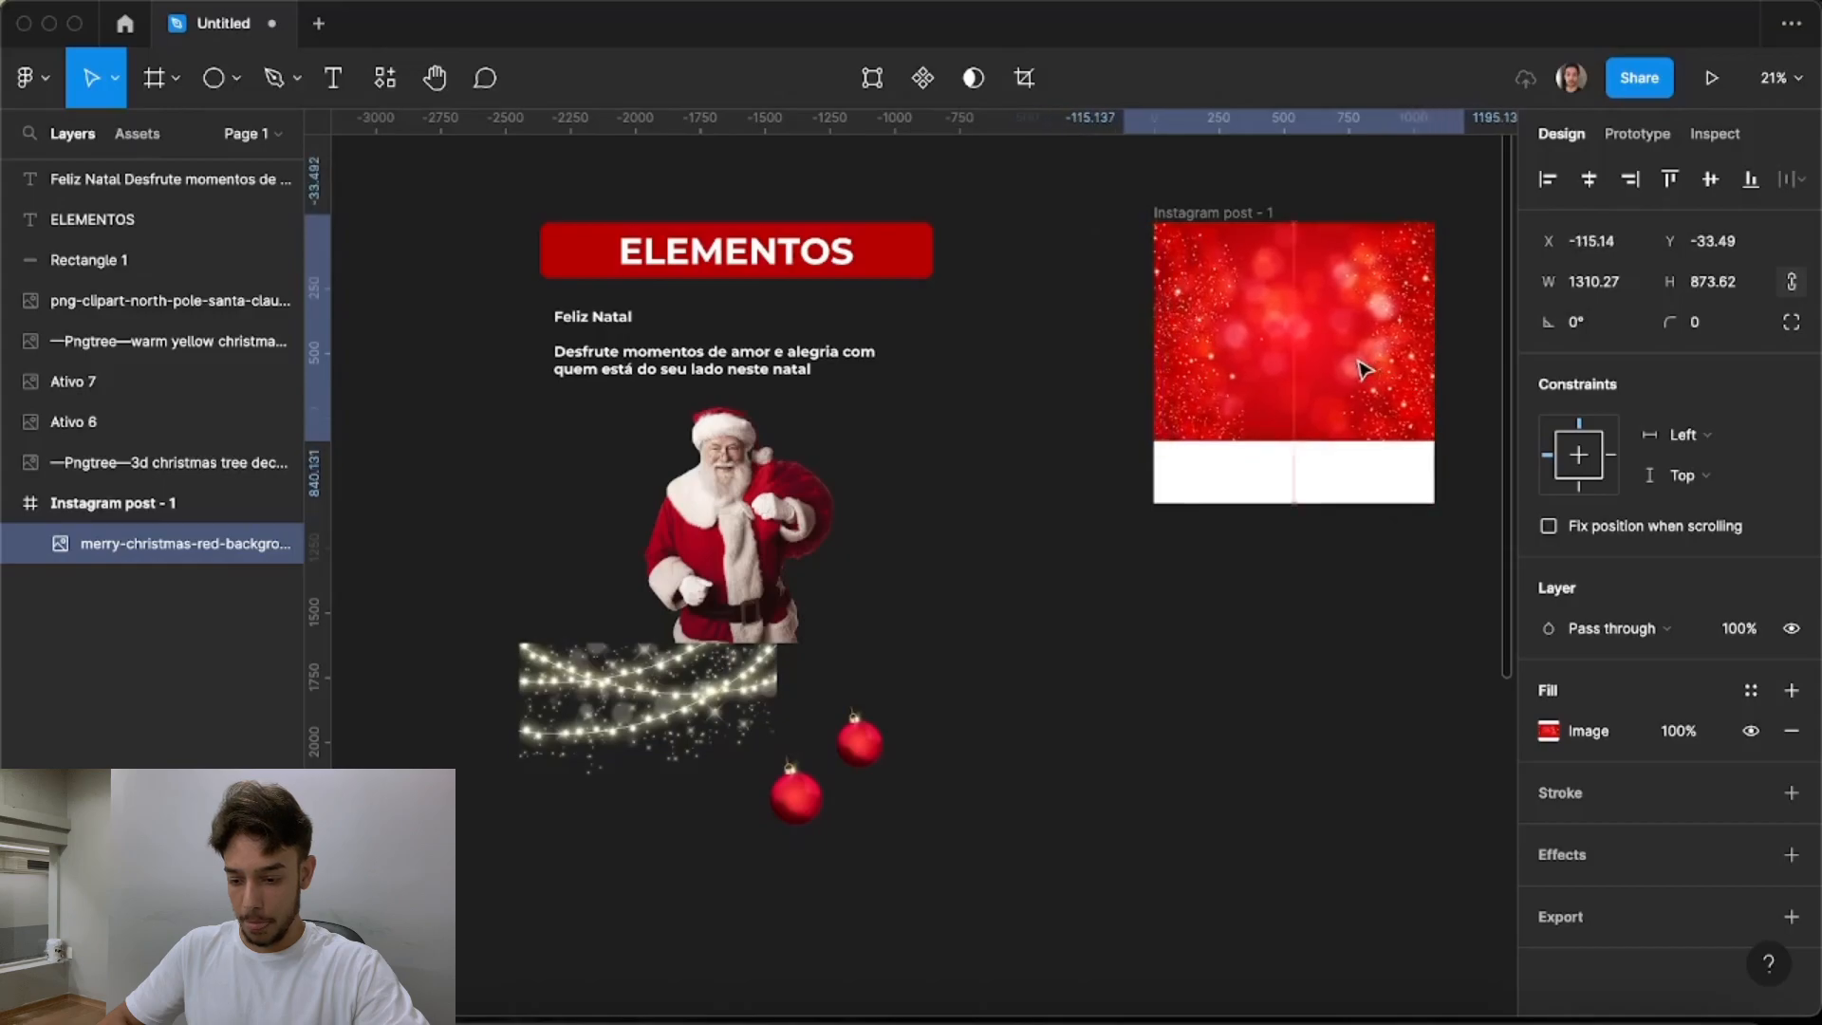
# Enlarge the red background proportionally to about 1620 × 1080, centred horizontally at Y 0, so it fills the Instagram post frame
pyautogui.moveTo(1359, 449); pyautogui.dragTo(1360, 494)
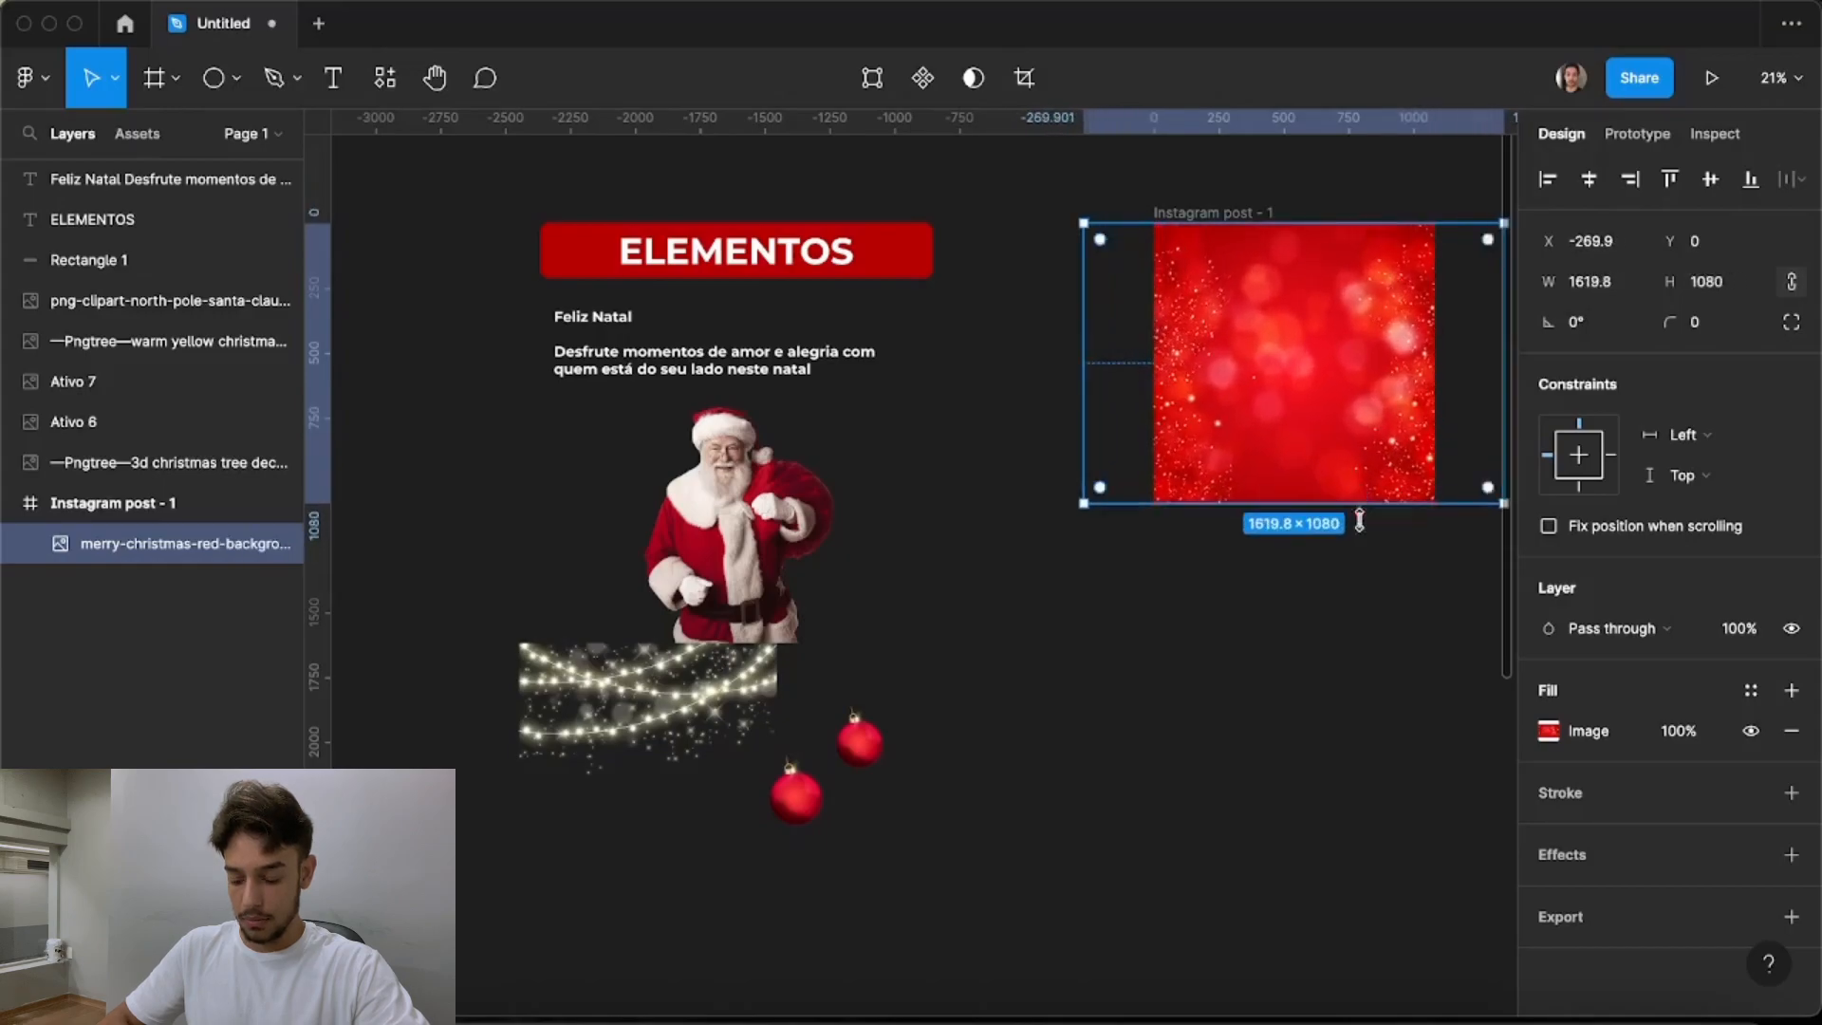
pyautogui.click(1183, 509)
pyautogui.scroll(-3, 1198, 501)
pyautogui.click(1206, 493)
pyautogui.click(1234, 427)
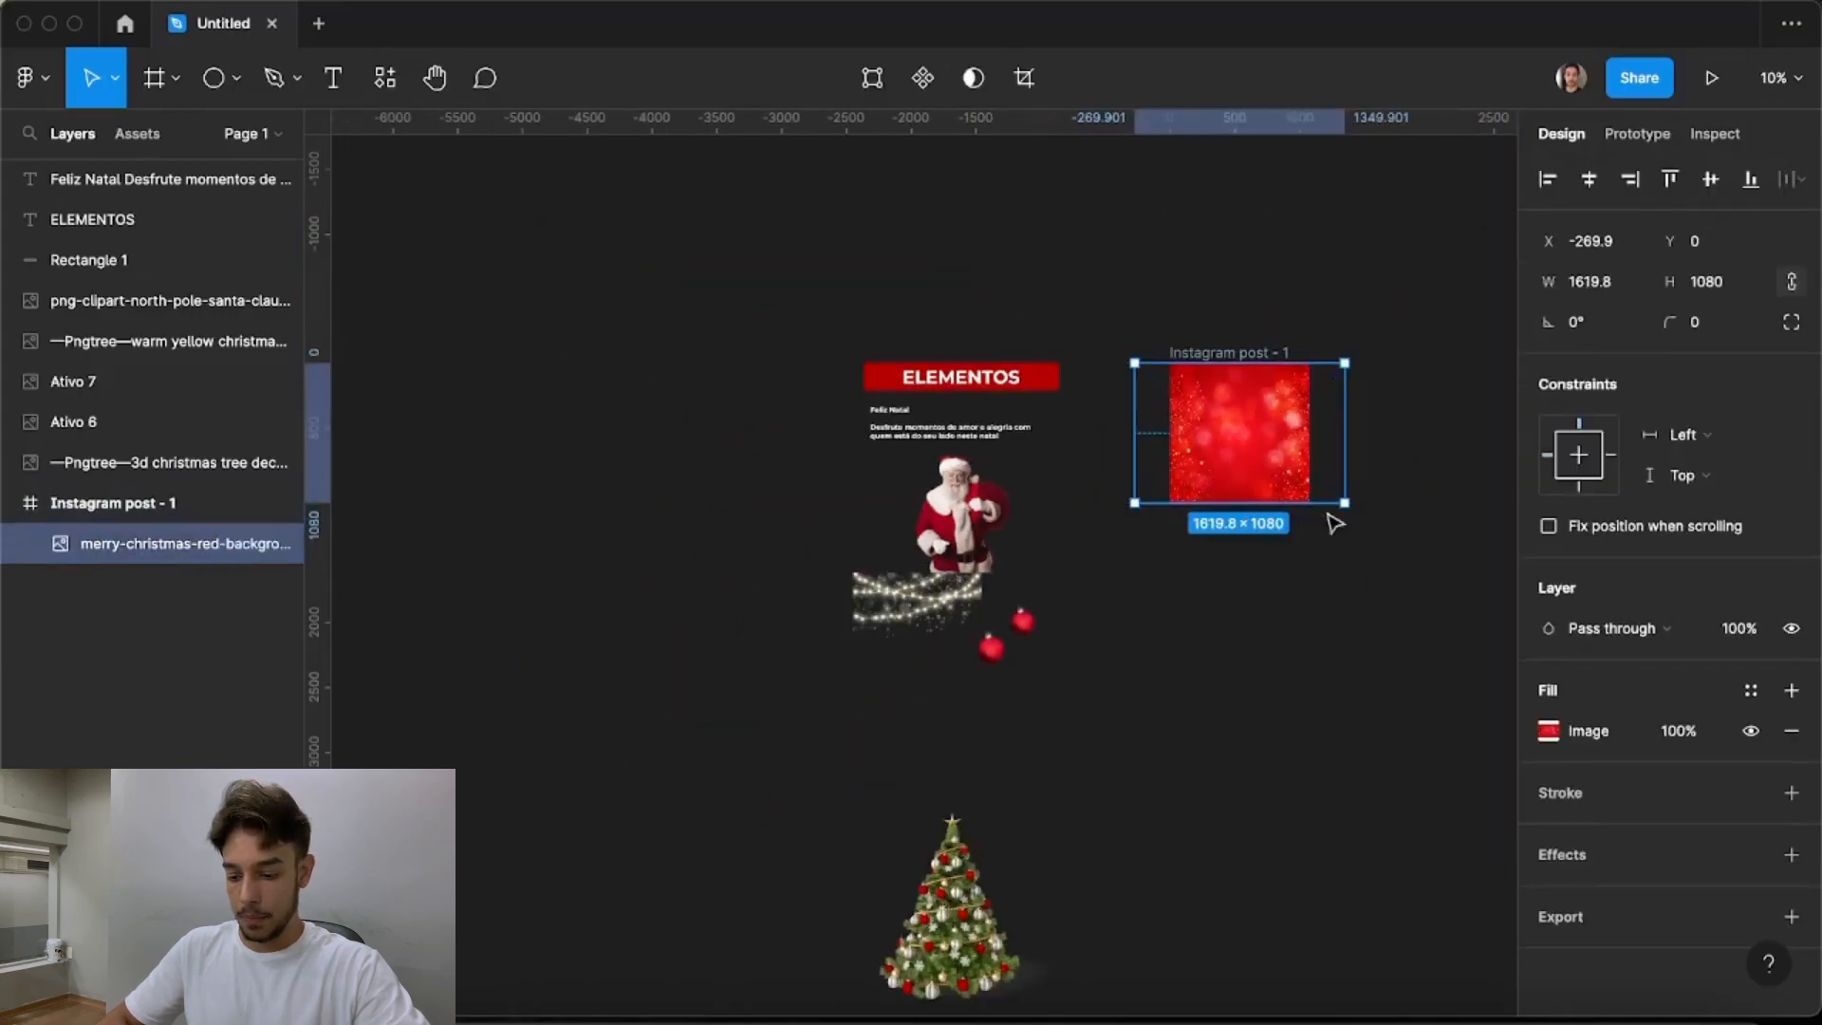
pyautogui.scroll(2, 1253, 409)
pyautogui.click(1252, 267)
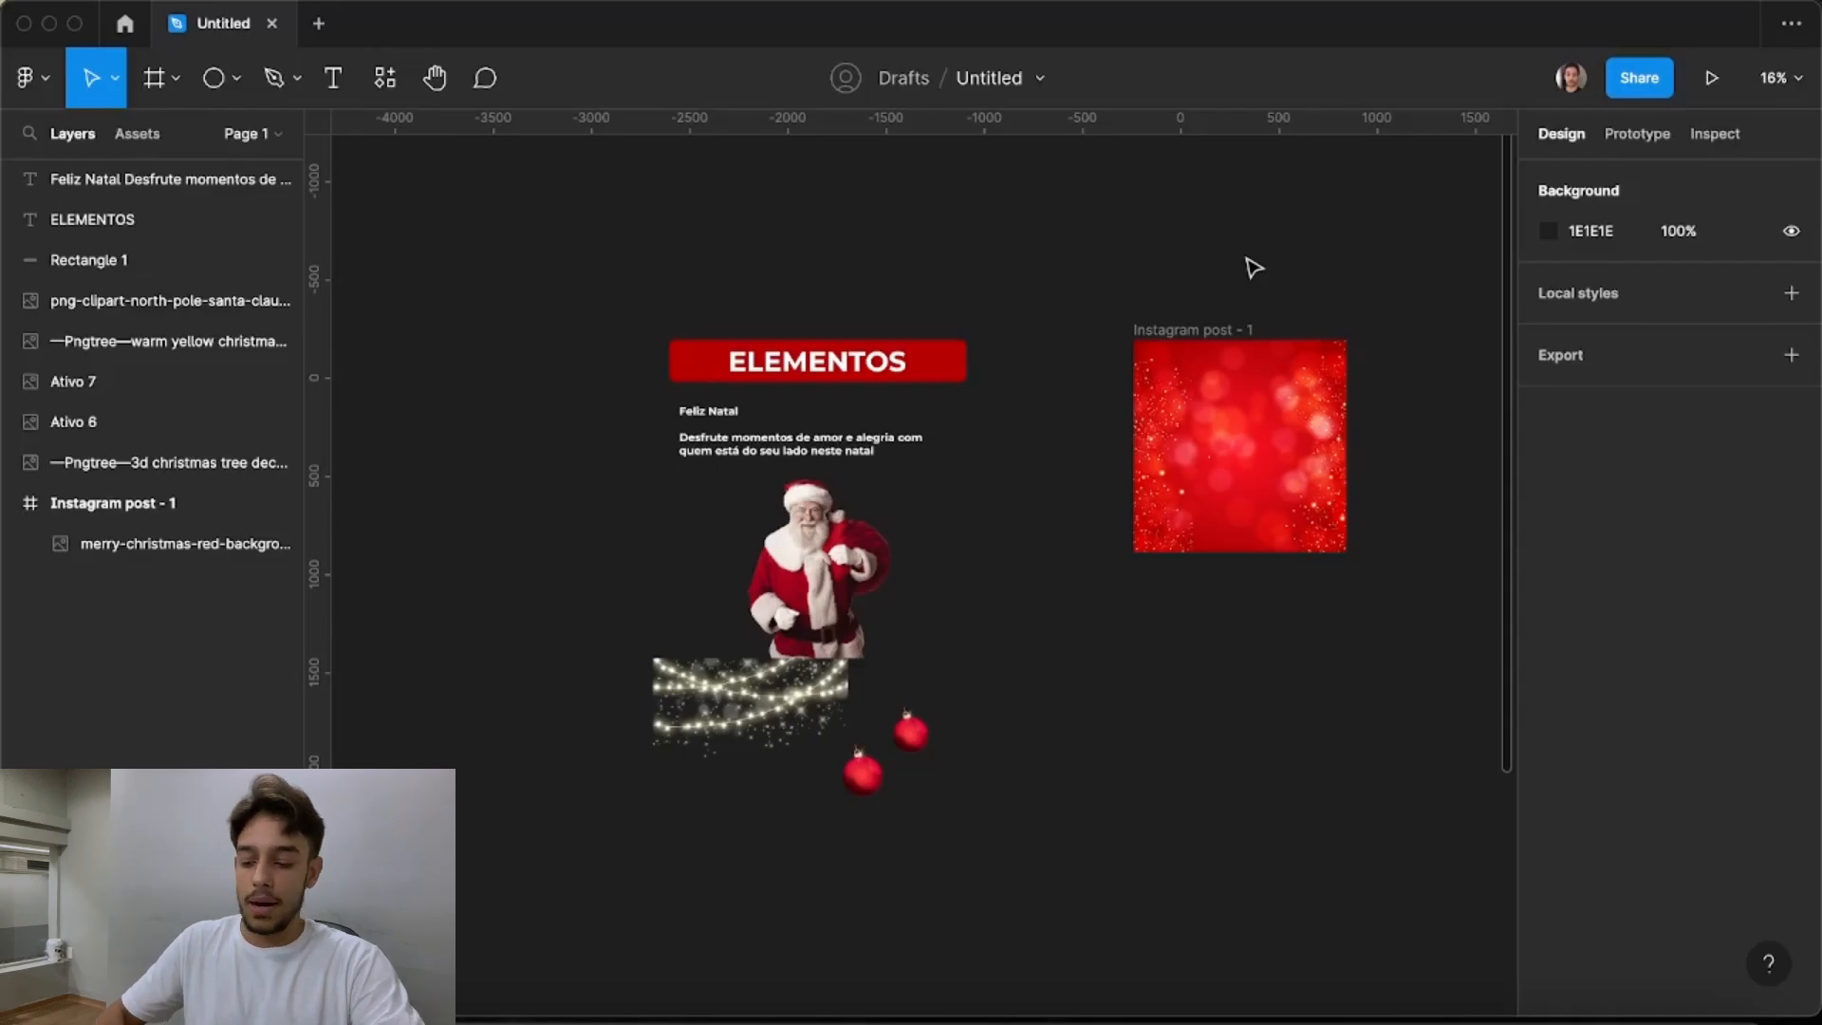
# Look up the PicWish Background Remover and its commands among the recent plugins without running it
pyautogui.scroll(5, 1433, 496)
pyautogui.rightClick(1177, 676)
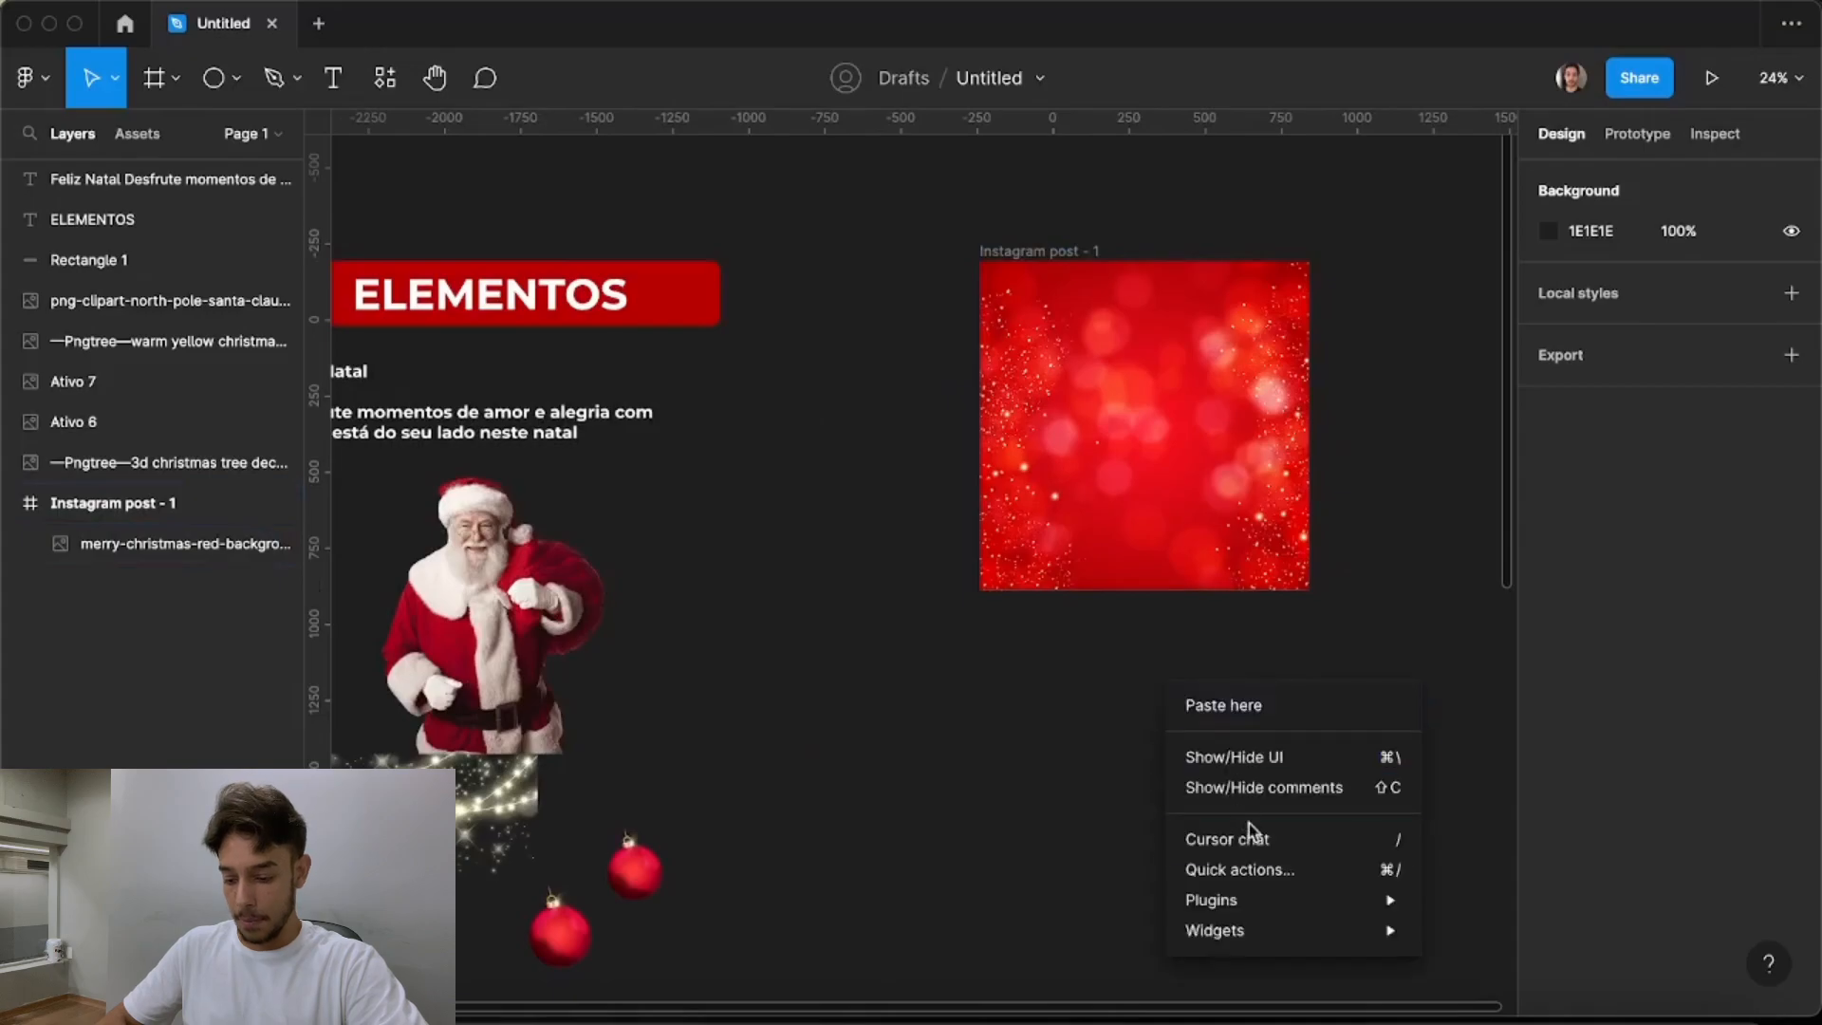
pyautogui.moveTo(1246, 901)
pyautogui.moveTo(1522, 857)
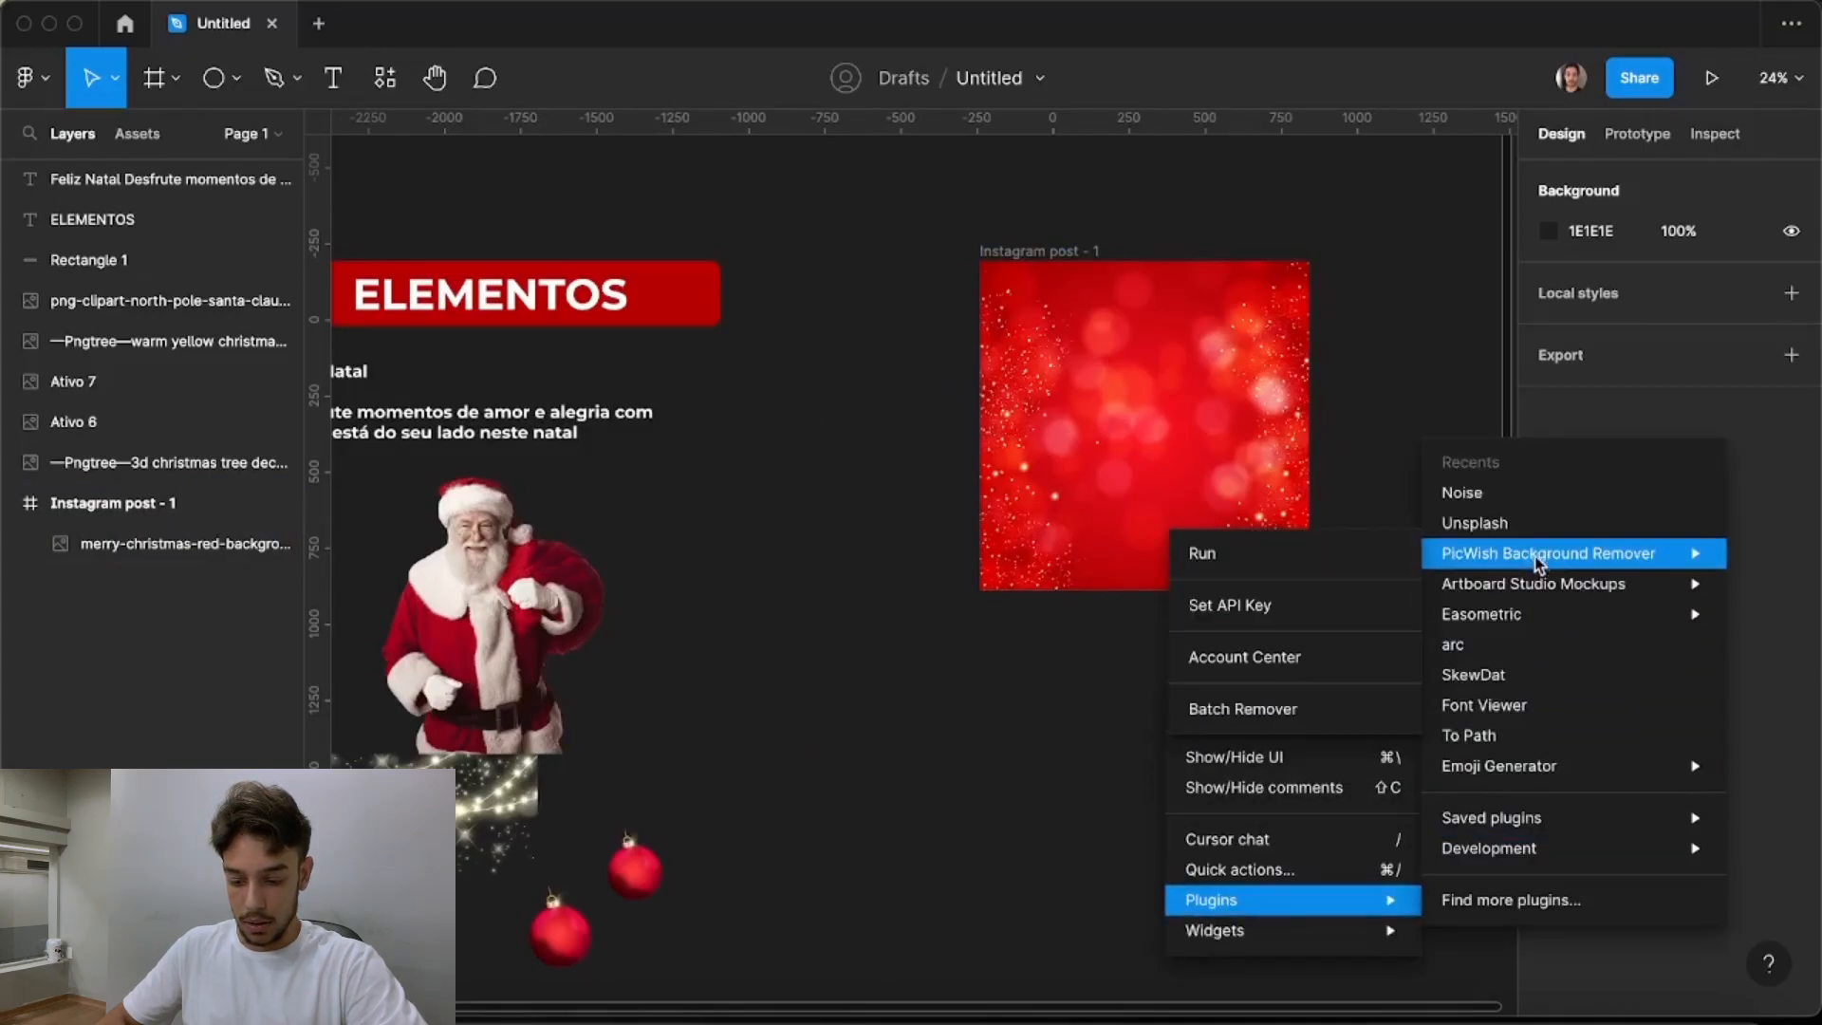
pyautogui.press('Escape')
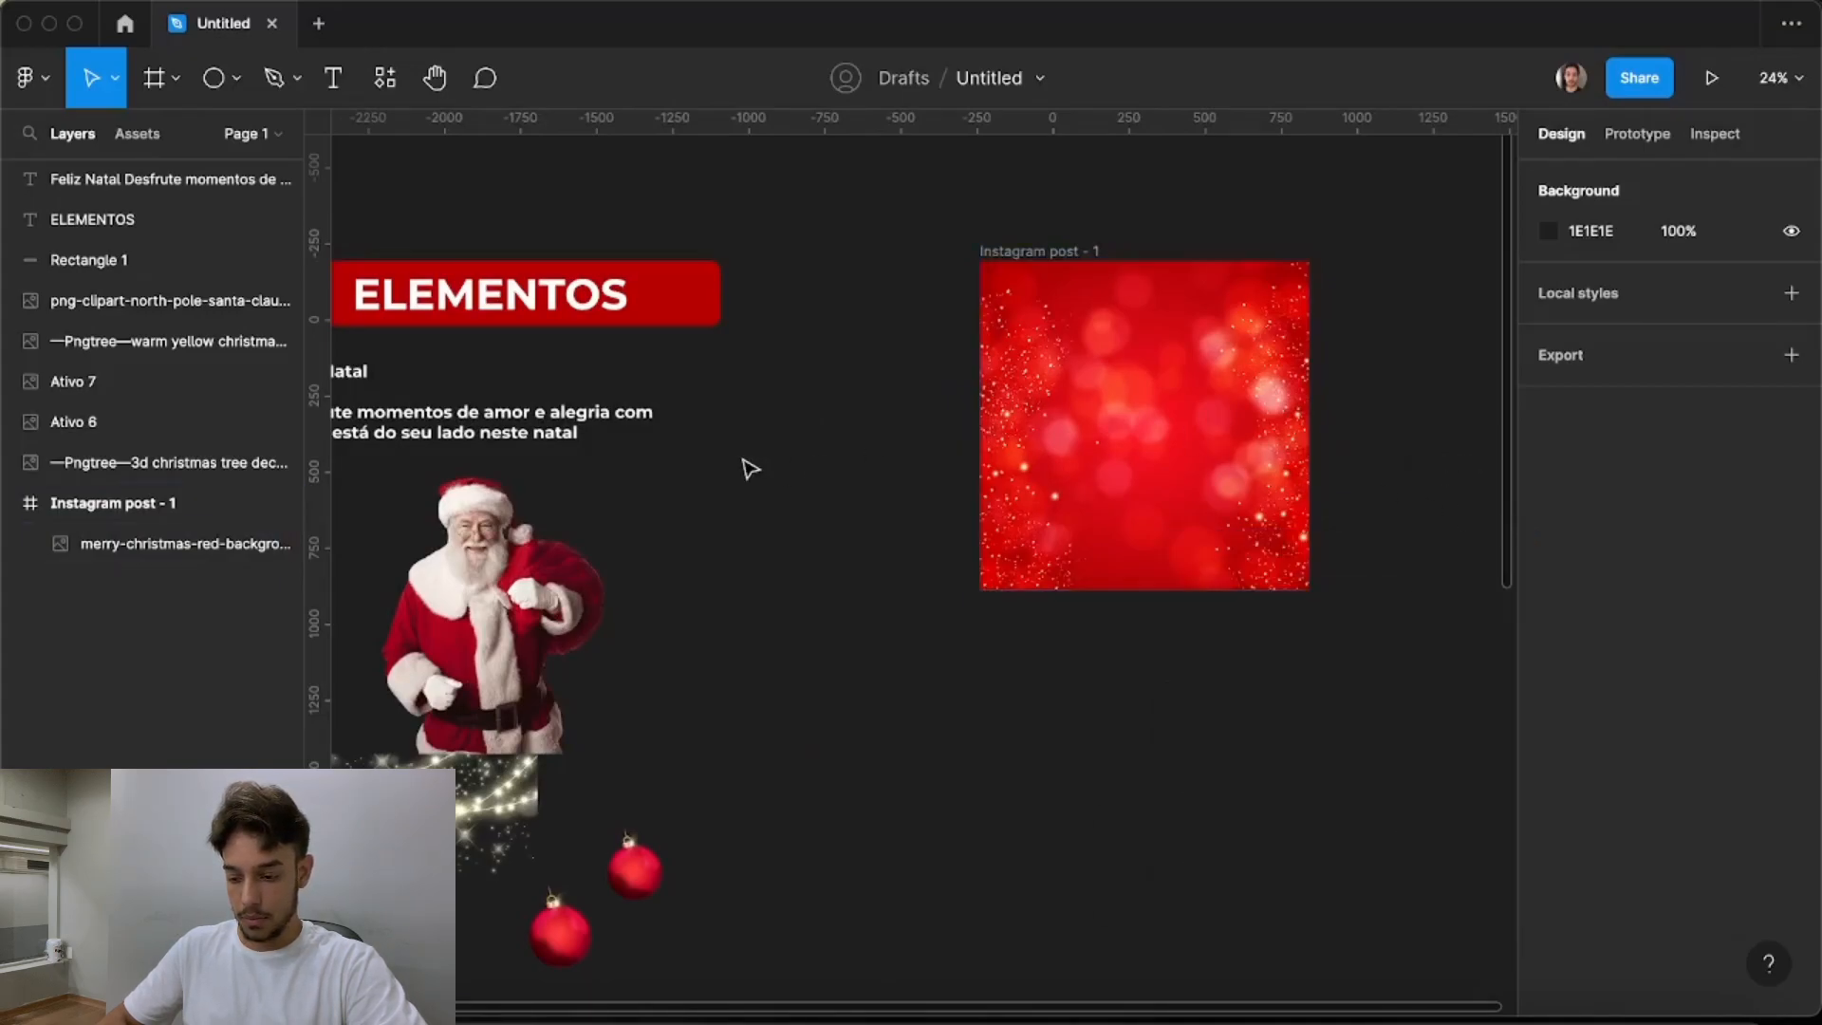
# Run the Unsplash plugin and search its photos for "background white"
pyautogui.press('super+alt+p')
pyautogui.click(1192, 258)
pyautogui.scroll(-3, 889, 352)
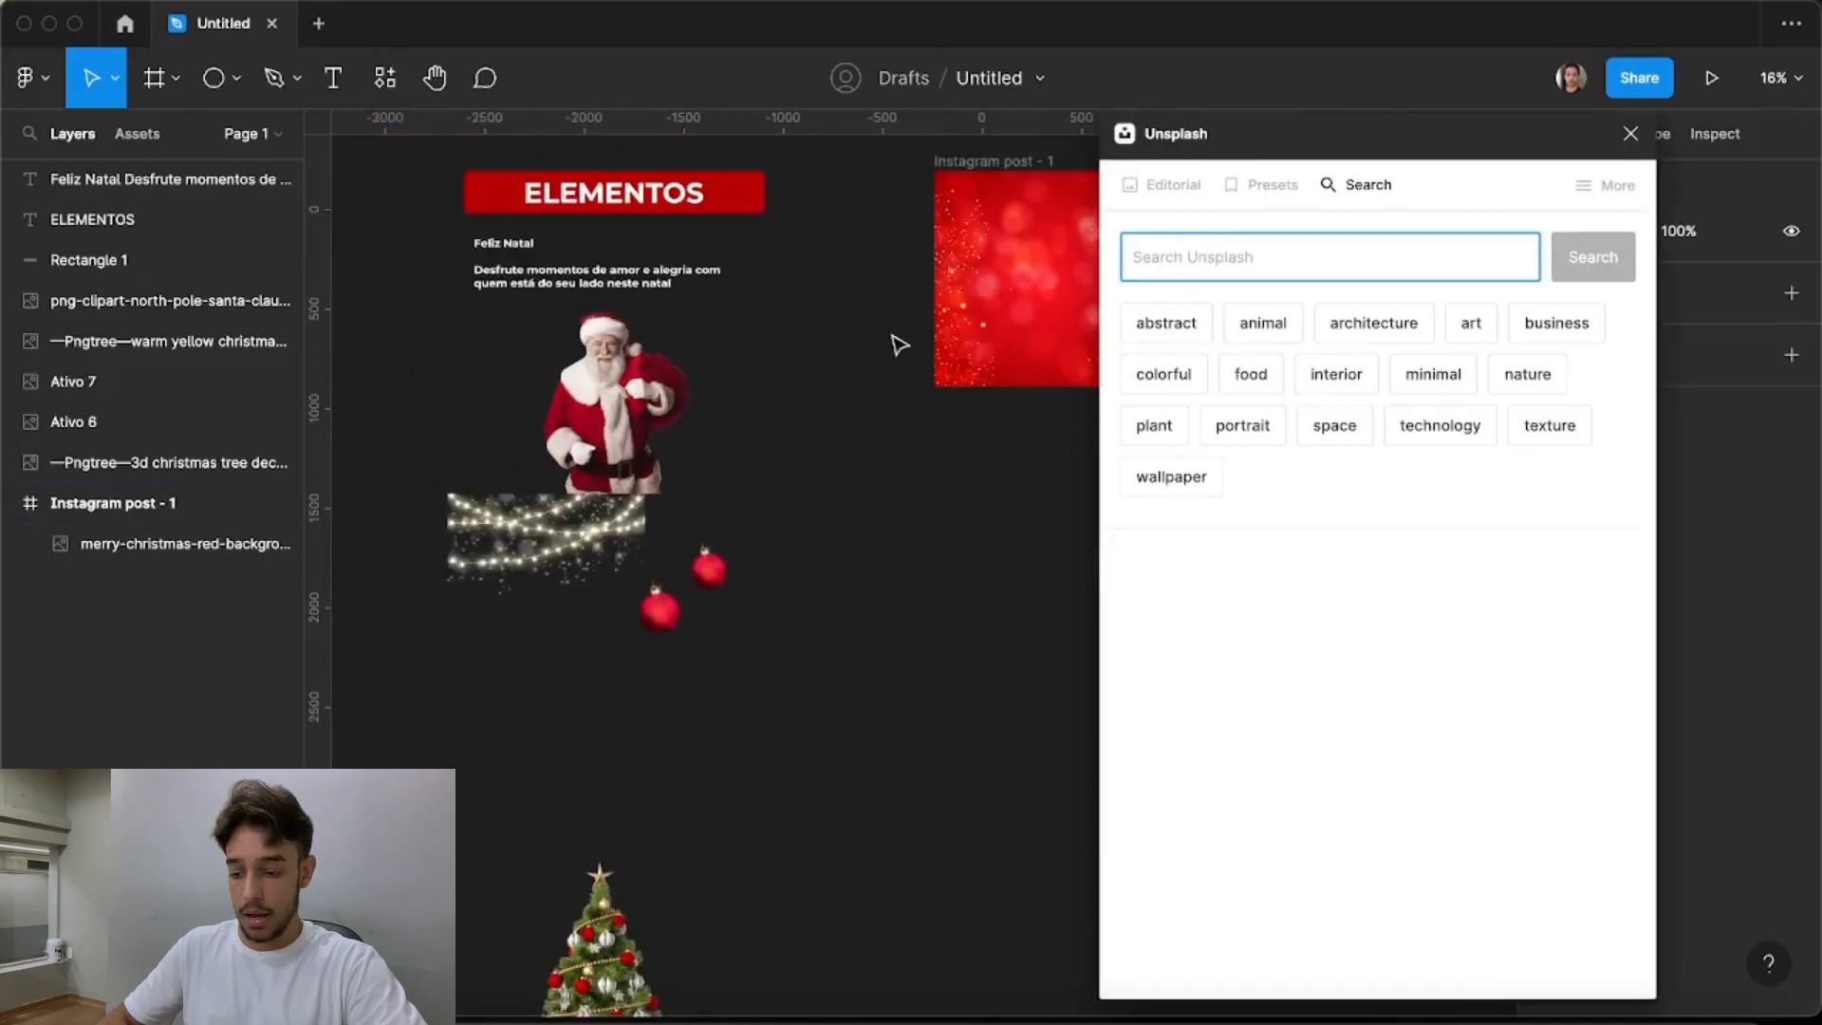
pyautogui.write('background')
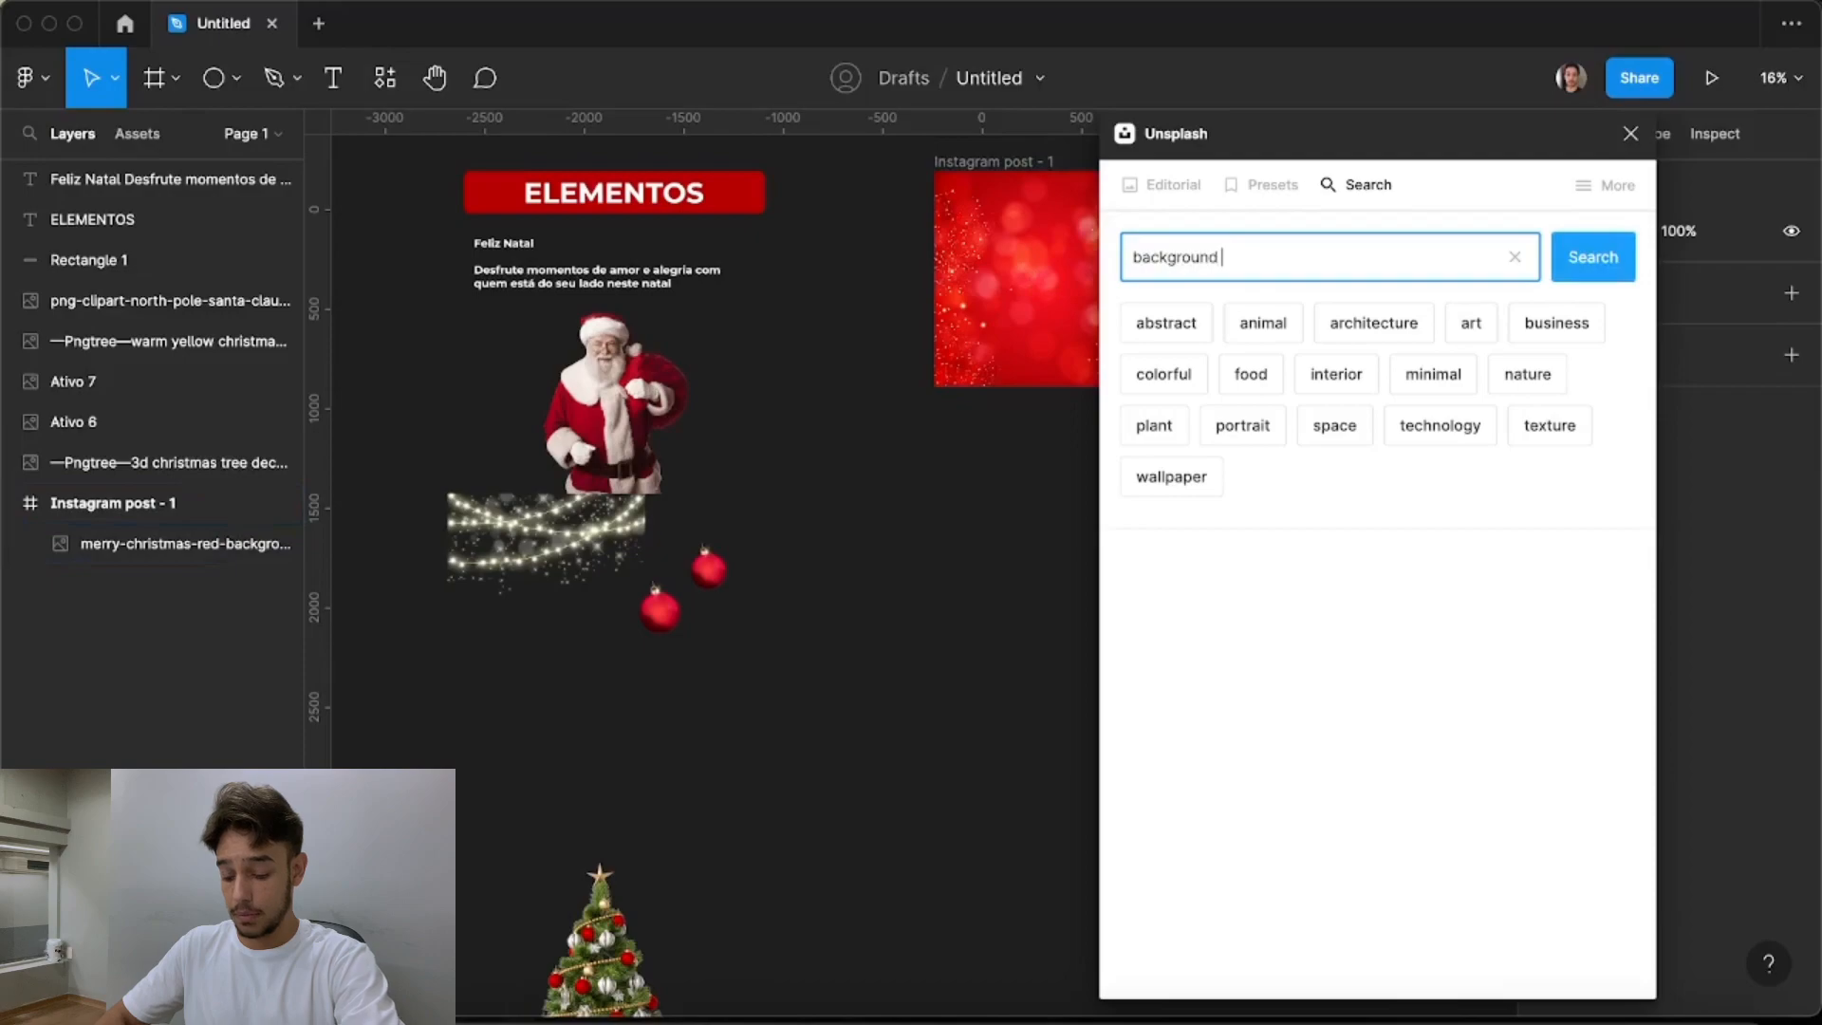
pyautogui.write('te')
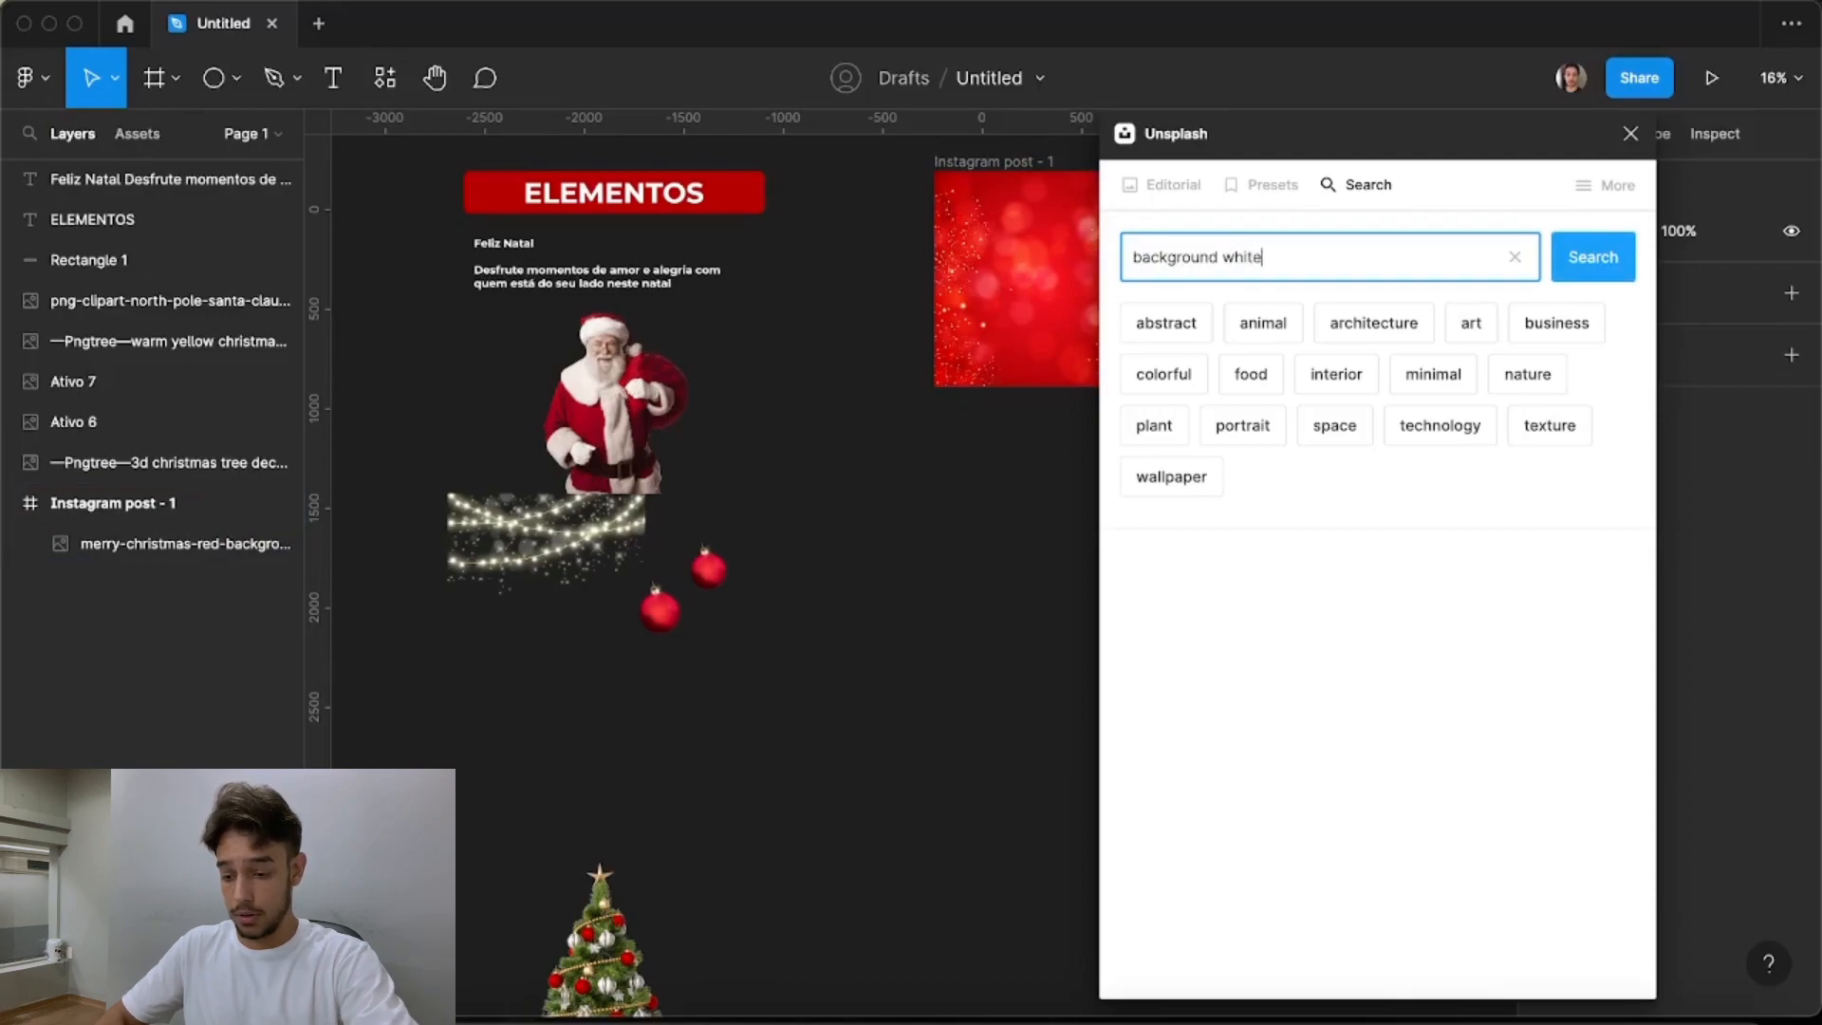
pyautogui.press('Return')
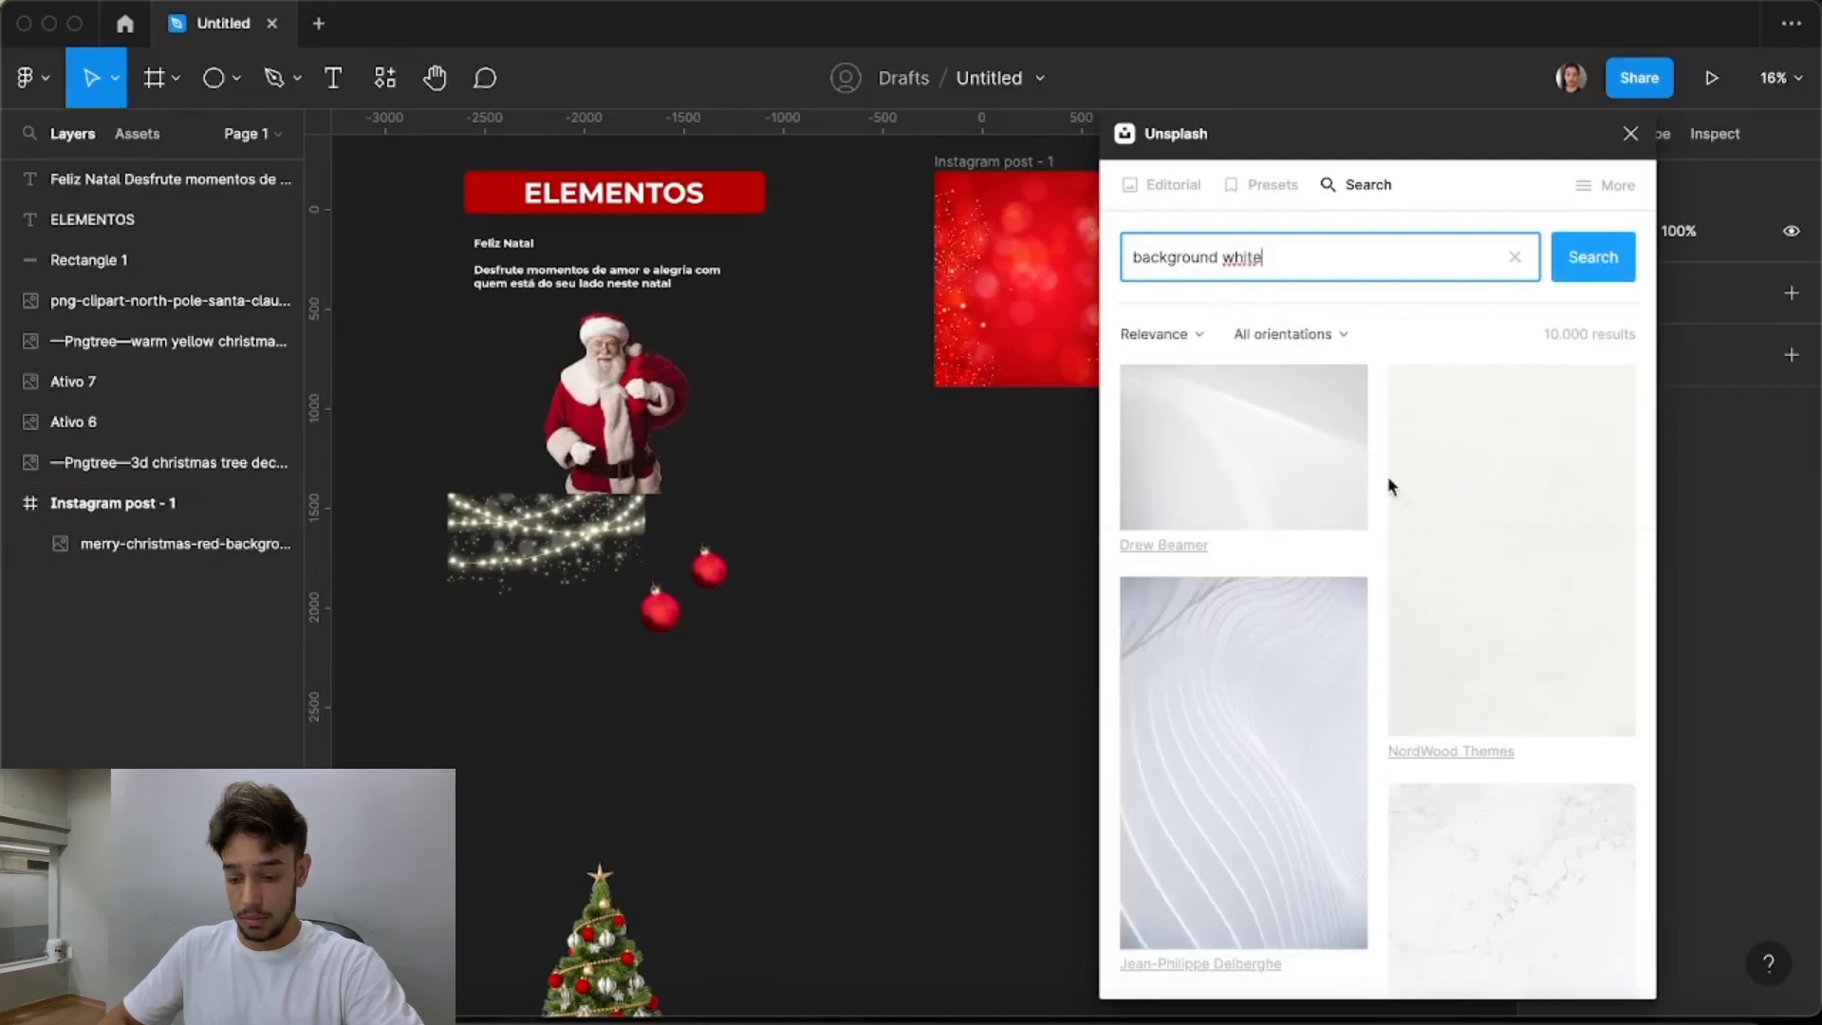
# Insert a plain white textured portrait photo from the Unsplash results onto the canvas and close the plugin
pyautogui.scroll(-10, 1487, 564)
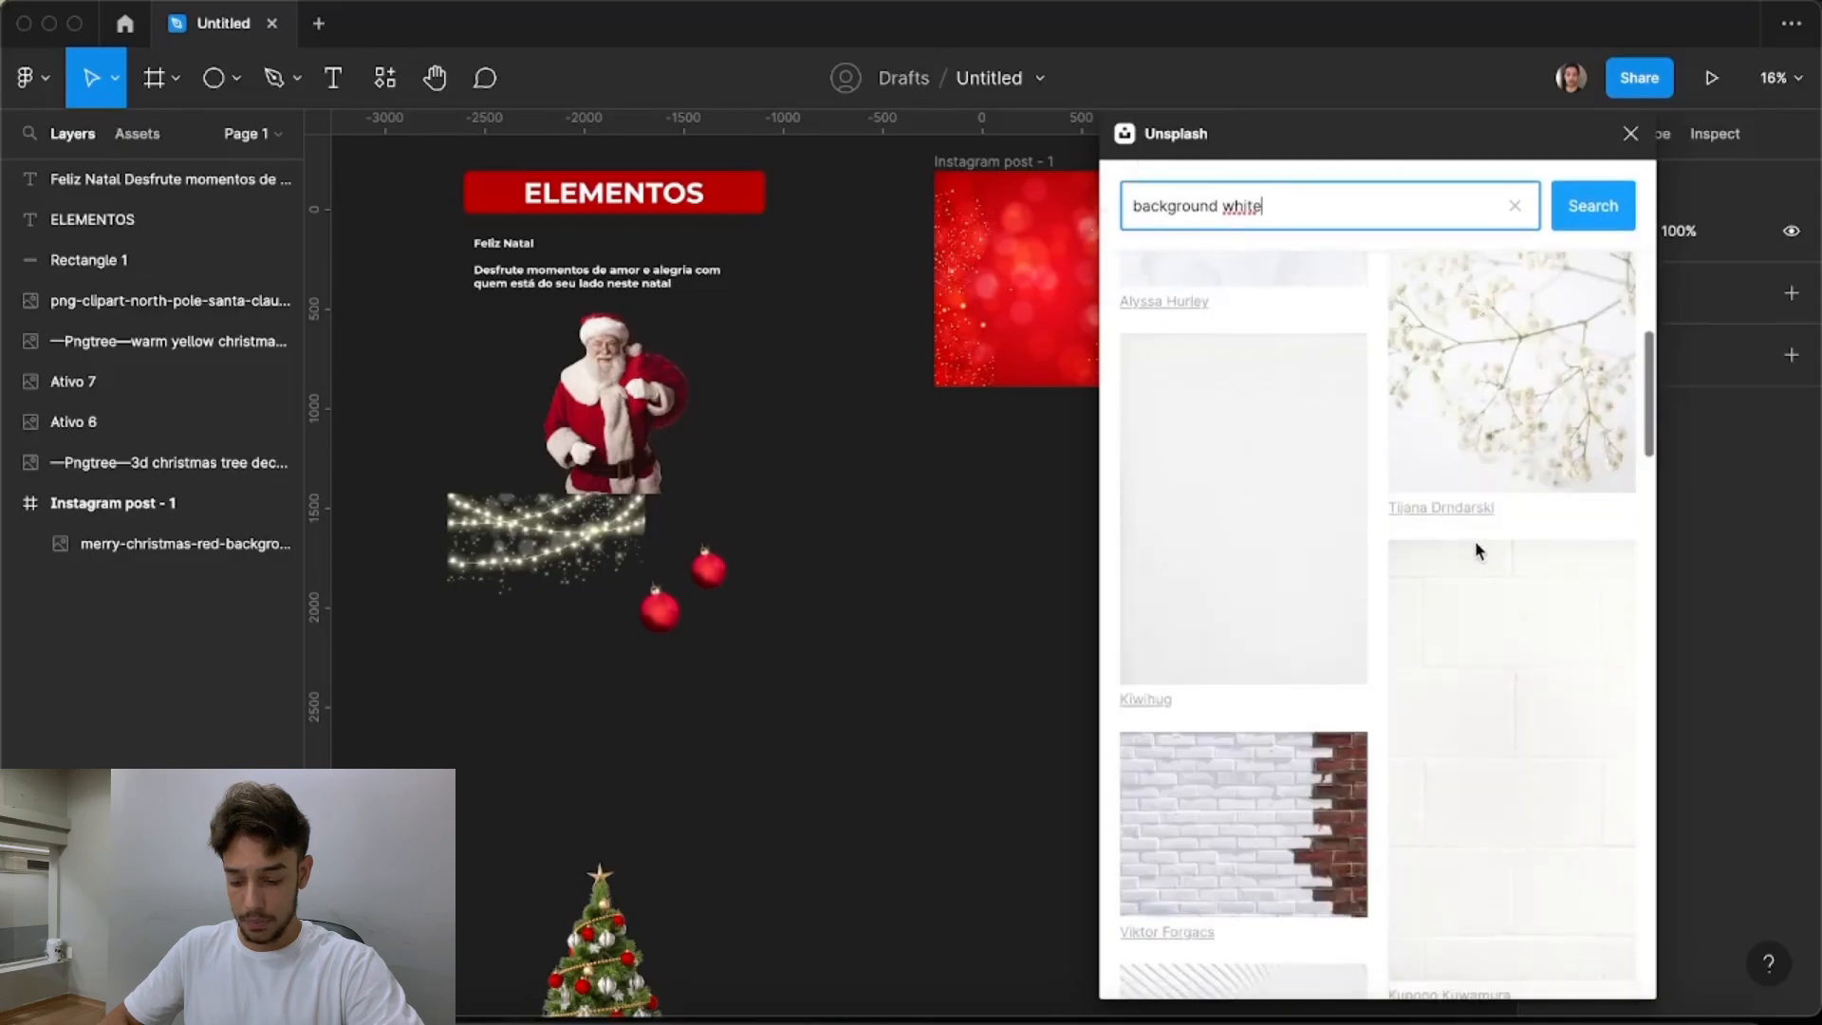
pyautogui.scroll(-4, 1466, 547)
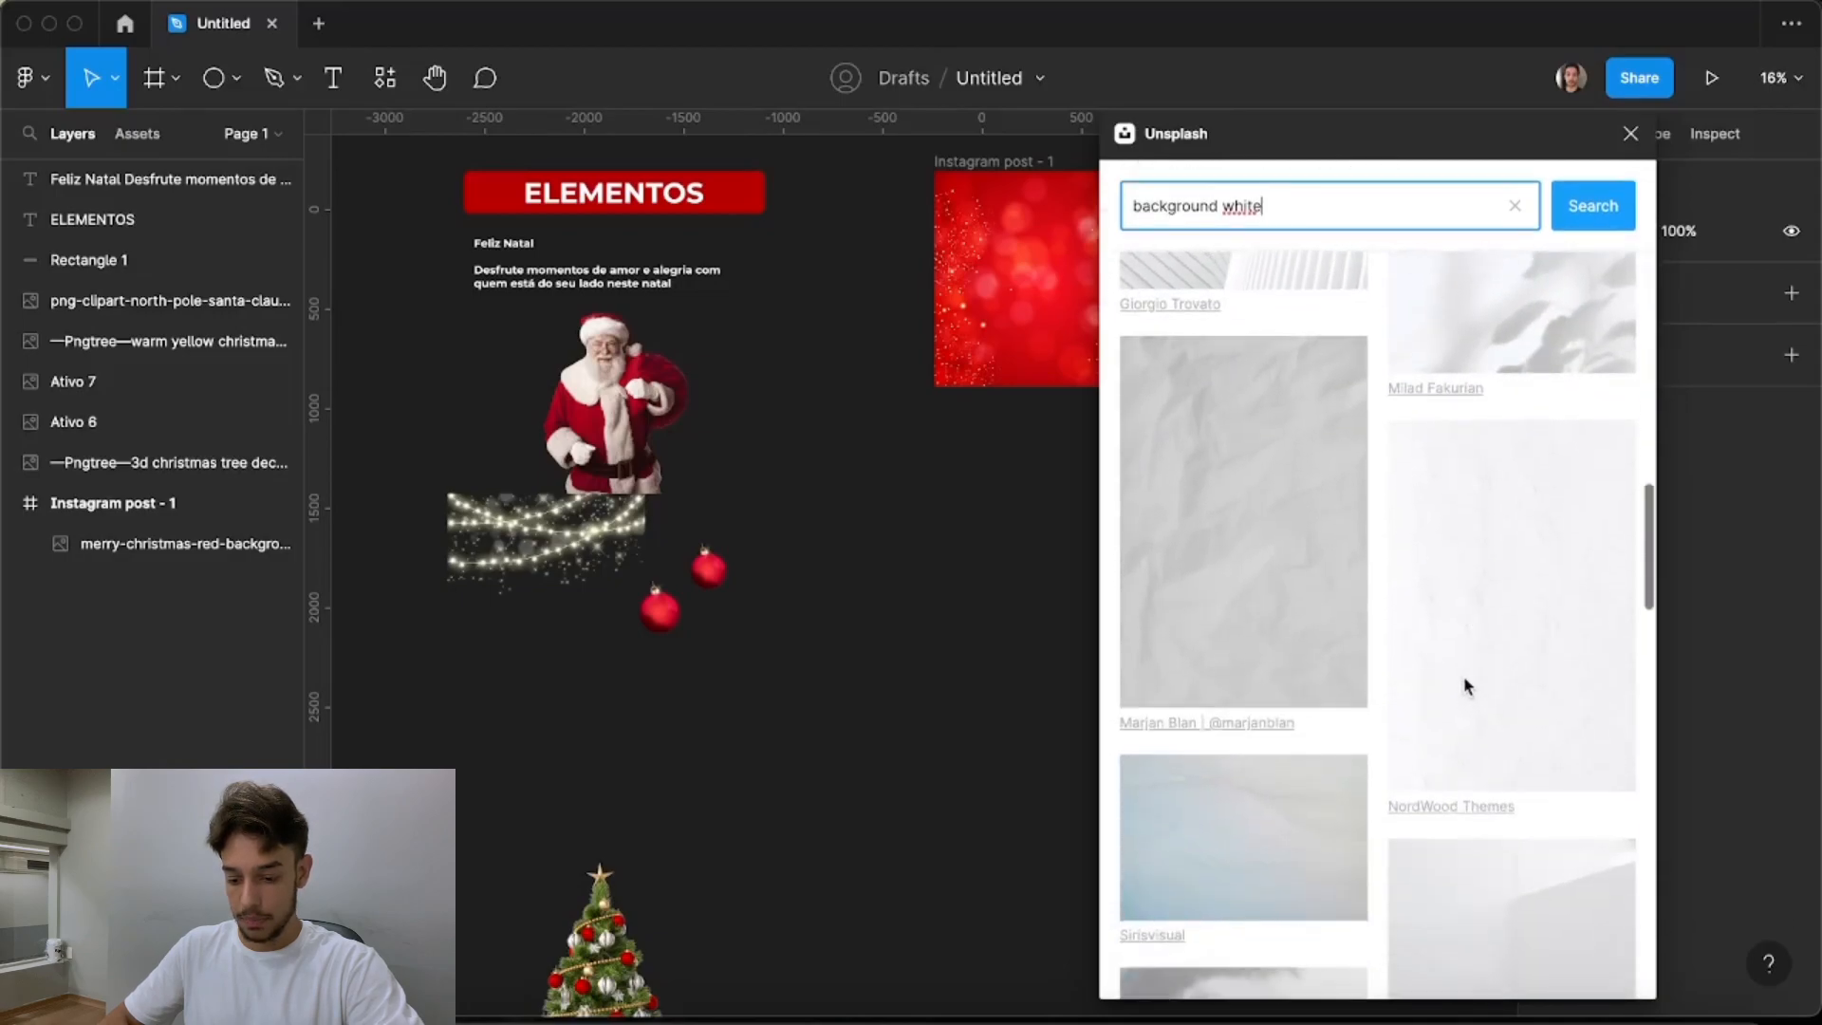
pyautogui.click(1476, 682)
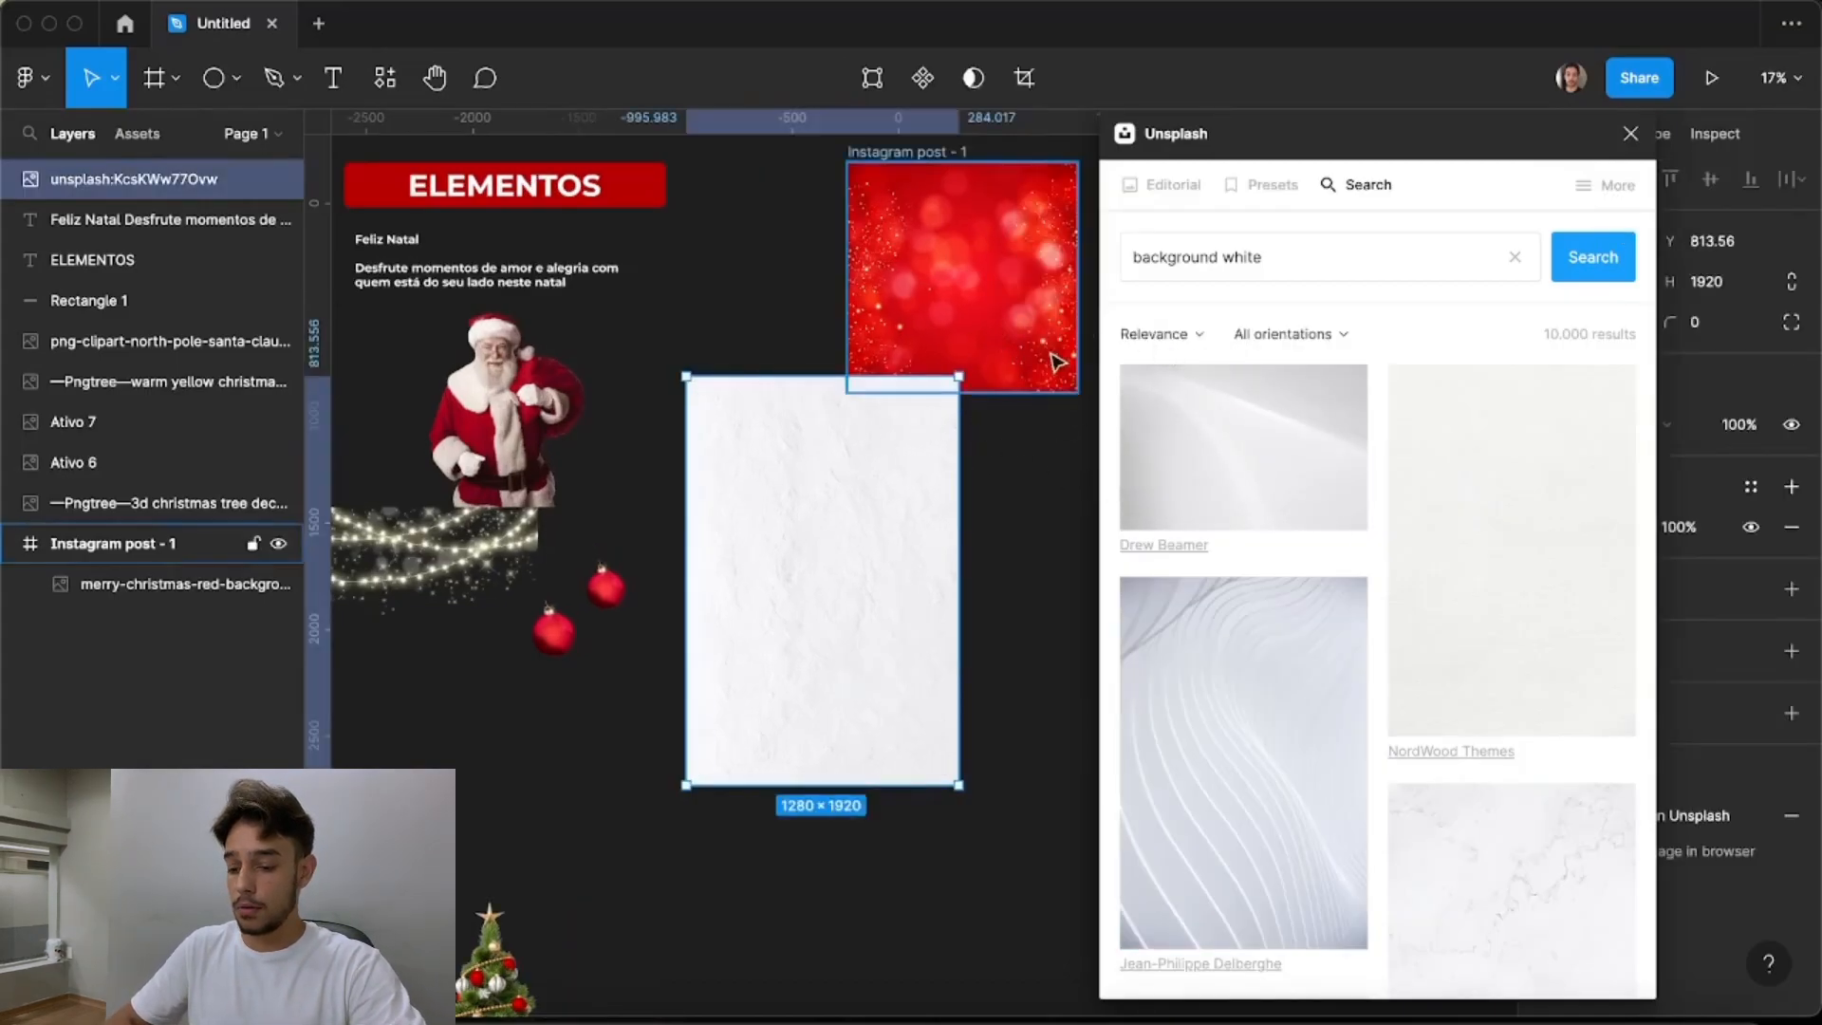
pyautogui.click(1630, 133)
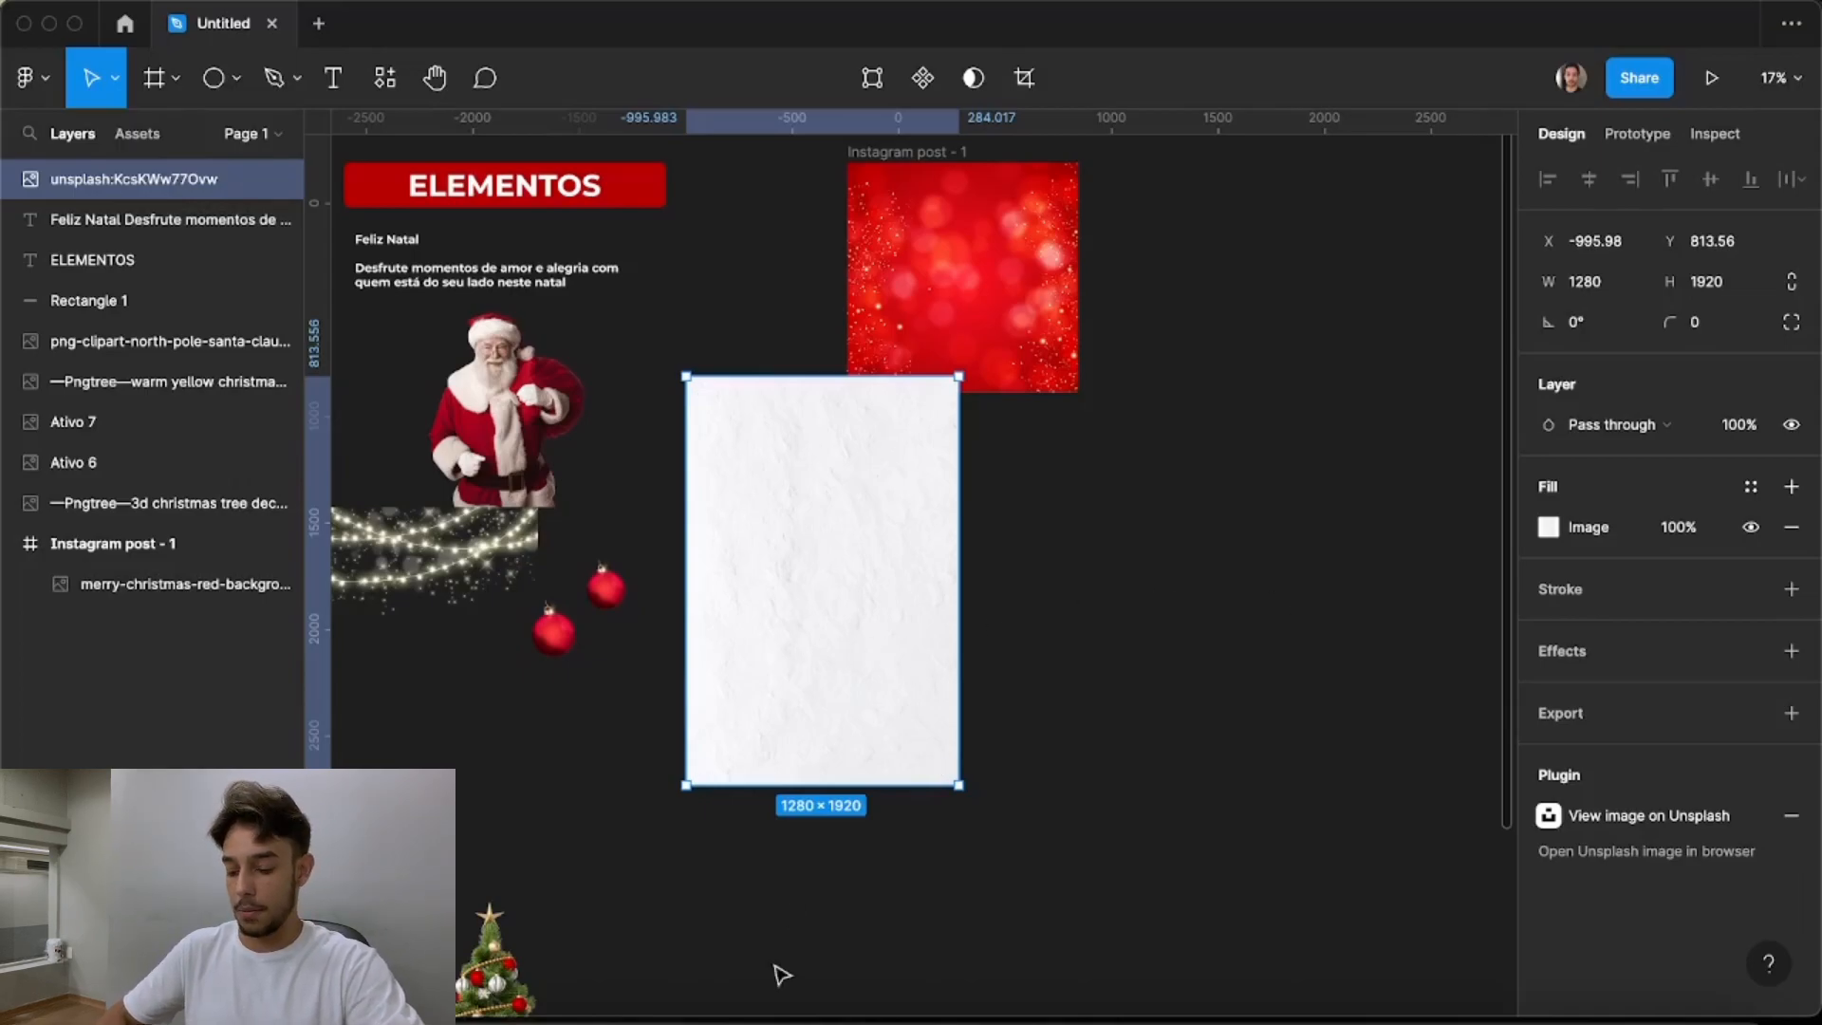
# Shrink the white texture proportionally to about 552 × 828 and move it into the Instagram post frame over the red background
pyautogui.moveTo(843, 776); pyautogui.dragTo(828, 552)
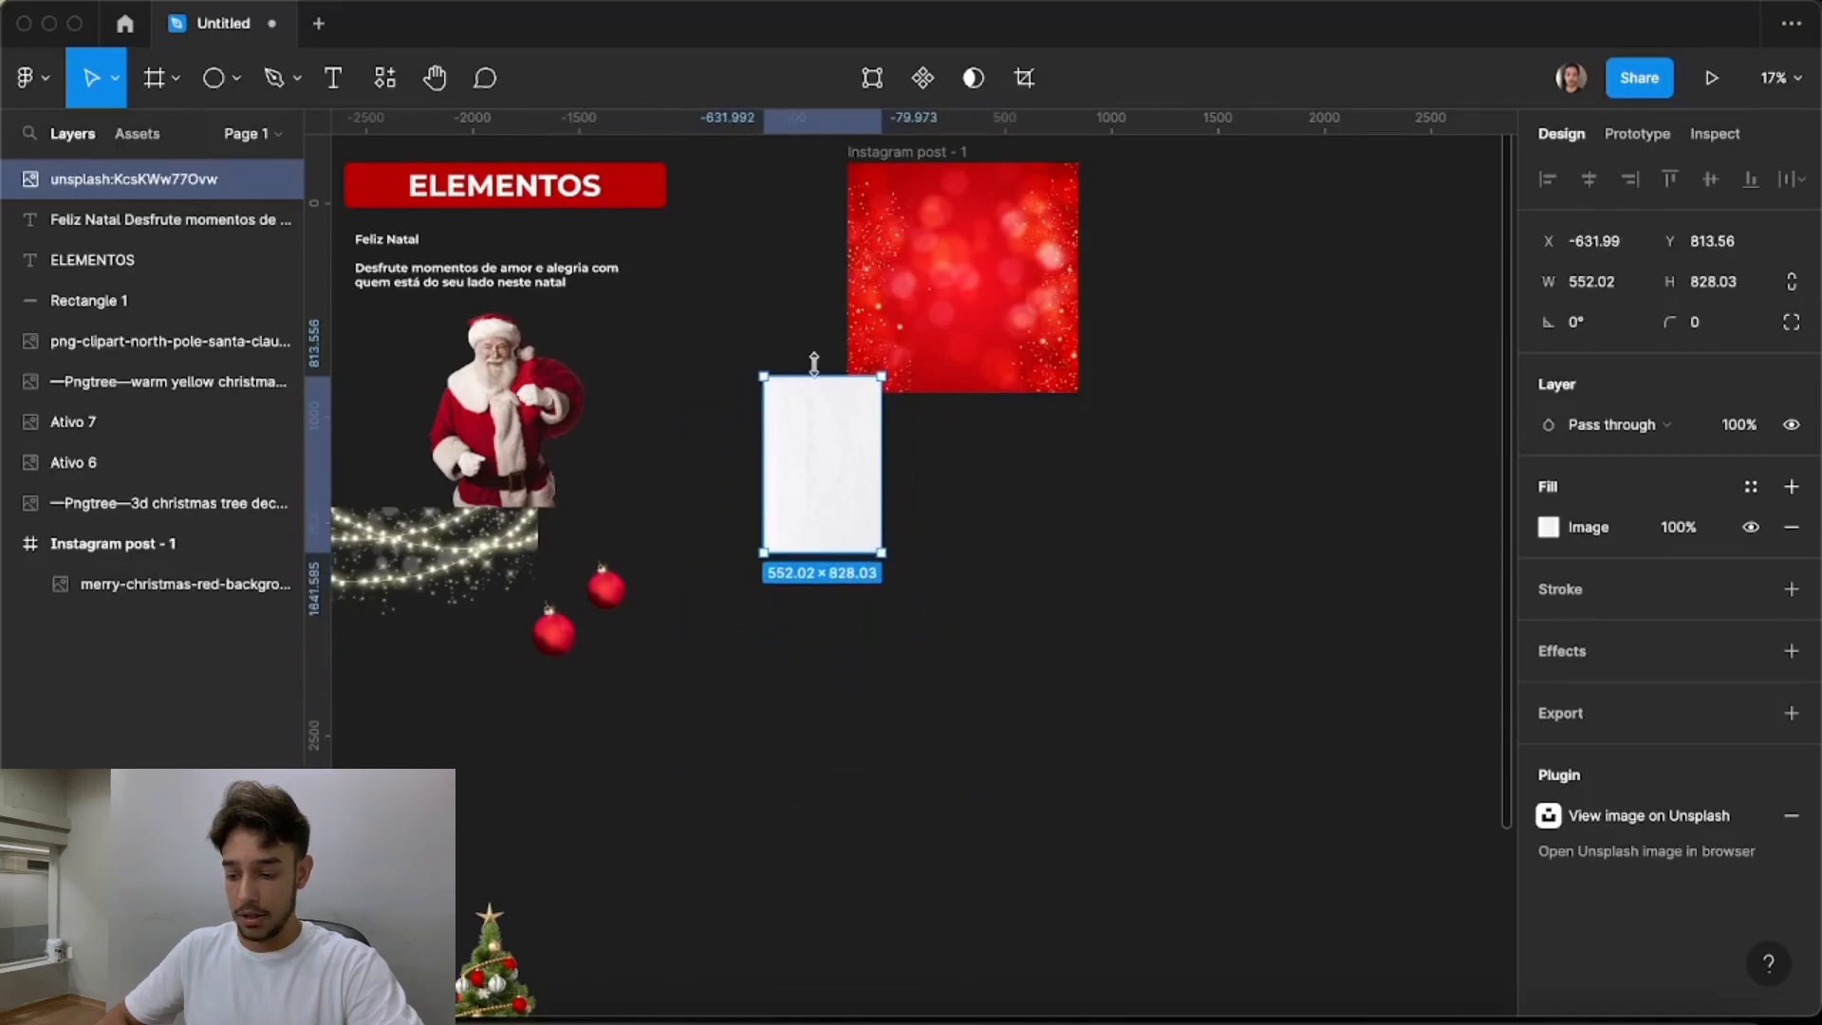
pyautogui.scroll(3, 825, 484)
pyautogui.scroll(3, 825, 484)
pyautogui.moveTo(829, 655); pyautogui.dragTo(1107, 371)
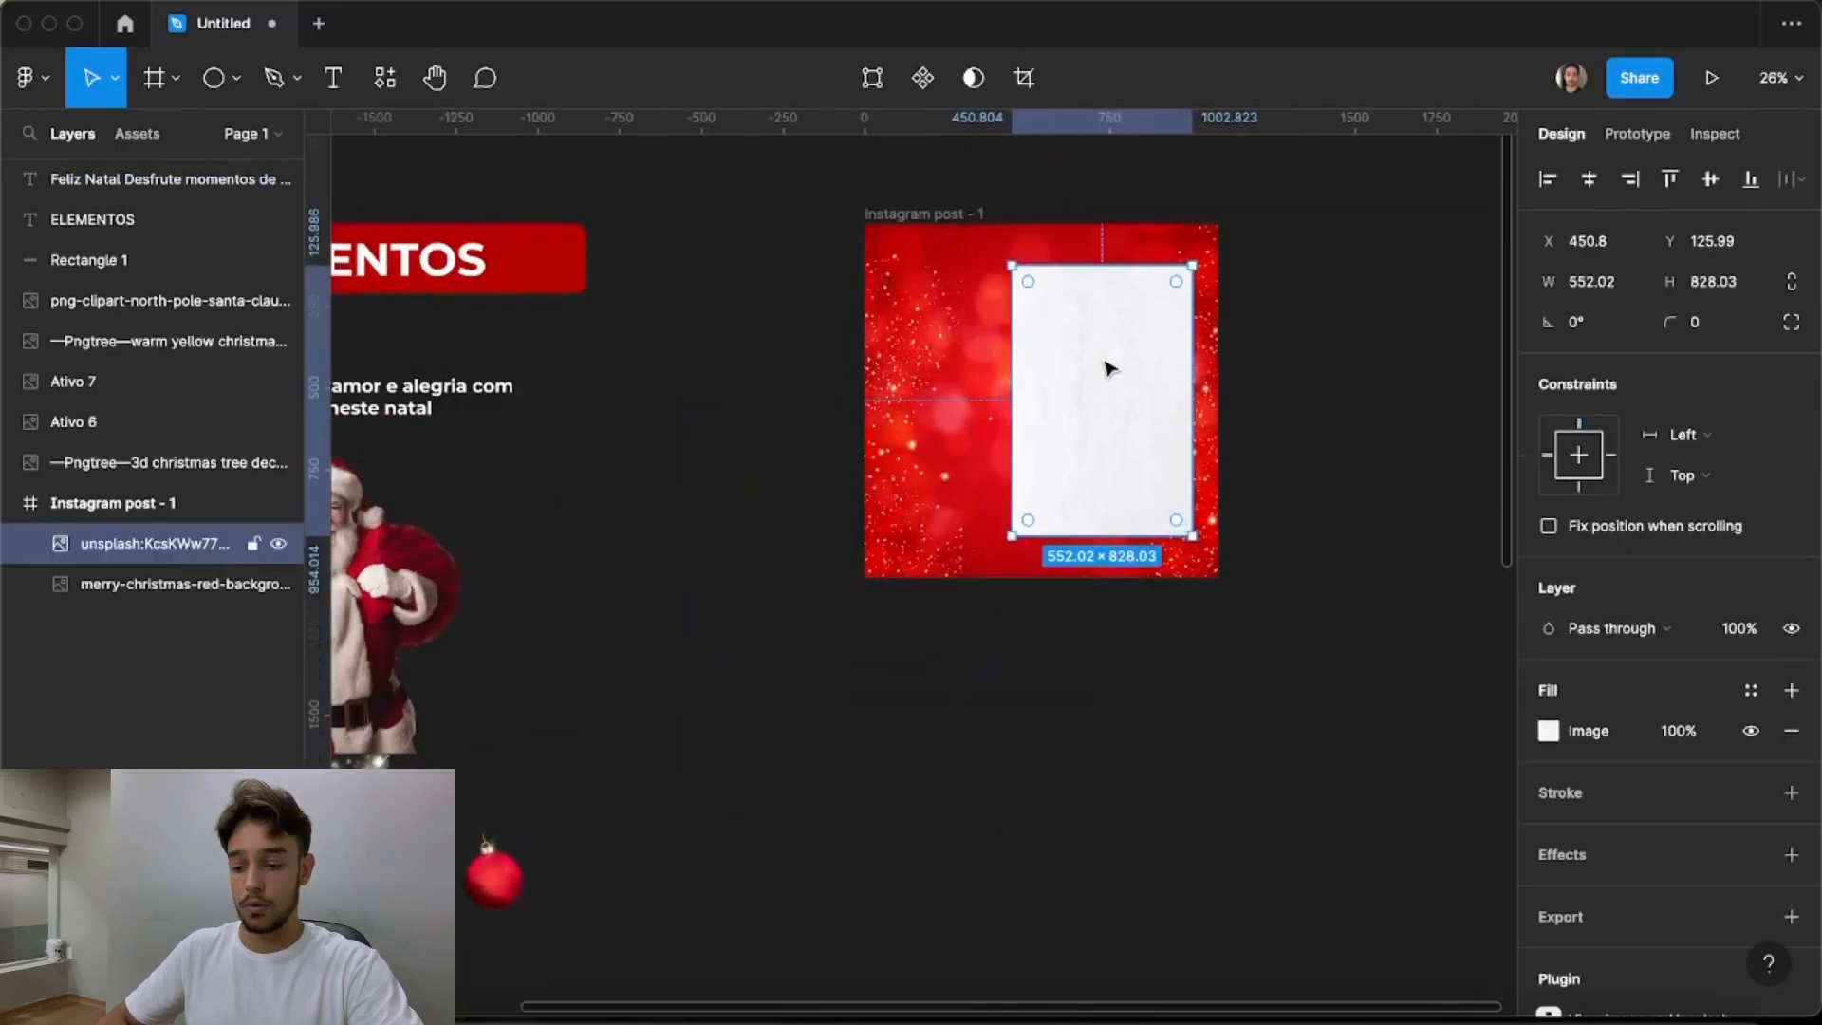
# Enlarge the white texture to 720 × 1080 and align it at X 720, Y 0, covering the right third of the frame
pyautogui.scroll(1, 1185, 324)
pyautogui.scroll(1, 1185, 325)
pyautogui.moveTo(1107, 436); pyautogui.dragTo(1221, 383)
pyautogui.moveTo(1173, 574); pyautogui.dragTo(1179, 669)
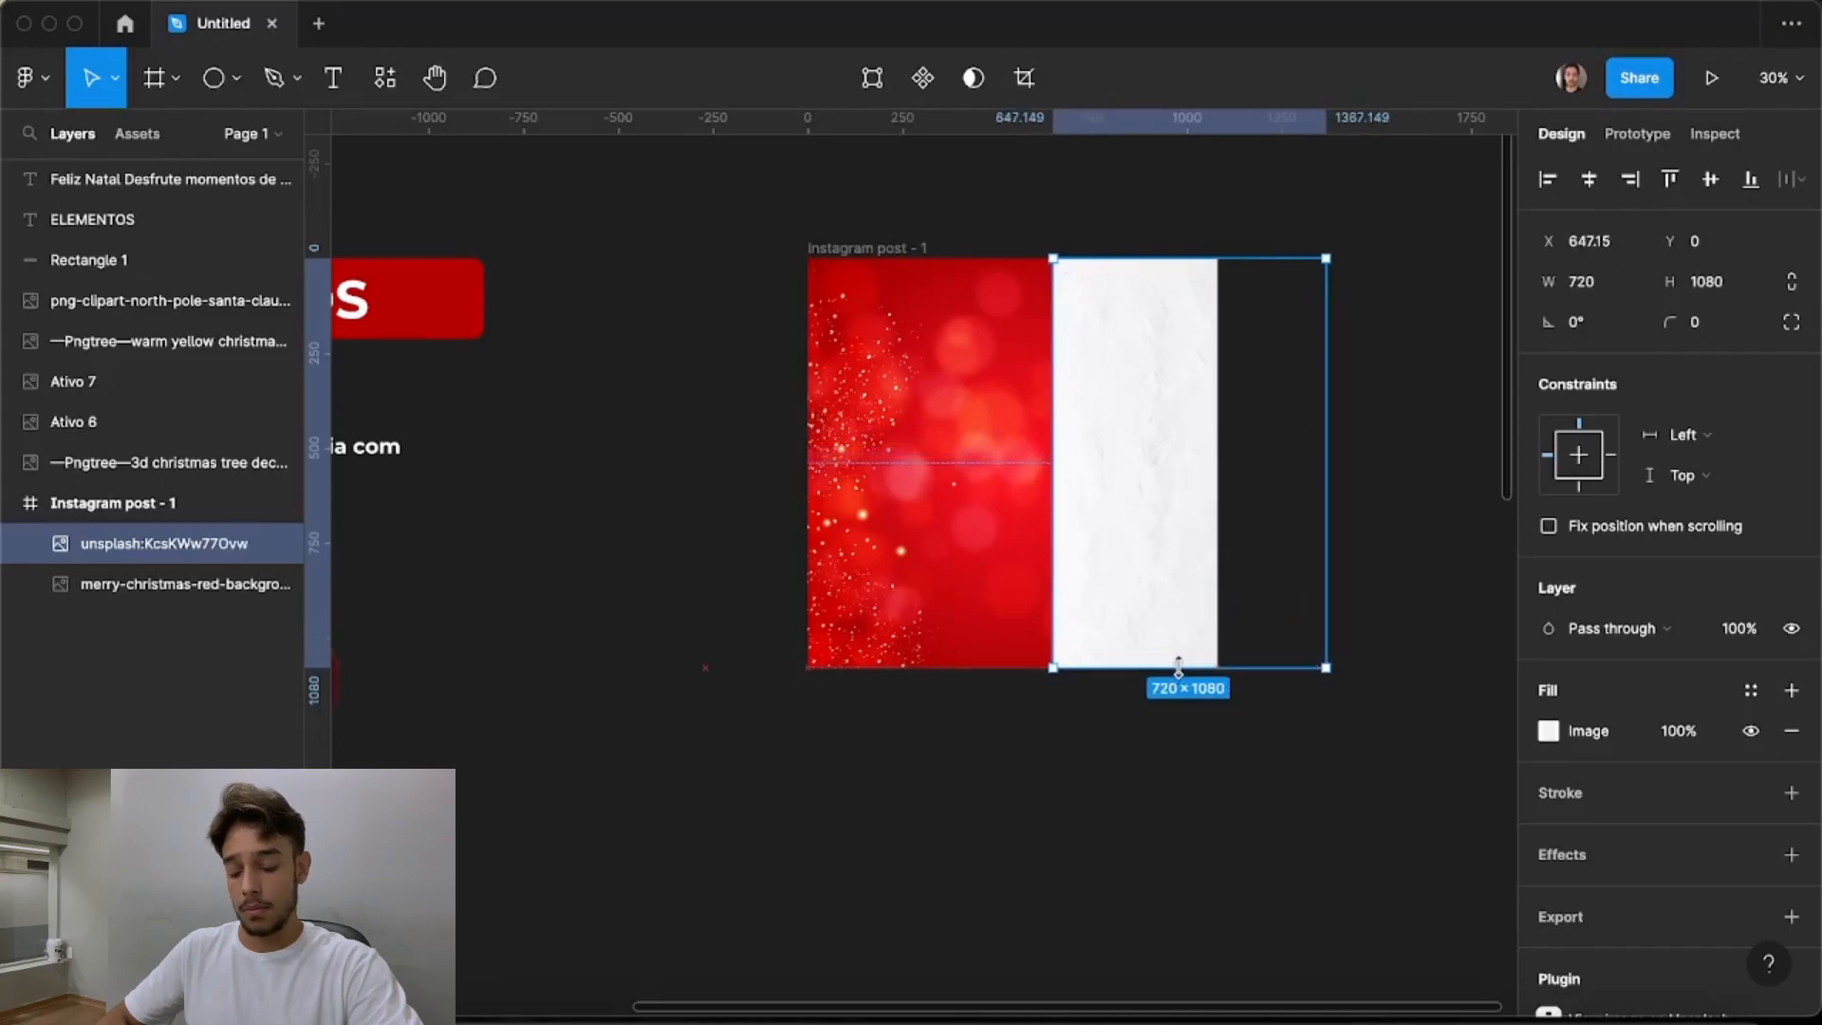
pyautogui.click(1189, 752)
pyautogui.click(1175, 565)
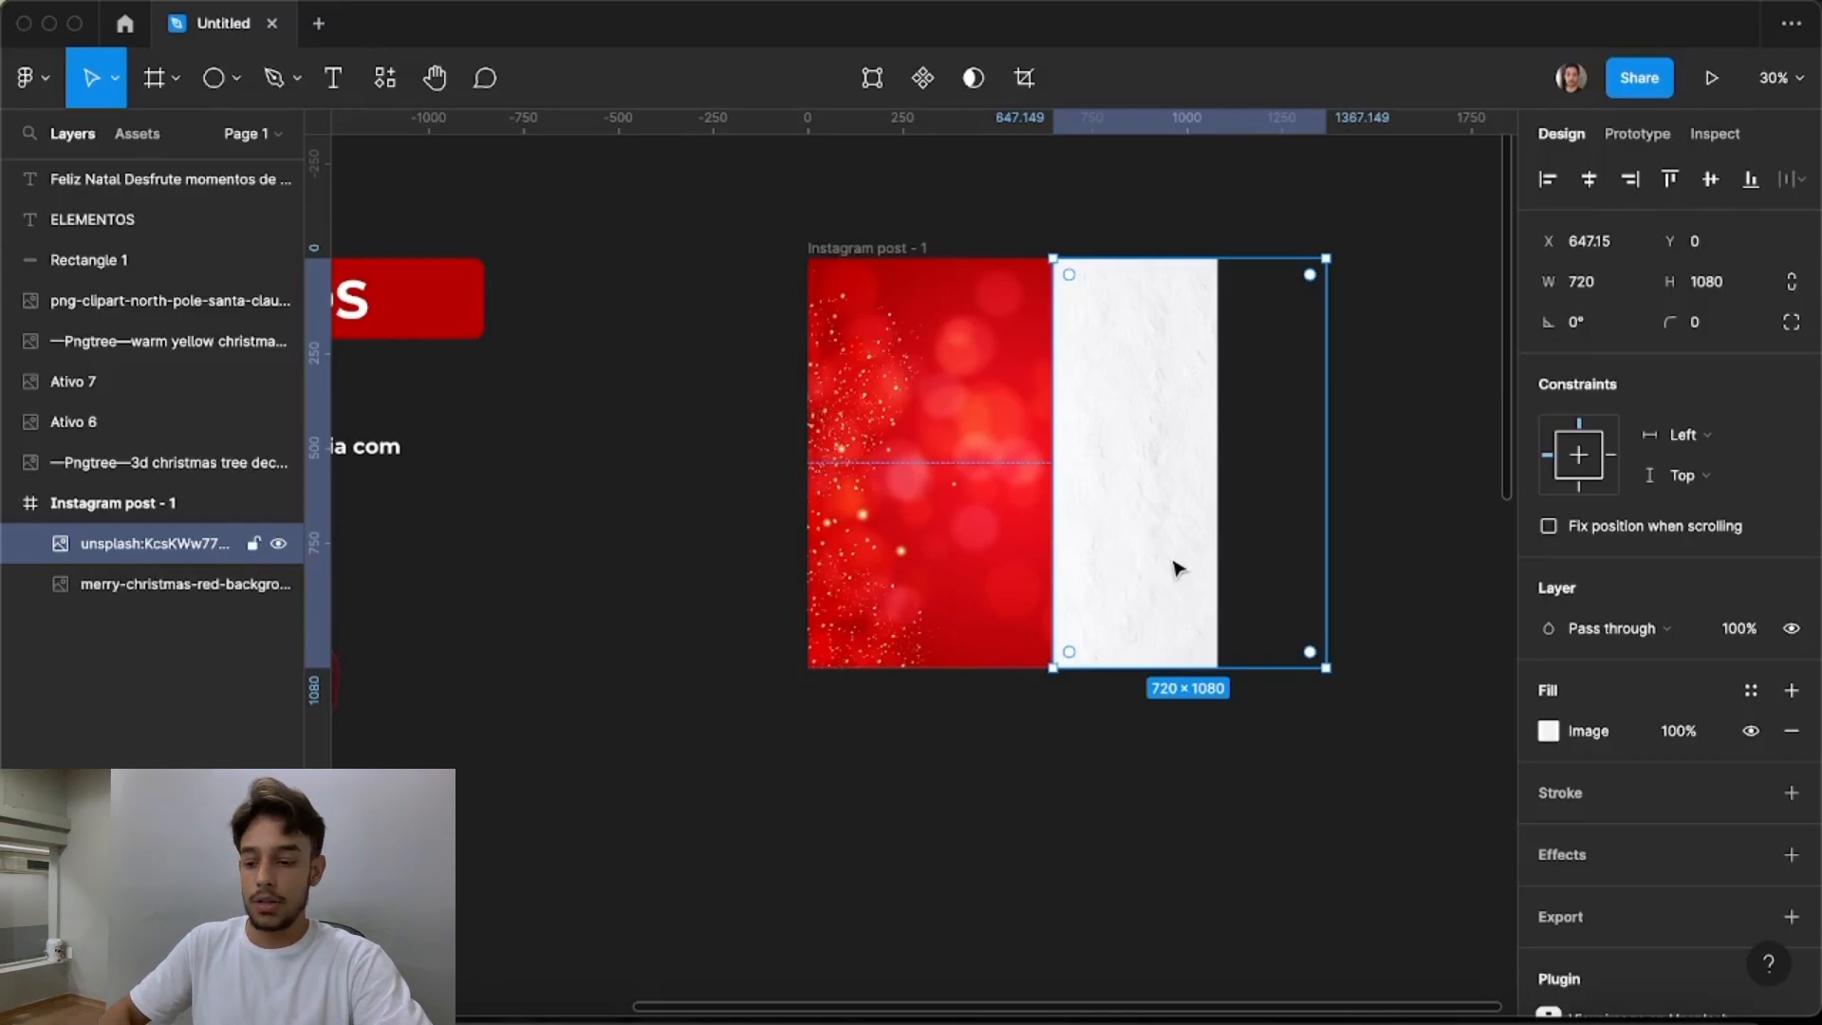
pyautogui.moveTo(1107, 519); pyautogui.dragTo(1134, 521)
pyautogui.click(1205, 243)
# Move the Santa image into the Instagram post frame so it stands on the lower edge, overlapping the white strip
pyautogui.scroll(-5, 1367, 455)
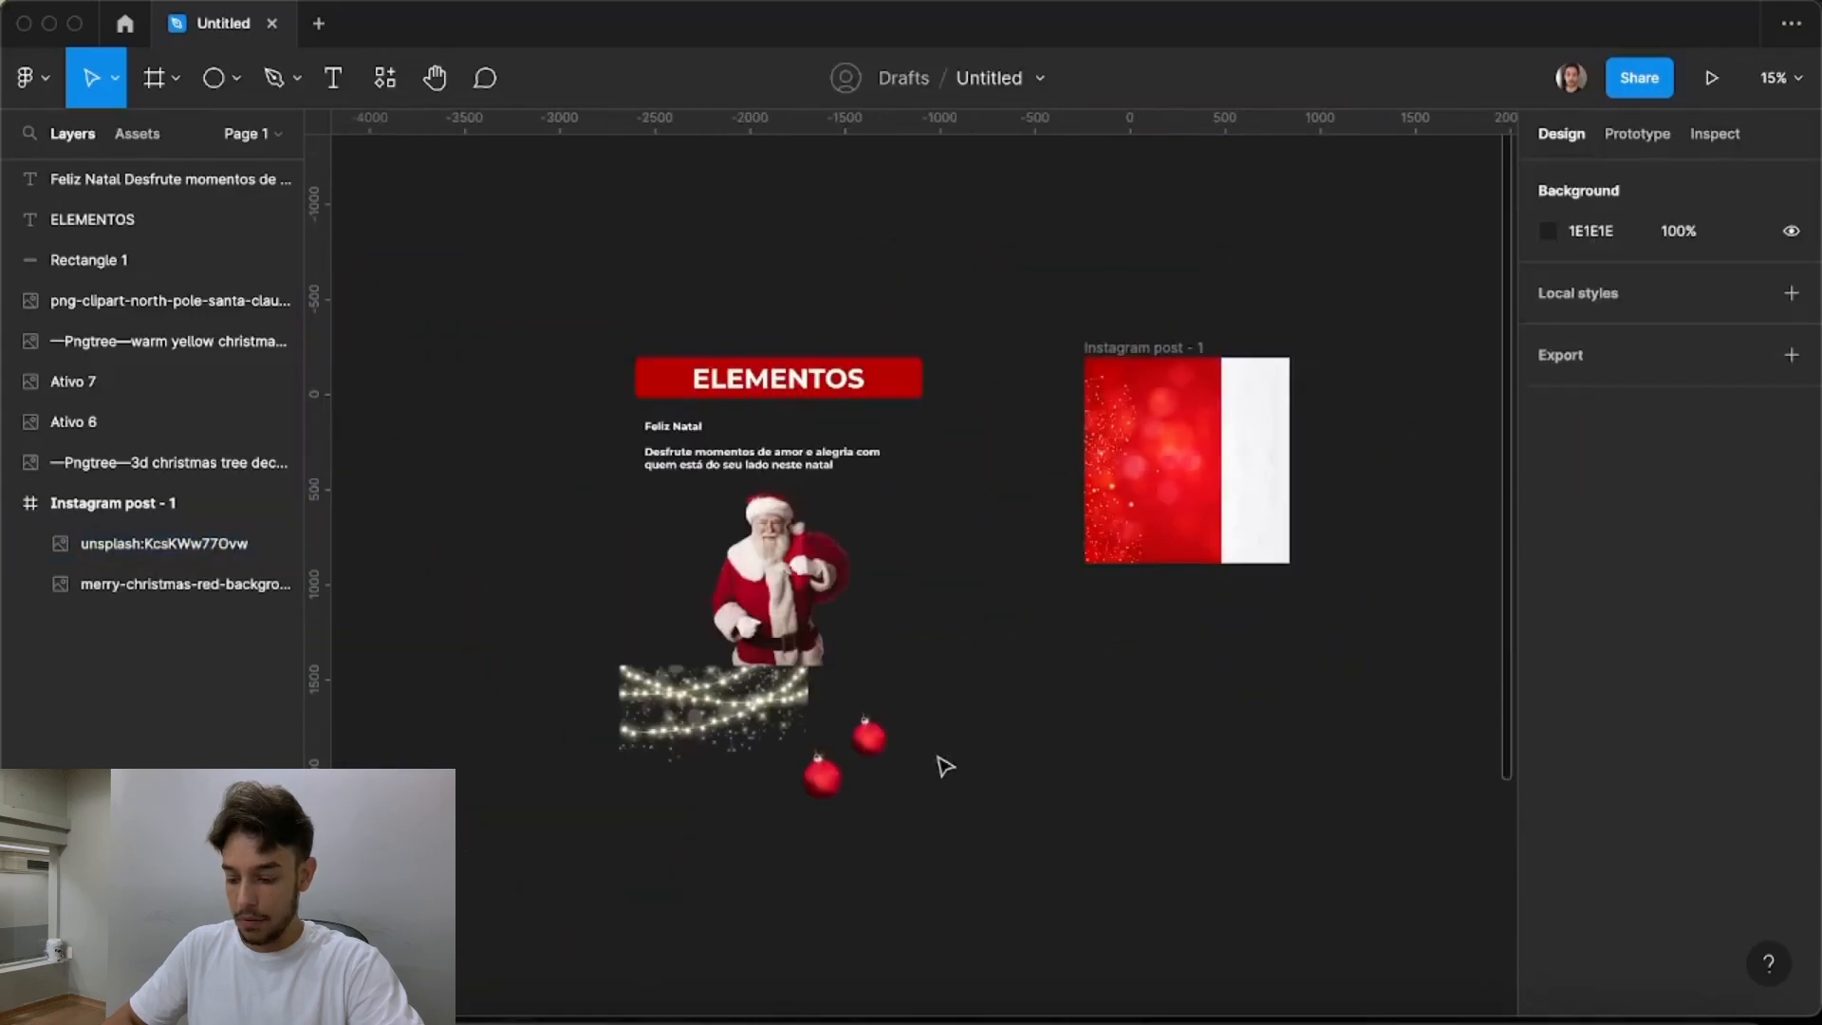
pyautogui.moveTo(812, 593); pyautogui.dragTo(1234, 518)
pyautogui.scroll(3, 1234, 517)
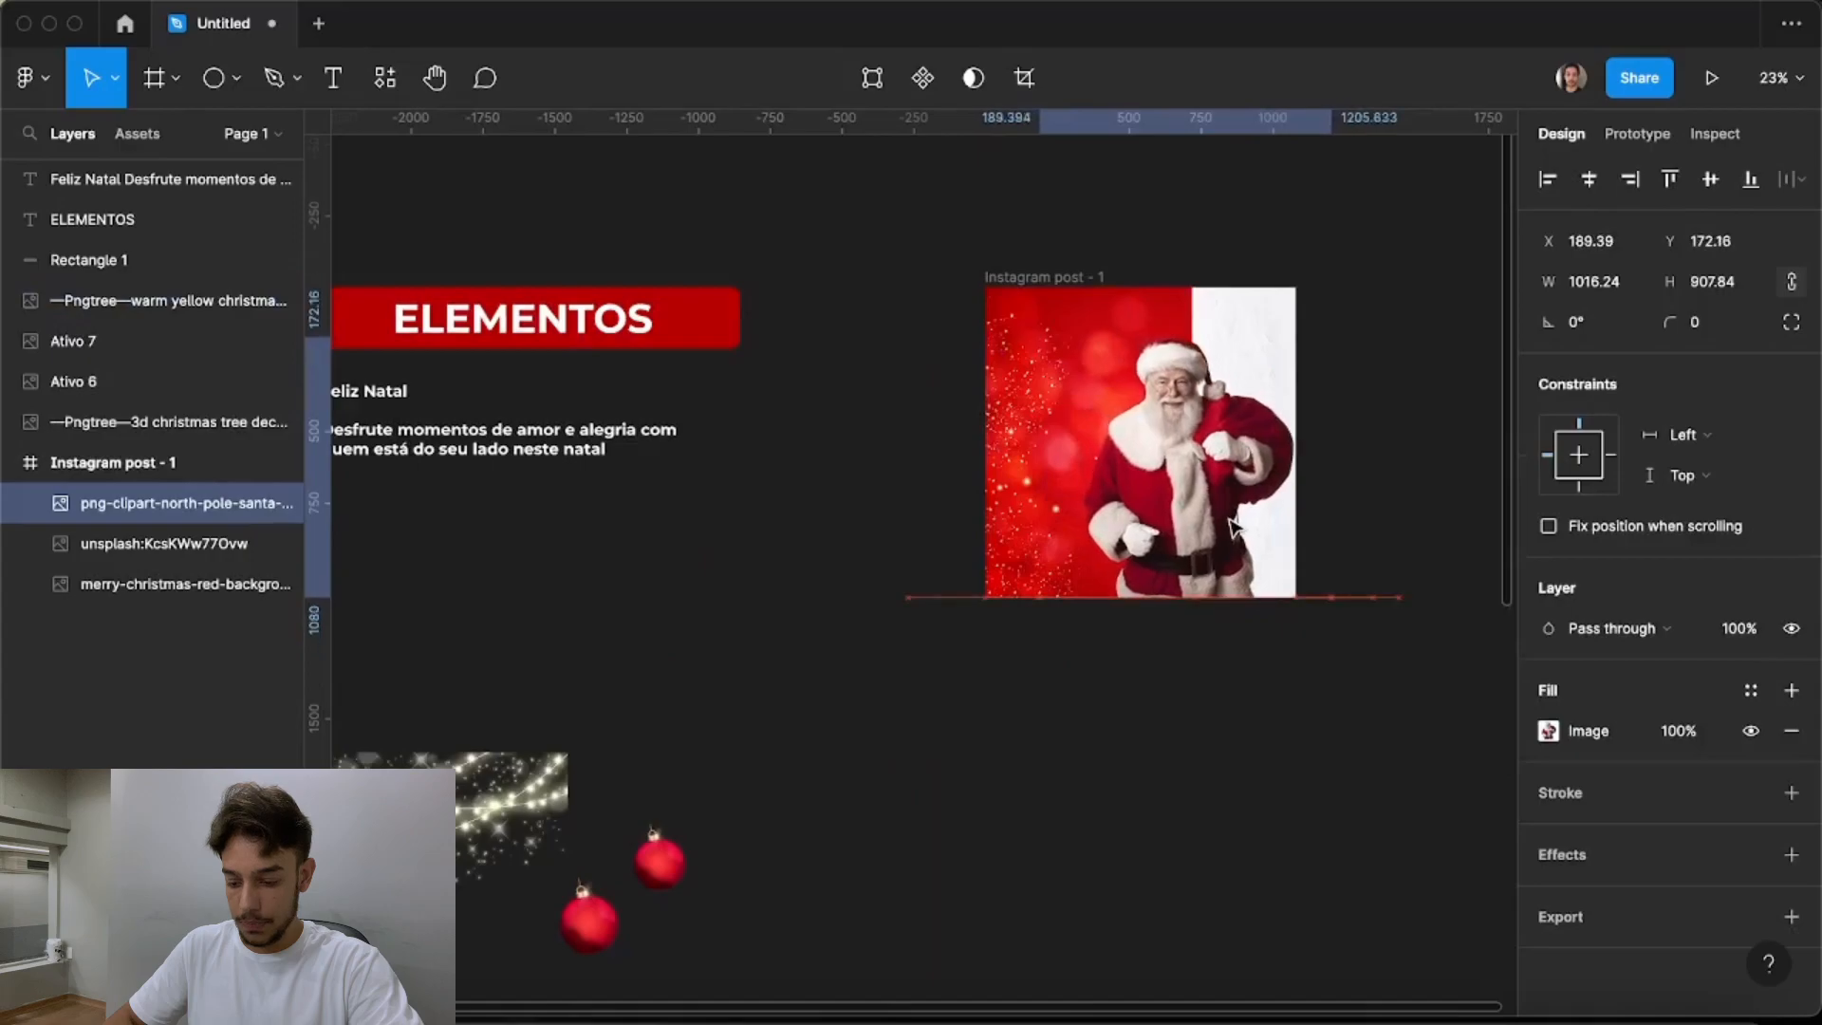
# Enlarge Santa proportionally to about 1028 × 919 and position him at about X 206, Y 161 in the frame
pyautogui.scroll(2, 1231, 517)
pyautogui.moveTo(1207, 296); pyautogui.dragTo(1206, 301)
pyautogui.scroll(1, 1207, 399)
pyautogui.scroll(1, 1207, 400)
pyautogui.moveTo(1207, 399); pyautogui.dragTo(1214, 399)
pyautogui.scroll(2, 1180, 358)
pyautogui.scroll(-1, 1180, 358)
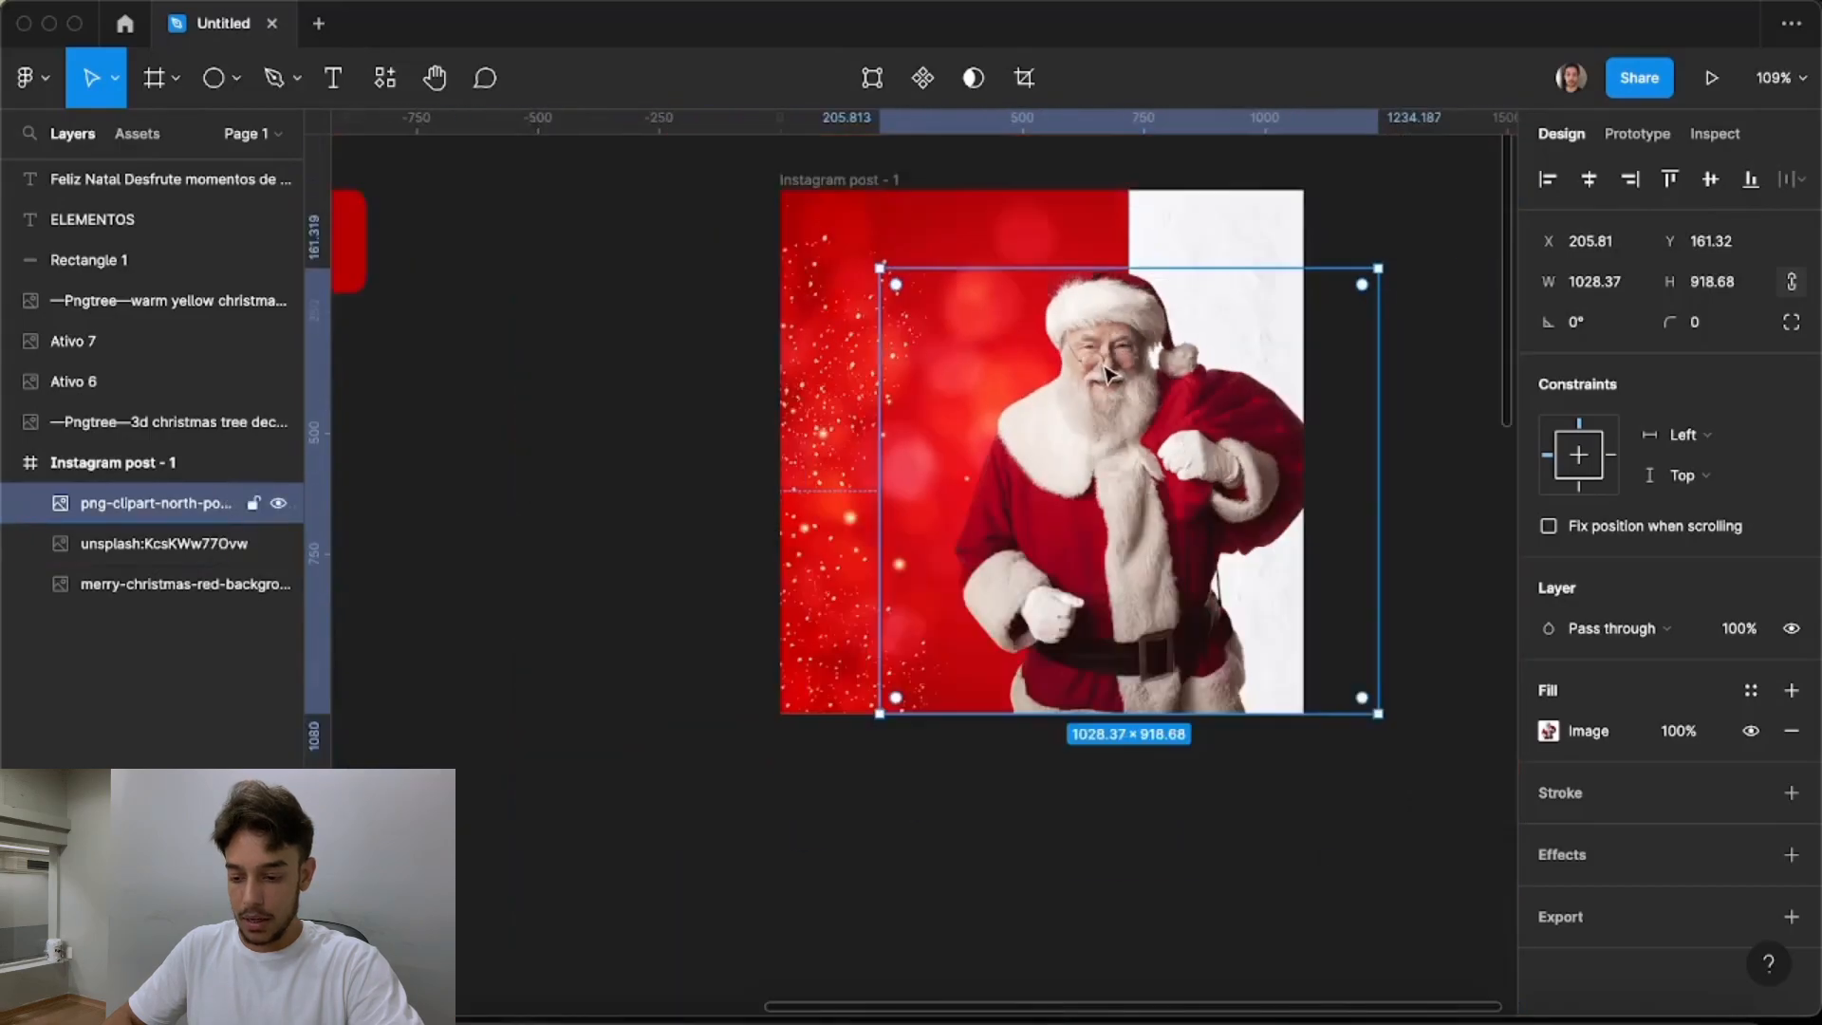
pyautogui.click(1387, 301)
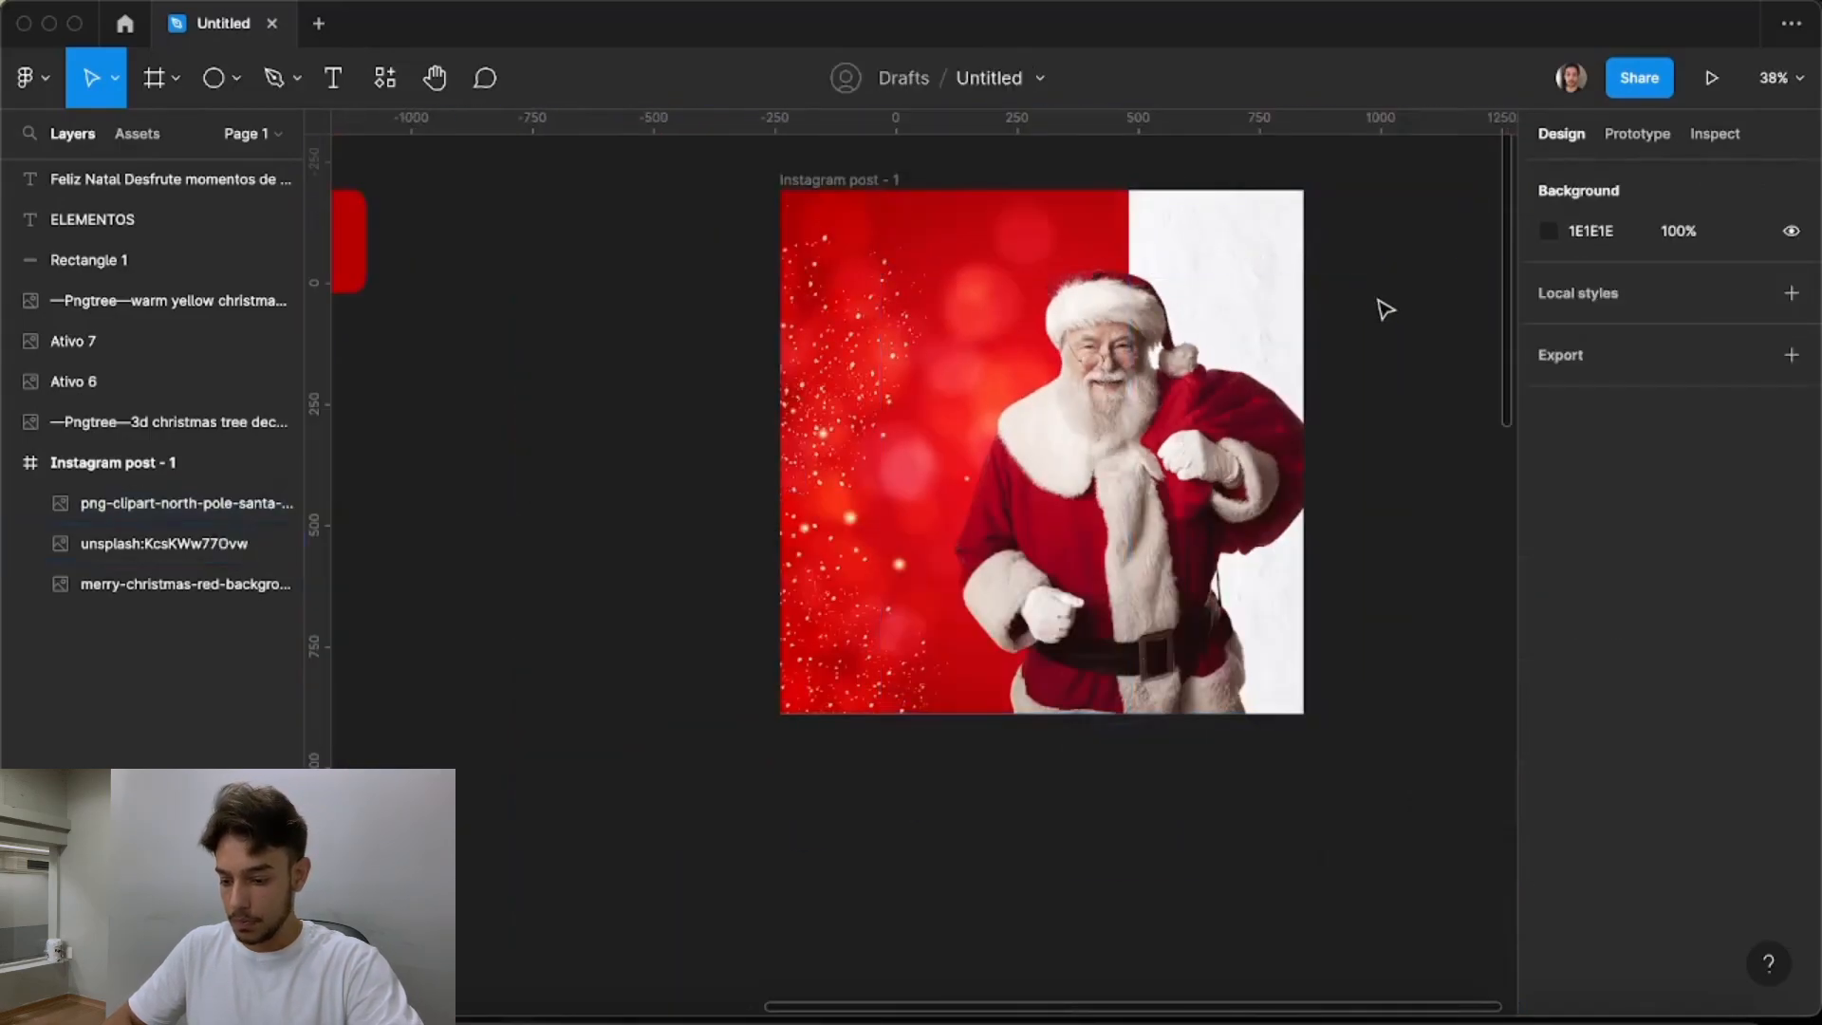
# Move the string lights image up on the canvas into the gap beneath the greeting text
pyautogui.scroll(-3, 1387, 301)
pyautogui.click(686, 689)
pyautogui.moveTo(643, 708); pyautogui.dragTo(654, 565)
# Move the decorated Christmas tree from the elements area to about X 451, Y 658, just below the Instagram post
pyautogui.scroll(-3, 1015, 598)
pyautogui.click(1026, 631)
pyautogui.moveTo(859, 925); pyautogui.dragTo(1235, 635)
pyautogui.scroll(2, 1120, 558)
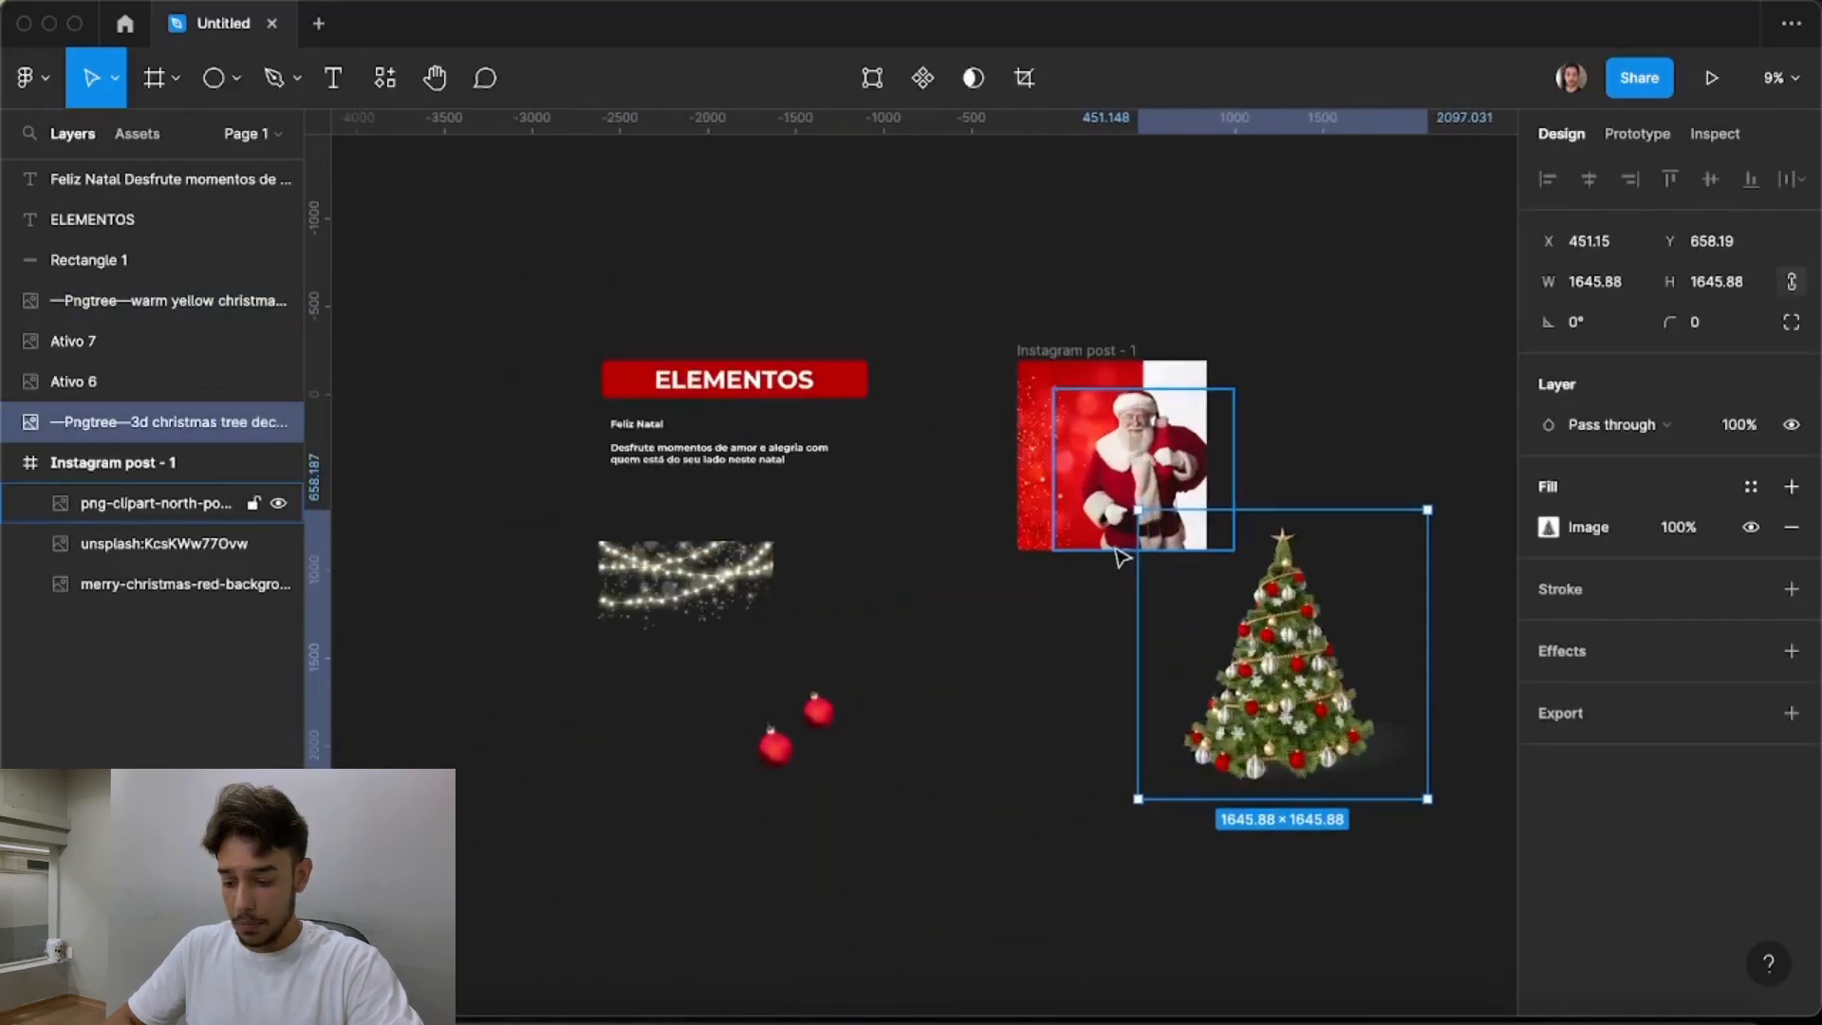
# Try placing the Christmas tree inside the Instagram post frame in front of Santa, at about X -508, Y -238
pyautogui.scroll(3, 1291, 645)
pyautogui.moveTo(1329, 697); pyautogui.dragTo(923, 407)
pyautogui.scroll(2, 986, 406)
pyautogui.scroll(5, 968, 442)
pyautogui.scroll(-5, 1225, 438)
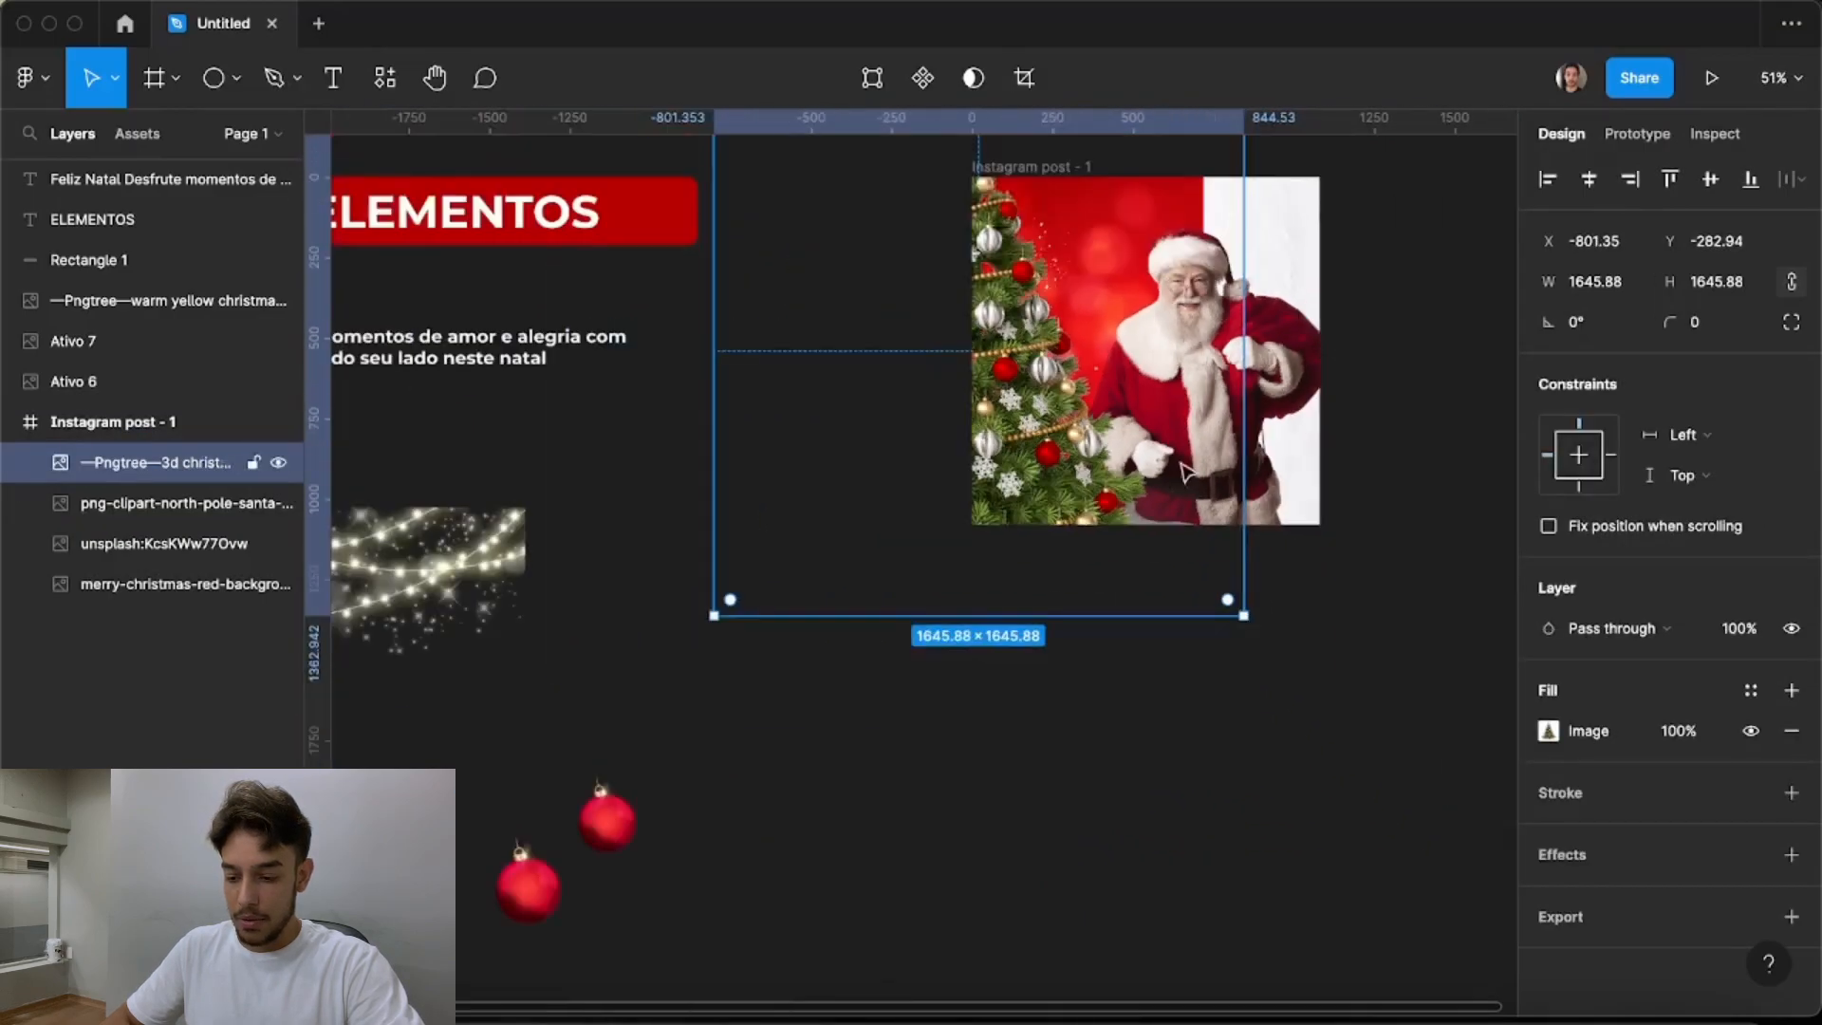
pyautogui.scroll(-3, 1201, 468)
pyautogui.scroll(3, 1044, 447)
pyautogui.moveTo(1017, 442); pyautogui.dragTo(1160, 442)
pyautogui.scroll(-3, 1160, 446)
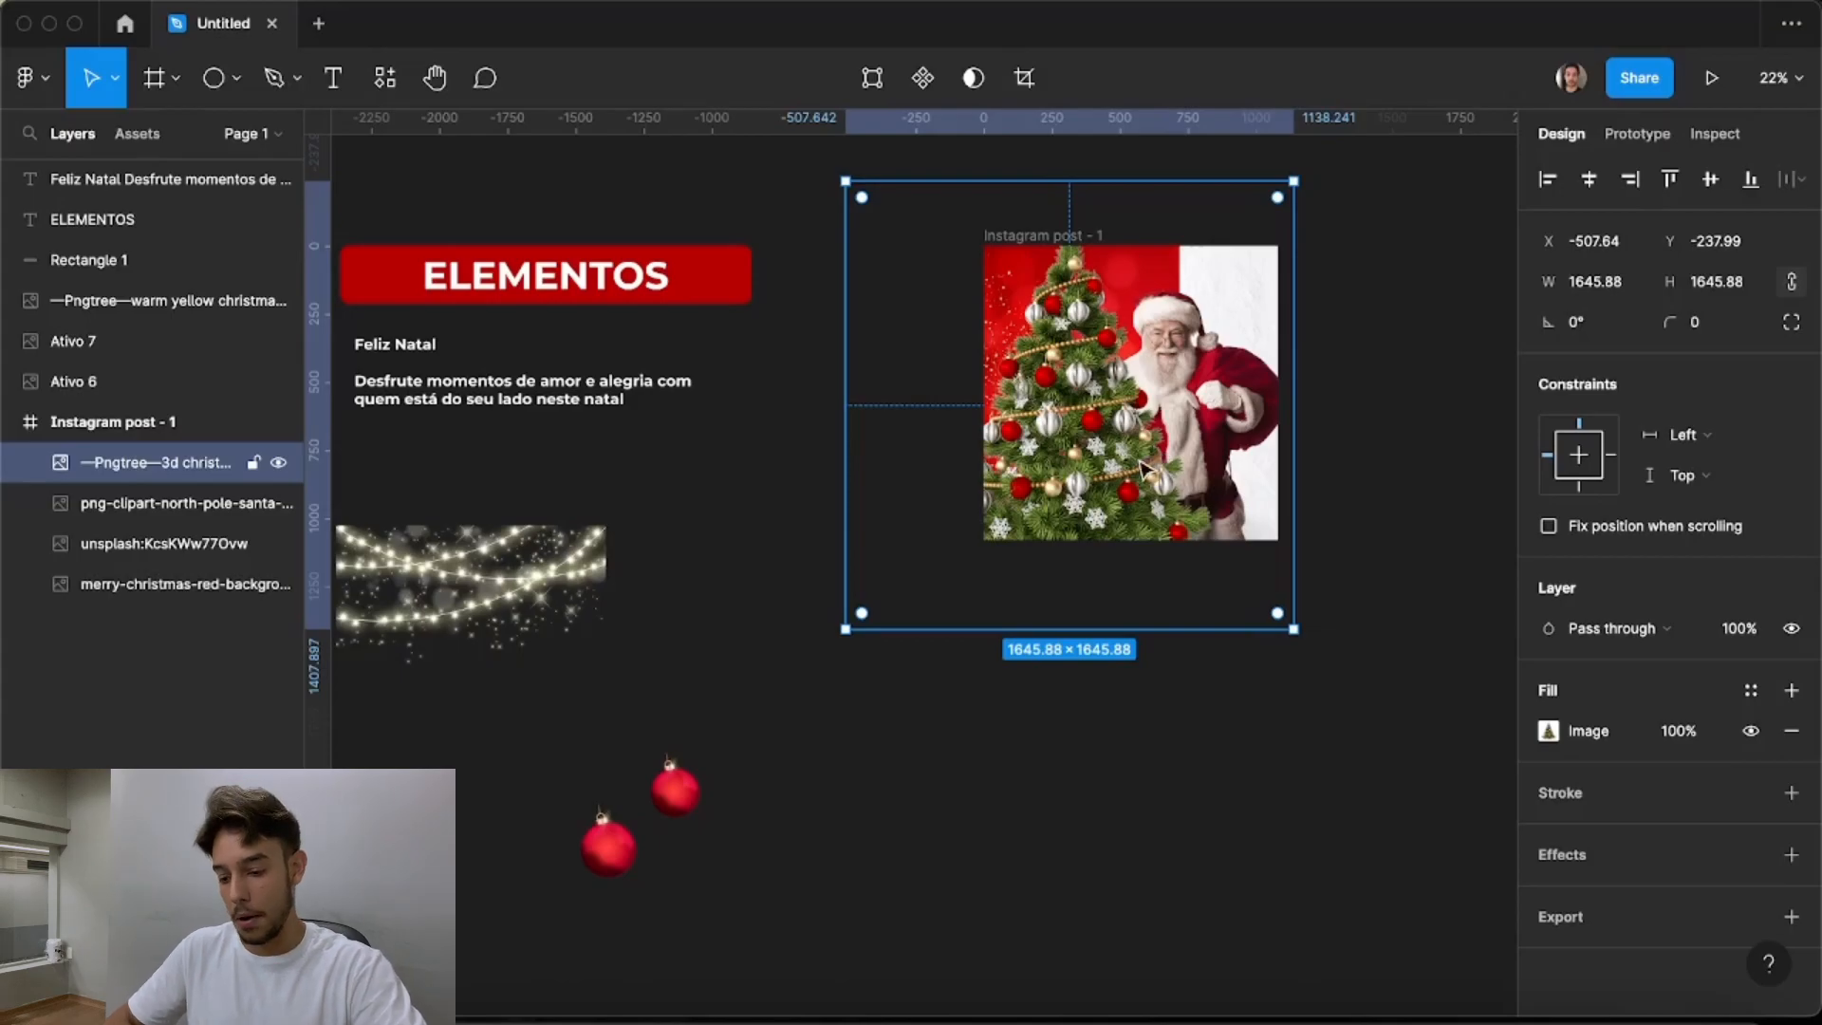
# Move the Christmas tree back out of the frame onto the empty canvas below the Instagram post
pyautogui.moveTo(1076, 452); pyautogui.dragTo(1268, 780)
pyautogui.scroll(-3, 1078, 602)
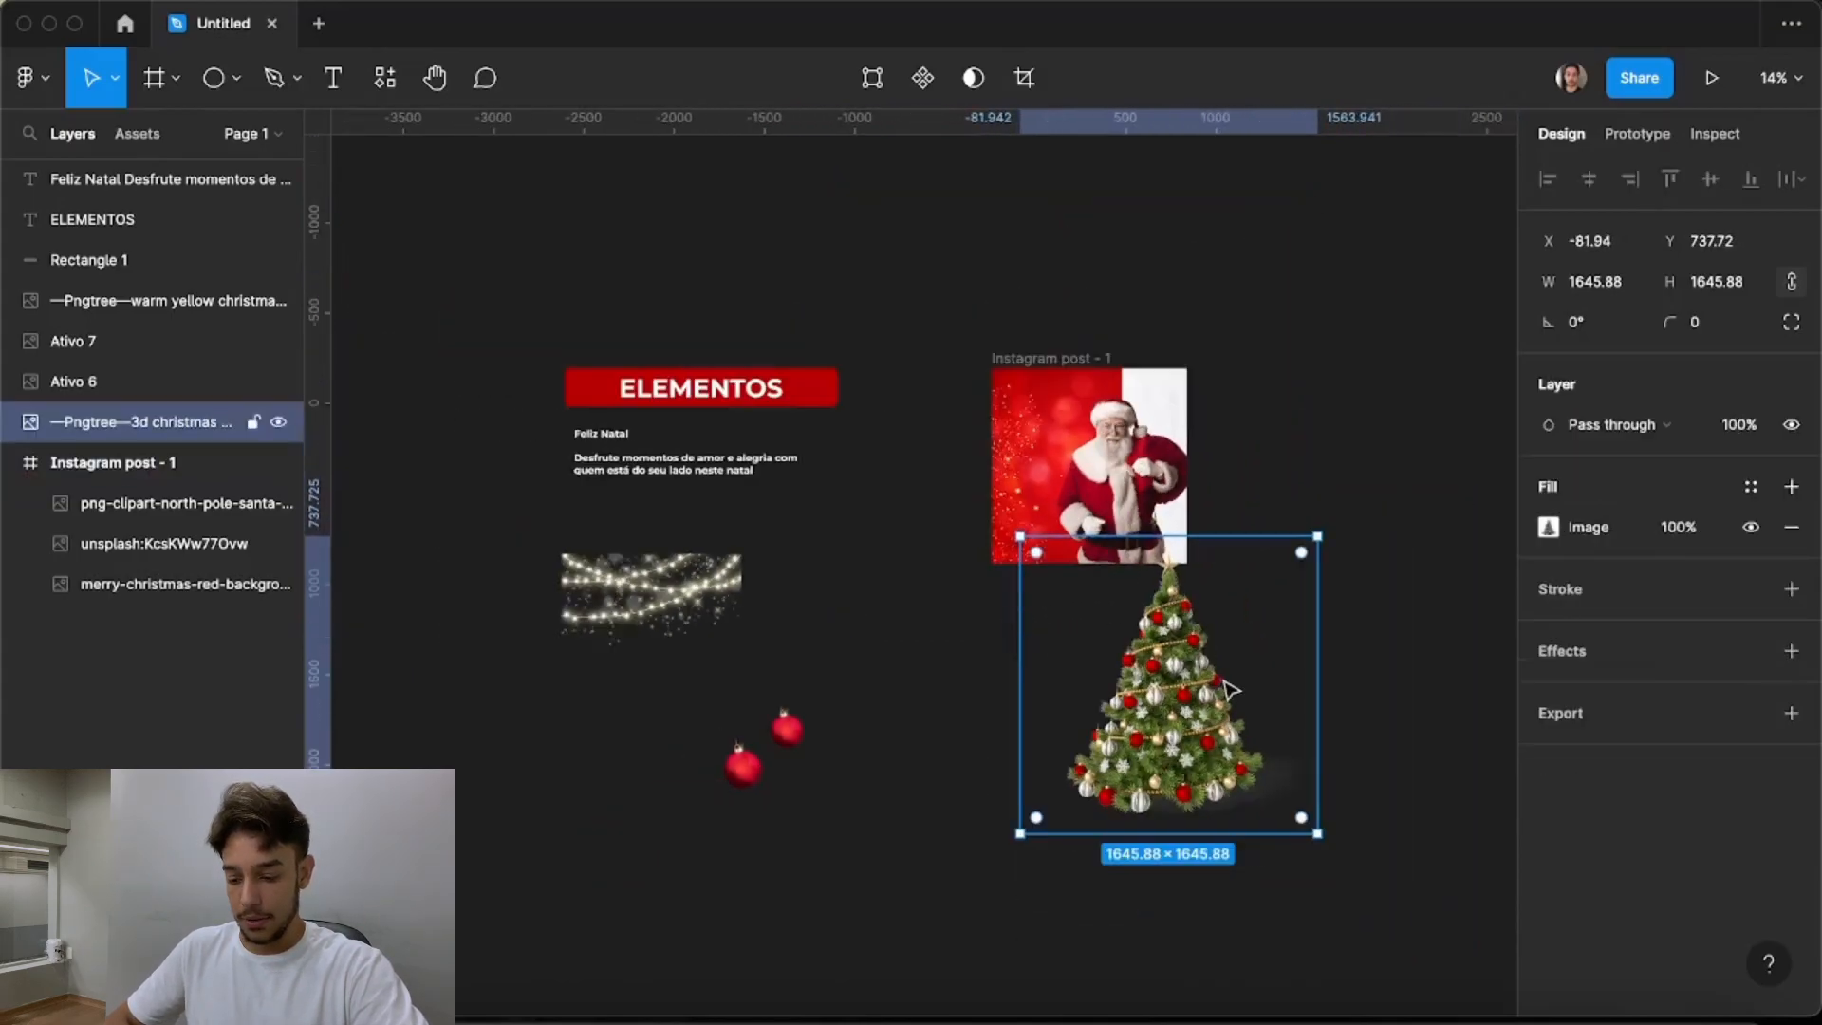
pyautogui.scroll(5, 1185, 678)
pyautogui.scroll(3, 1188, 677)
pyautogui.click(1180, 215)
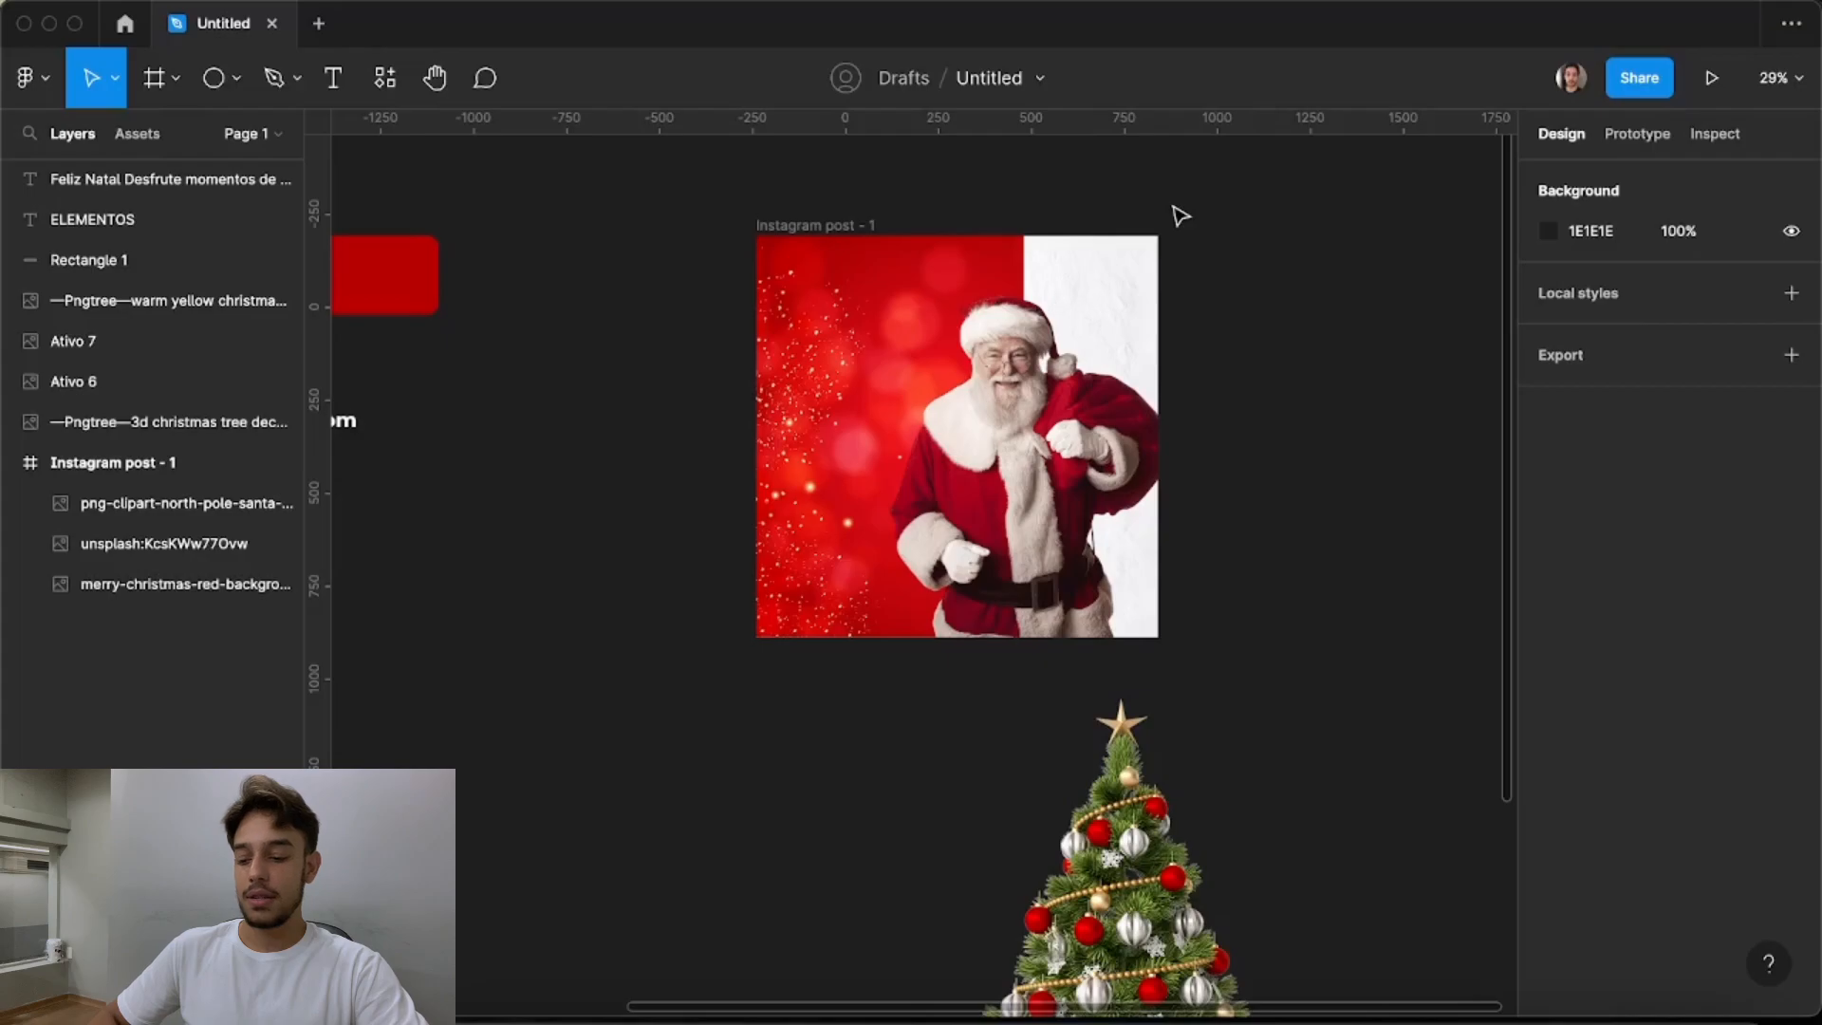
# Duplicate the 720 × 1080 white texture and move the copy out of the frame to about X 1322, Y 349
pyautogui.click(1101, 261)
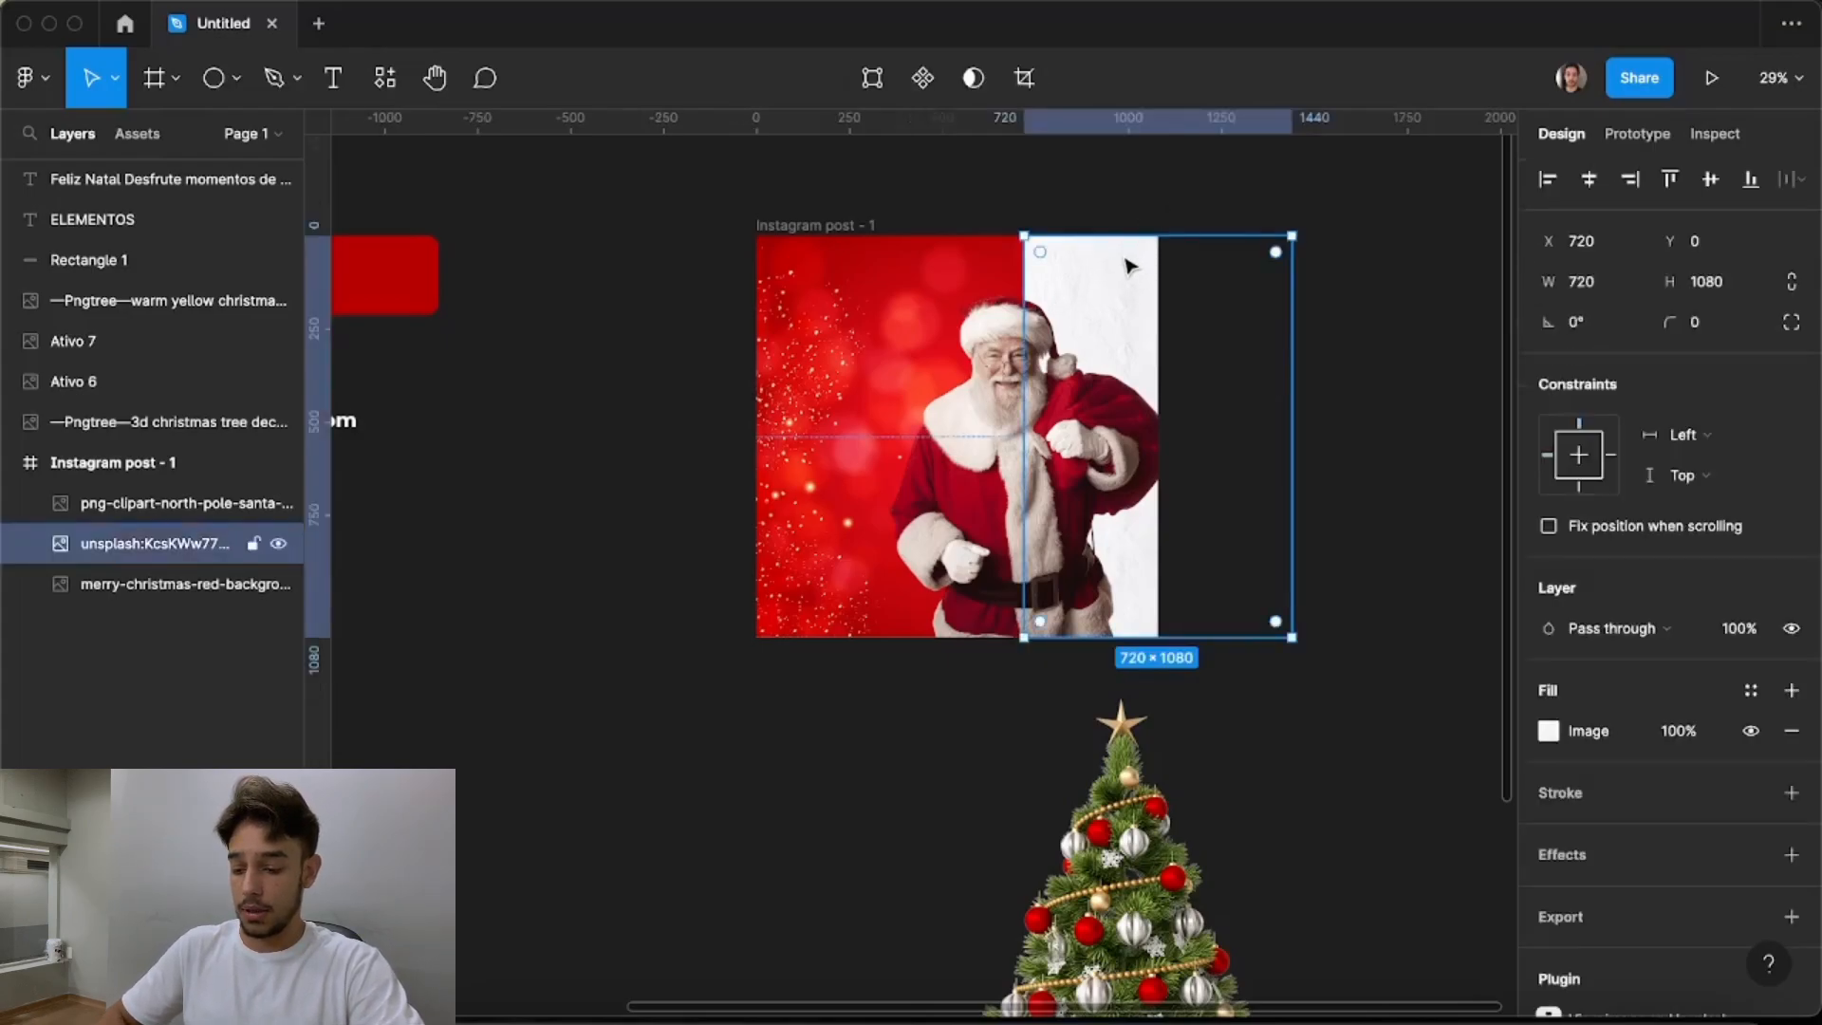
pyautogui.press('super+v')
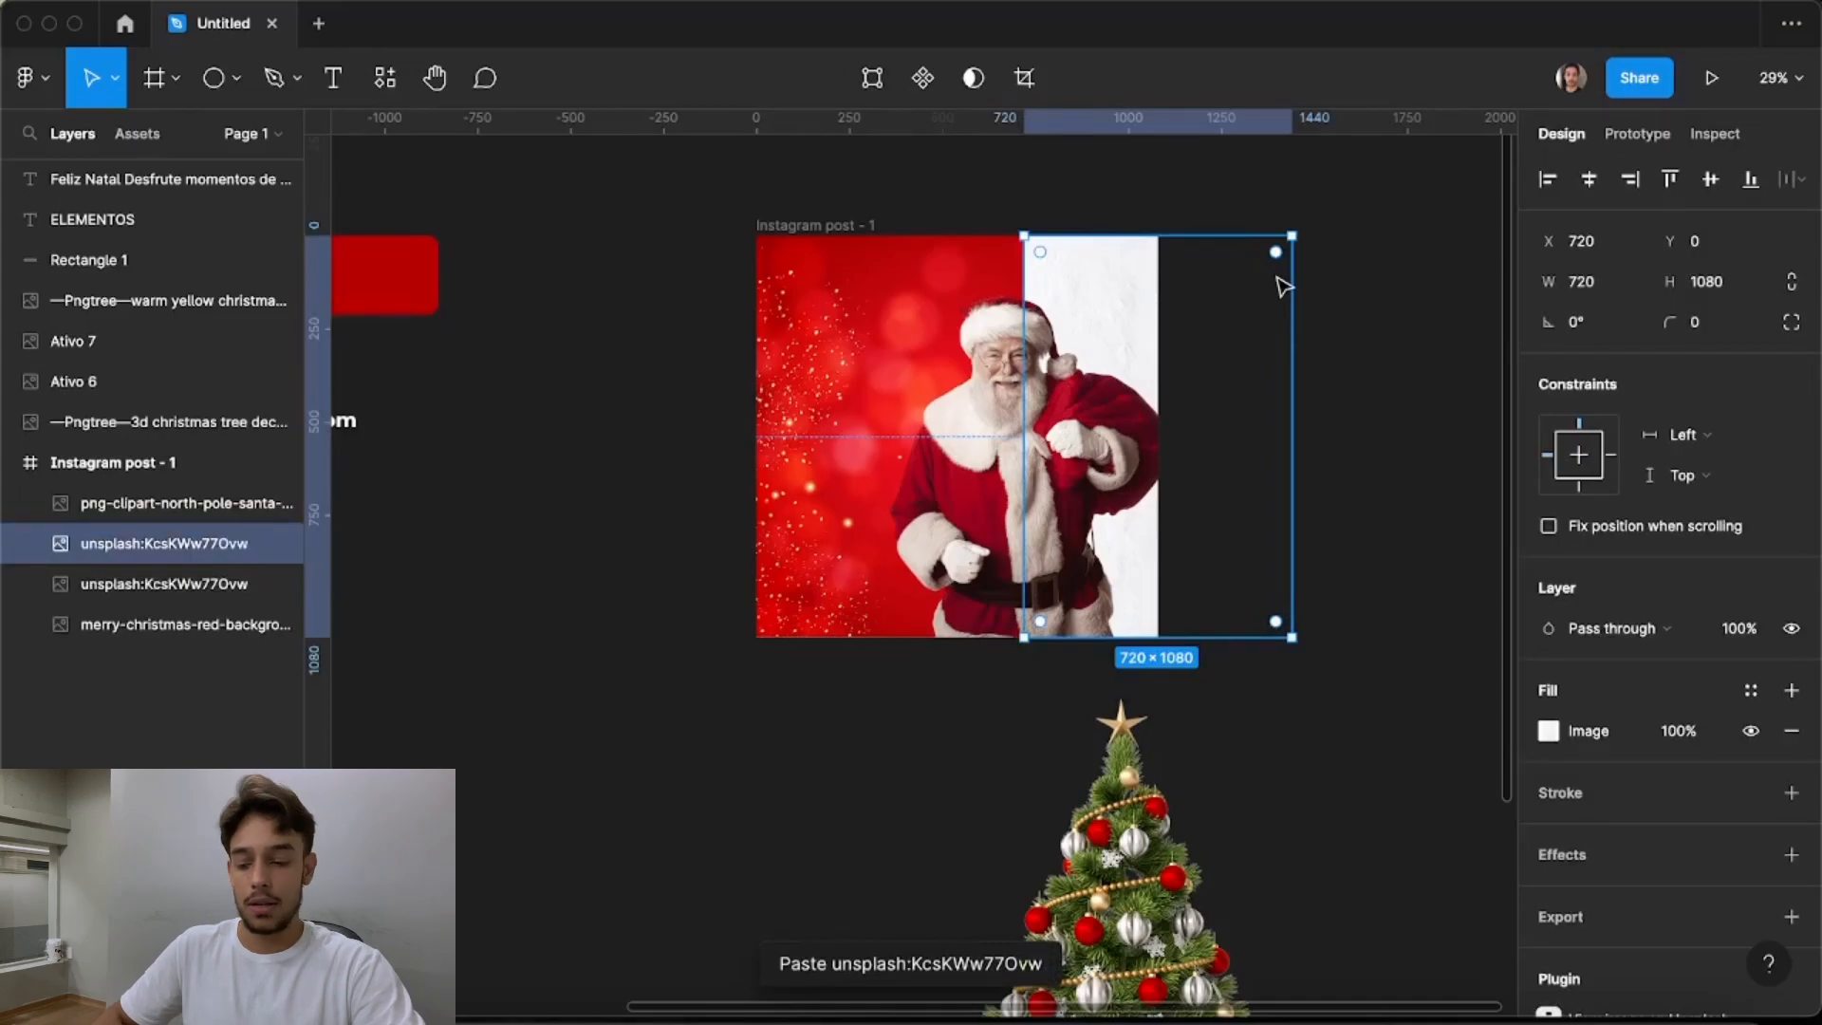
pyautogui.scroll(-3, 1281, 285)
pyautogui.moveTo(1177, 306); pyautogui.dragTo(1363, 436)
pyautogui.click(1357, 315)
# Move the Christmas tree onto the duplicated white texture beside the Instagram post, partly overlapping it
pyautogui.scroll(-3, 1101, 325)
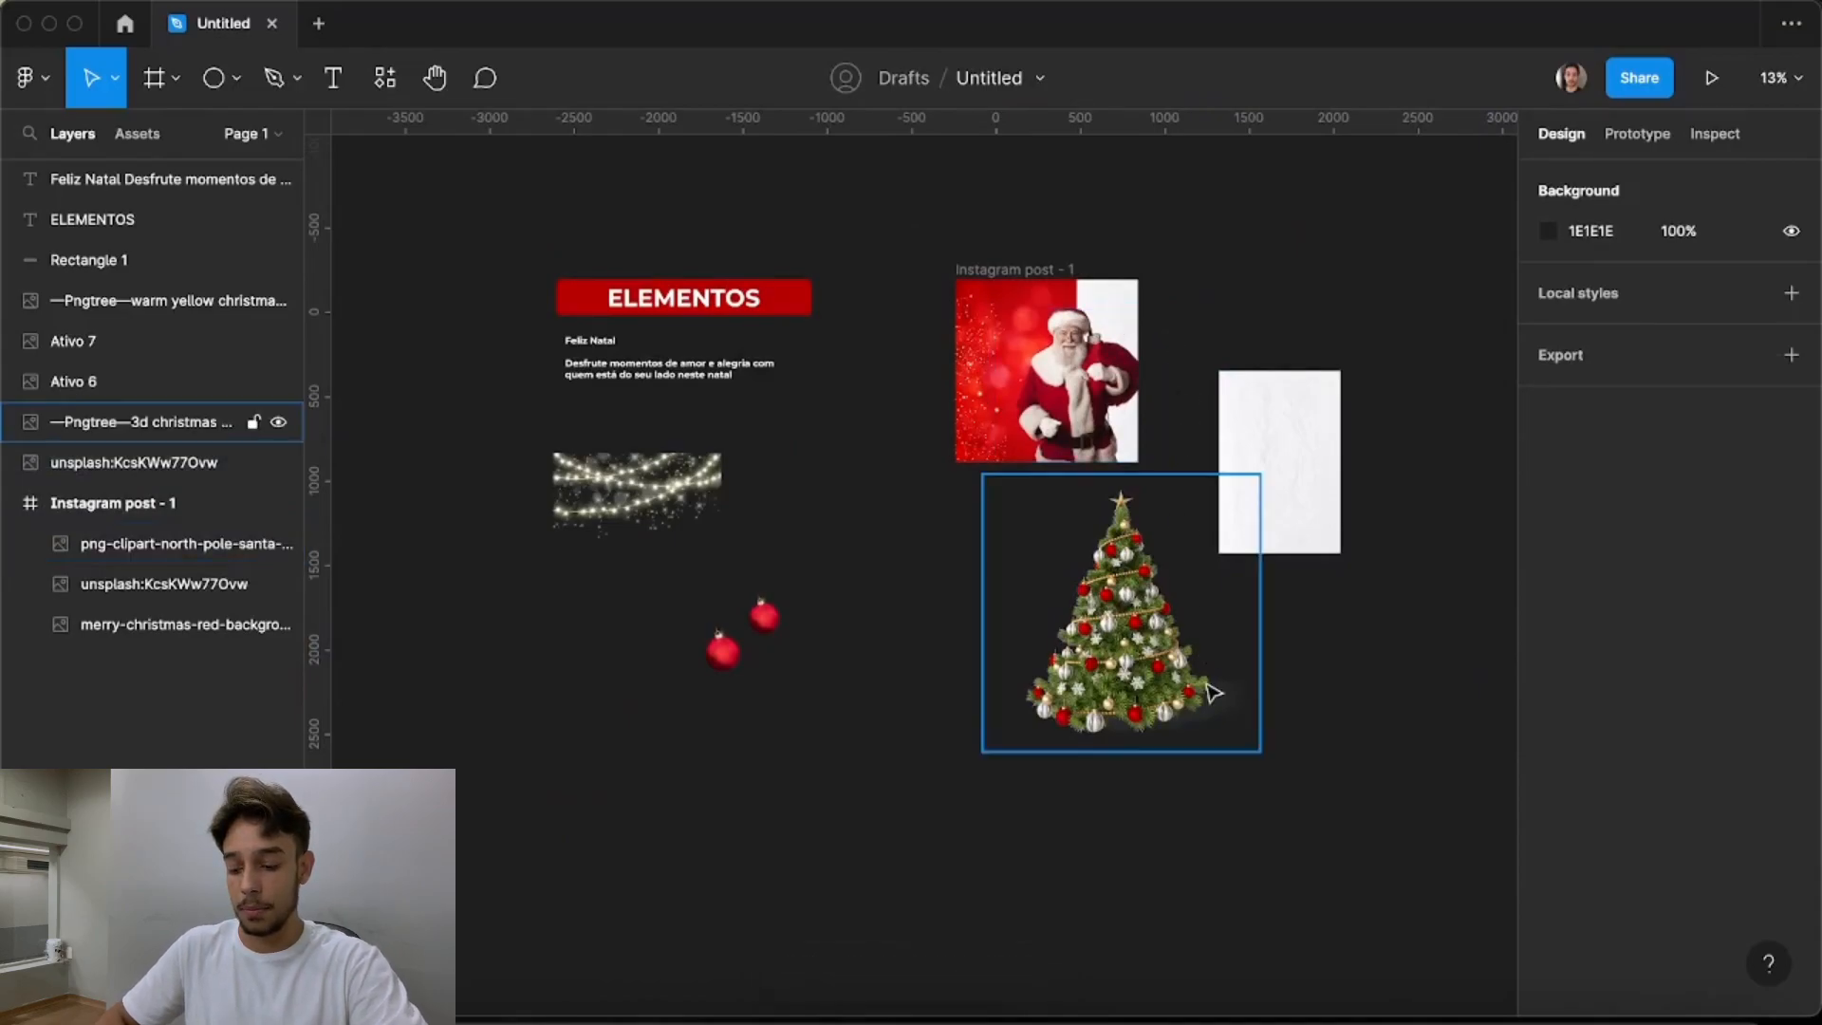
pyautogui.scroll(2, 1334, 493)
pyautogui.moveTo(1019, 718); pyautogui.dragTo(1241, 508)
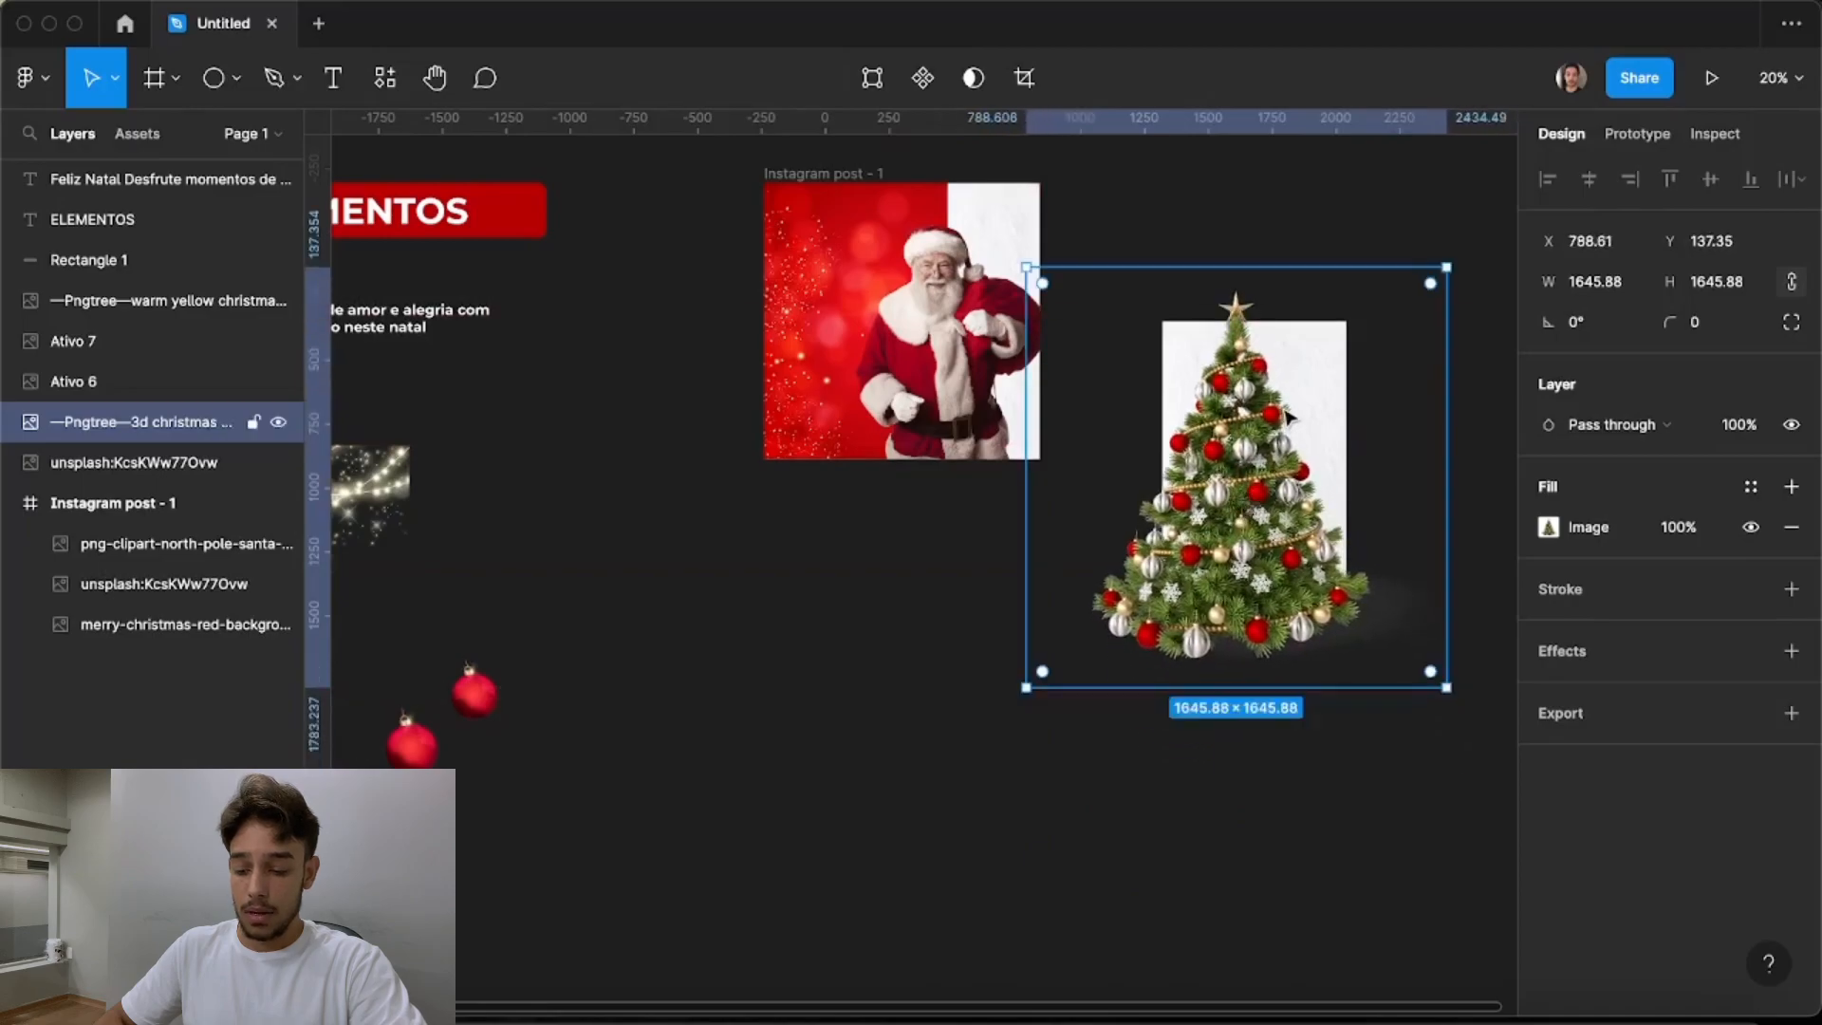
pyautogui.scroll(1, 1289, 417)
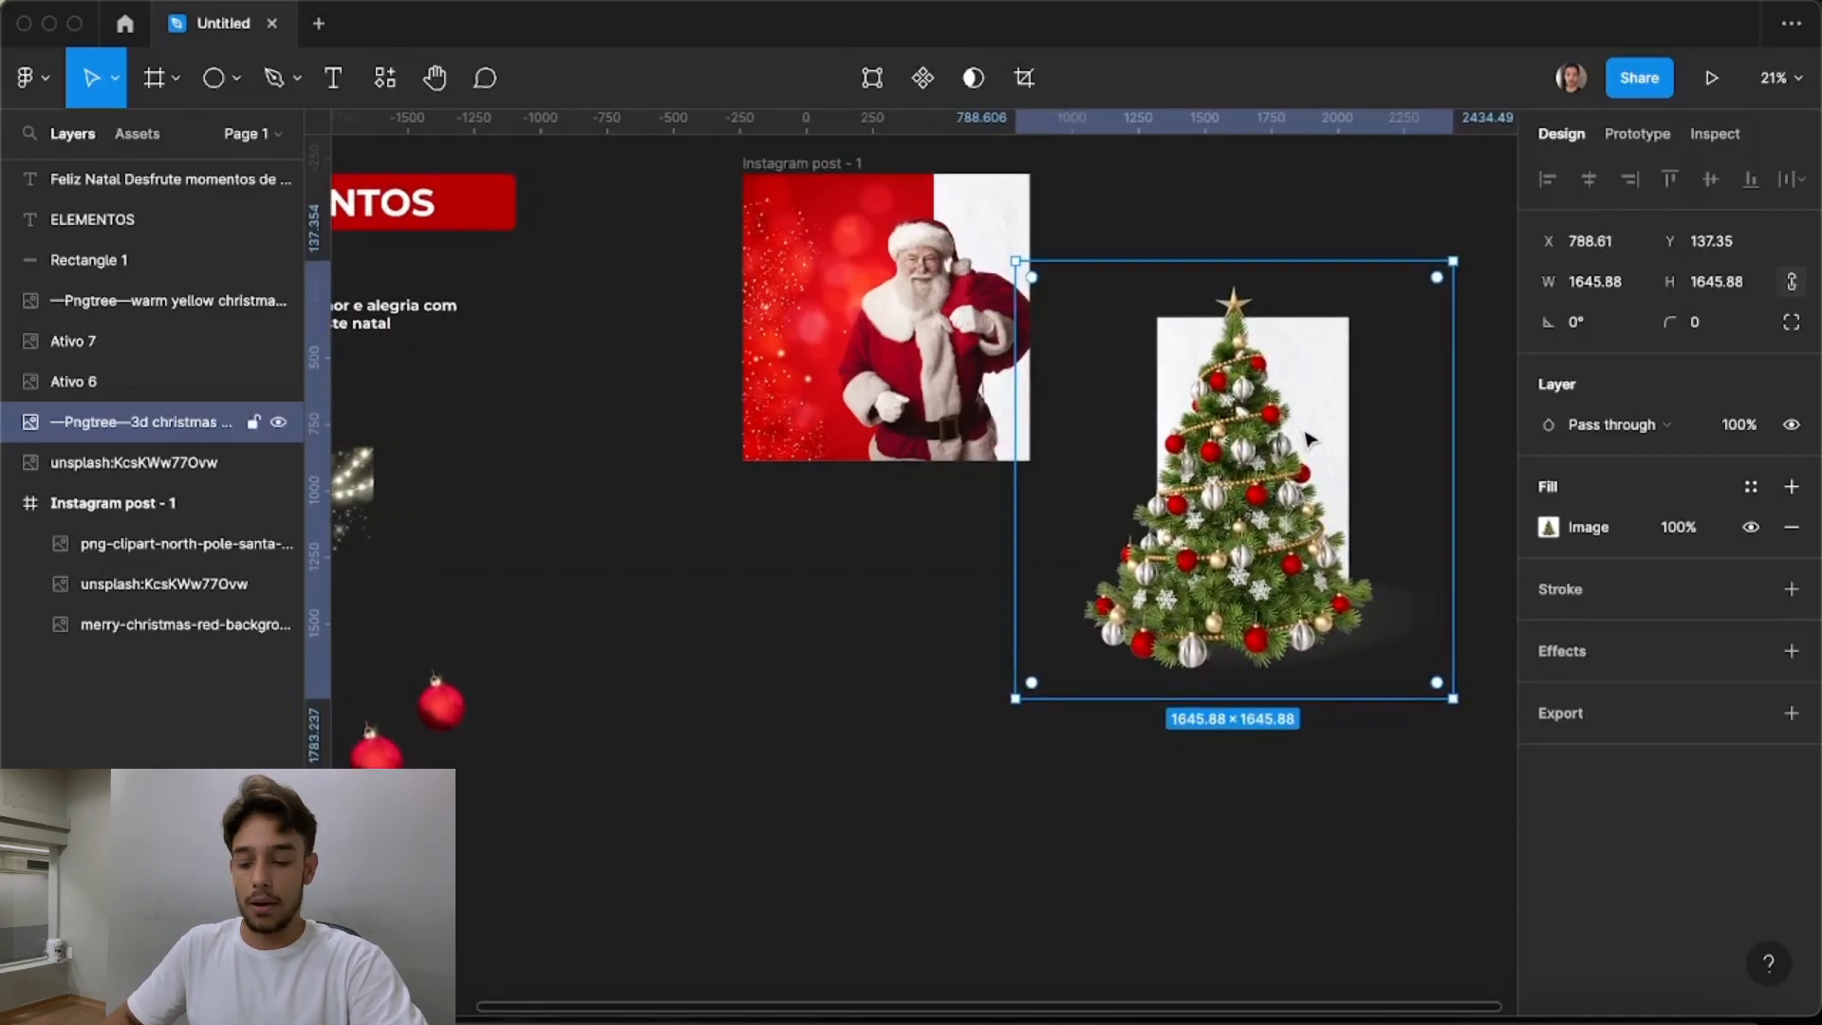
pyautogui.moveTo(1308, 438); pyautogui.dragTo(1251, 506)
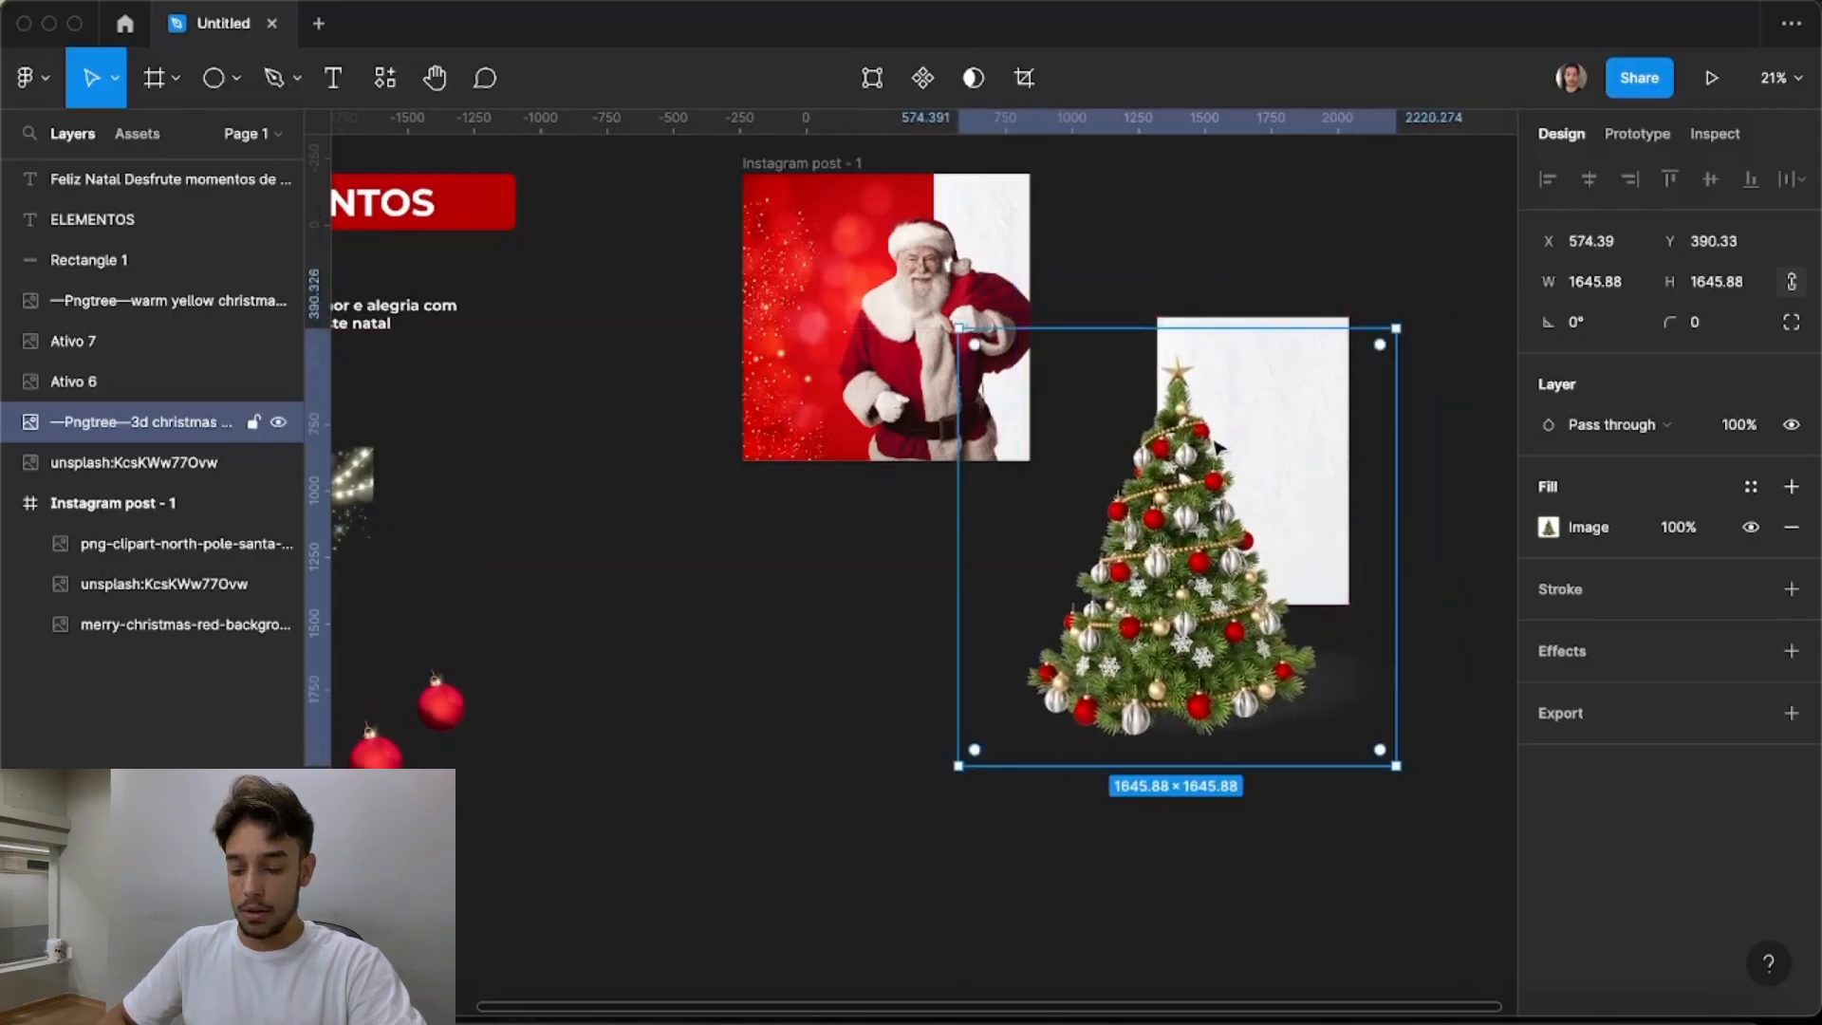
# Reposition the tree at about X 859, Y 416, centred on the white texture with its star inside the upper edge
pyautogui.scroll(5, 1238, 482)
pyautogui.scroll(-3, 1244, 488)
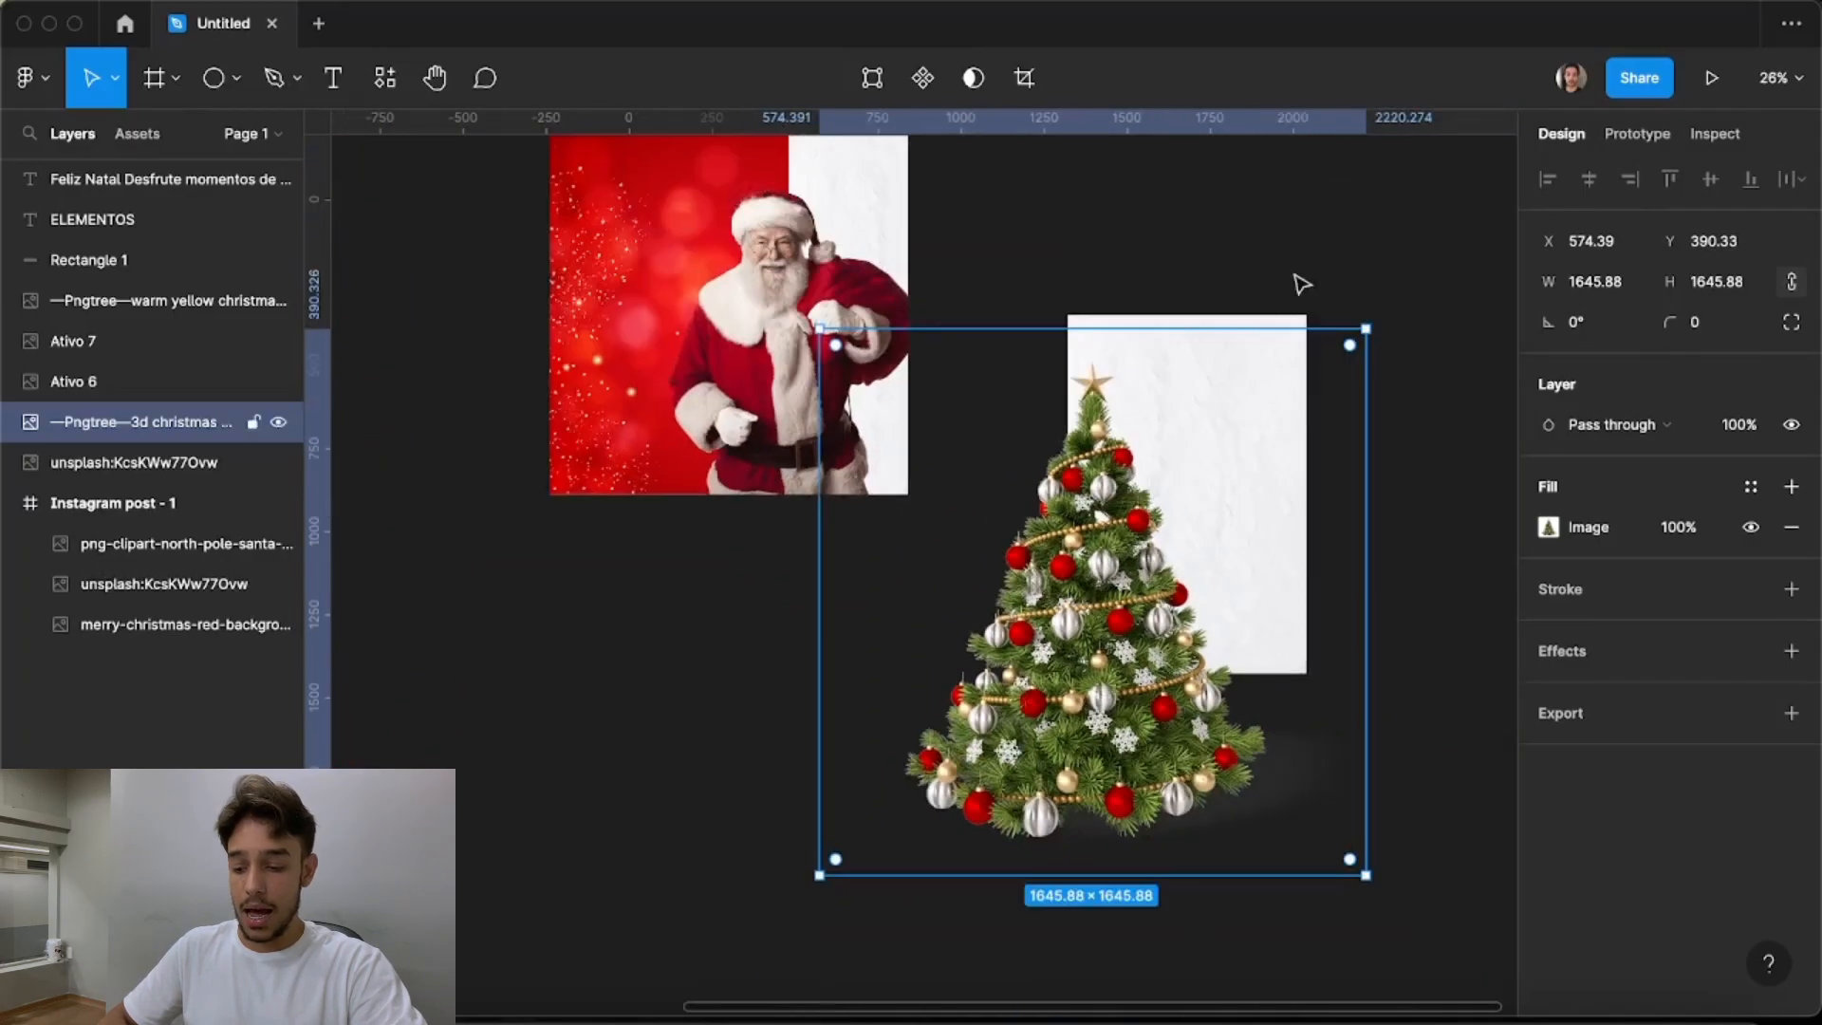
pyautogui.click(1251, 309)
pyautogui.click(1225, 318)
pyautogui.click(1184, 262)
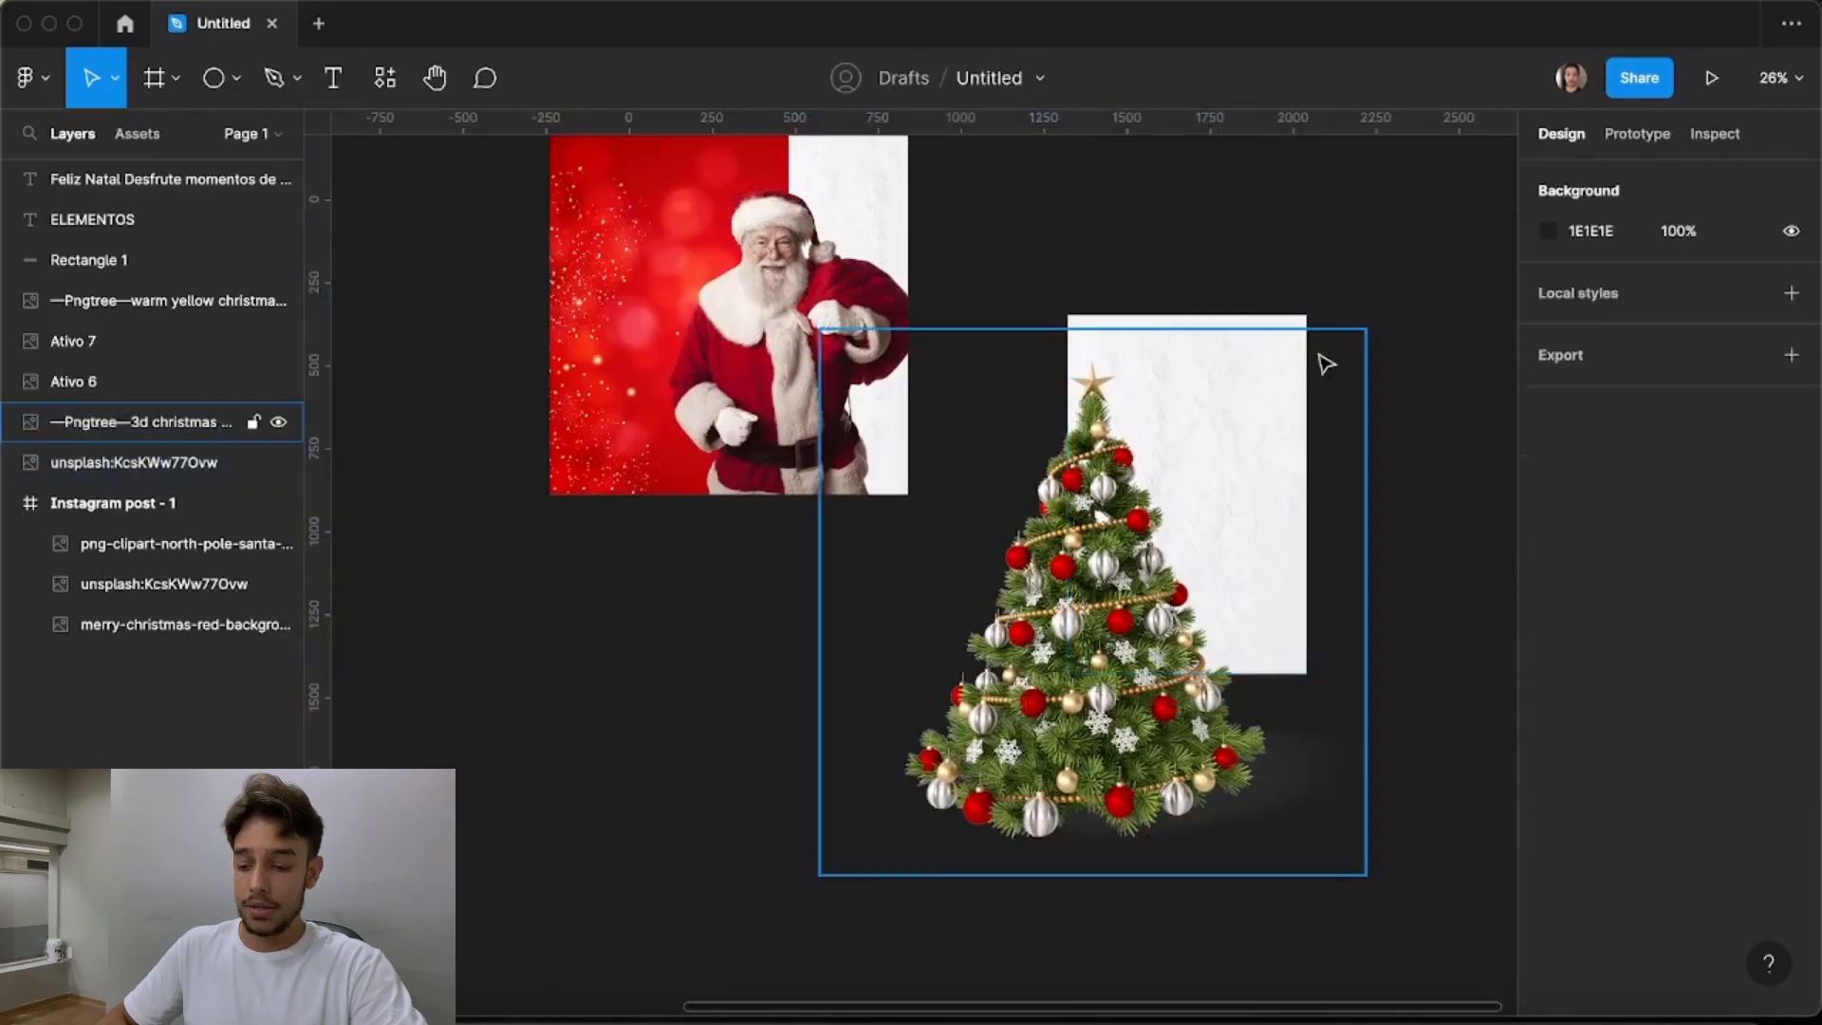
pyautogui.moveTo(1125, 591); pyautogui.dragTo(1158, 513)
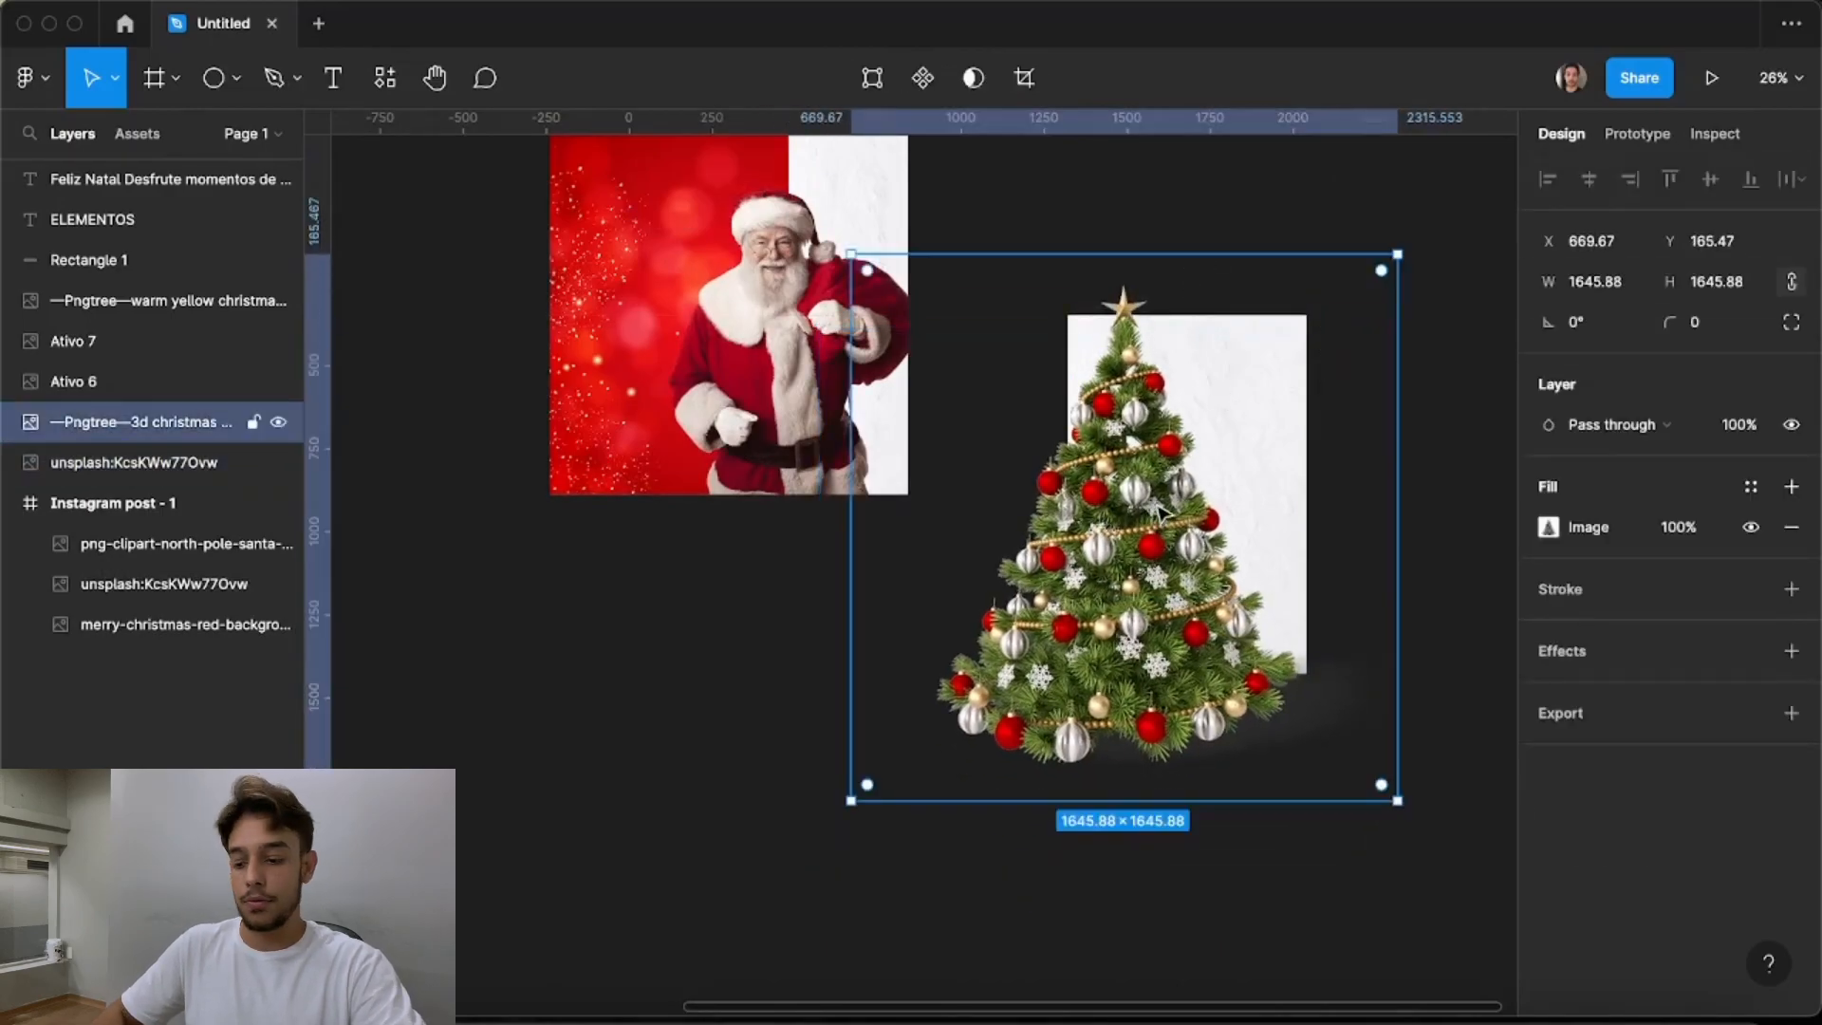
pyautogui.moveTo(1184, 382); pyautogui.dragTo(1159, 489)
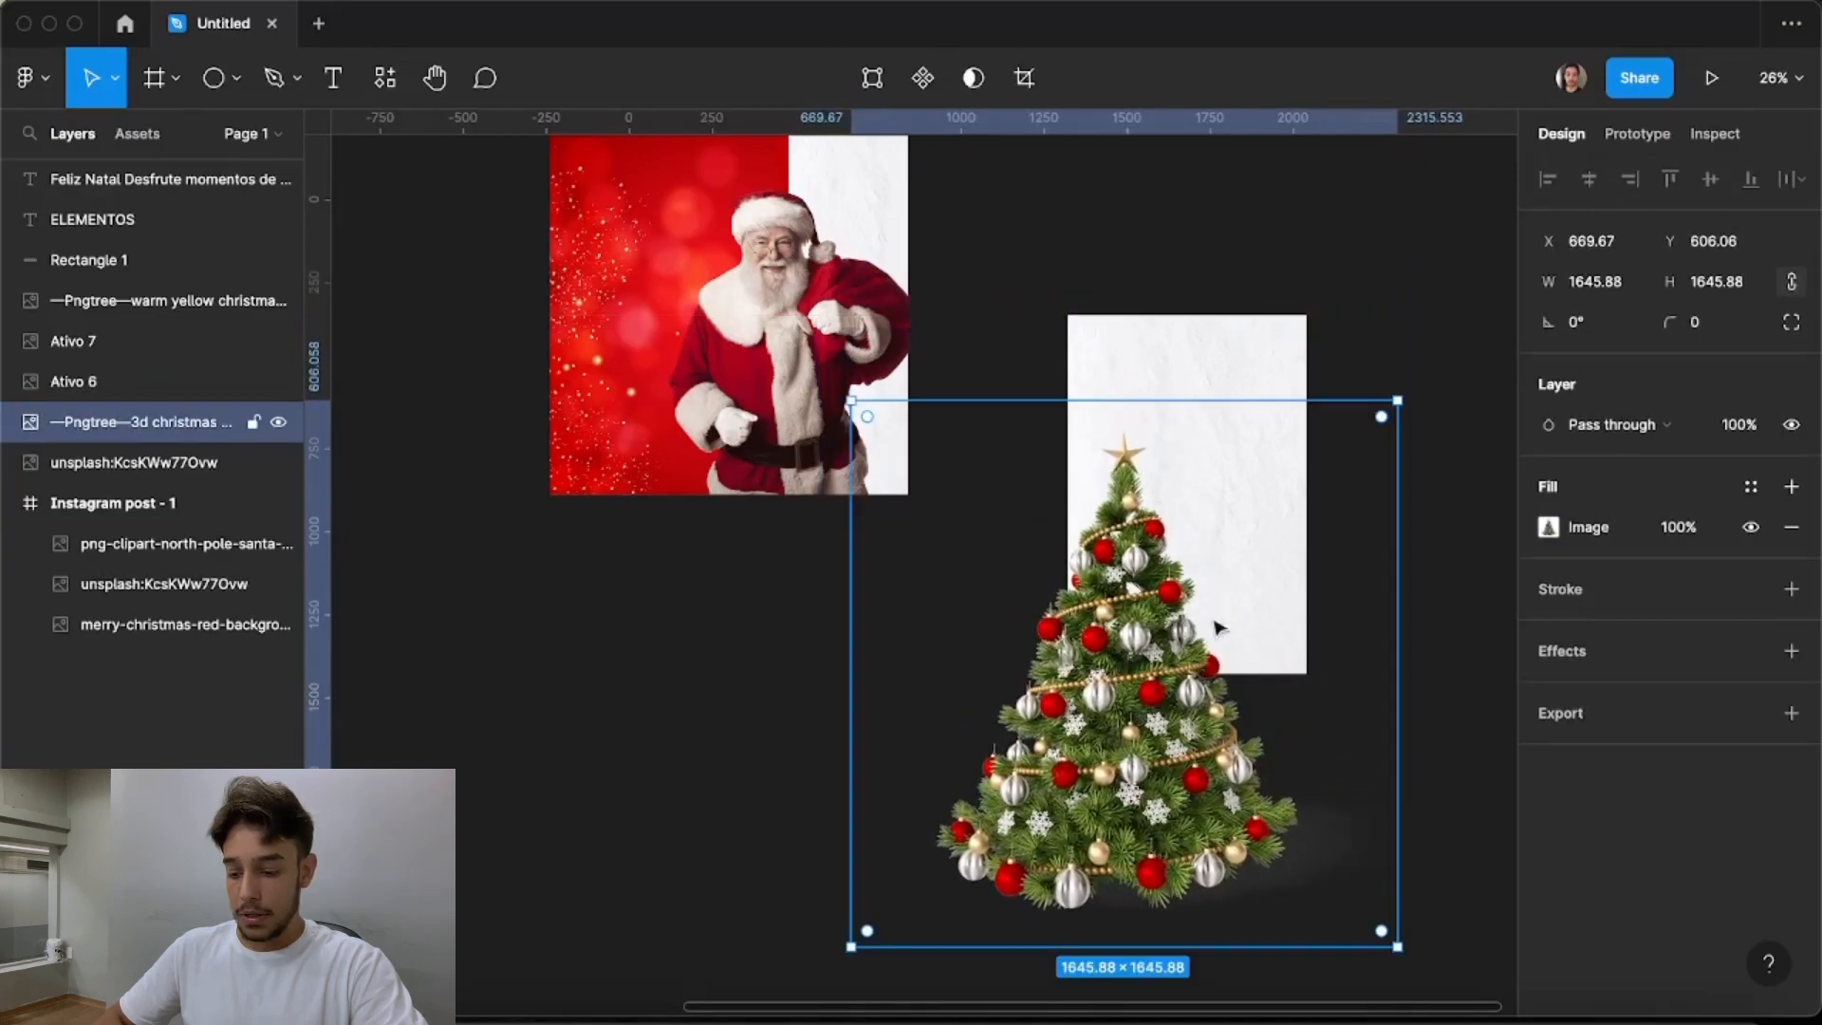
pyautogui.moveTo(1225, 631); pyautogui.dragTo(1278, 608)
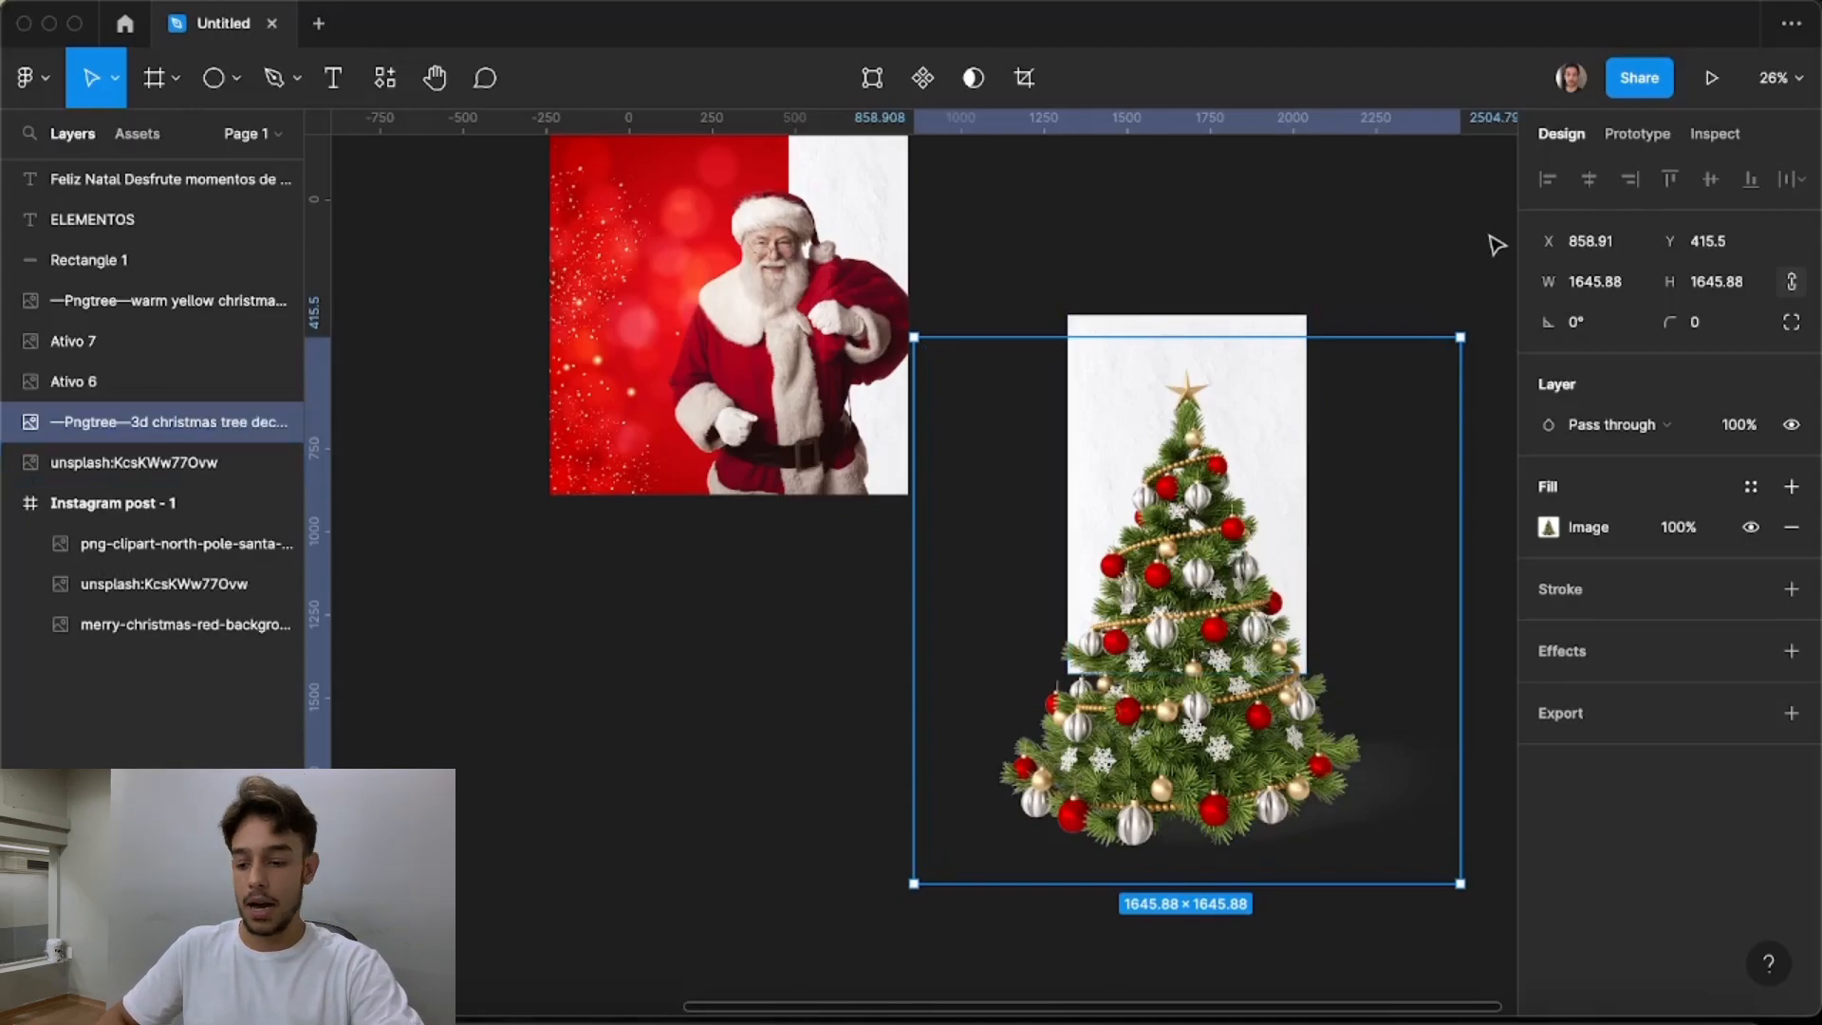
# Select the tree together with the duplicated white texture and use the texture as a mask that crops the tree's lower part
pyautogui.click(1224, 321)
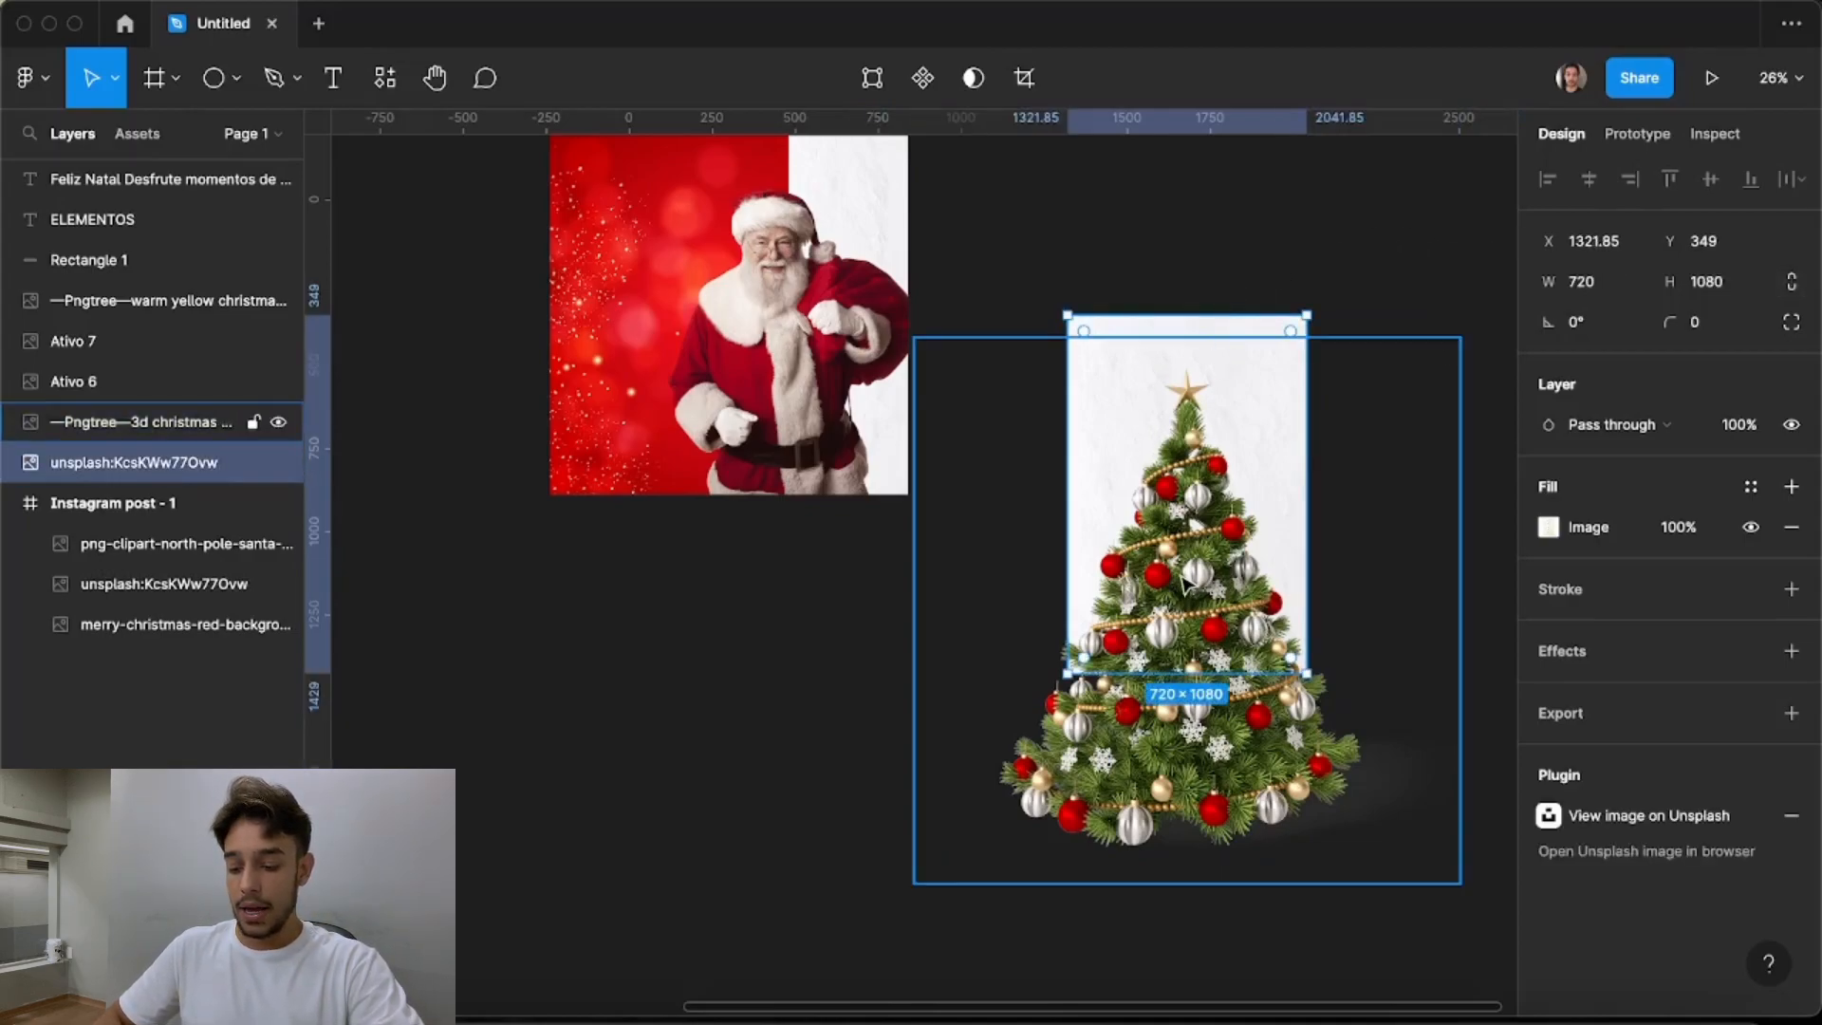
pyautogui.click(1206, 340)
pyautogui.keyDown('shift'); pyautogui.click(1201, 325); pyautogui.keyUp('shift')
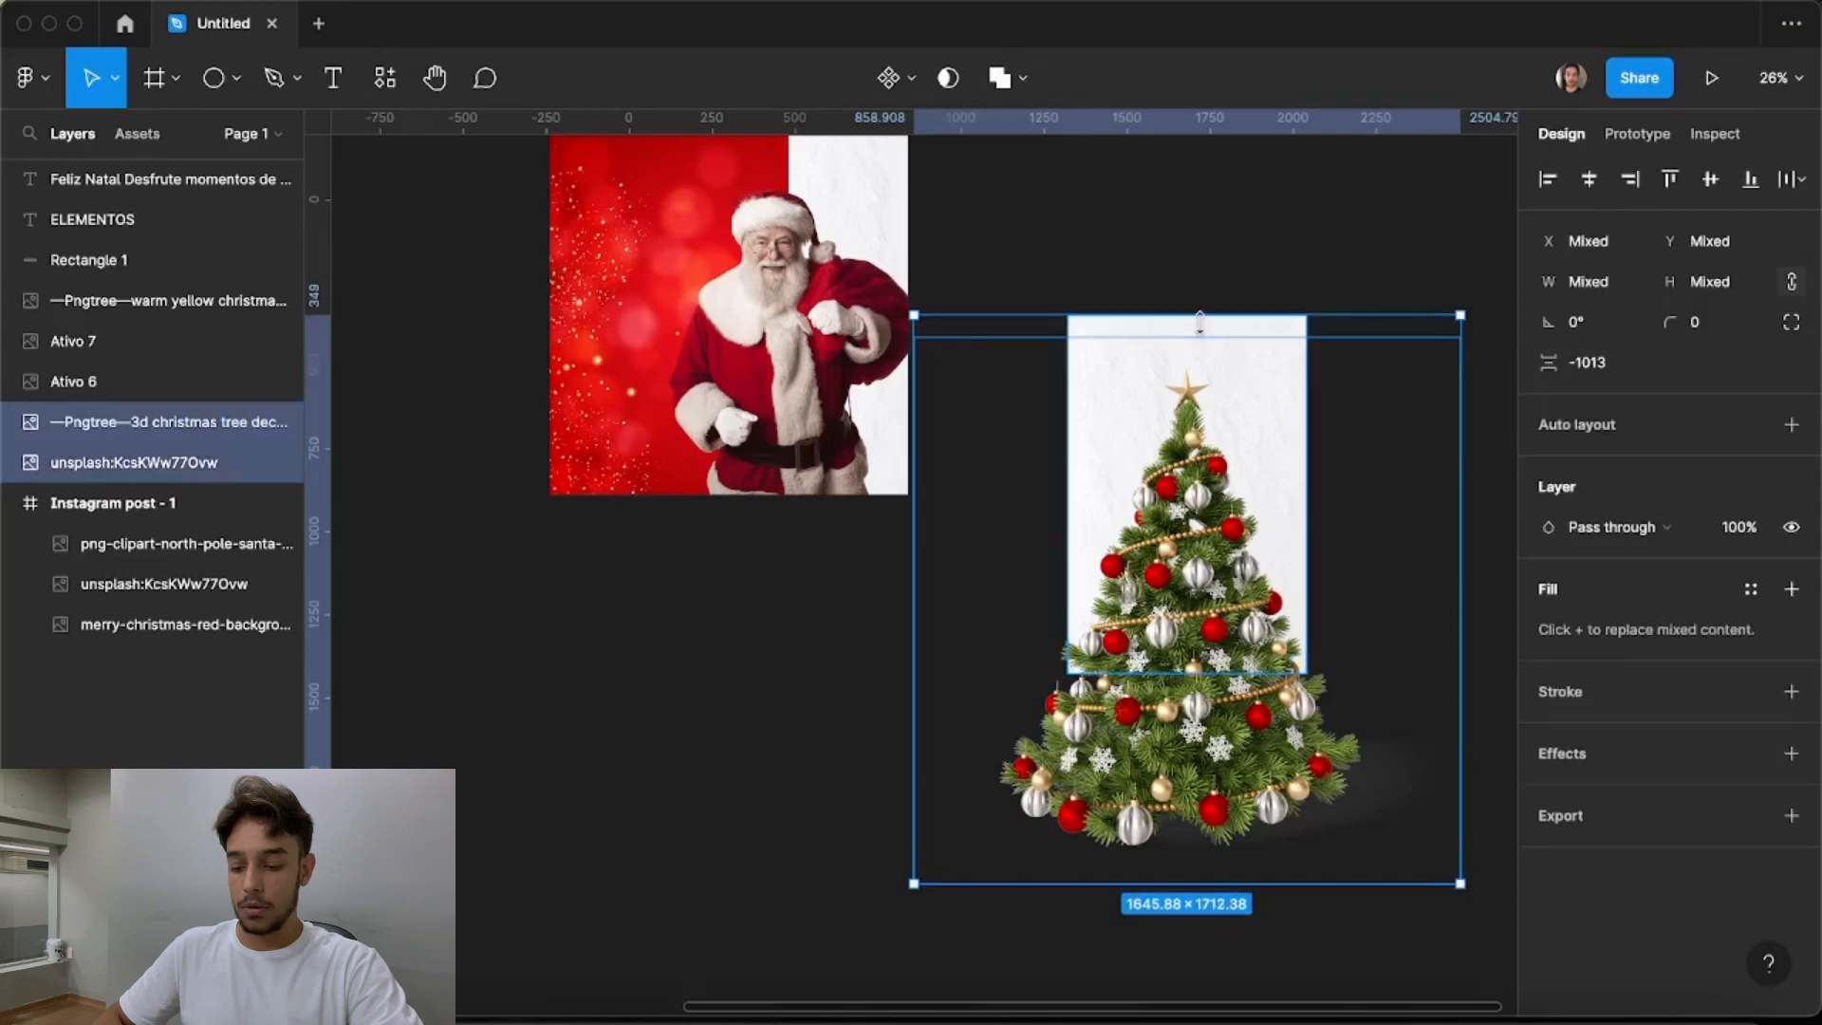
pyautogui.click(952, 87)
pyautogui.click(1240, 209)
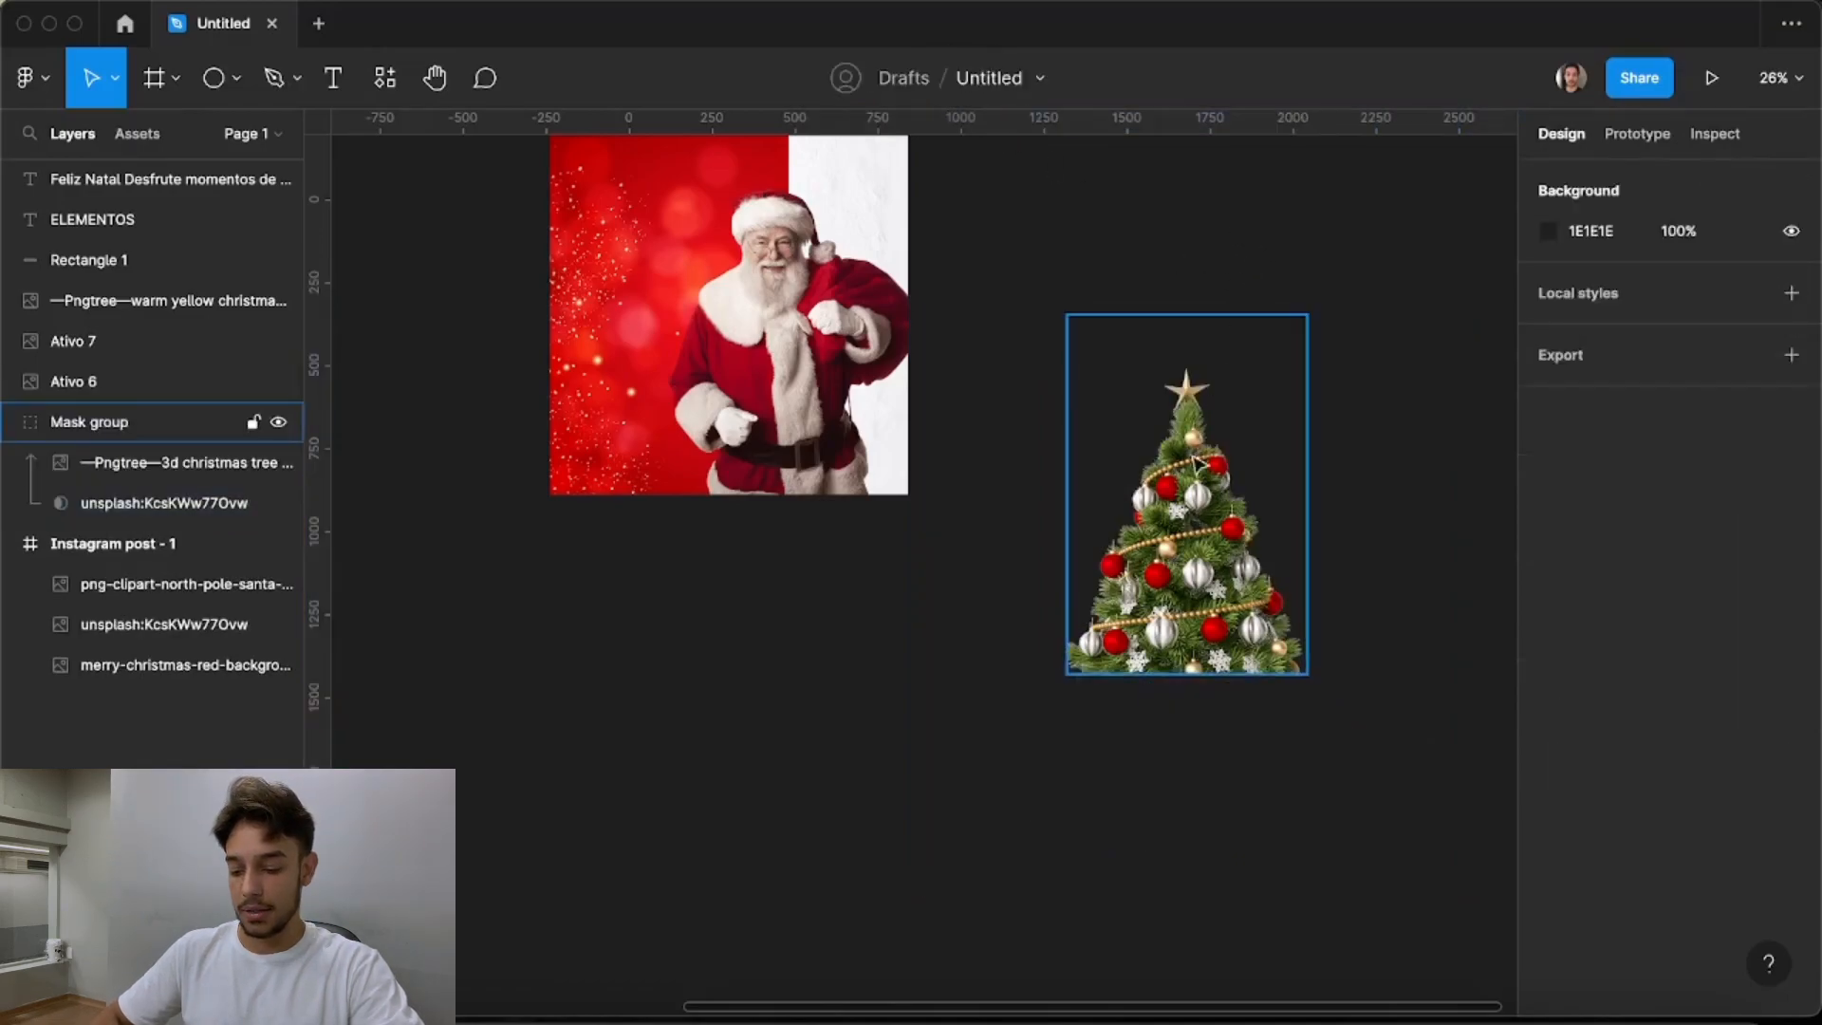
# Move the masked Christmas tree group over the post's white texture at X 481, Y -191, aligned with the texture's edge
pyautogui.doubleClick(1200, 479)
pyautogui.moveTo(1213, 629); pyautogui.dragTo(941, 398)
pyautogui.click(1104, 250)
pyautogui.click(1200, 572)
pyautogui.press('super+equal')
pyautogui.moveTo(1029, 571); pyautogui.dragTo(989, 561)
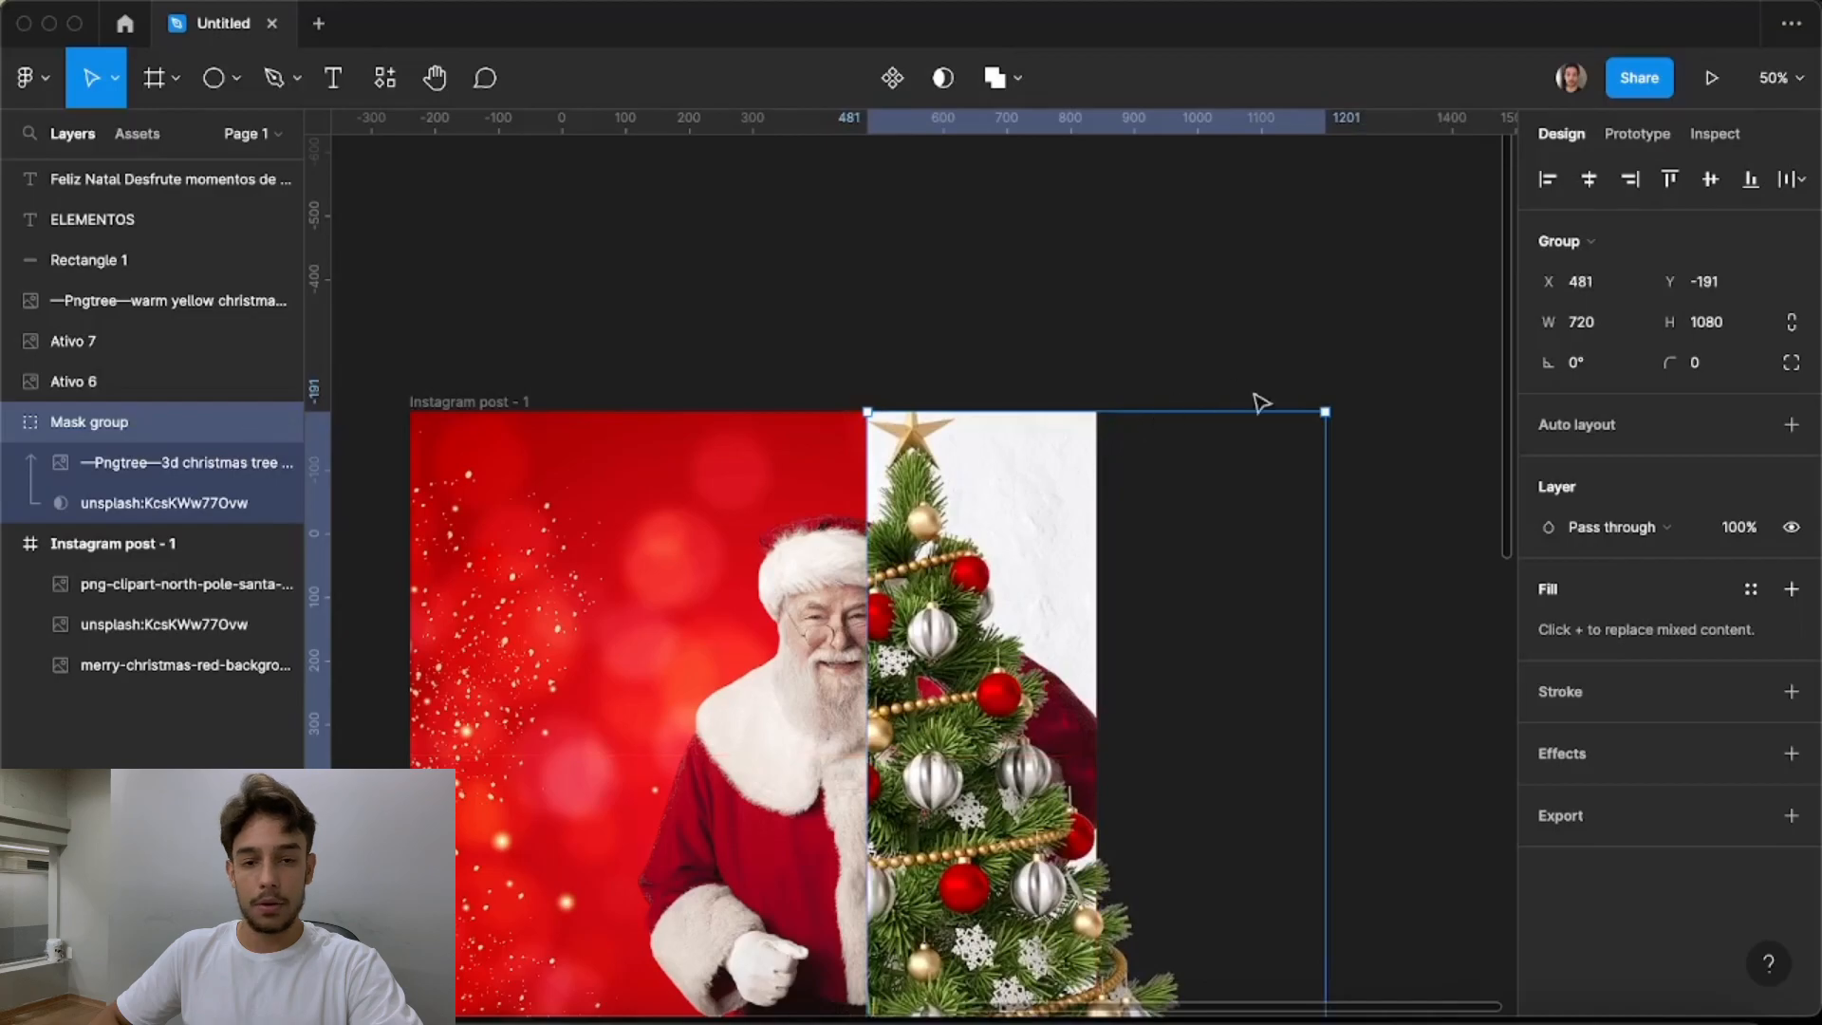
pyautogui.scroll(-3, 1229, 395)
pyautogui.scroll(-1, 1120, 636)
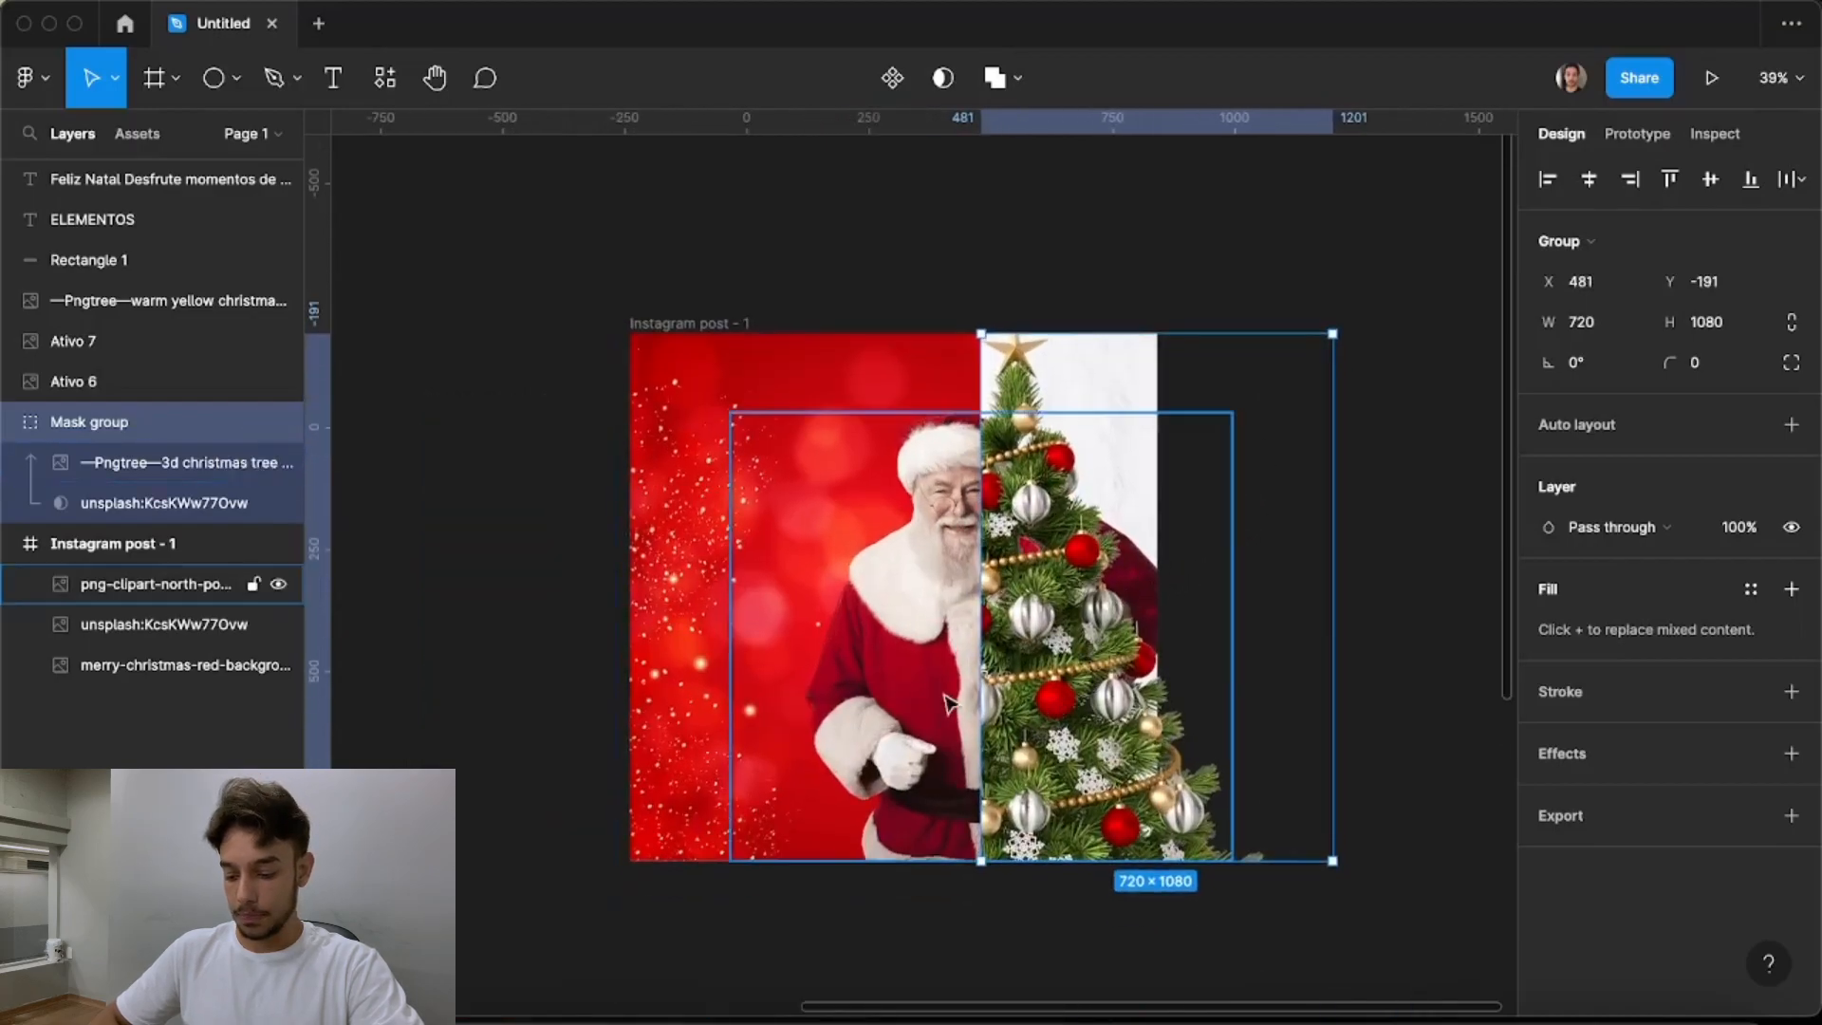
# Cut the masked tree group, paste it into the Instagram post frame, and bring Santa in front of it
pyautogui.click(888, 671)
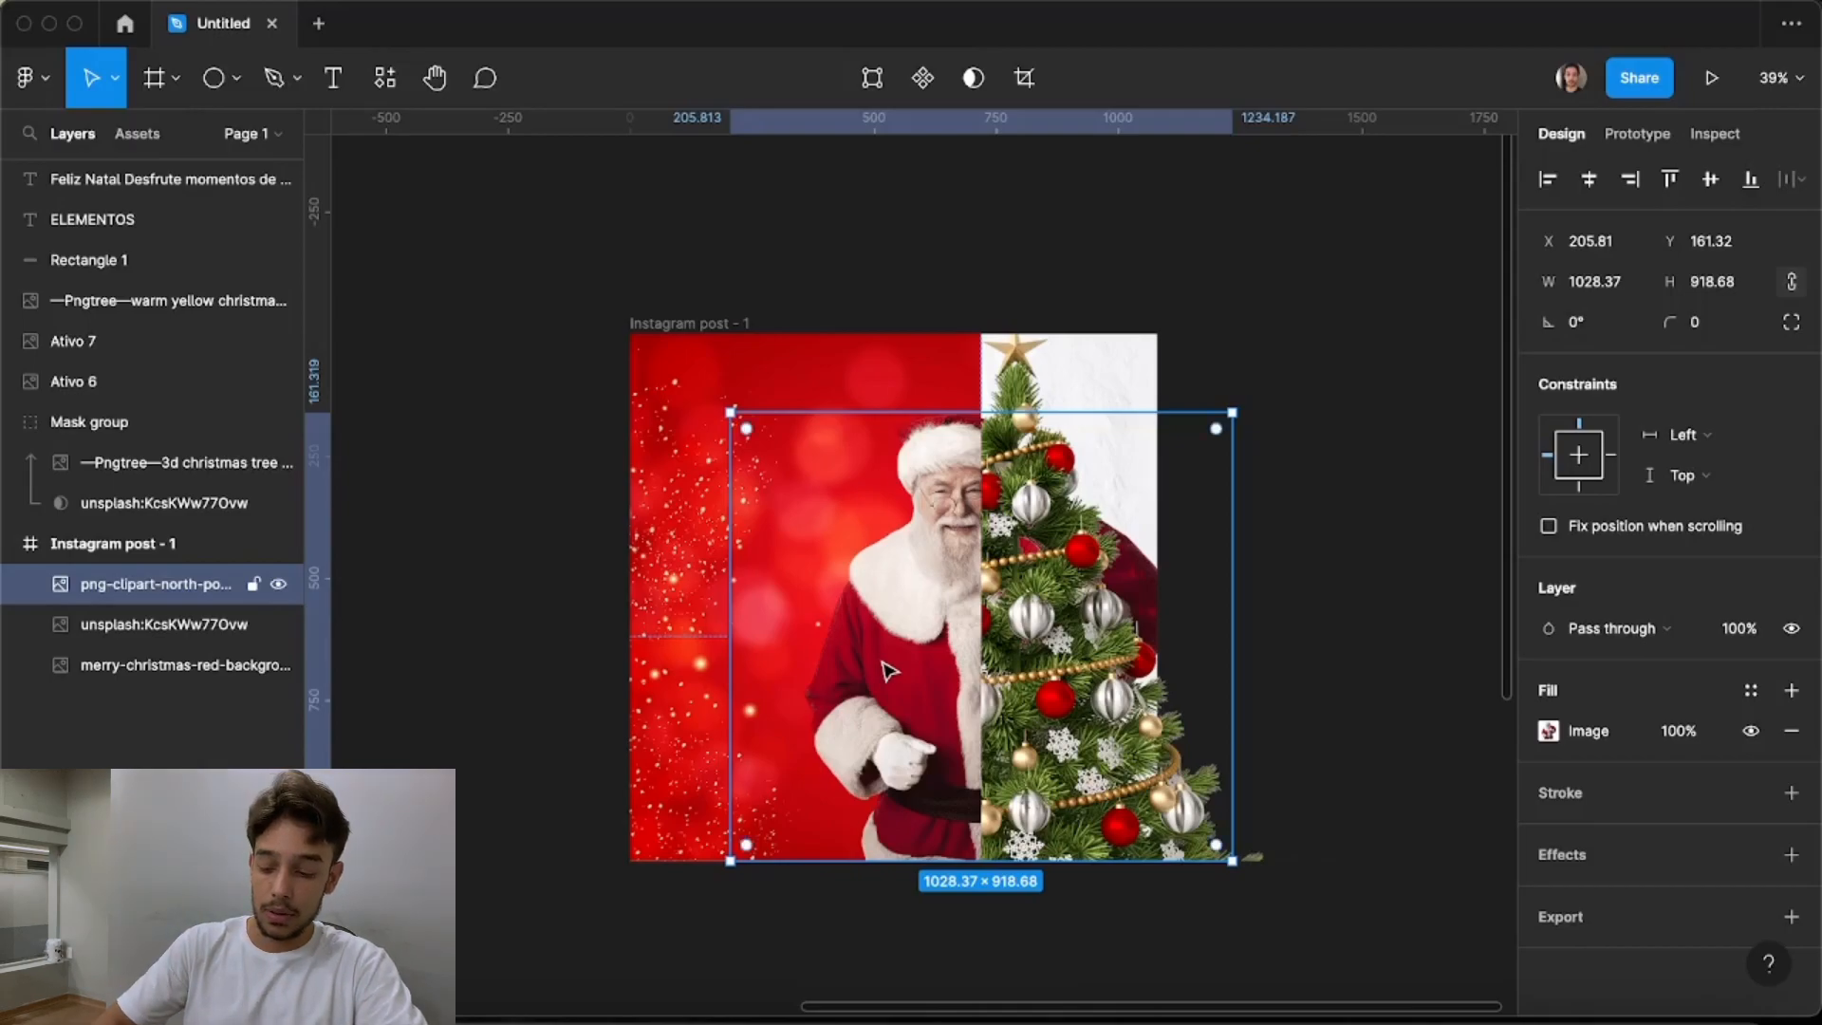
pyautogui.click(1120, 491)
pyautogui.hotkey('ctrl', 'x')
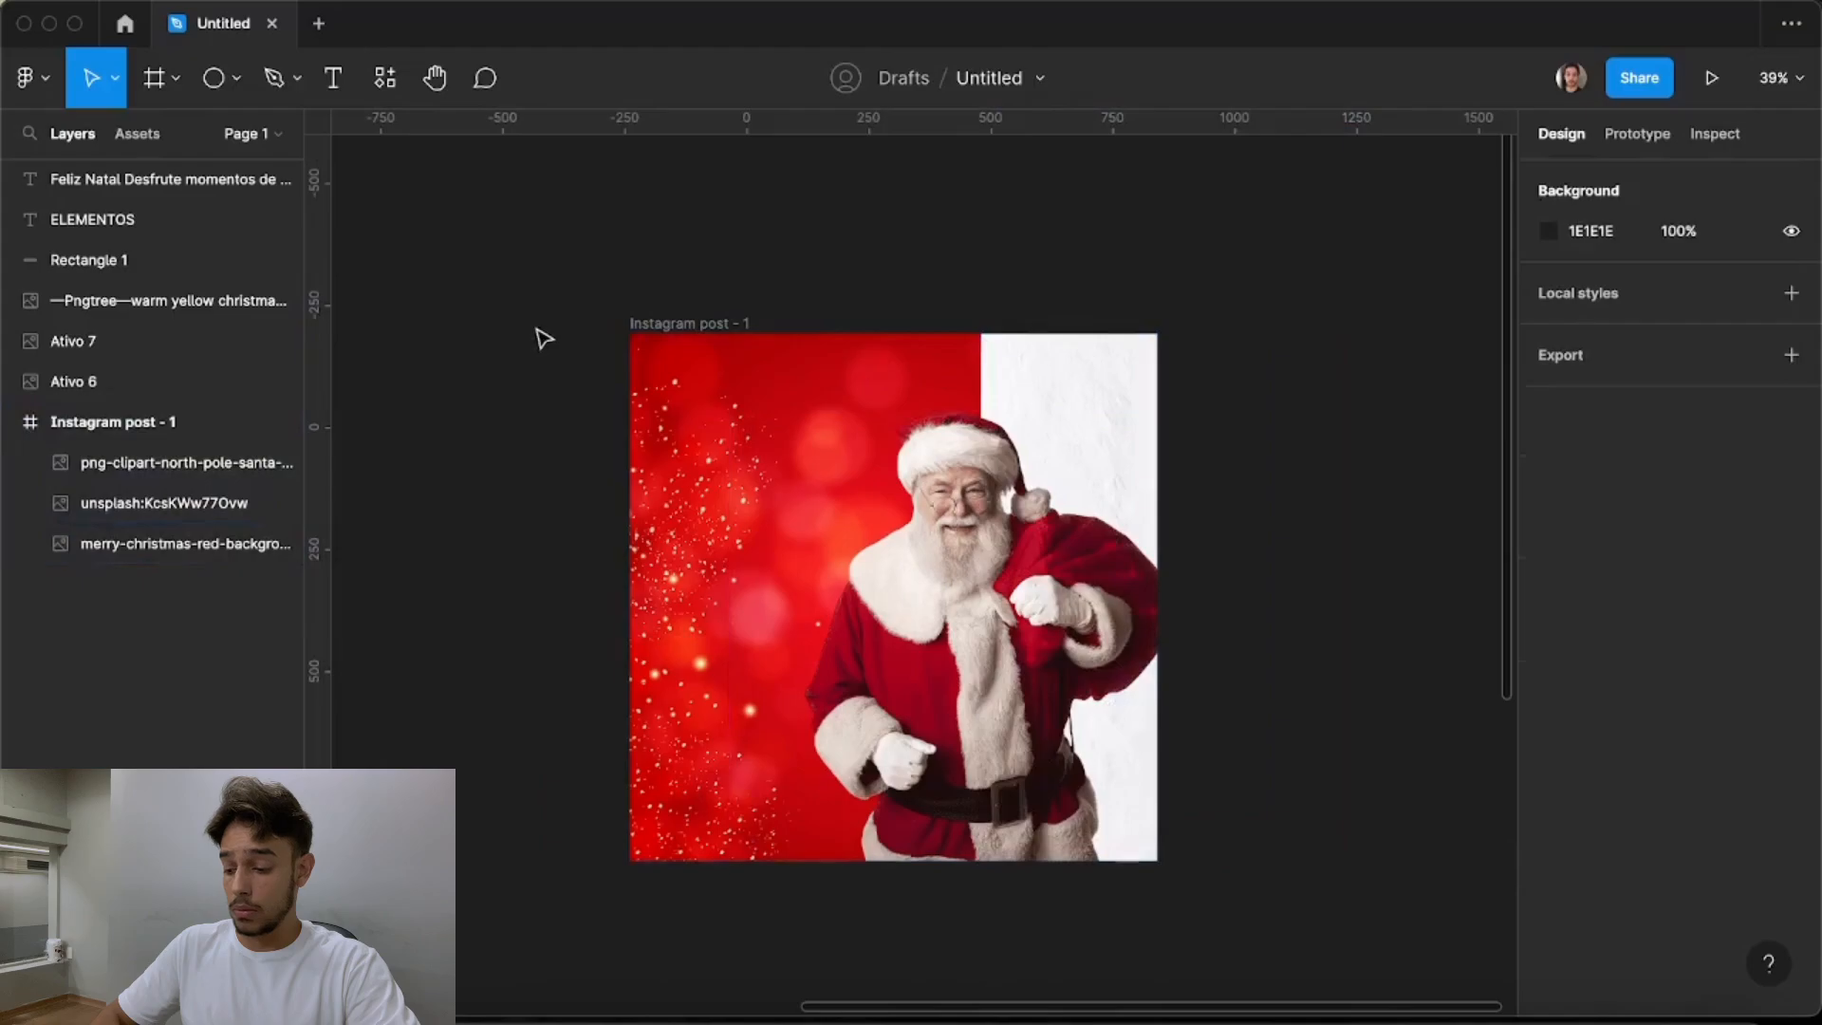
pyautogui.click(660, 324)
pyautogui.hotkey('ctrl', 'v')
pyautogui.click(902, 538)
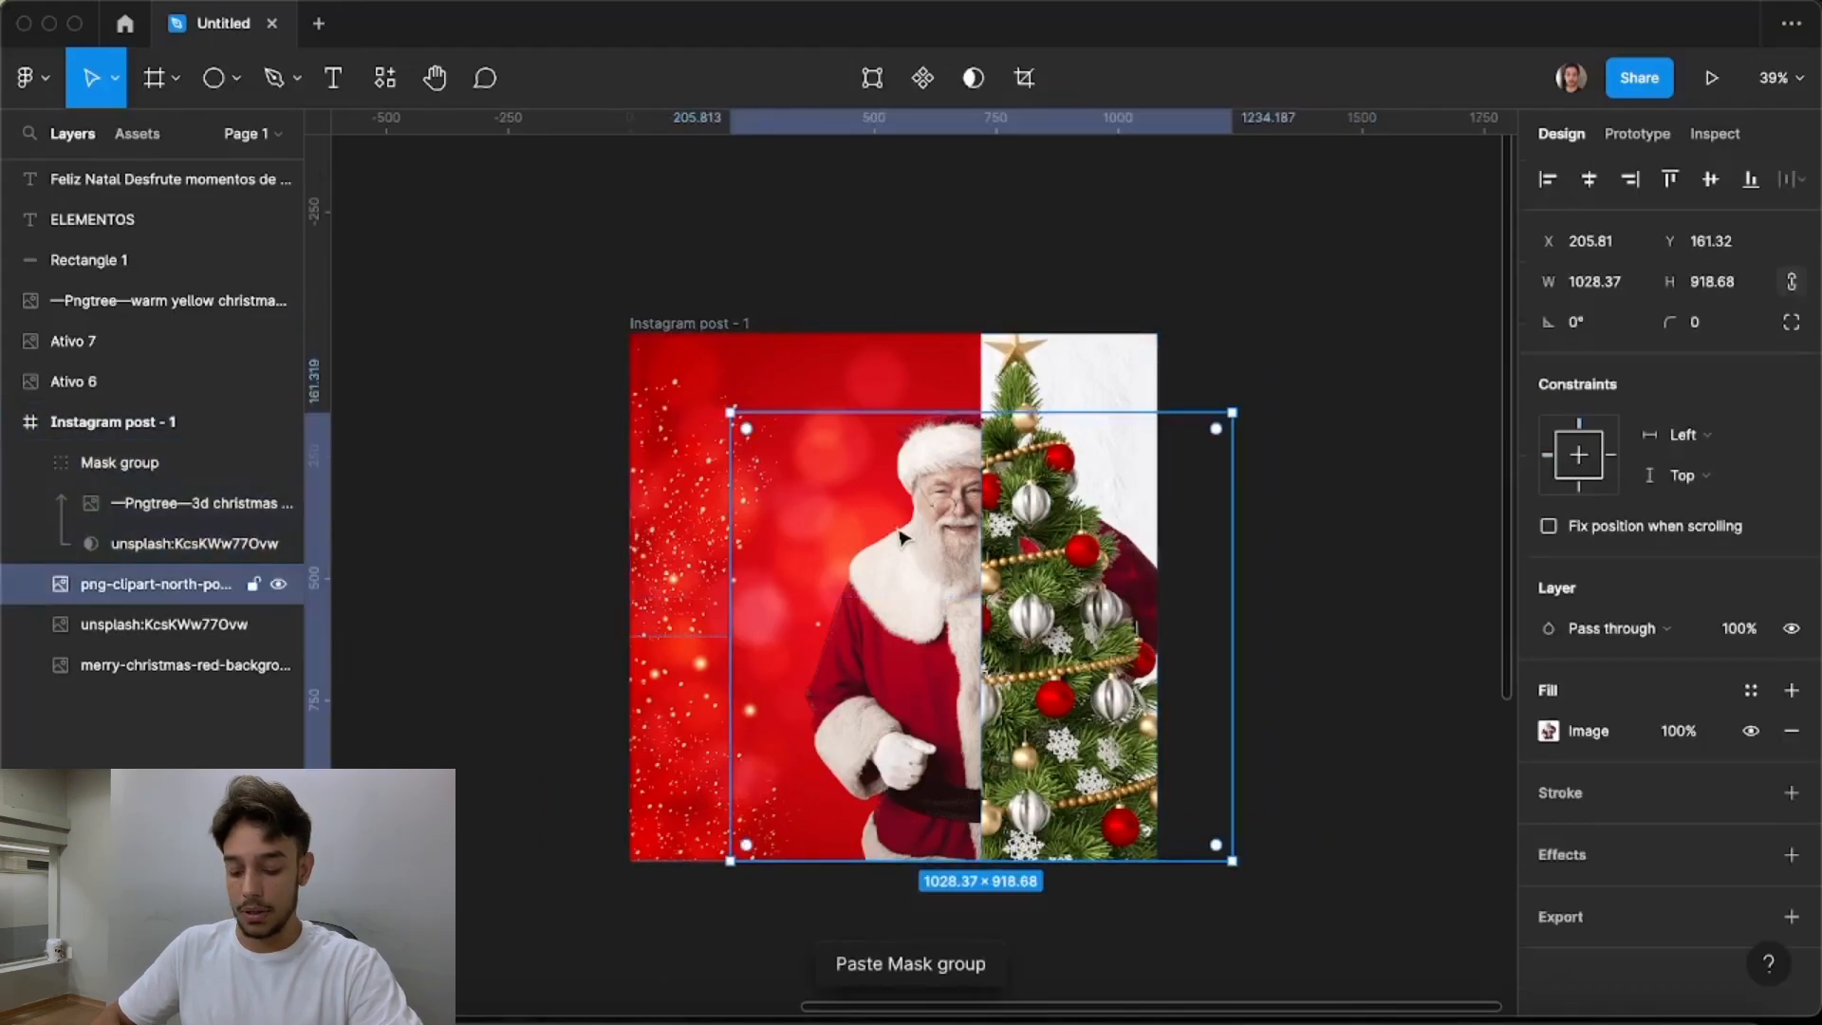
pyautogui.press('super+bracketright')
# Take the masked tree group out of the post frame and place it overlapping the post at about X 636, Y 42
pyautogui.click(1047, 374)
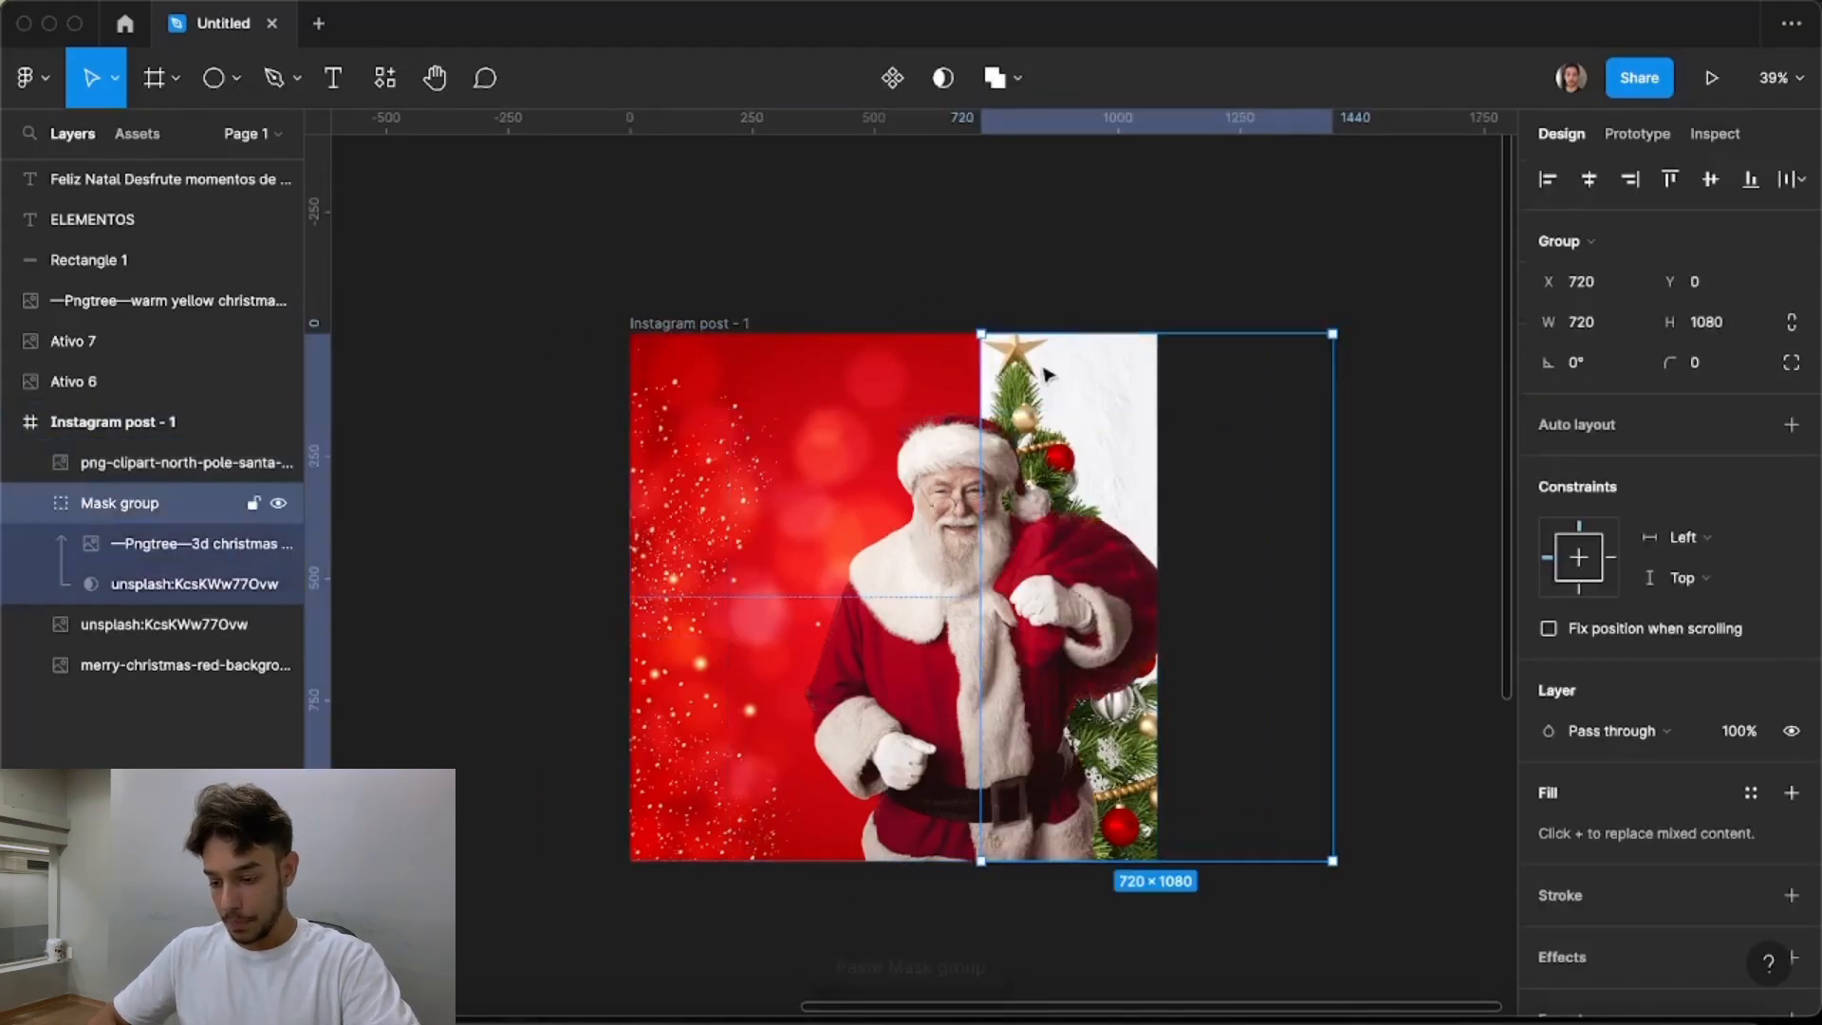
pyautogui.click(1036, 313)
pyautogui.click(1060, 379)
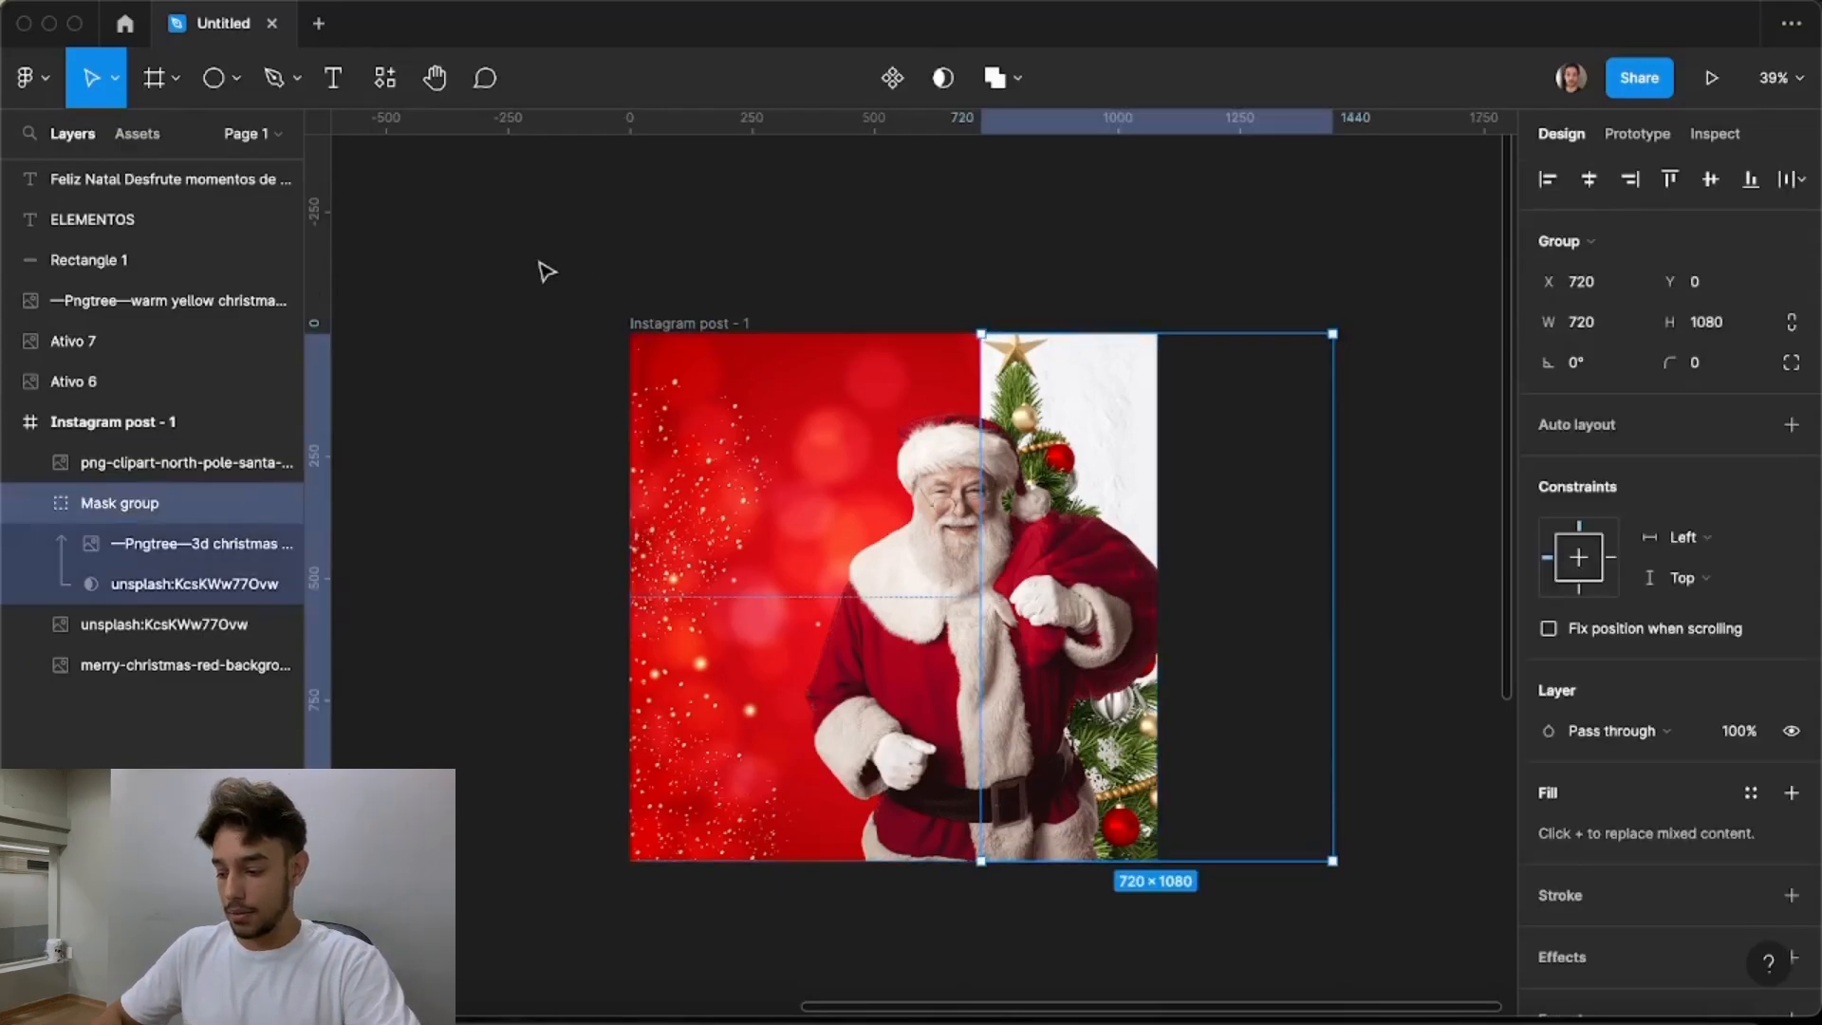
pyautogui.scroll(-3, 1003, 428)
pyautogui.moveTo(1064, 407); pyautogui.dragTo(1219, 399)
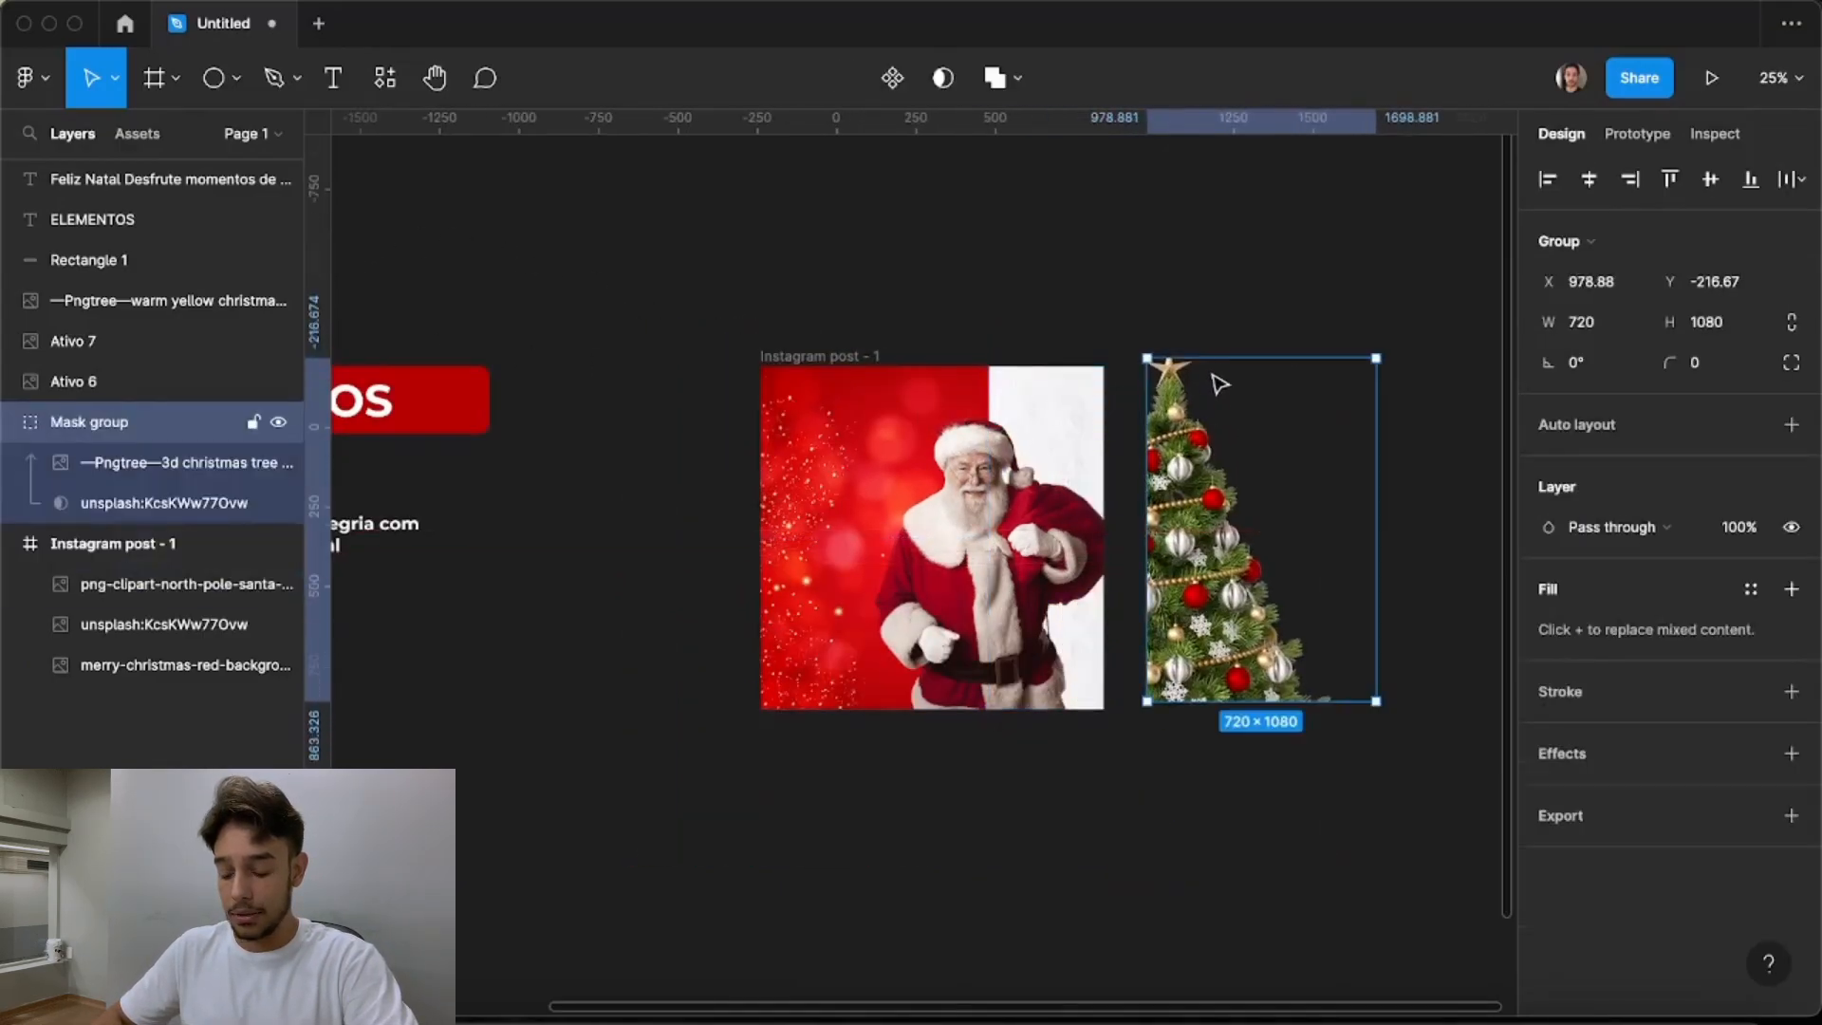
pyautogui.moveTo(1202, 505); pyautogui.dragTo(1116, 581)
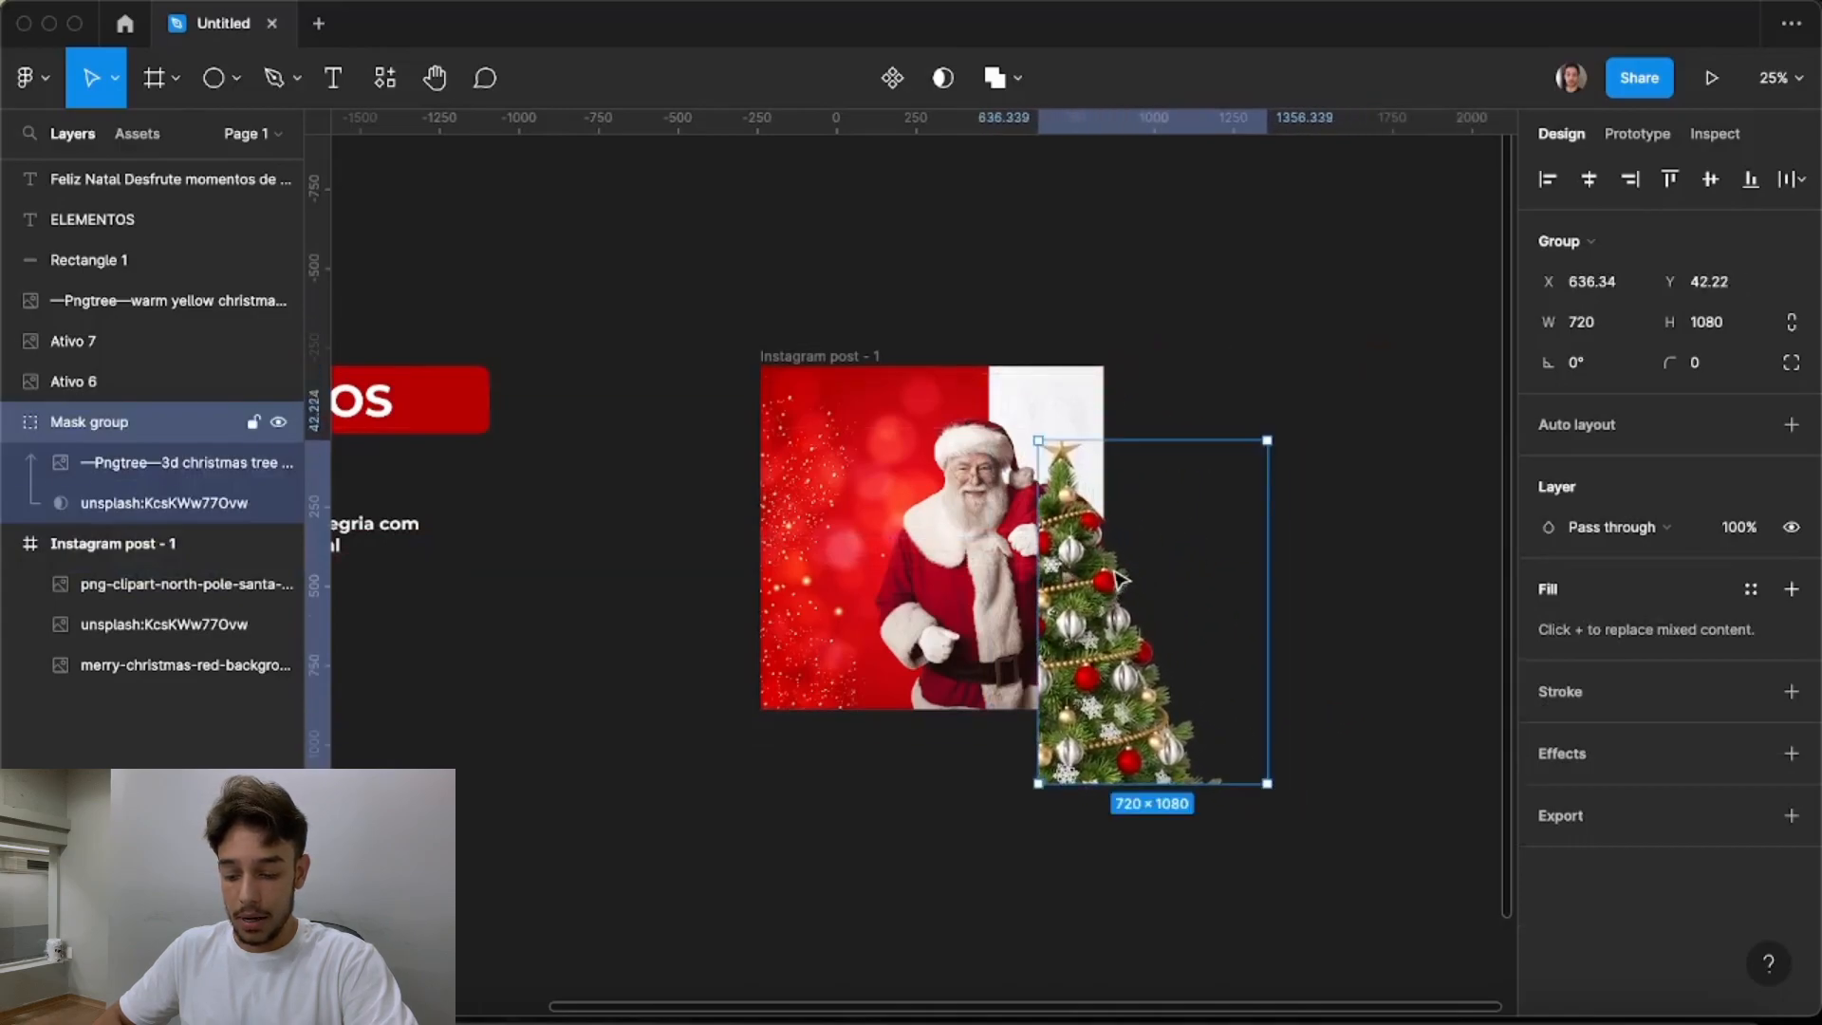
# Put the masked tree group back inside the post frame, ordered between Santa and the white texture
pyautogui.scroll(2, 1115, 570)
pyautogui.moveTo(87, 421); pyautogui.dragTo(133, 577)
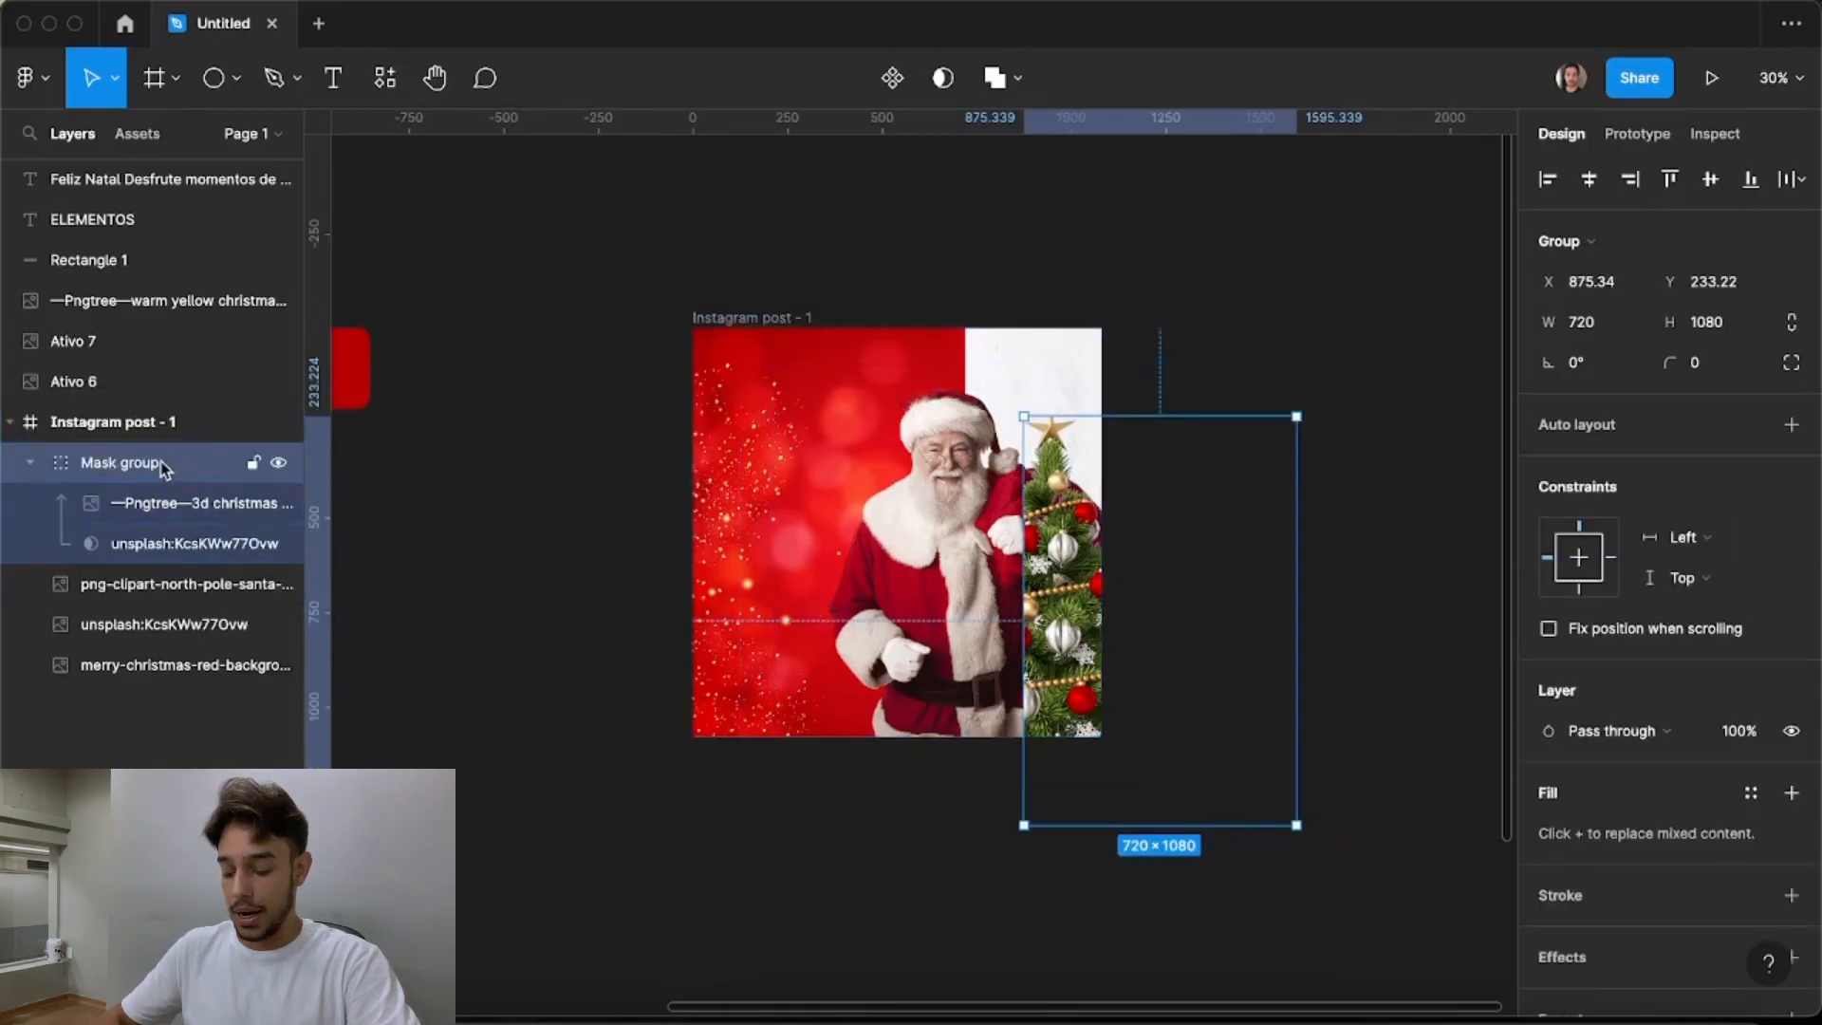
pyautogui.moveTo(144, 472); pyautogui.dragTo(155, 650)
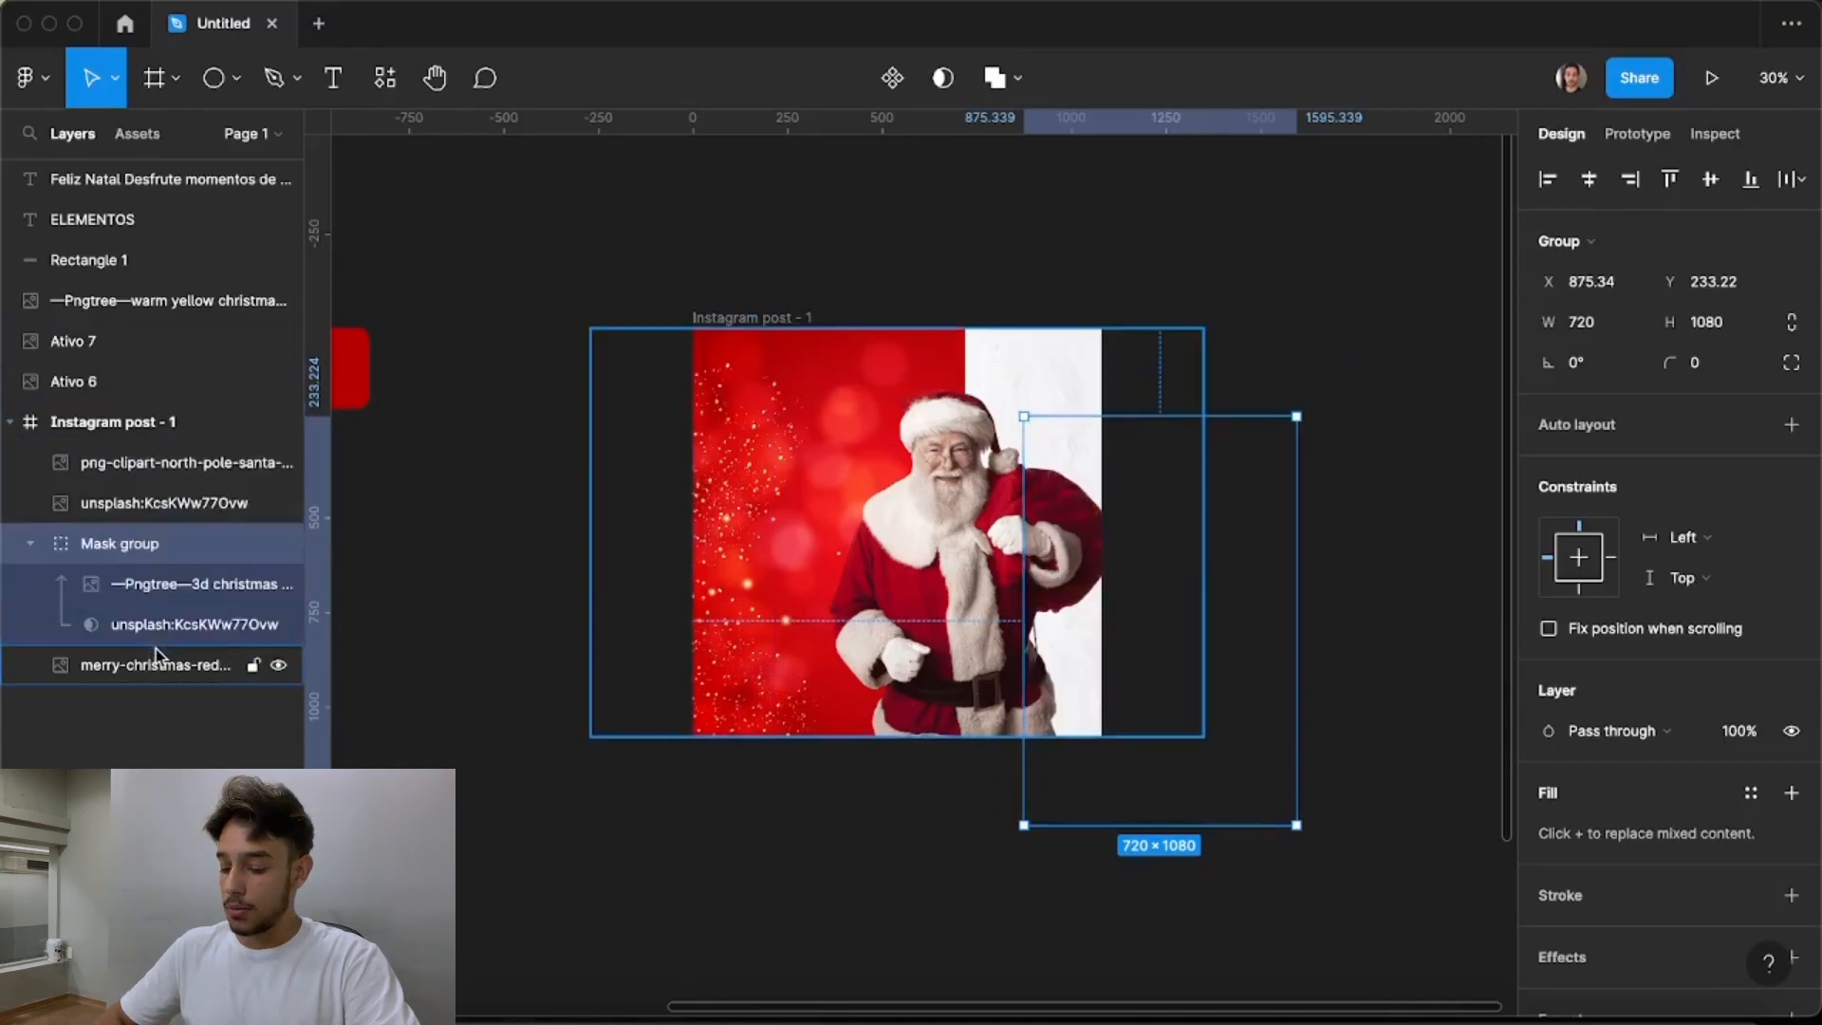
pyautogui.moveTo(133, 543); pyautogui.dragTo(143, 479)
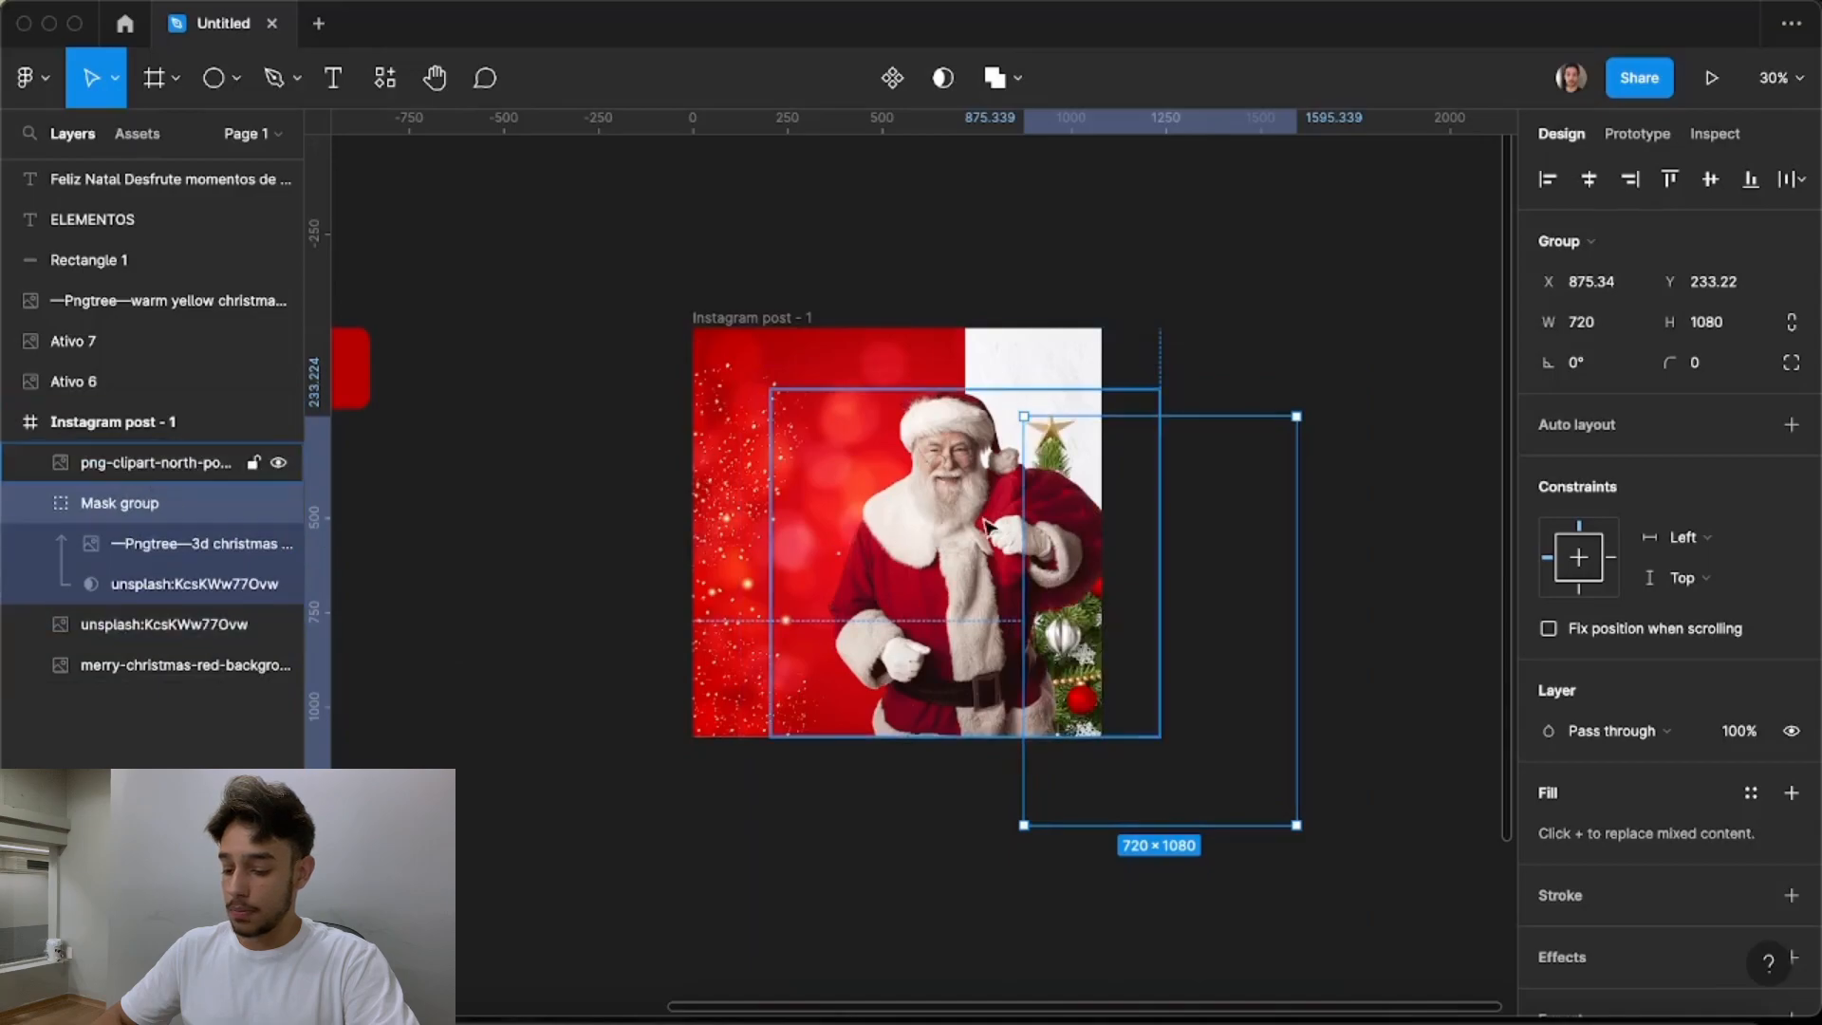
# Reposition the masked tree group behind Santa at X 720, Y 0, flush with the white texture's inner and upper edges
pyautogui.scroll(3, 984, 525)
pyautogui.moveTo(1209, 708); pyautogui.dragTo(1132, 579)
pyautogui.scroll(3, 1004, 271)
pyautogui.moveTo(1003, 271); pyautogui.dragTo(1008, 169)
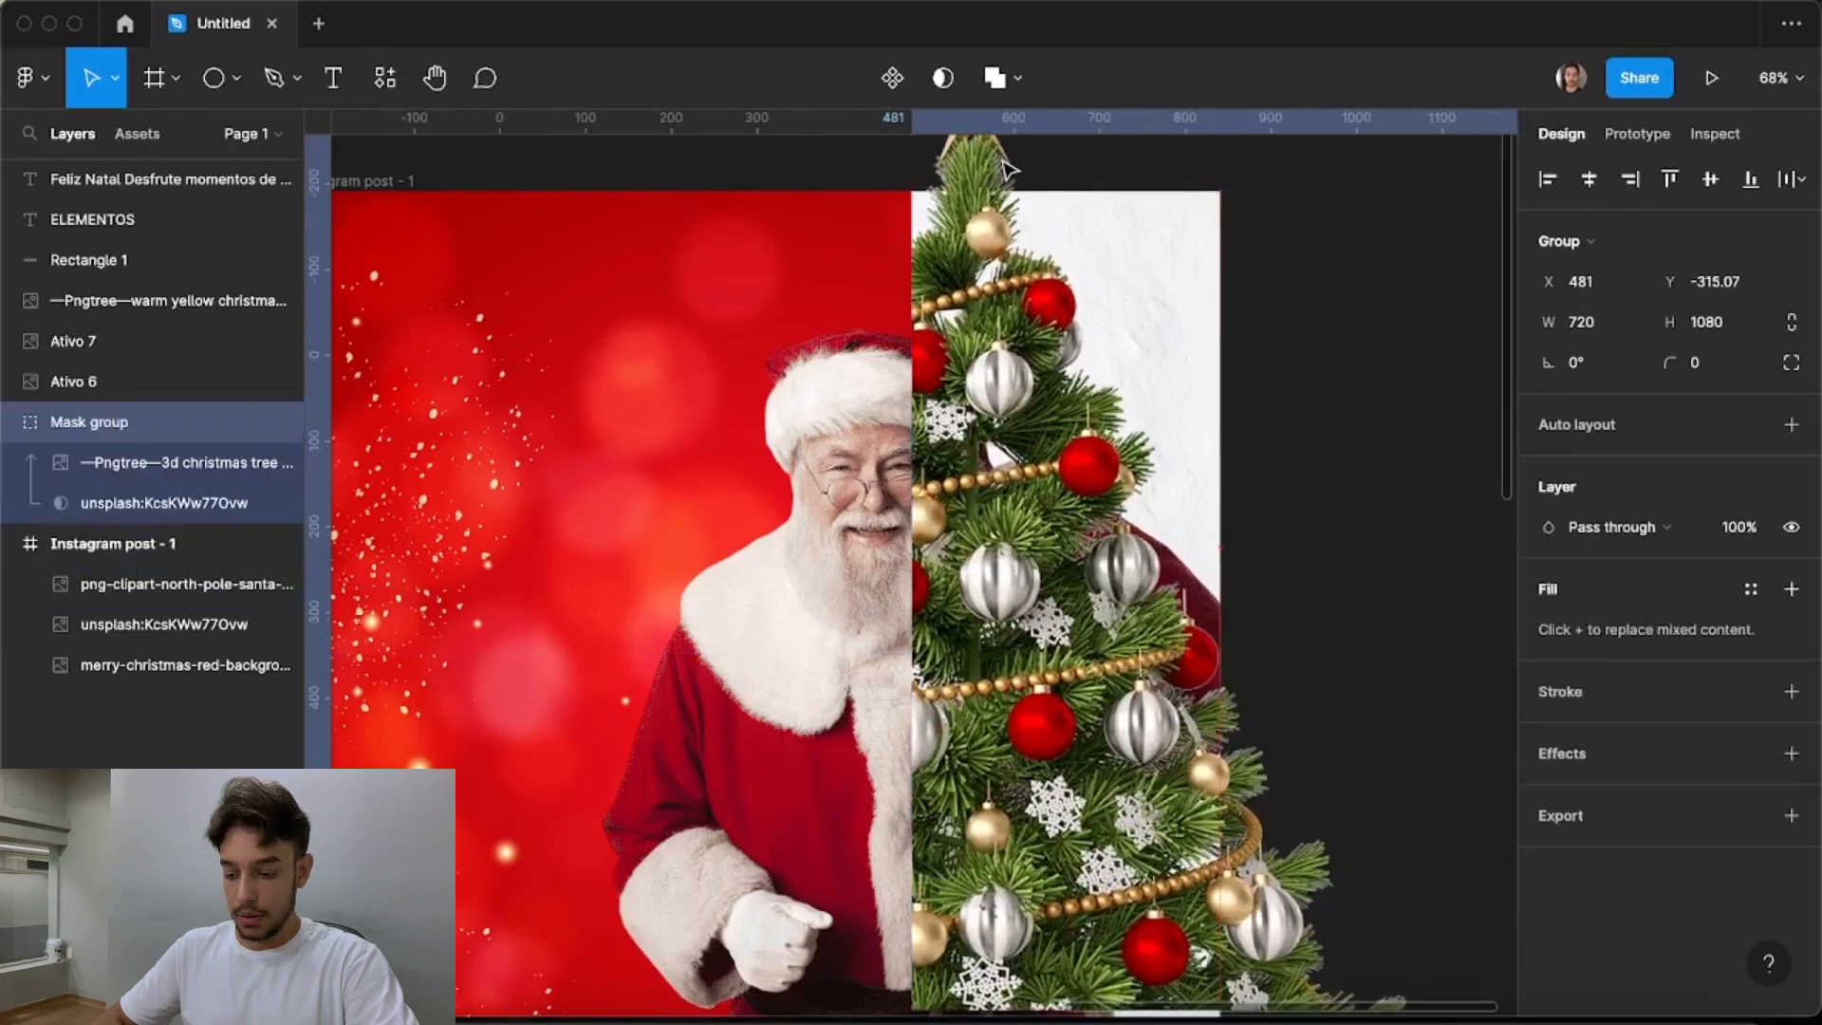
pyautogui.scroll(-5, 1008, 169)
pyautogui.moveTo(1076, 313); pyautogui.dragTo(1075, 404)
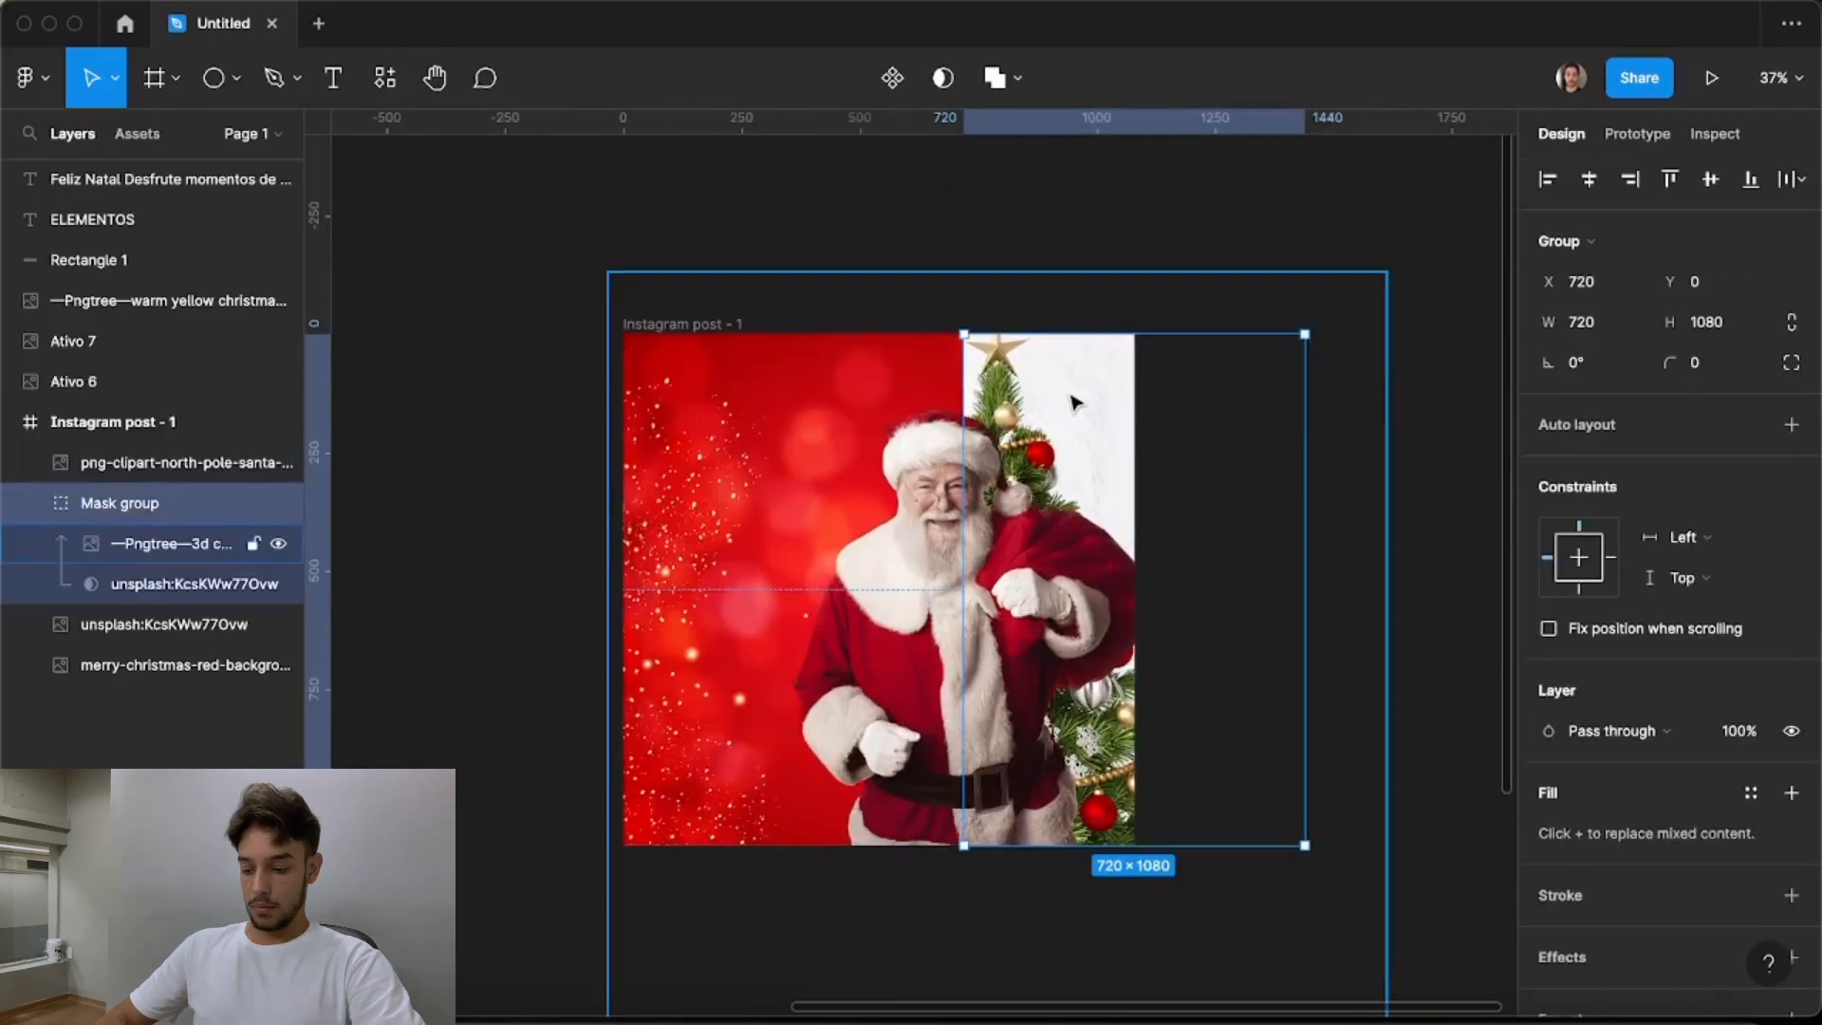
# Raise the masked tree group to about Y -159 and align its side with the white texture's inner edge at X 720
pyautogui.scroll(5, 1075, 403)
pyautogui.scroll(-5, 1063, 446)
pyautogui.moveTo(1062, 667); pyautogui.dragTo(1084, 598)
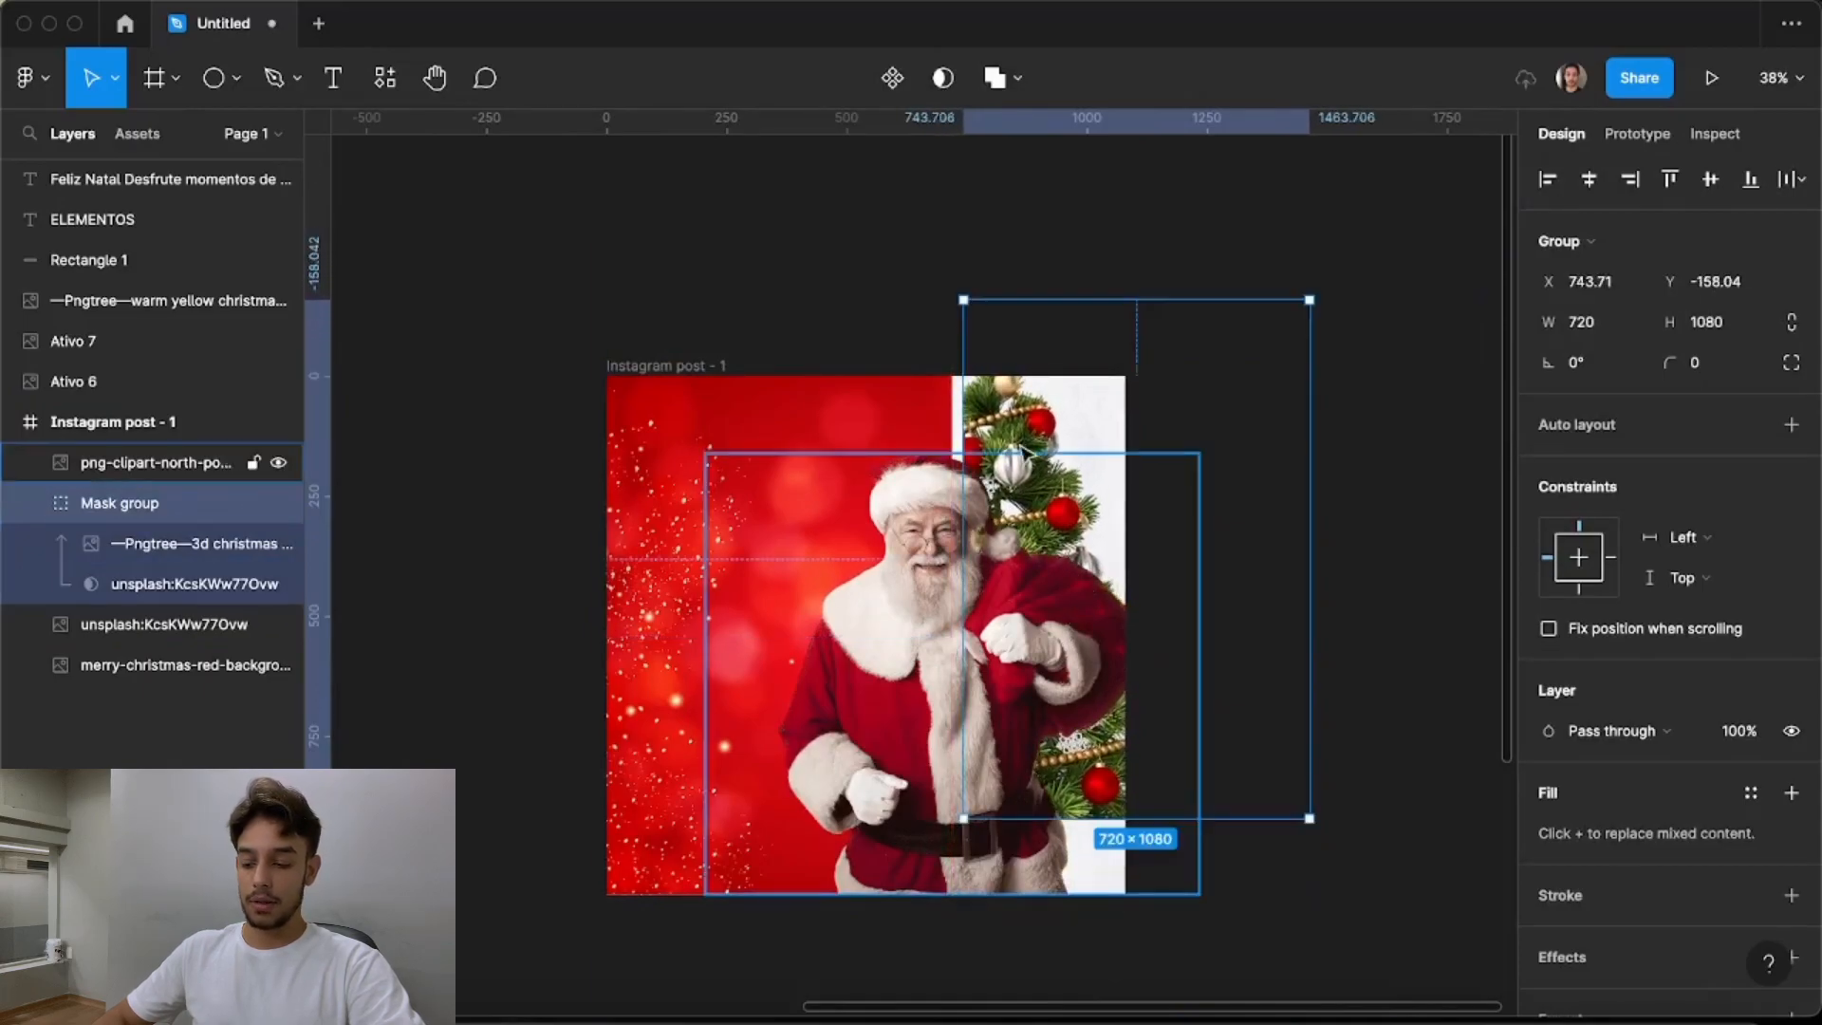
pyautogui.scroll(3, 1036, 465)
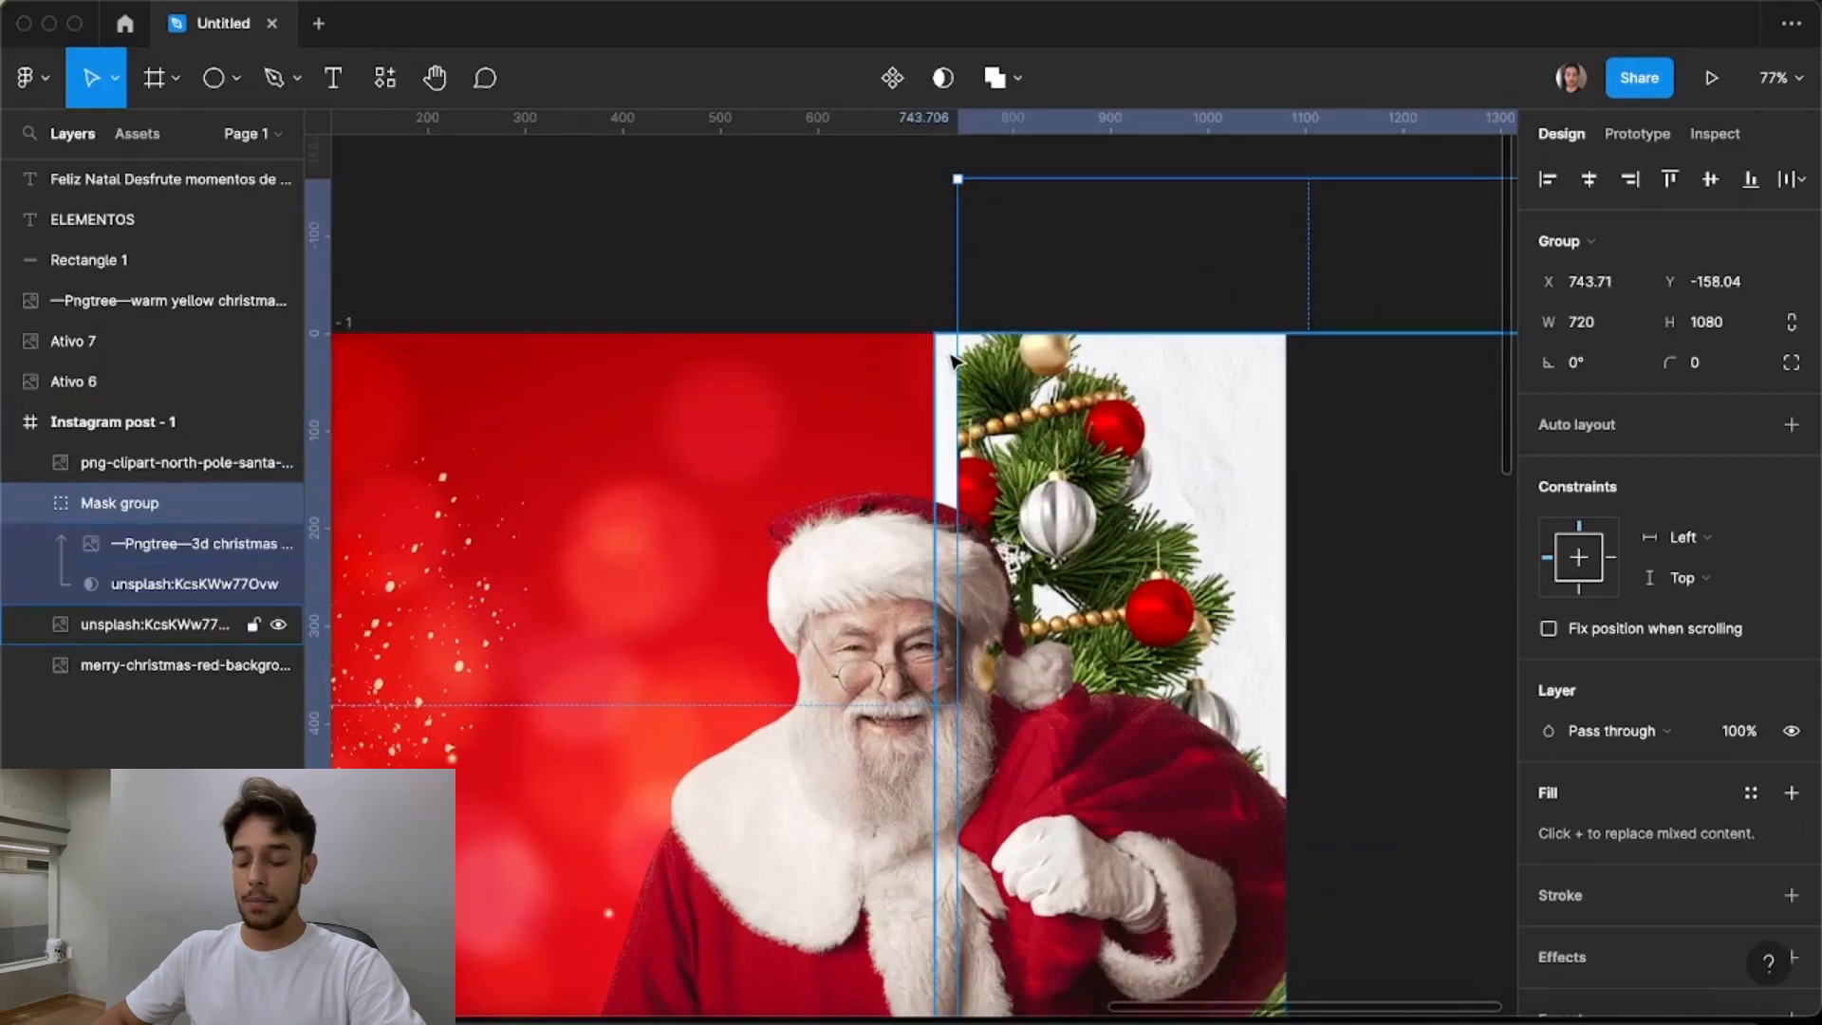
pyautogui.click(947, 376)
pyautogui.scroll(3, 946, 379)
pyautogui.click(1039, 467)
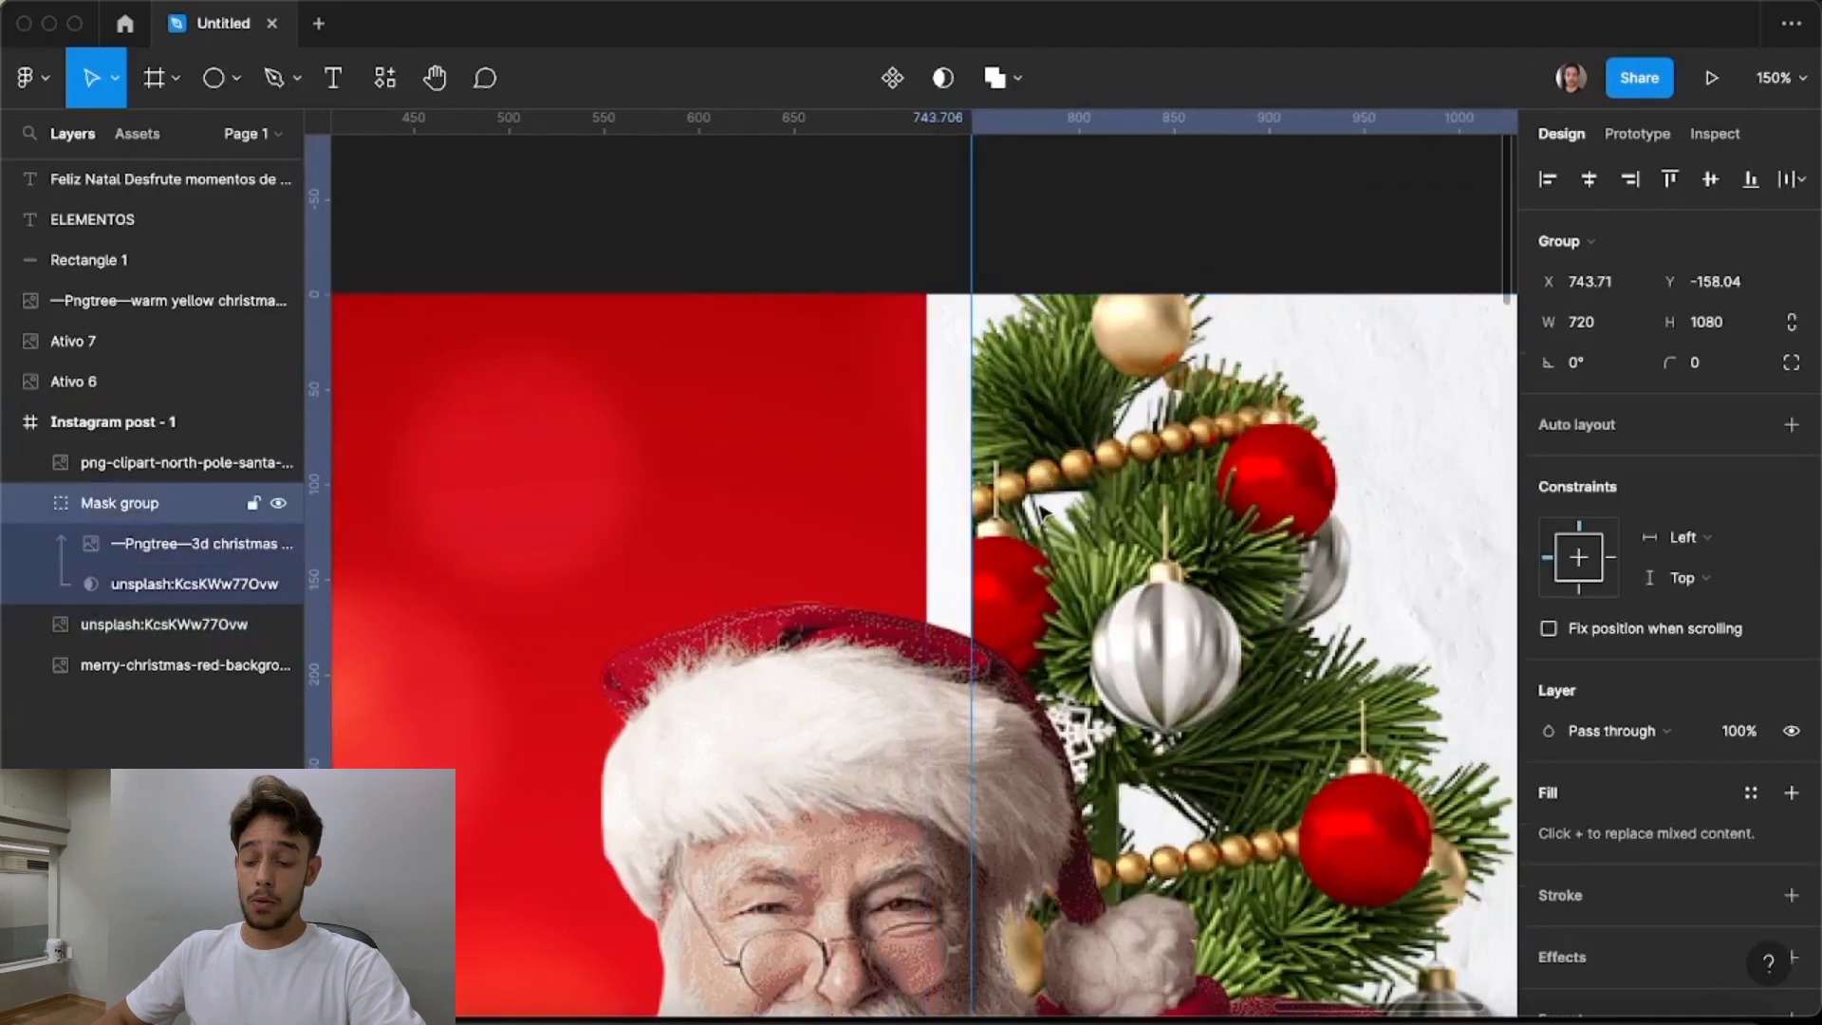
pyautogui.moveTo(1068, 513); pyautogui.dragTo(1023, 513)
pyautogui.scroll(-3, 1020, 507)
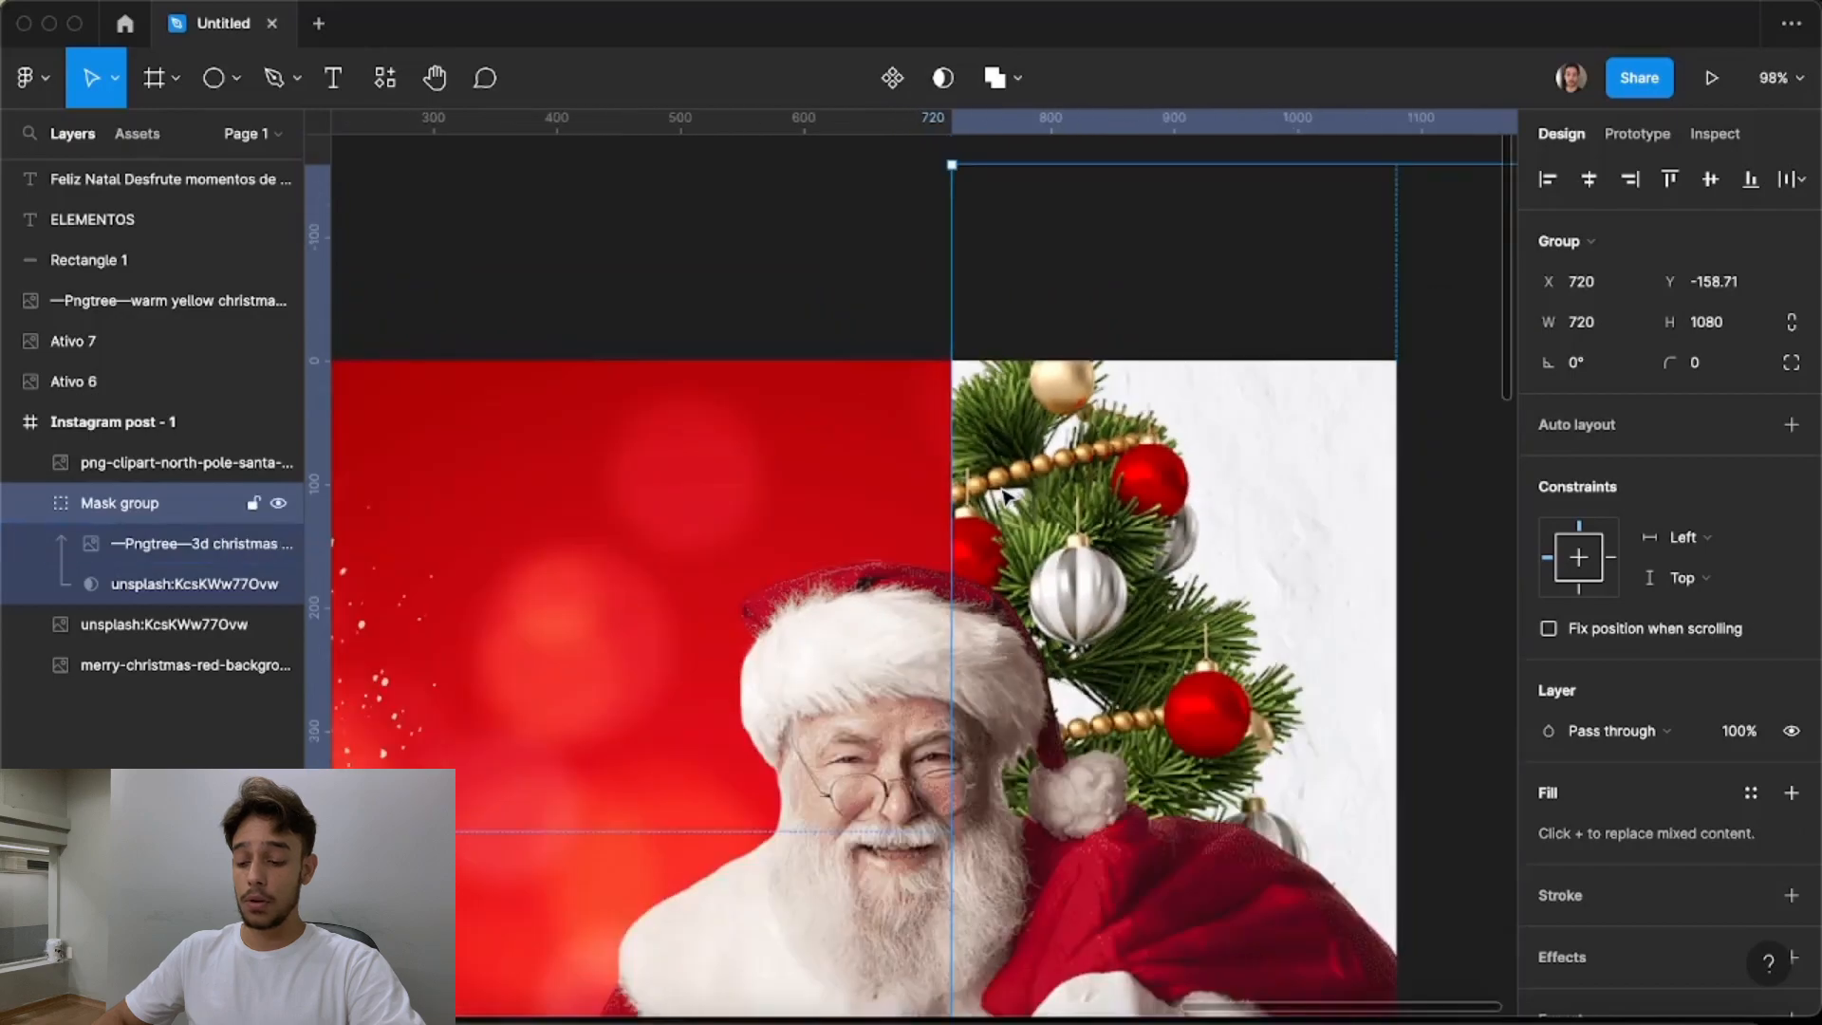
# Enlarge the masked tree group proportionally to about 826 × 1239 so it reaches the post's lower edge
pyautogui.scroll(-6, 942, 496)
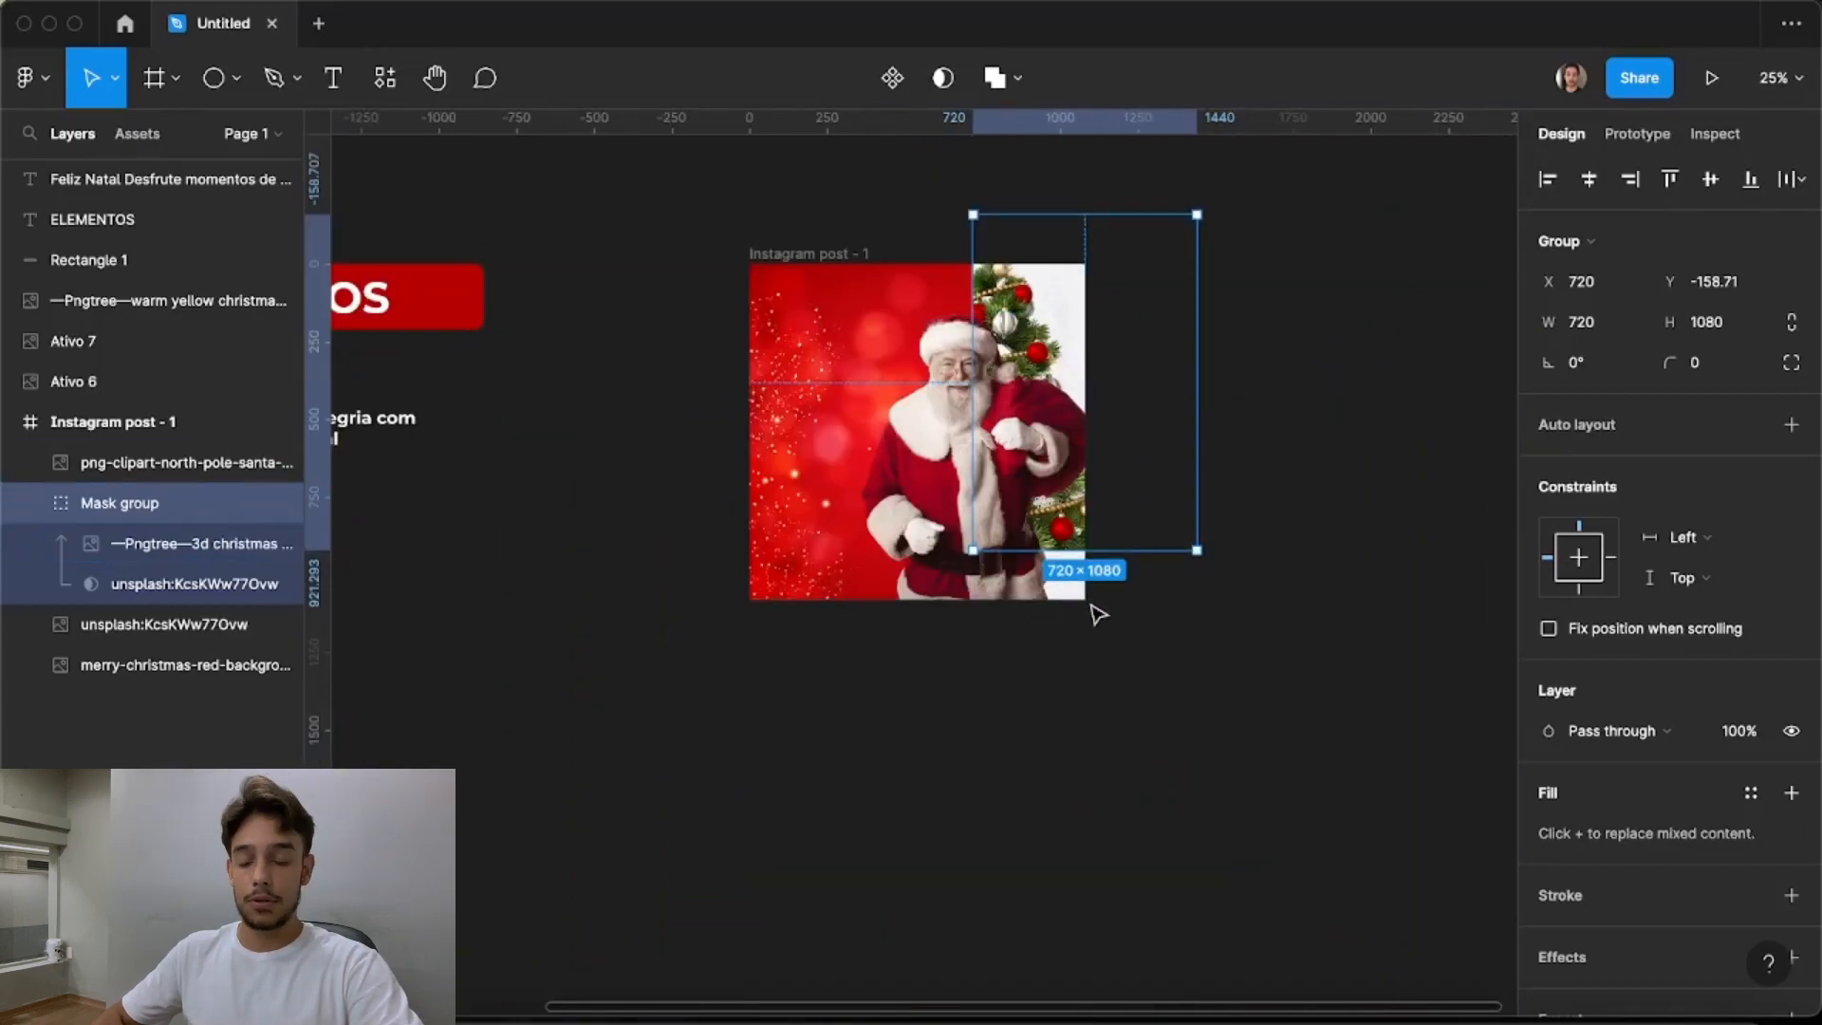
pyautogui.moveTo(1139, 548); pyautogui.dragTo(1153, 602)
pyautogui.scroll(2, 1011, 344)
pyautogui.moveTo(992, 337); pyautogui.dragTo(1008, 337)
pyautogui.scroll(2, 1008, 337)
pyautogui.scroll(3, 1006, 323)
pyautogui.scroll(-1, 1191, 451)
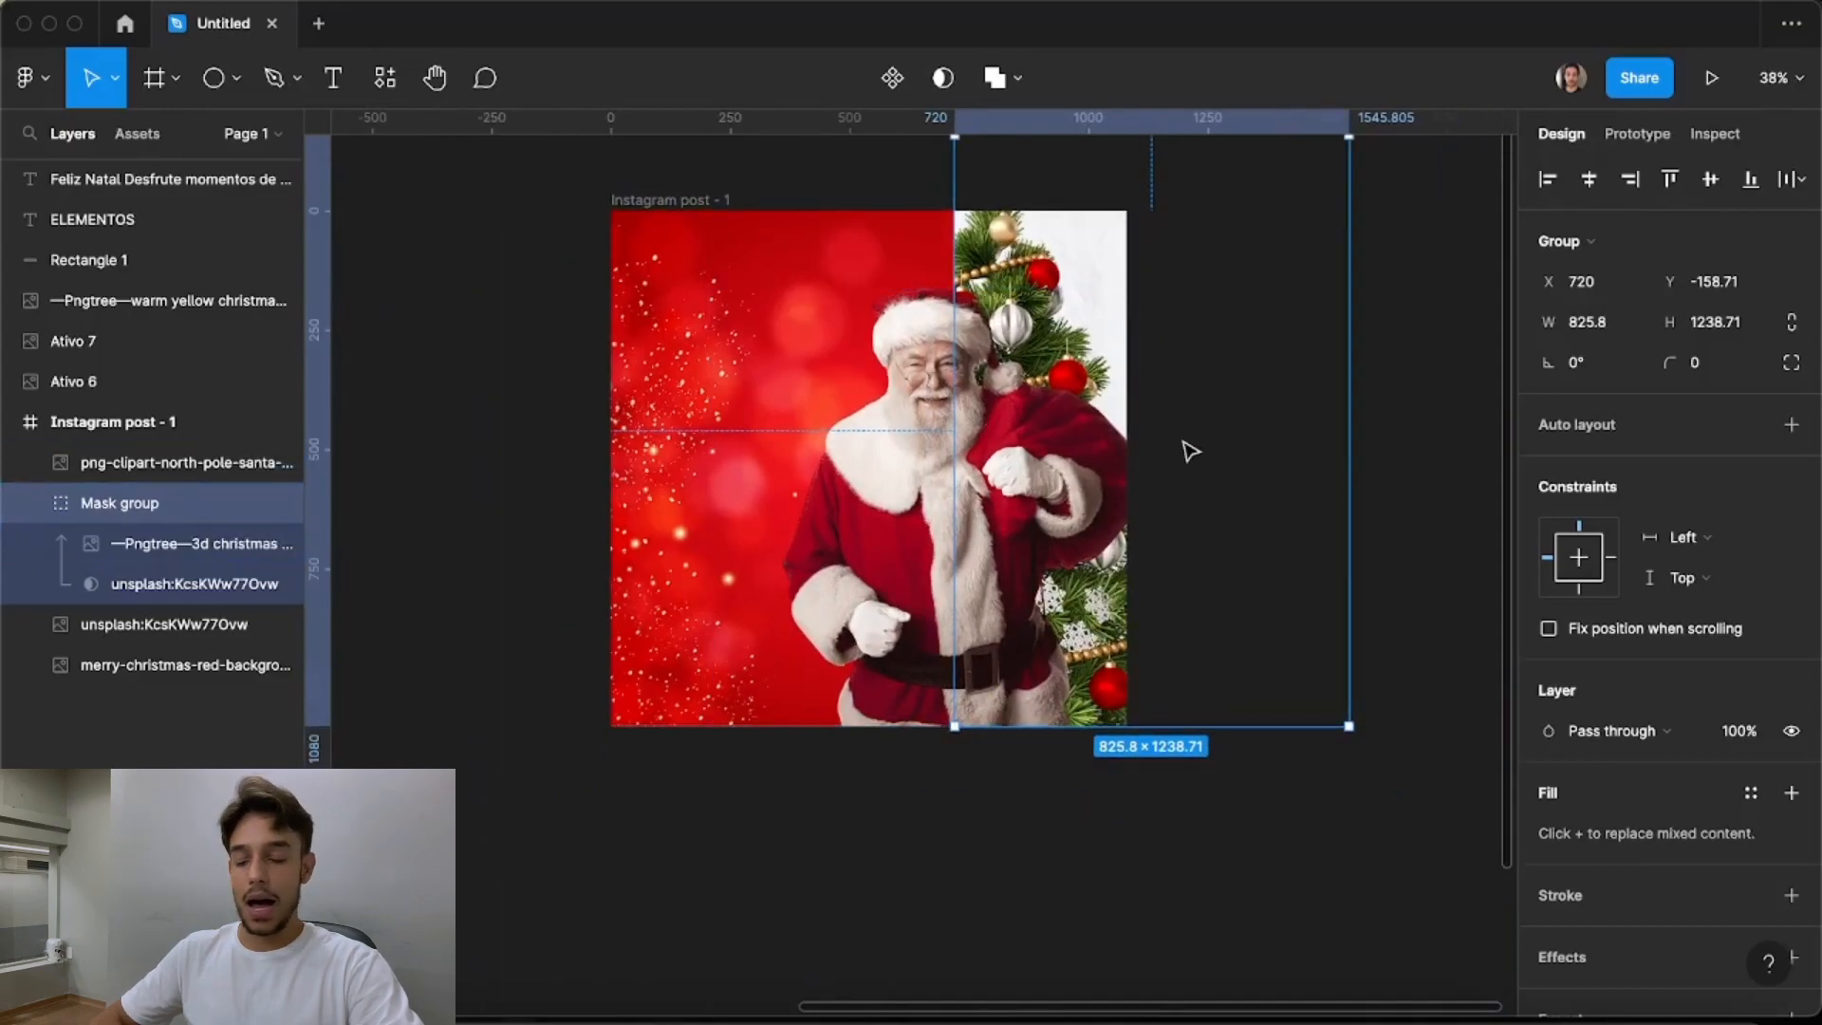
# Select the tree image inside the mask group and shift it to about X -196, Y -360, keeping the mask in place
pyautogui.click(130, 551)
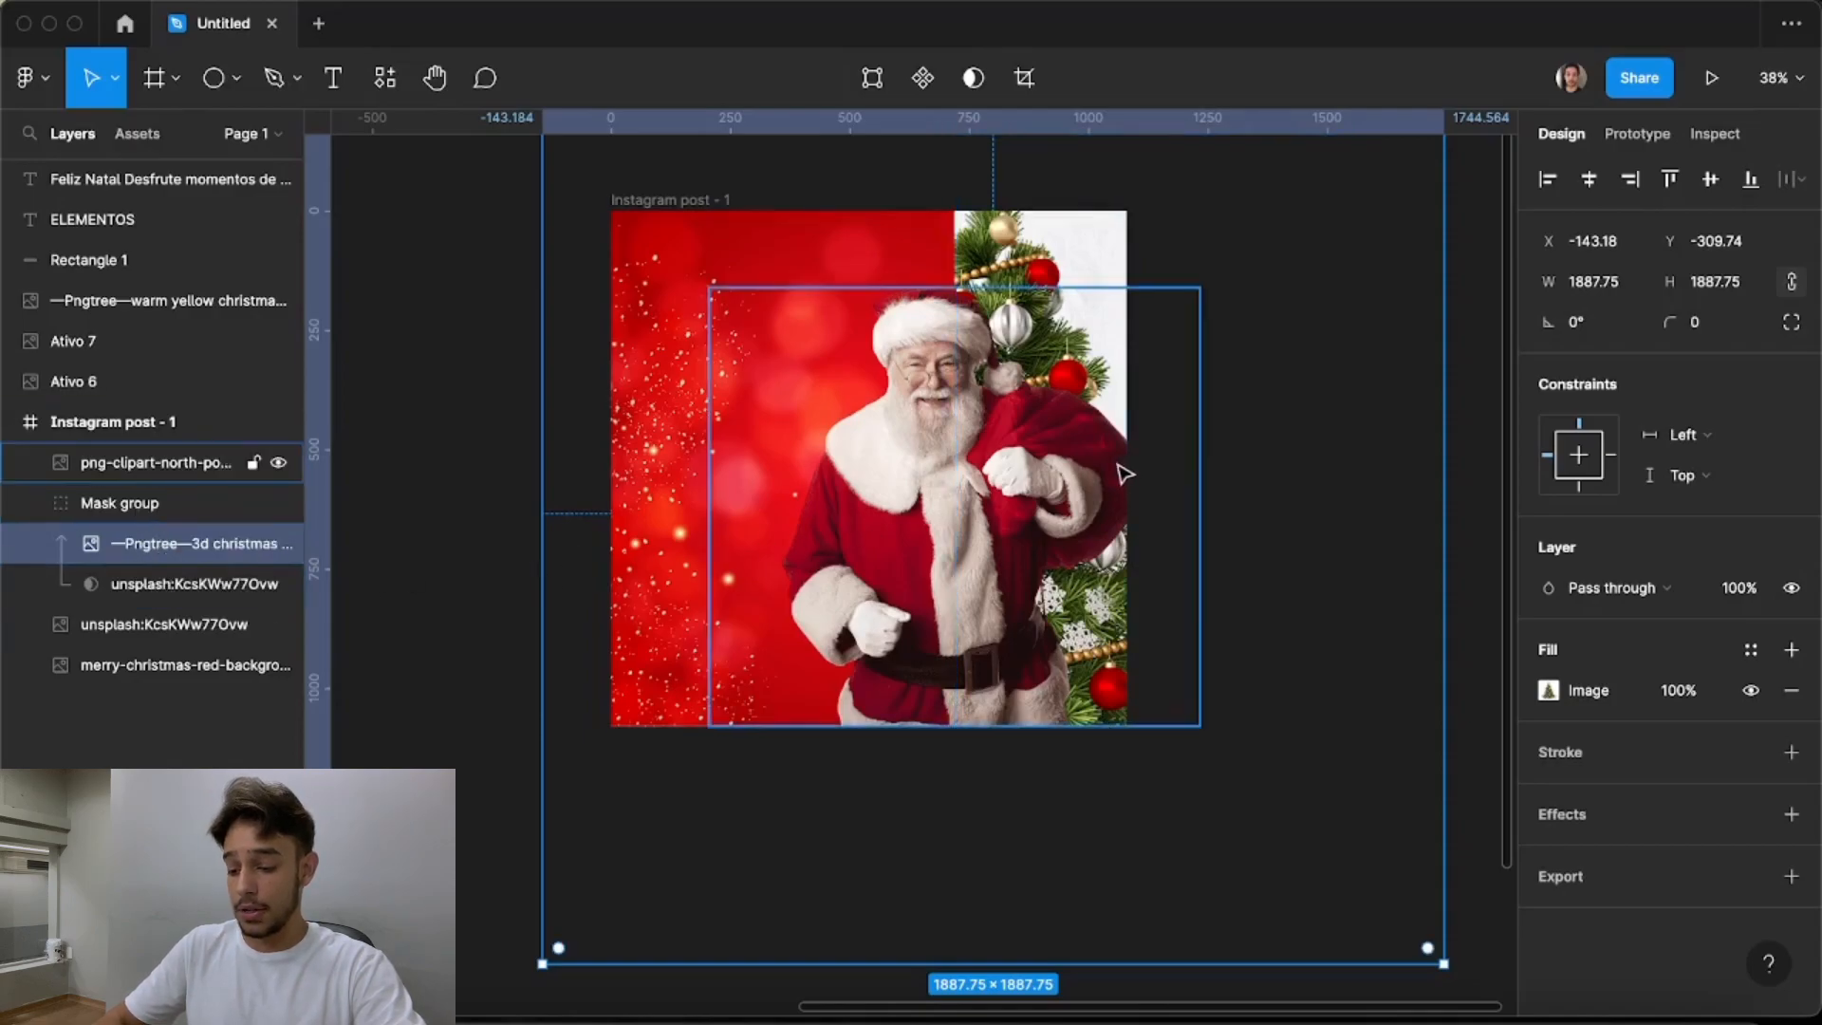
pyautogui.moveTo(1062, 265)
pyautogui.mouseDown()
pyautogui.moveTo(1176, 326)
pyautogui.moveTo(1269, 240)
pyautogui.moveTo(1012, 184)
pyautogui.moveTo(977, 289)
pyautogui.moveTo(1244, 276)
pyautogui.moveTo(1152, 199)
pyautogui.moveTo(1029, 248)
pyautogui.moveTo(1096, 320)
pyautogui.moveTo(1143, 333)
pyautogui.moveTo(1124, 271)
pyautogui.moveTo(1062, 260)
pyautogui.moveTo(1059, 243)
pyautogui.mouseUp()
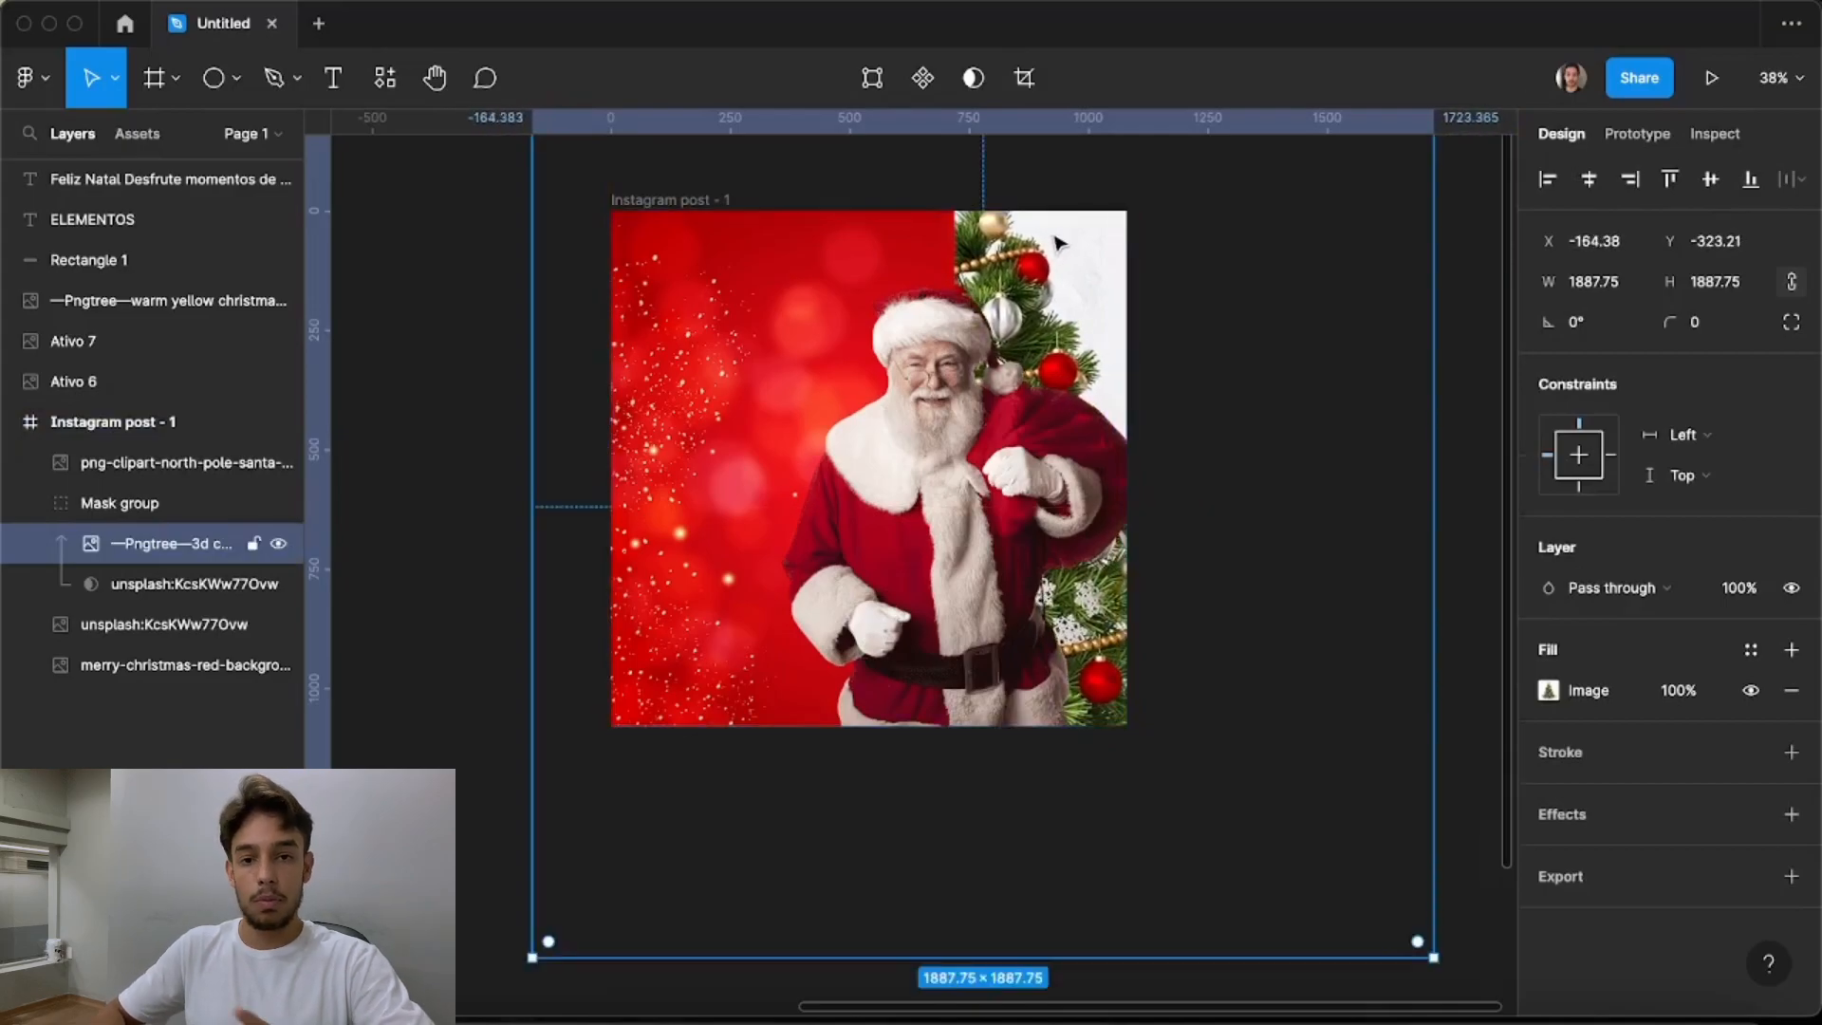
pyautogui.moveTo(1013, 269); pyautogui.dragTo(1010, 195)
pyautogui.press('super+z')
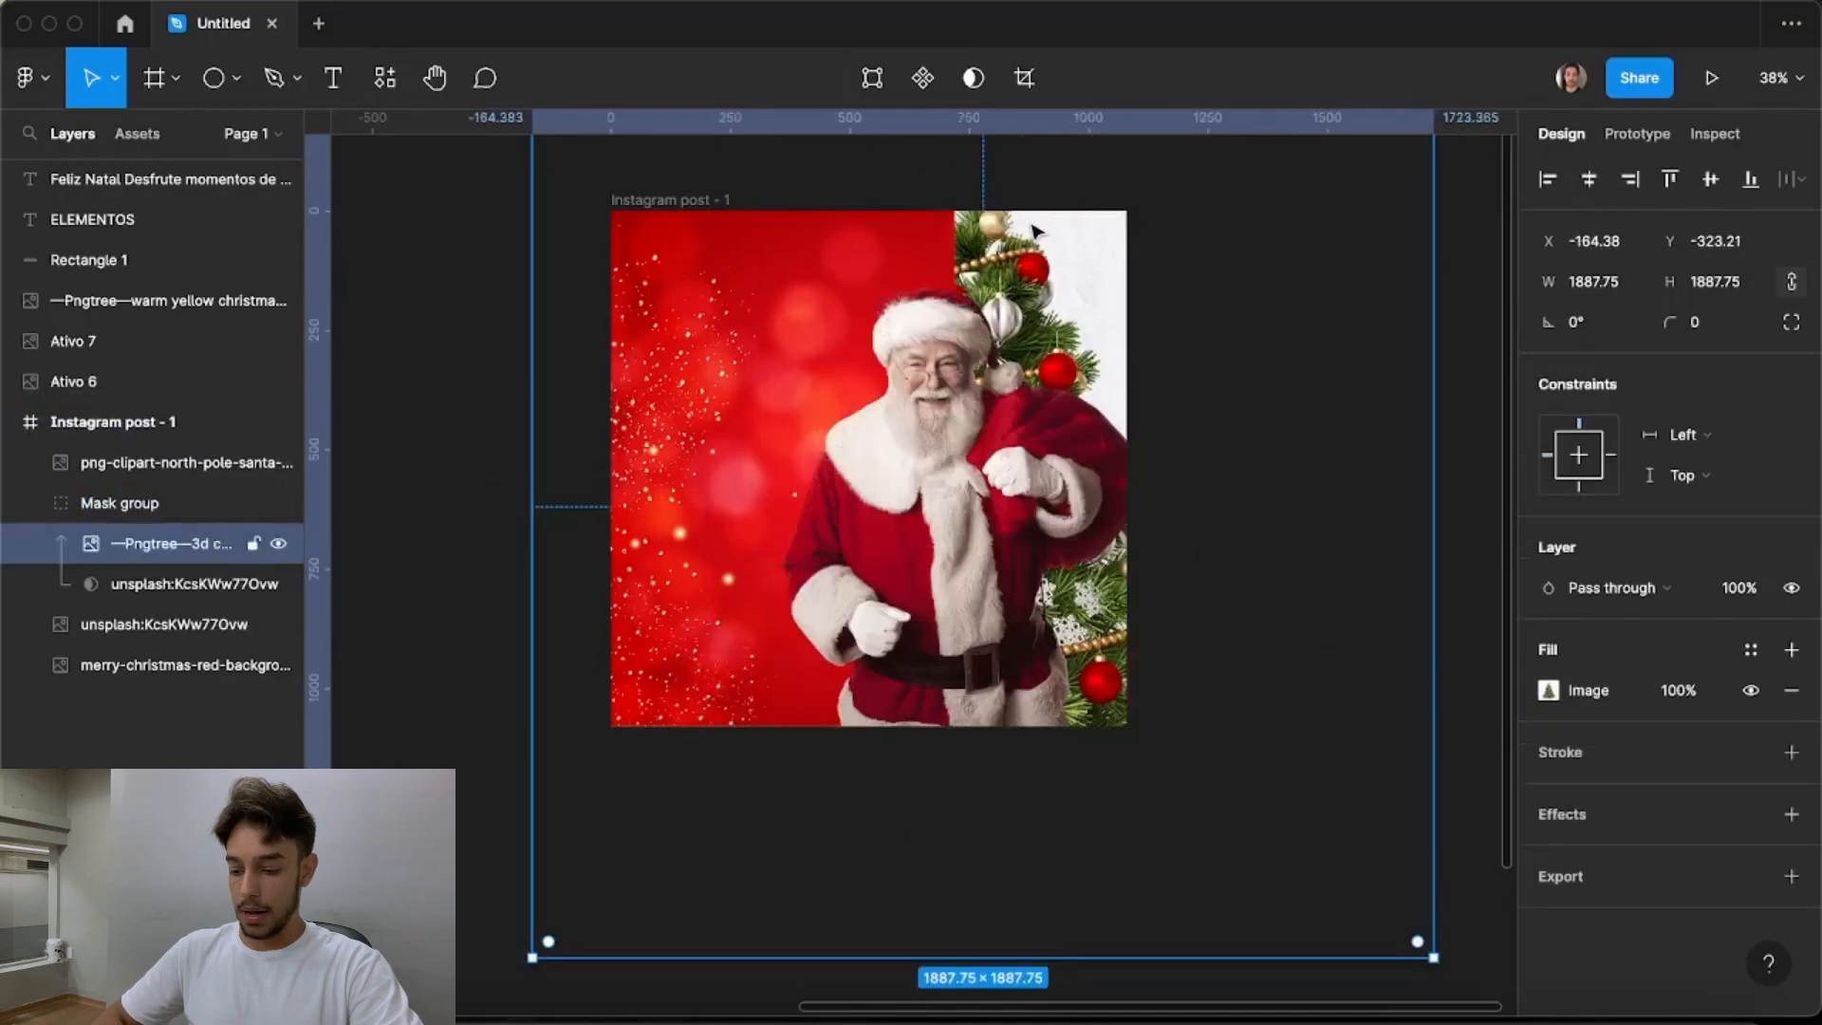
pyautogui.moveTo(1047, 322); pyautogui.dragTo(1019, 257)
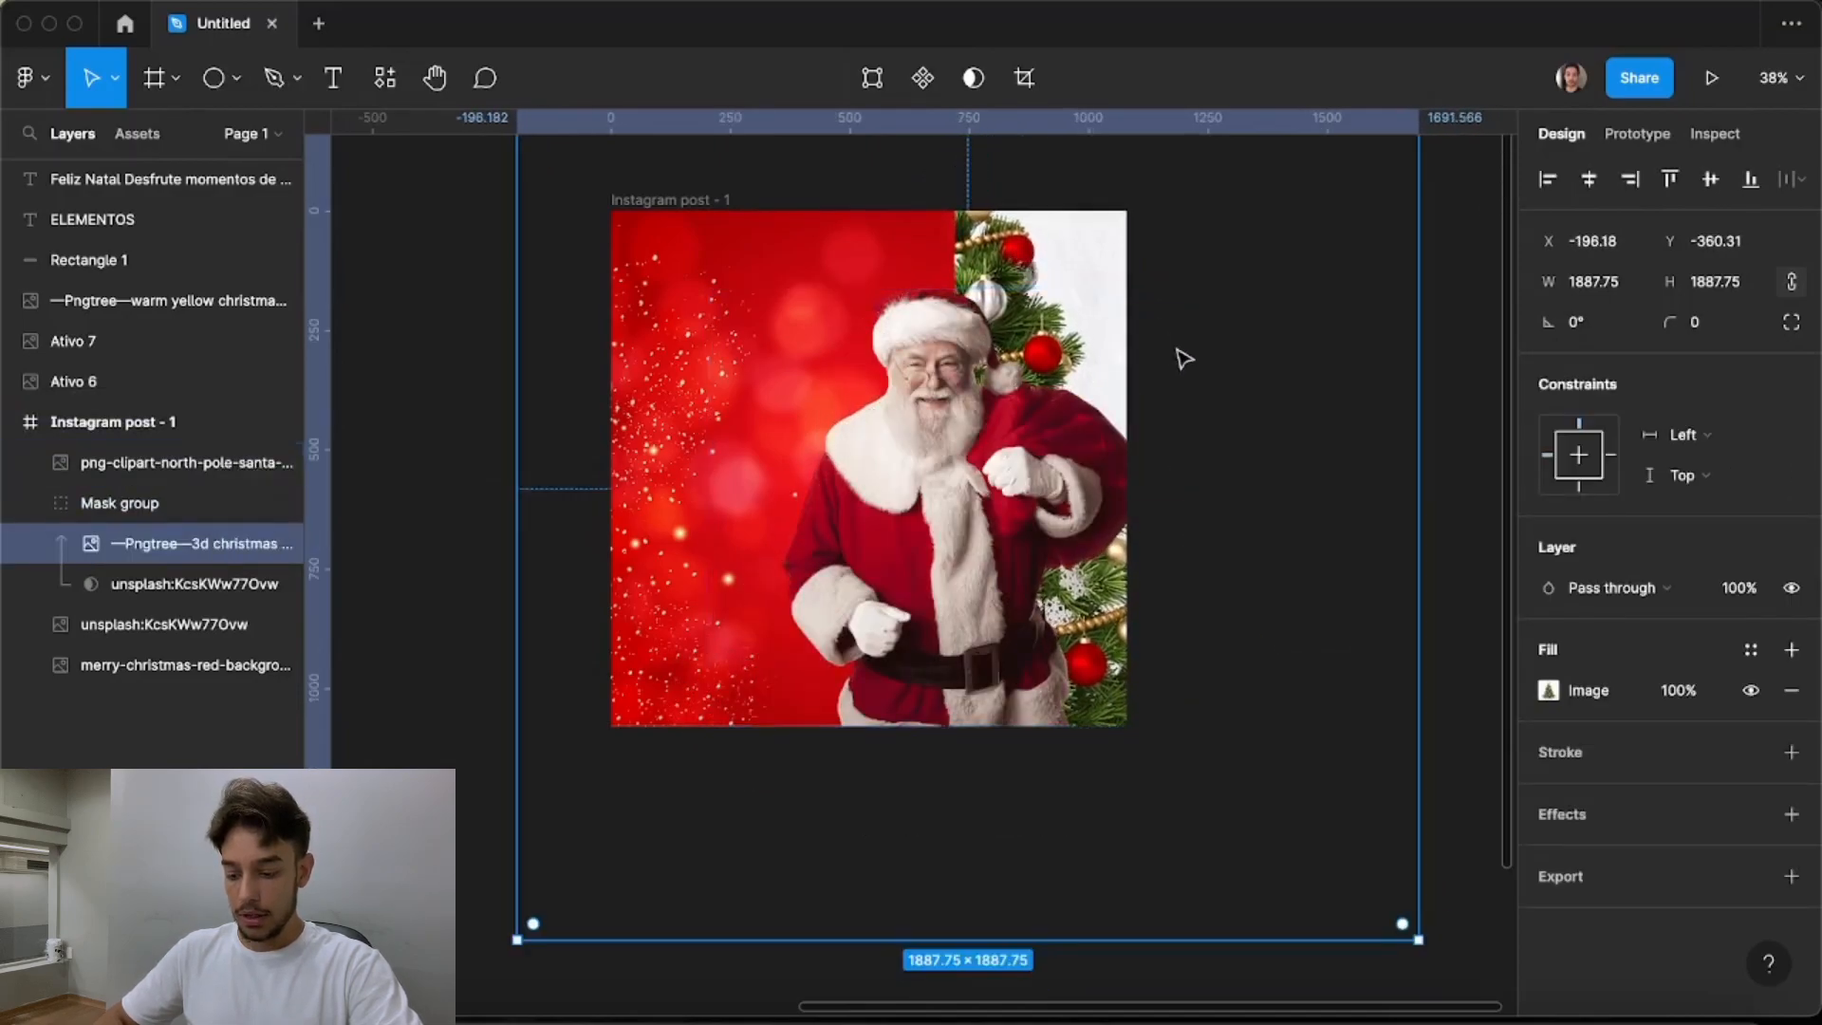
# Place the string lights across the upper part of the post at about X -146, Y -80, rotated to about 5.5°
pyautogui.scroll(-3, 1167, 351)
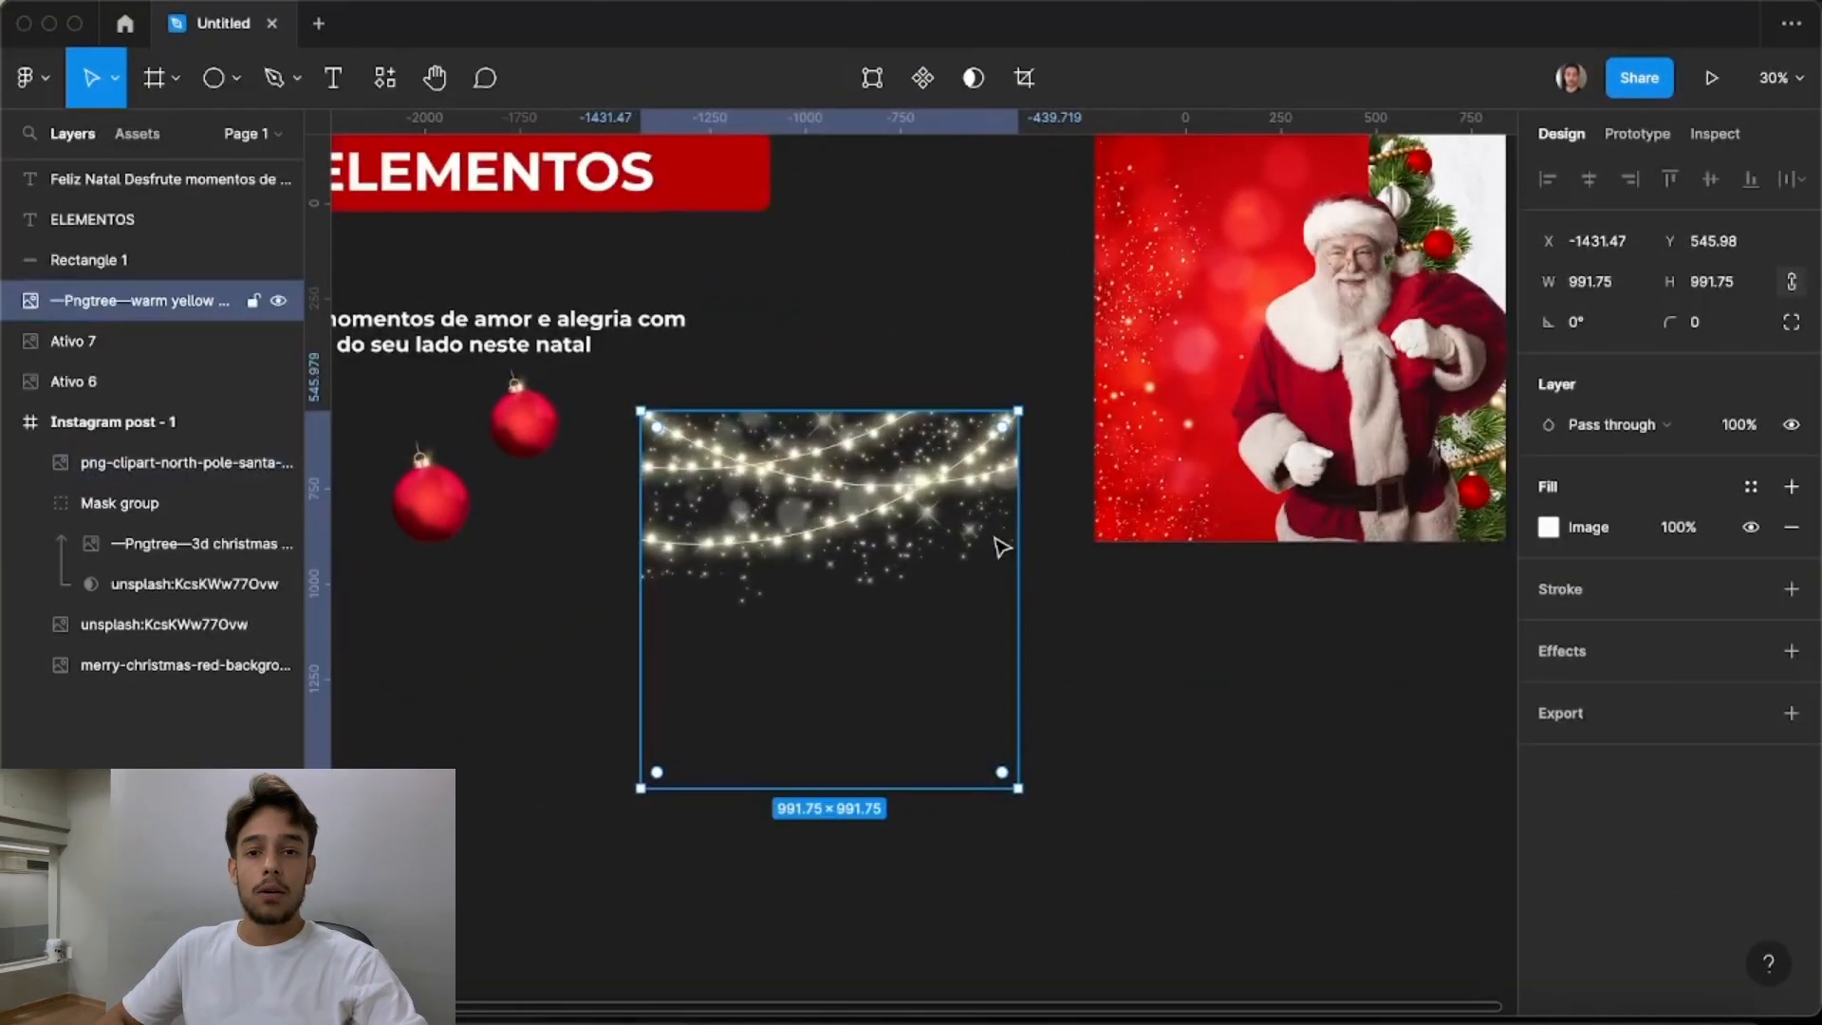
pyautogui.moveTo(795, 501); pyautogui.dragTo(1074, 312)
pyautogui.scroll(-4, 1073, 311)
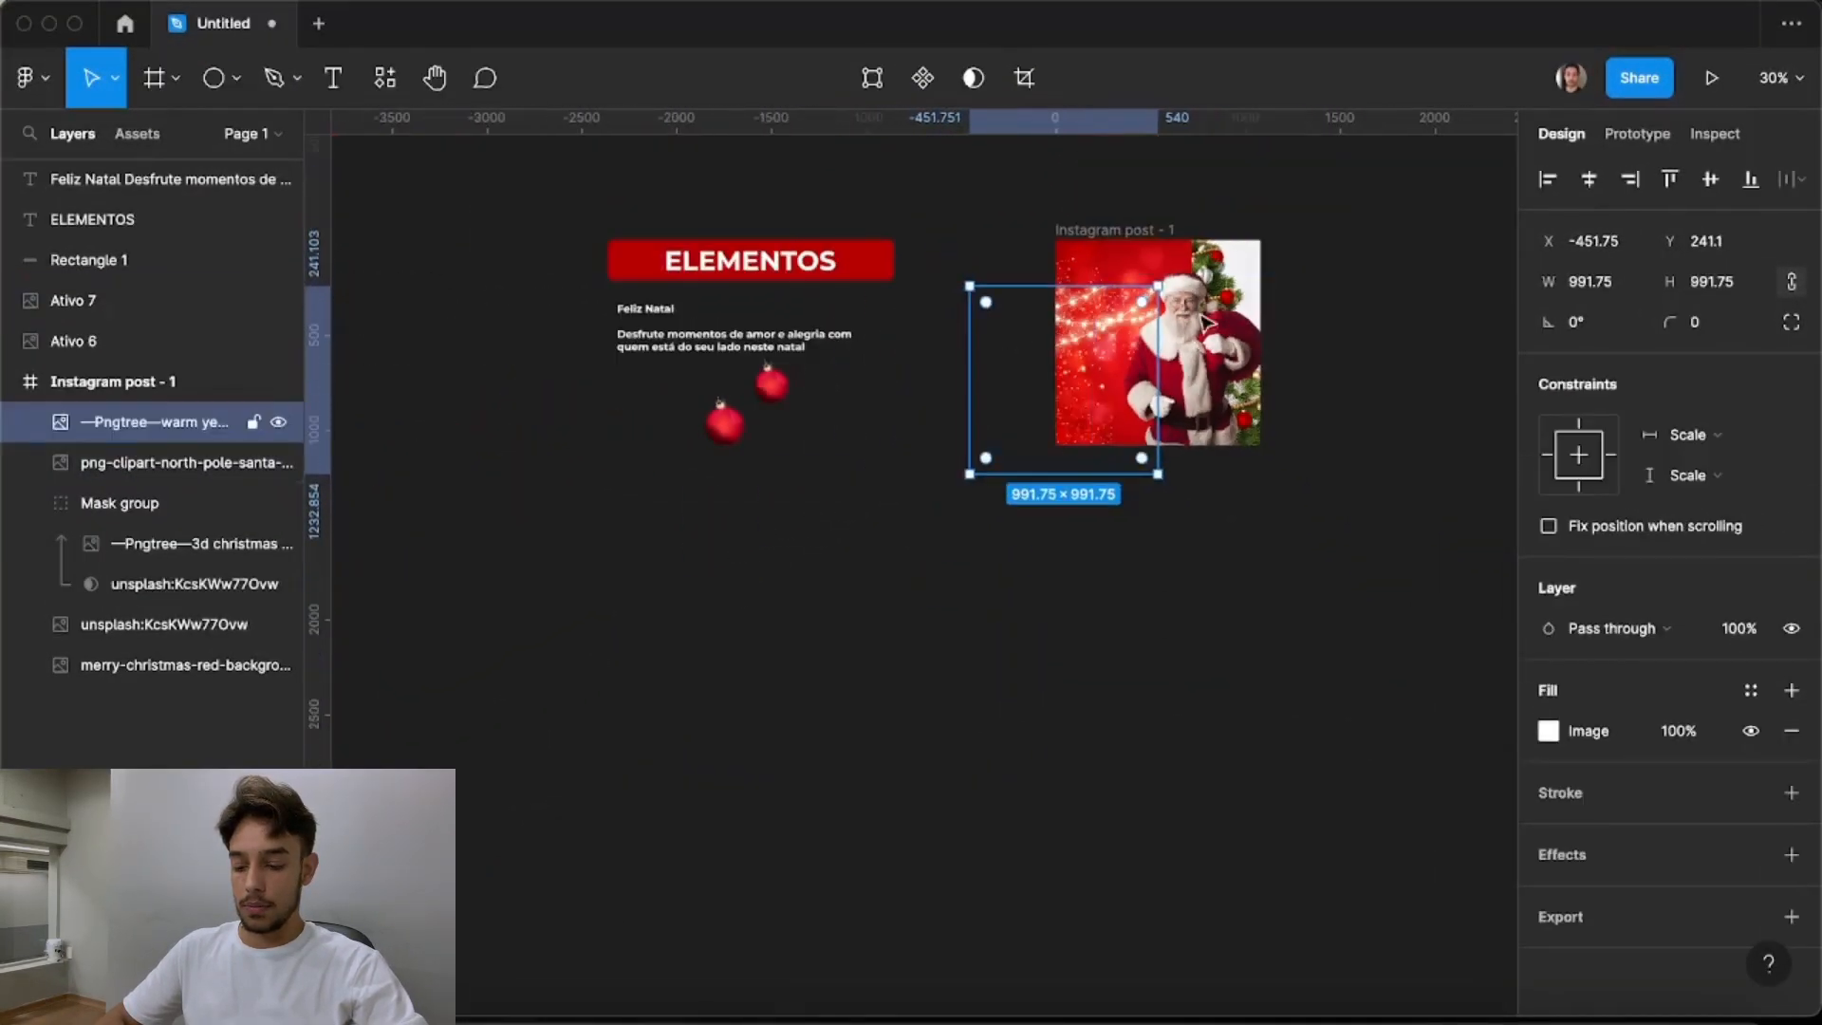
pyautogui.moveTo(1069, 392); pyautogui.dragTo(1126, 333)
pyautogui.scroll(4, 1224, 425)
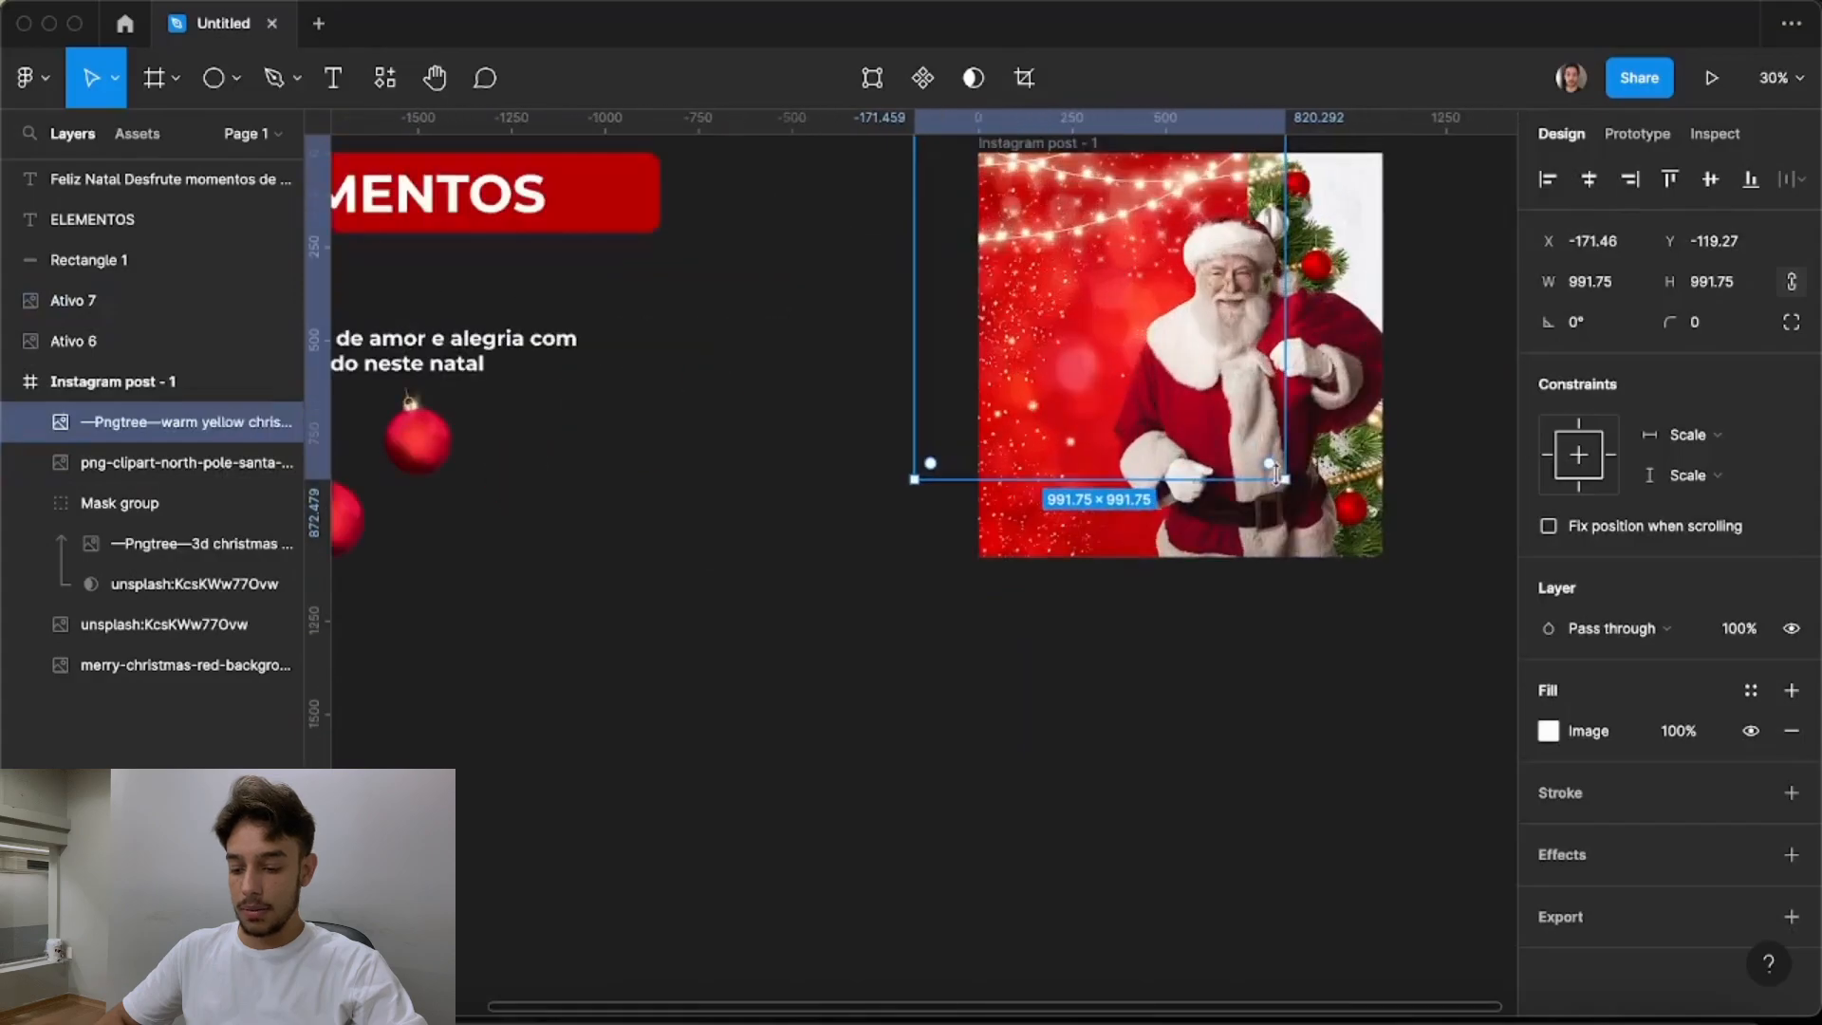
pyautogui.moveTo(1293, 488); pyautogui.dragTo(1314, 473)
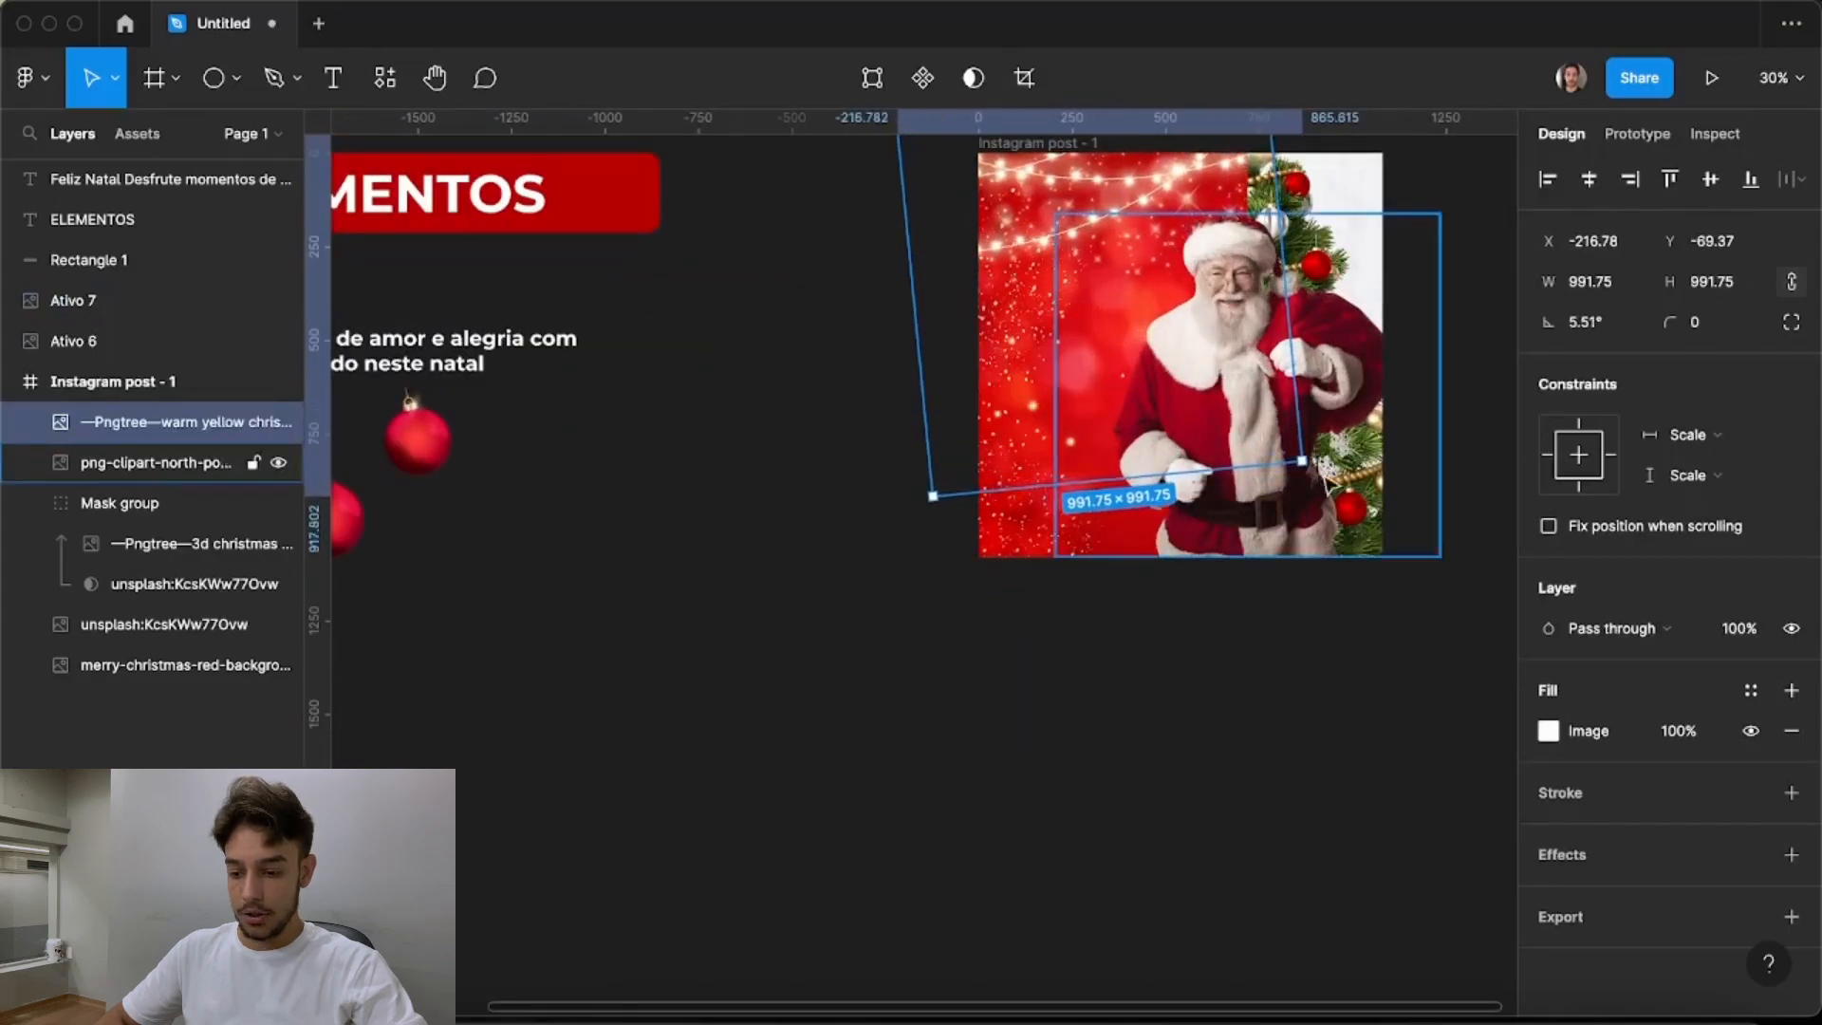
pyautogui.moveTo(1227, 416); pyautogui.dragTo(1224, 415)
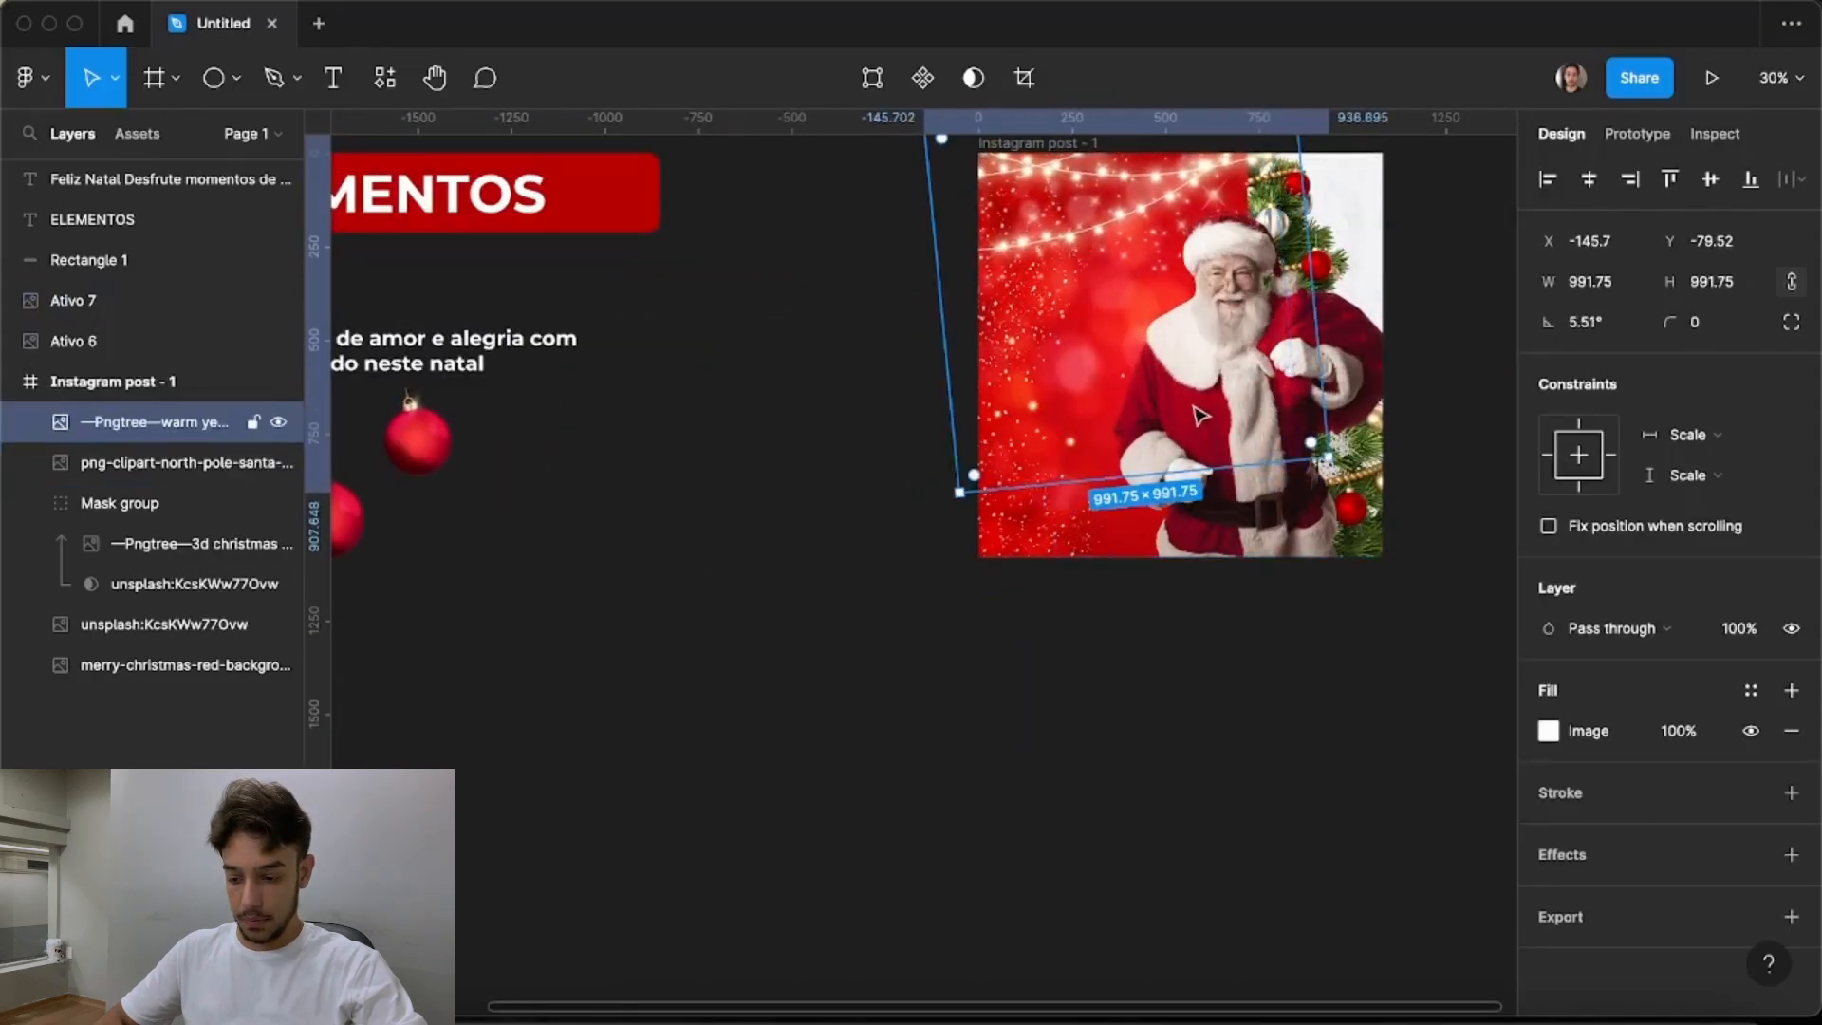
pyautogui.click(857, 444)
# Move one red ornament into the post's upper-left corner, shrink it to about 100 × 139, and straighten it to about -0.65°
pyautogui.scroll(-2, 859, 444)
pyautogui.moveTo(631, 429); pyautogui.dragTo(1075, 344)
pyautogui.scroll(4, 1074, 321)
pyautogui.moveTo(1042, 409); pyautogui.dragTo(946, 259)
pyautogui.scroll(5, 928, 207)
pyautogui.scroll(2, 929, 207)
pyautogui.moveTo(915, 377); pyautogui.dragTo(907, 381)
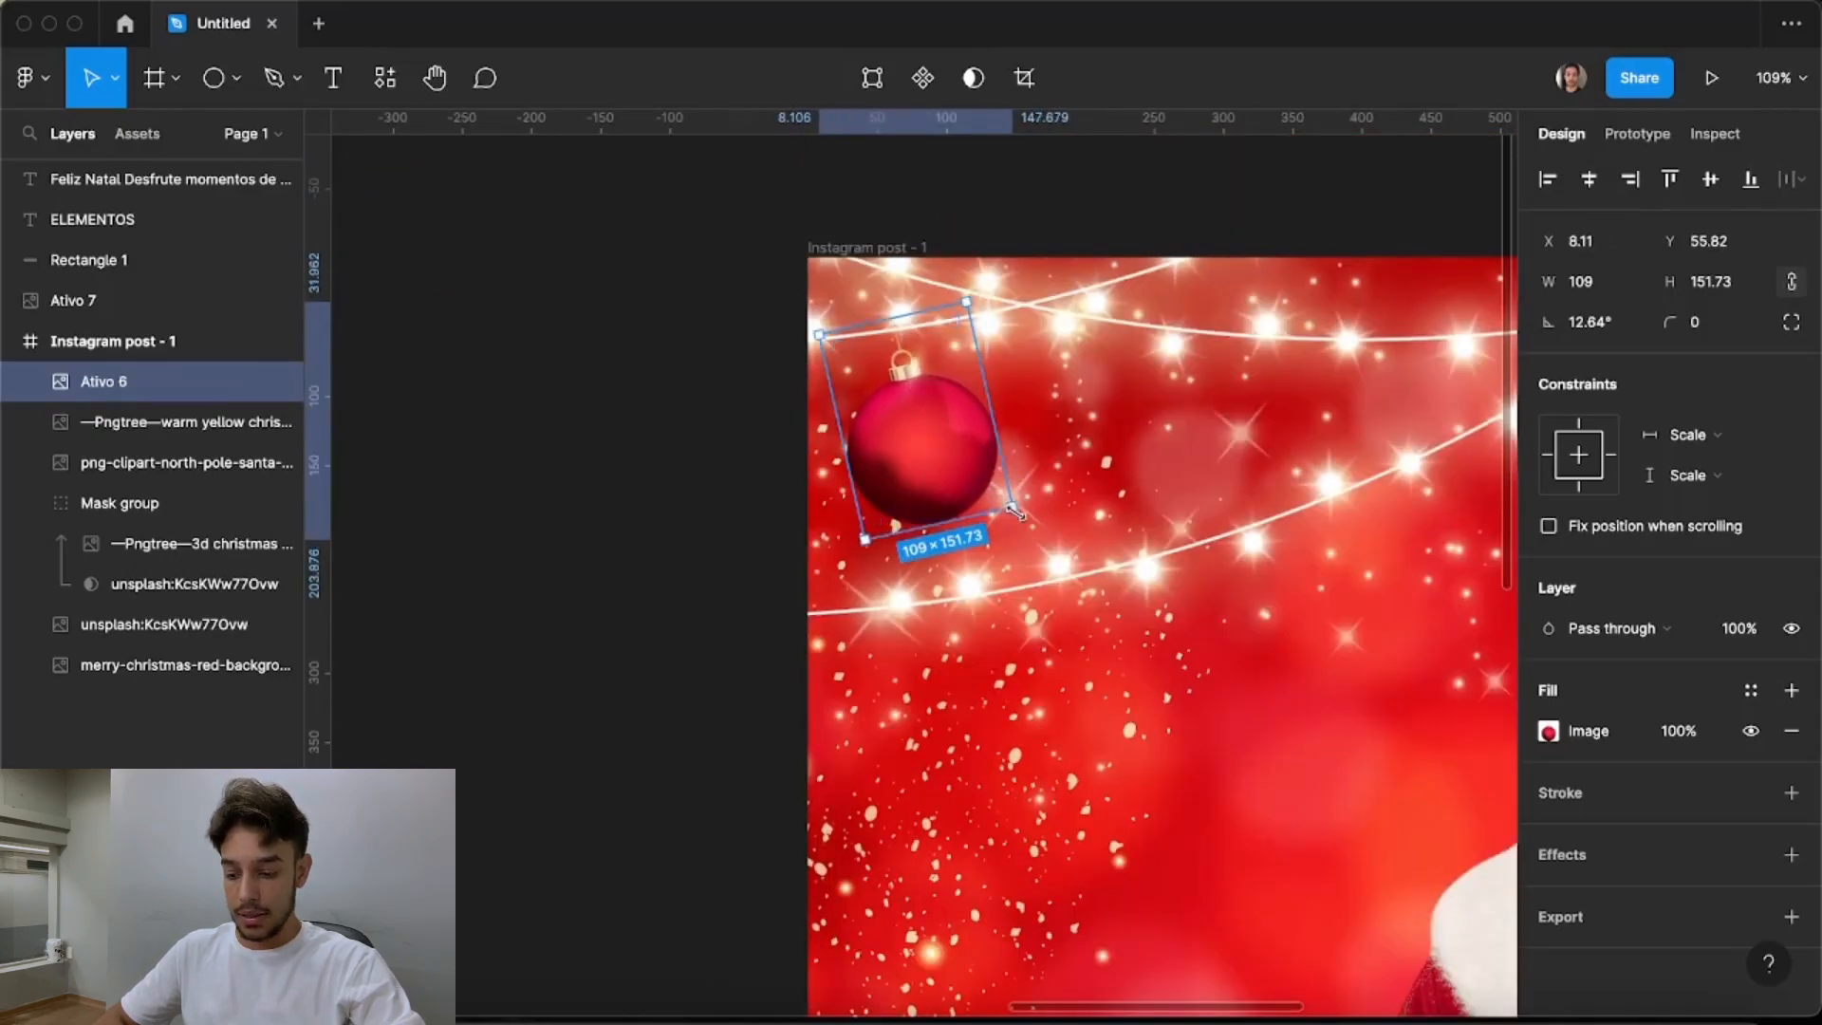
pyautogui.moveTo(1023, 516); pyautogui.dragTo(917, 506)
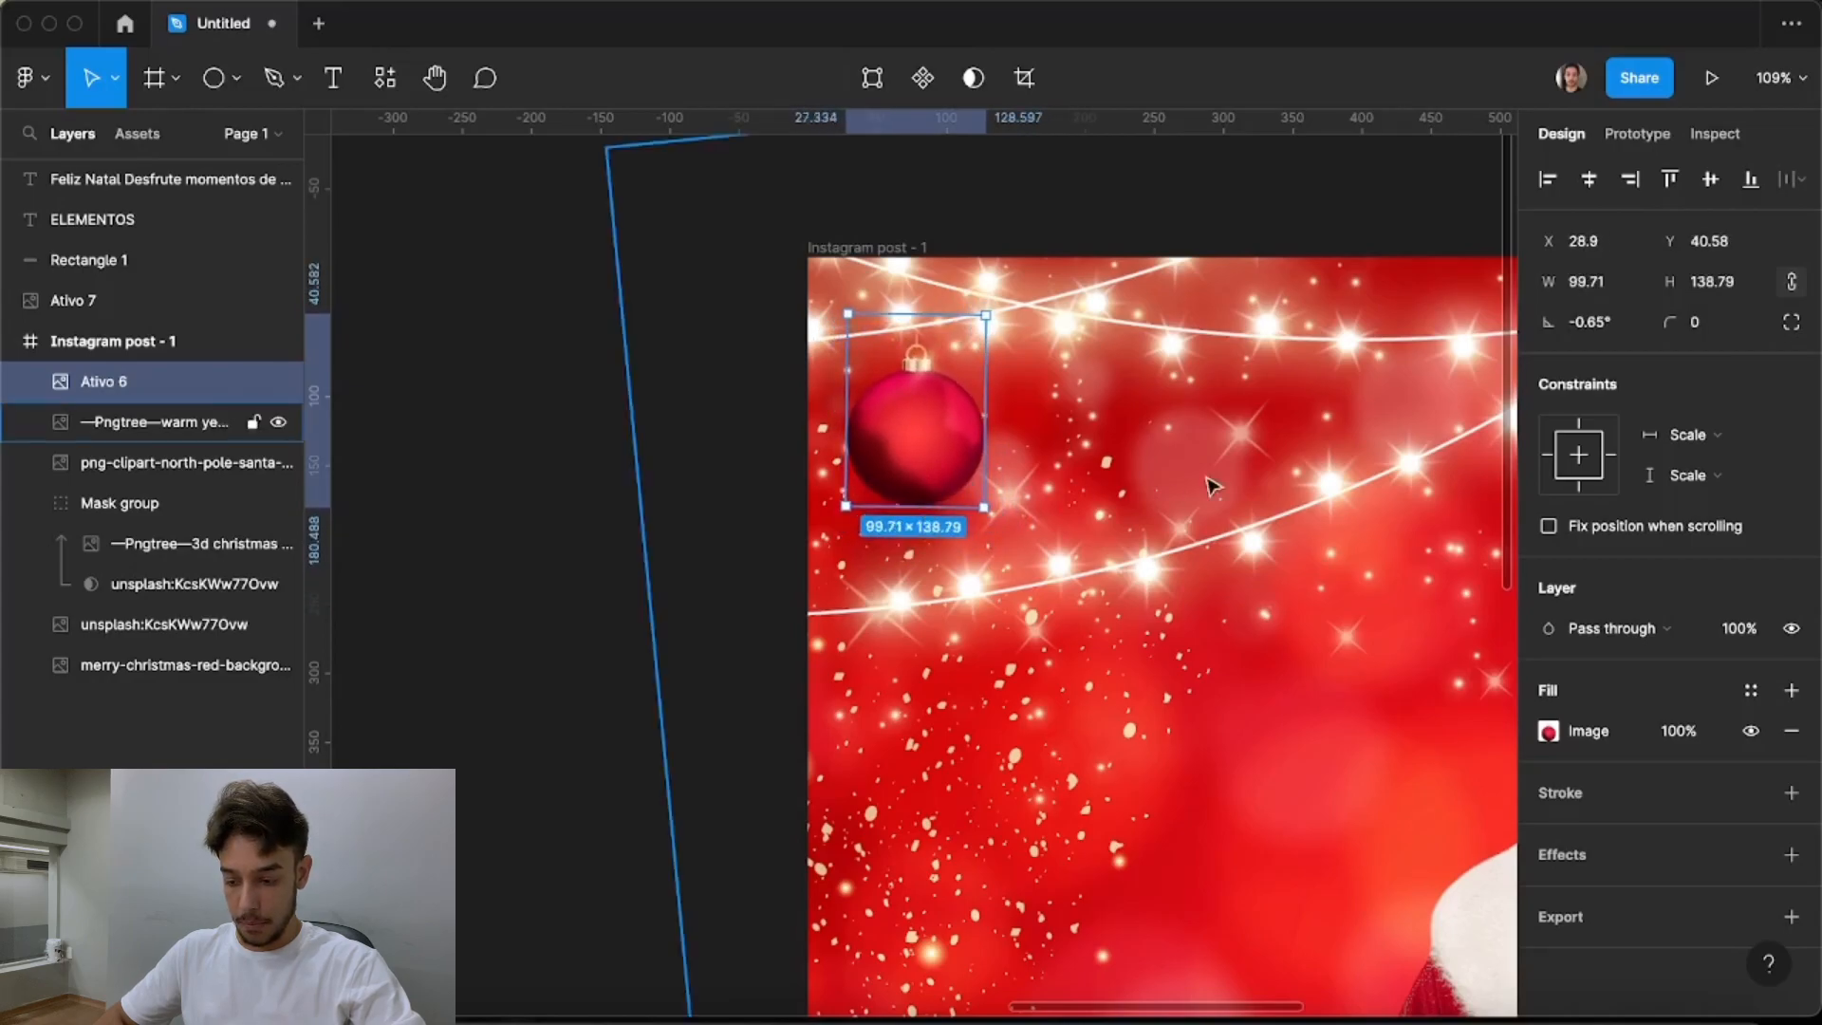
# Bring the other red ornament into the post, shrink it, and hang it from the string lights beside Santa's hat
pyautogui.scroll(-5, 1212, 488)
pyautogui.click(885, 518)
pyautogui.scroll(-5, 887, 515)
pyautogui.moveTo(408, 744); pyautogui.dragTo(1050, 598)
pyautogui.scroll(3, 1050, 597)
pyautogui.keyDown('shift'); pyautogui.click(1022, 676); pyautogui.keyUp('shift')
pyautogui.click(1018, 640)
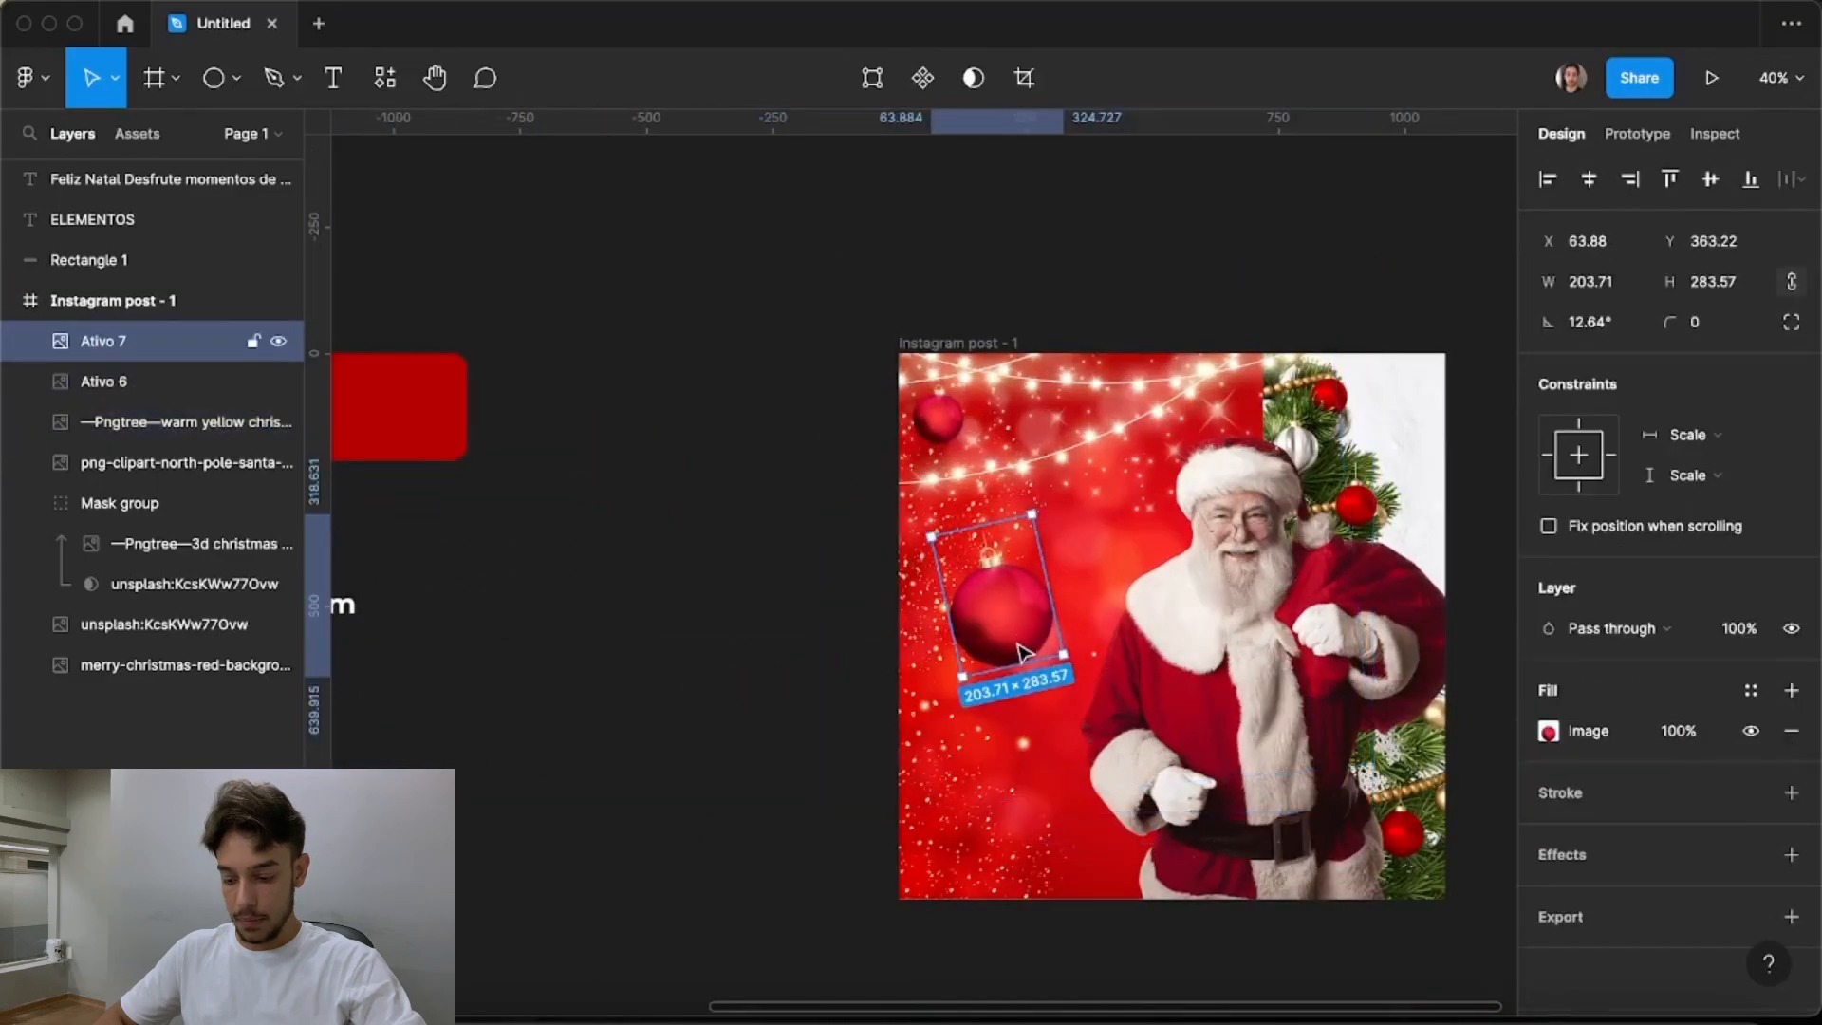
pyautogui.moveTo(1025, 664); pyautogui.dragTo(1162, 446)
pyautogui.scroll(3, 1177, 446)
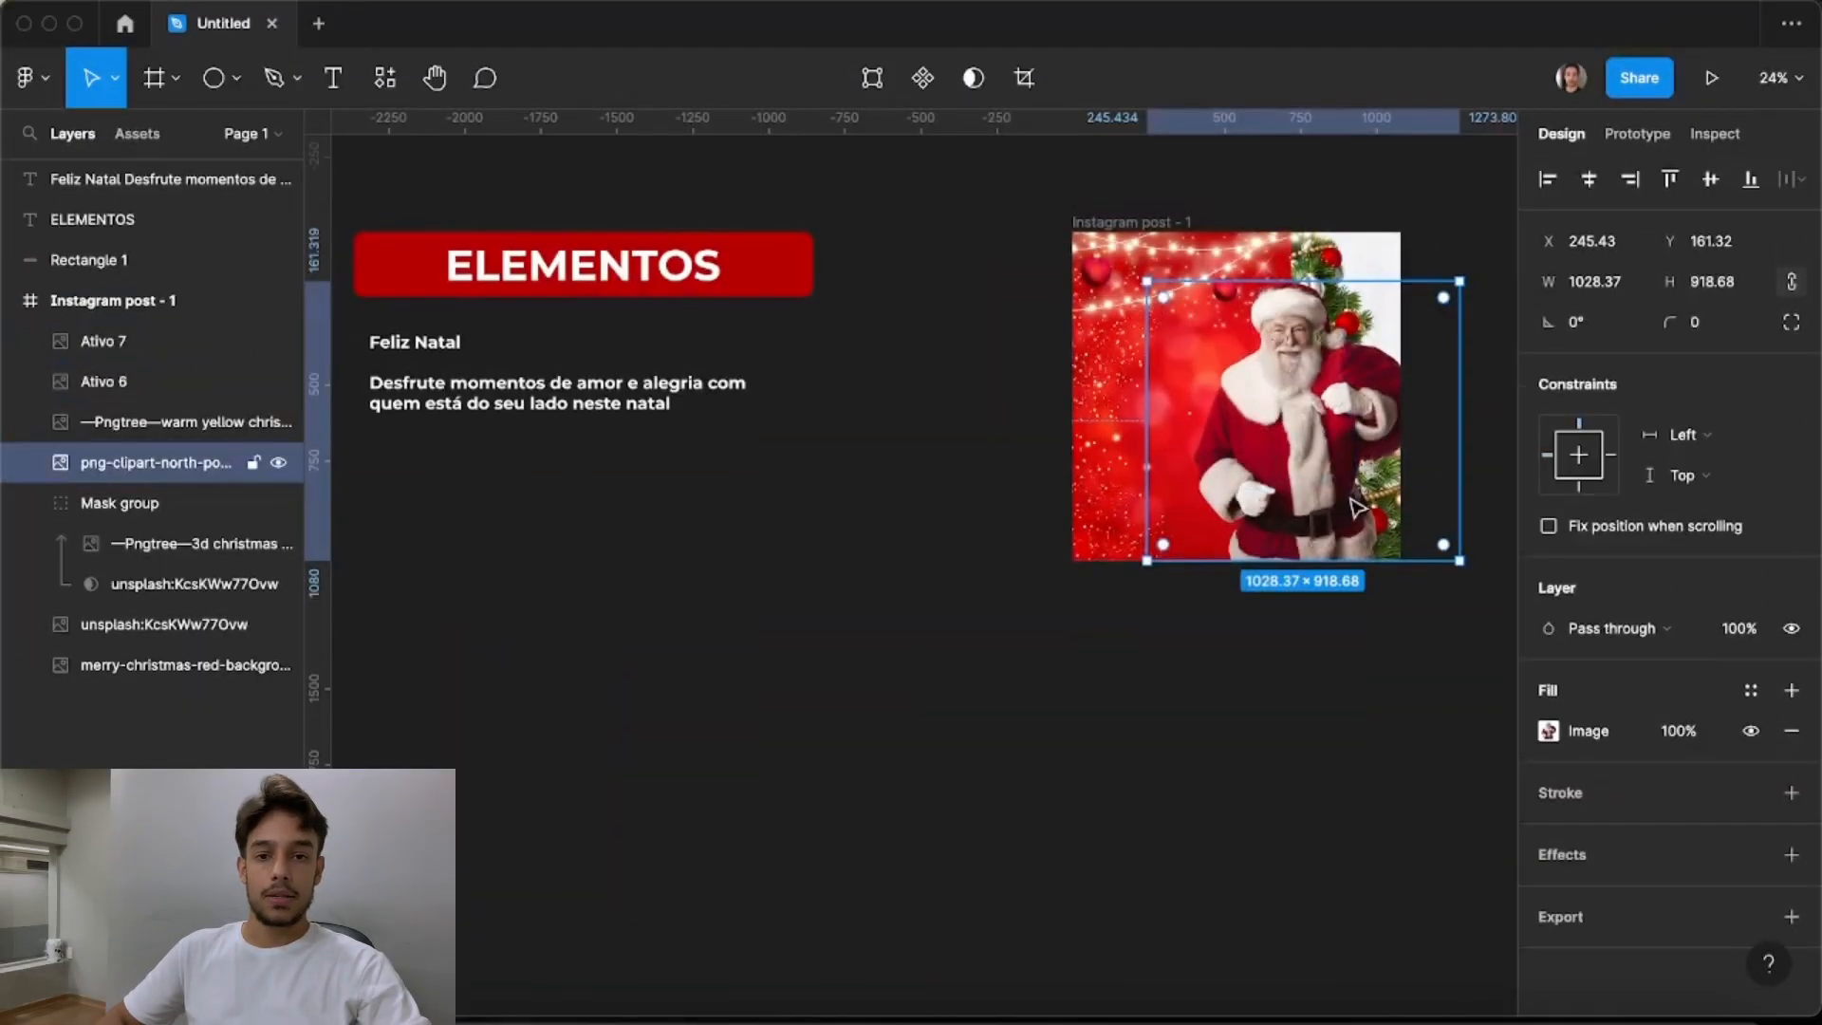
# Duplicate the "Feliz Natal" greeting text and place the copy below the original at about X -1728, Y 858
pyautogui.click(619, 402)
pyautogui.moveTo(607, 407); pyautogui.dragTo(647, 455)
pyautogui.press('super+z')
pyautogui.scroll(-1, 940, 441)
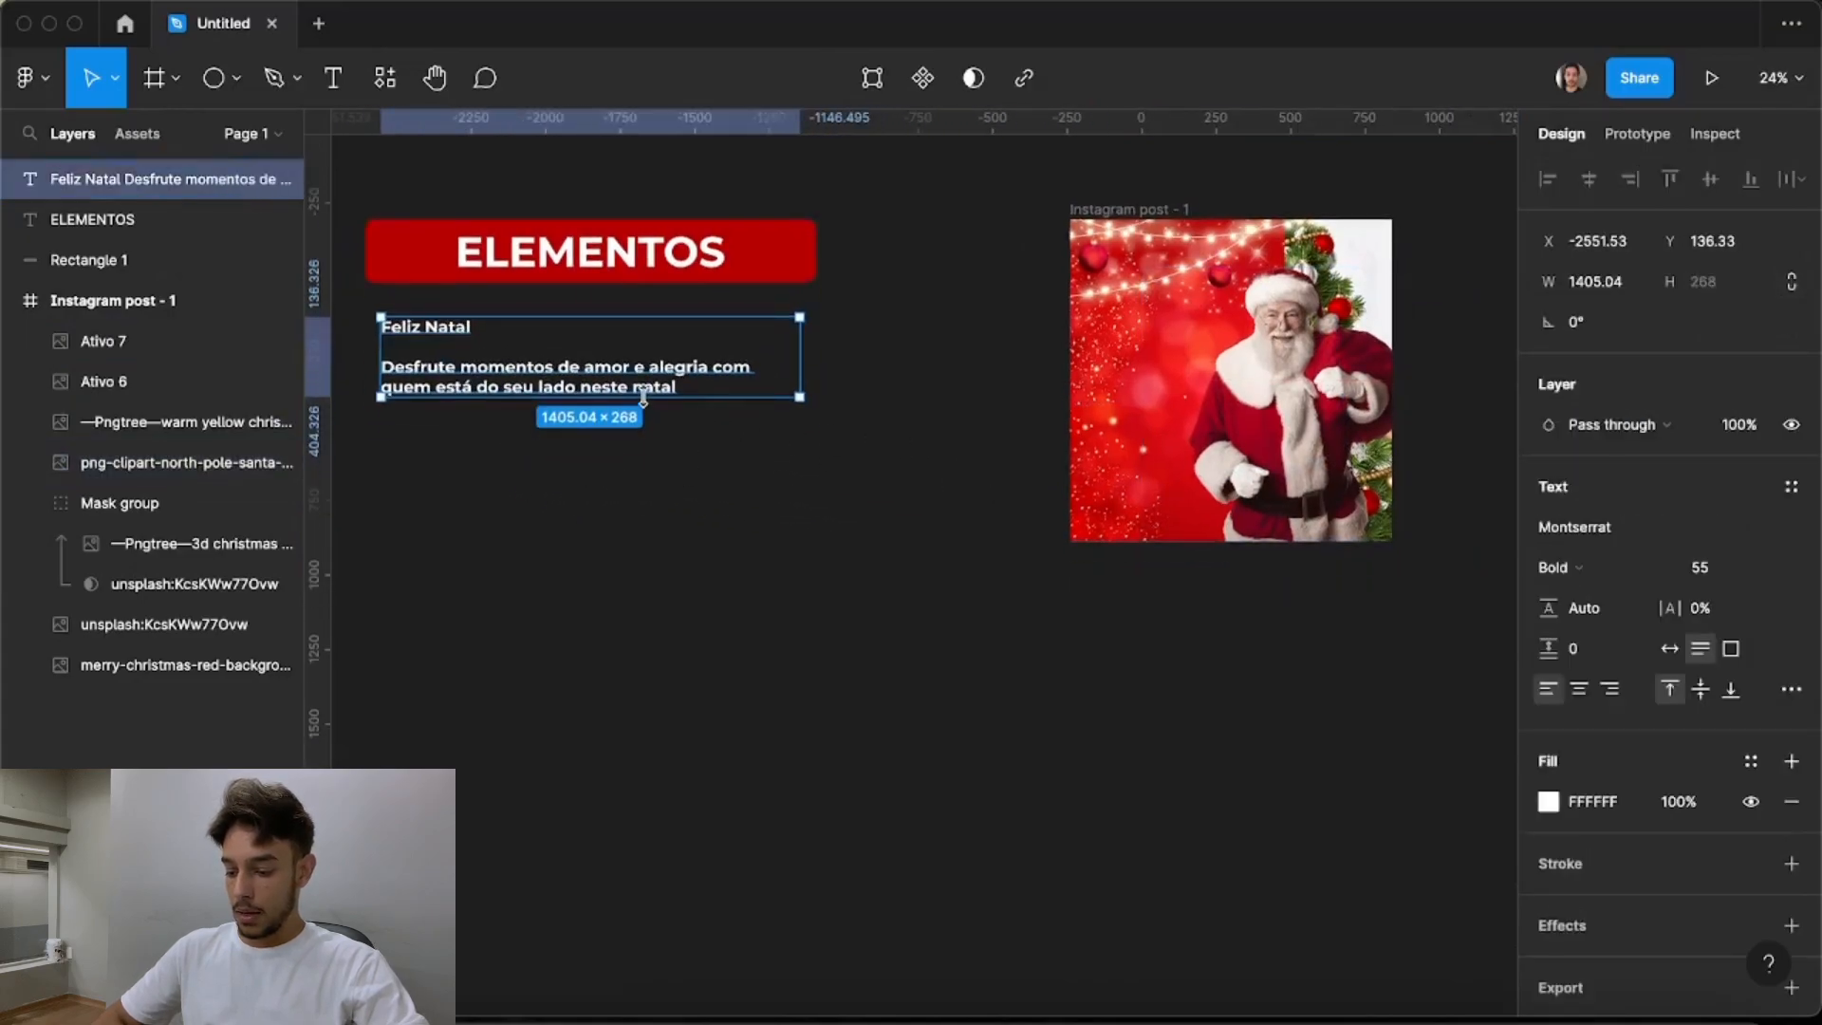
pyautogui.press('super+v')
pyautogui.moveTo(657, 378); pyautogui.dragTo(901, 593)
pyautogui.scroll(5, 885, 591)
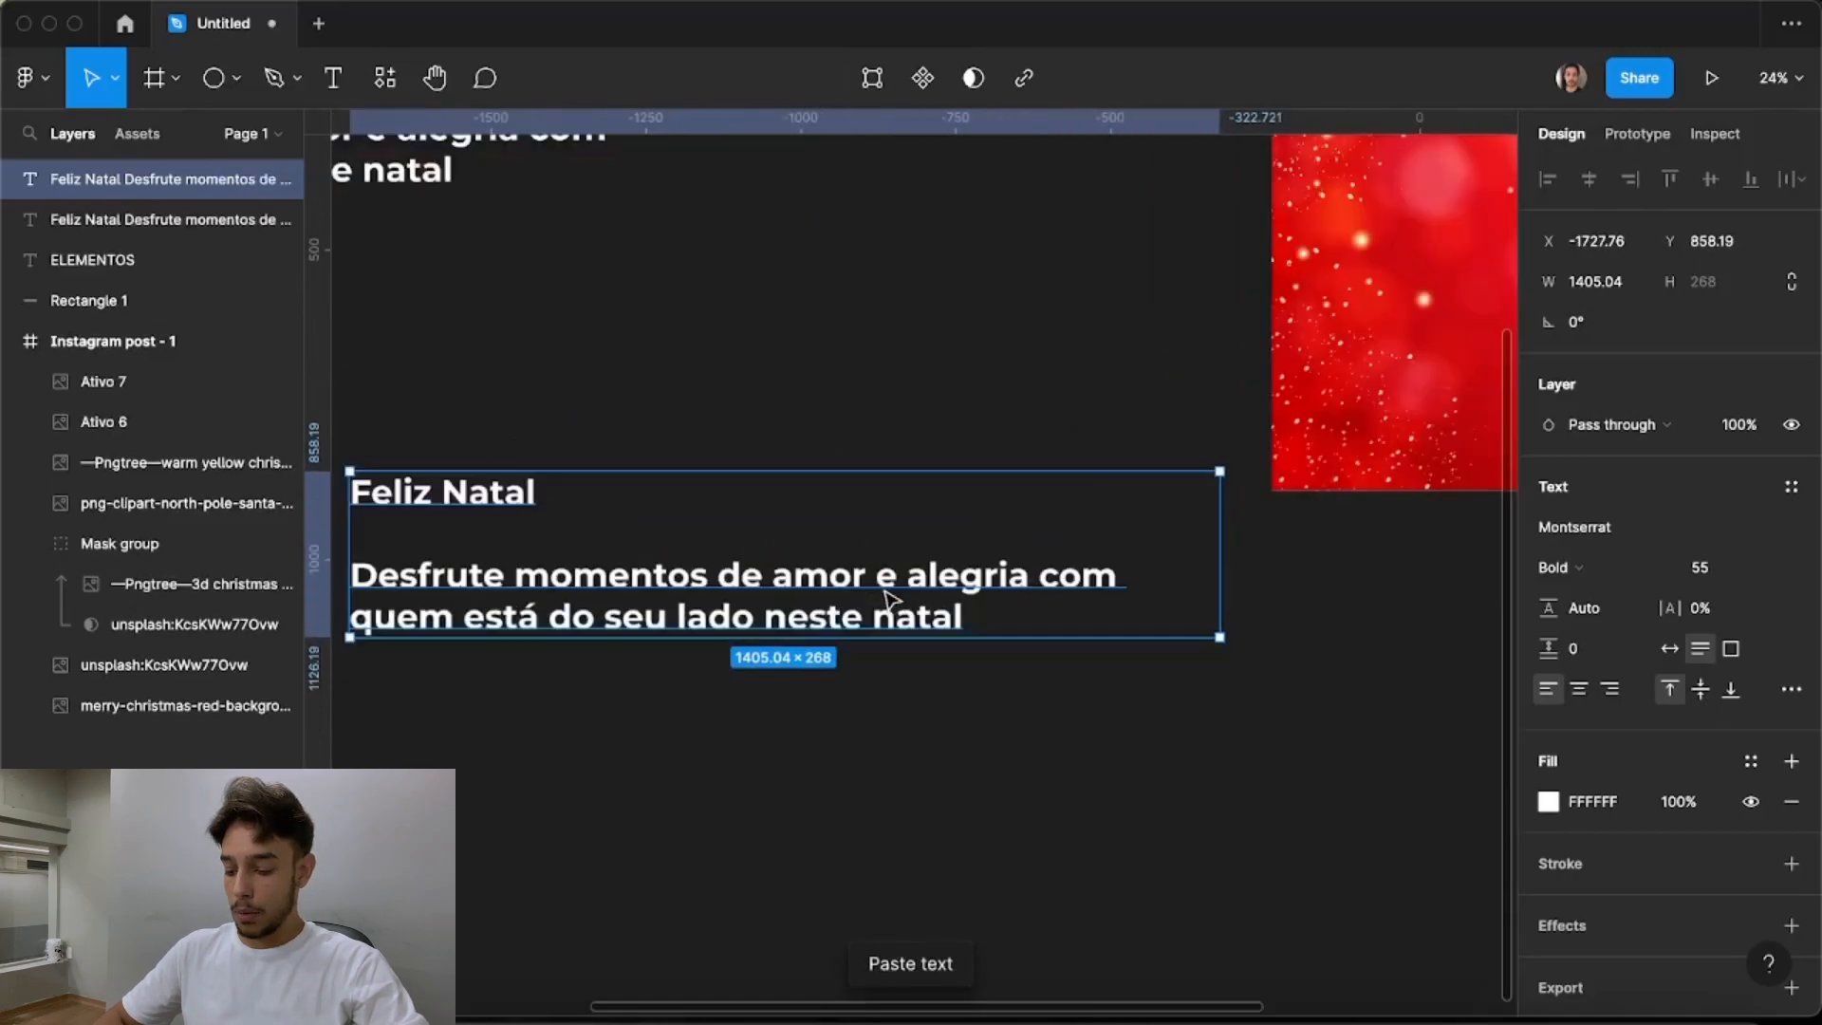
# Delete the "Desfrute momentos..." paragraph and blank lines from the copied greeting, leaving only "Feliz Natal"
pyautogui.tripleClick(887, 589)
pyautogui.scroll(-2, 1034, 602)
pyautogui.moveTo(1034, 607); pyautogui.dragTo(478, 578)
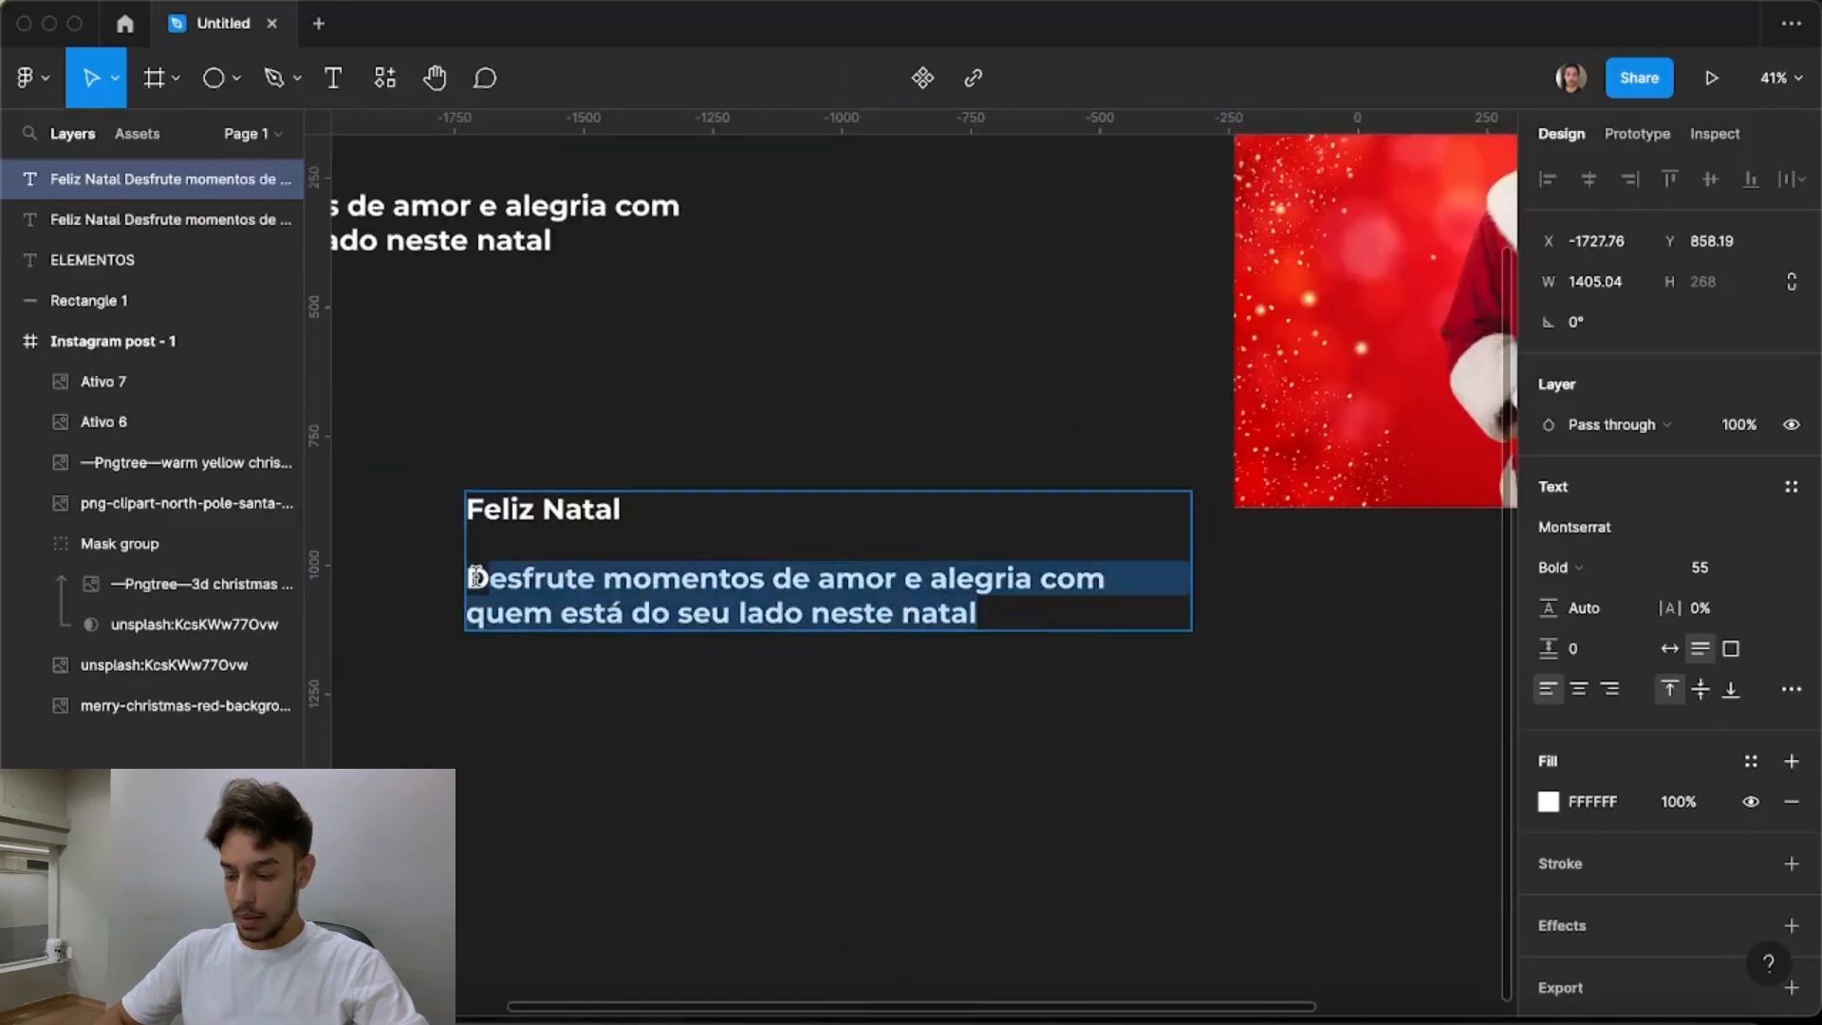
pyautogui.press('BackSpace')
pyautogui.press('BackSpace')
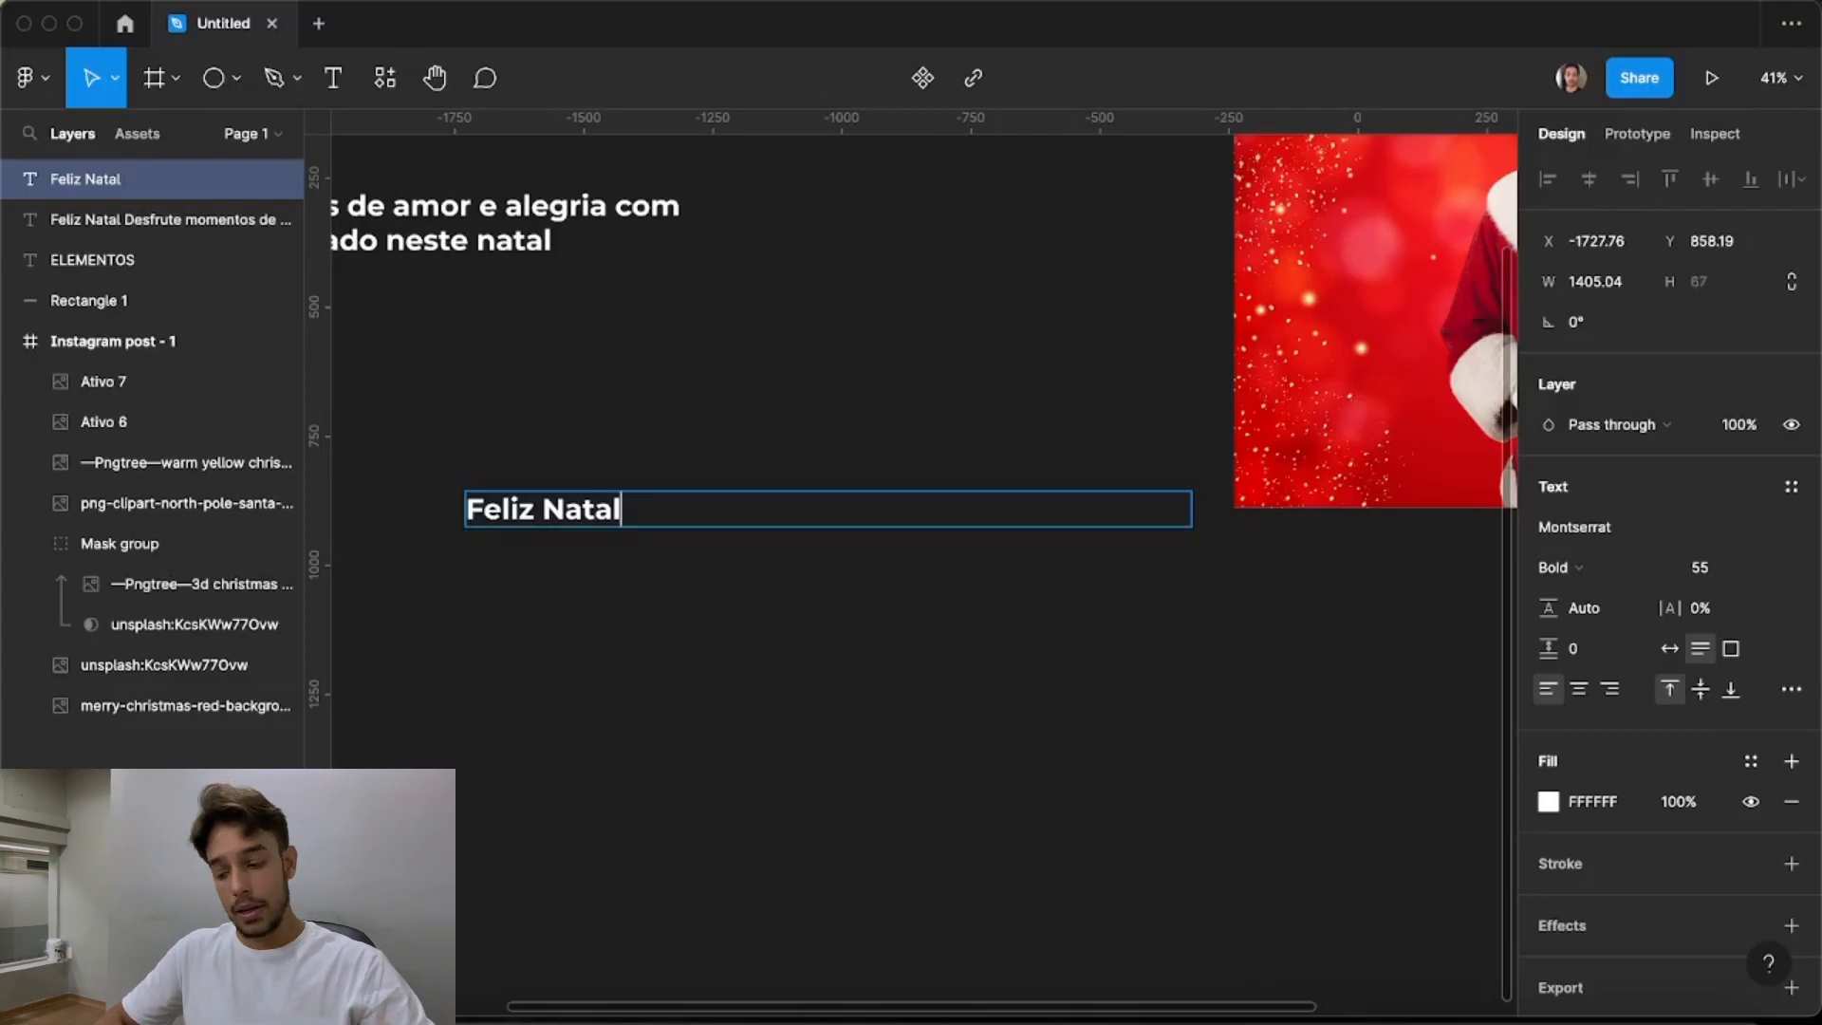
pyautogui.scroll(-3, 692, 690)
pyautogui.press('Escape')
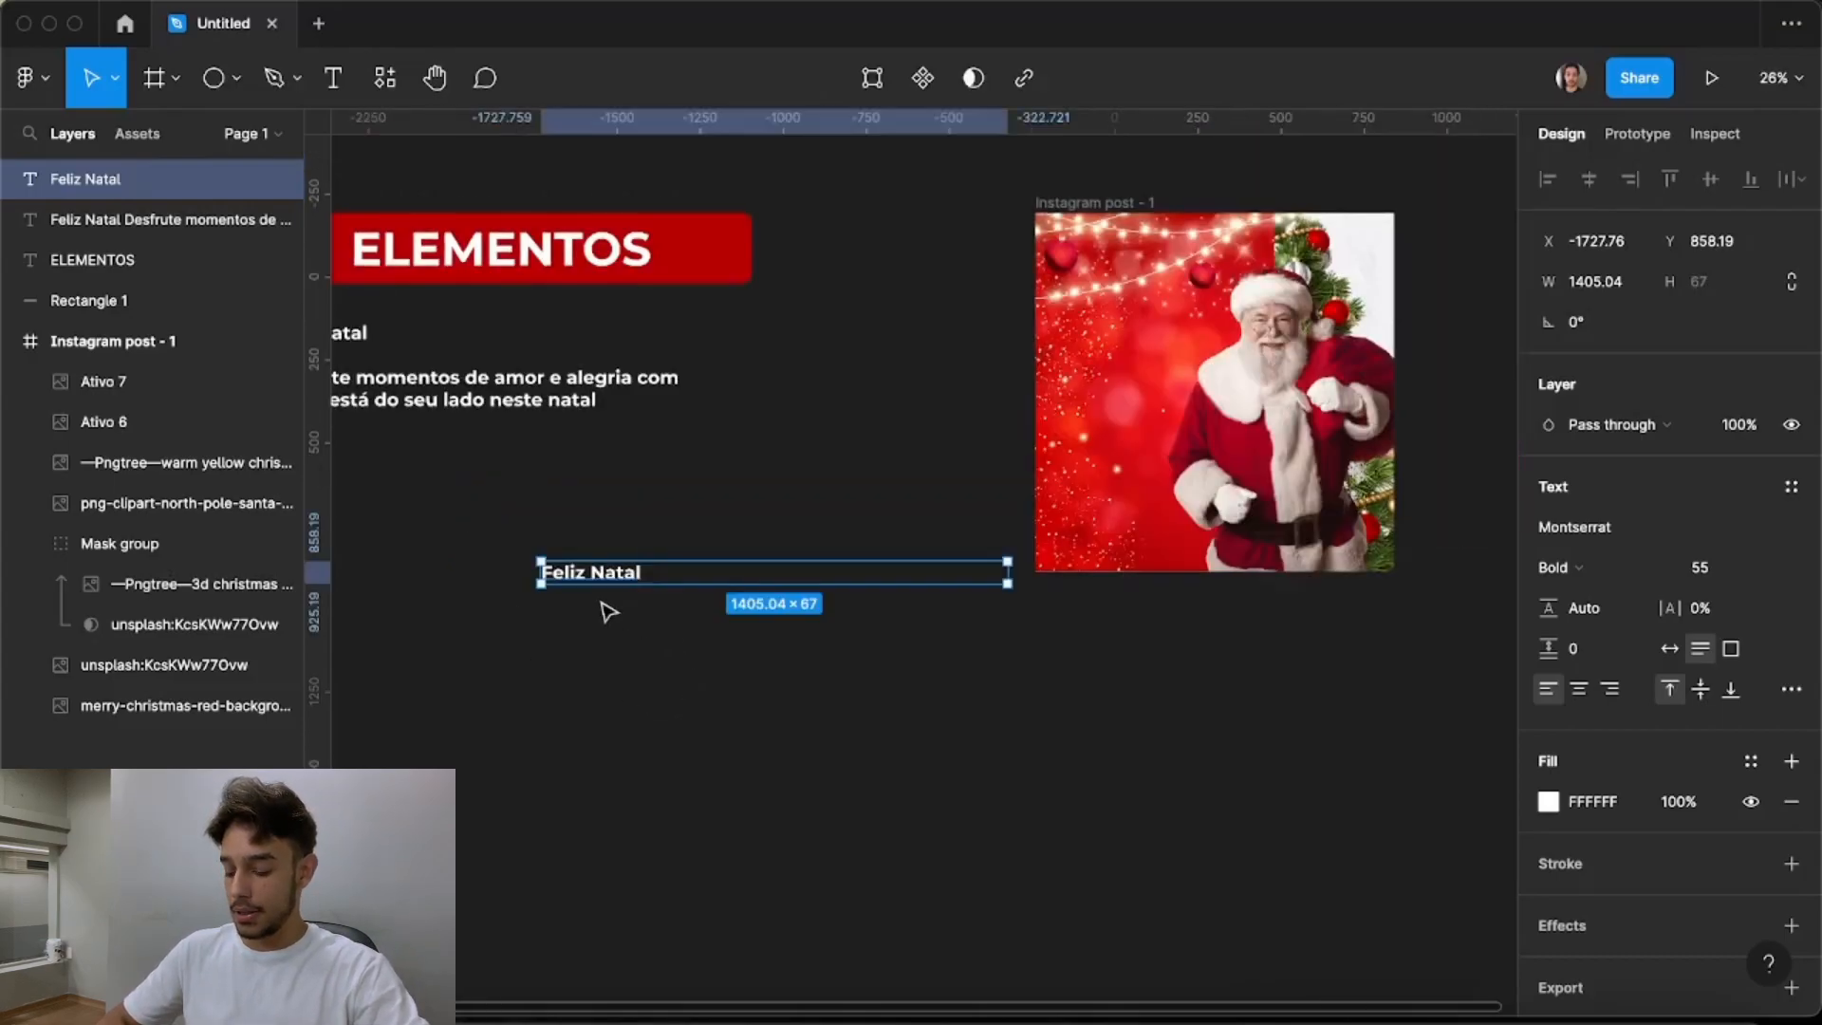
# Move the "Feliz Natal" text into the post at about X 148, Y 487, and shorten it to "Feliz"
pyautogui.scroll(1, 604, 610)
pyautogui.moveTo(618, 612); pyautogui.dragTo(1189, 444)
pyautogui.scroll(5, 1065, 405)
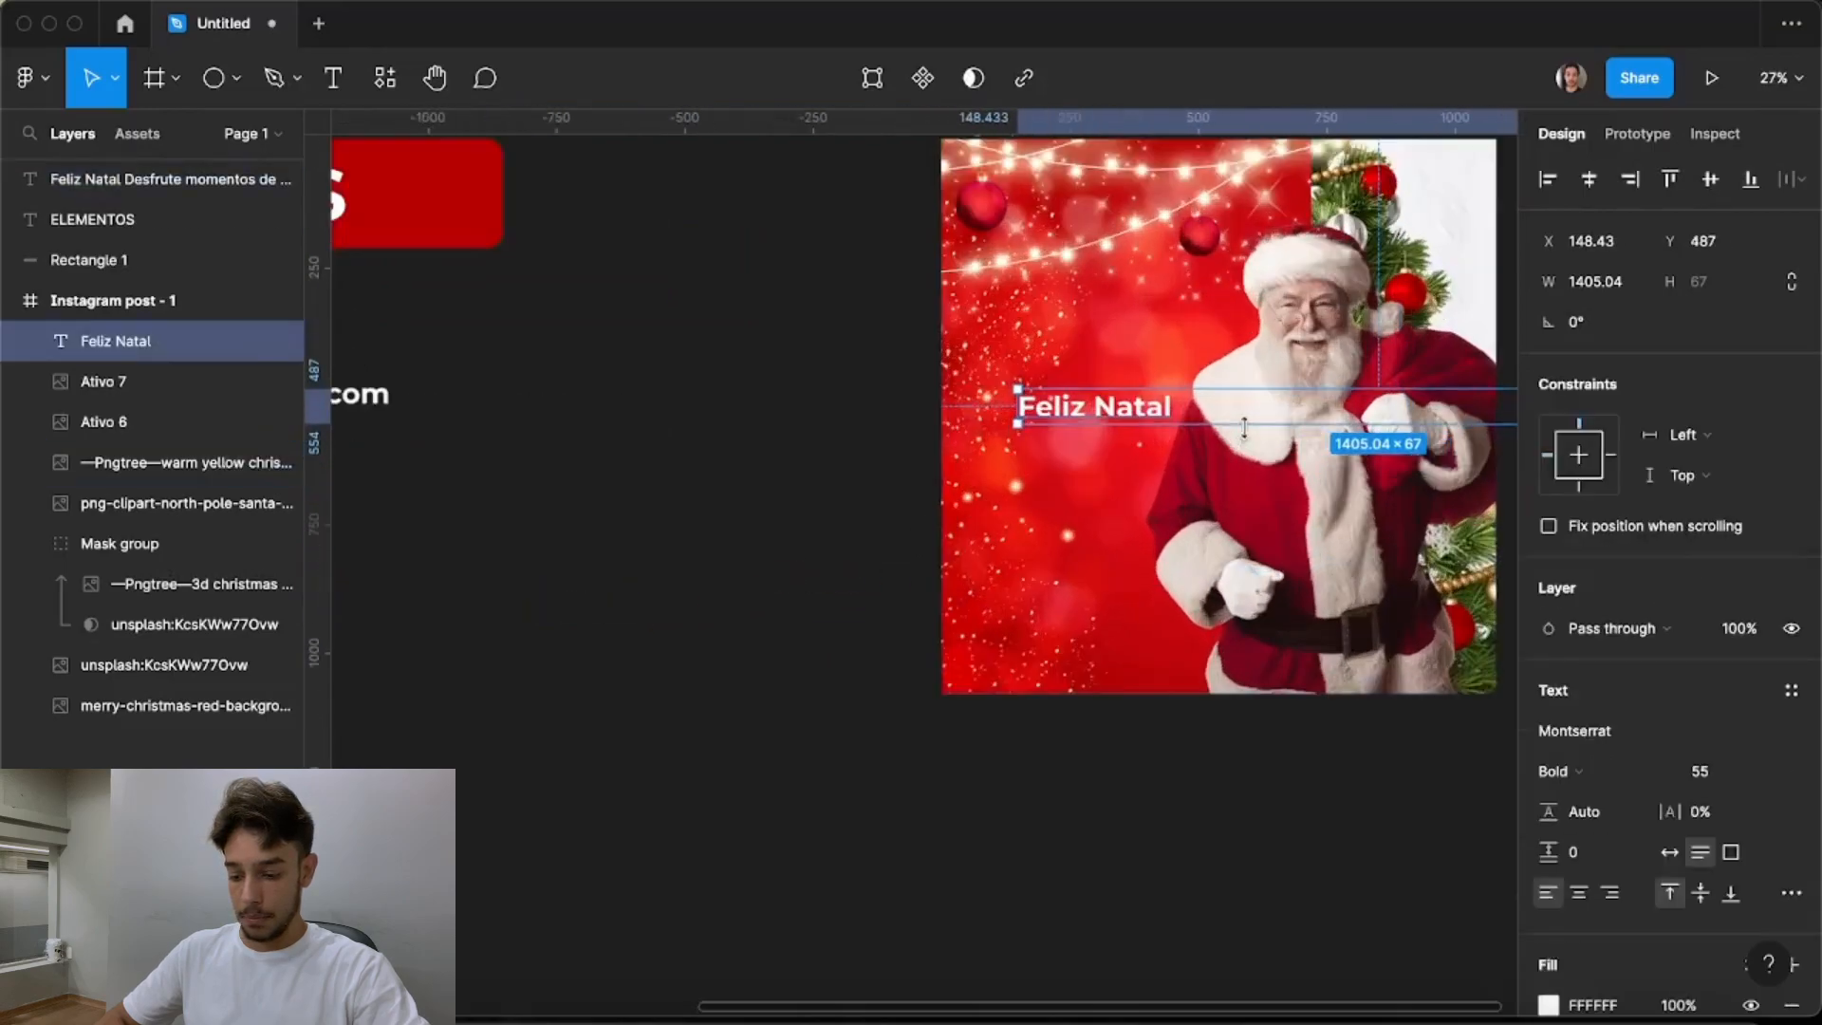
pyautogui.moveTo(1039, 401); pyautogui.dragTo(1228, 380)
pyautogui.press('BackSpace')
pyautogui.scroll(-5, 686, 462)
pyautogui.click(684, 468)
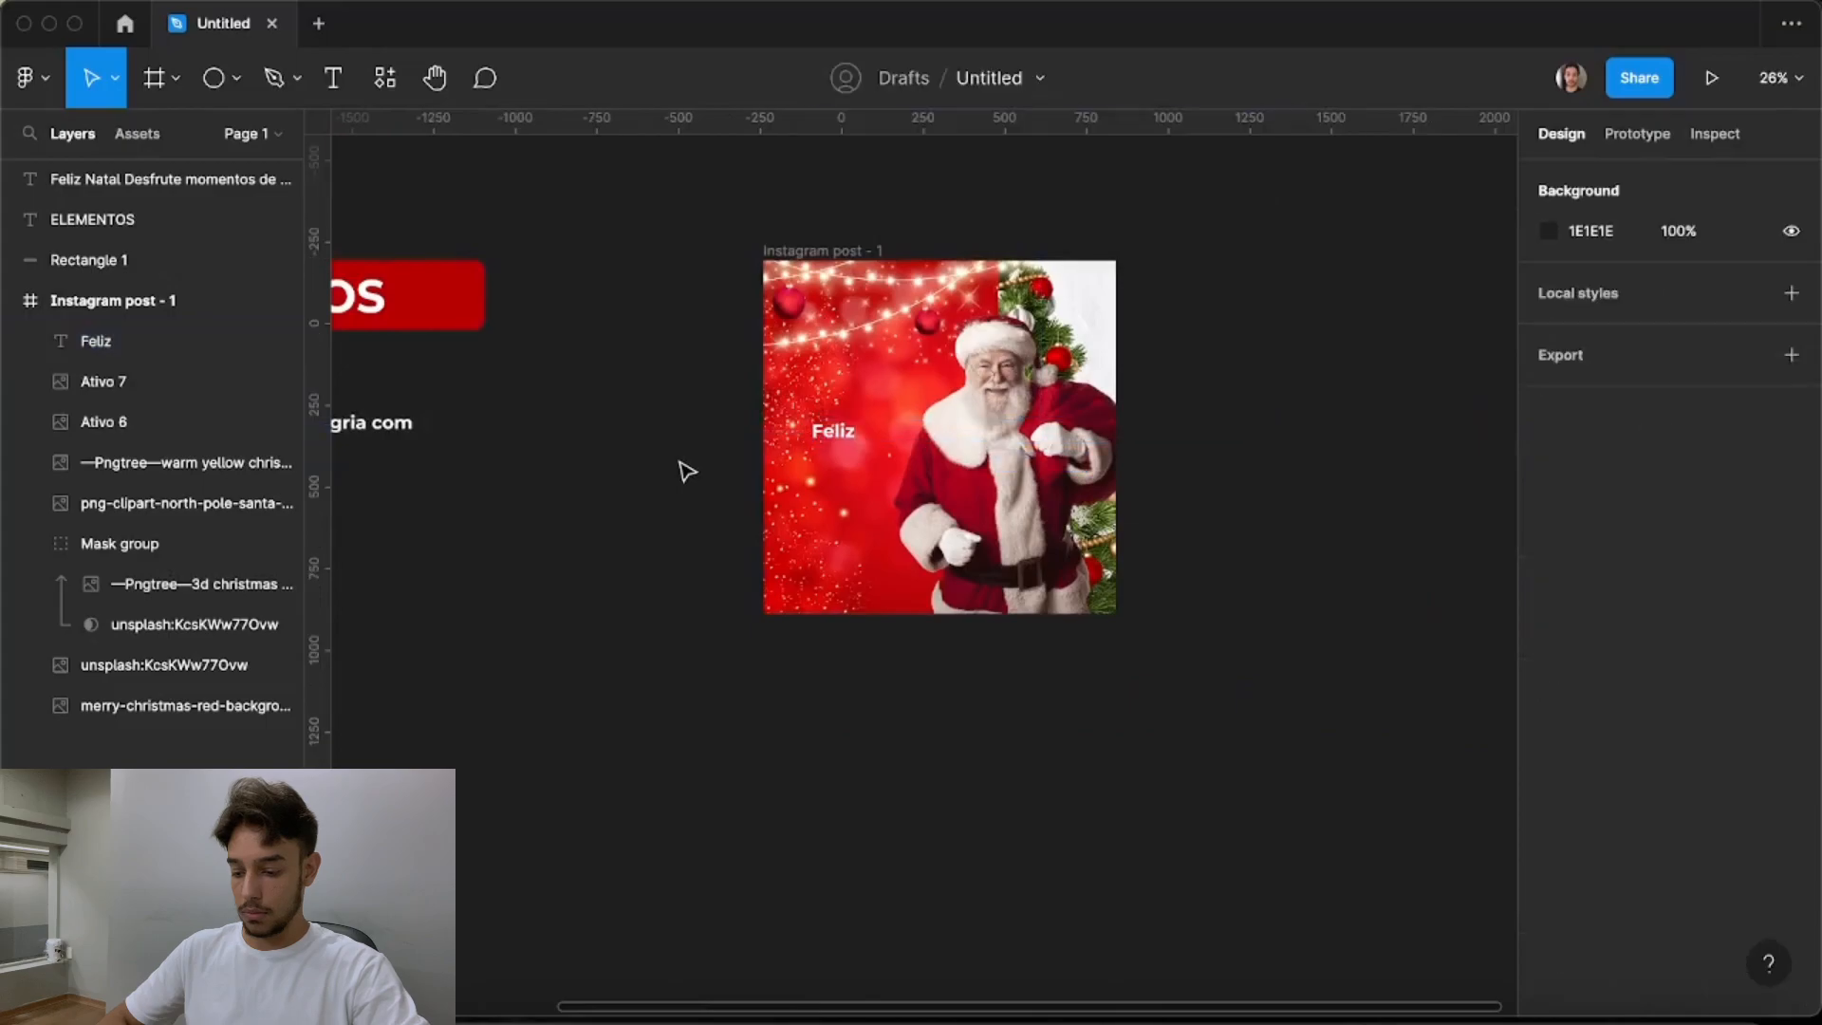
# Set the "Feliz" font size to 75 and move the text to about X 57, Y 449
pyautogui.scroll(1, 824, 436)
pyautogui.click(859, 429)
pyautogui.scroll(5, 825, 454)
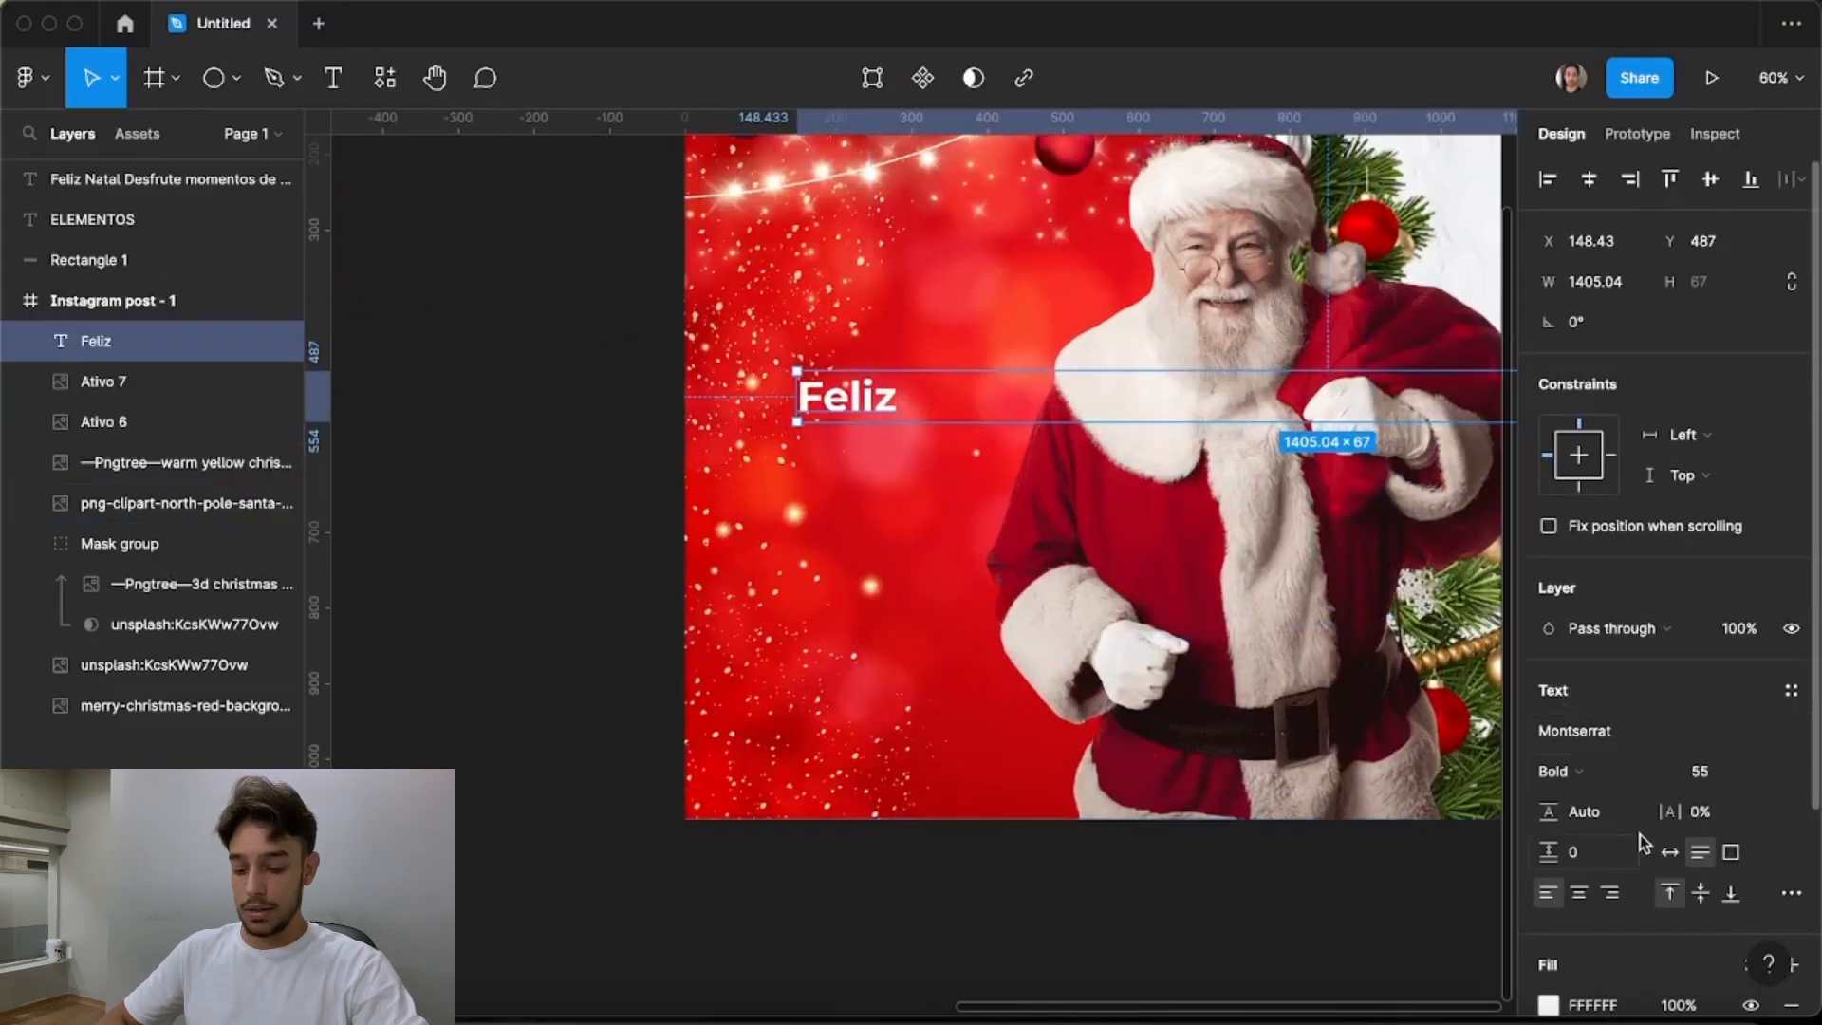
pyautogui.scroll(-3, 1634, 712)
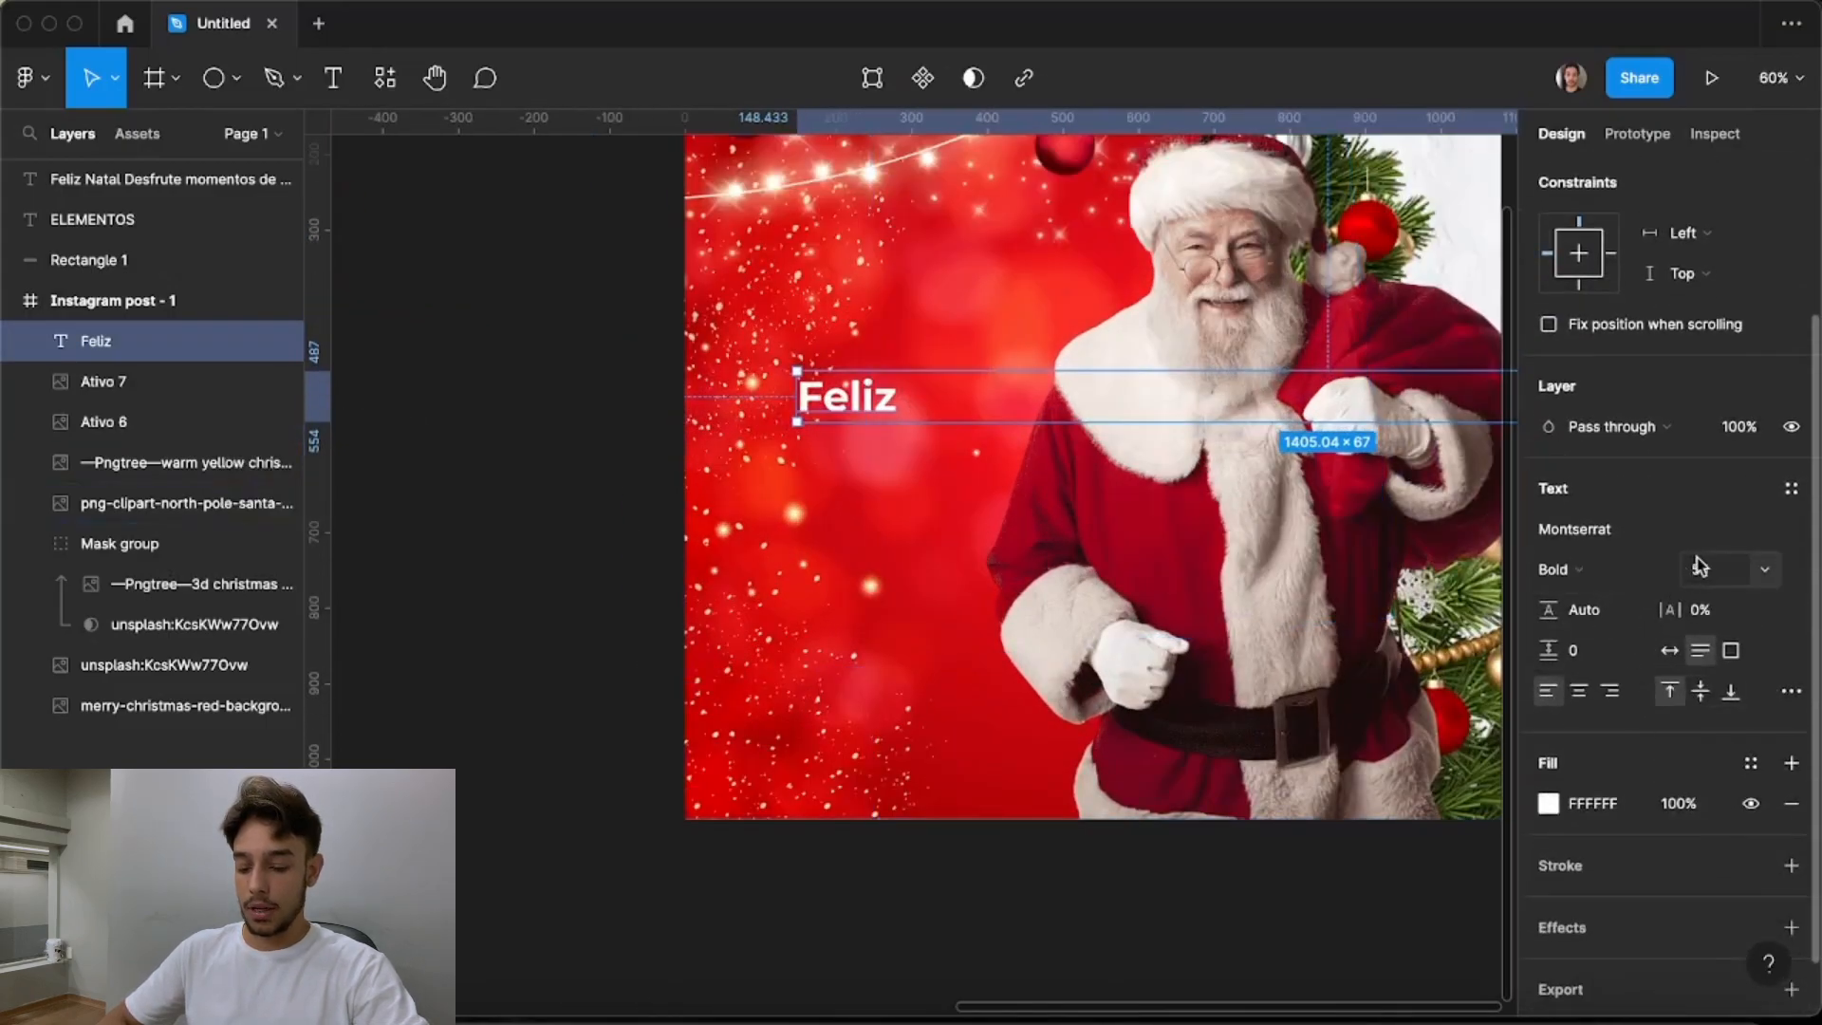
pyautogui.moveTo(1683, 571); pyautogui.dragTo(1733, 593)
pyautogui.scroll(-2, 1057, 418)
pyautogui.moveTo(1001, 422); pyautogui.dragTo(948, 395)
pyautogui.scroll(2, 635, 399)
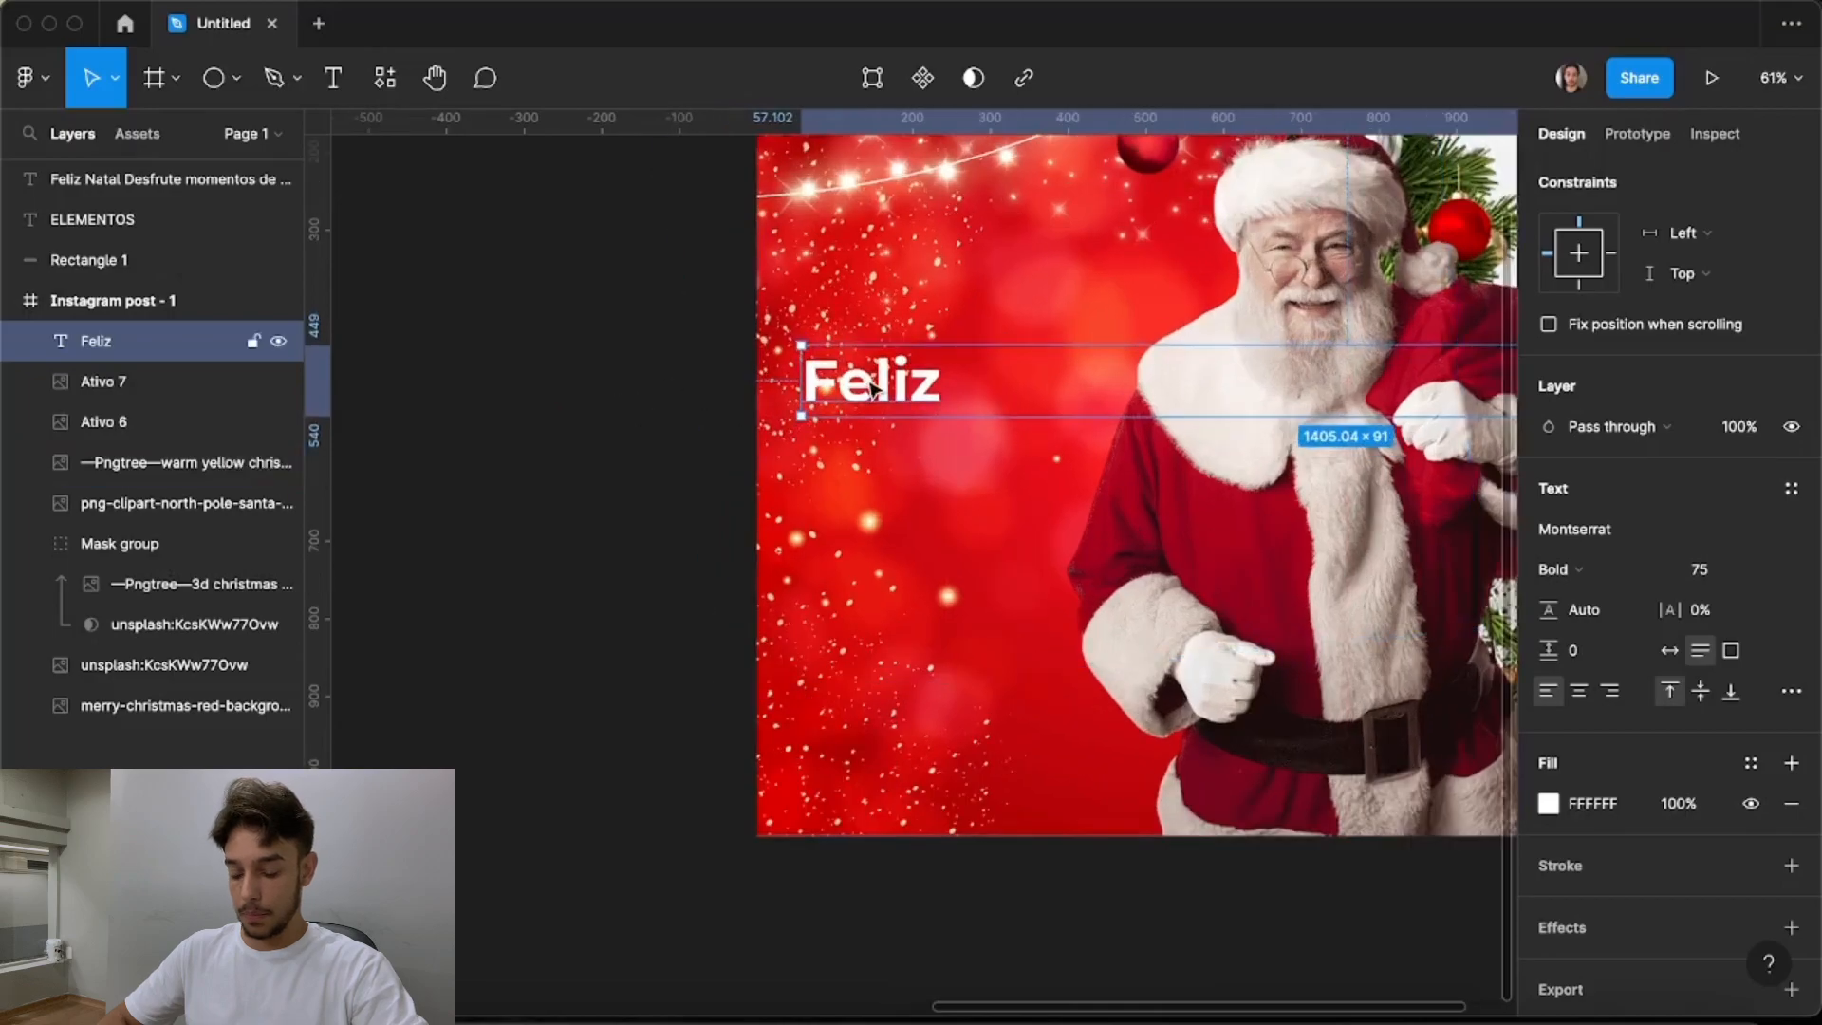
# Duplicate "Feliz", place the copy directly beneath at about Y 530, and change its wording to "Natal"
pyautogui.press('super+v')
pyautogui.moveTo(900, 410); pyautogui.dragTo(900, 458)
pyautogui.doubleClick(894, 446)
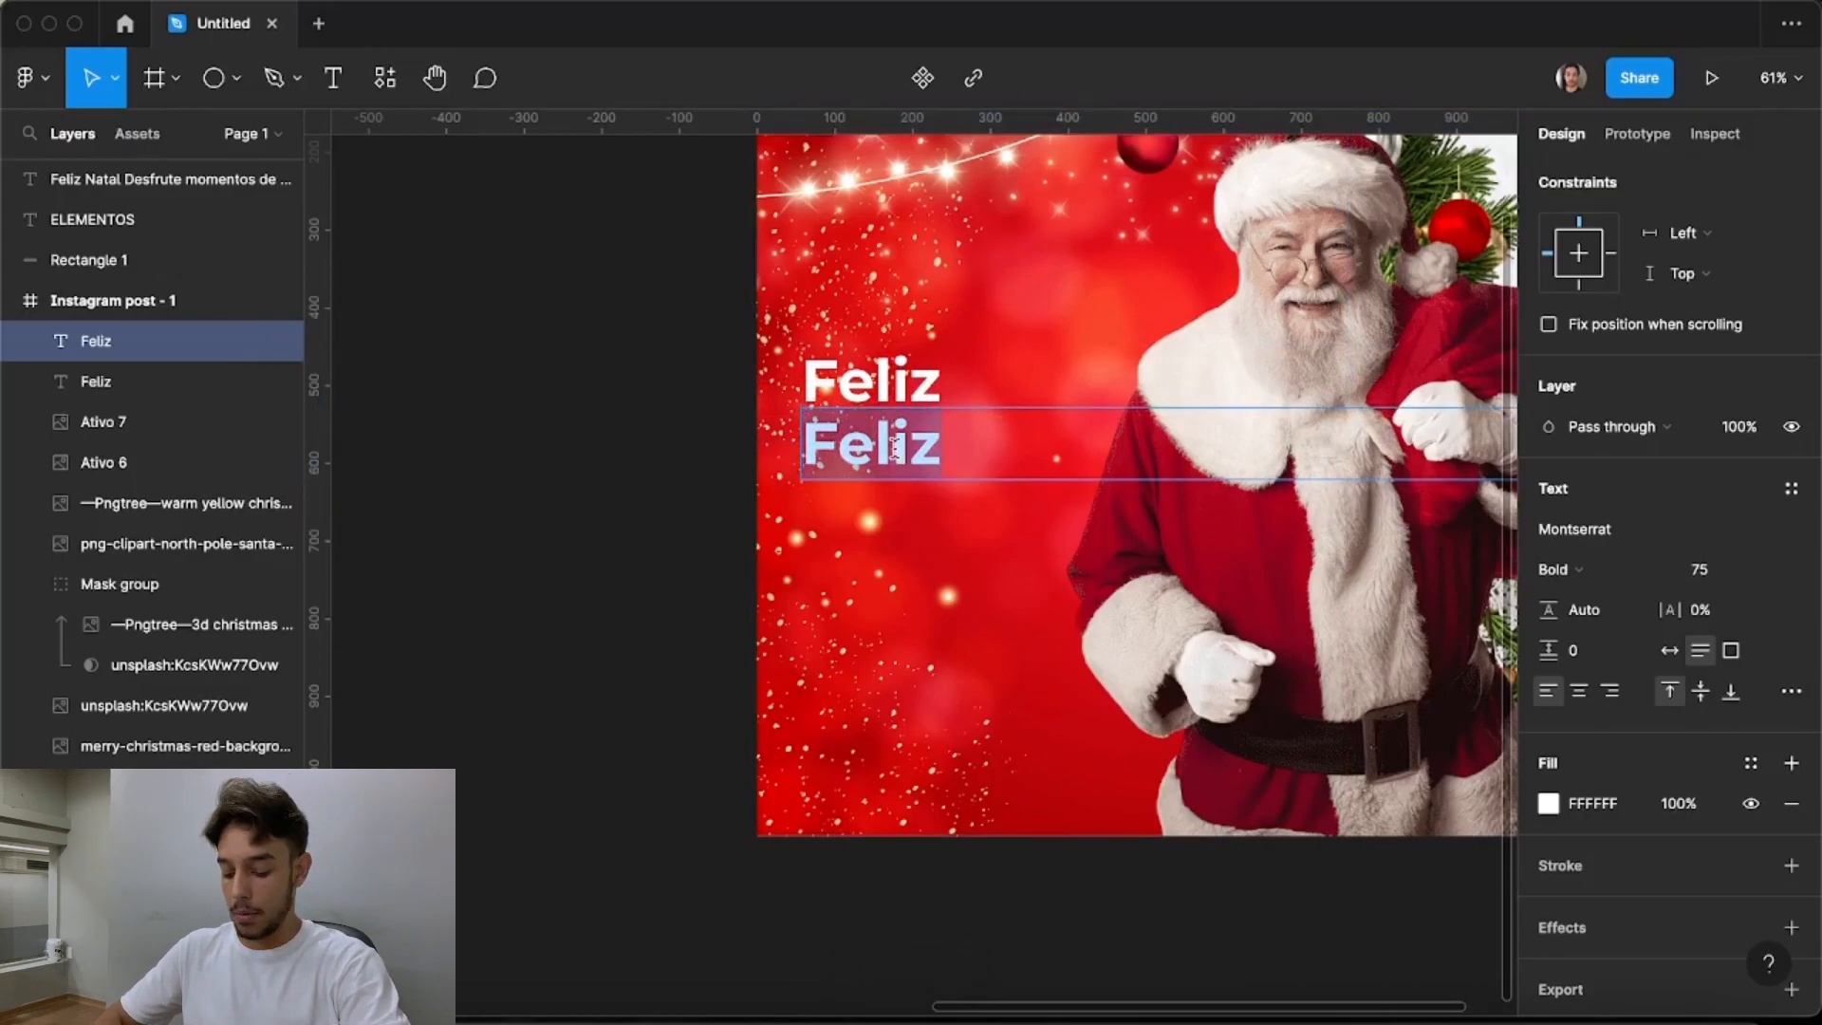
pyautogui.write('Na')
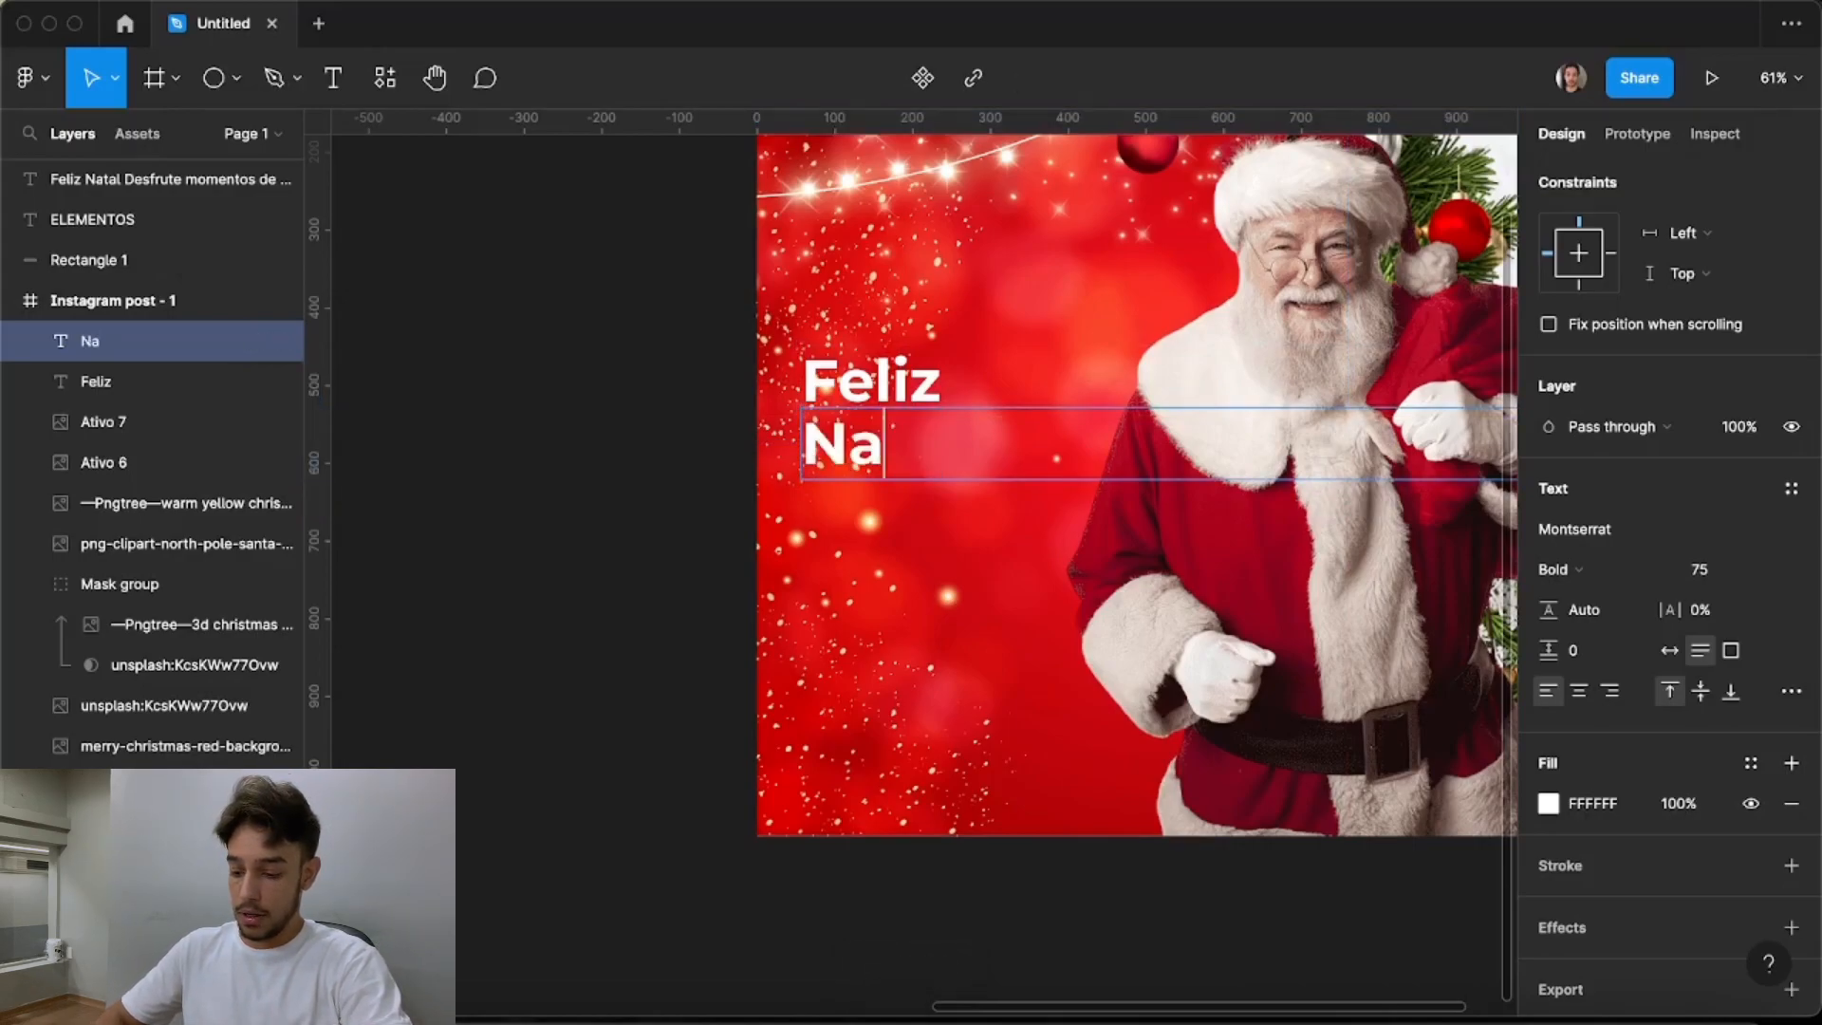
pyautogui.write('tal')
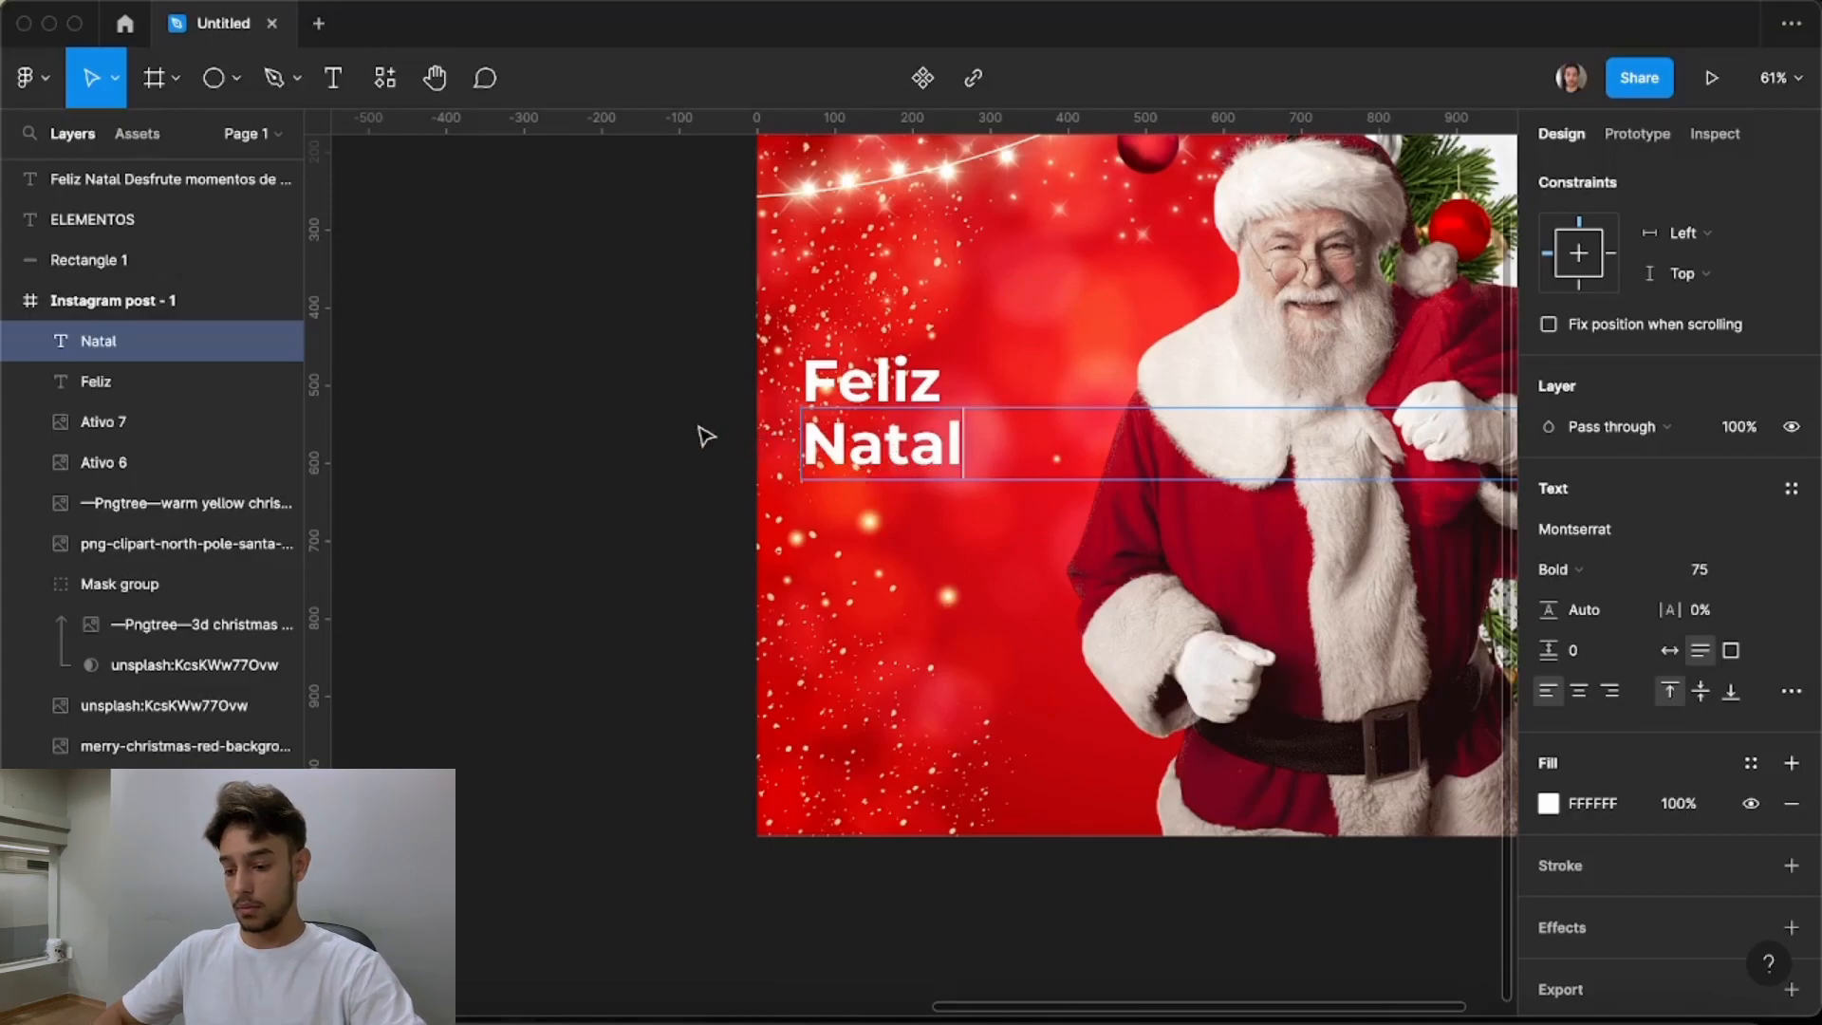
pyautogui.press('Escape')
# Switch to the browser, look at dafont.com's Escrita > Pincel font category in a new tab, and return to Figma
pyautogui.click(1592, 530)
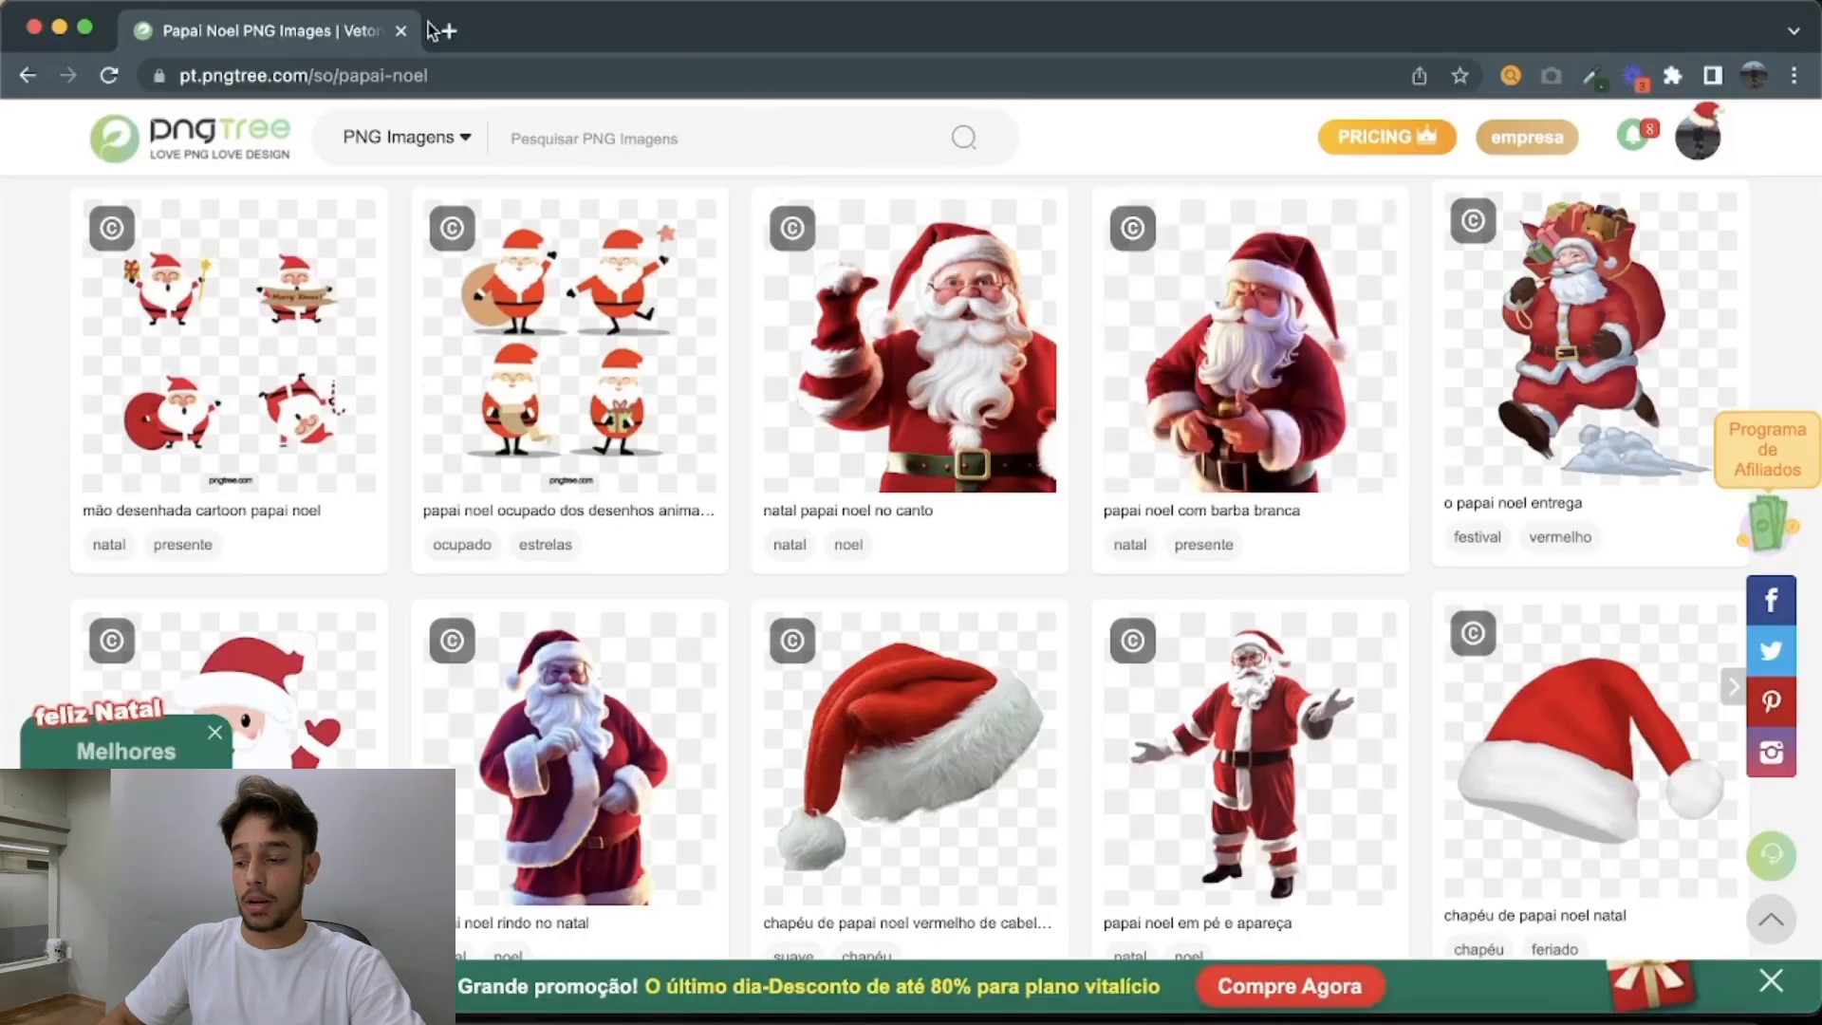
pyautogui.click(449, 38)
pyautogui.write('dan')
pyautogui.press('BackSpace')
pyautogui.write('f')
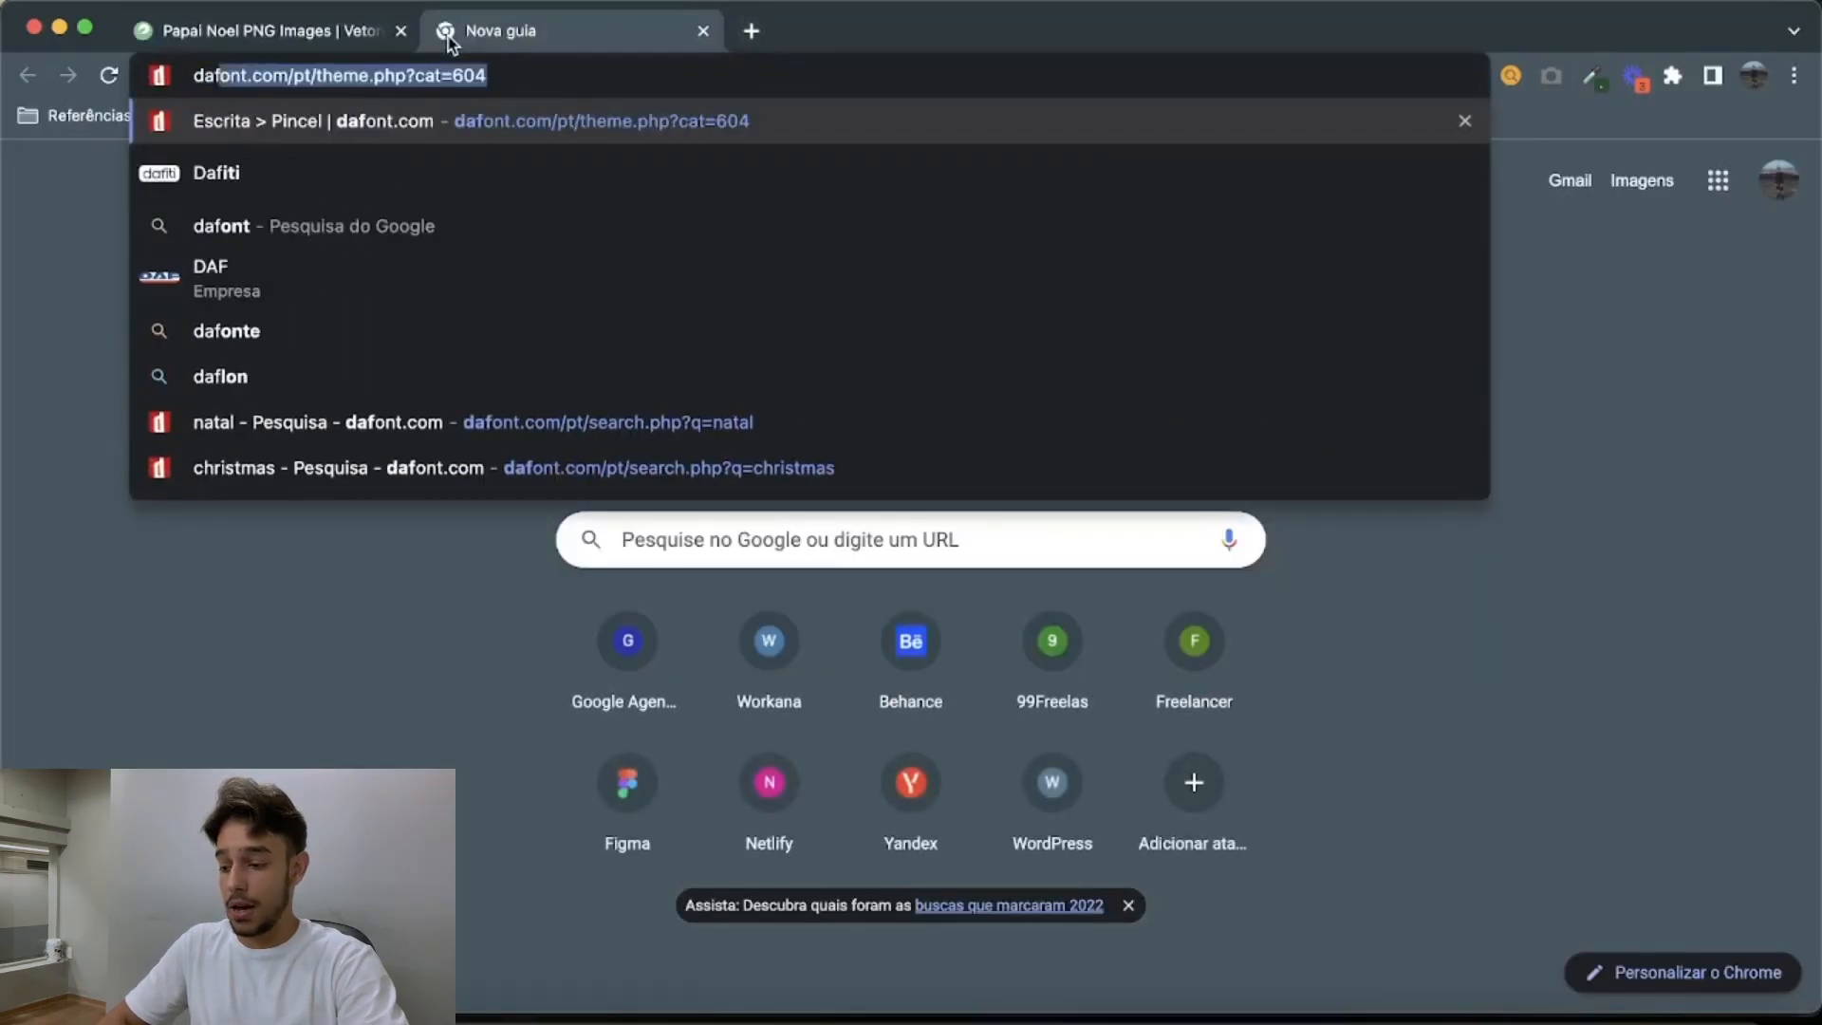
pyautogui.press('Return')
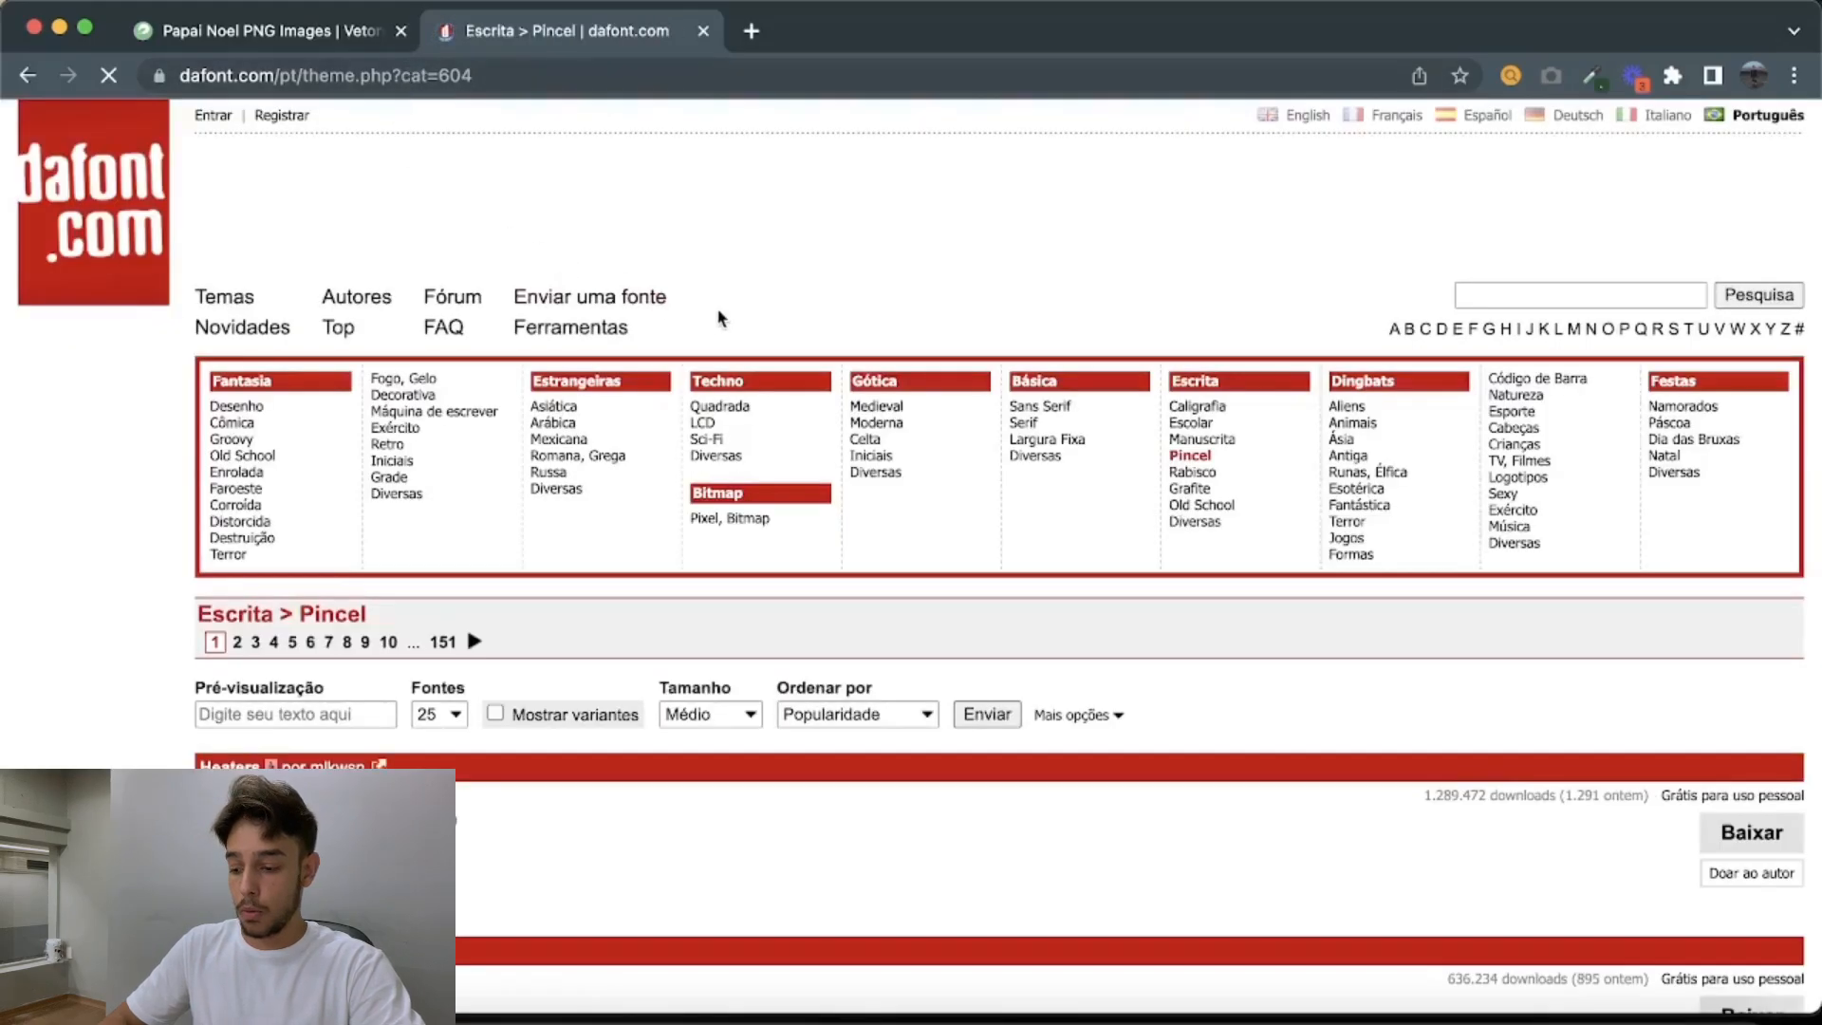
pyautogui.scroll(-1, 812, 320)
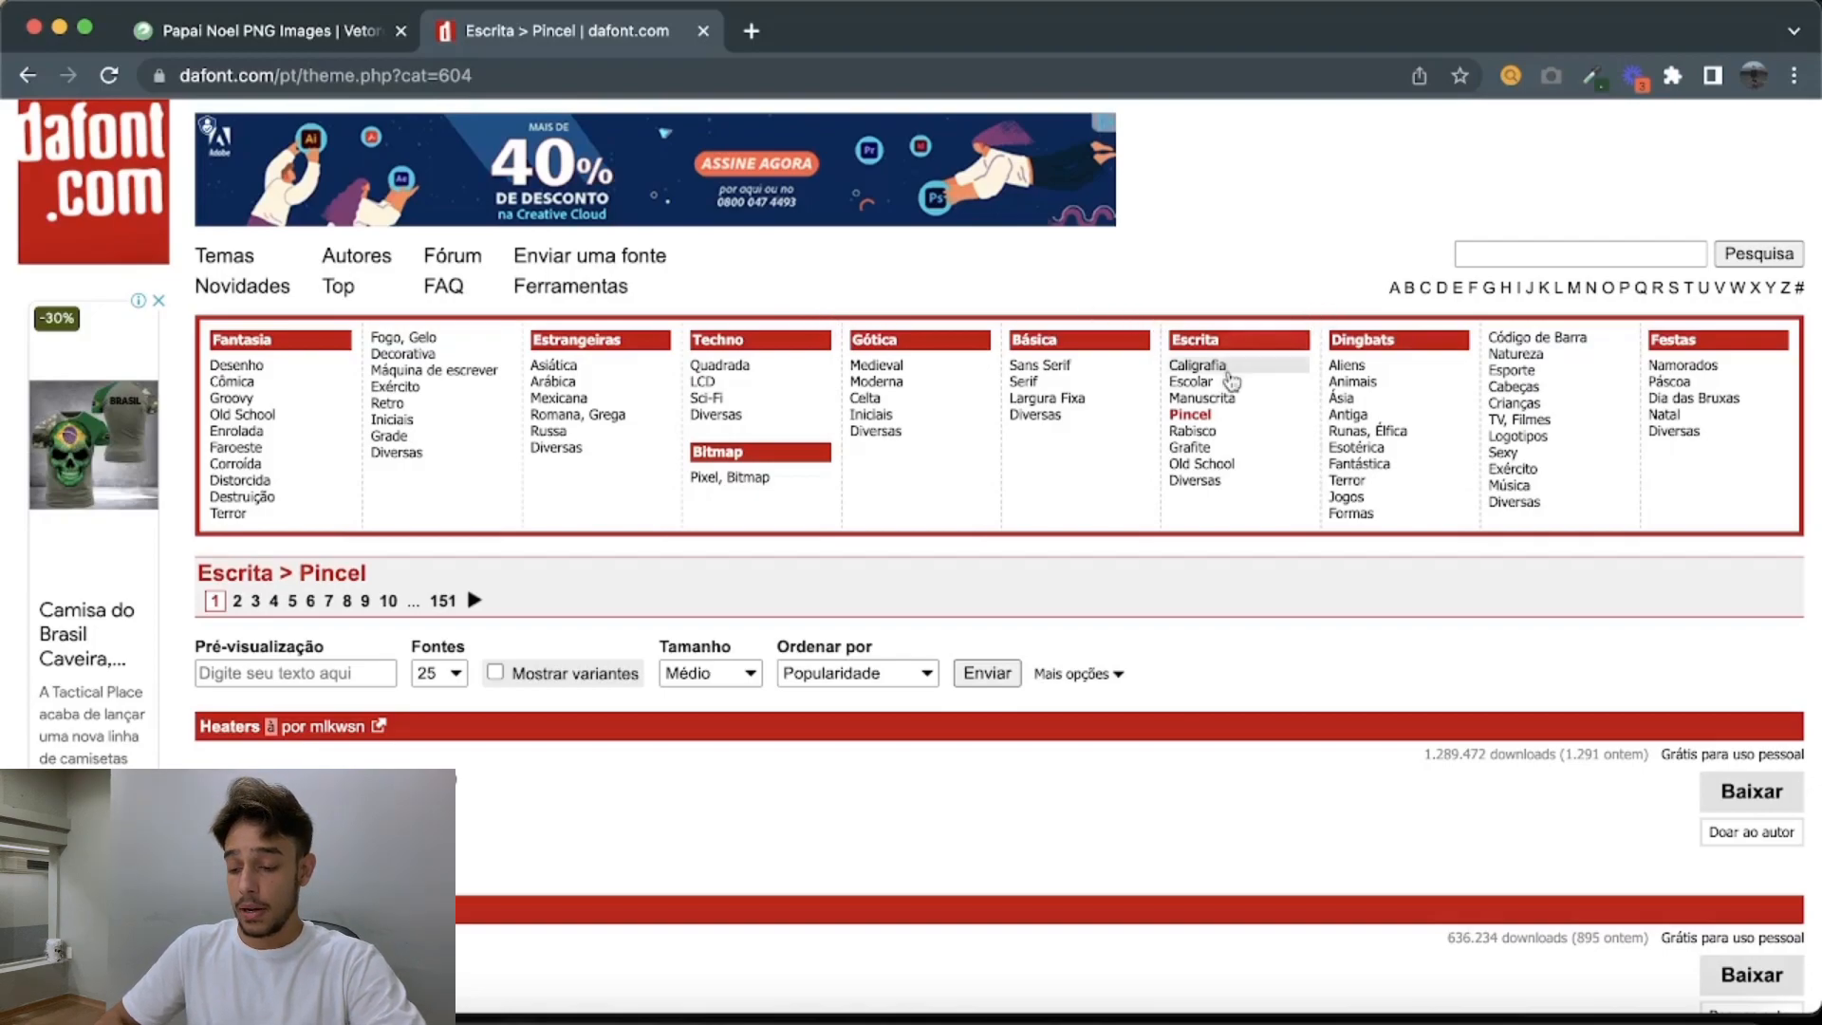
pyautogui.scroll(1, 1308, 322)
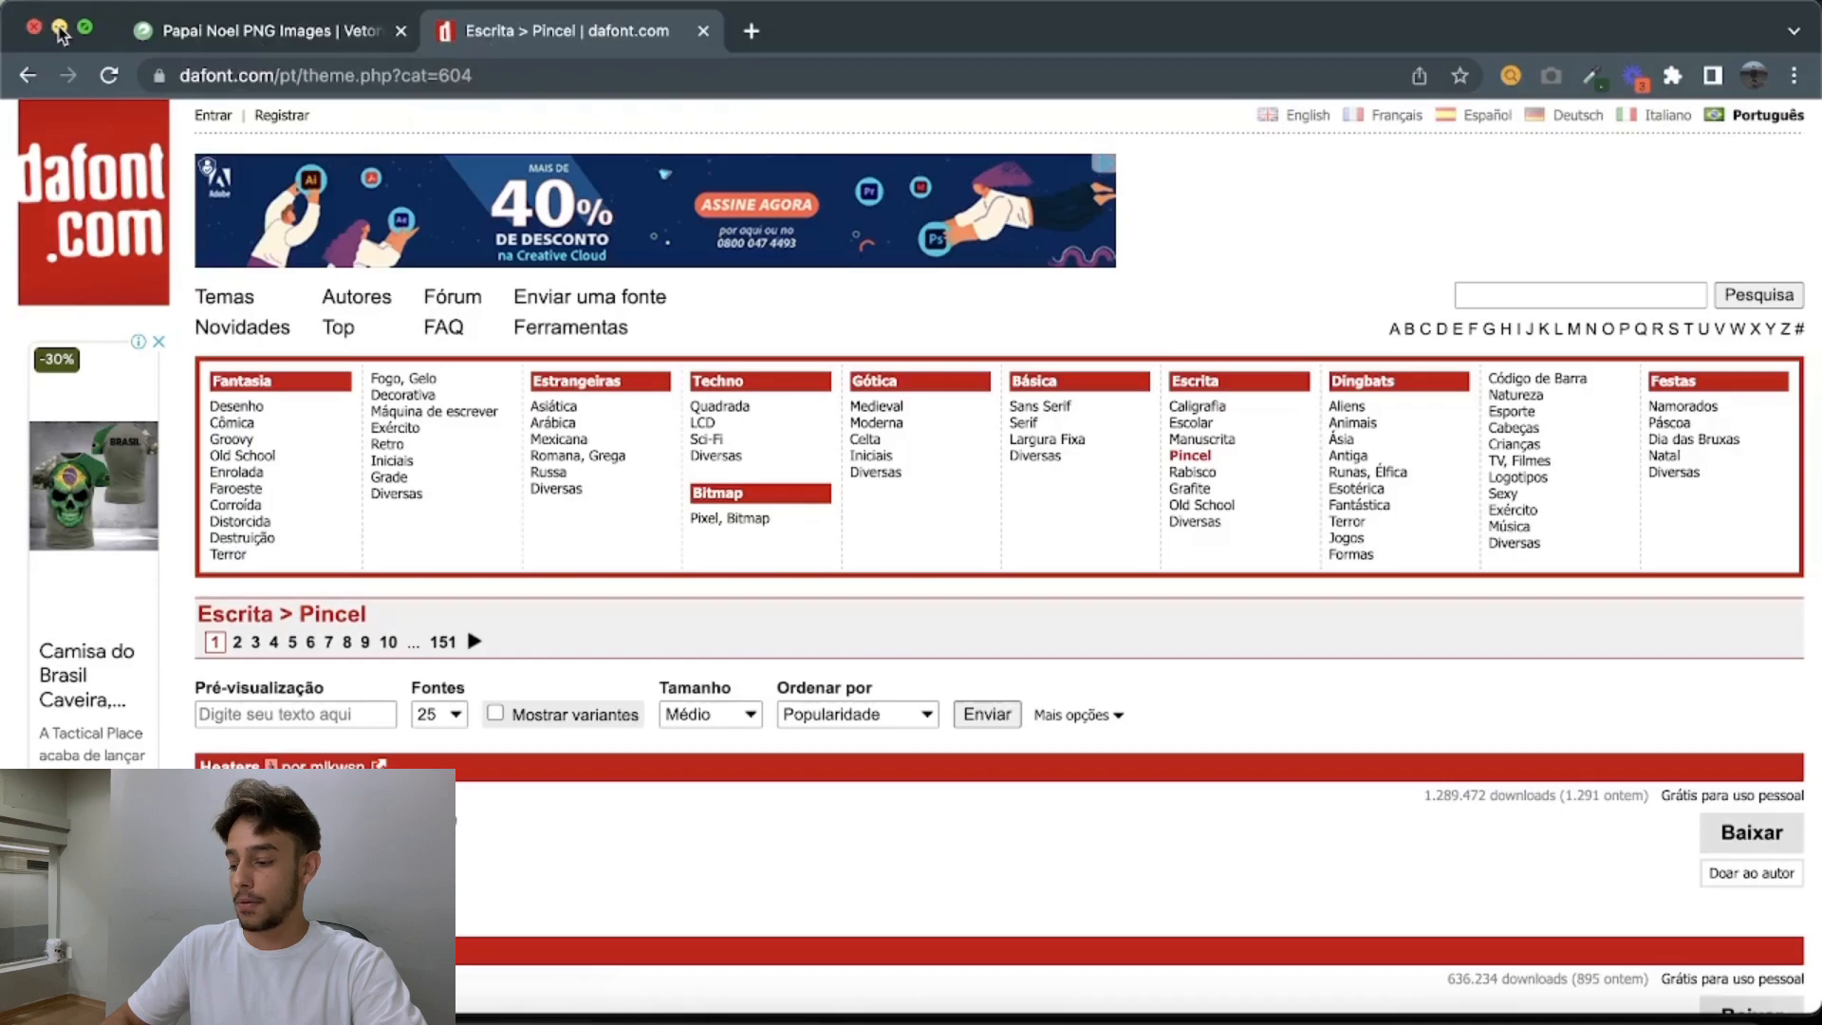
pyautogui.click(59, 29)
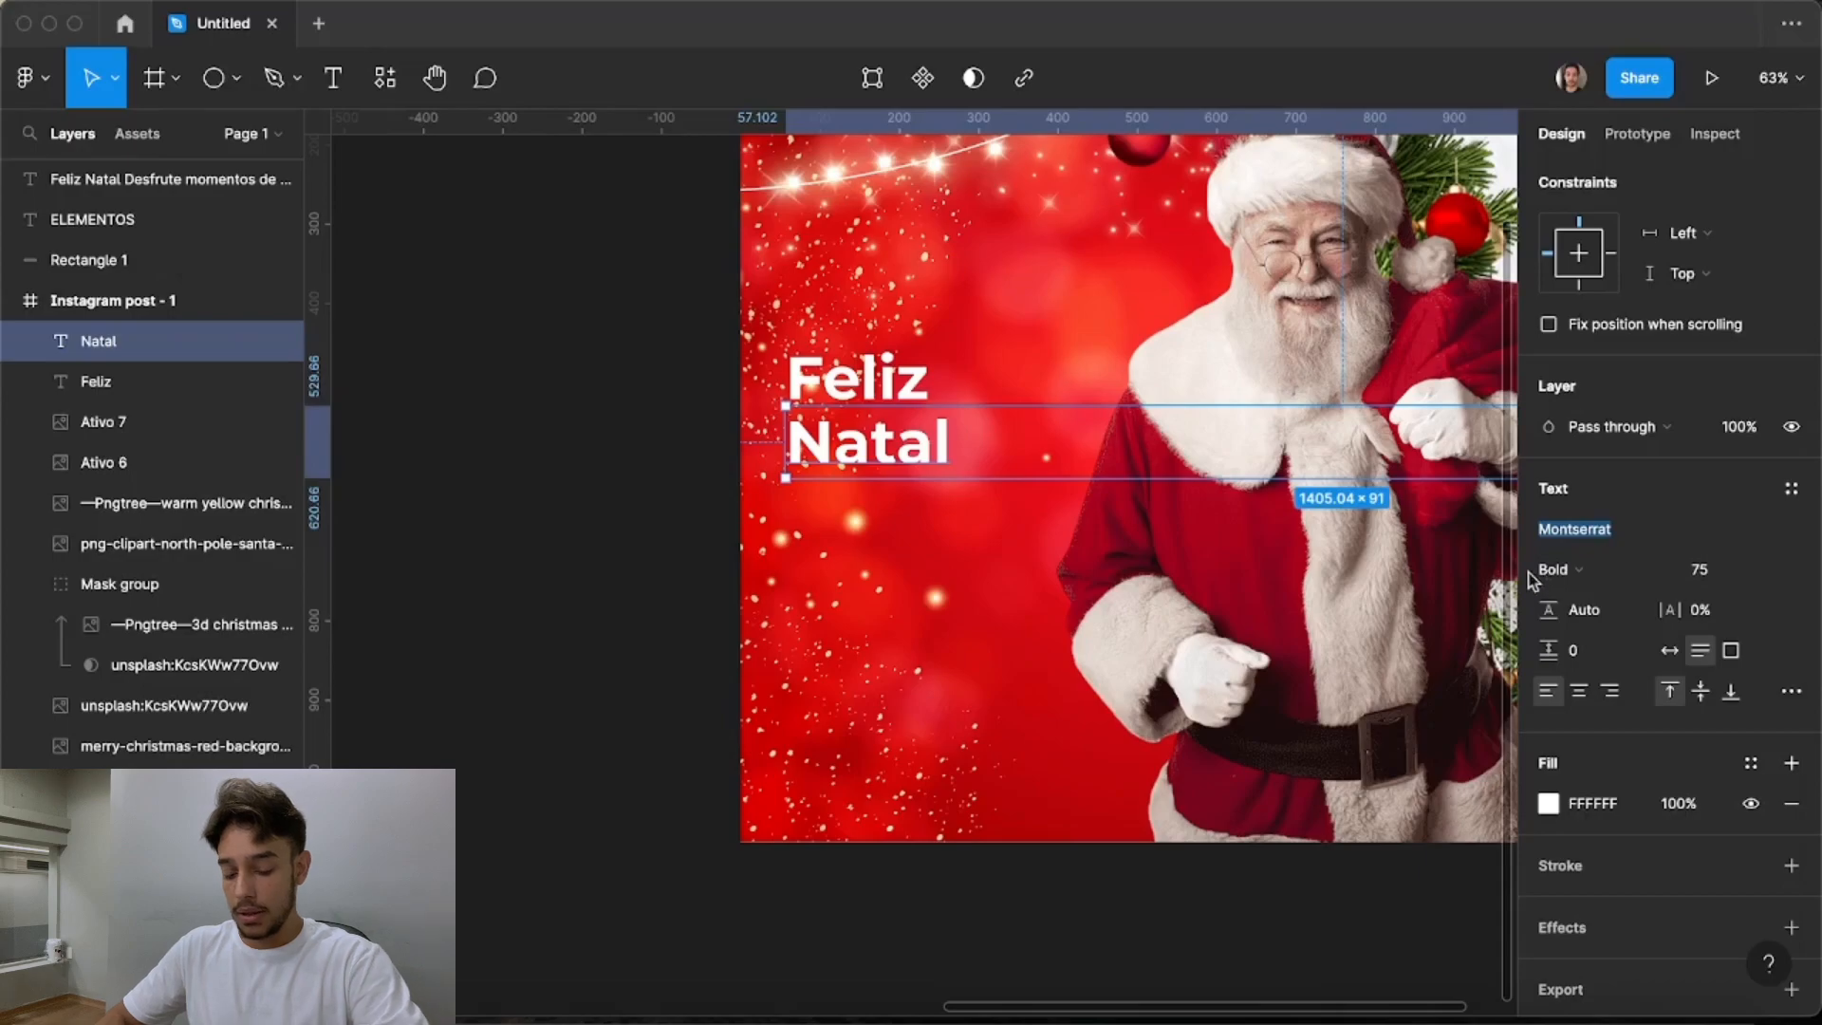
# Change the font of the "Natal" text to Christmas
pyautogui.click(1597, 529)
pyautogui.write('Christmas')
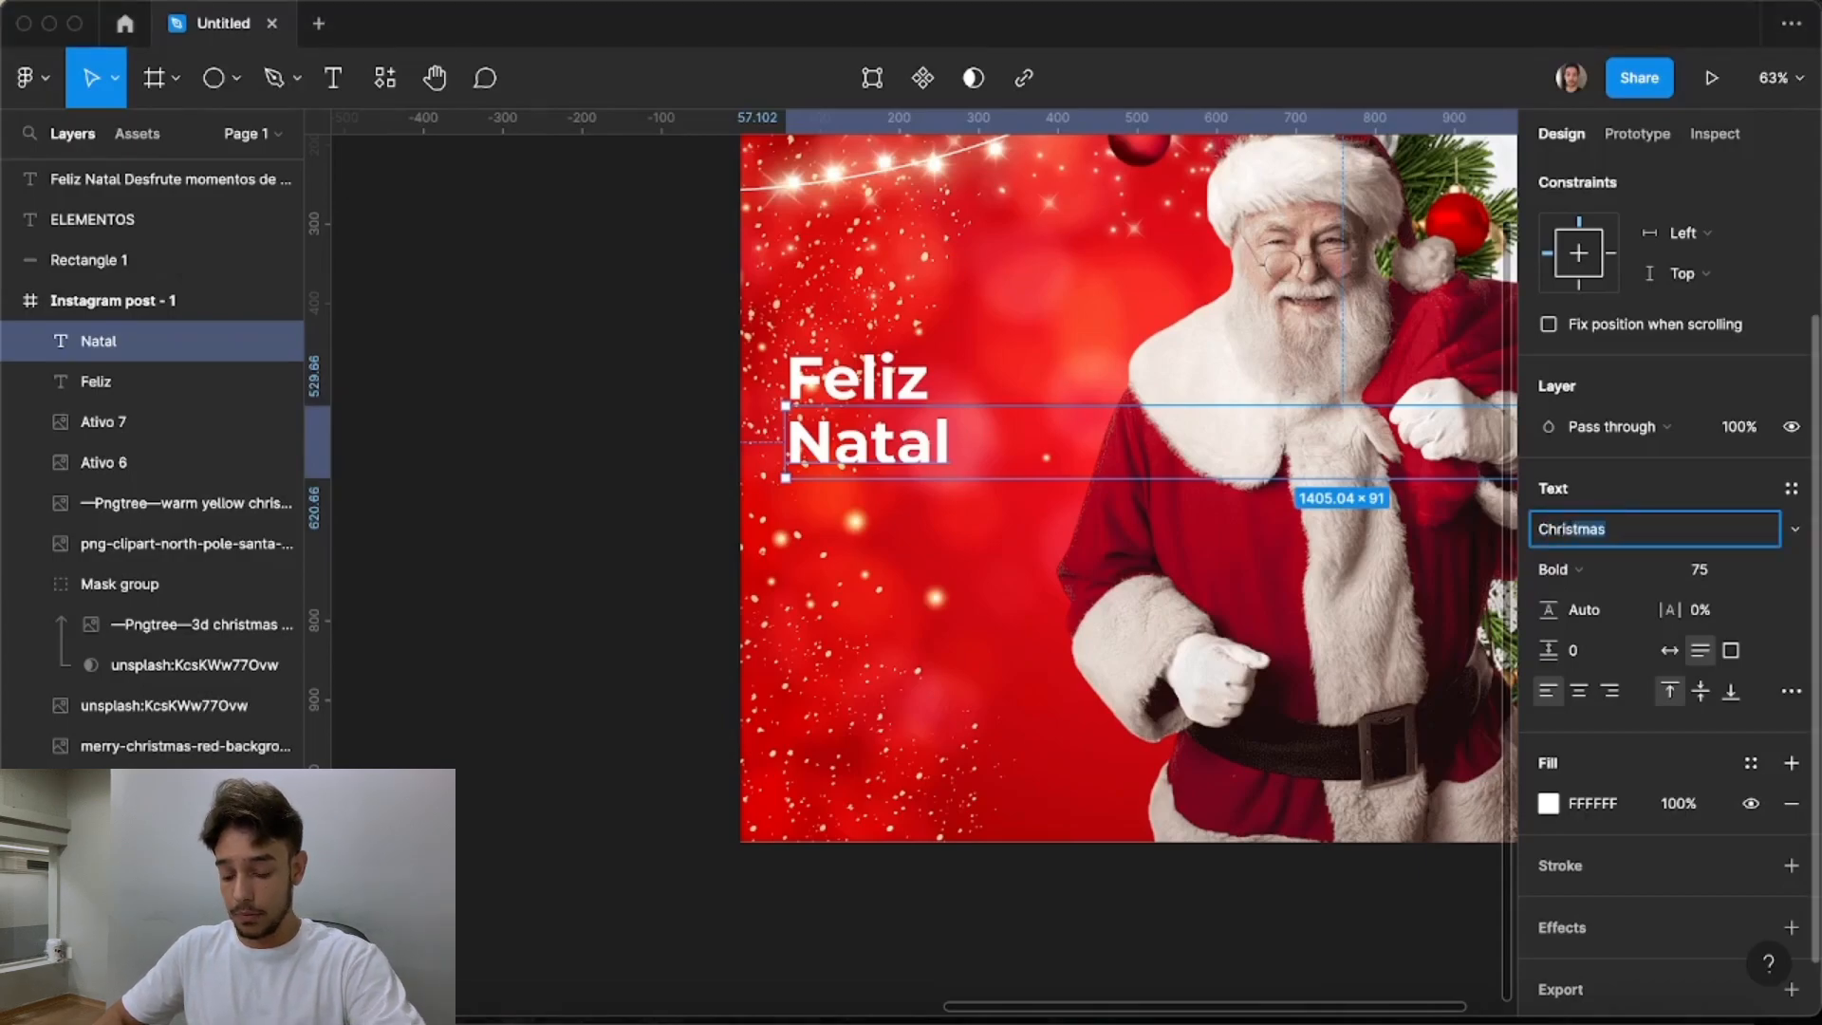
pyautogui.press('Return')
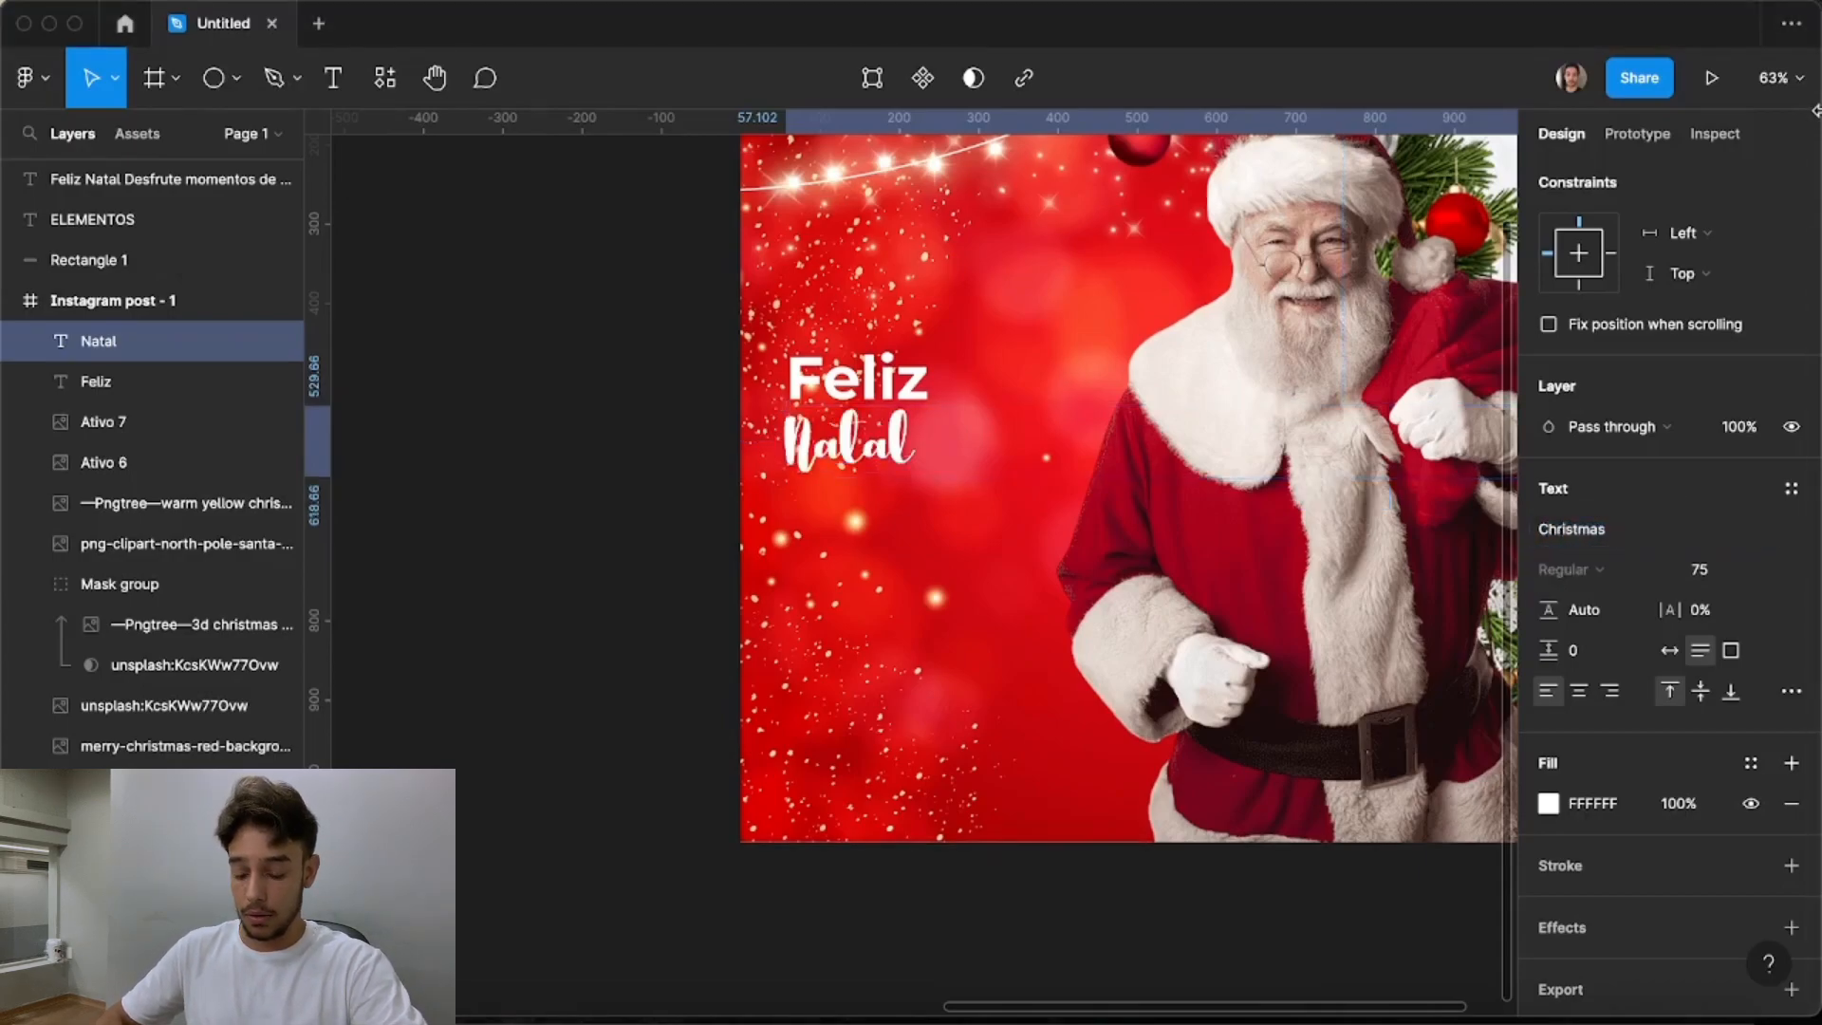
pyautogui.click(1599, 529)
pyautogui.scroll(-5, 1401, 551)
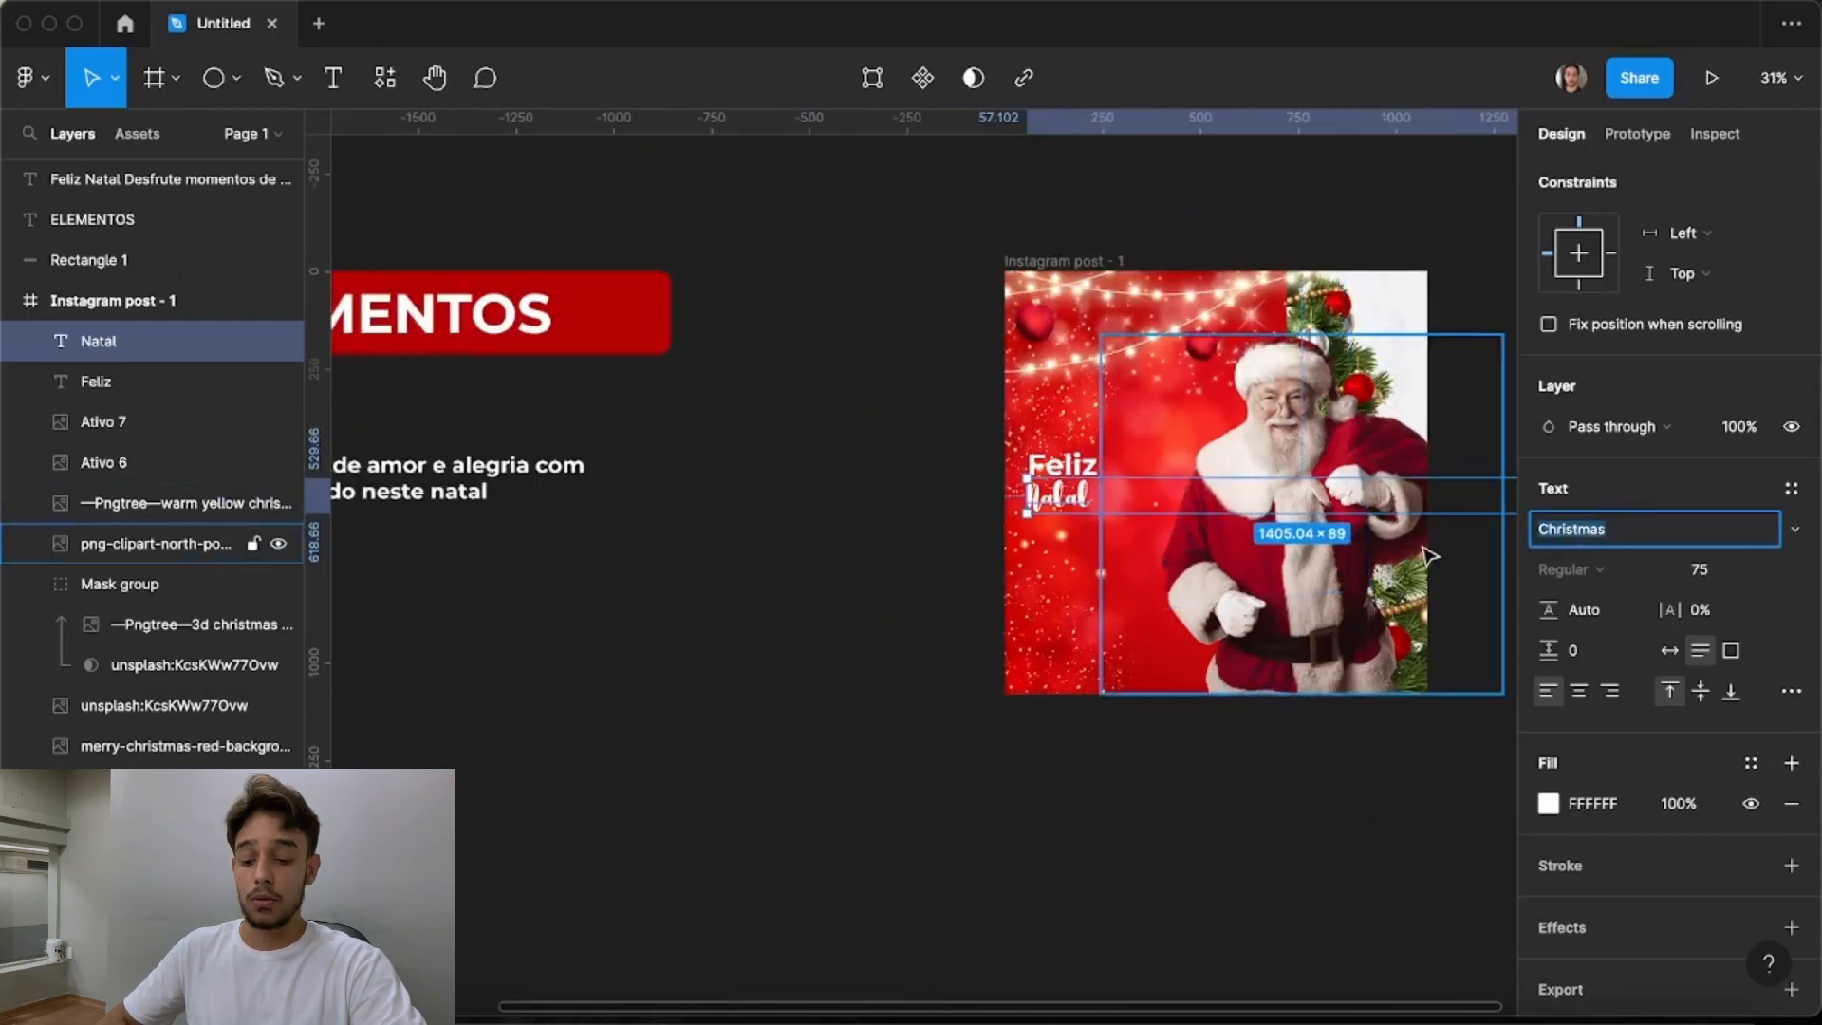
pyautogui.scroll(3, 1438, 545)
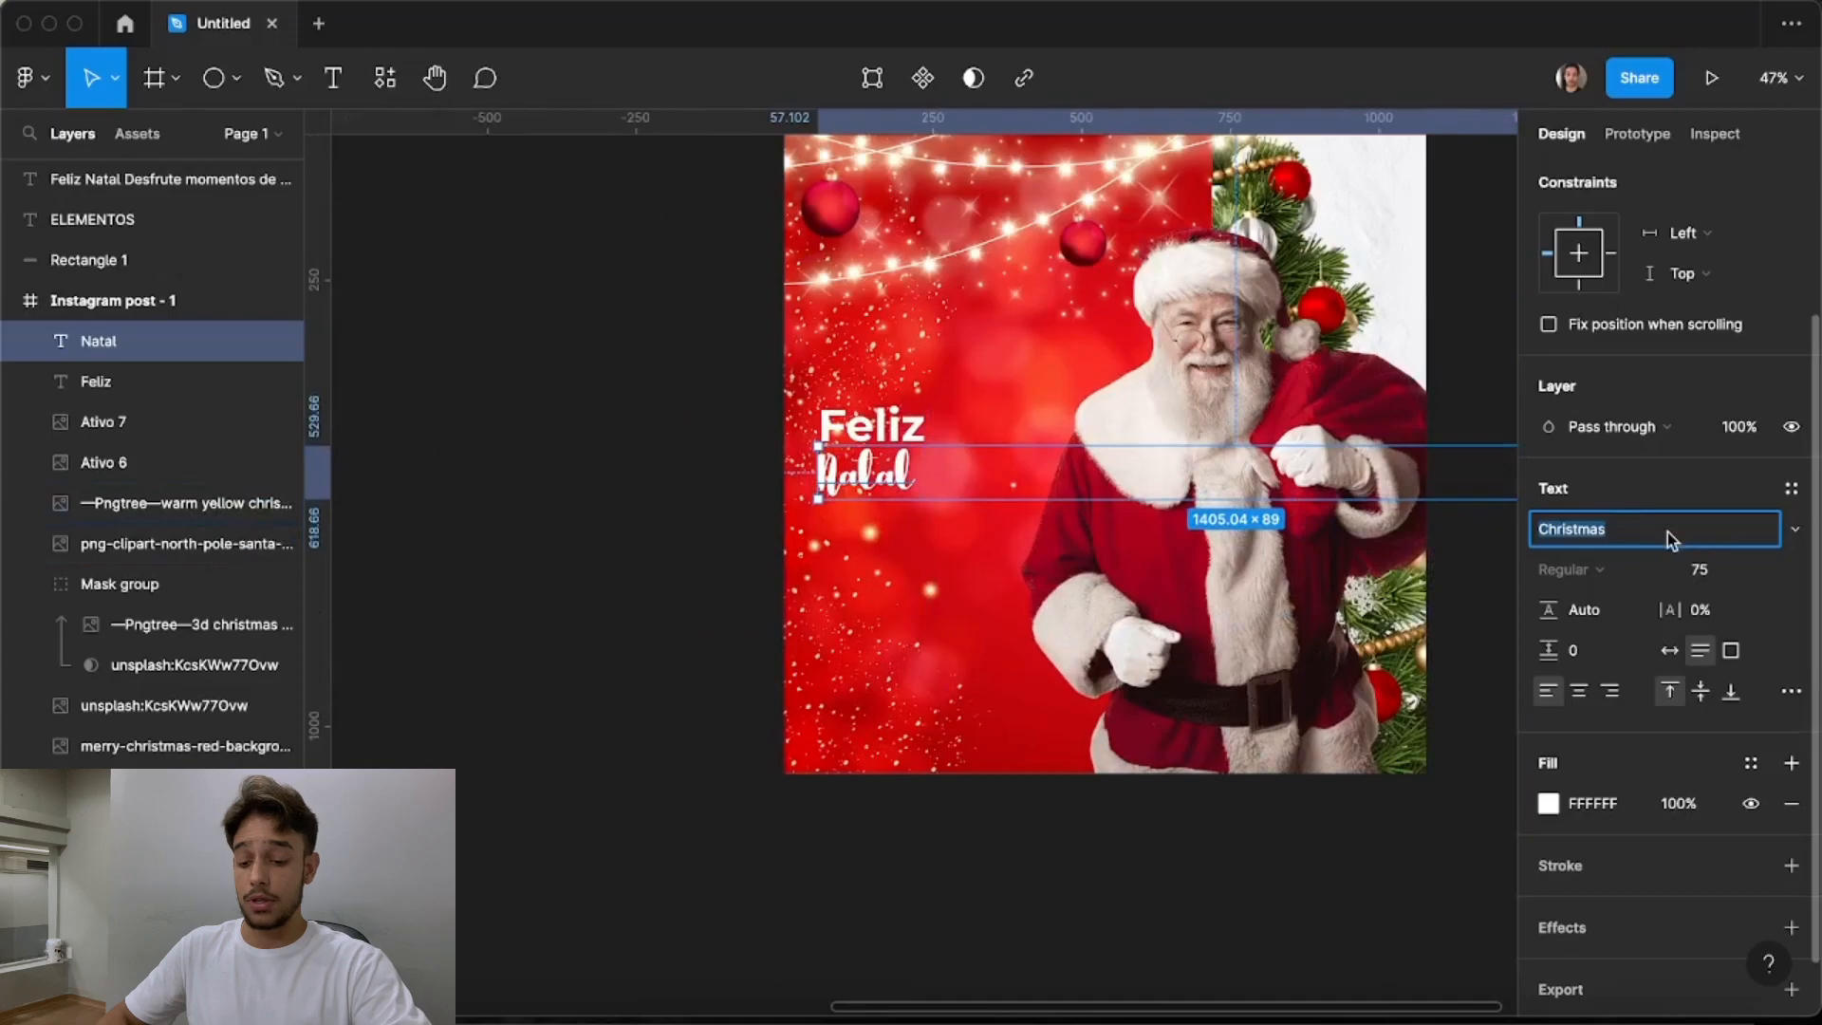
pyautogui.press('Escape')
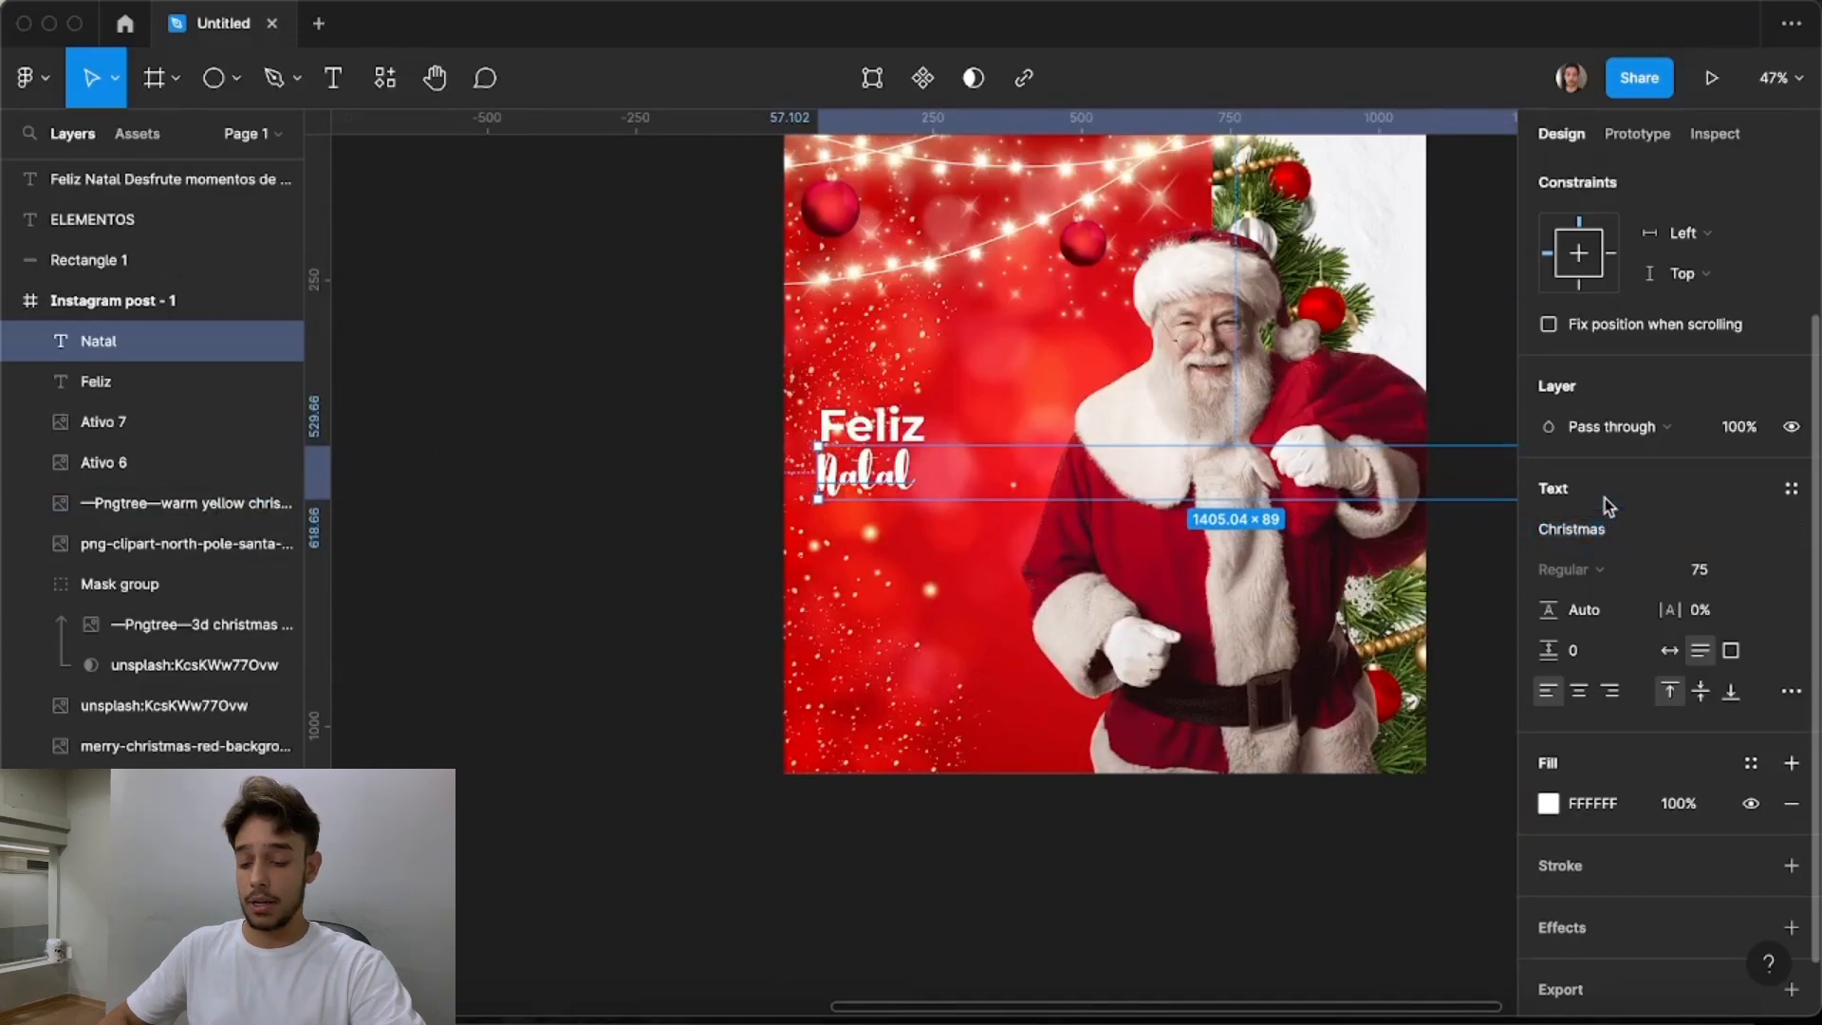
# Enlarge the "Natal" text to font size 220 and move it up to about Y 501, beneath "Feliz"
pyautogui.scroll(5, 832, 486)
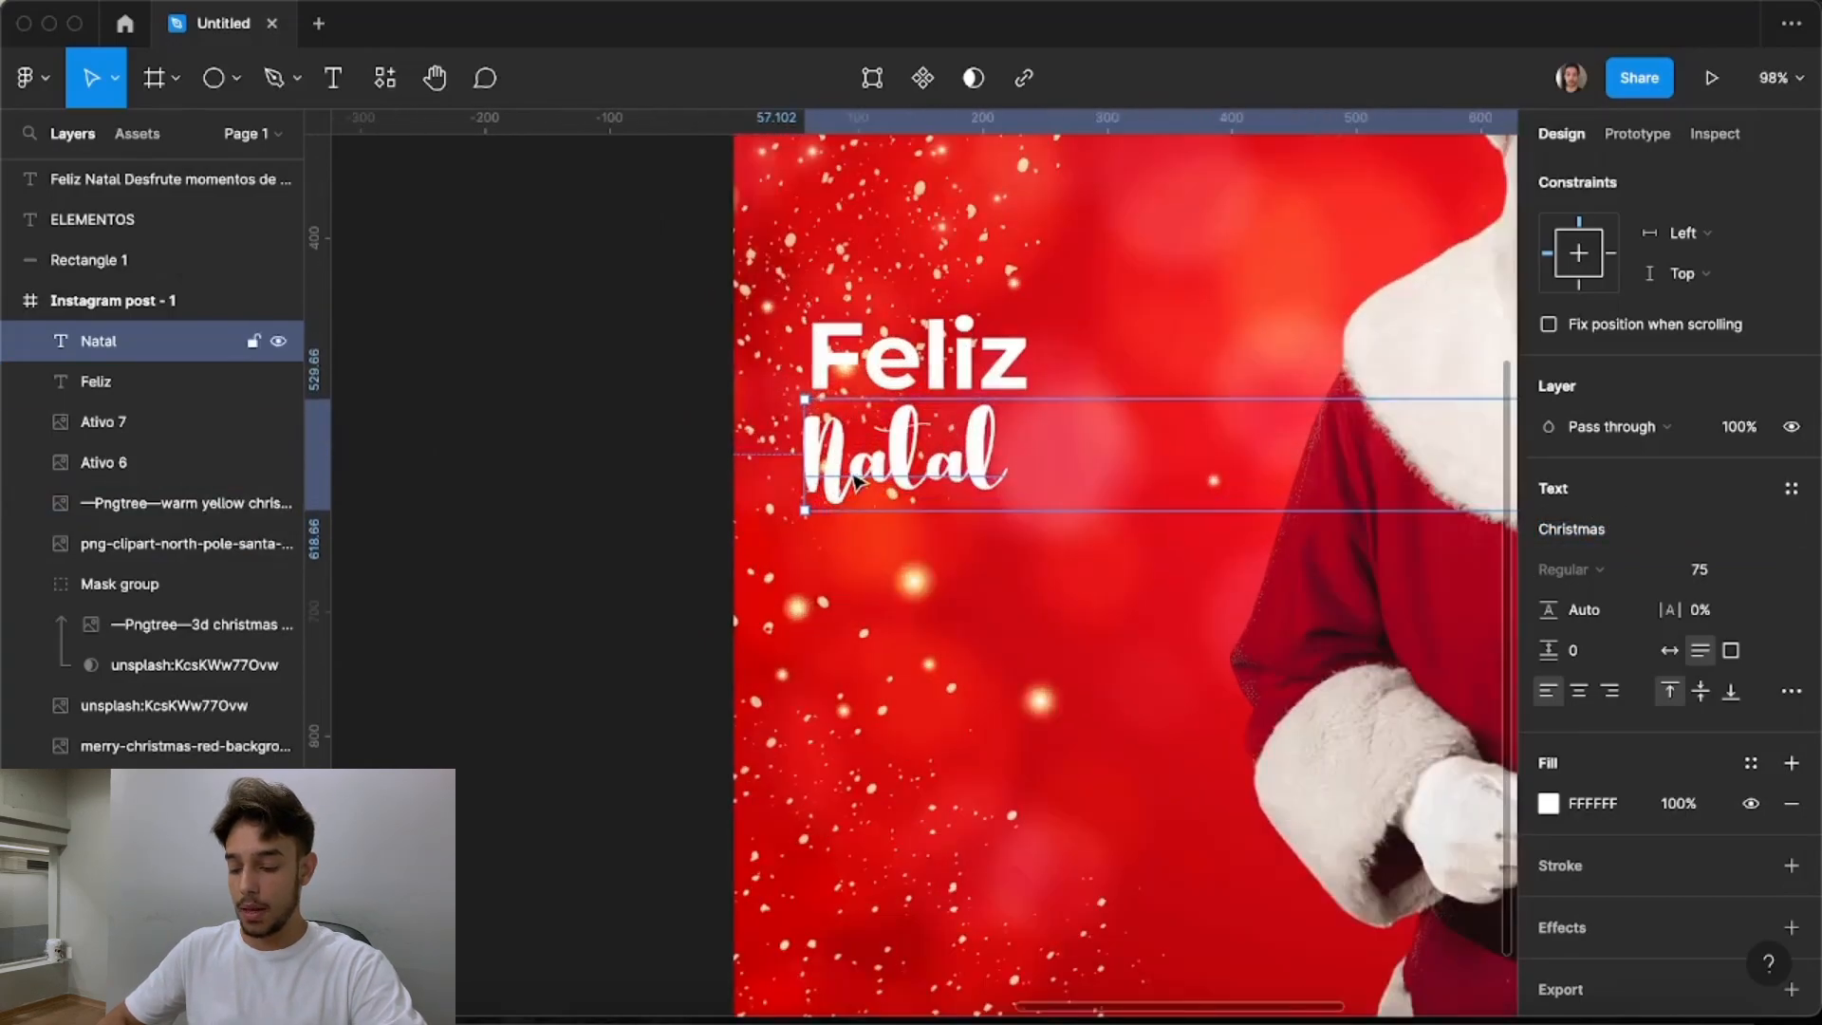
pyautogui.scroll(-5, 971, 572)
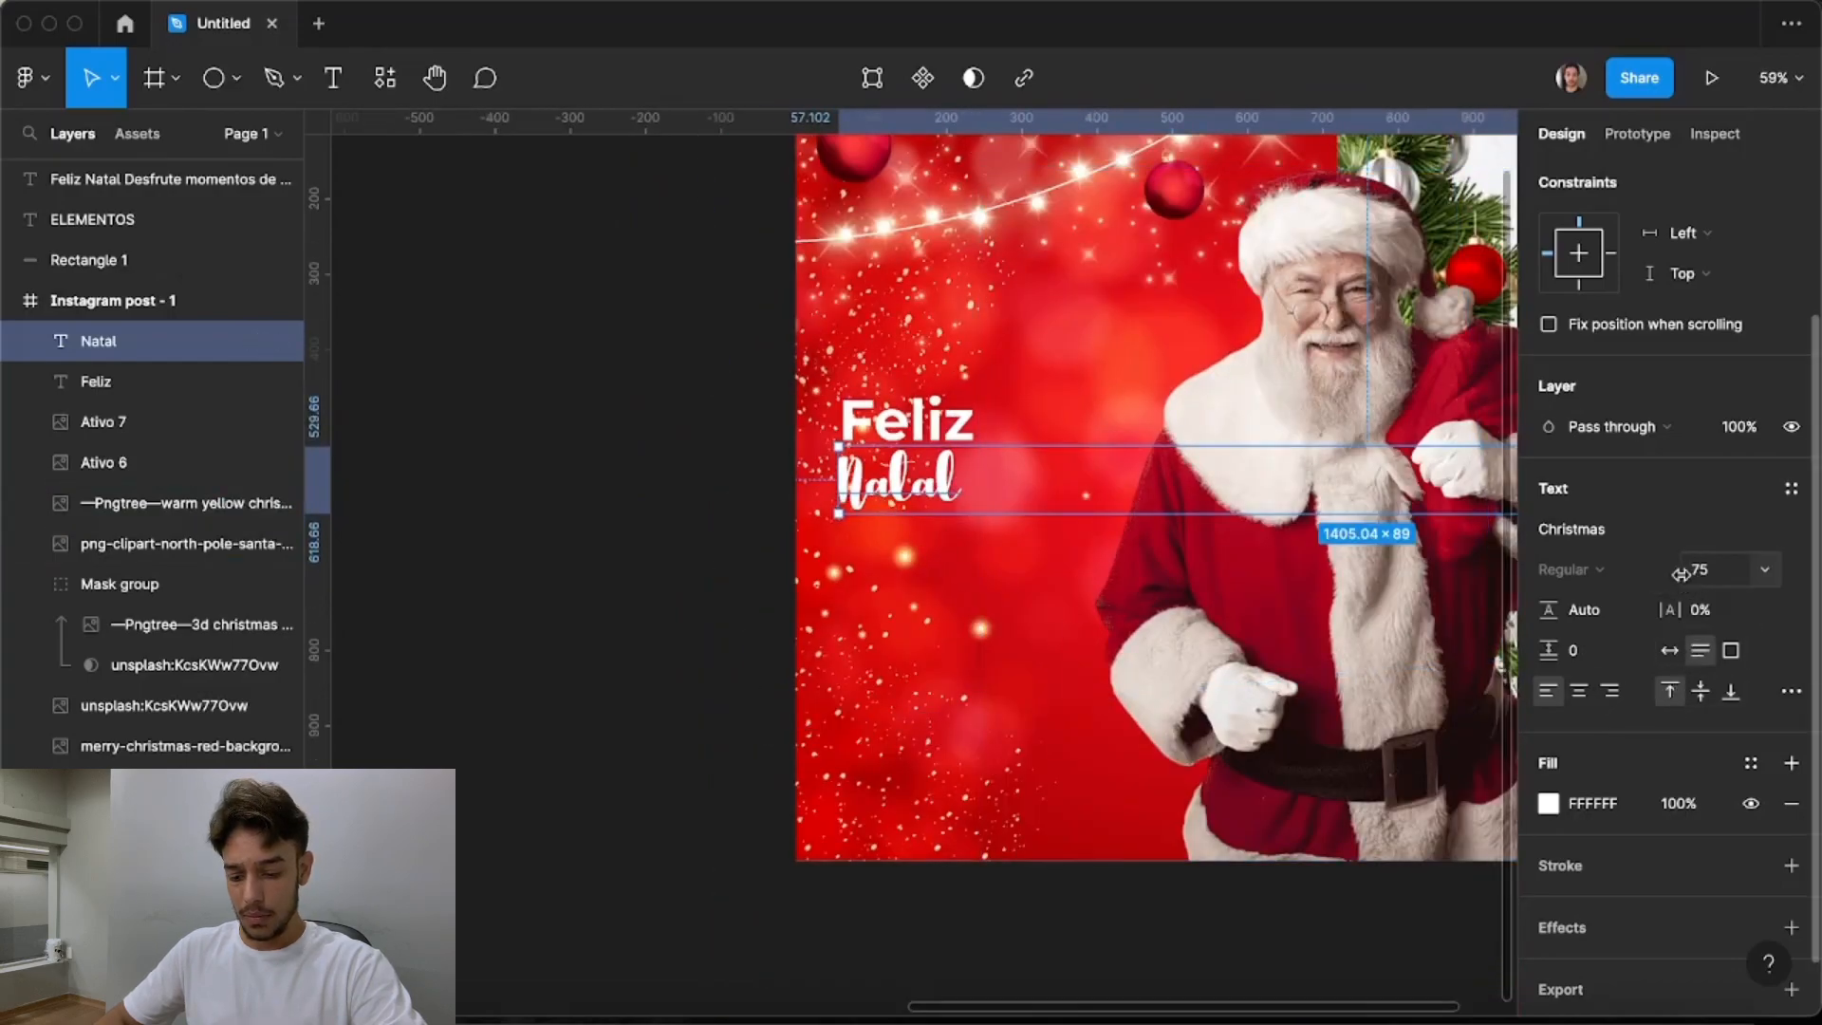
pyautogui.moveTo(1682, 574); pyautogui.dragTo(176, 562)
pyautogui.moveTo(1114, 529); pyautogui.dragTo(1114, 506)
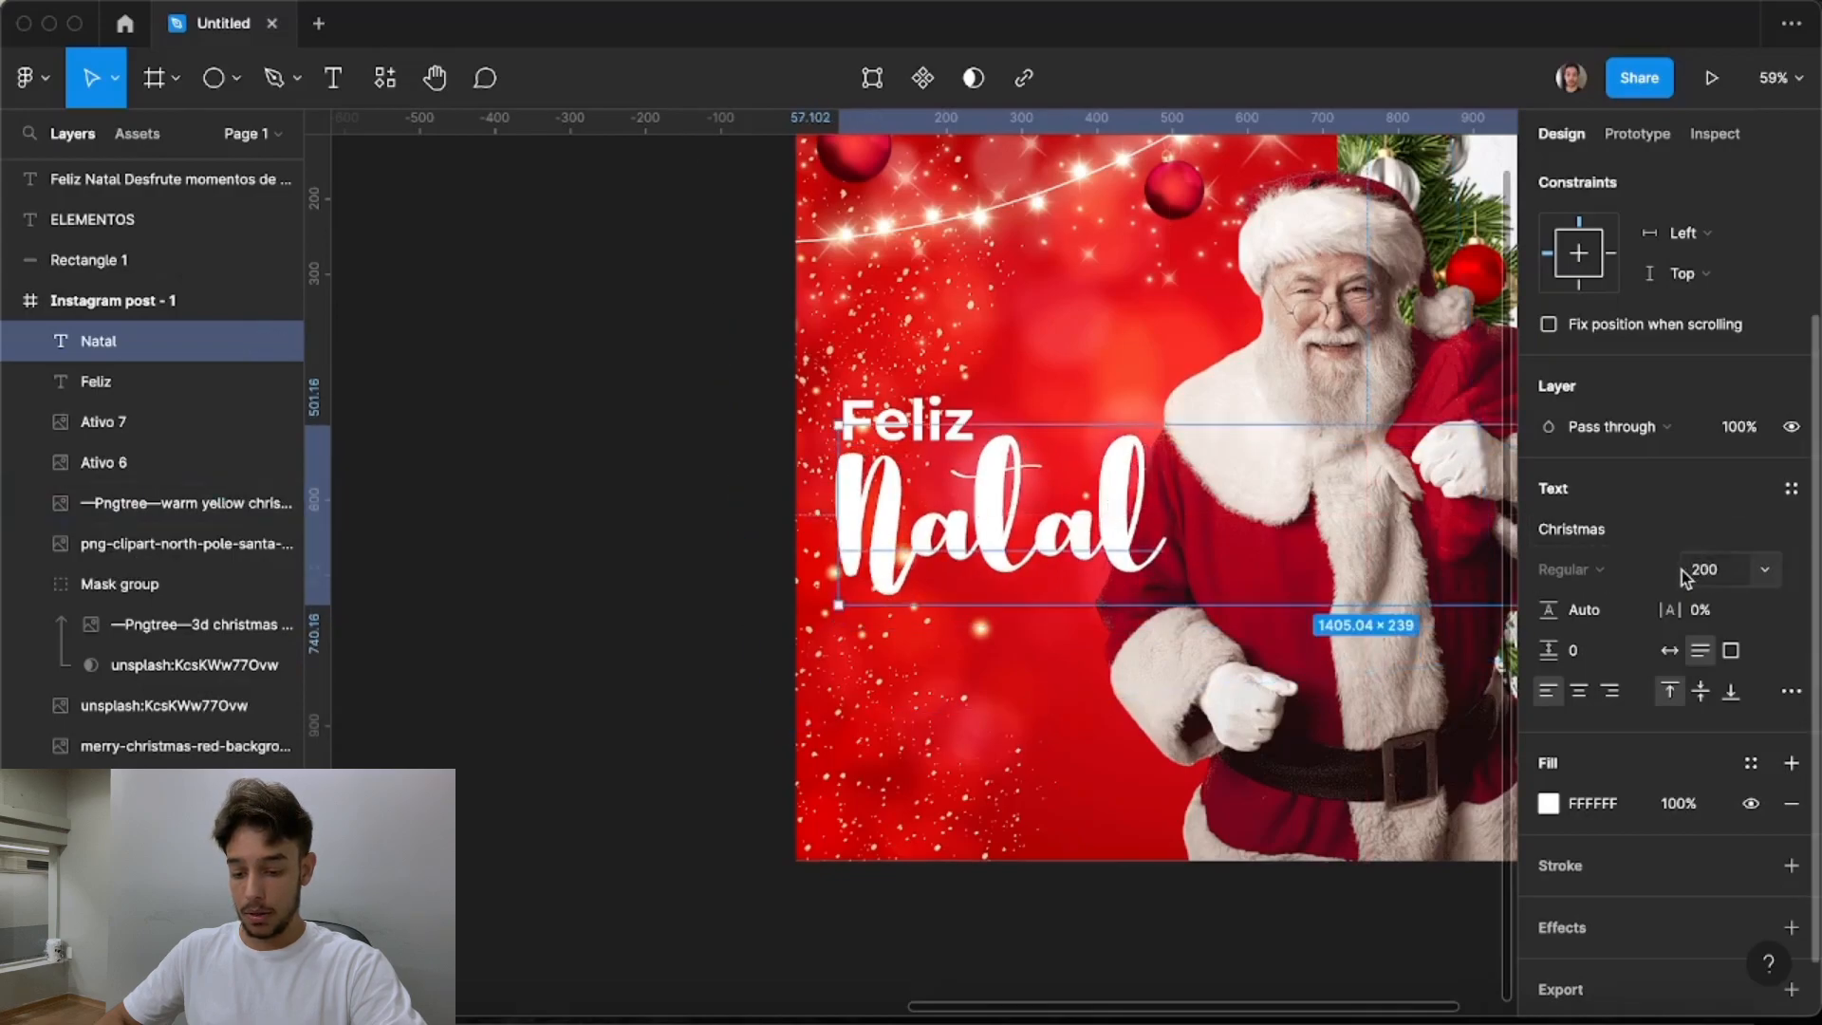
pyautogui.moveTo(1680, 569); pyautogui.dragTo(1727, 583)
pyautogui.scroll(-3, 1094, 533)
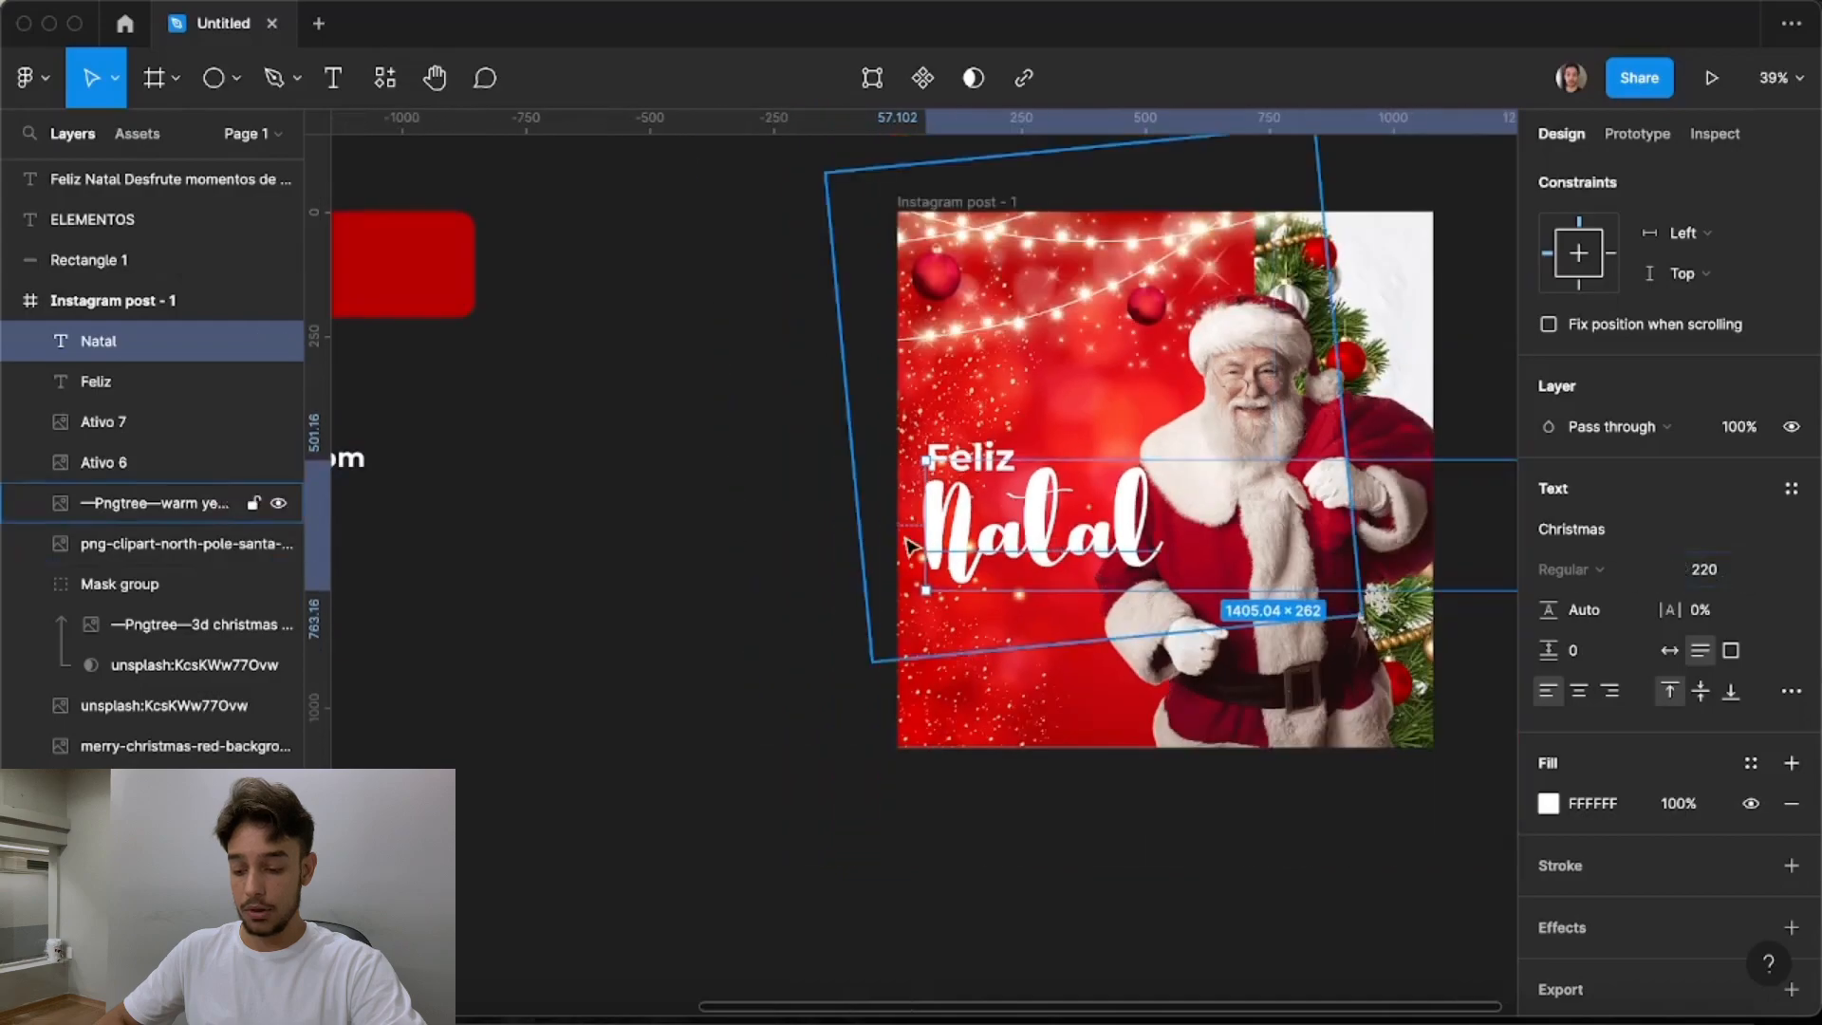
# Enlarge the Santa image to about 1050 × 938 at about X 305, Y 142, and bring it to the front
pyautogui.click(1329, 570)
pyautogui.scroll(1, 1519, 604)
pyautogui.click(1320, 786)
pyautogui.click(1308, 653)
pyautogui.moveTo(1308, 653)
pyautogui.mouseDown()
pyautogui.moveTo(1293, 634)
pyautogui.moveTo(1308, 634)
pyautogui.mouseUp()
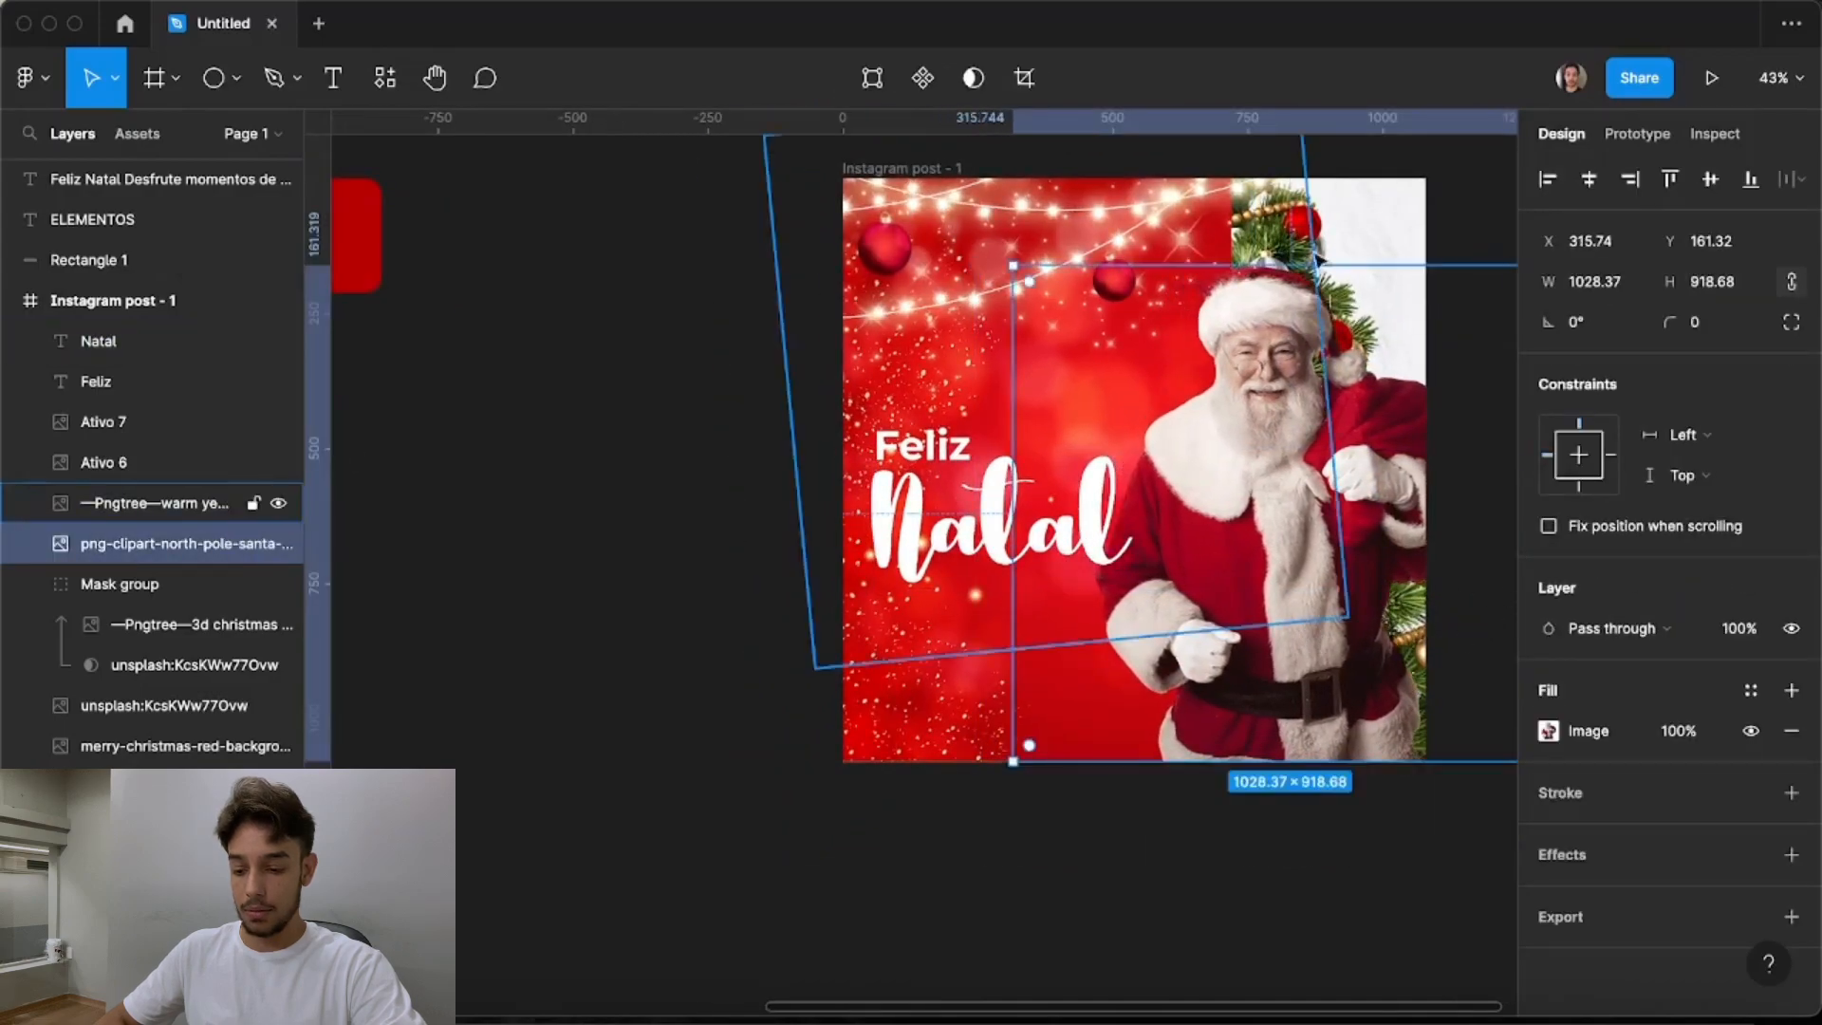
pyautogui.moveTo(1392, 267); pyautogui.dragTo(1395, 259)
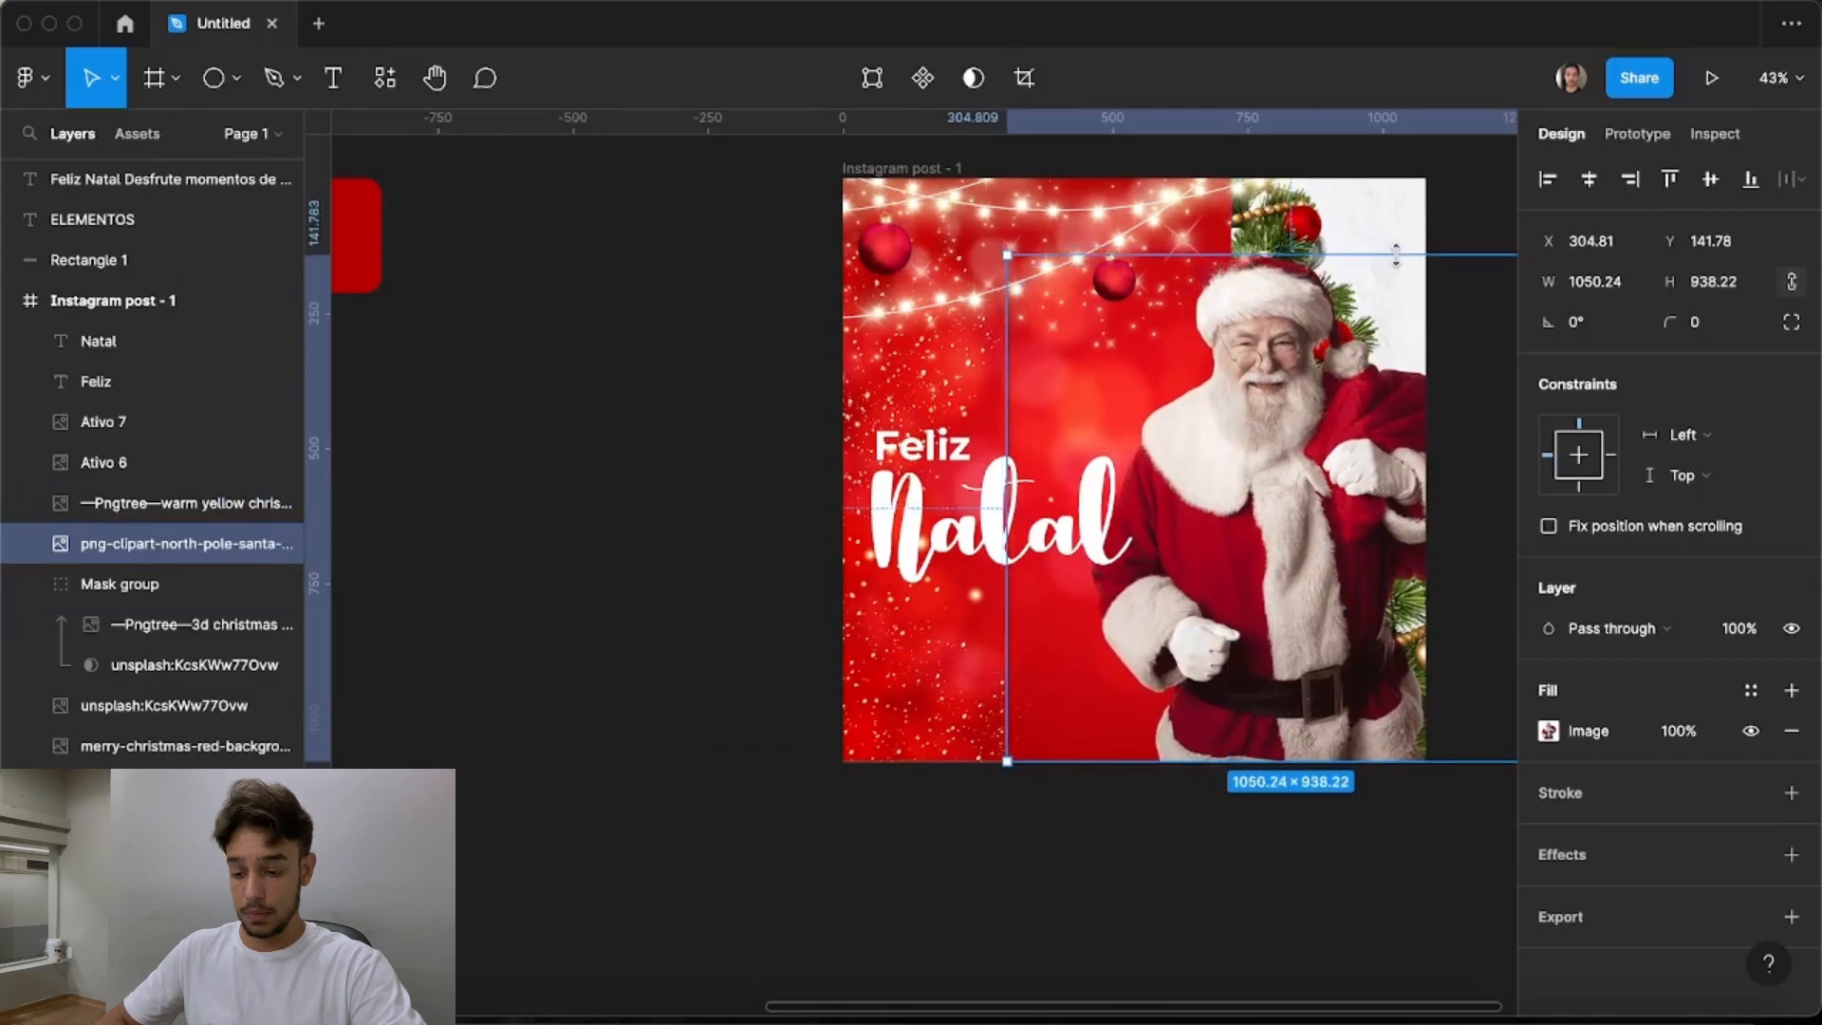
pyautogui.press(']')
# Bring the "Natal" text forward so it is layered above the Santa image
pyautogui.click(917, 541)
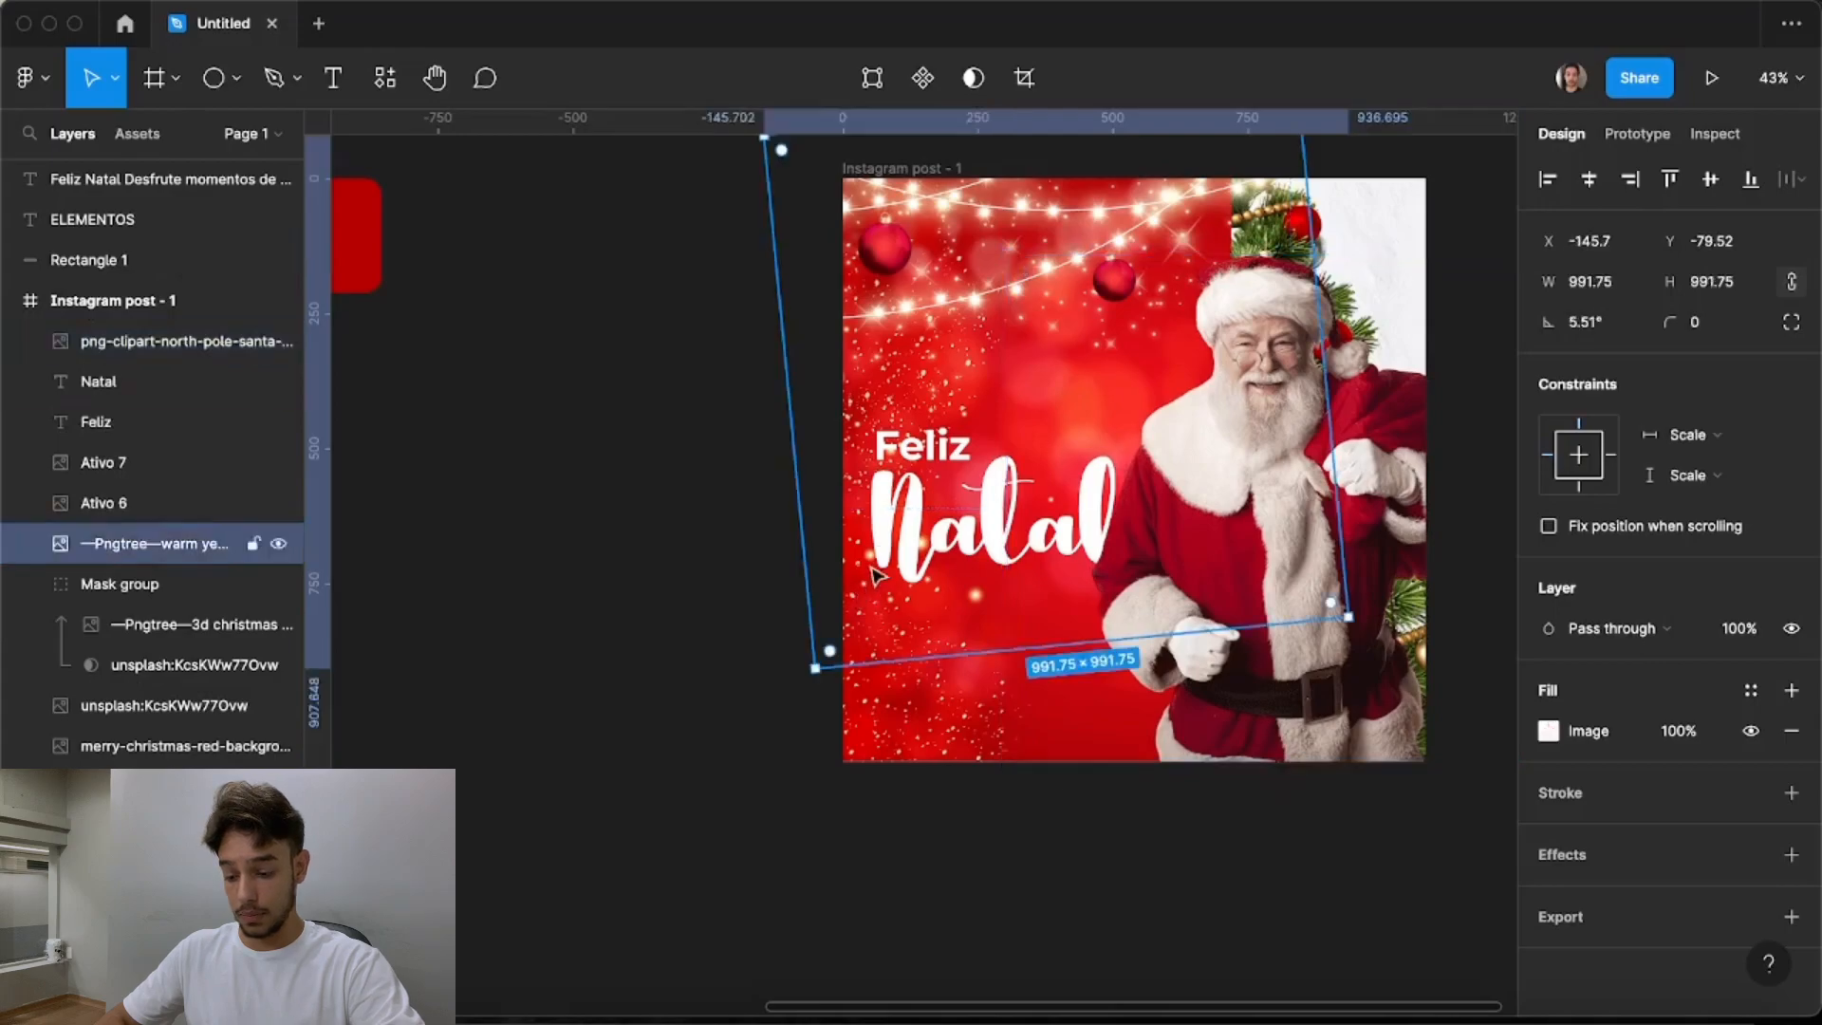
pyautogui.click(919, 543)
pyautogui.press('super+bracketright')
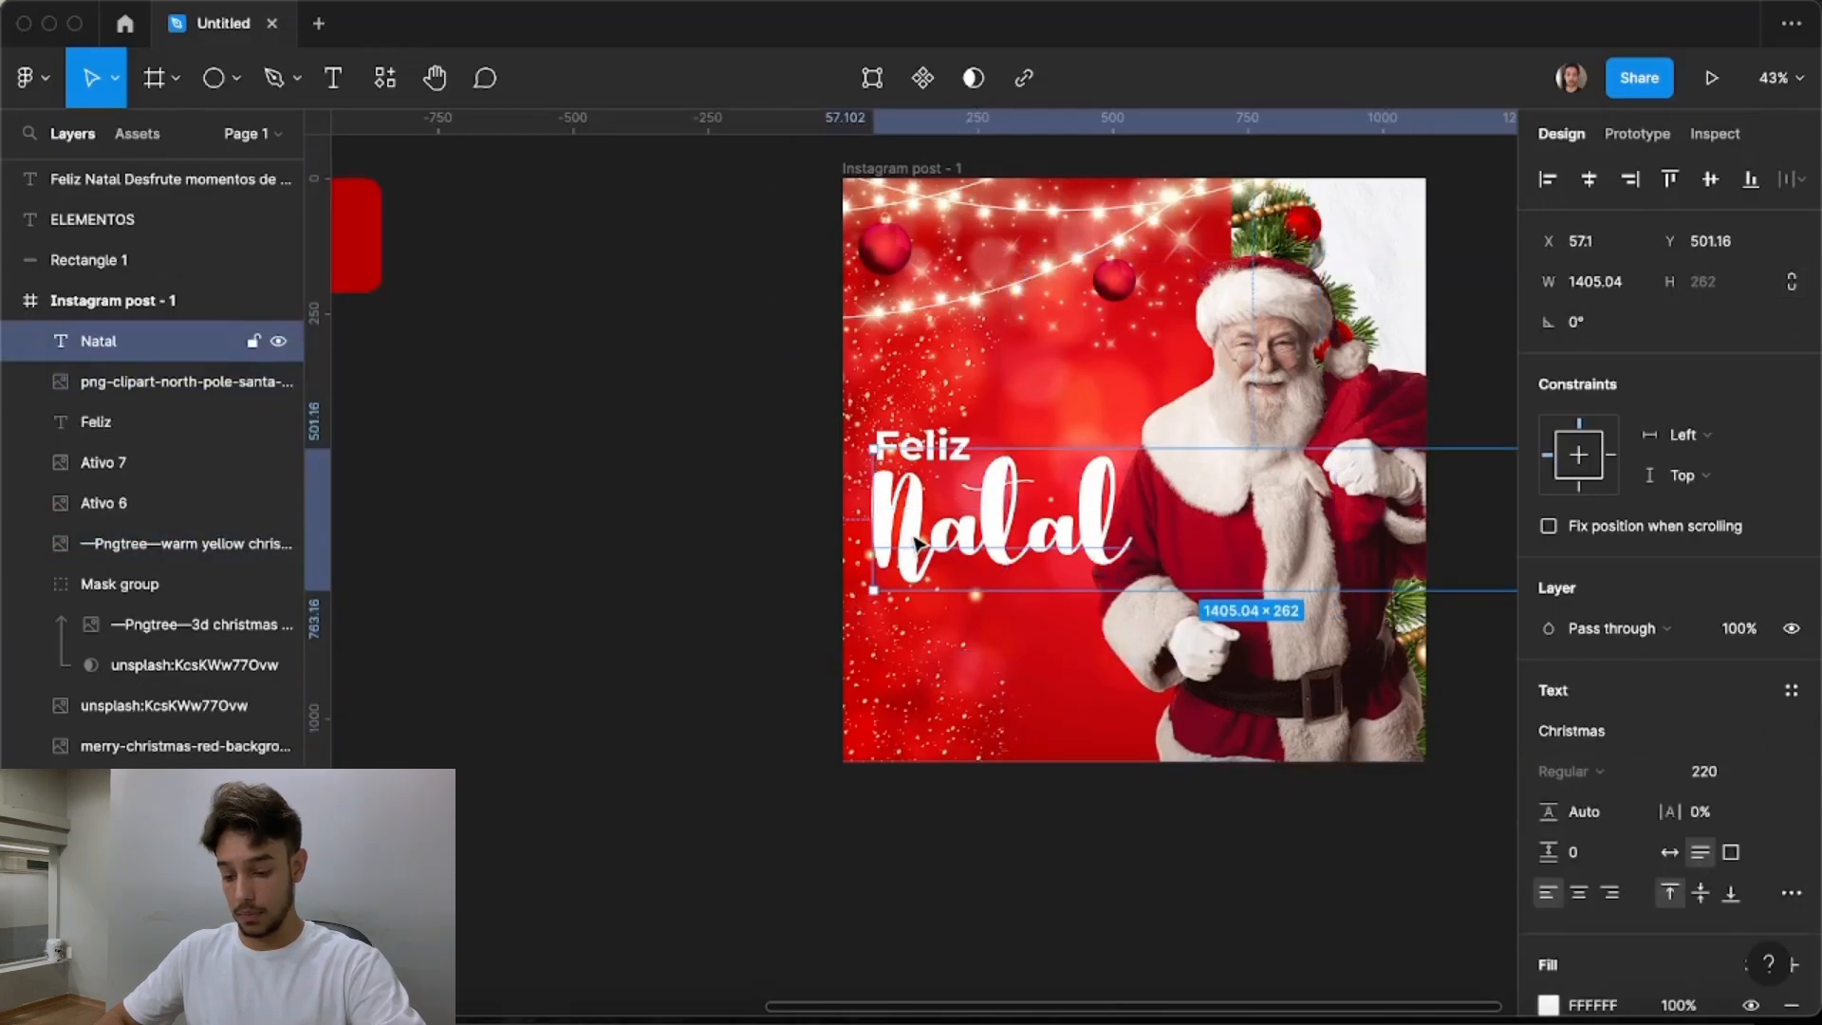
pyautogui.click(802, 529)
# Set the "Feliz" font size to 99 and move the word up to about Y 433
pyautogui.scroll(5, 952, 446)
pyautogui.click(952, 435)
pyautogui.click(959, 421)
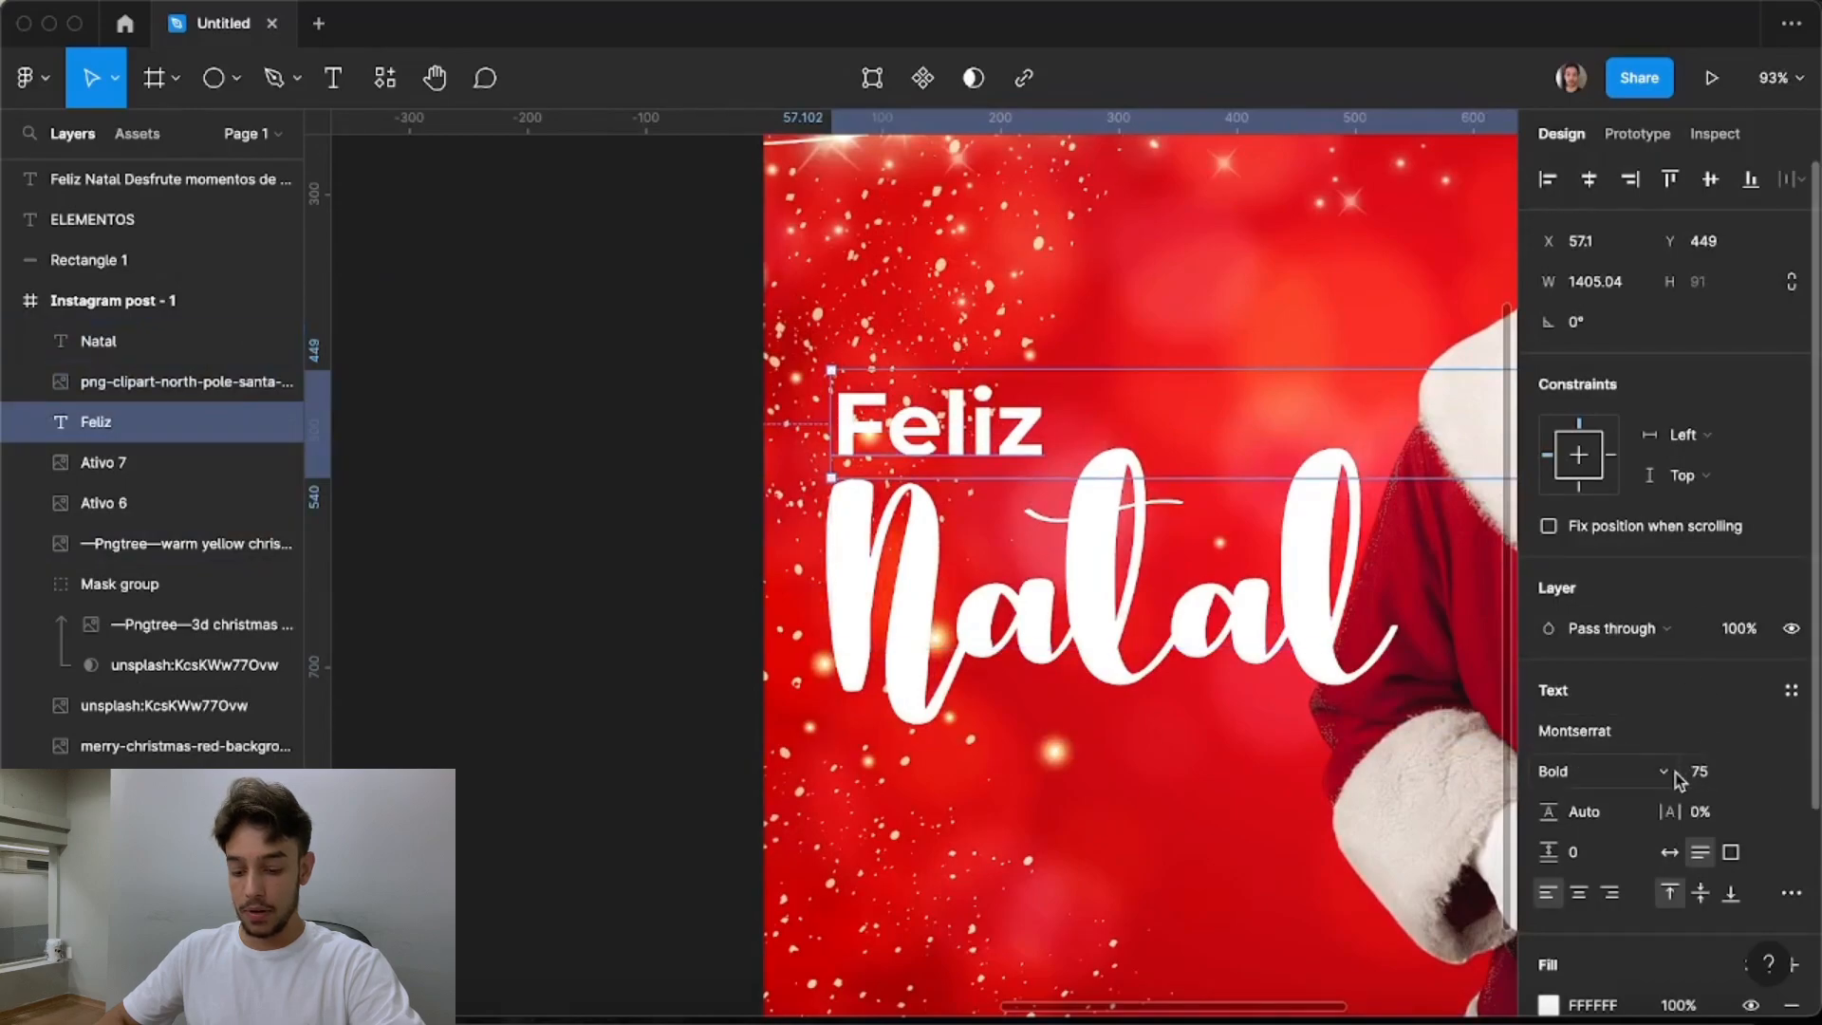
pyautogui.moveTo(1680, 772)
pyautogui.mouseDown()
pyautogui.moveTo(1761, 771)
pyautogui.moveTo(1656, 772)
pyautogui.mouseUp()
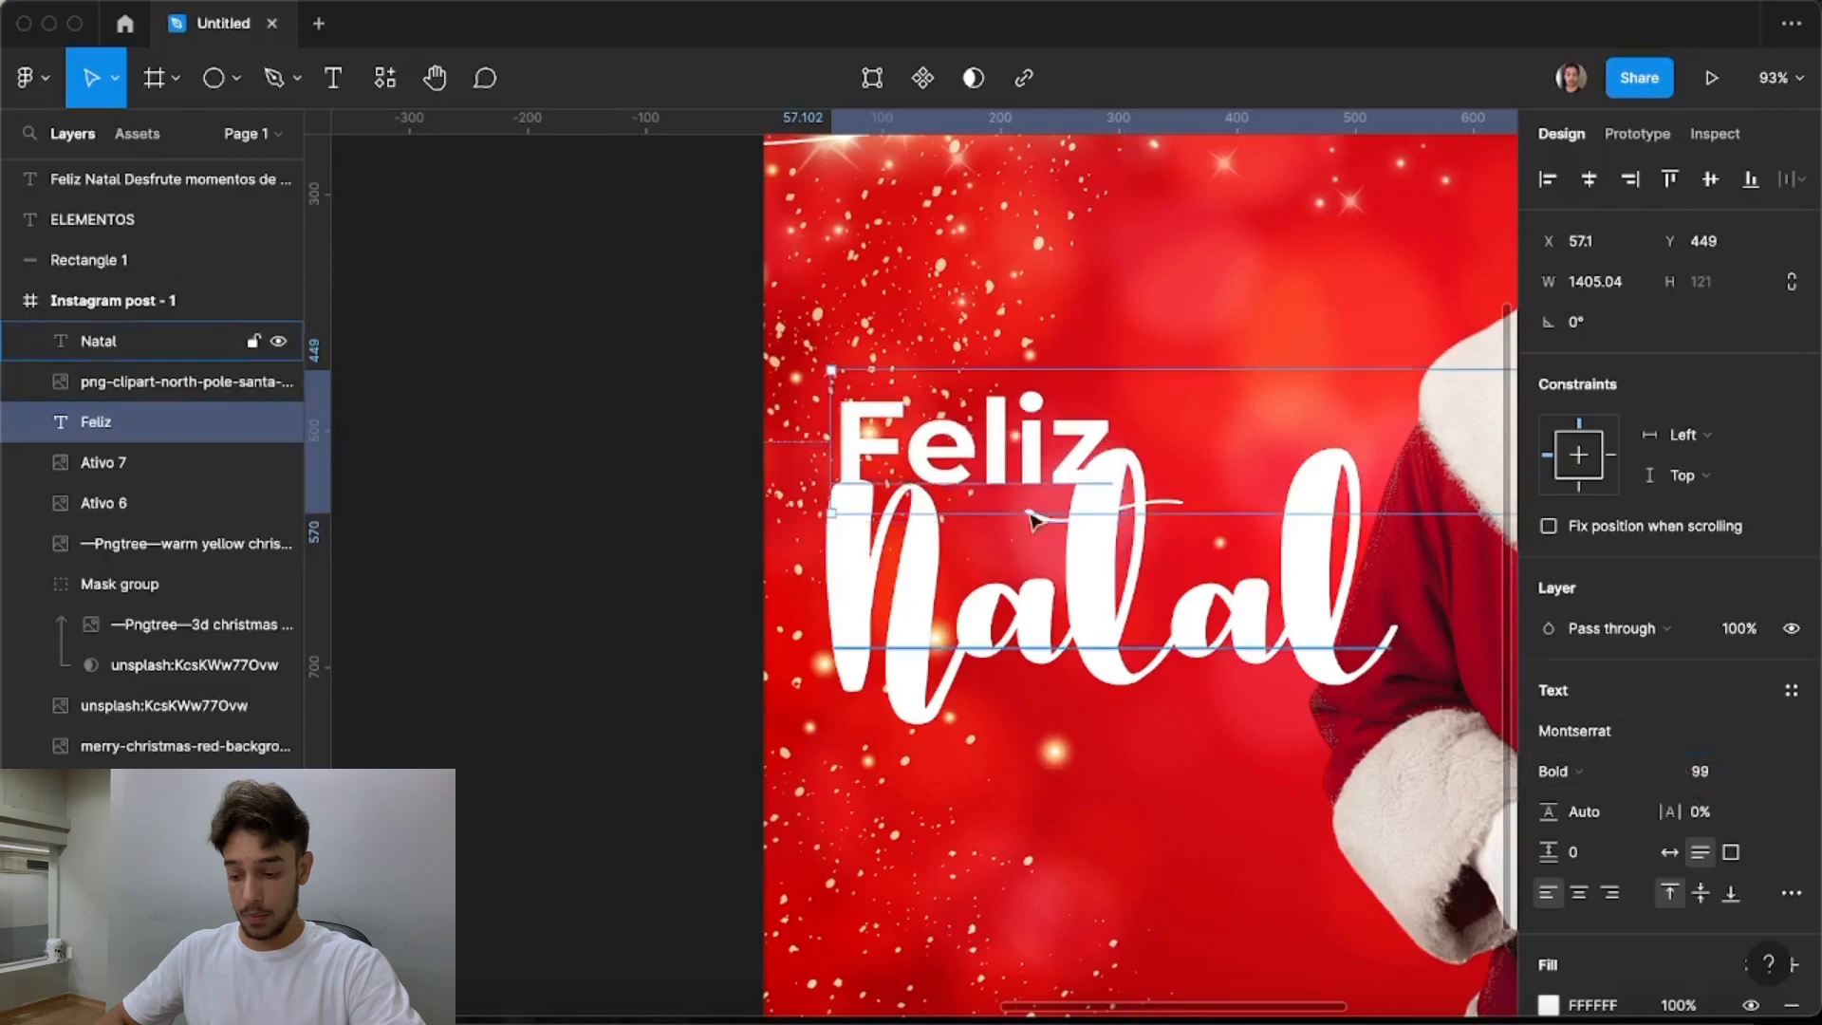
pyautogui.moveTo(933, 474); pyautogui.dragTo(932, 460)
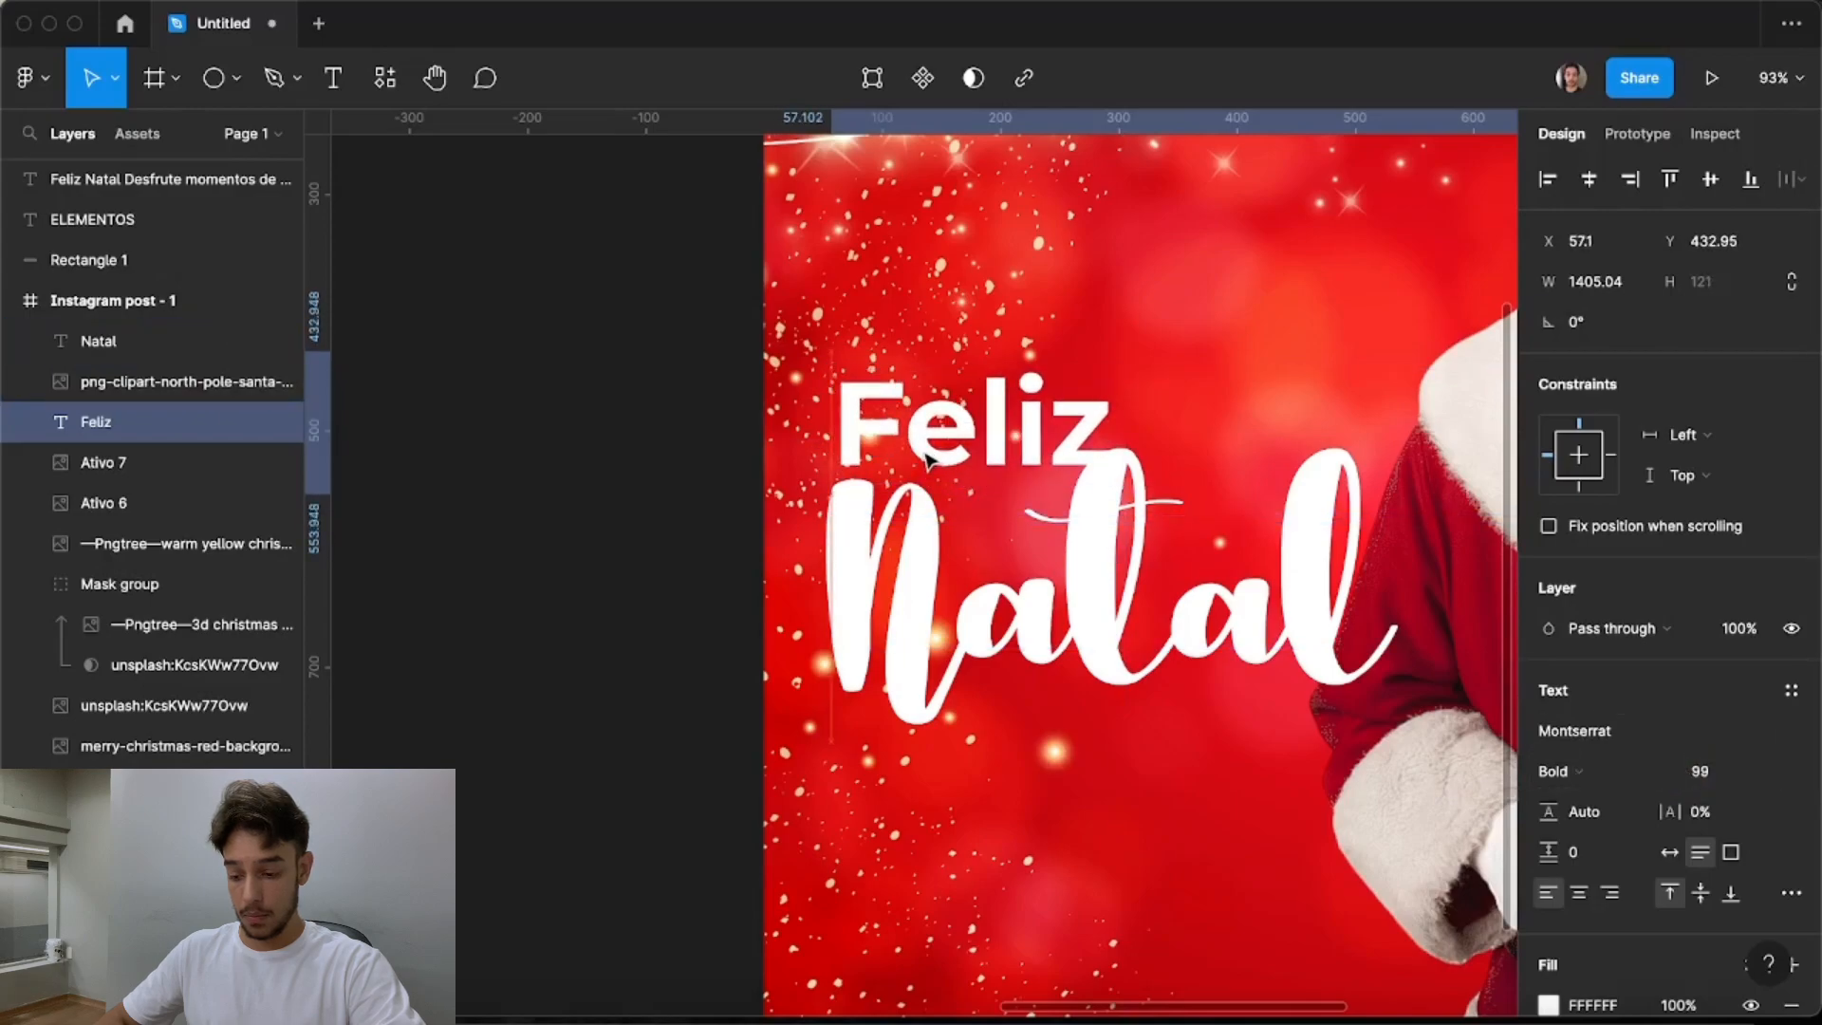
pyautogui.click(745, 480)
# Nudge the "Natal" text slightly upward to tighten the gap beneath "Feliz"
pyautogui.scroll(-5, 788, 474)
pyautogui.scroll(-1, 840, 477)
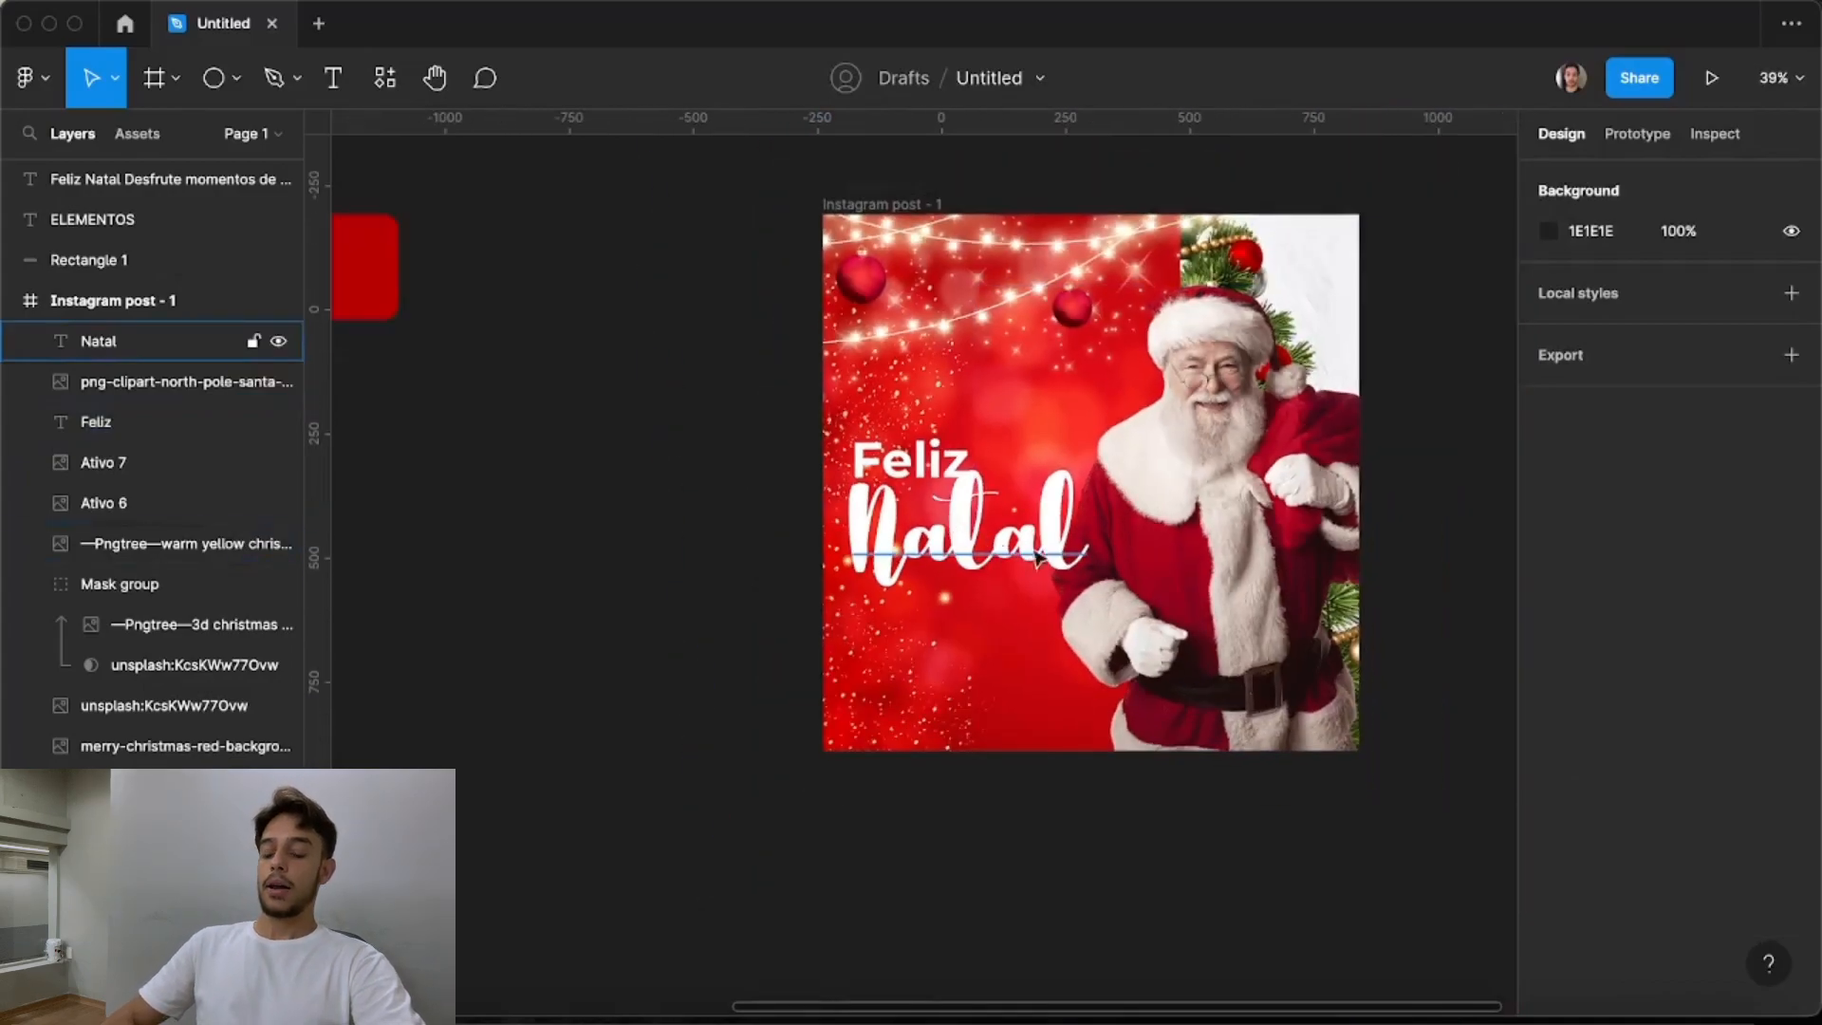
pyautogui.scroll(5, 840, 478)
pyautogui.click(1035, 589)
pyautogui.moveTo(1061, 583); pyautogui.dragTo(1061, 575)
pyautogui.click(732, 570)
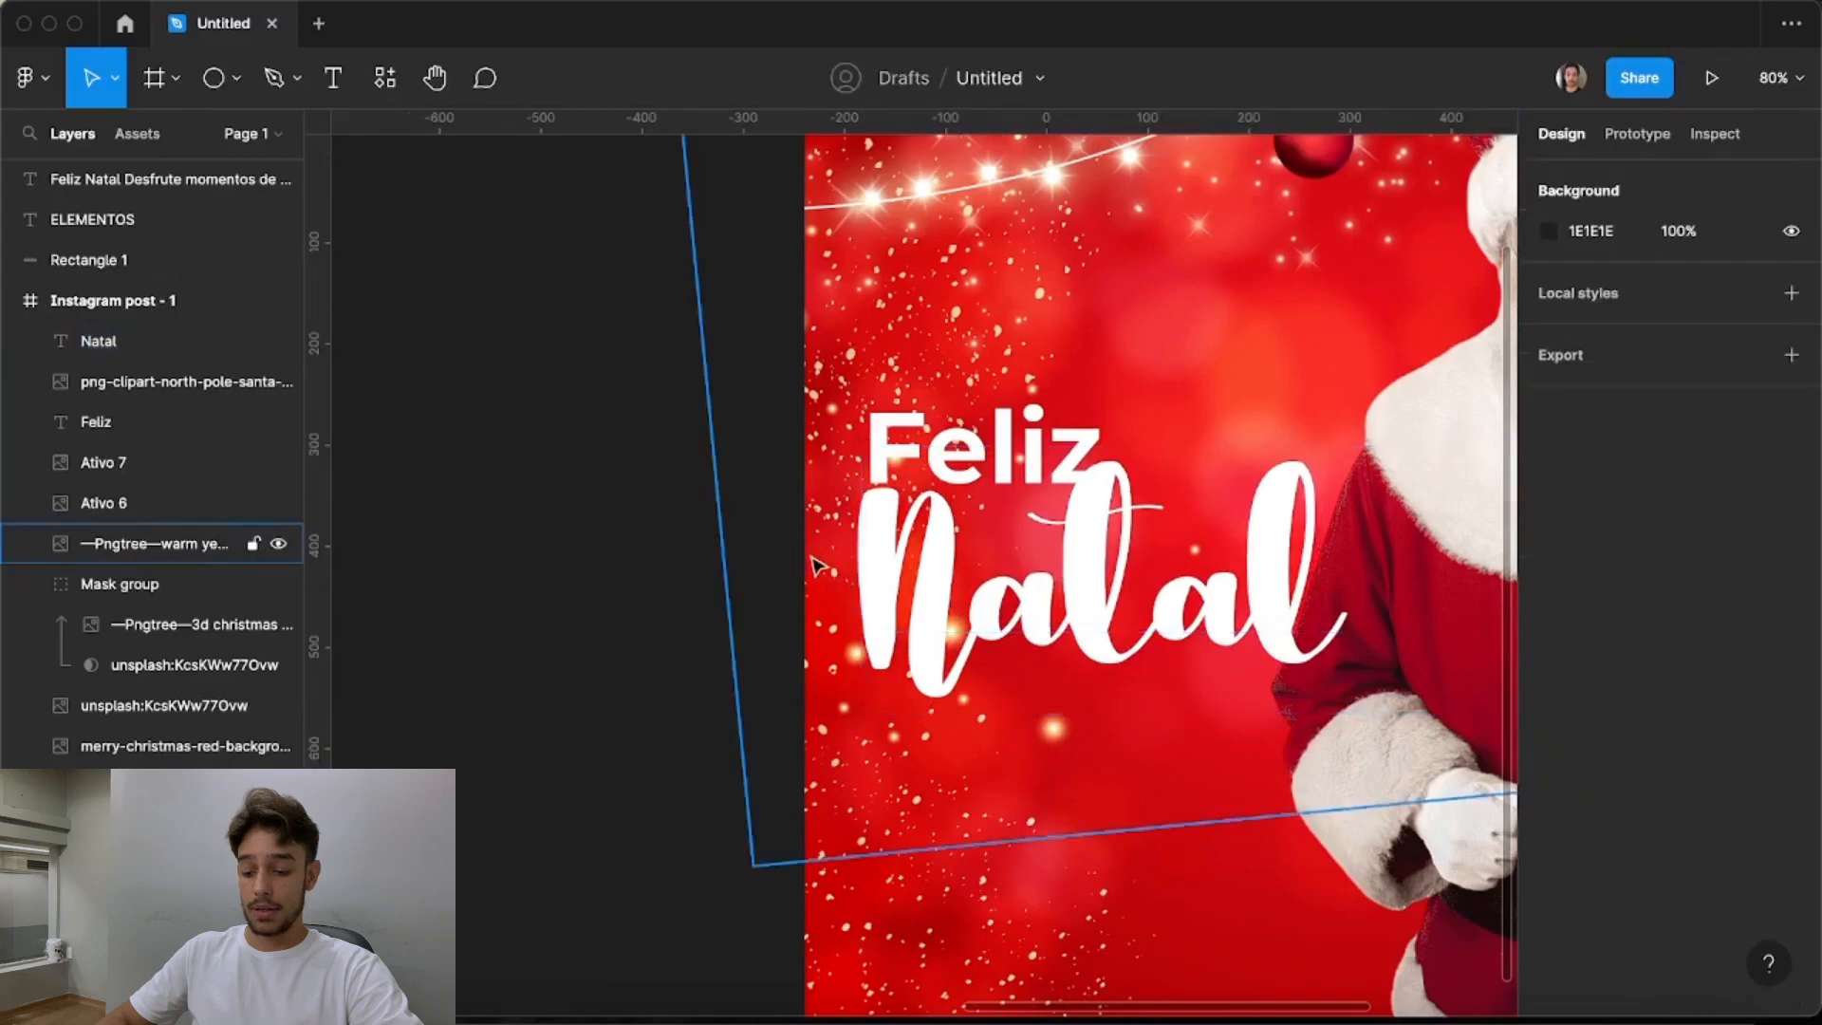
pyautogui.scroll(-3, 812, 560)
pyautogui.scroll(5, 966, 536)
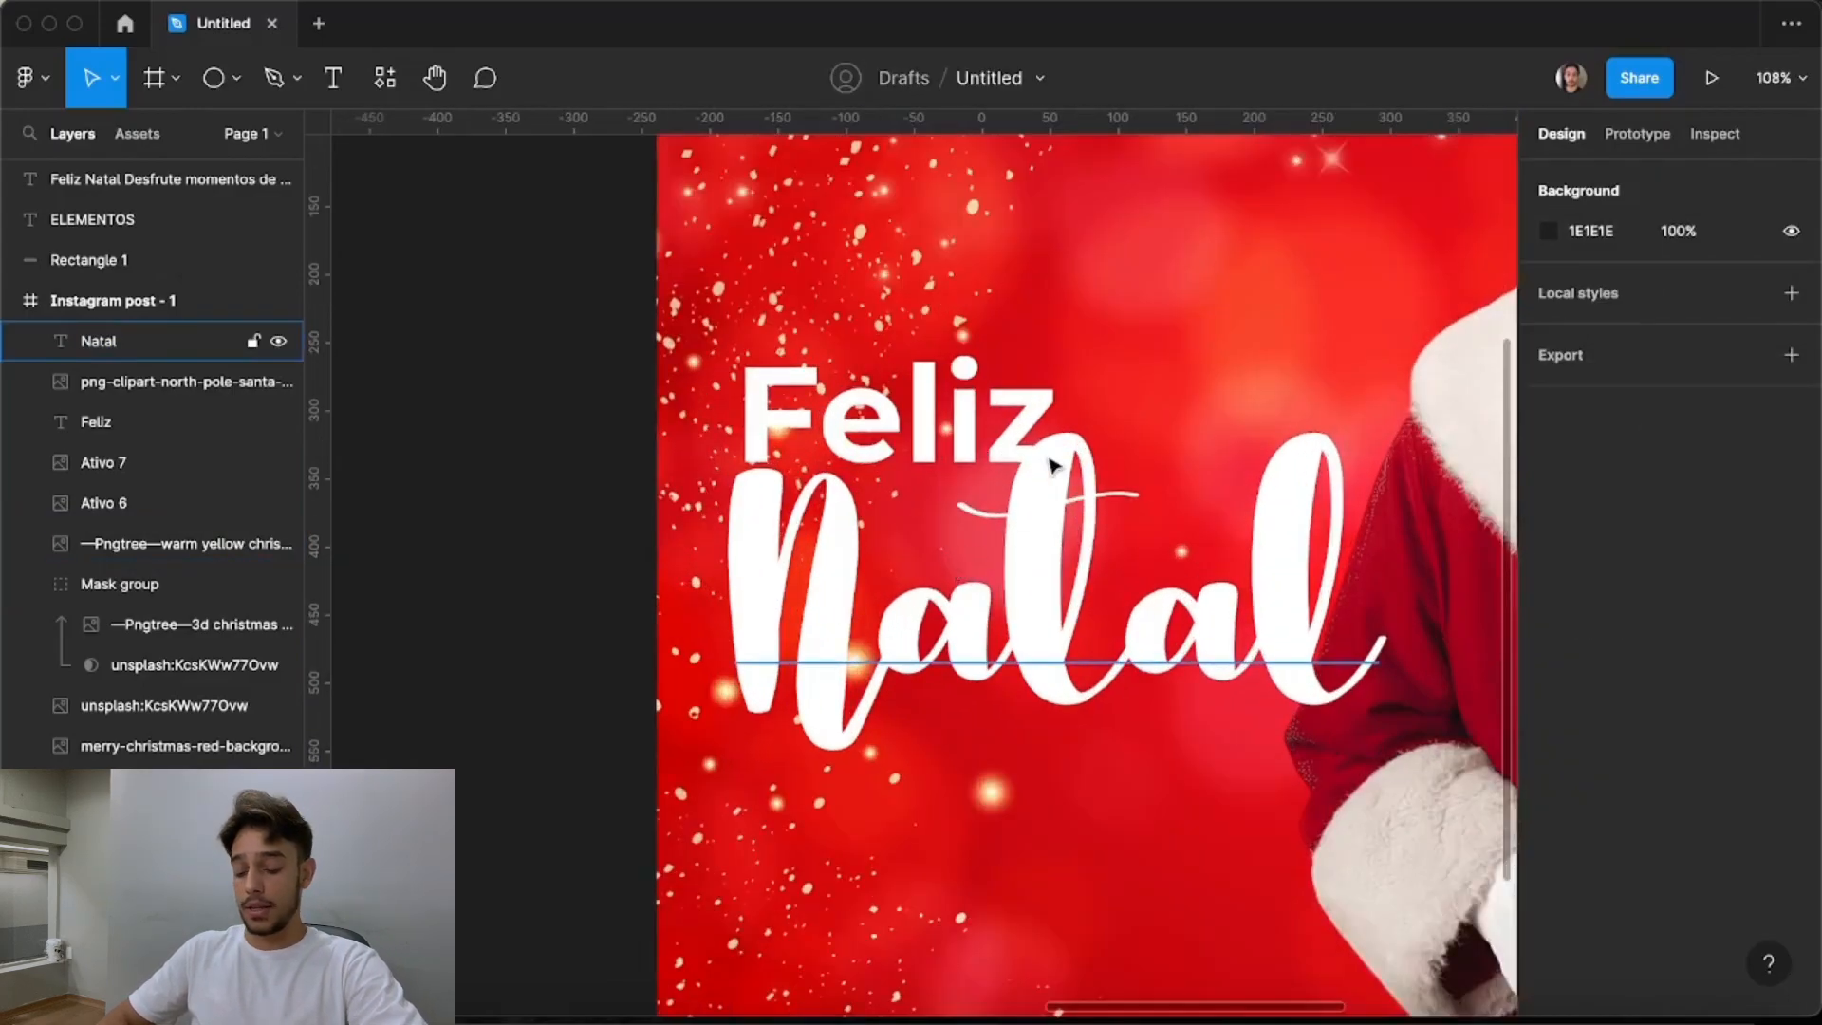
pyautogui.click(1187, 432)
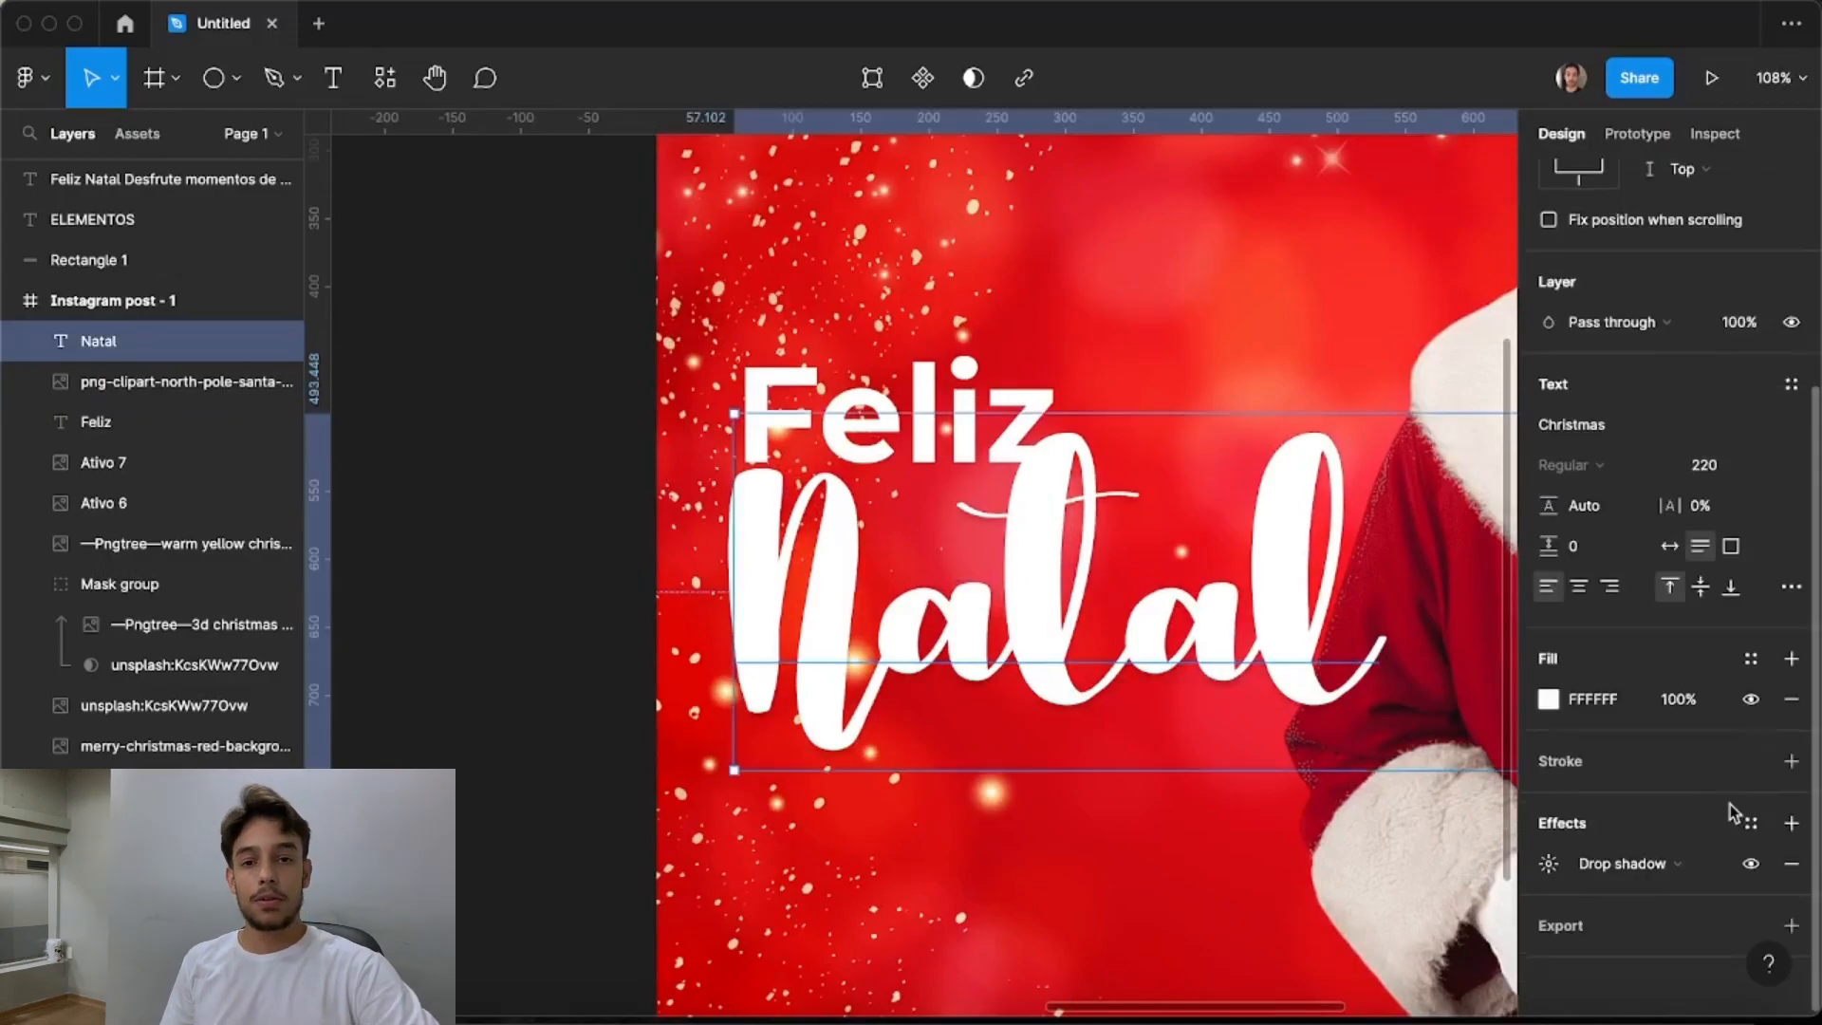
pyautogui.click(1797, 864)
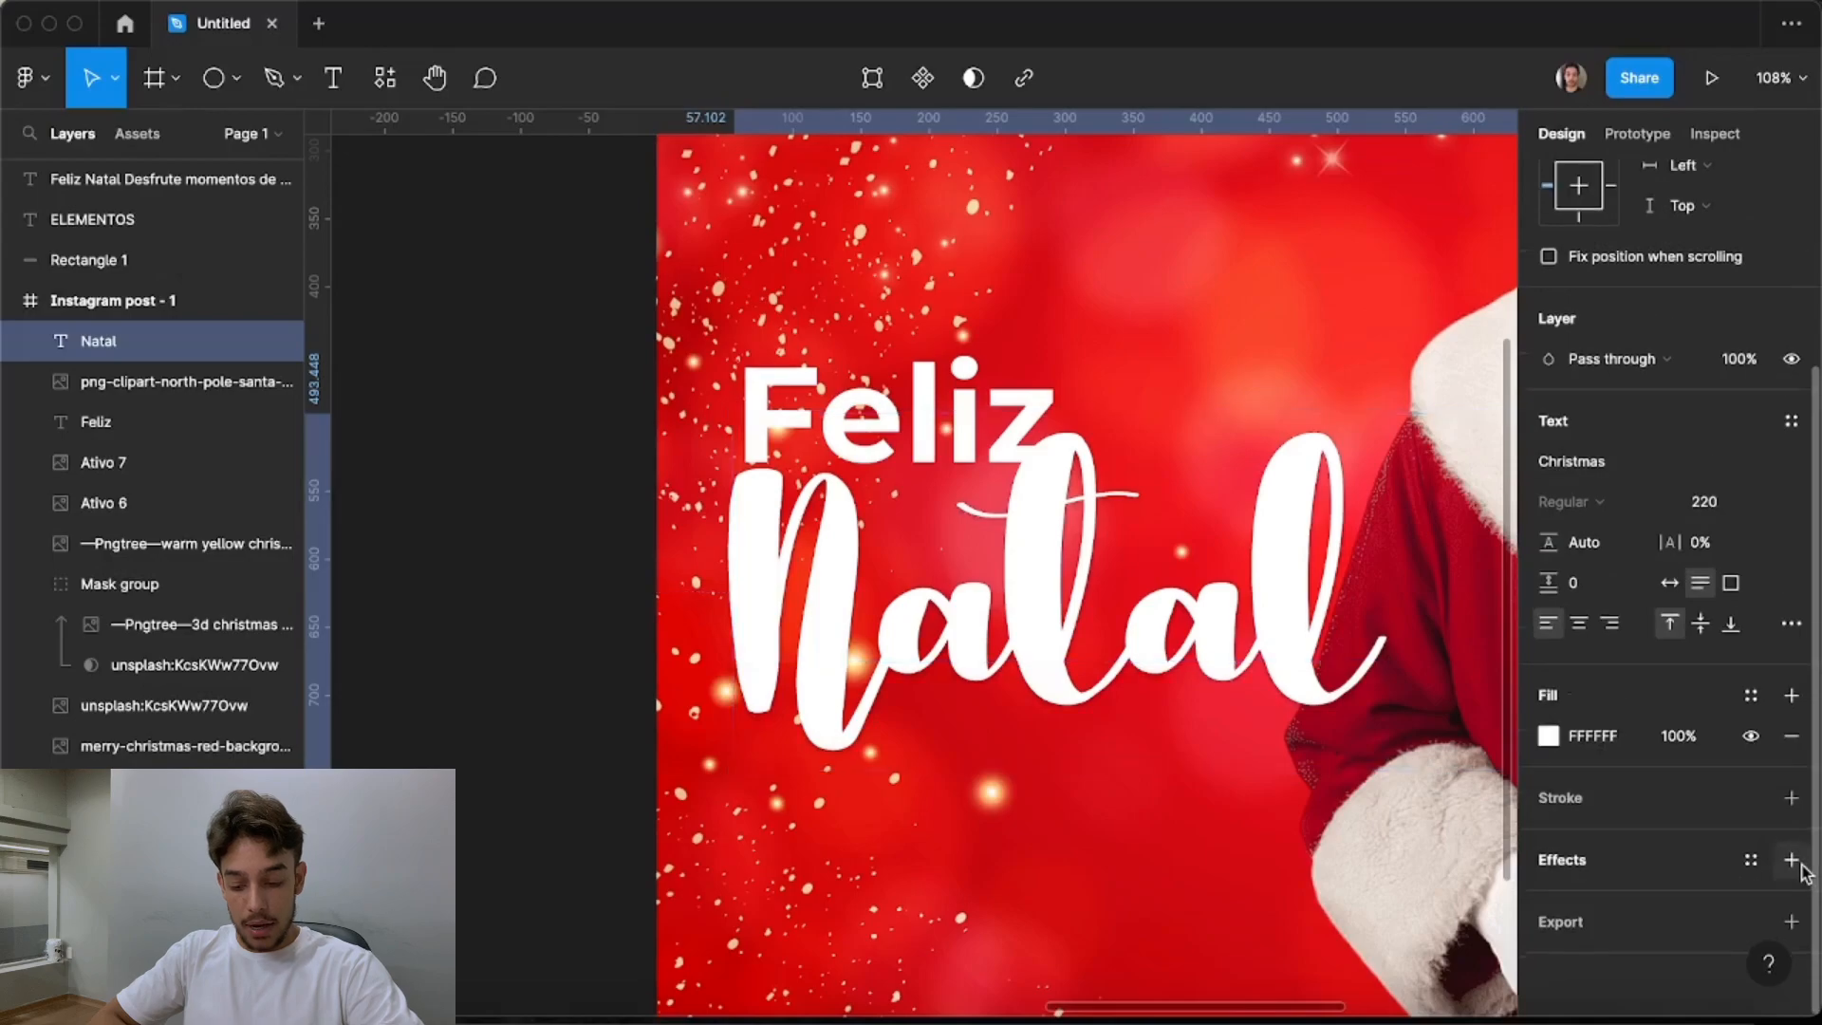
pyautogui.click(630, 618)
pyautogui.click(1255, 709)
pyautogui.scroll(-3, 1682, 745)
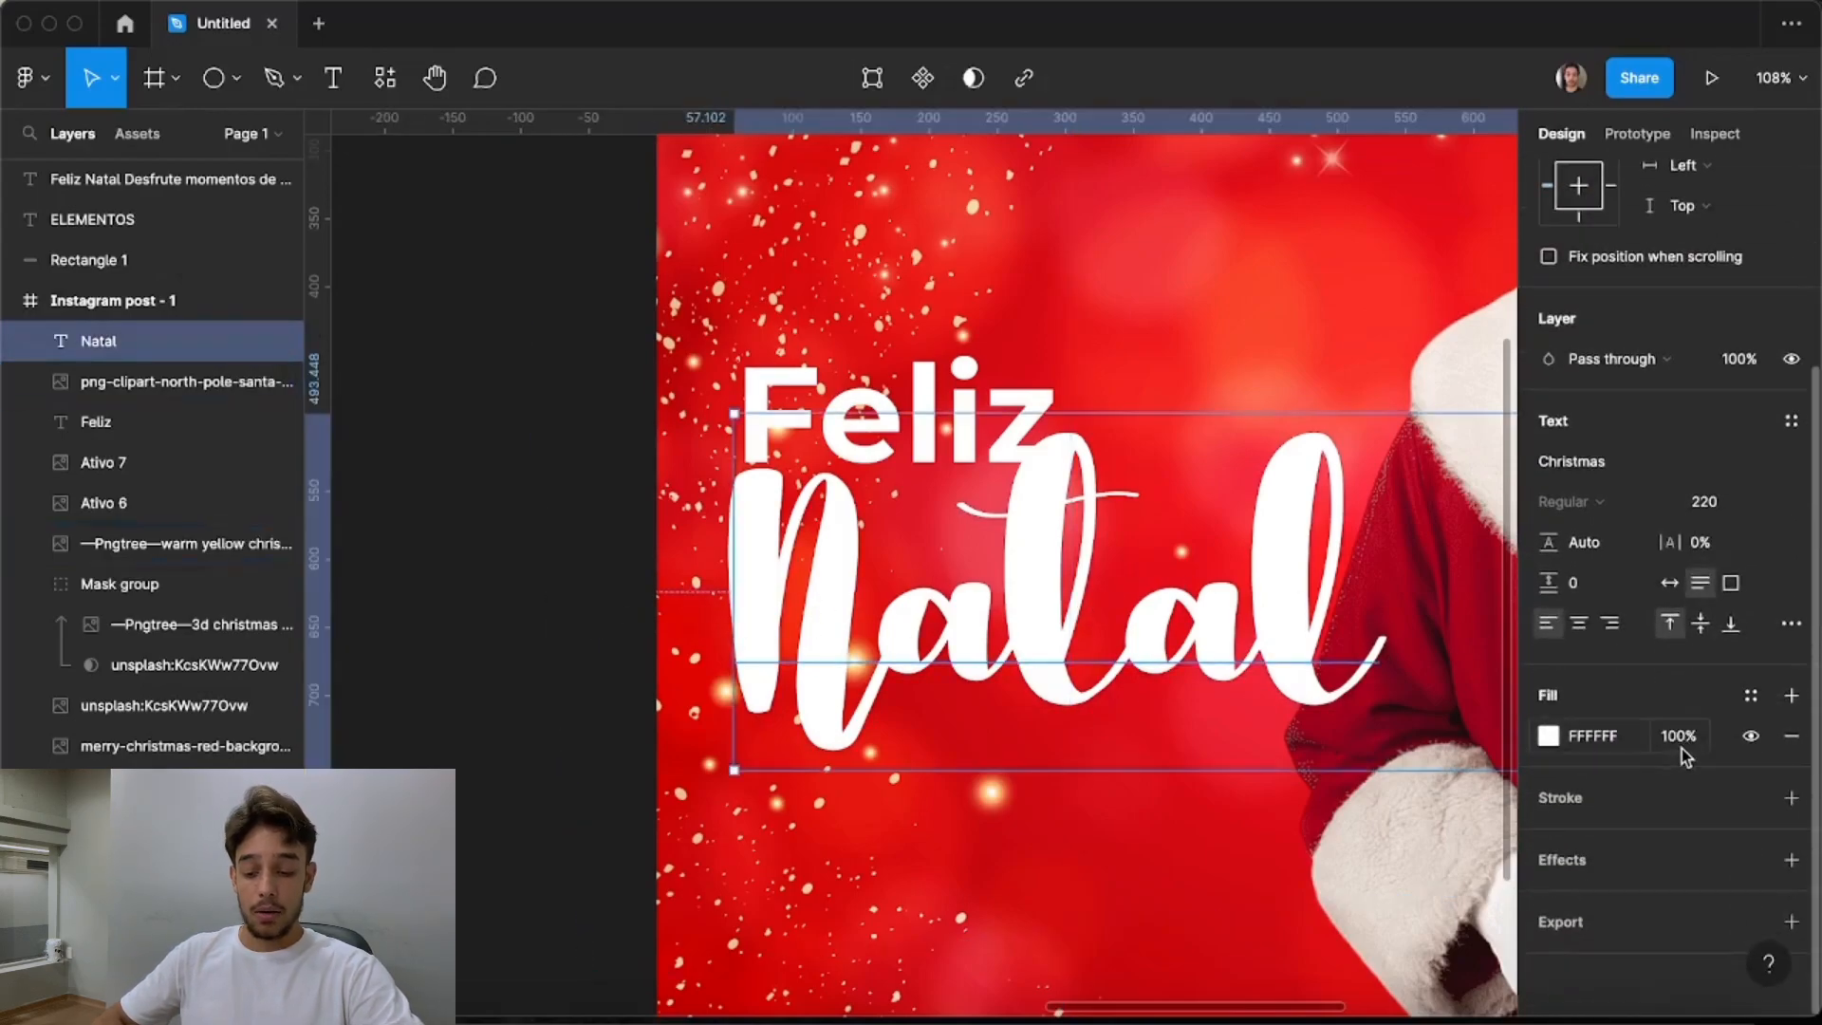
# Add a drop shadow effect to the "Natal" text, keeping Drop shadow as the effect type
pyautogui.click(1793, 860)
pyautogui.scroll(-1, 1652, 881)
pyautogui.click(1644, 863)
pyautogui.click(1646, 860)
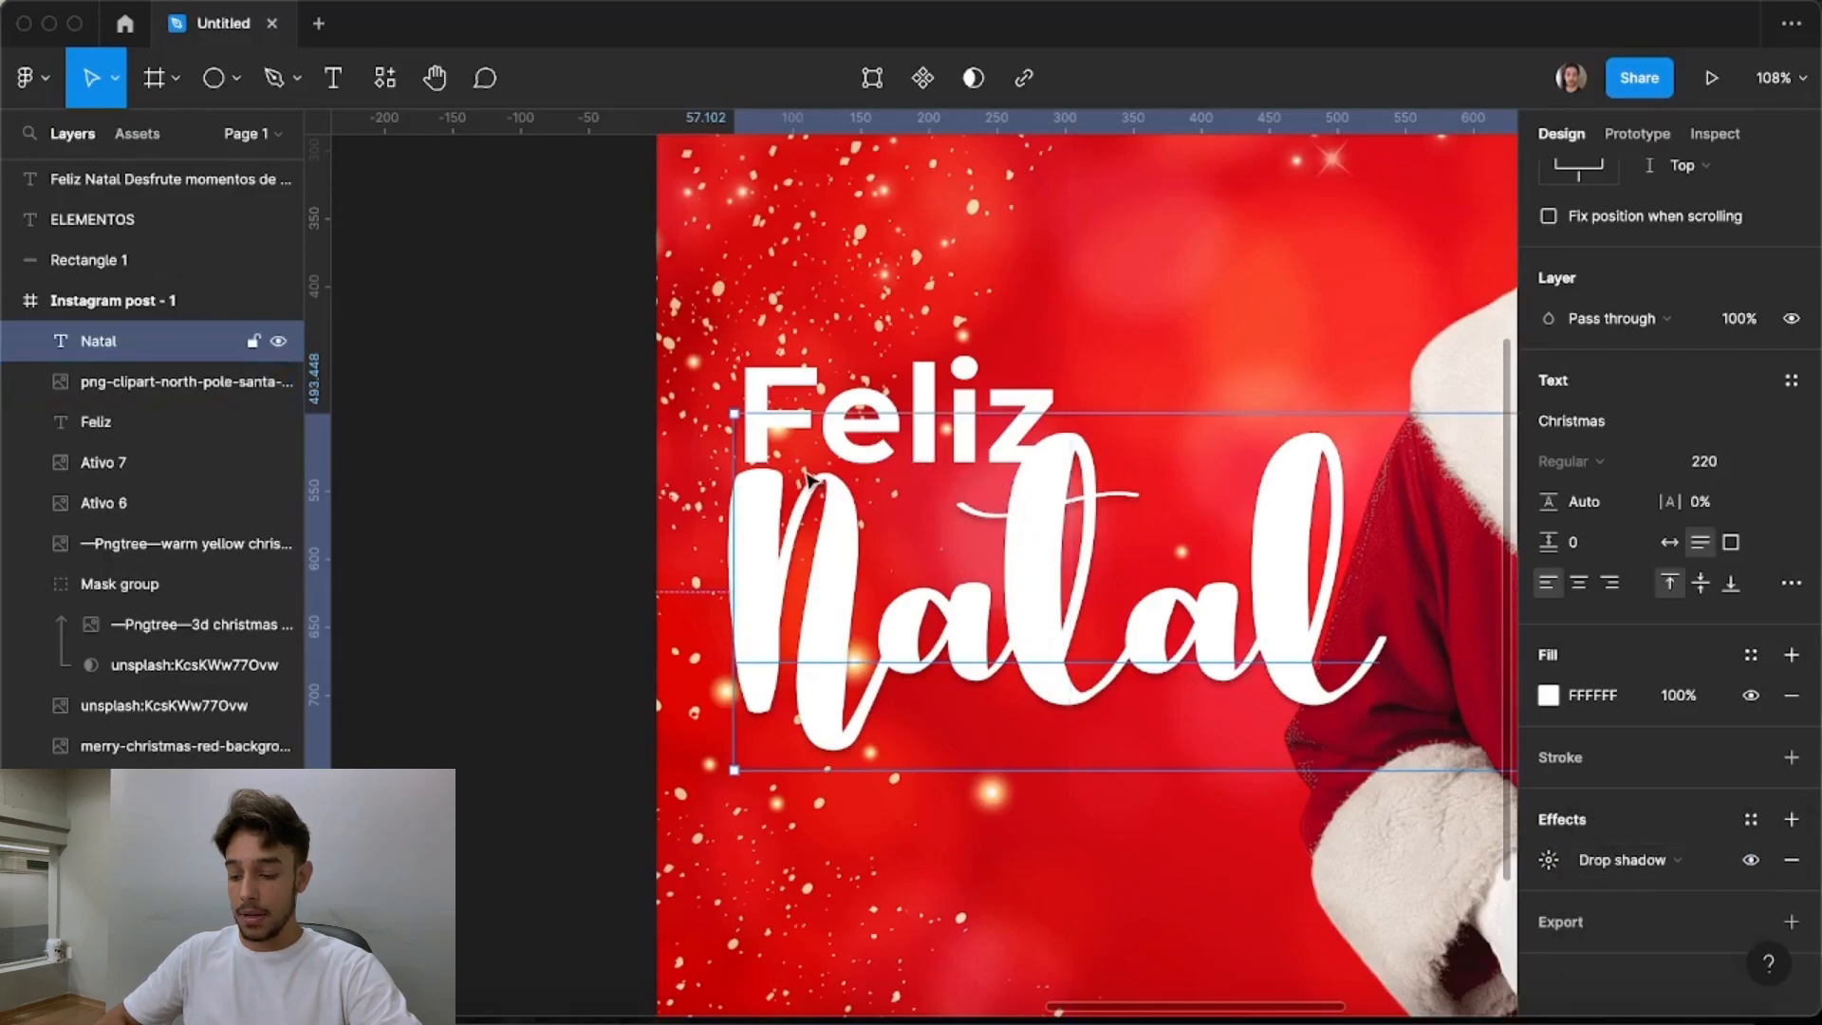
# Offset the drop shadow of the "Natal" text to X -1 and Y -3
pyautogui.scroll(3, 901, 457)
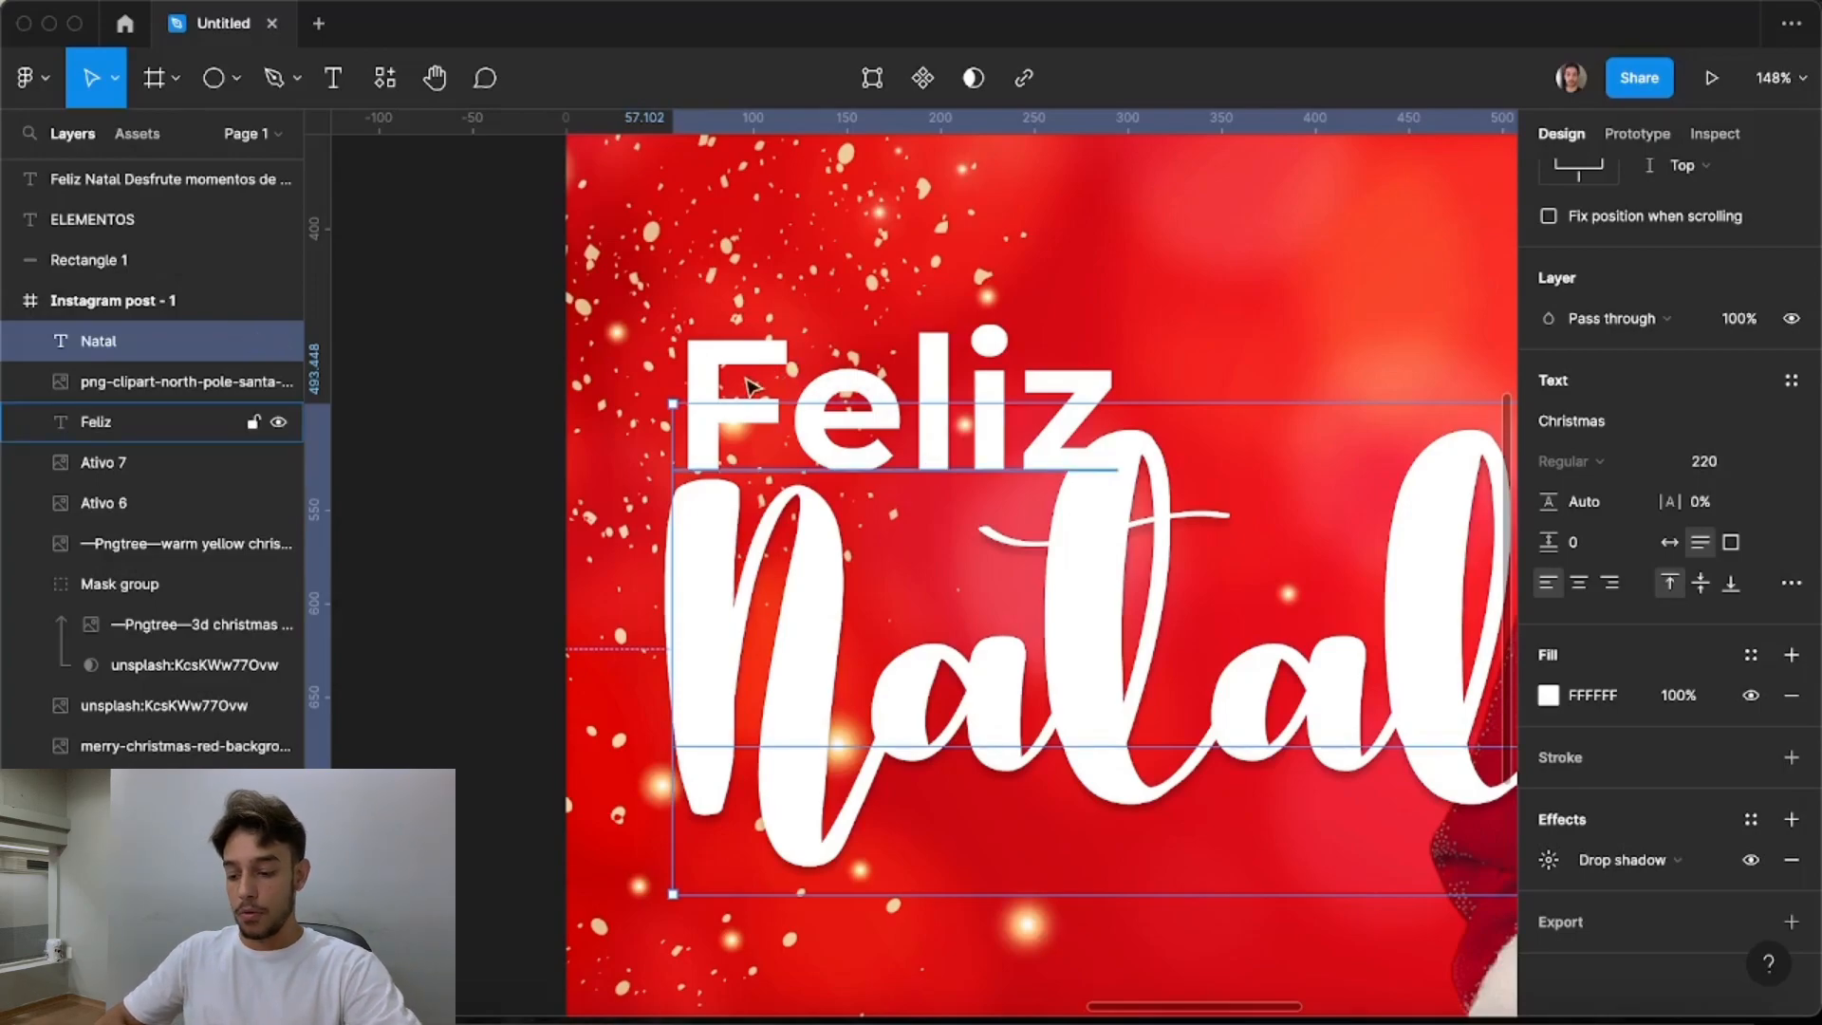
pyautogui.scroll(2, 1090, 391)
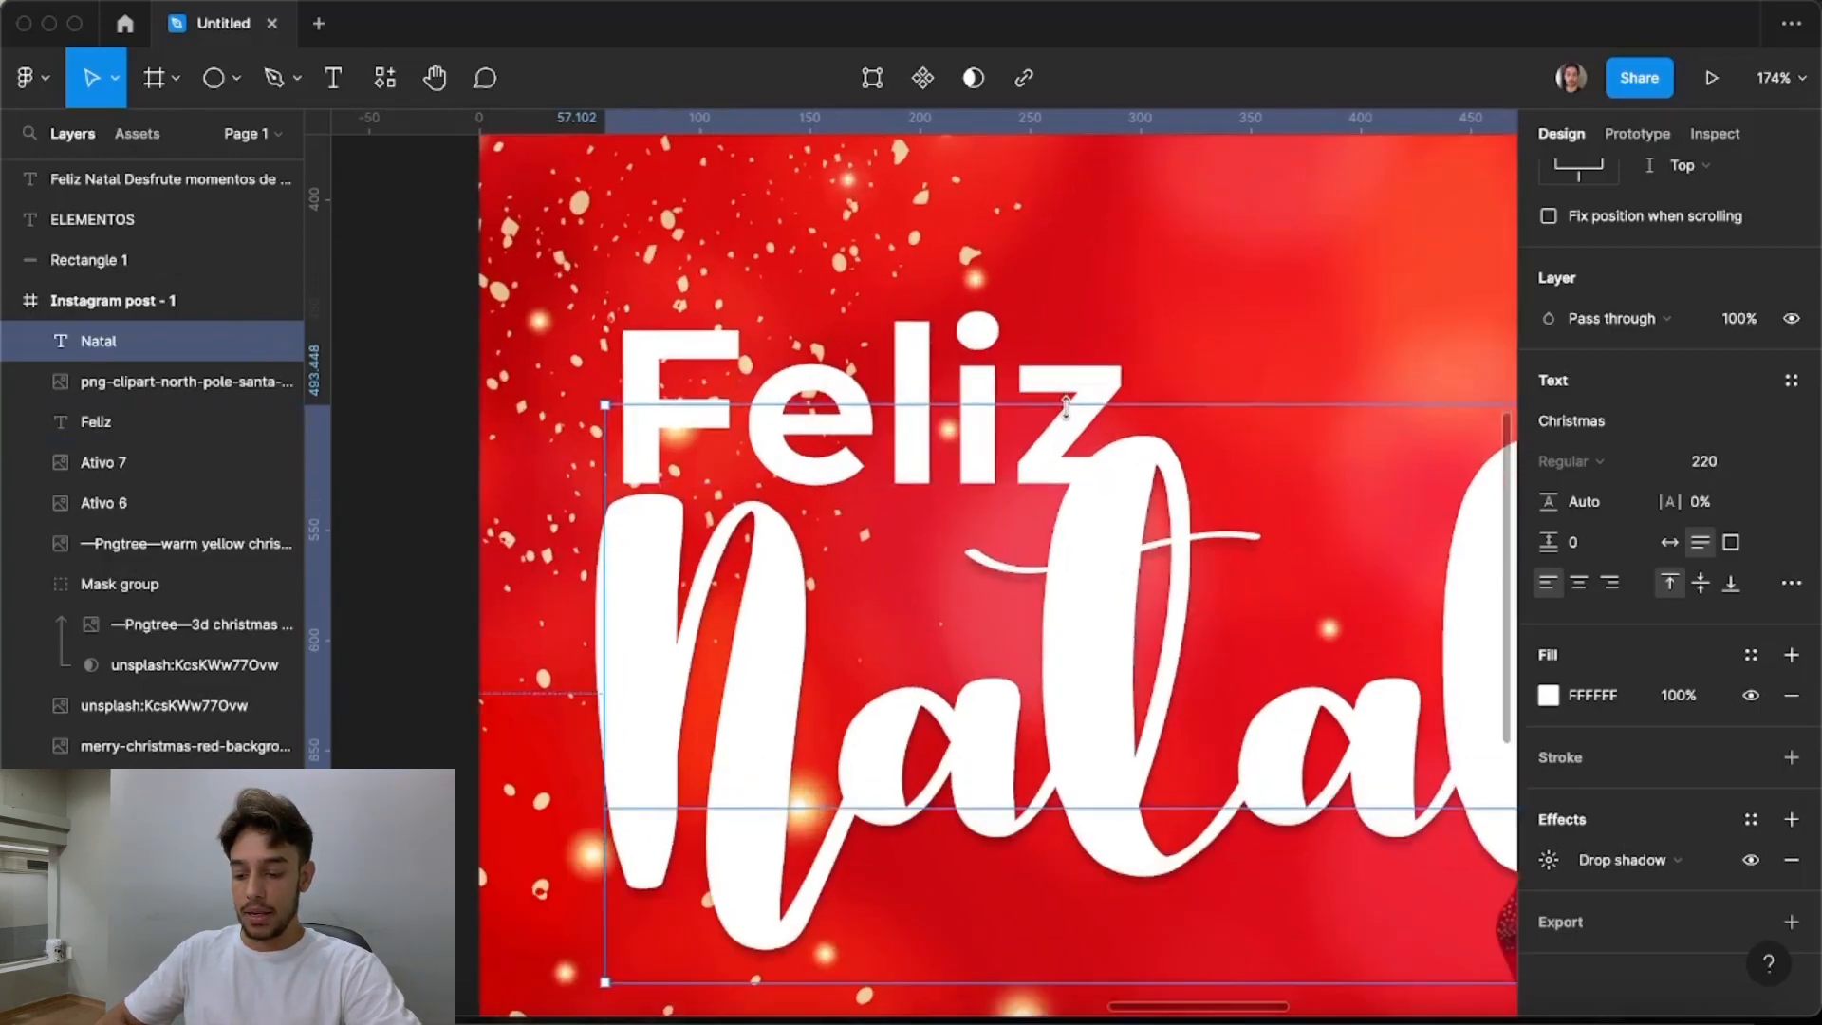
pyautogui.click(1549, 860)
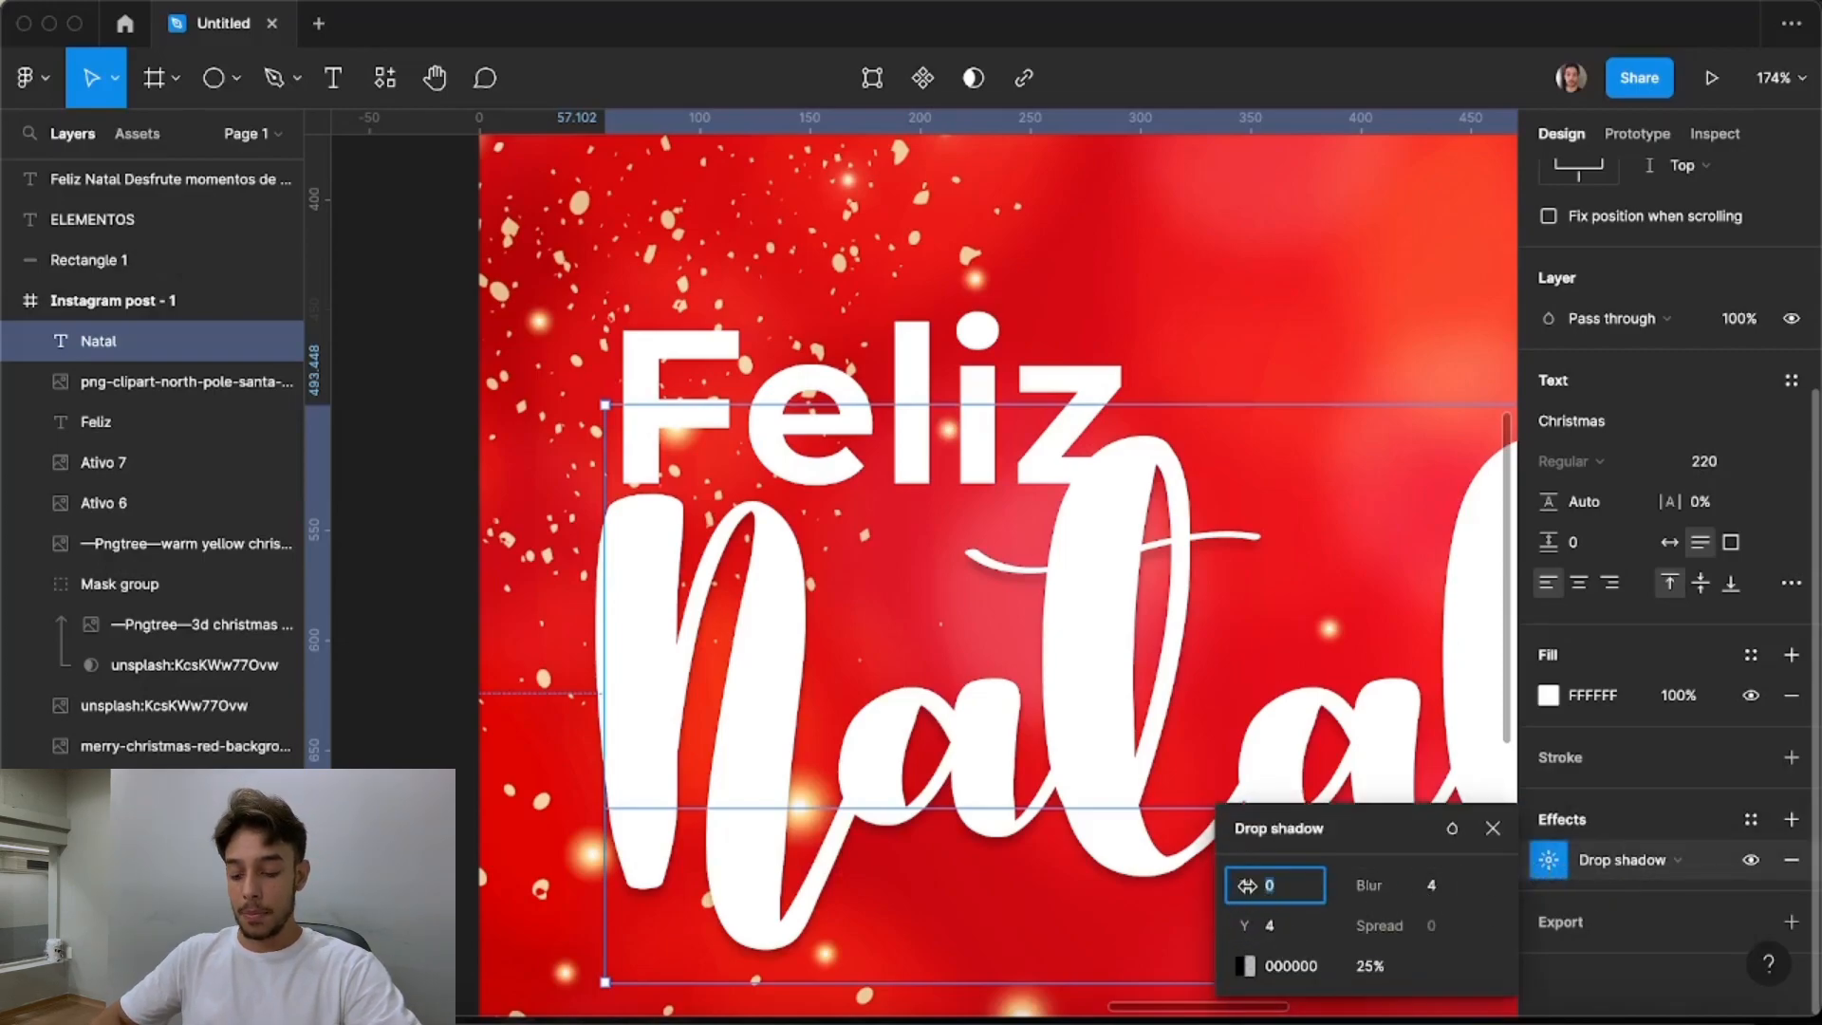
pyautogui.moveTo(1244, 886)
pyautogui.mouseDown()
pyautogui.moveTo(1267, 886)
pyautogui.moveTo(1228, 890)
pyautogui.moveTo(1291, 892)
pyautogui.moveTo(1234, 891)
pyautogui.moveTo(1255, 874)
pyautogui.mouseUp()
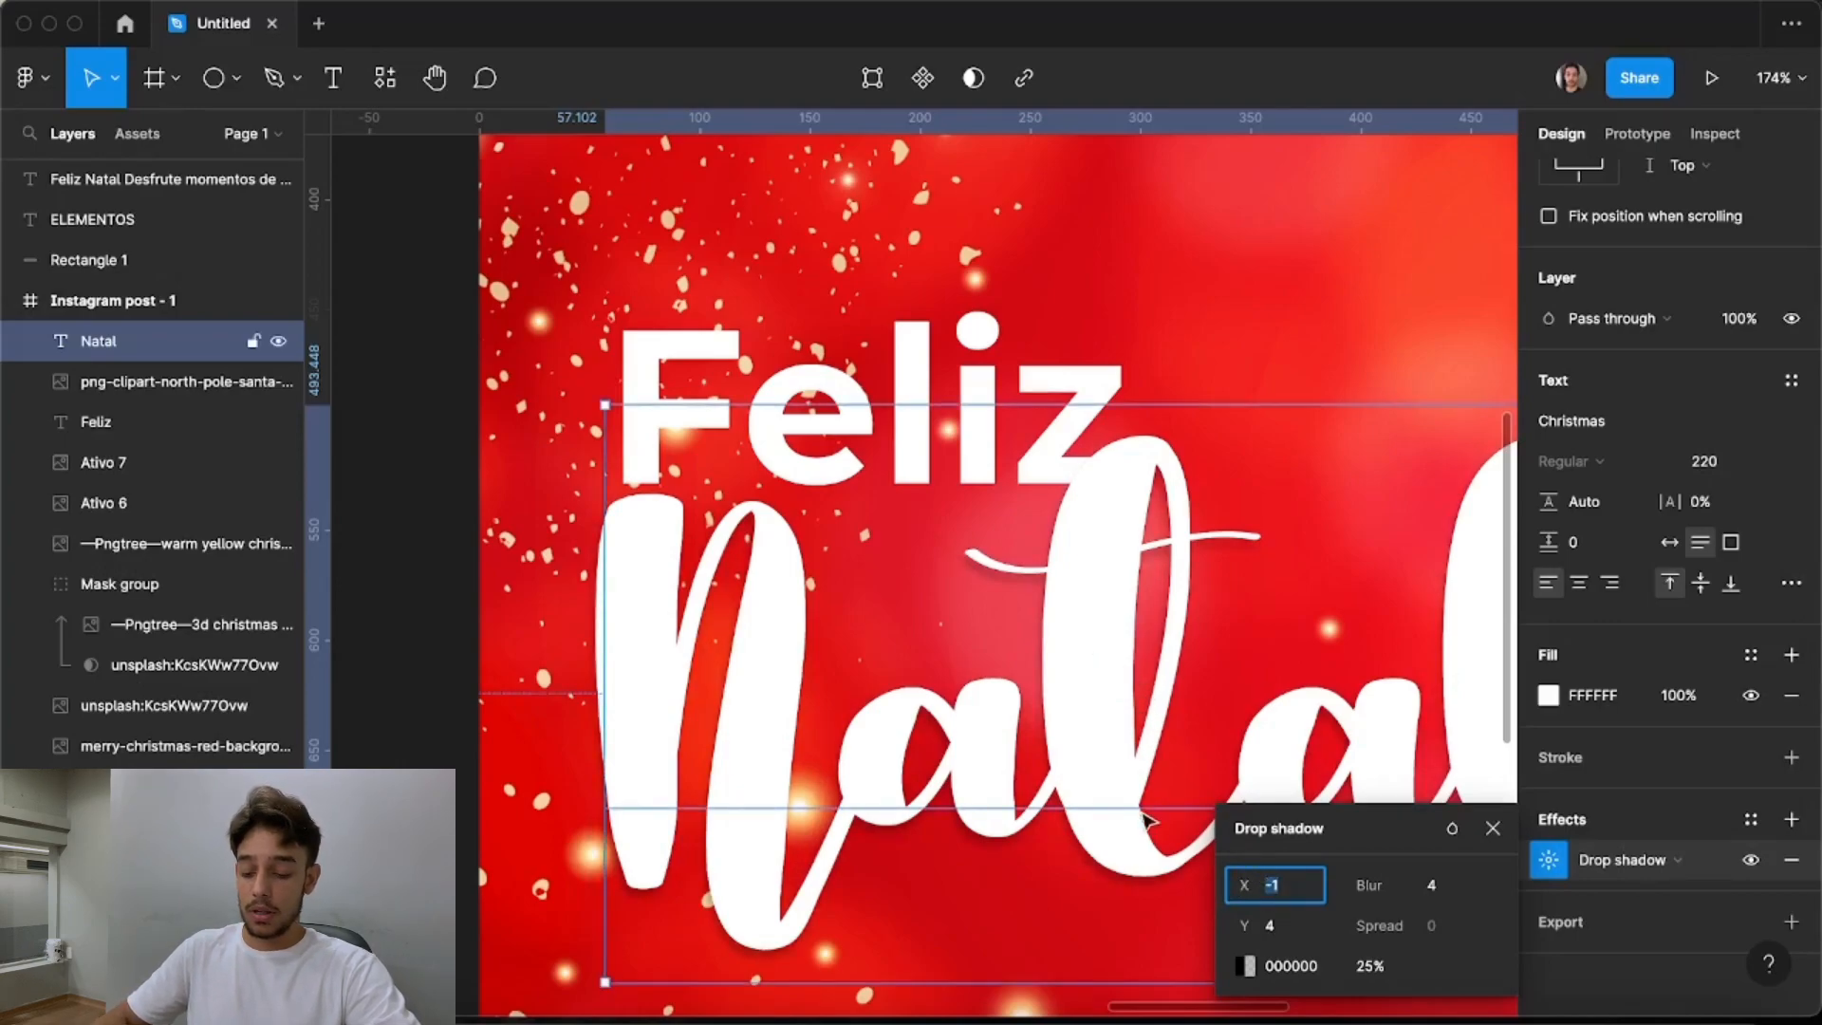
pyautogui.moveTo(1250, 929); pyautogui.dragTo(1247, 930)
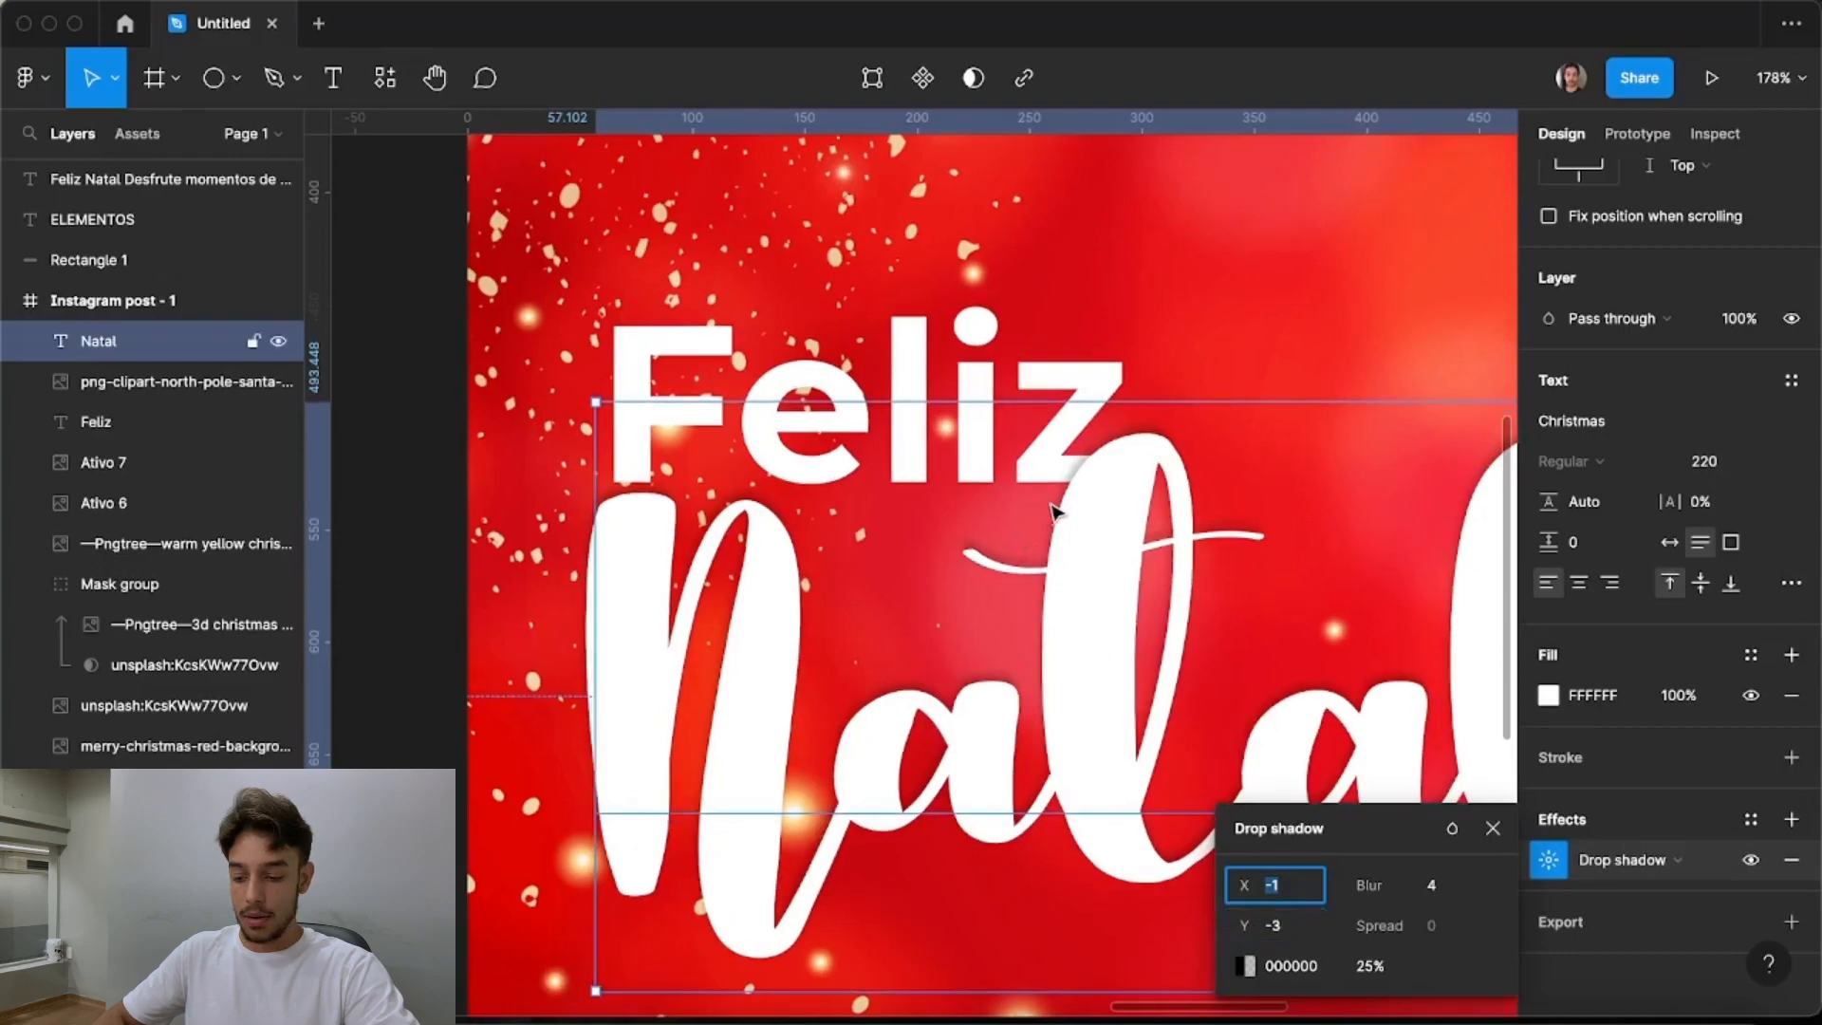
# Inspect the shadow where "Natal" overlaps "Feliz" and set its X offset to -3
pyautogui.scroll(5, 1063, 446)
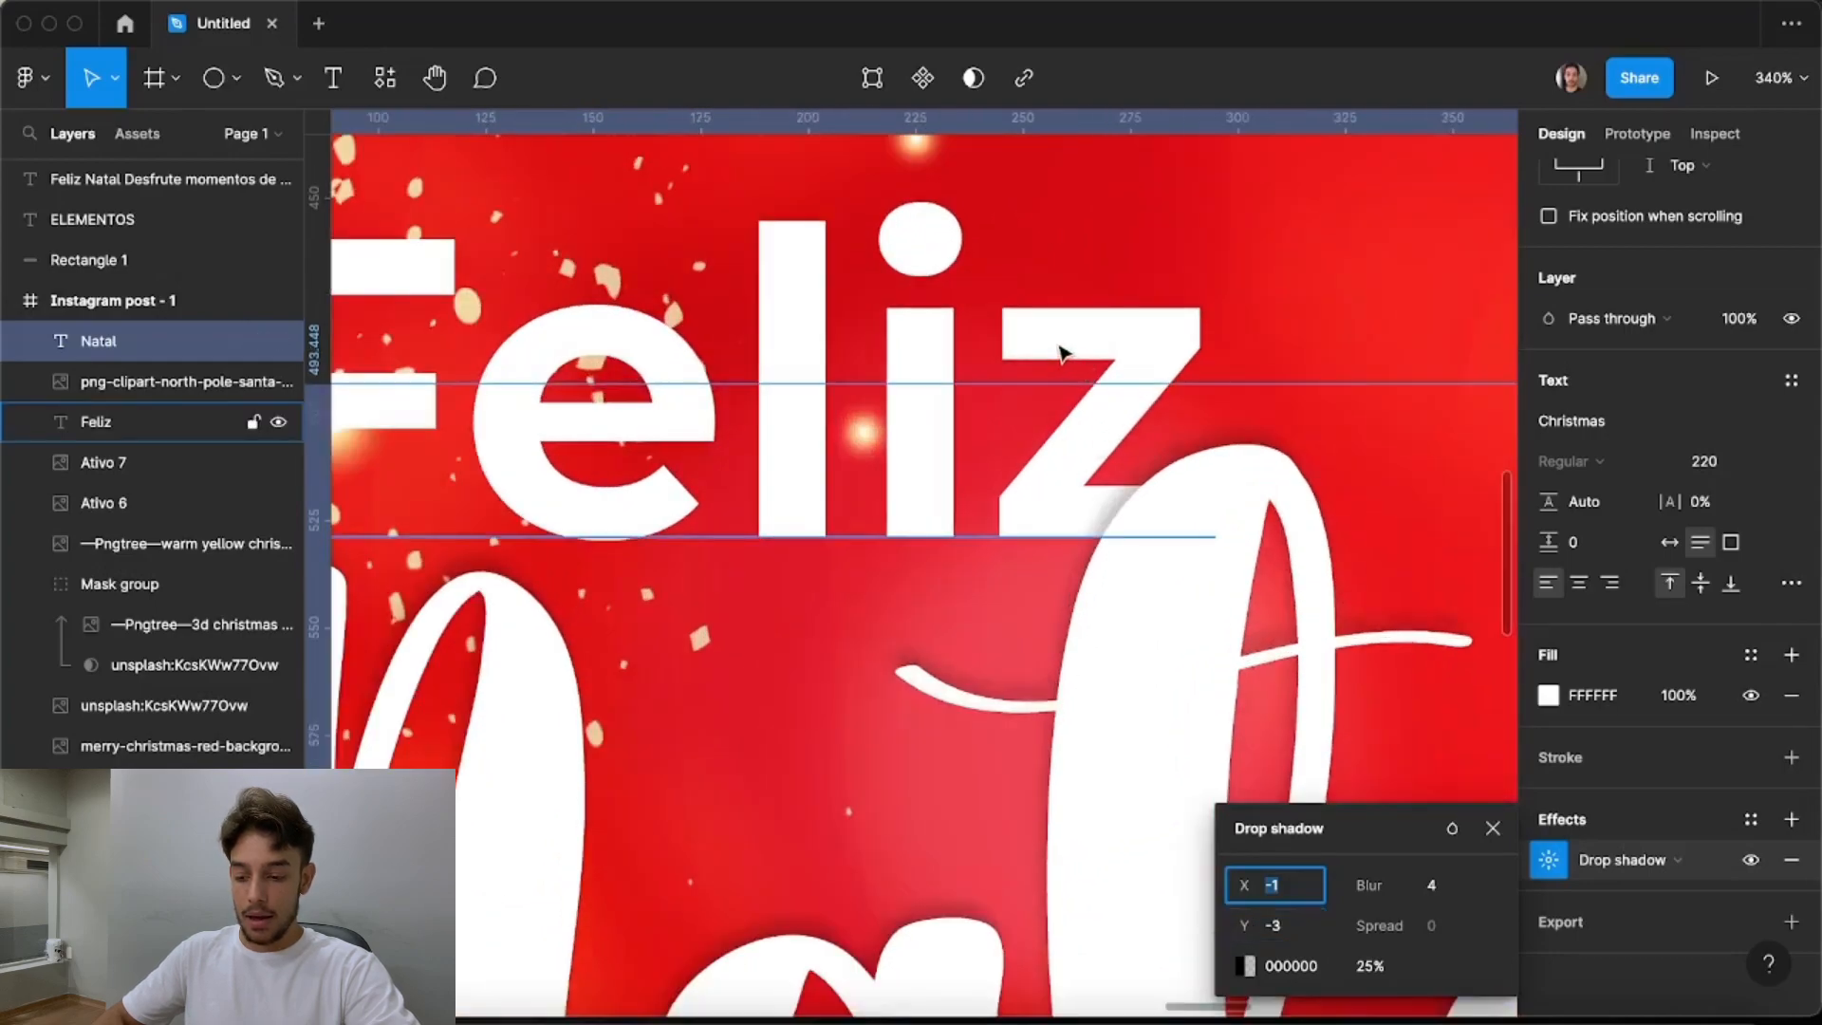
pyautogui.scroll(-5, 1118, 477)
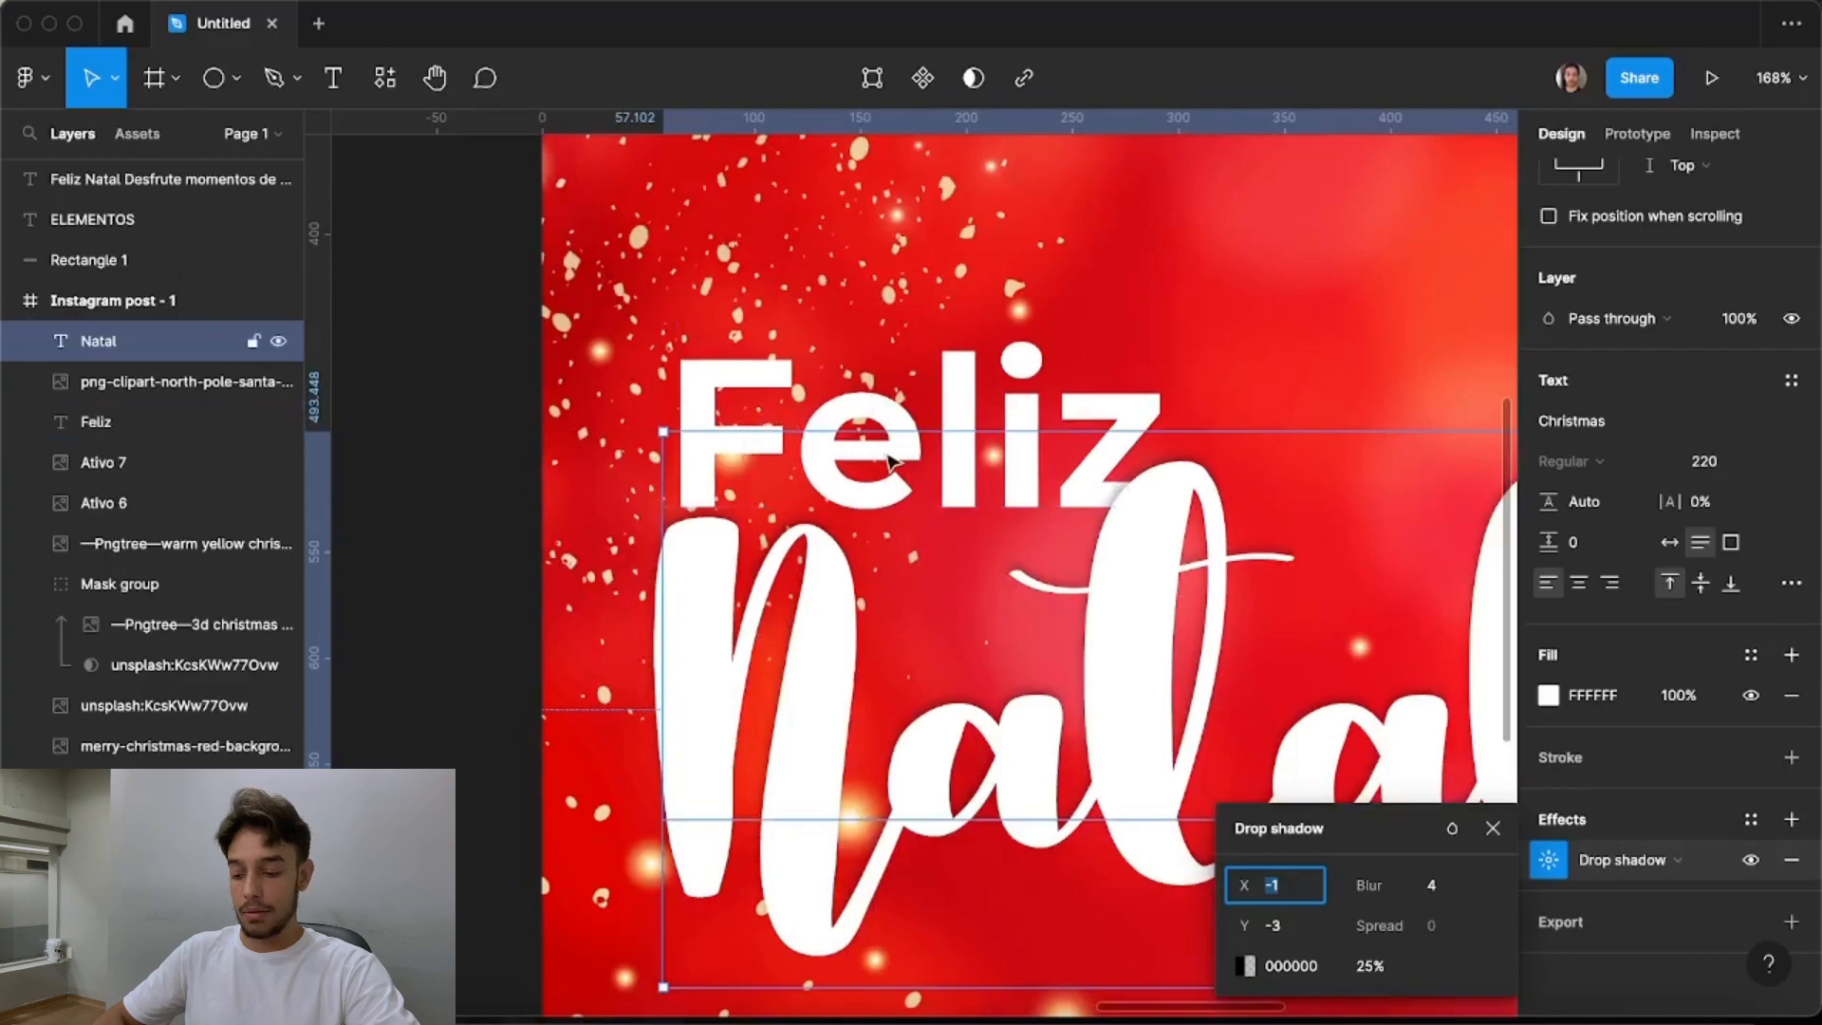
pyautogui.scroll(-1, 1234, 490)
pyautogui.scroll(1, 1104, 465)
pyautogui.scroll(1, 1234, 697)
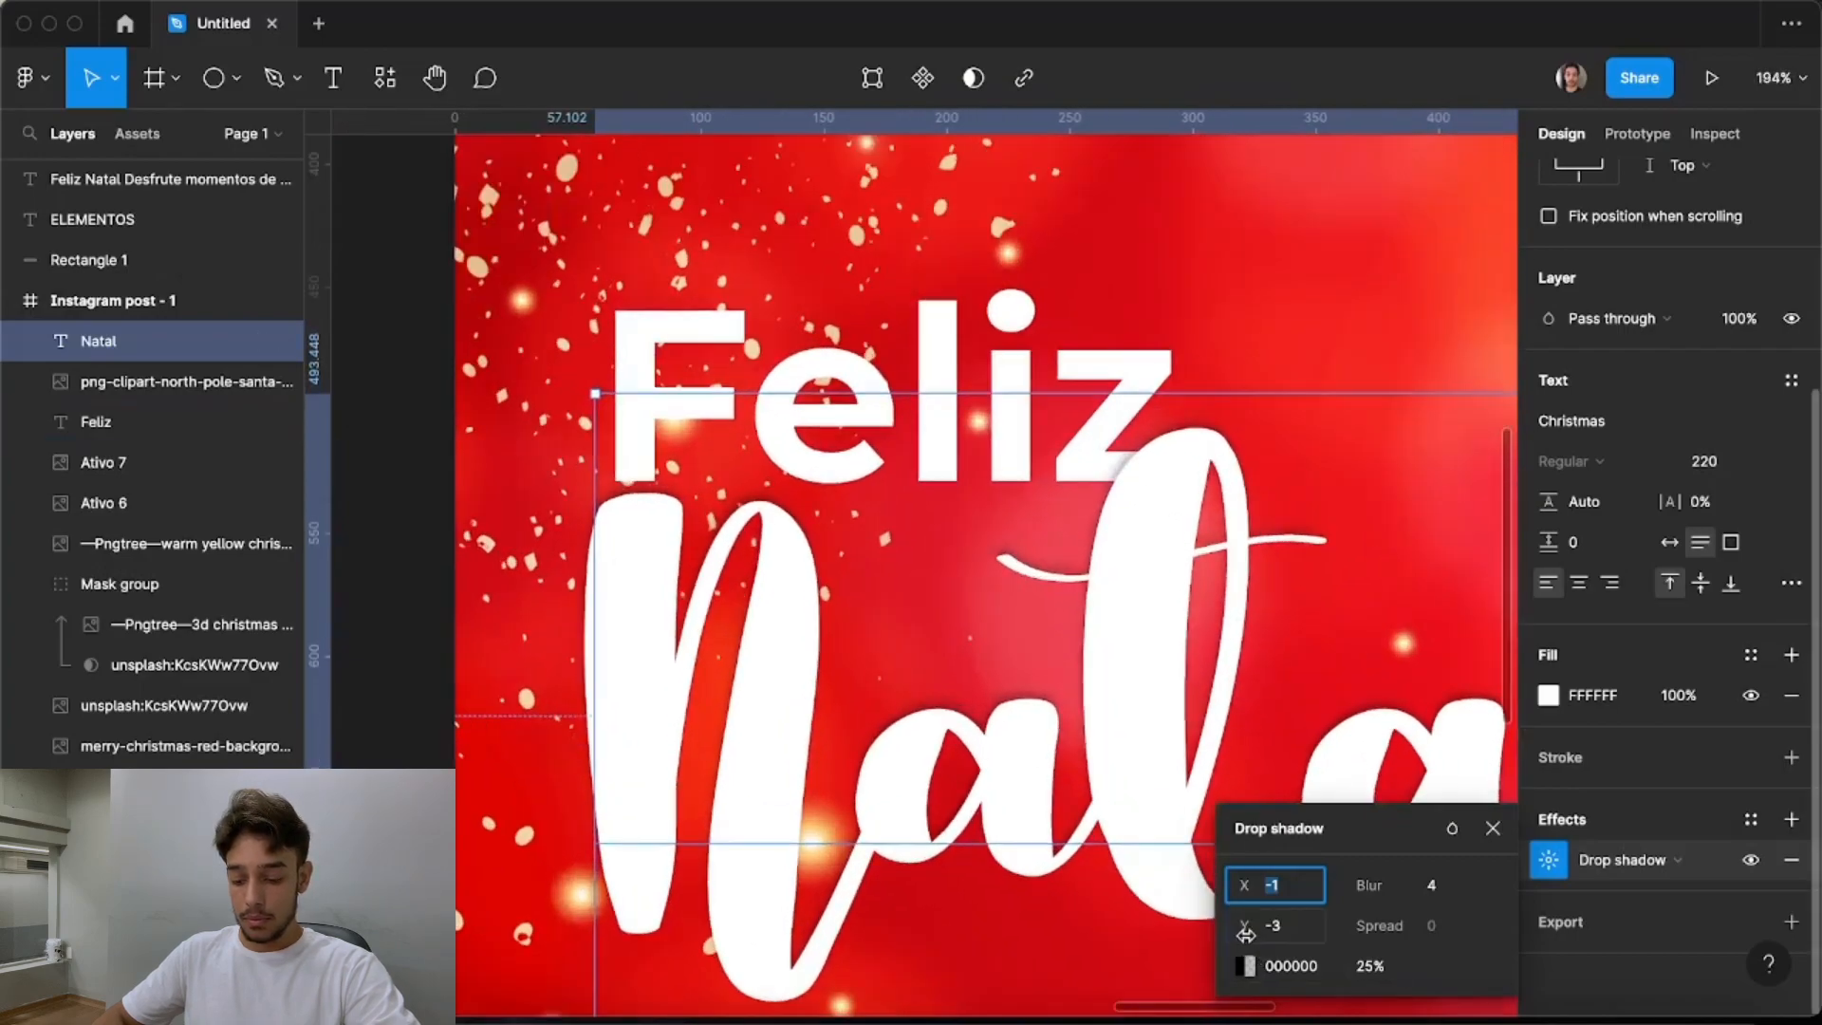
pyautogui.moveTo(1249, 899); pyautogui.dragTo(1245, 893)
pyautogui.scroll(-2, 1198, 669)
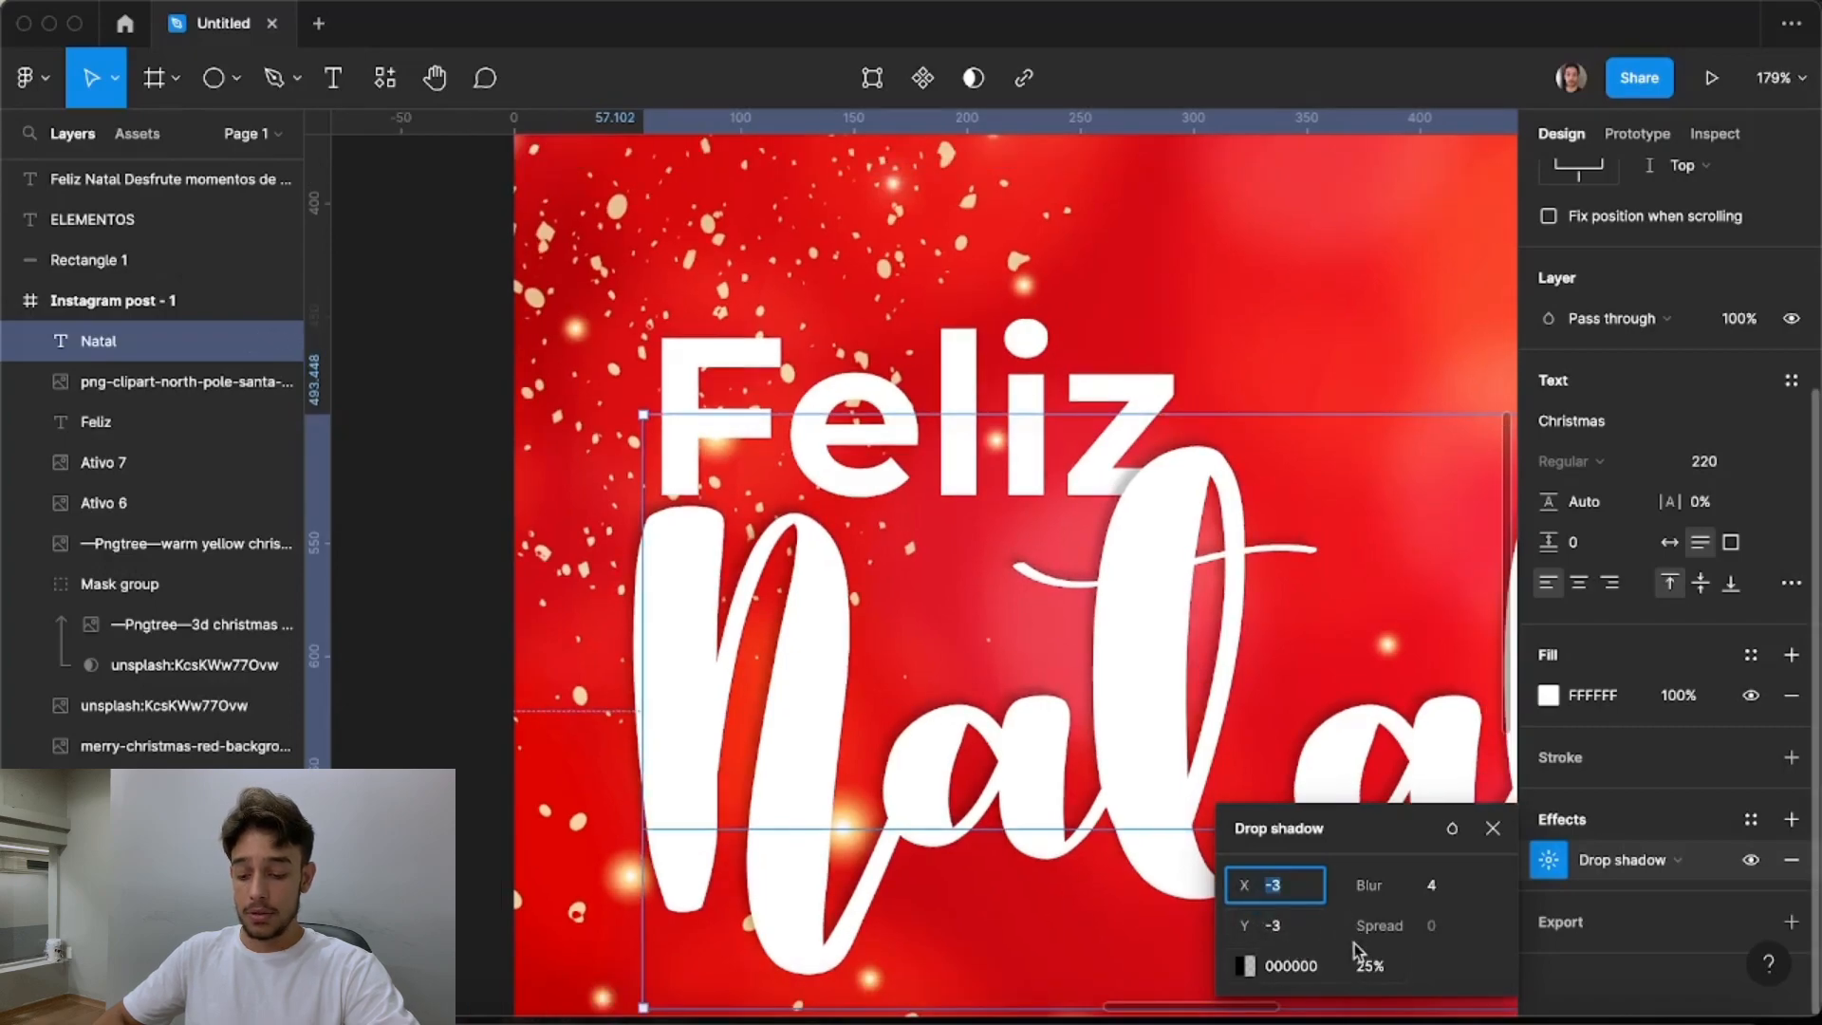
# Set the "Natal" drop shadow to 40% opacity with a blur of about 9, and close its settings
pyautogui.moveTo(1342, 976); pyautogui.dragTo(1392, 978)
pyautogui.moveTo(1371, 892); pyautogui.dragTo(1467, 894)
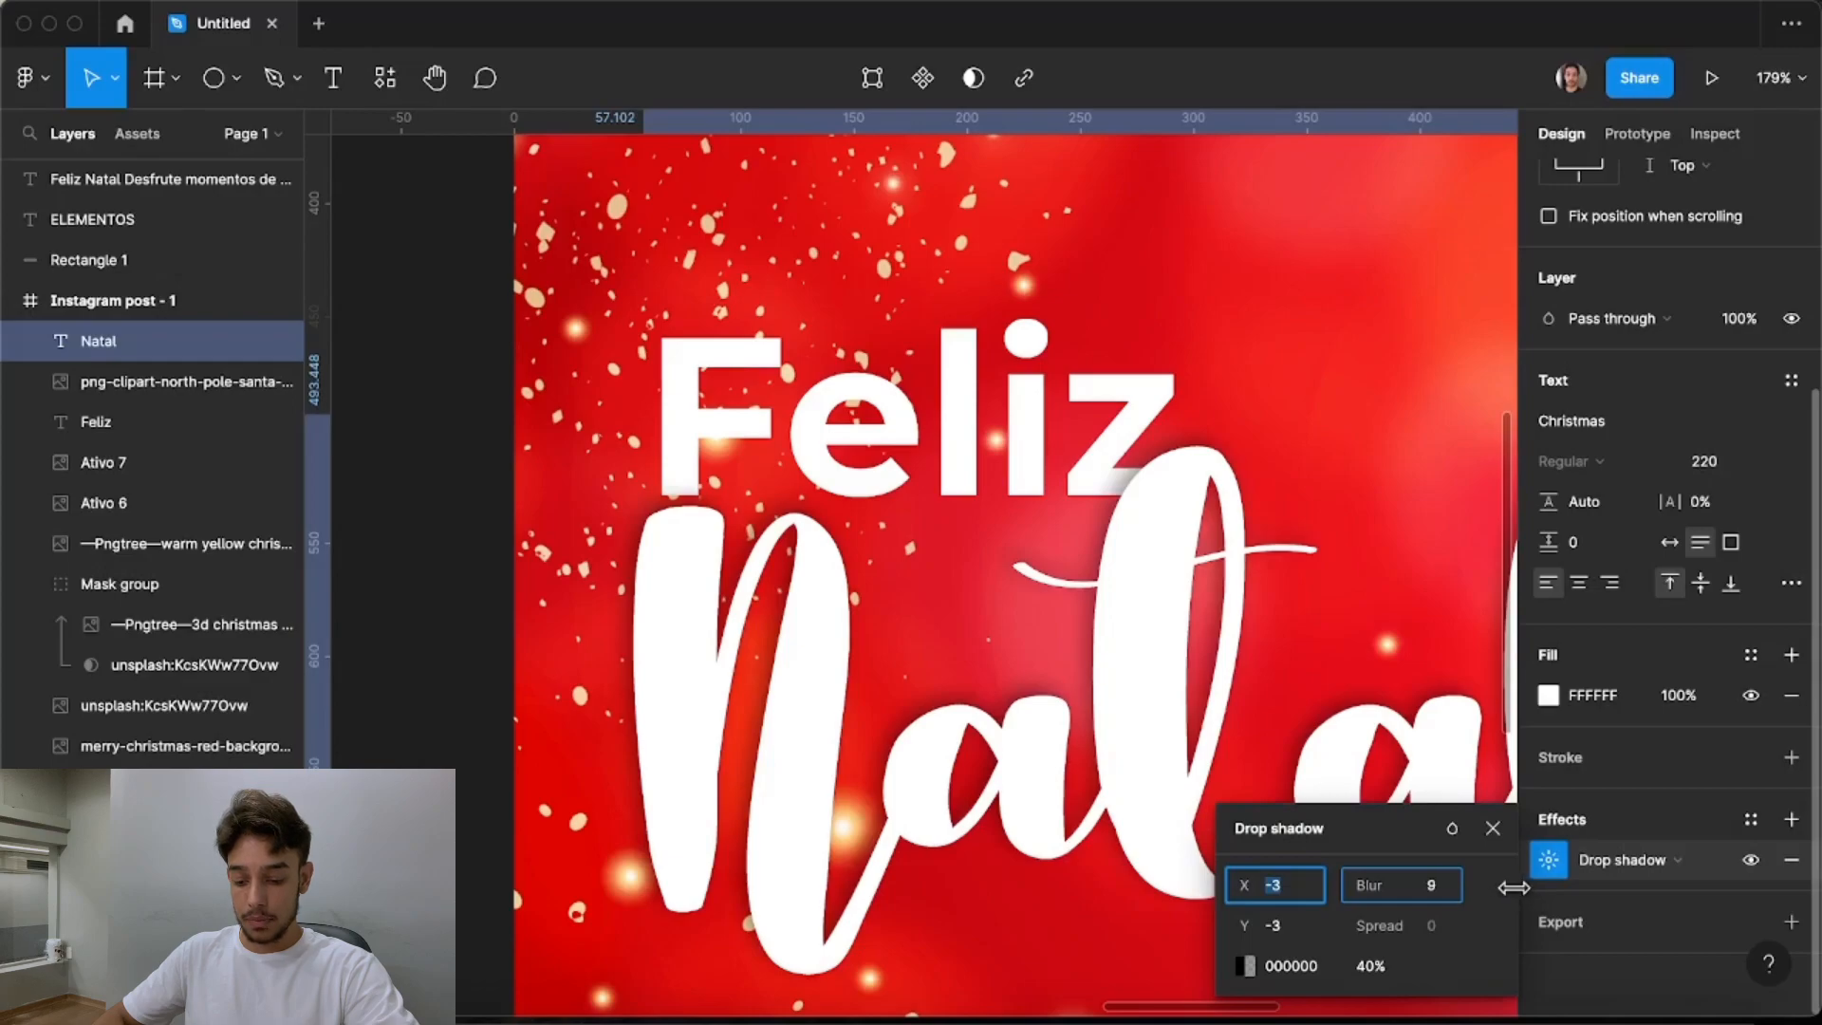
pyautogui.moveTo(1519, 888); pyautogui.dragTo(1519, 888)
pyautogui.scroll(-5, 1097, 451)
pyautogui.click(832, 464)
pyautogui.scroll(-3, 828, 466)
pyautogui.click(745, 585)
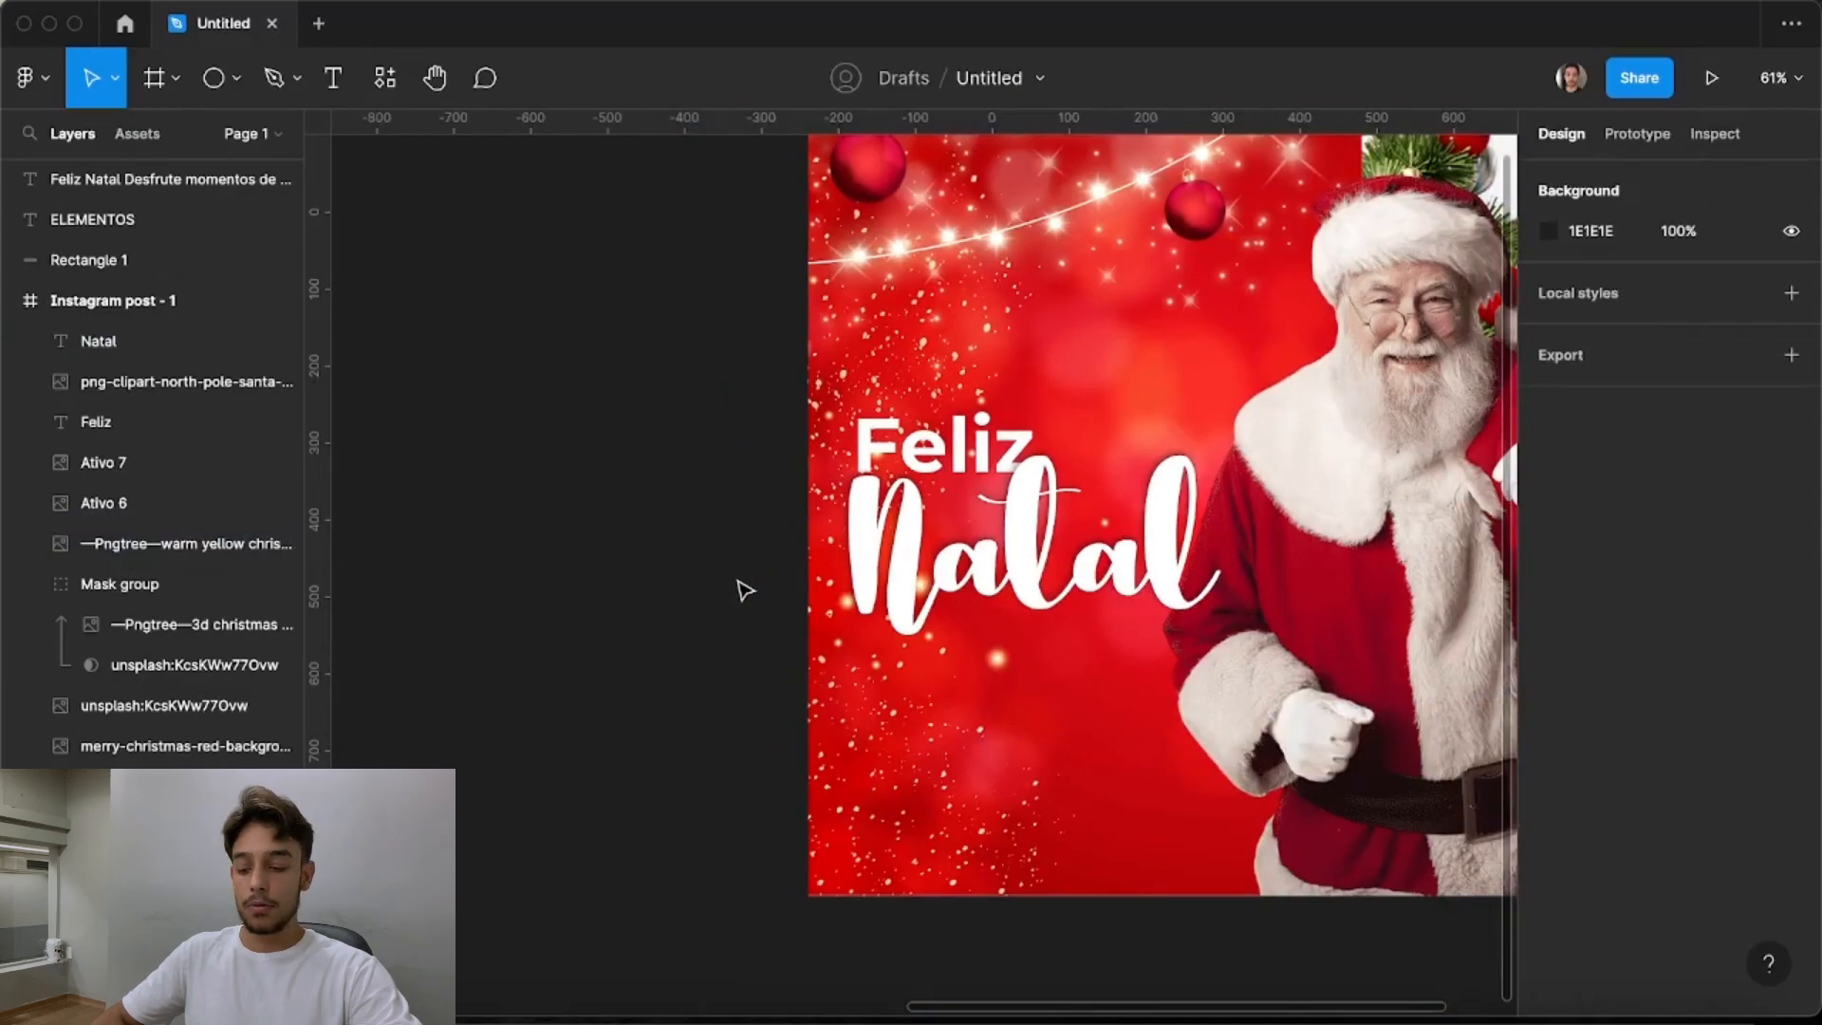
pyautogui.click(992, 528)
pyautogui.click(716, 531)
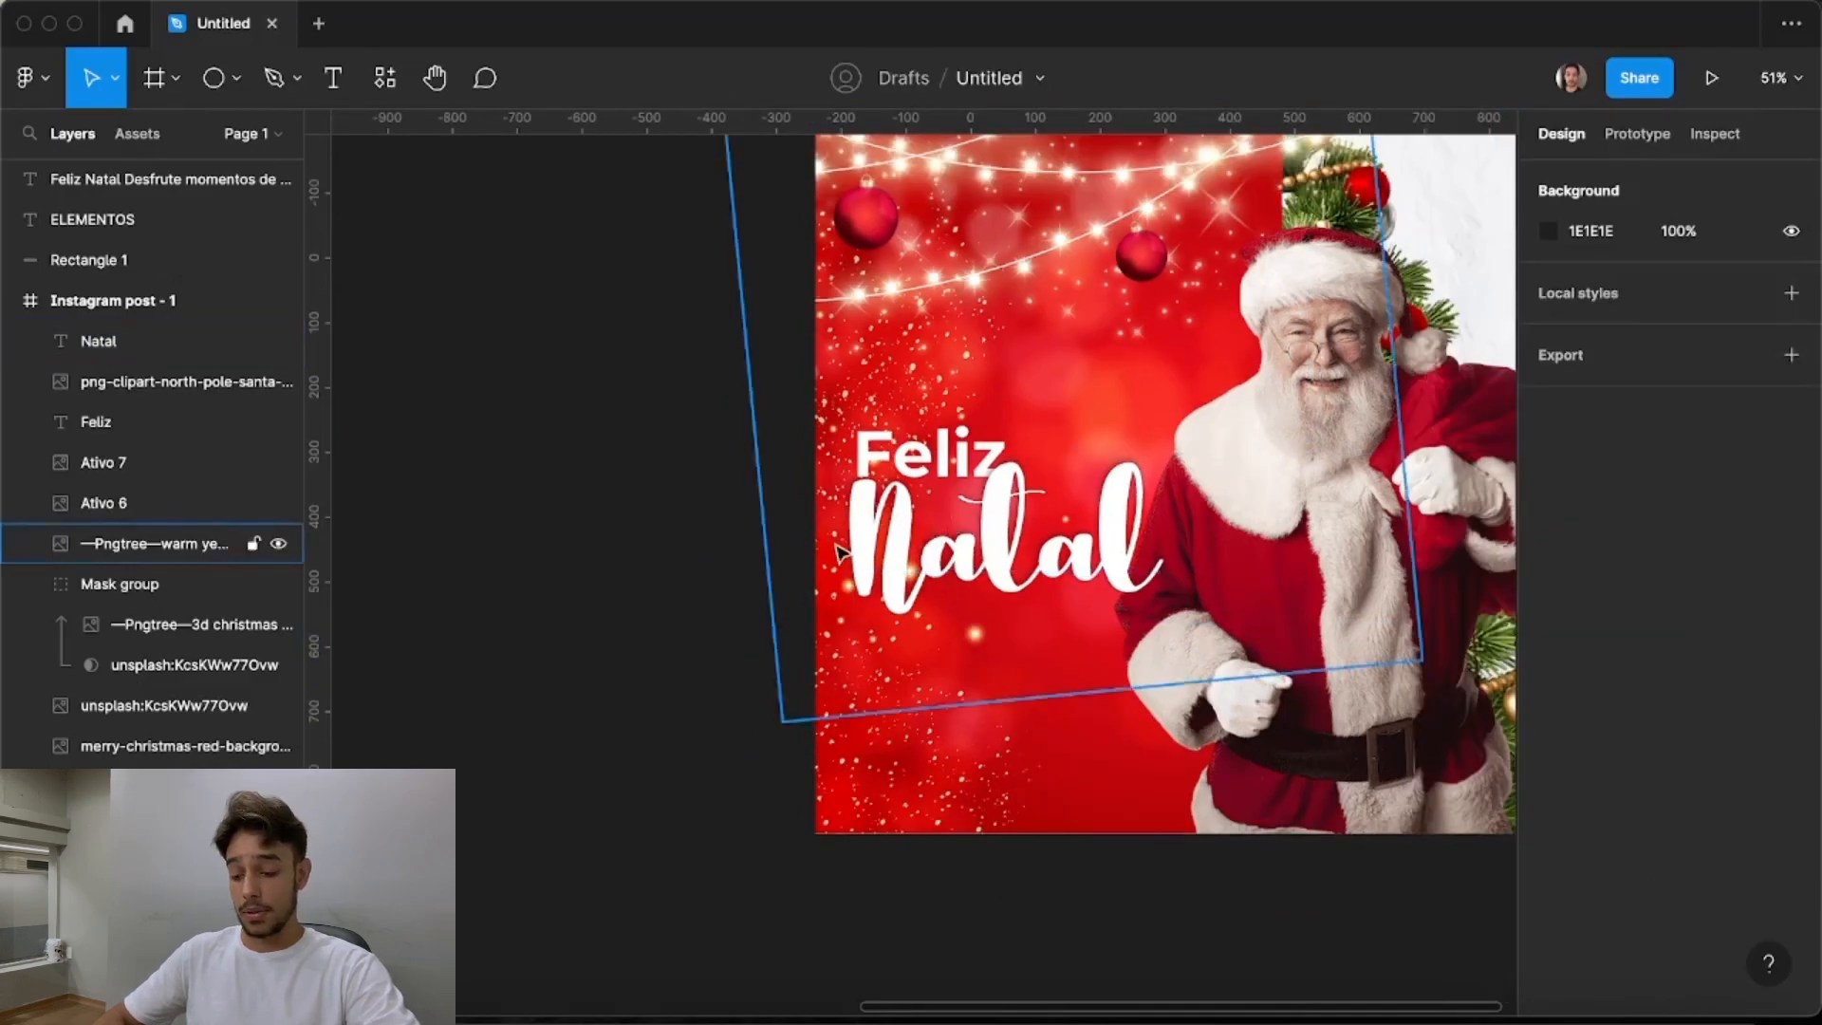
# Shift the string lights image slightly to the right, to about X -341, Y -108
pyautogui.scroll(-5, 1435, 528)
pyautogui.scroll(3, 1329, 489)
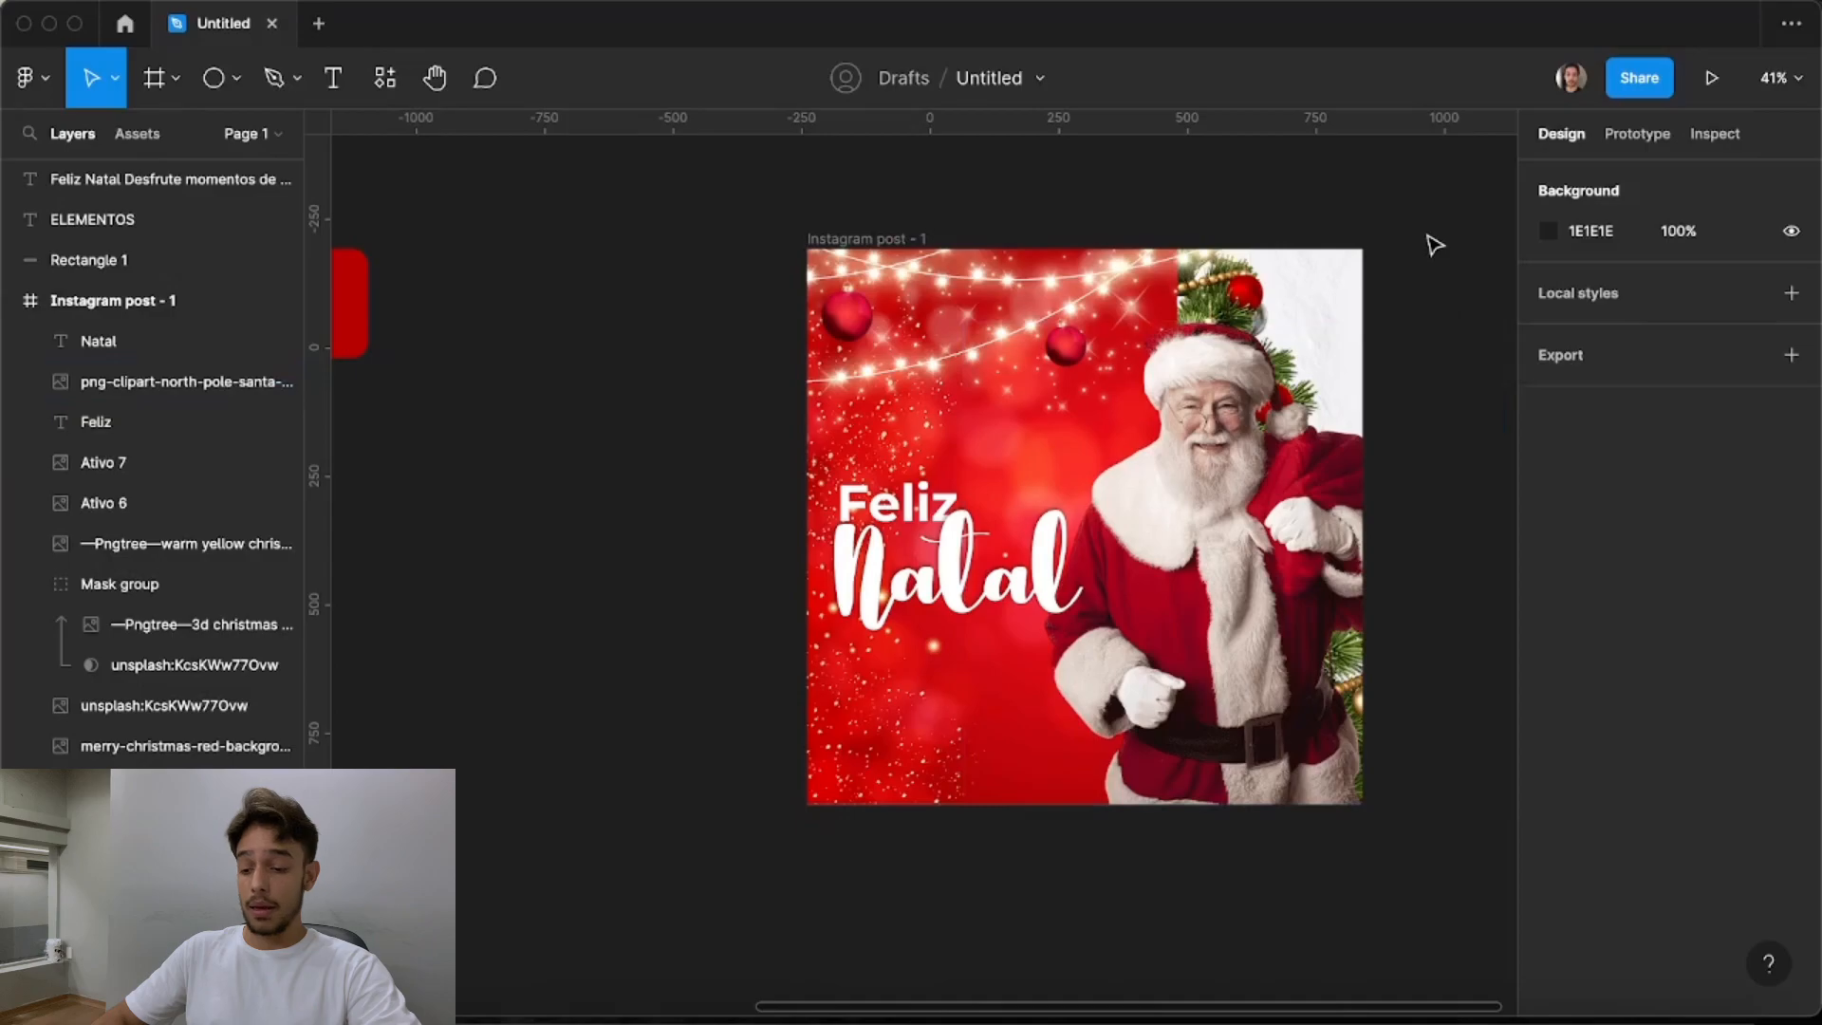
pyautogui.scroll(2, 912, 271)
pyautogui.click(859, 313)
pyautogui.keyDown('shift'); pyautogui.click(849, 316); pyautogui.keyUp('shift')
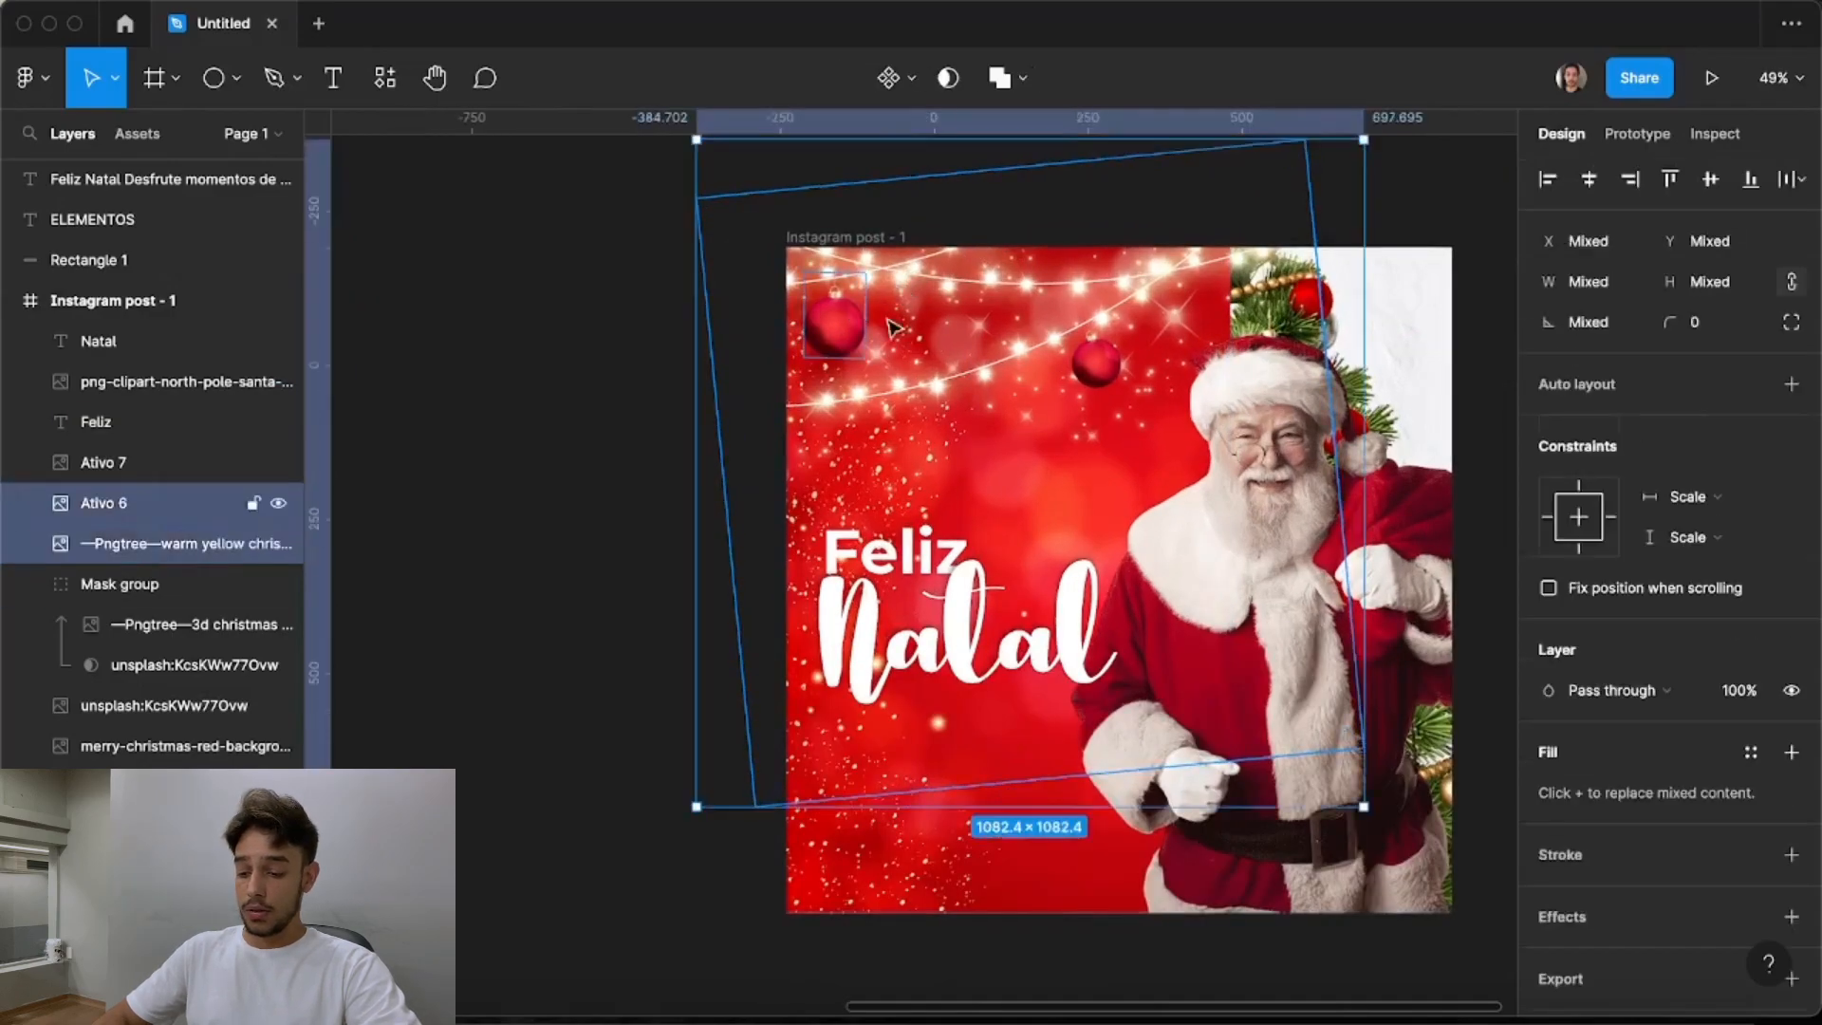
pyautogui.keyDown('shift'); pyautogui.click(1099, 353); pyautogui.keyUp('shift')
pyautogui.click(1109, 284)
pyautogui.moveTo(1135, 280); pyautogui.dragTo(1016, 265)
# Reposition the ornament near the post's upper-left corner to about X 57, Y 21, and shrink it to about 77 × 107
pyautogui.scroll(5, 935, 243)
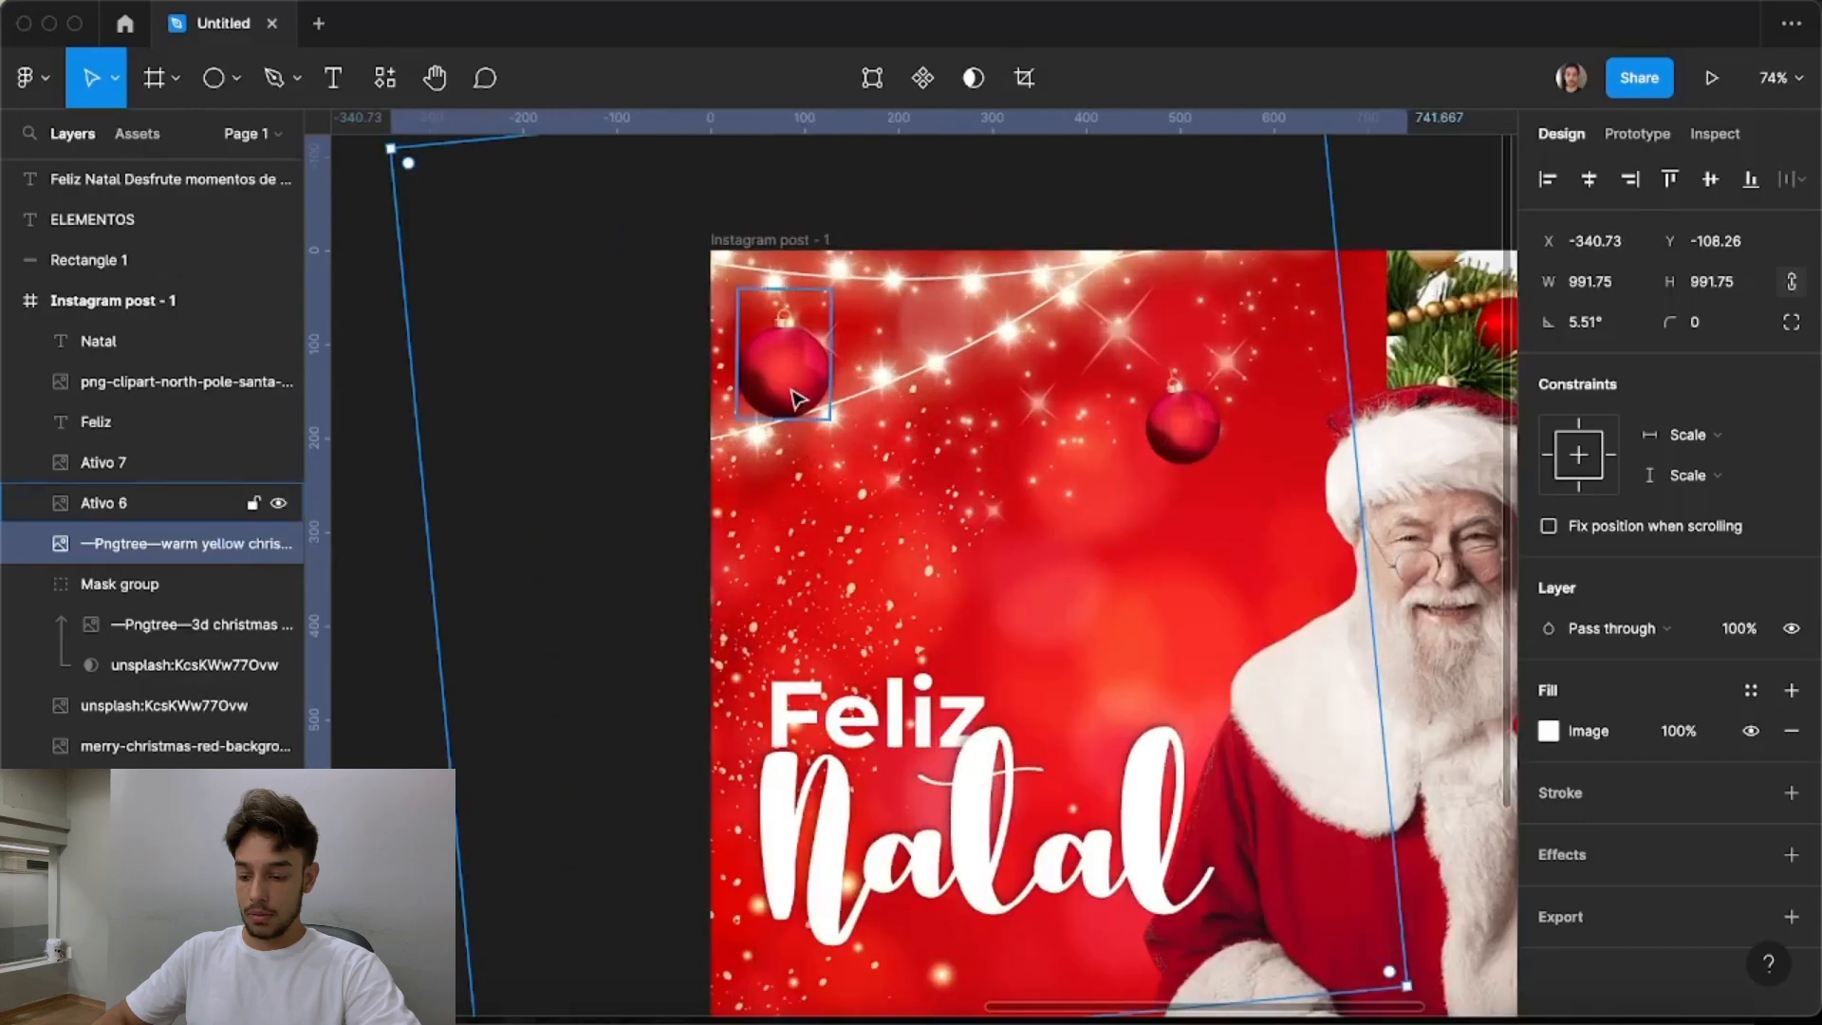
pyautogui.click(809, 359)
pyautogui.click(813, 363)
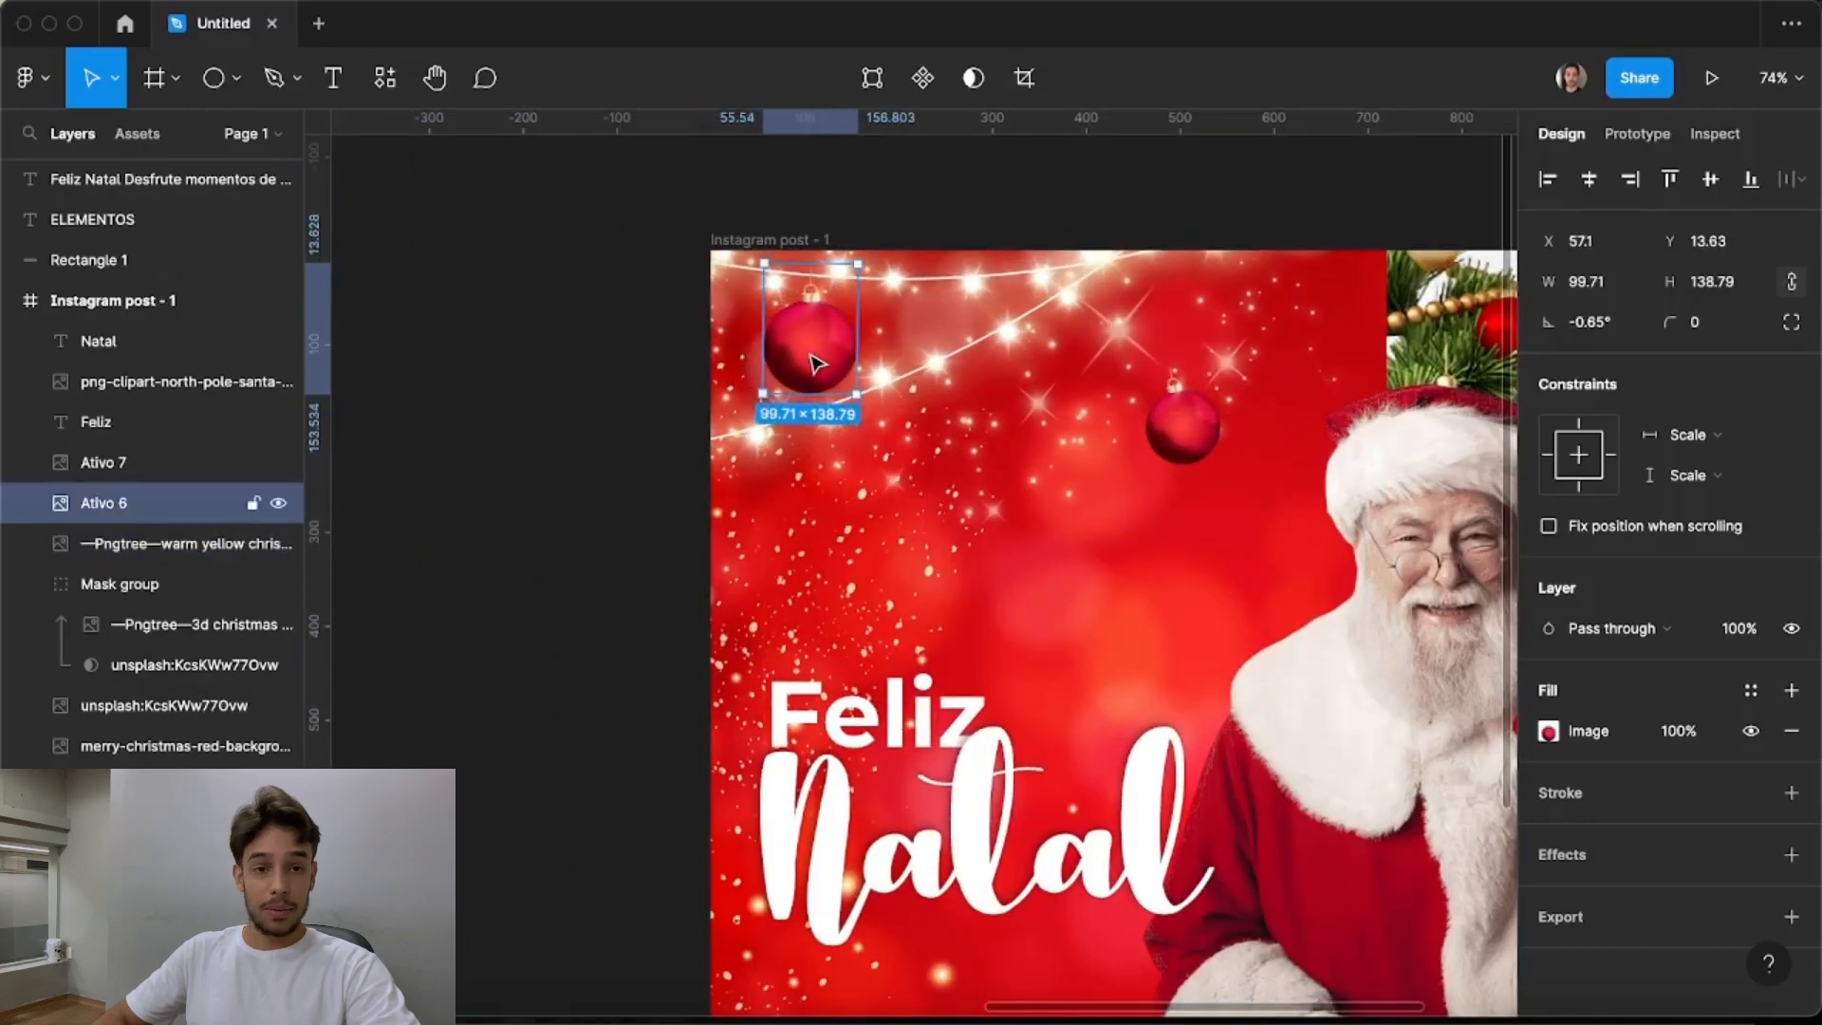
pyautogui.moveTo(796, 389); pyautogui.dragTo(798, 360)
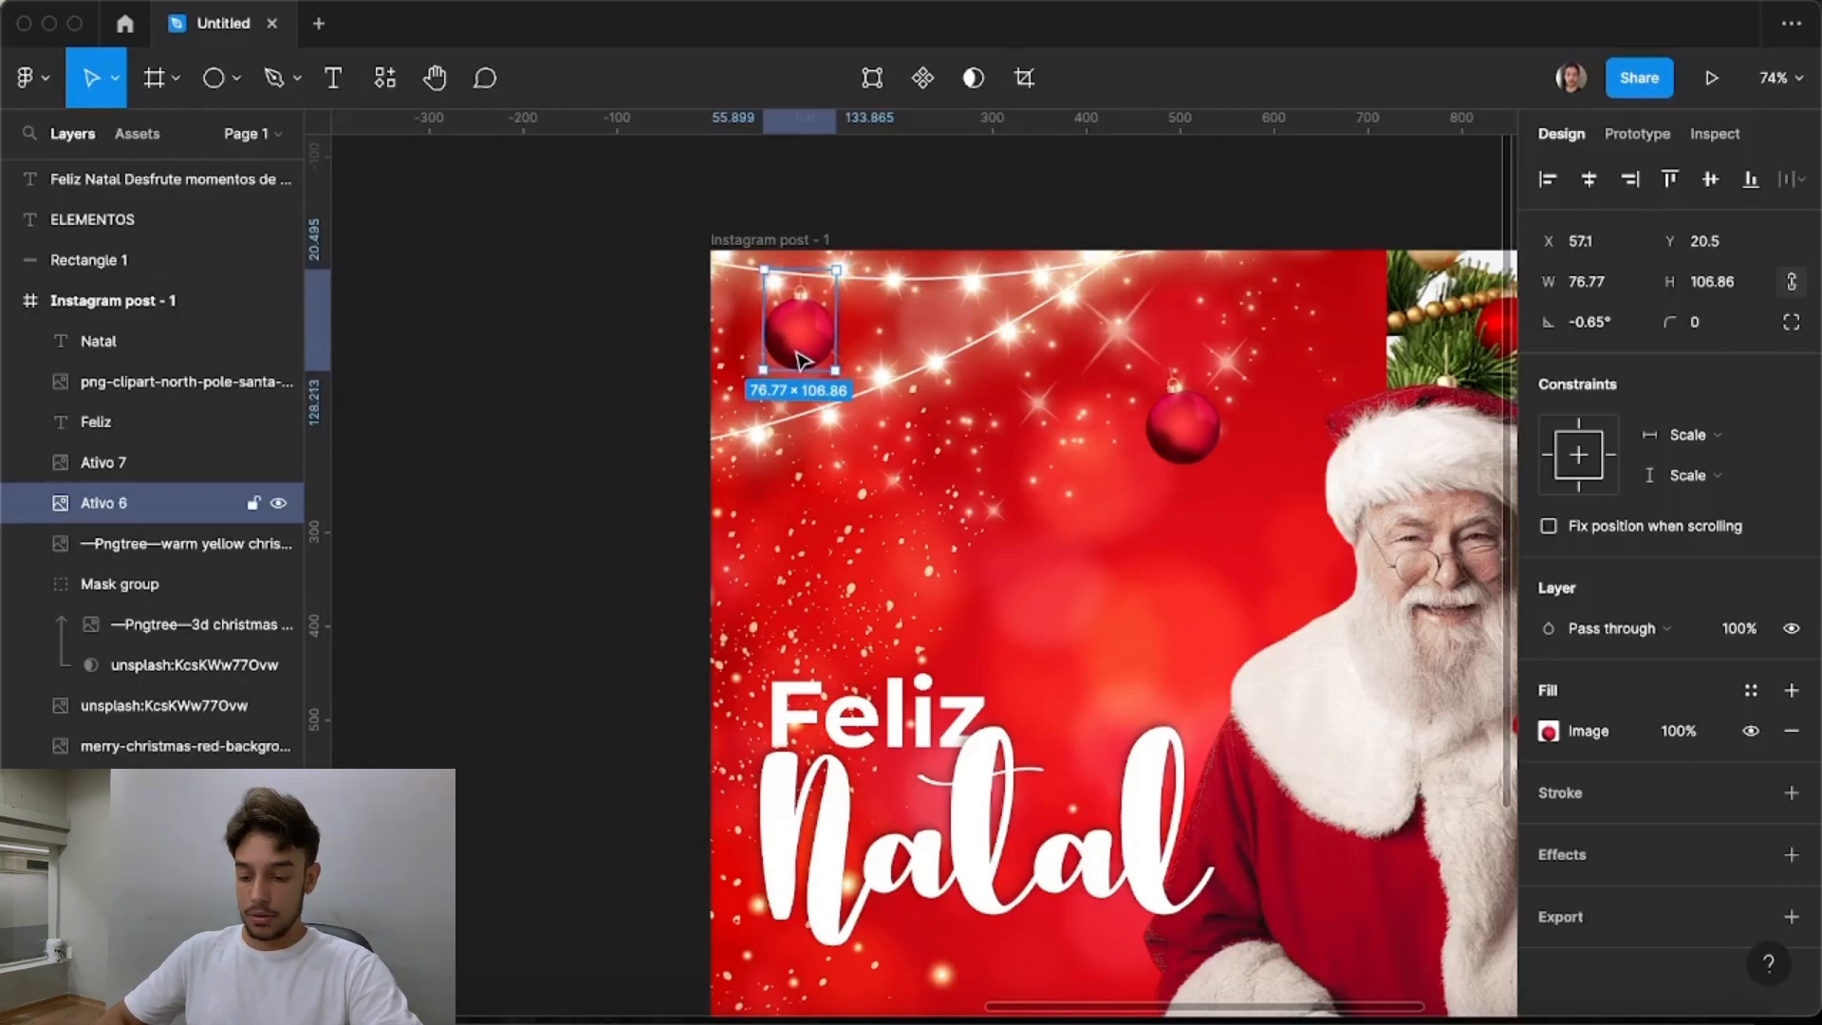
# Move the second ornament up under the lights to about X 348, Y 43, and shrink it to about 55 × 77
pyautogui.click(1207, 417)
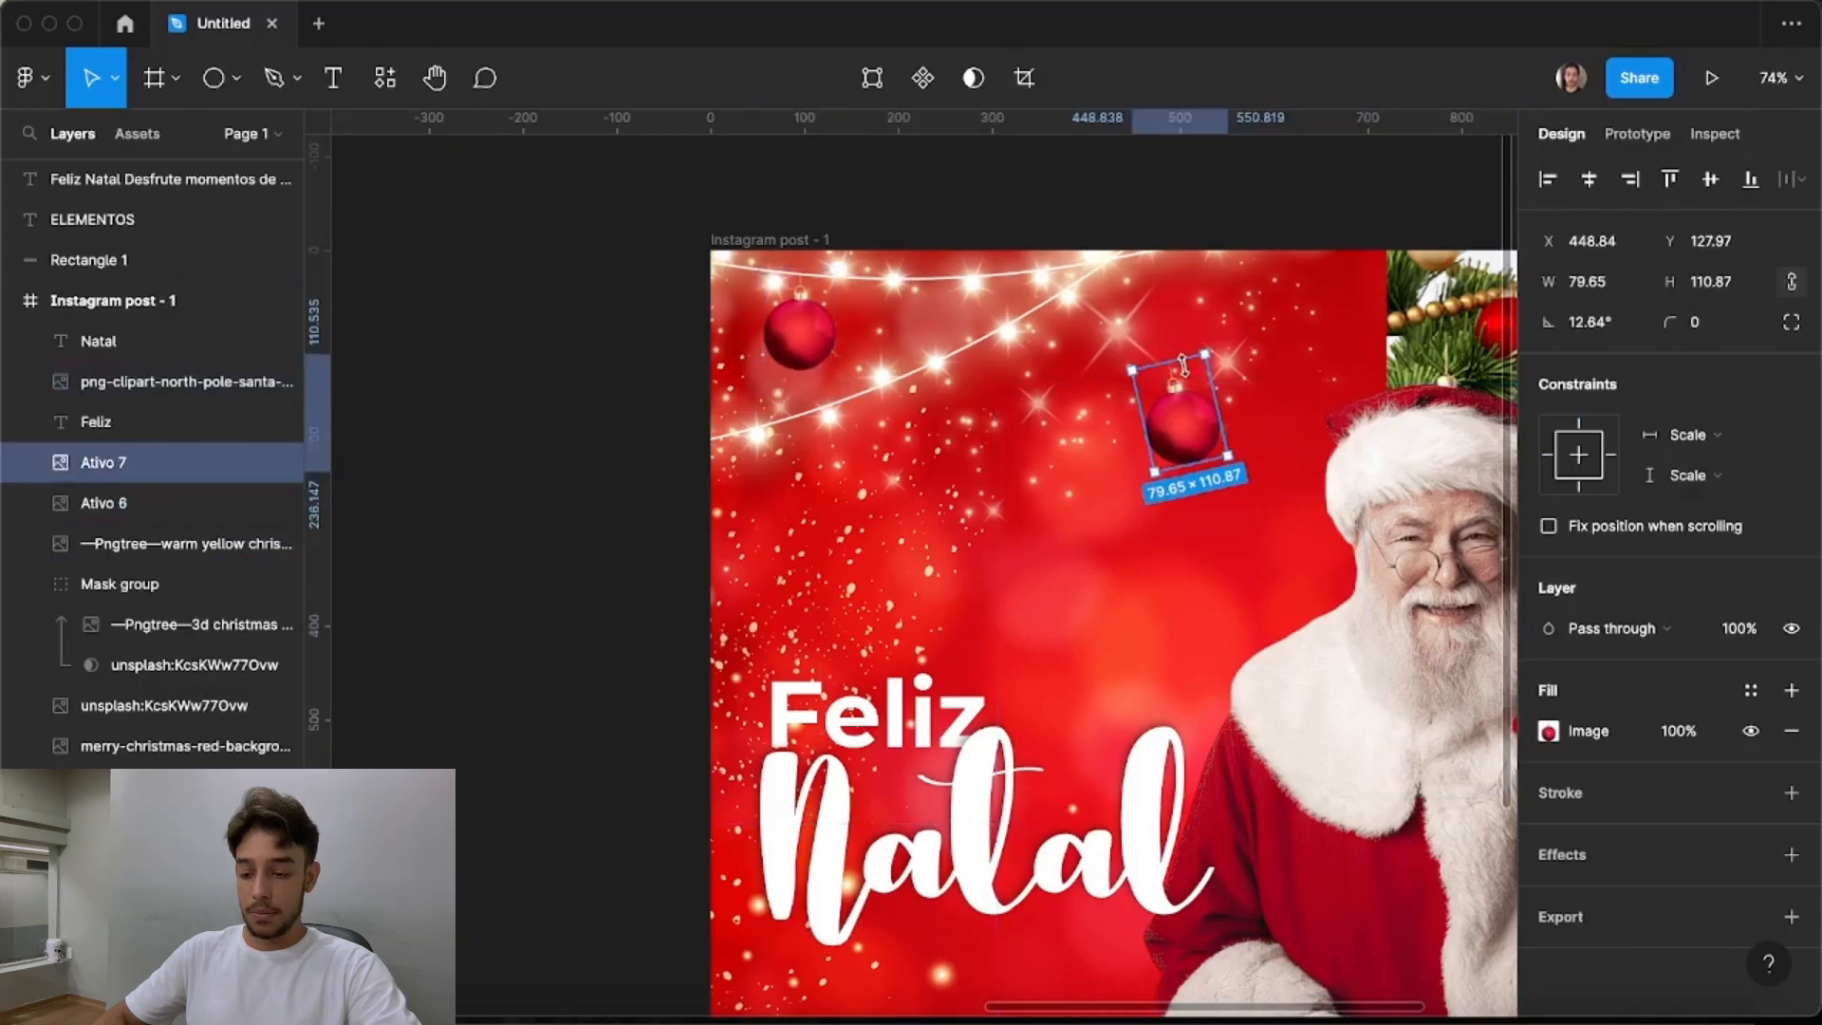
pyautogui.moveTo(1188, 406); pyautogui.dragTo(1104, 336)
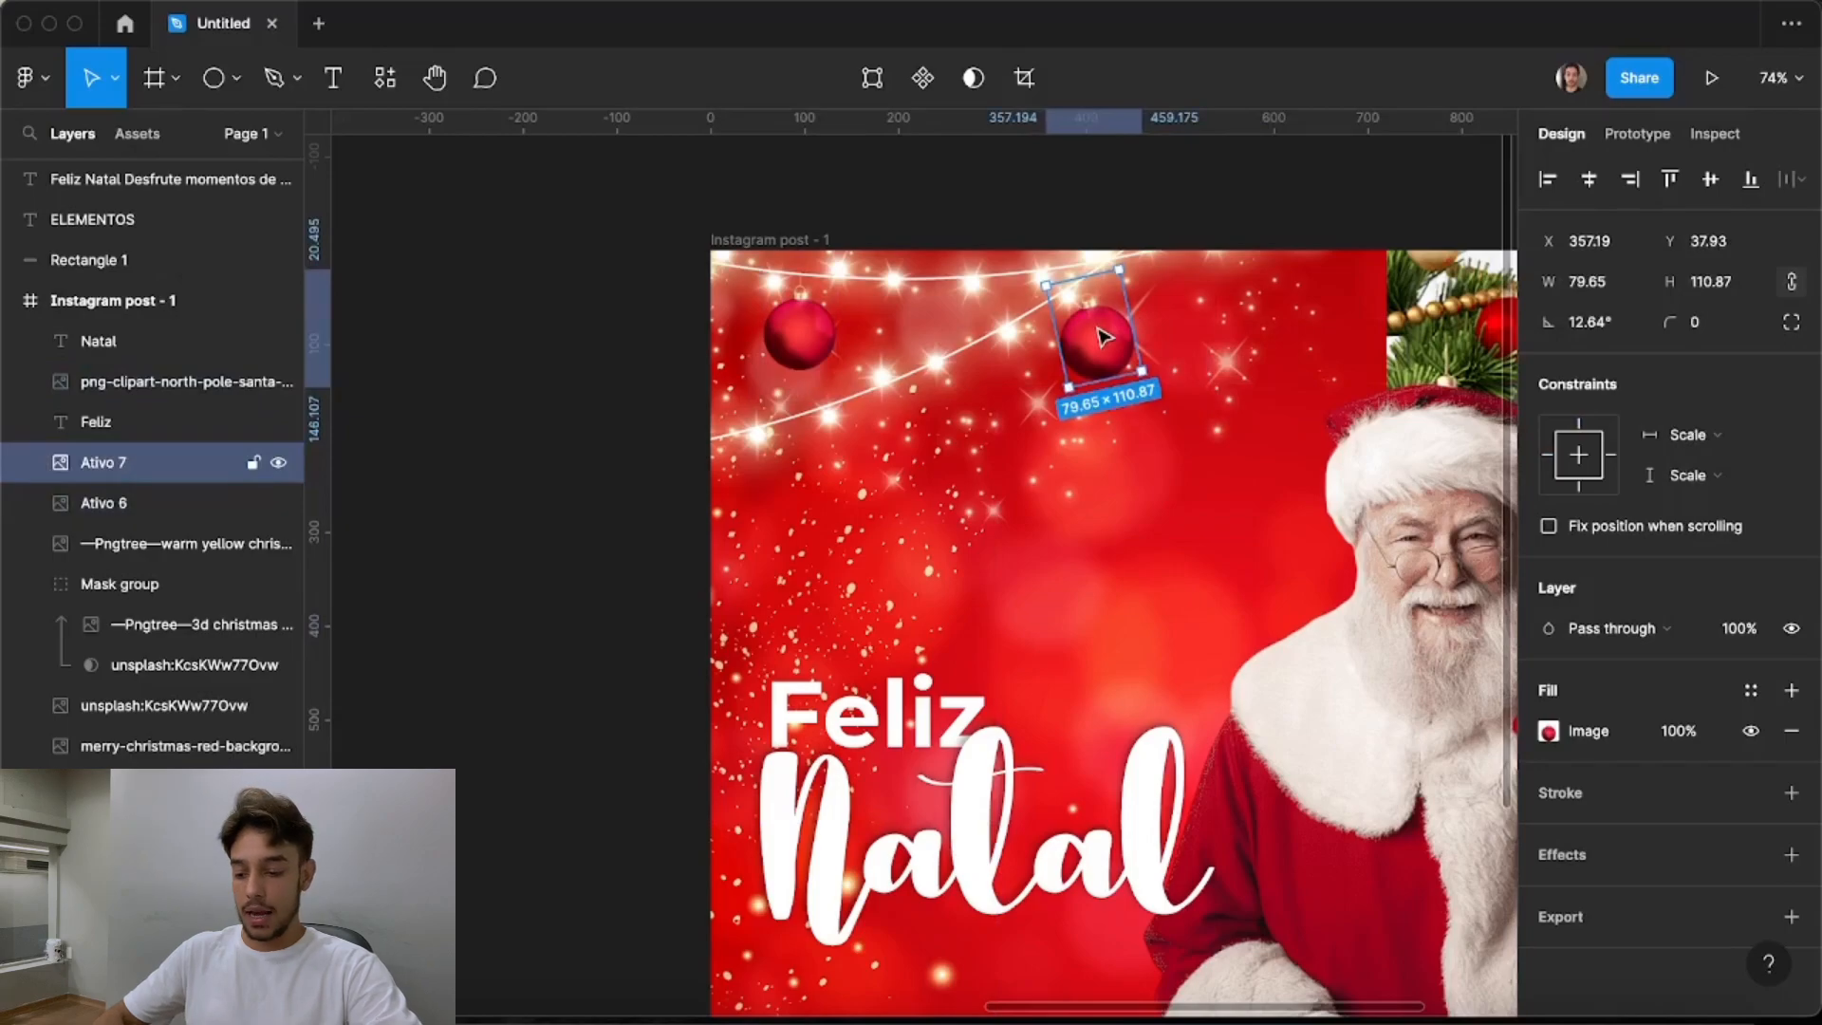
pyautogui.moveTo(1108, 382); pyautogui.dragTo(1087, 342)
pyautogui.scroll(-3, 1082, 343)
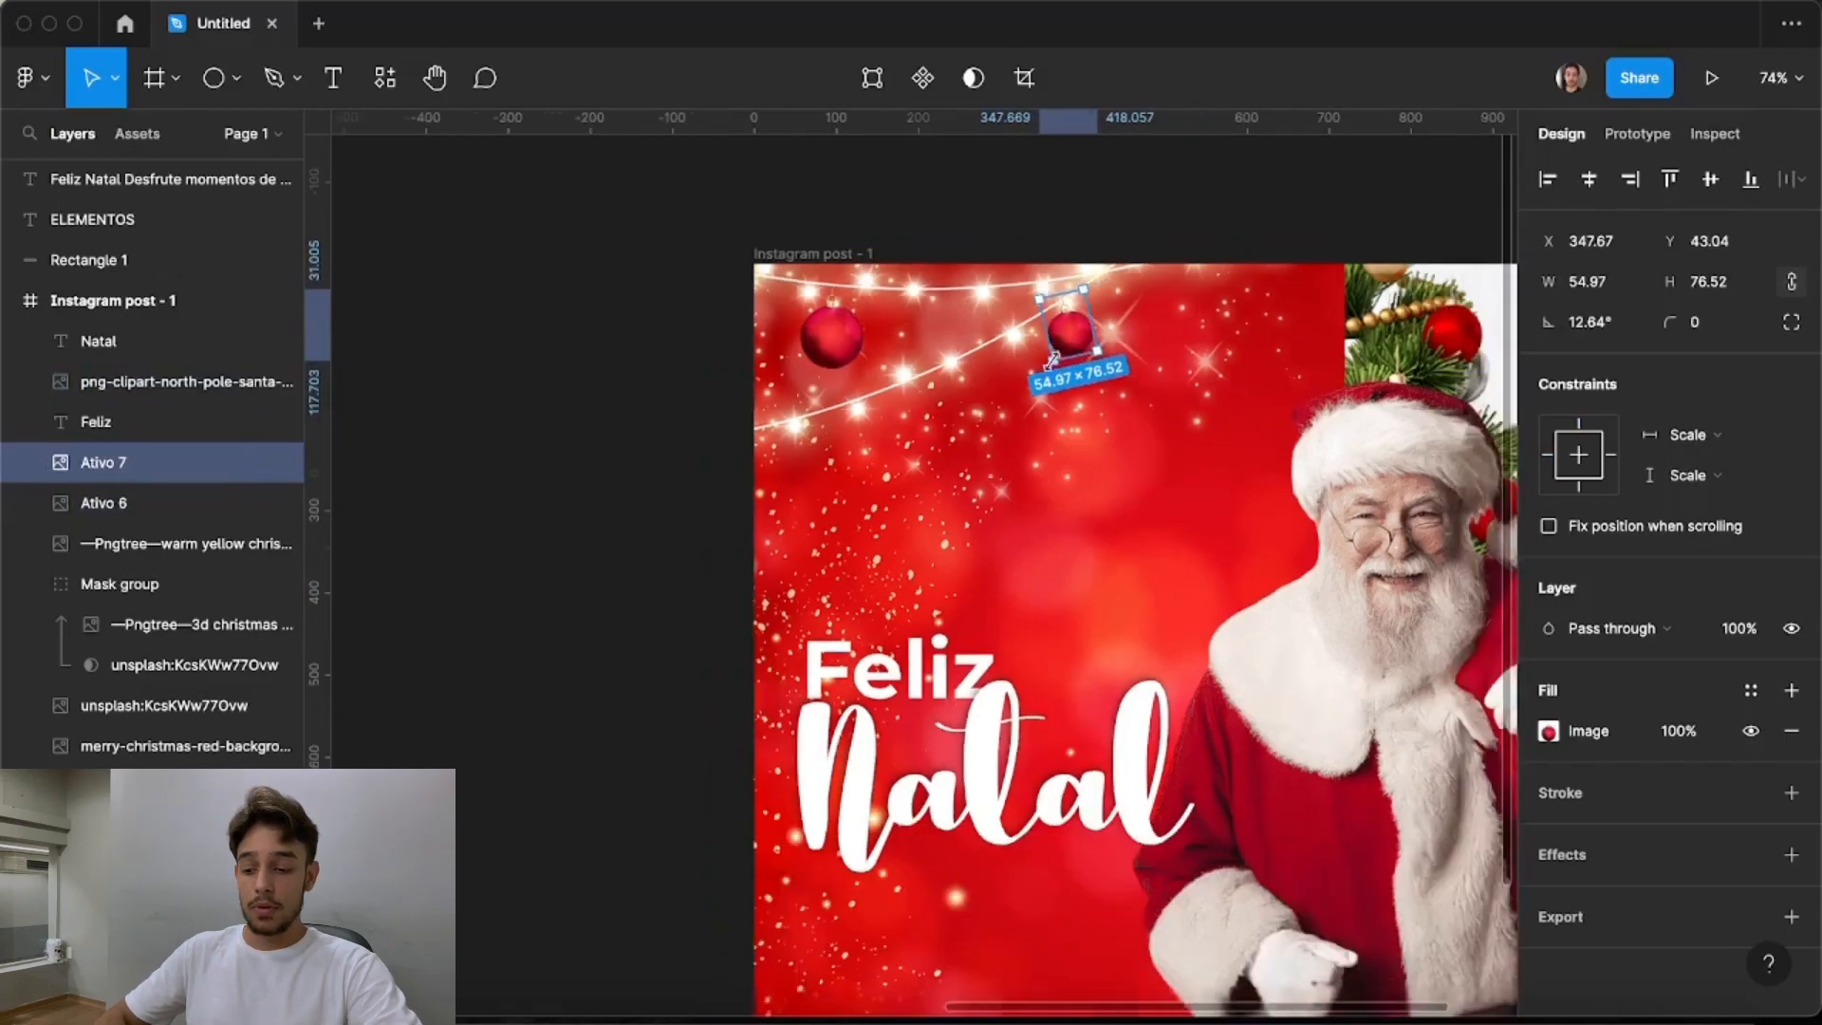
pyautogui.click(669, 509)
# Move the "Feliz" and "Natal" texts up together by about 40 px, aligned at about X 56
pyautogui.scroll(-4, 1424, 496)
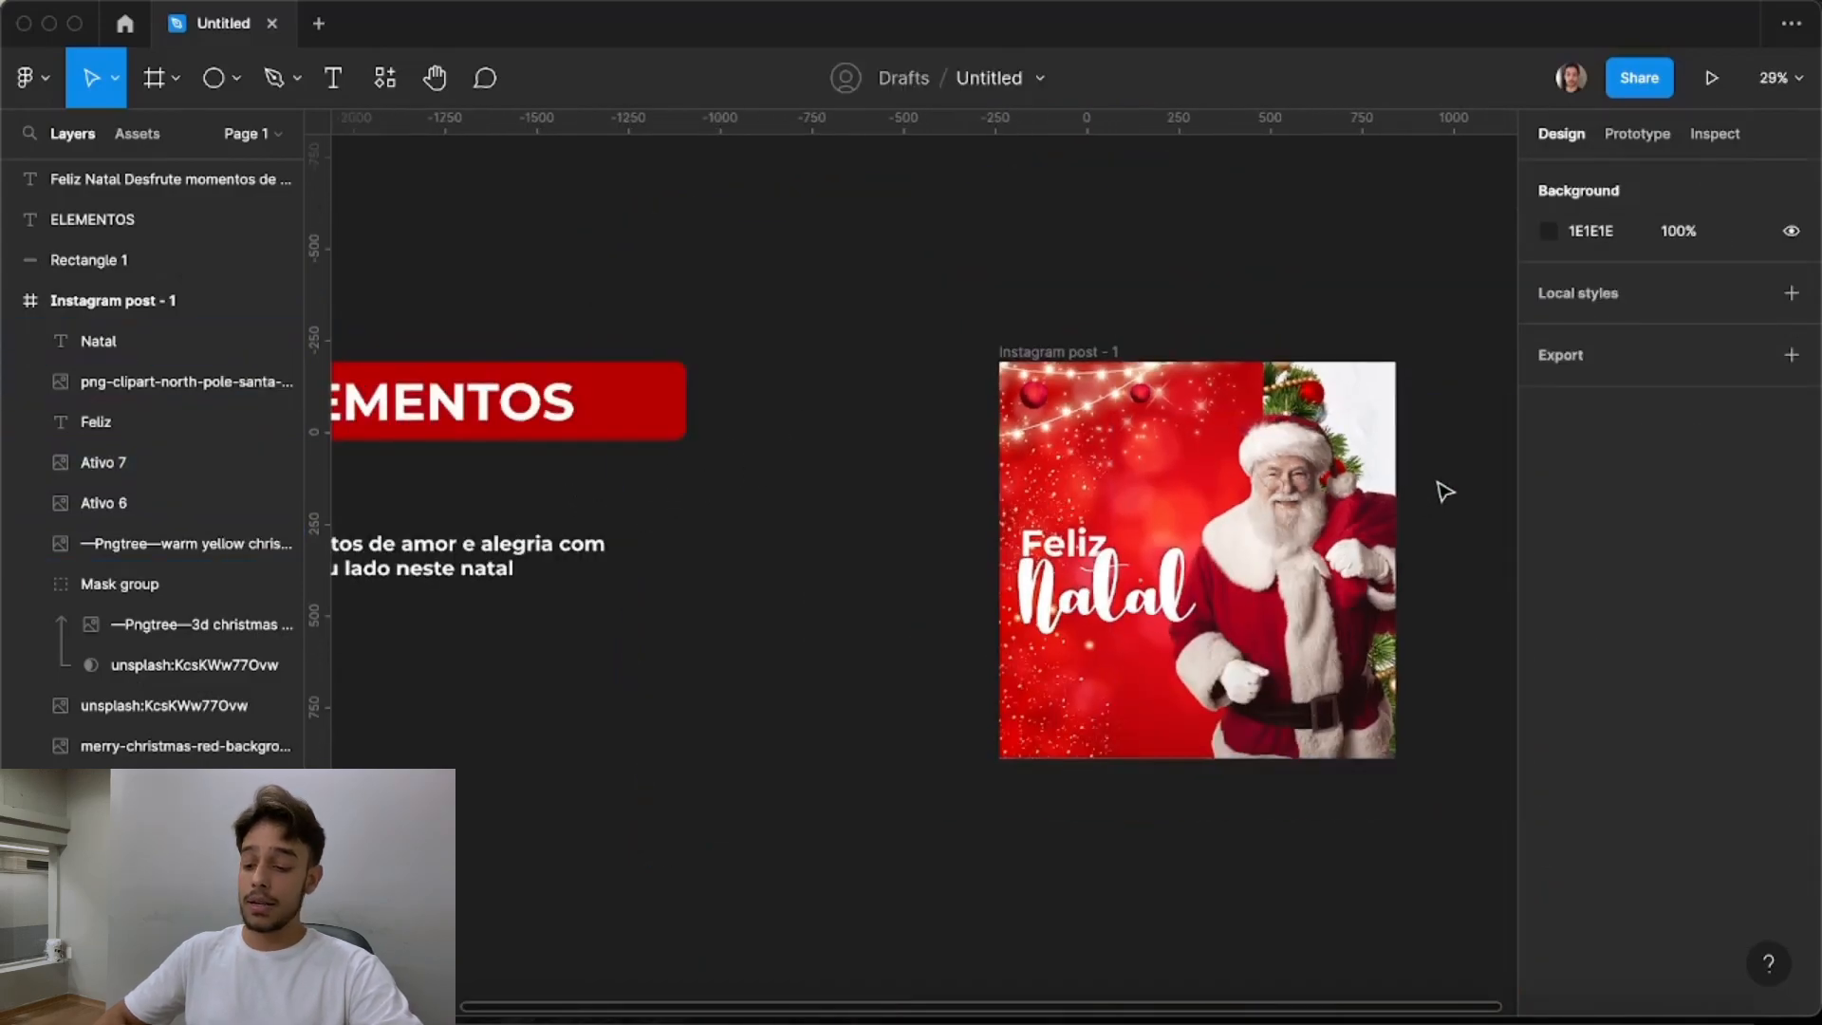
pyautogui.scroll(-3, 1414, 555)
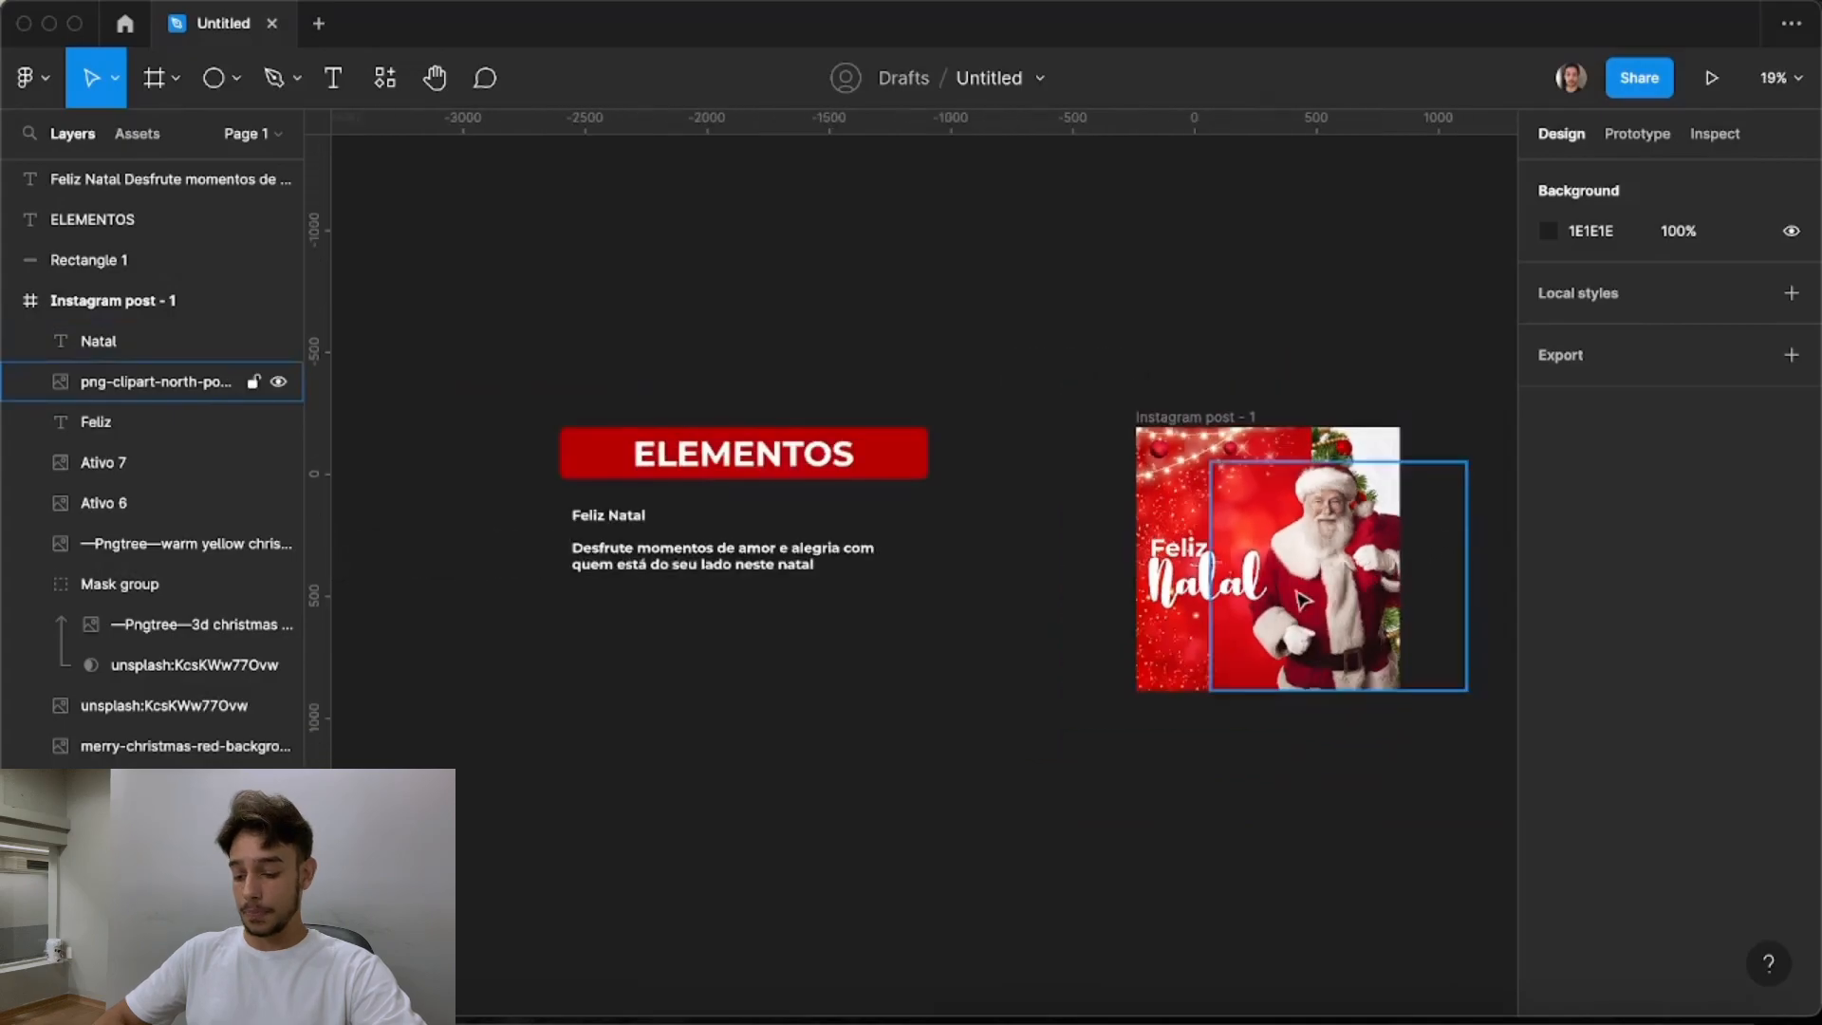
pyautogui.scroll(3, 1316, 599)
pyautogui.click(1177, 581)
pyautogui.keyDown('shift'); pyautogui.click(1150, 517); pyautogui.keyUp('shift')
pyautogui.moveTo(1199, 591); pyautogui.dragTo(1197, 570)
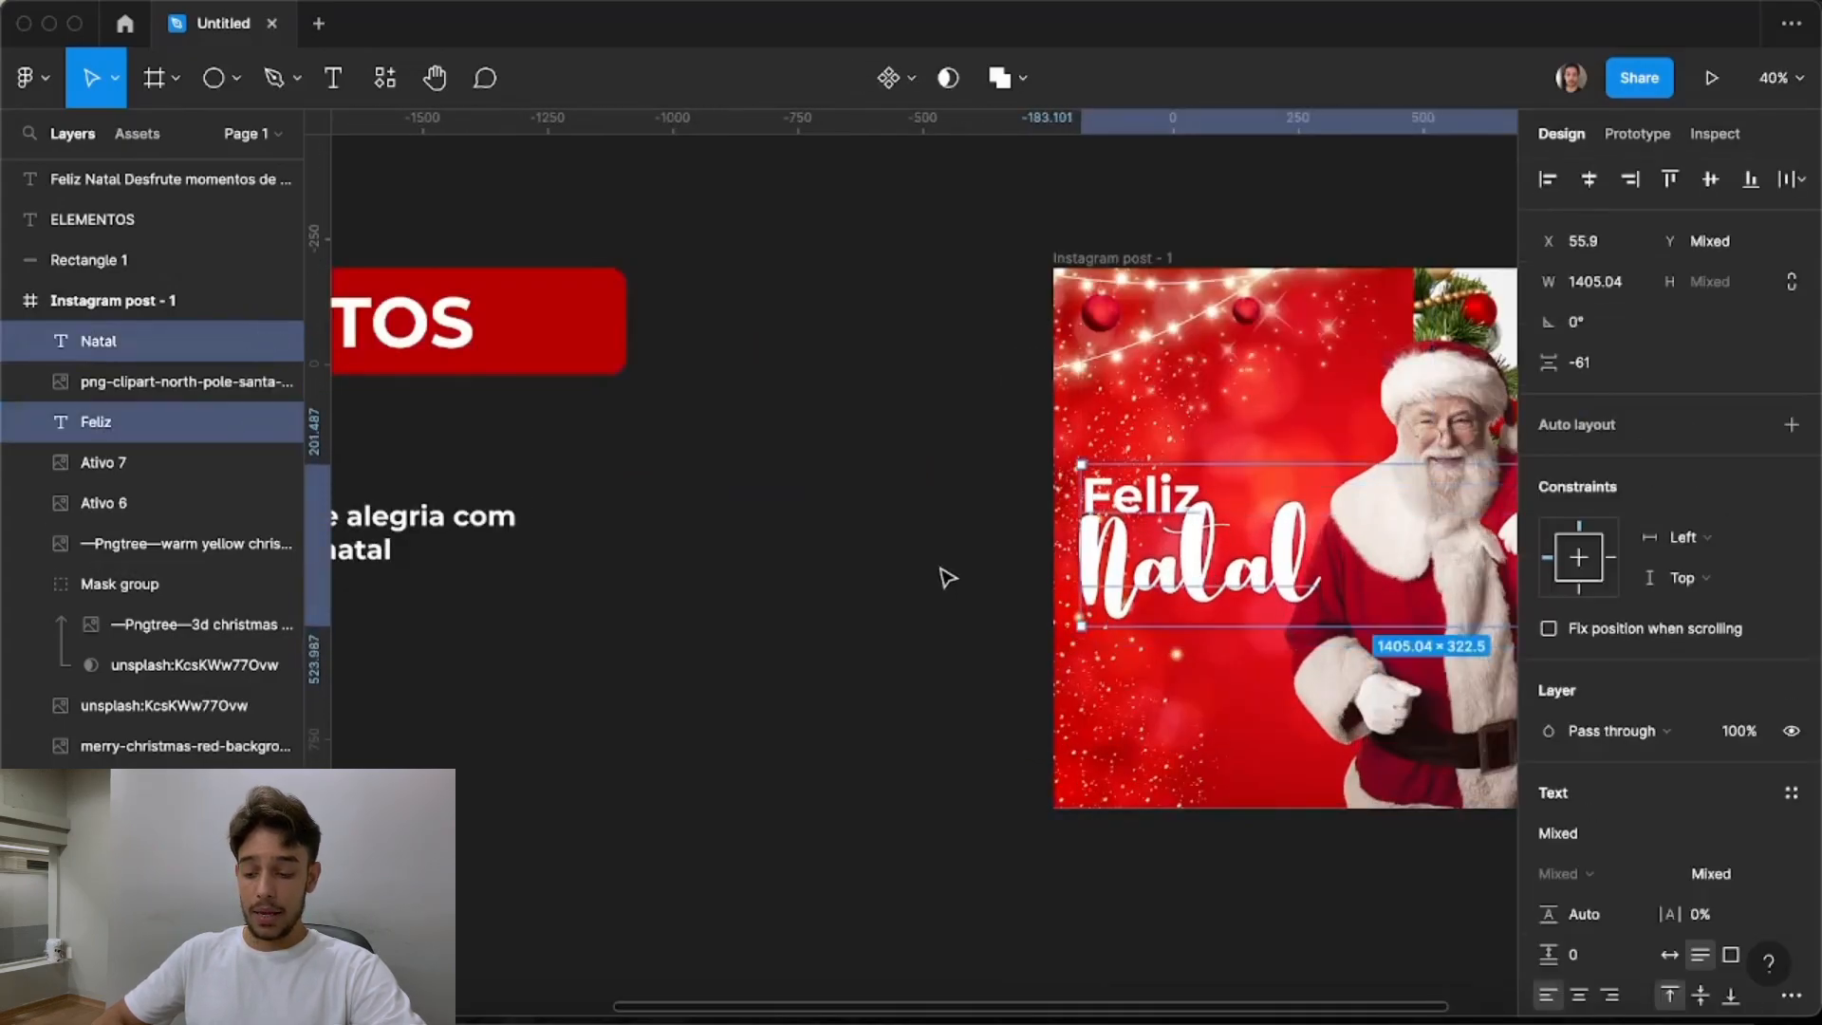
pyautogui.click(947, 577)
# Review the whole post and increase the "Natal" font size to 230
pyautogui.scroll(-1, 947, 577)
pyautogui.scroll(3, 1315, 552)
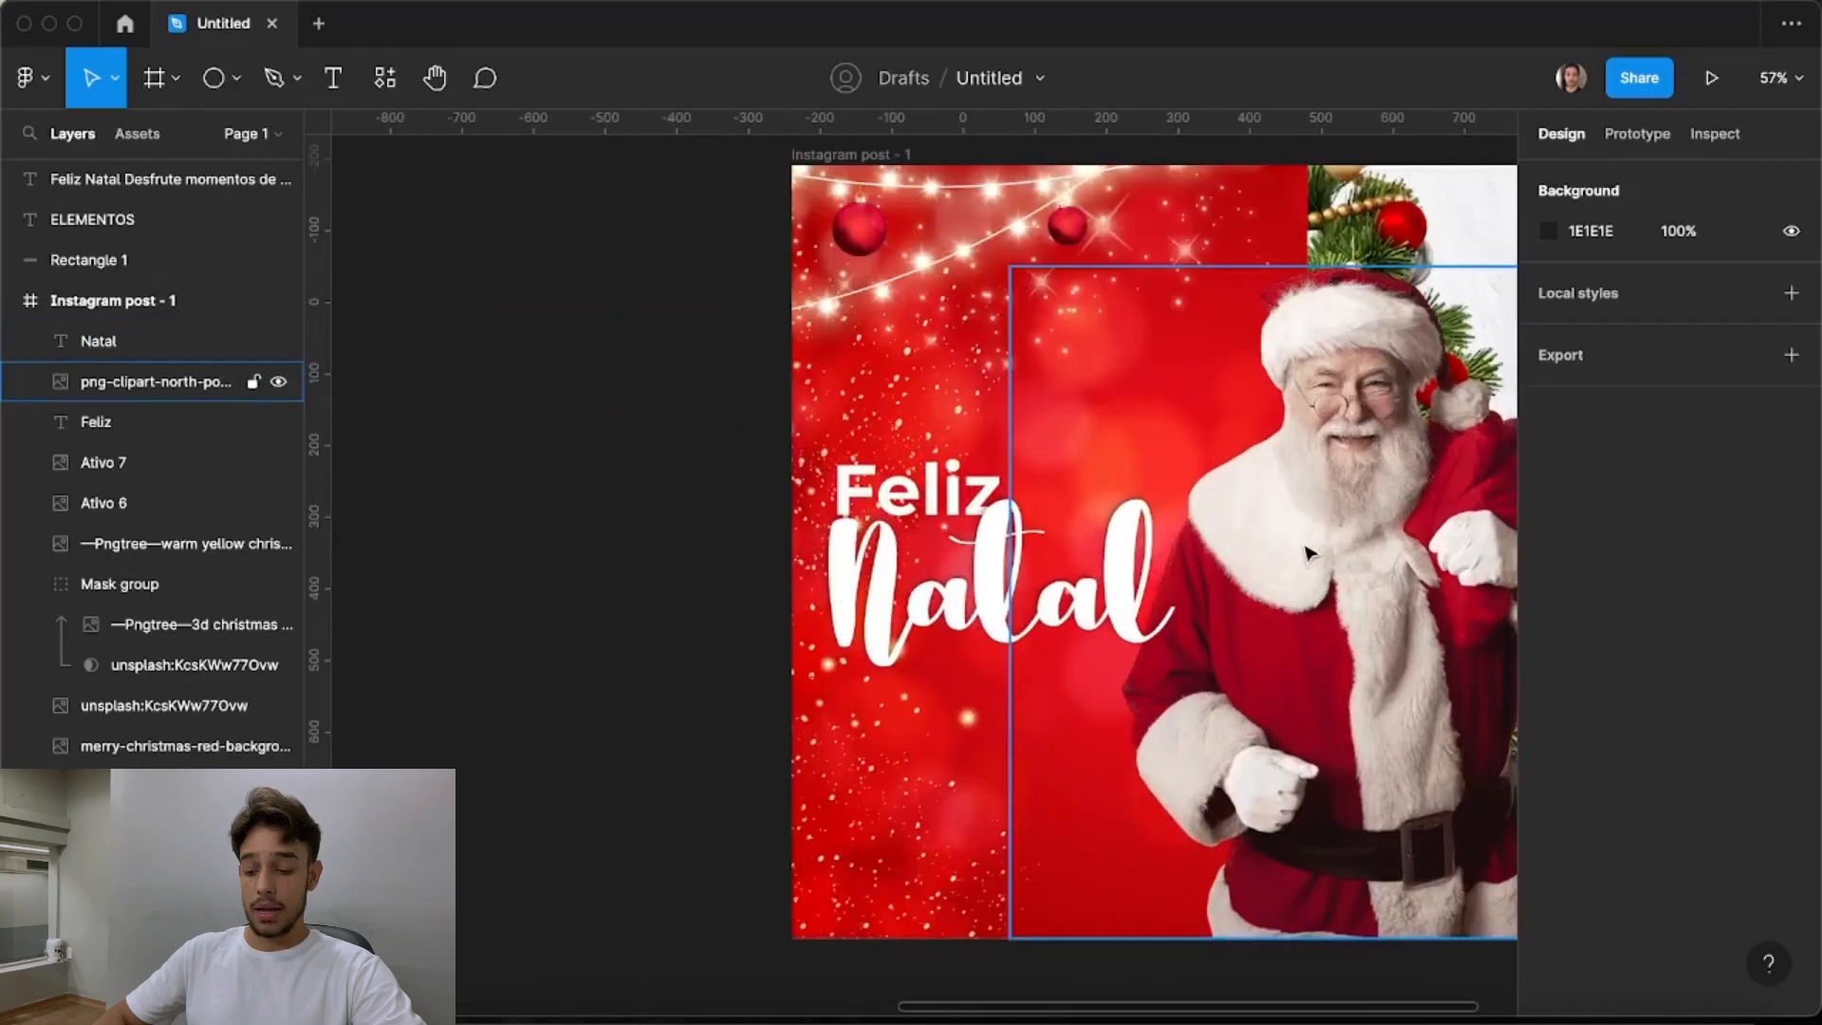
pyautogui.scroll(2, 970, 515)
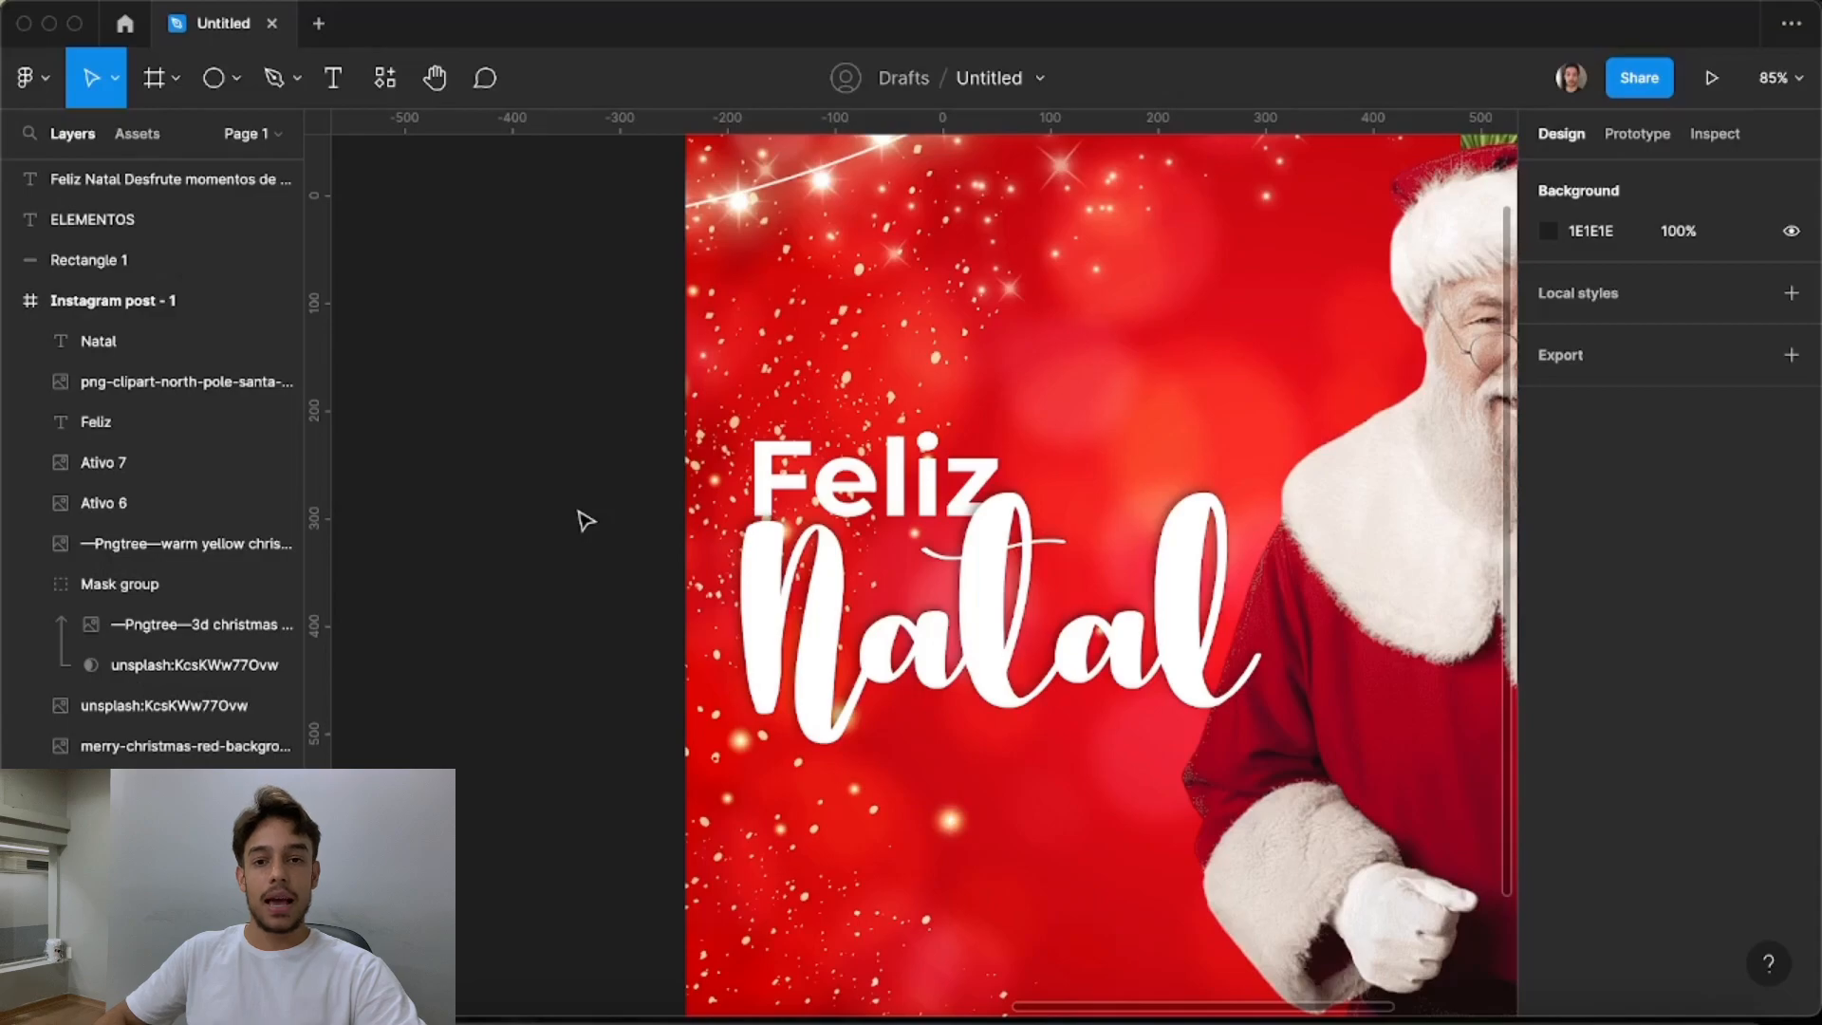
pyautogui.scroll(-8, 1063, 524)
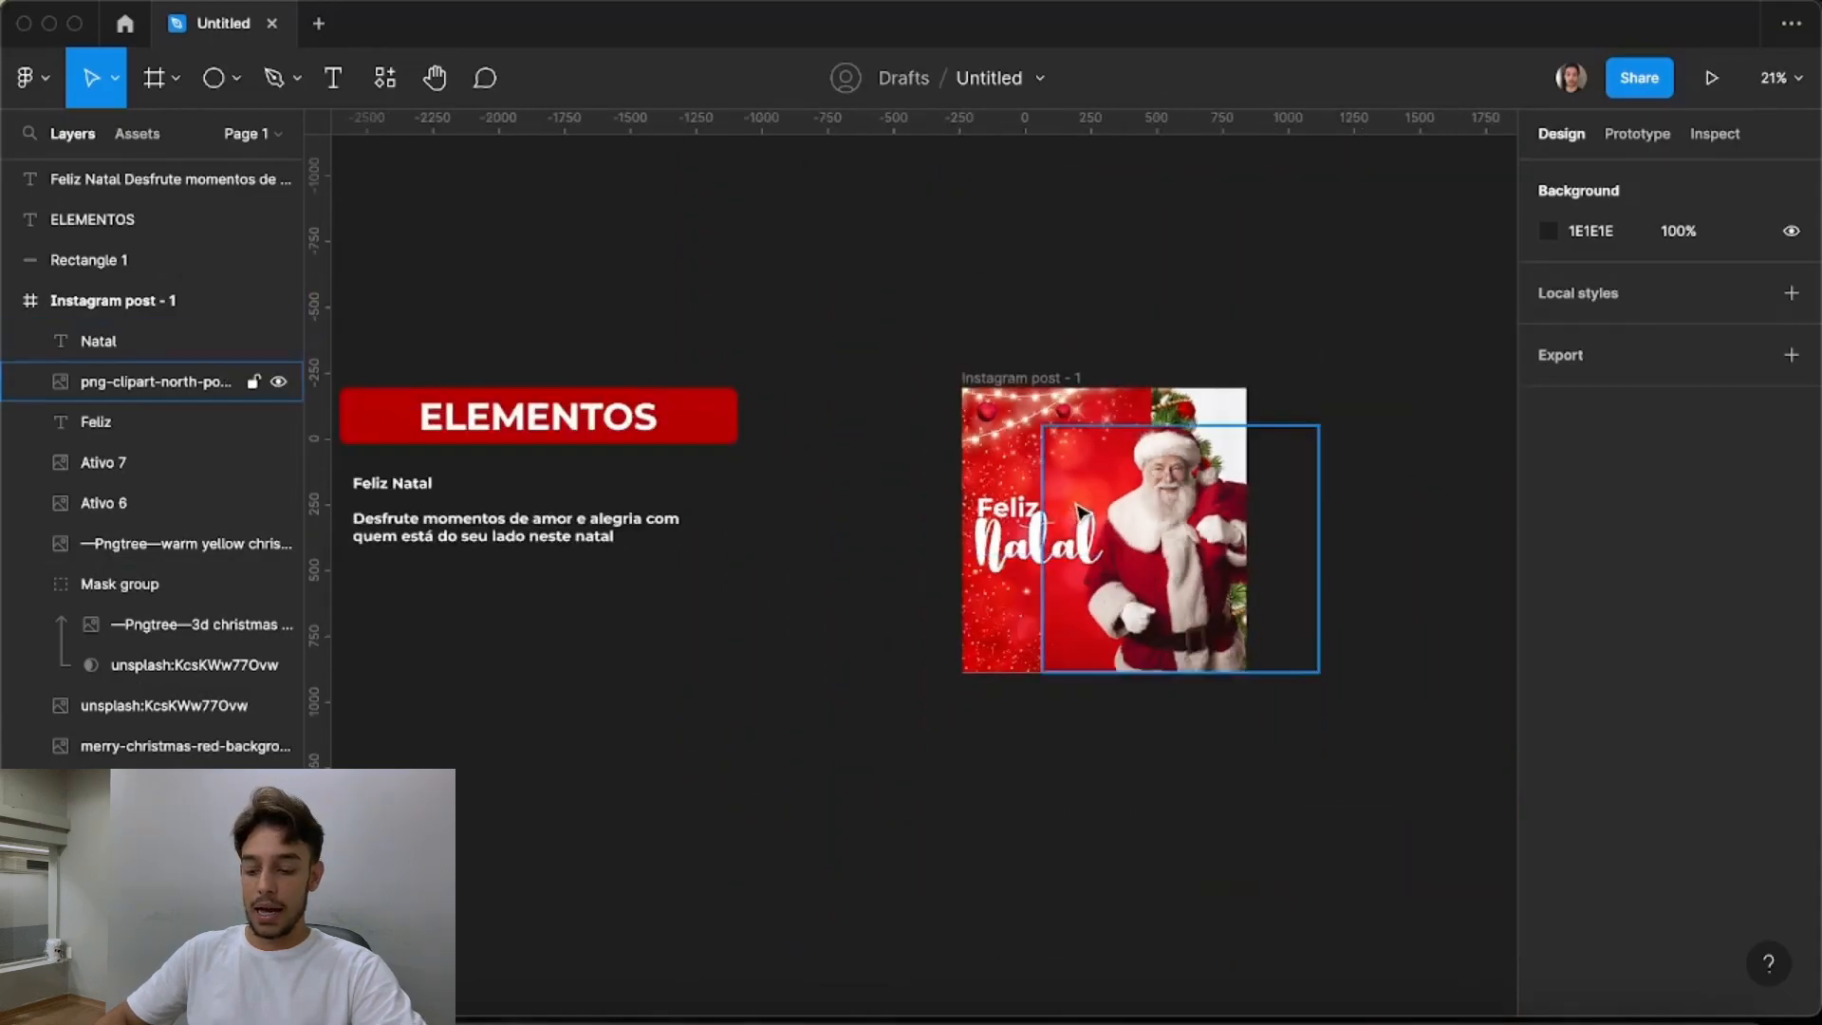
pyautogui.scroll(3, 1083, 528)
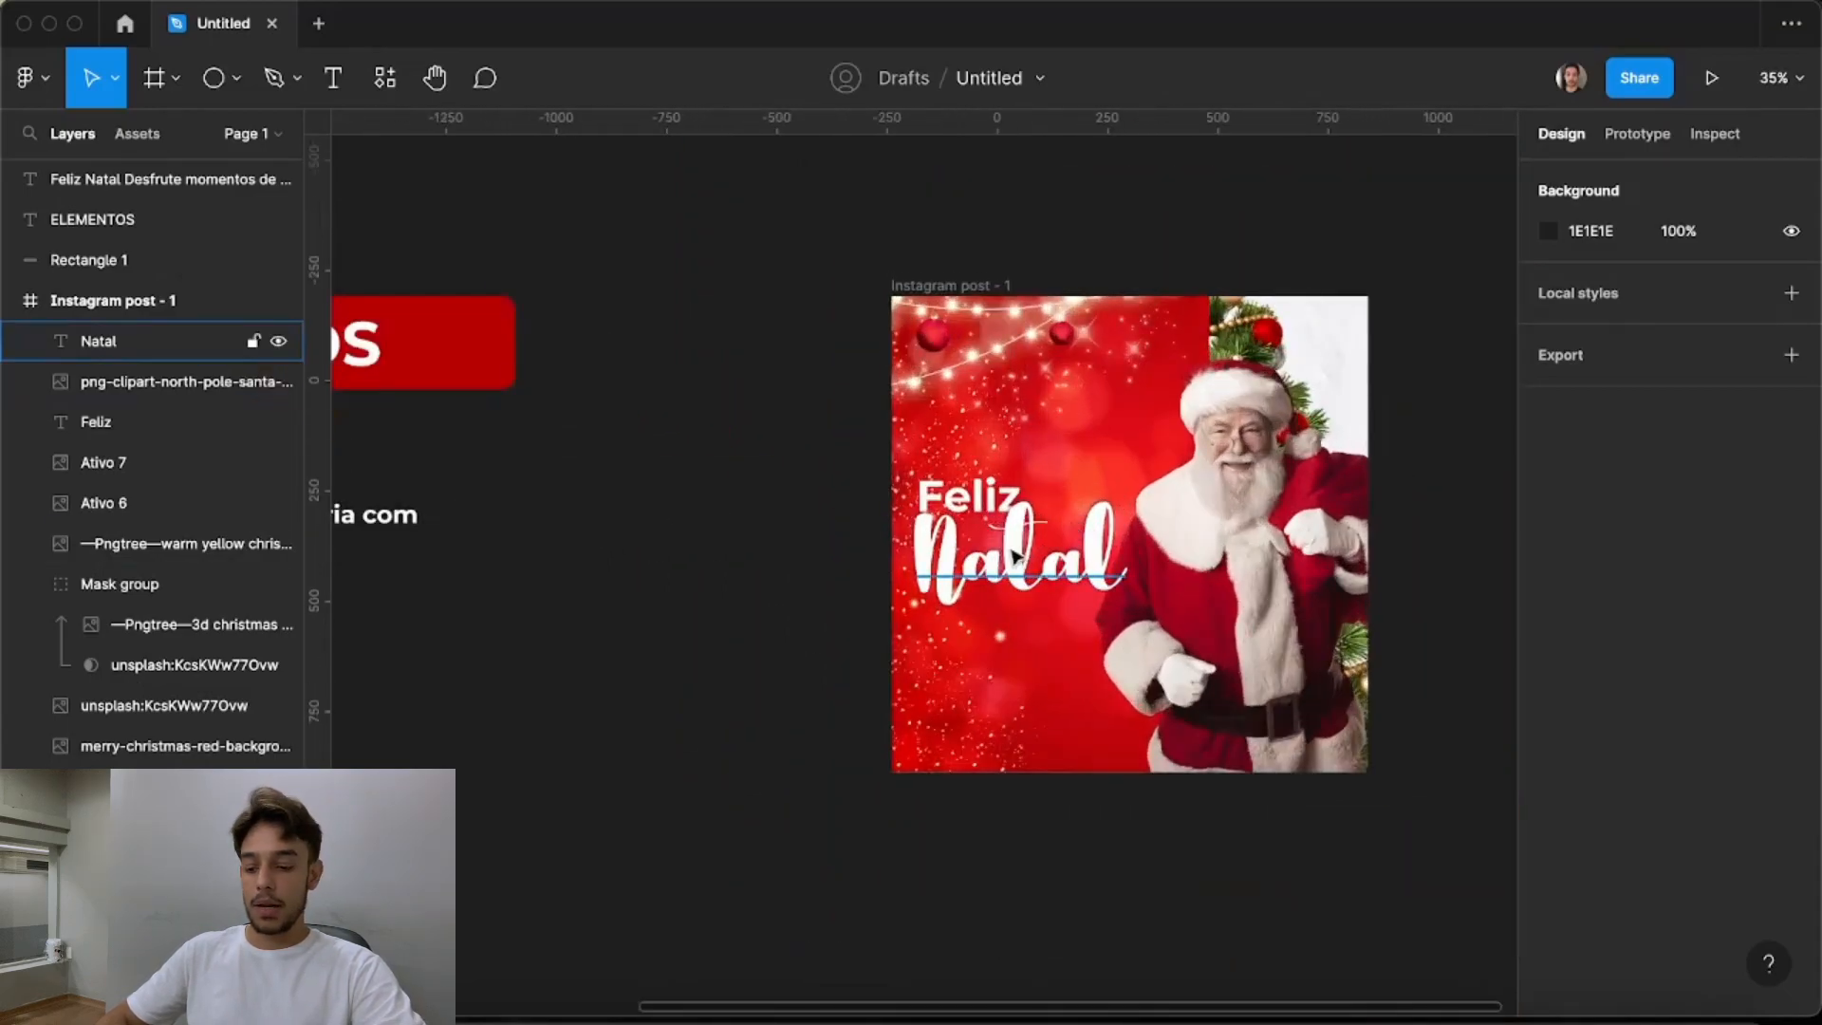
pyautogui.scroll(2, 964, 586)
pyautogui.click(964, 586)
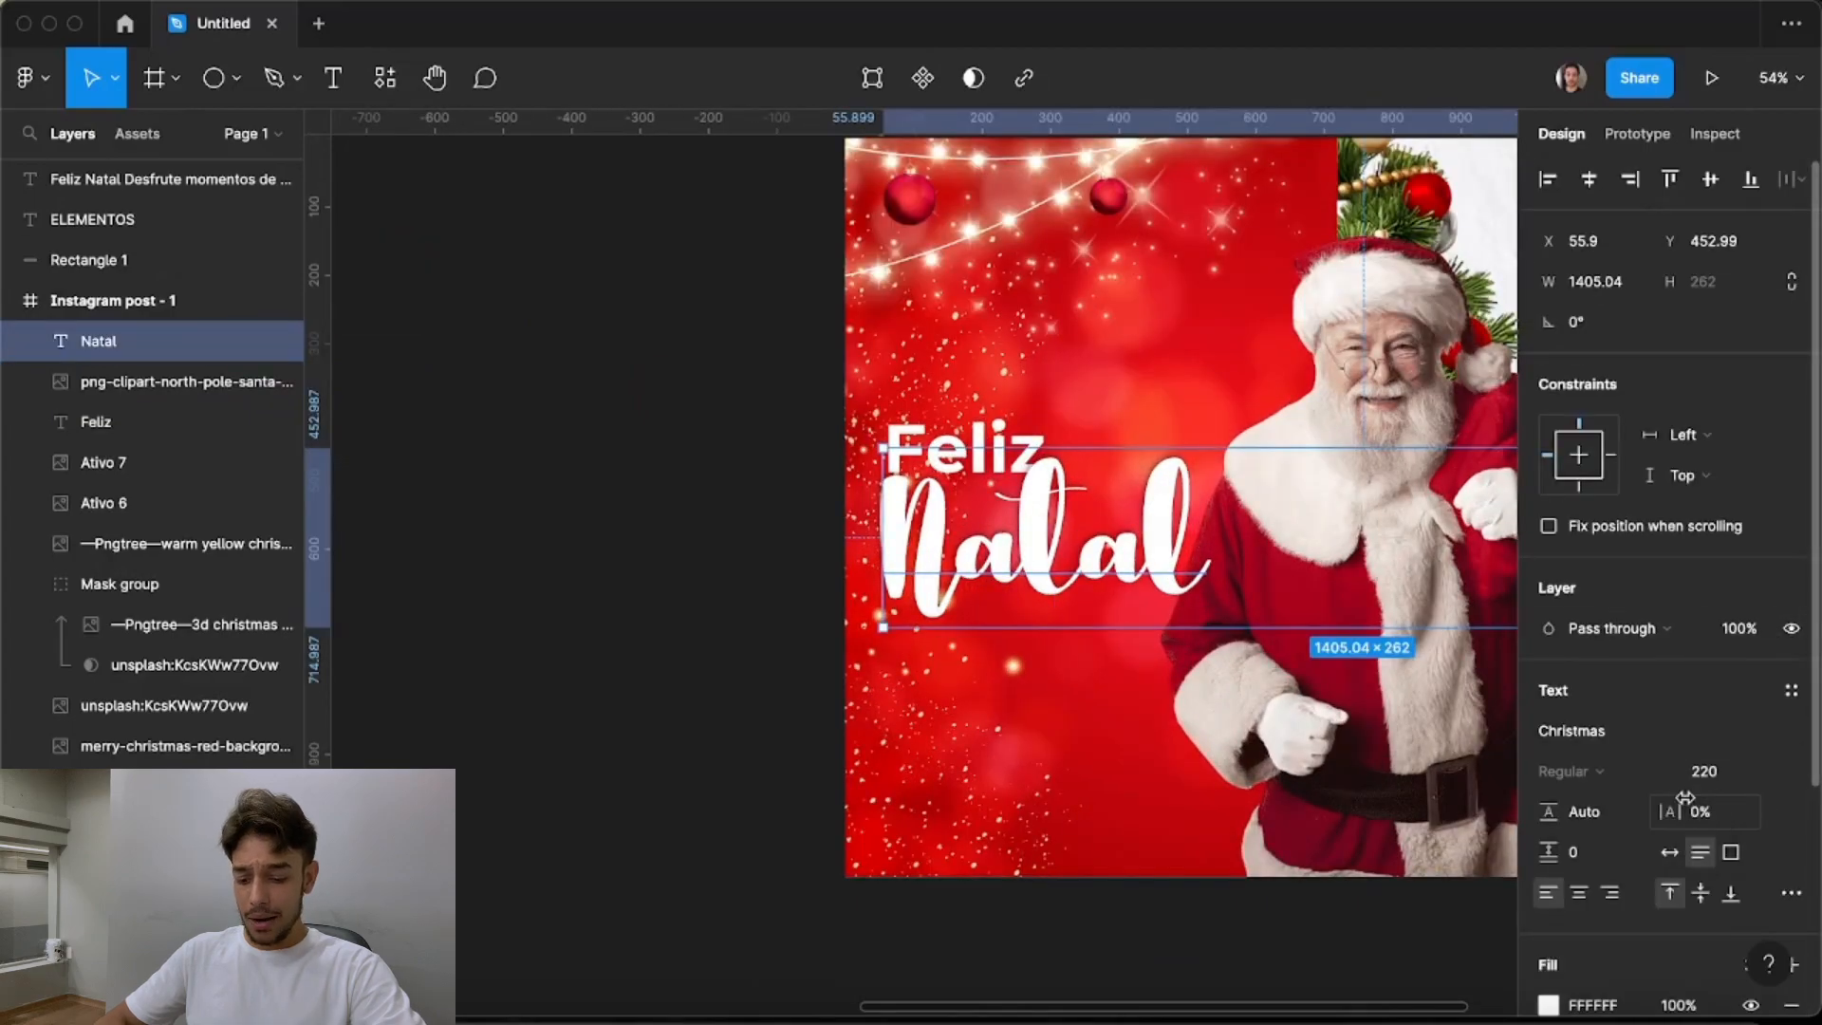
pyautogui.moveTo(1697, 773); pyautogui.dragTo(1708, 780)
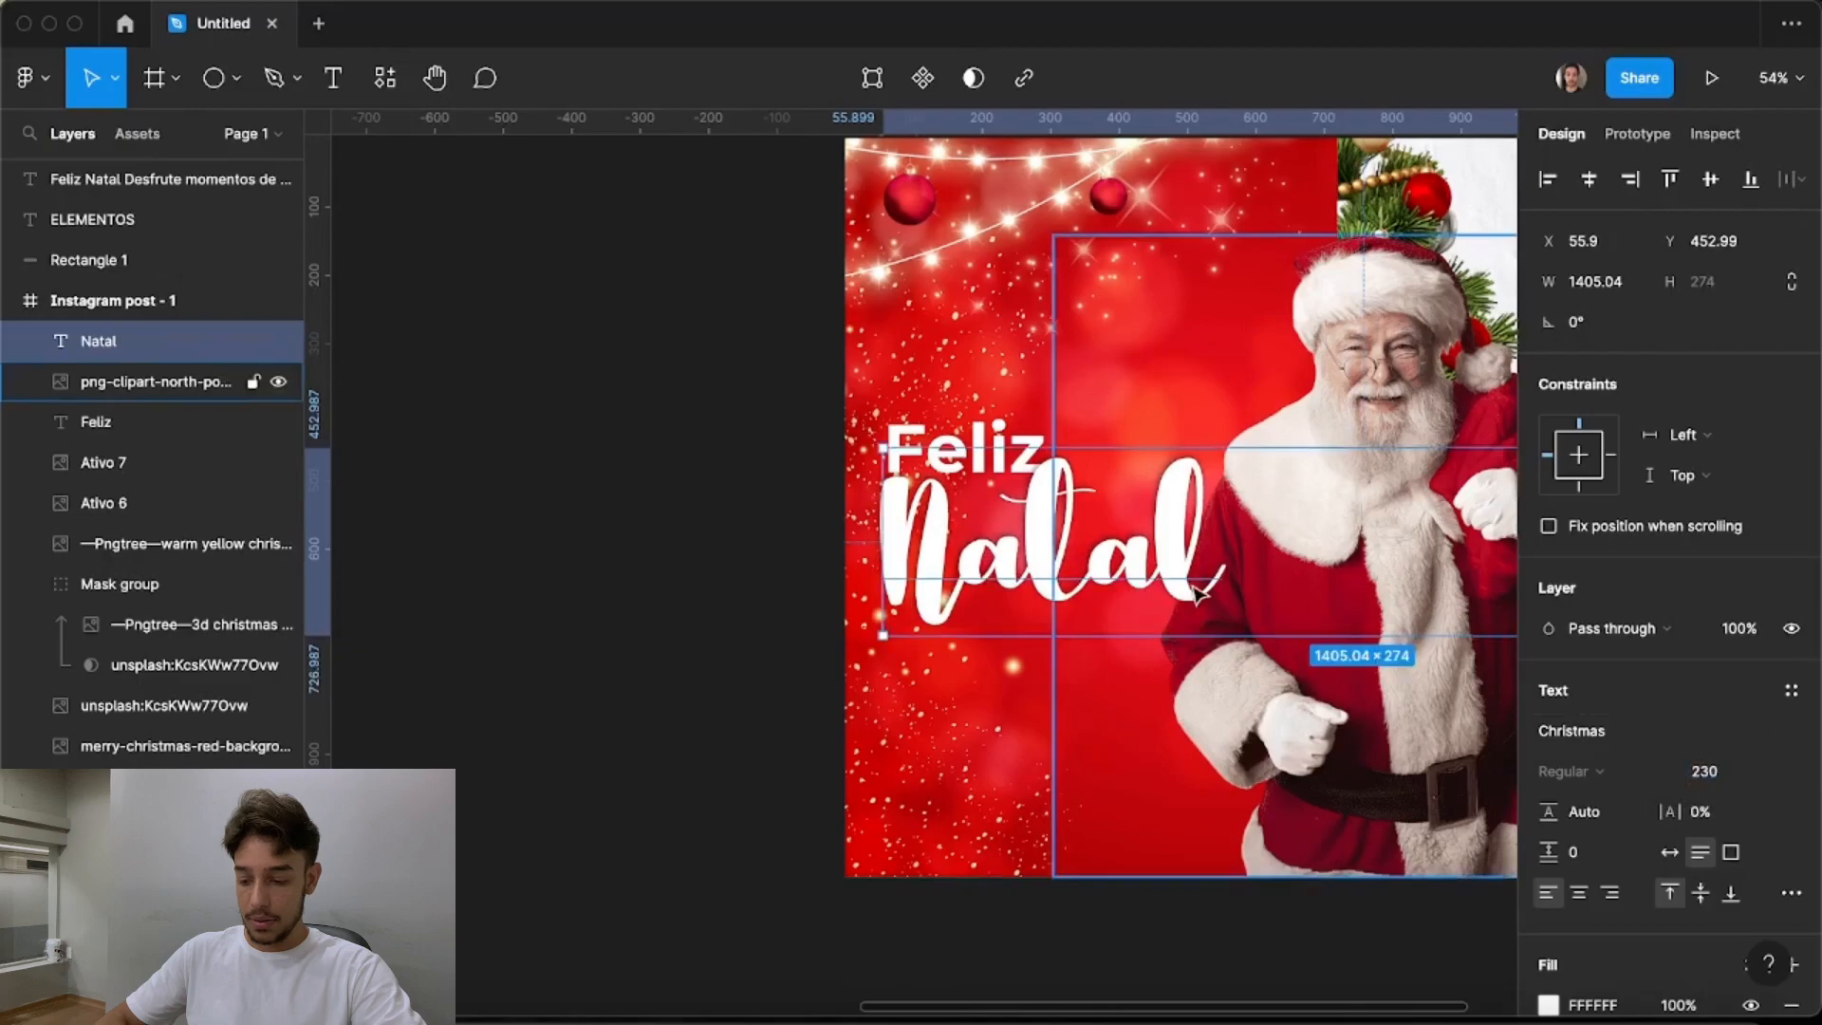
pyautogui.scroll(2, 930, 520)
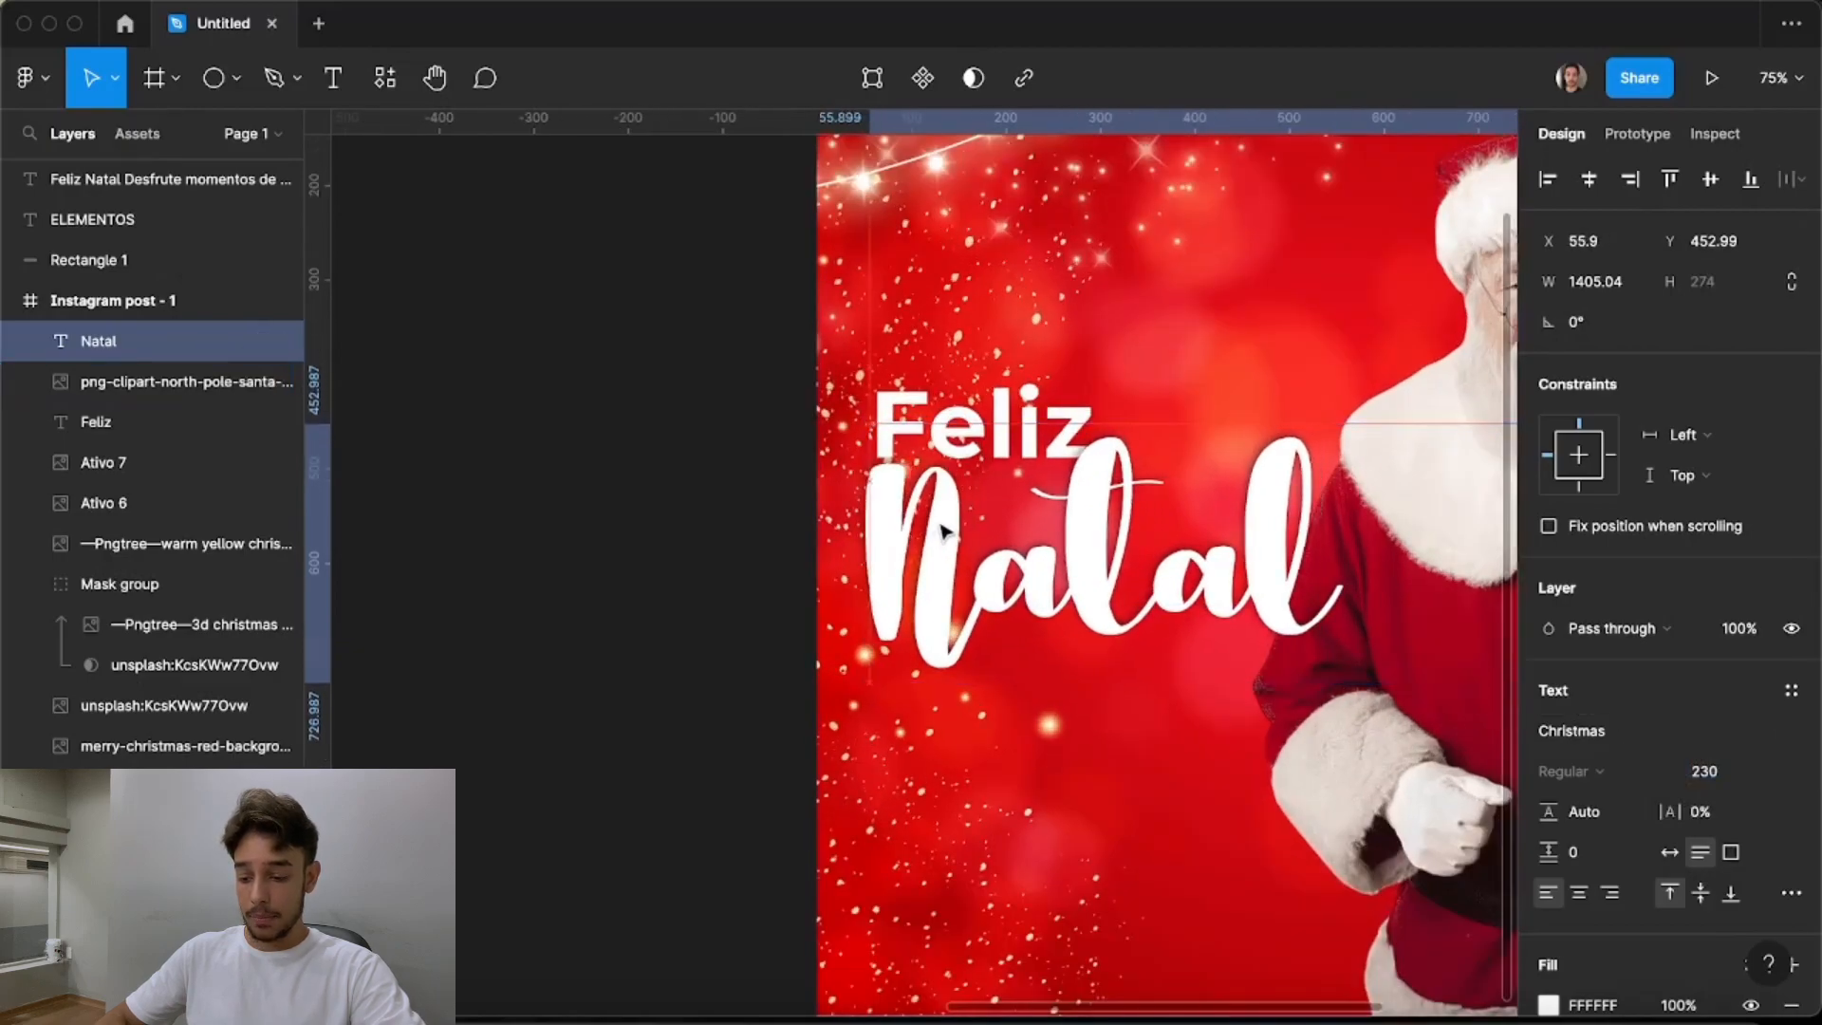
# Try nudging the "Natal" text about 8 px to the right, to X 63.94
pyautogui.press('Up')
pyautogui.press('Up')
pyautogui.press('Up')
pyautogui.press('Up')
pyautogui.press('Up')
pyautogui.press('Up')
pyautogui.press('Up')
pyautogui.press('Up')
pyautogui.press('Down')
pyautogui.press('Down')
pyautogui.press('Down')
pyautogui.press('Down')
pyautogui.press('Down')
pyautogui.press('Down')
pyautogui.press('Down')
pyautogui.press('Down')
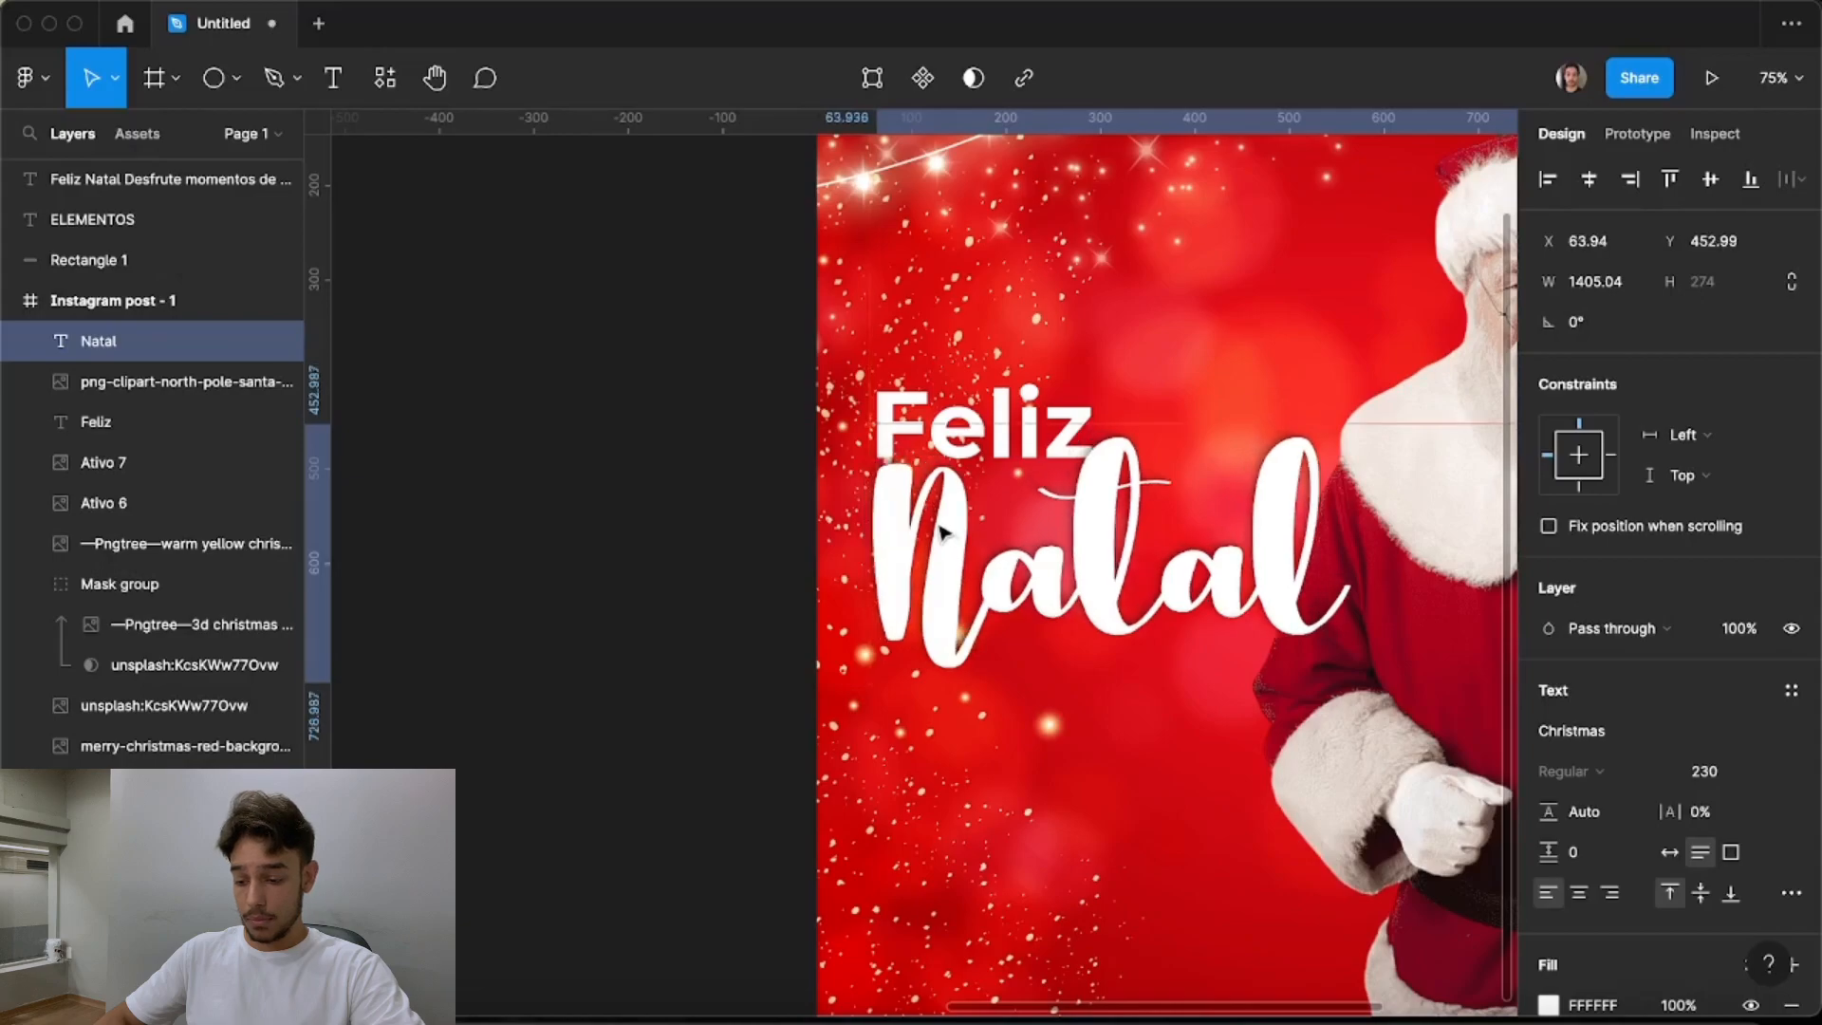
pyautogui.click(816, 524)
# Duplicate the text block under ELEMENTOS and delete the copy's "Feliz Natal" heading, keeping only the "Desfrute momentos" sentence
pyautogui.scroll(-10, 1308, 765)
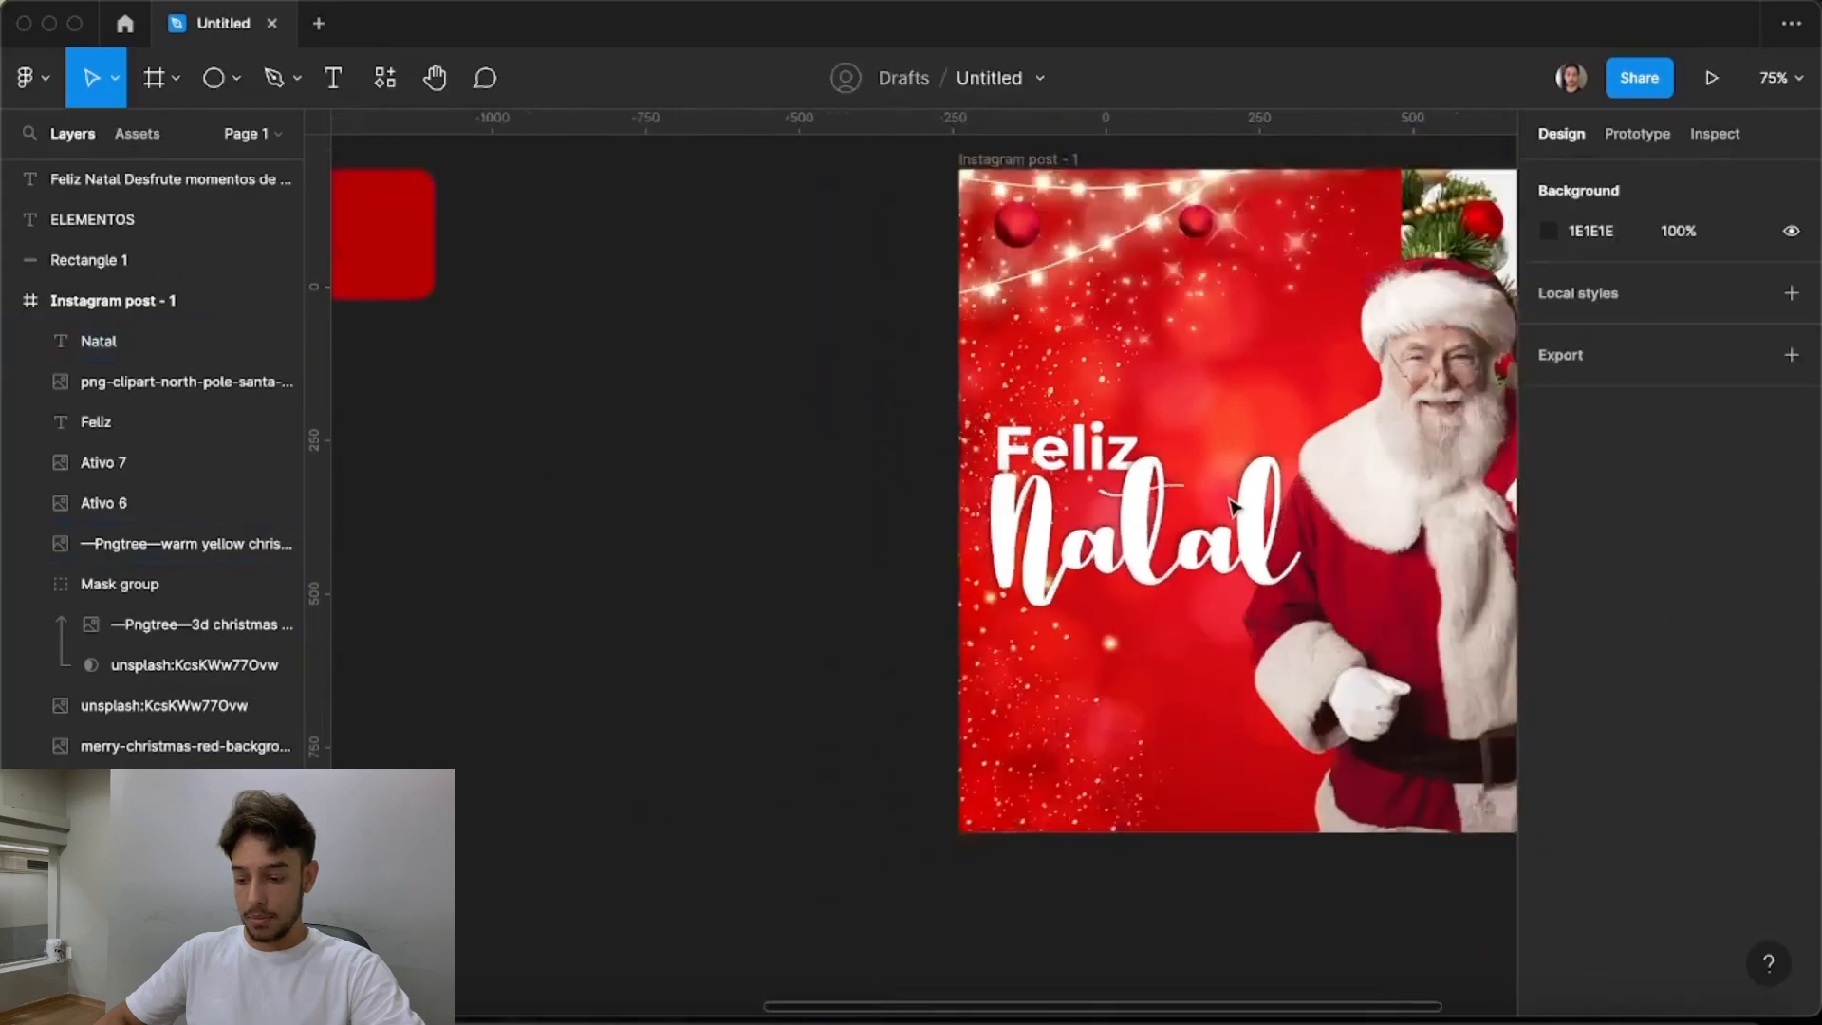
pyautogui.scroll(-2, 1308, 755)
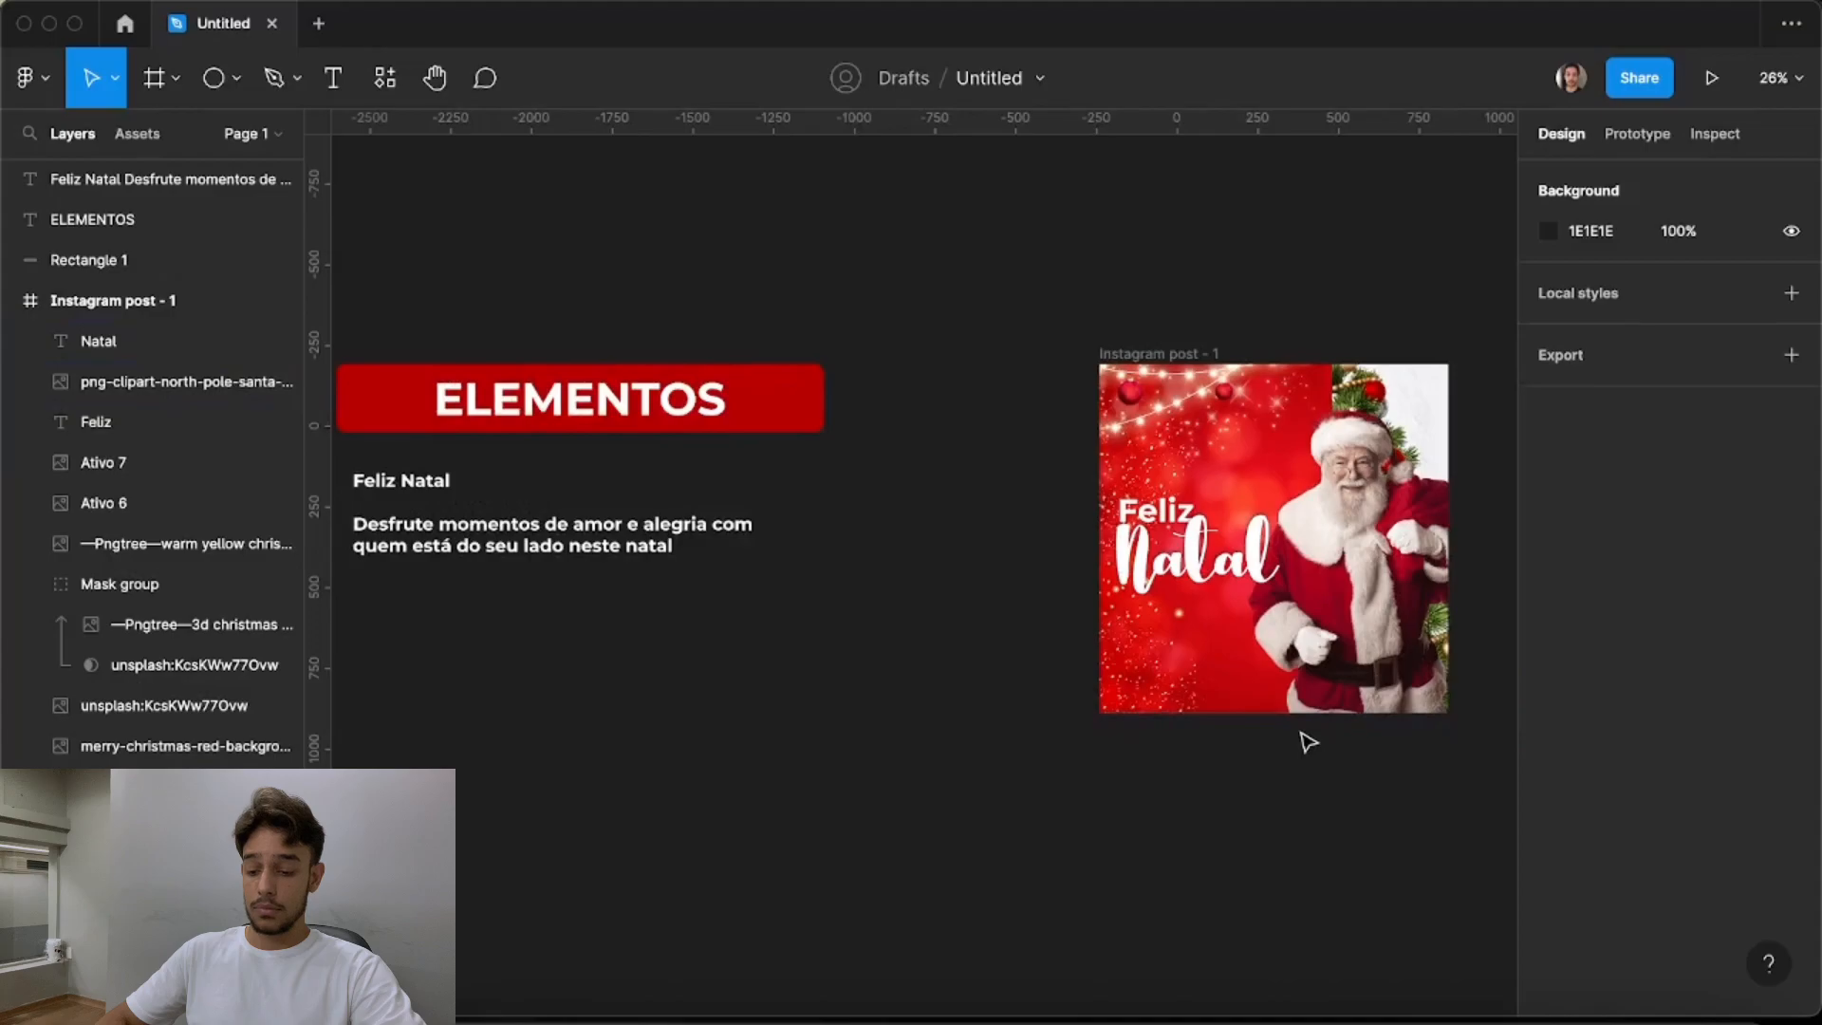
pyautogui.scroll(-2, 1308, 742)
pyautogui.hotkey('ctrl', 'v')
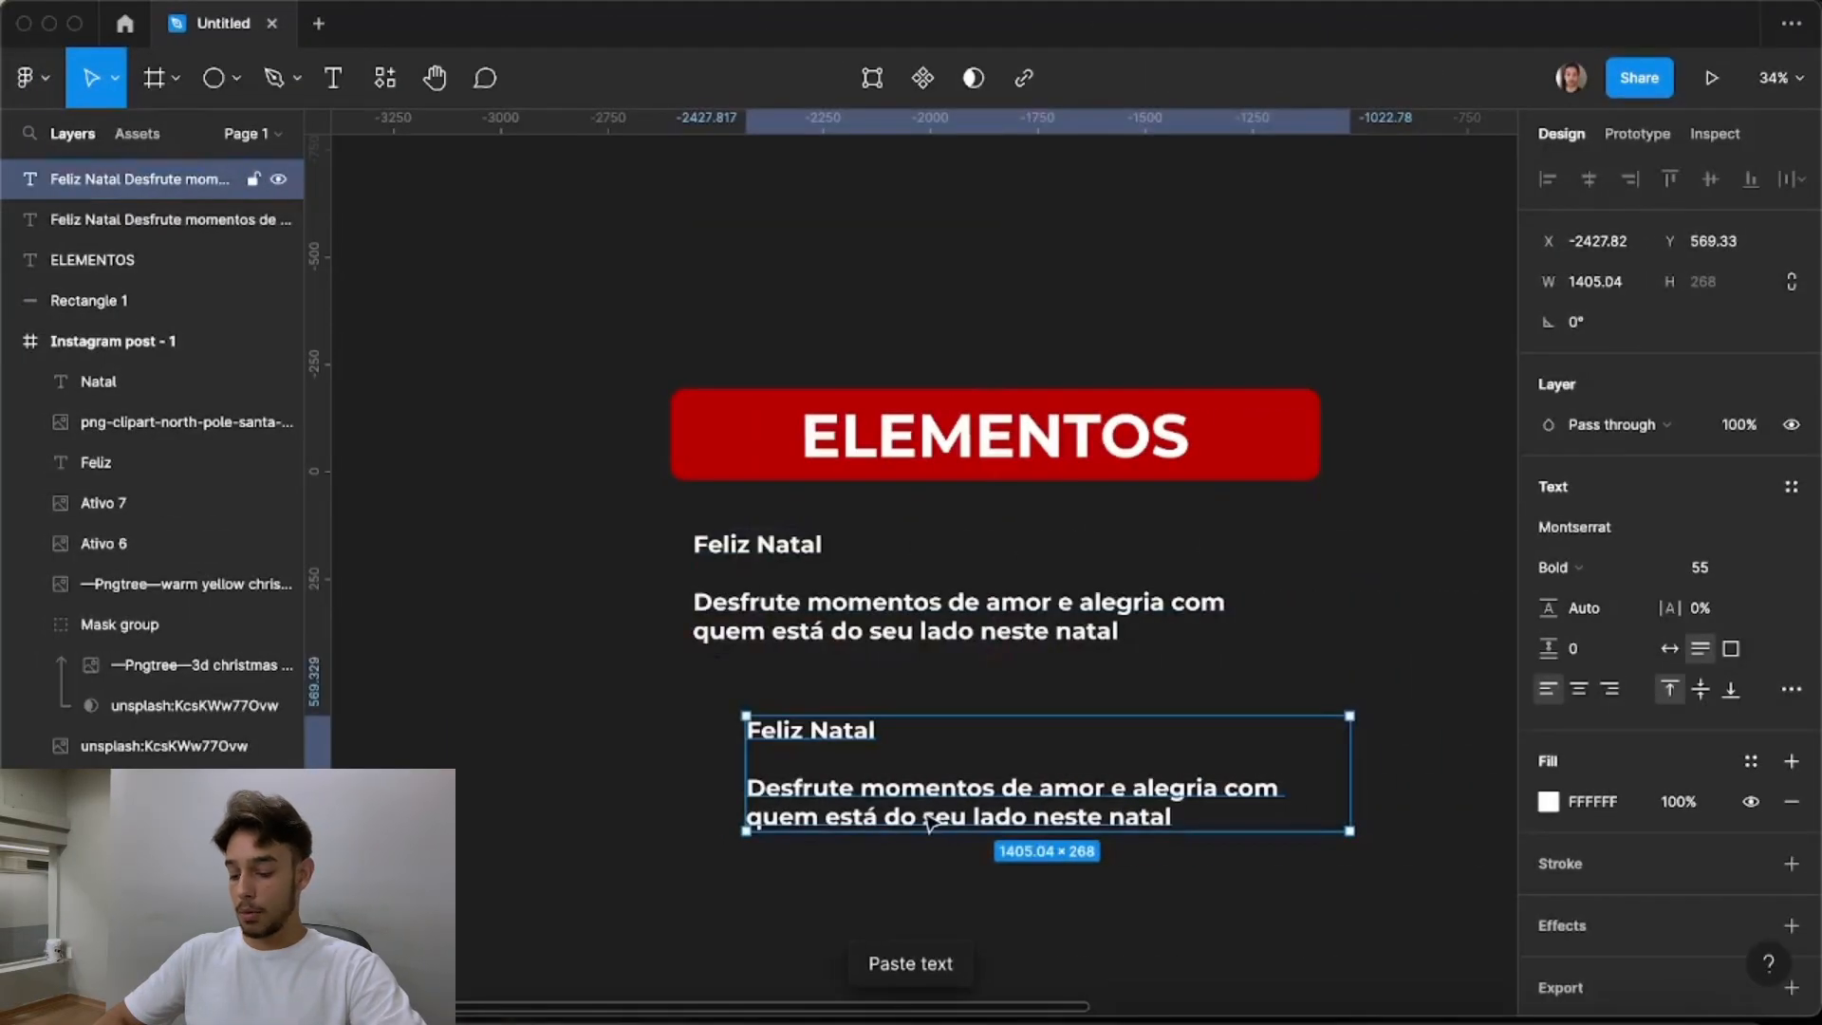
pyautogui.press('Return')
pyautogui.click(762, 786)
pyautogui.moveTo(751, 786); pyautogui.dragTo(1220, 774)
pyautogui.press('BackSpace')
pyautogui.press('Escape')
# Place the "Desfrute momentos" copy in the Instagram post below "Natal" and set its font size to 28
pyautogui.scroll(-5, 655, 738)
pyautogui.scroll(5, 1333, 747)
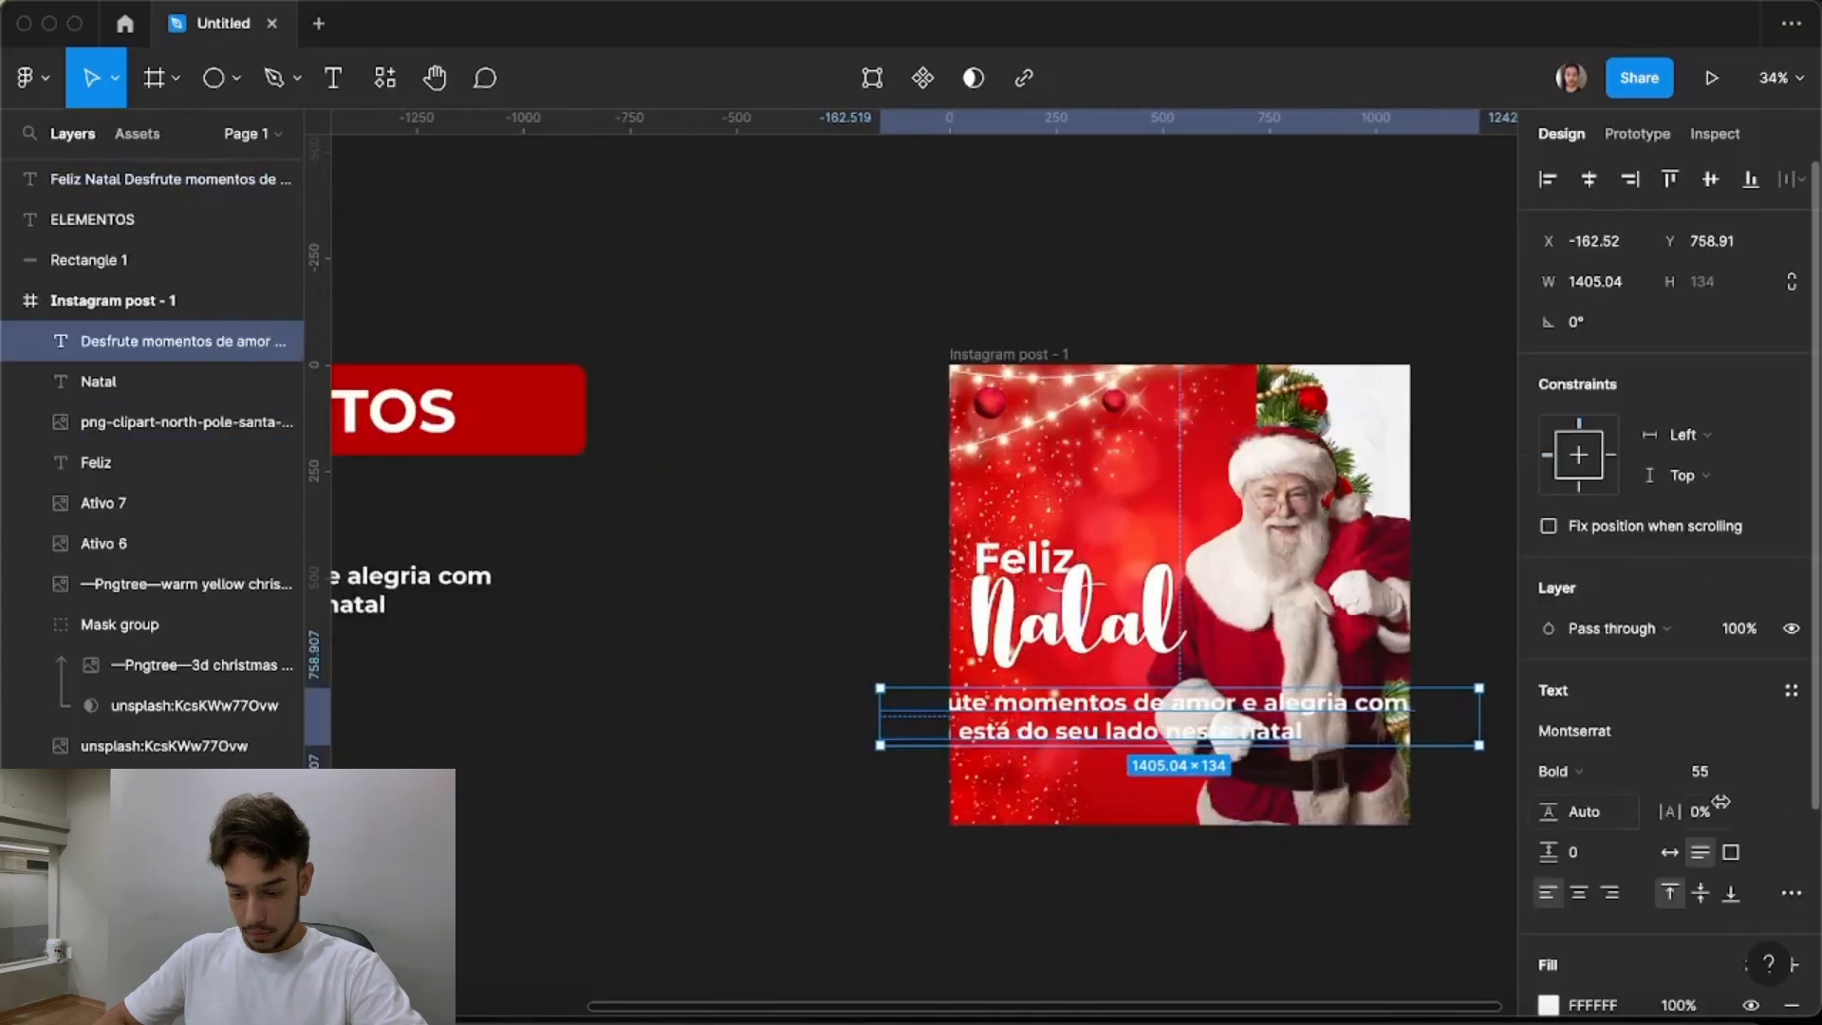
pyautogui.click(1685, 775)
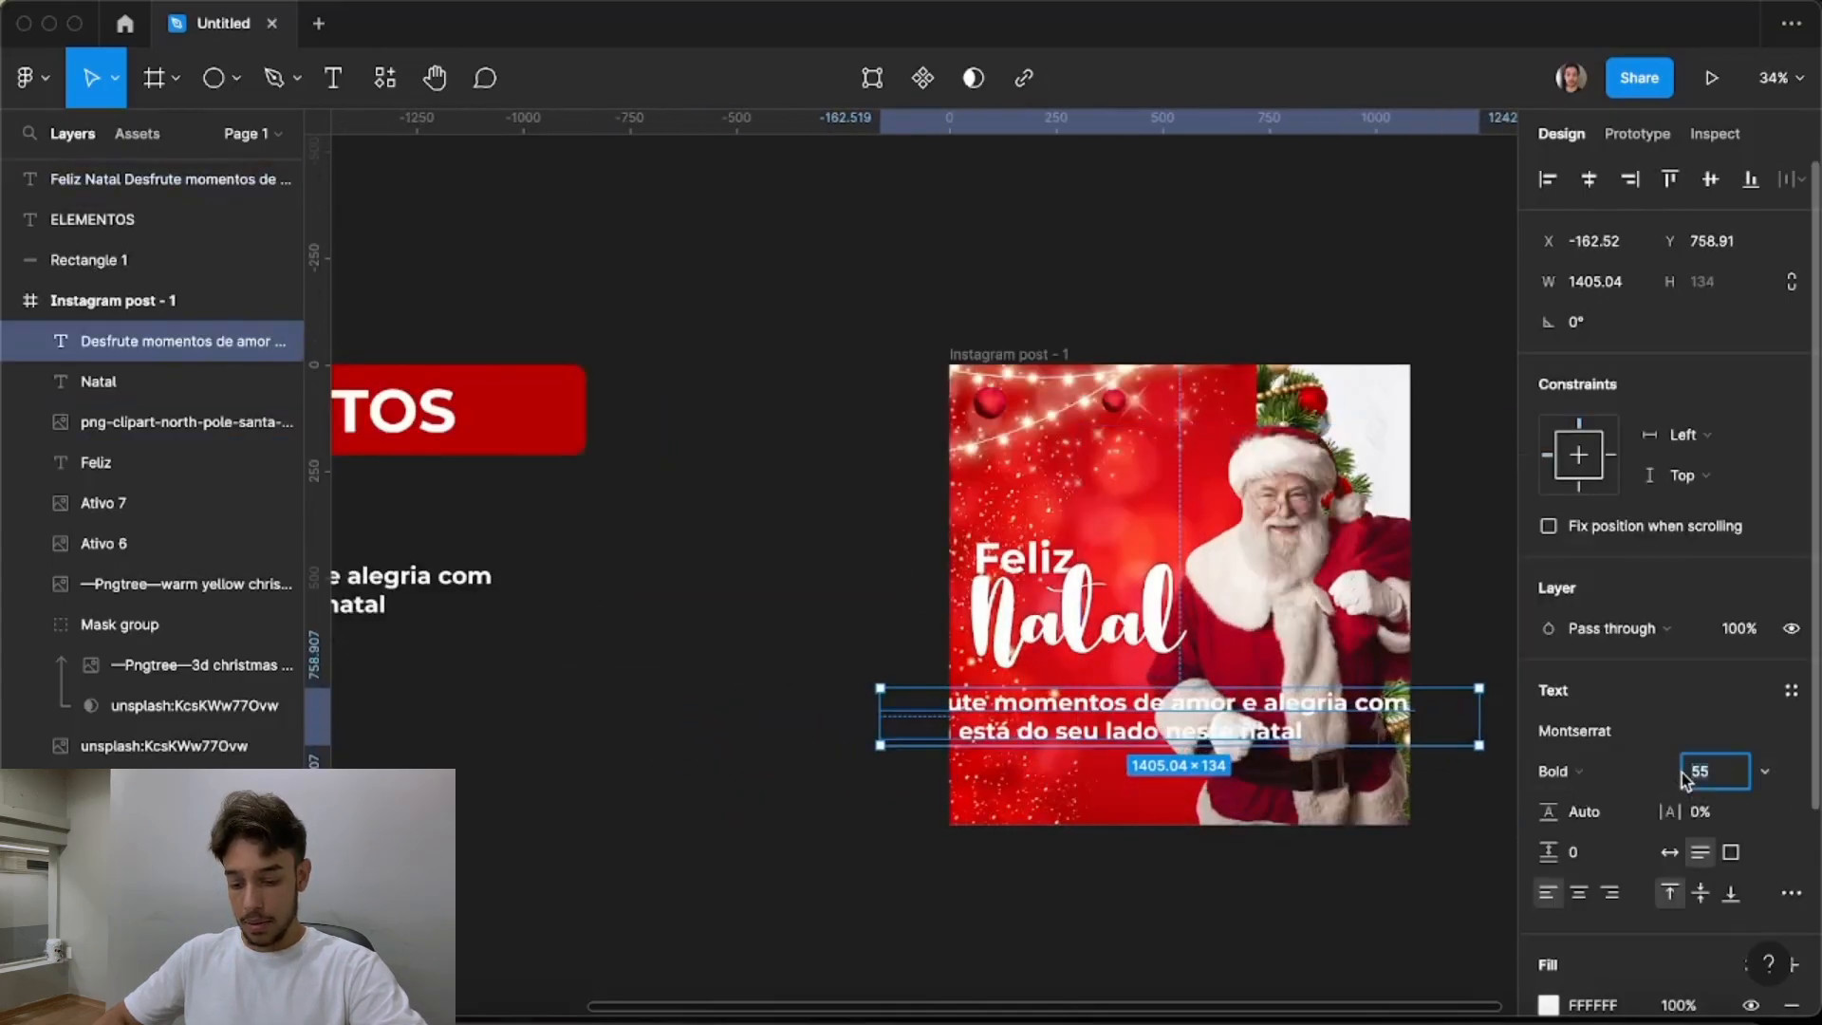
pyautogui.moveTo(1686, 774); pyautogui.dragTo(1615, 779)
pyautogui.scroll(2, 1395, 759)
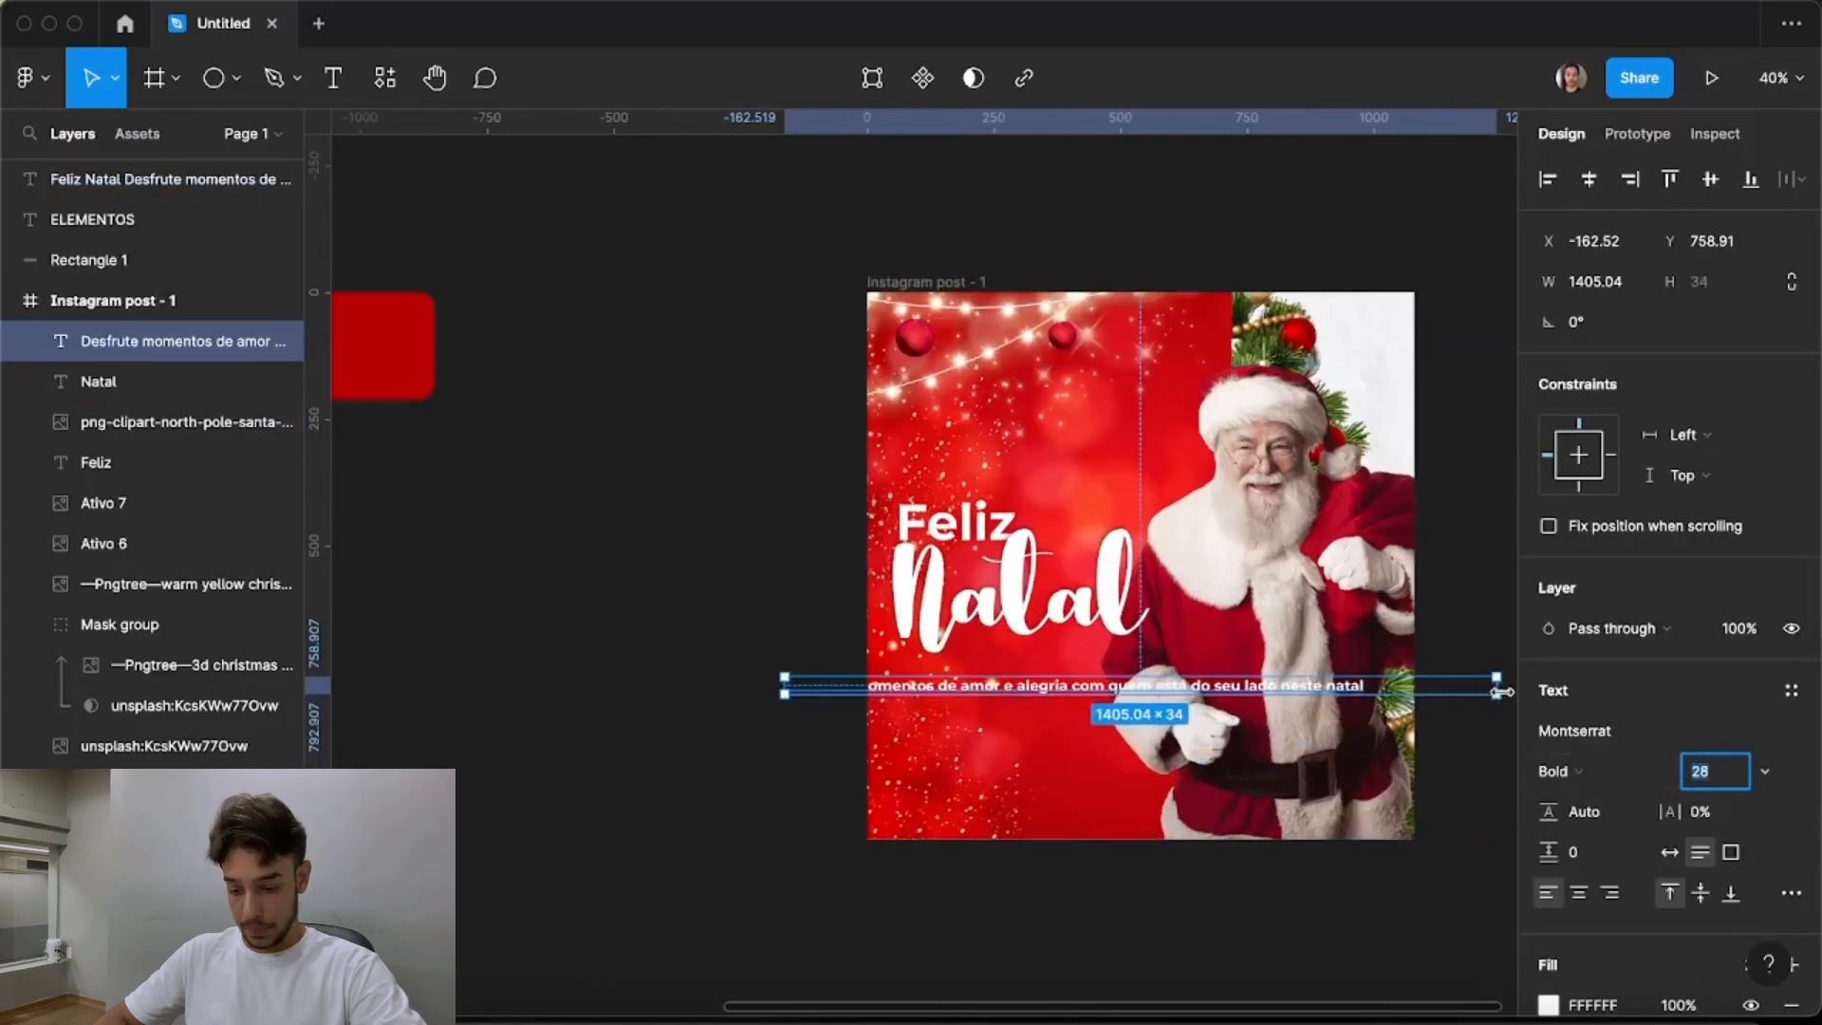
# Narrow the sentence's text box to about 420 px wide and place it under "Natal" at about X 56, Y 727
pyautogui.click(1500, 665)
pyautogui.click(1320, 702)
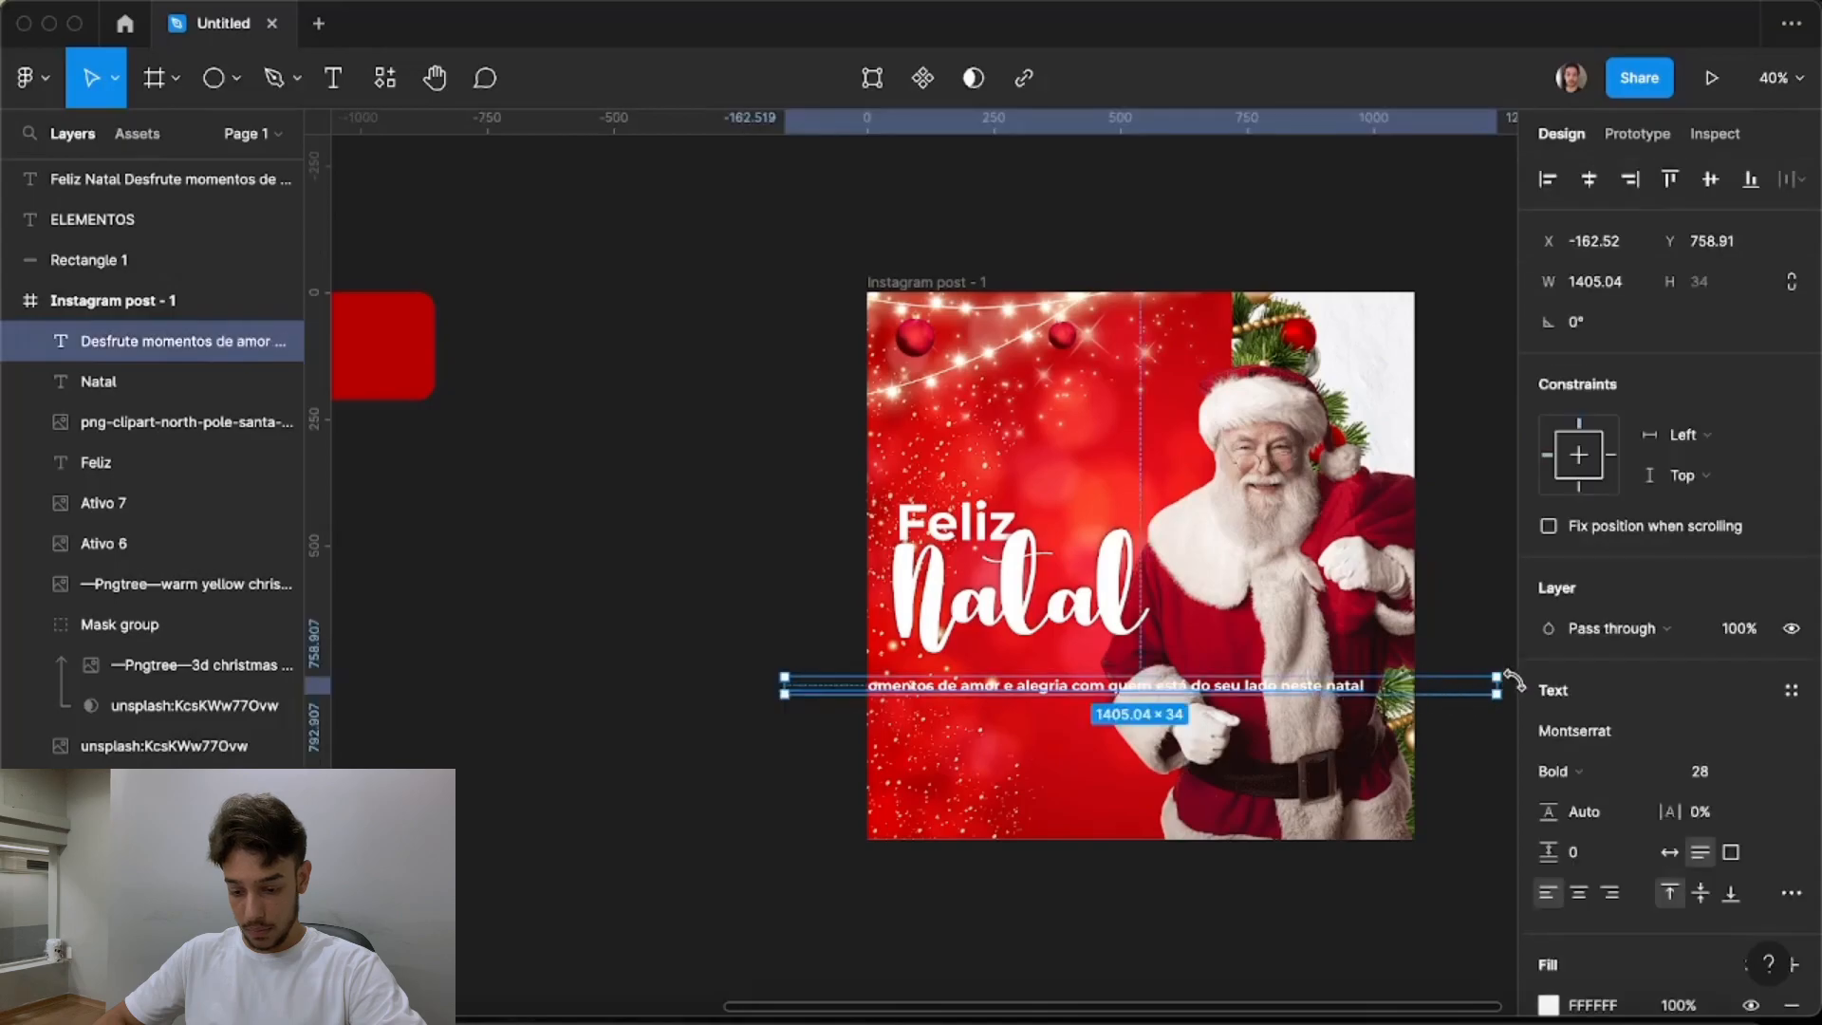
pyautogui.moveTo(1500, 683); pyautogui.dragTo(1072, 723)
pyautogui.hotkey('shift', '=')
pyautogui.moveTo(1238, 698)
pyautogui.mouseDown()
pyautogui.moveTo(1259, 698)
pyautogui.moveTo(1223, 687)
pyautogui.mouseUp()
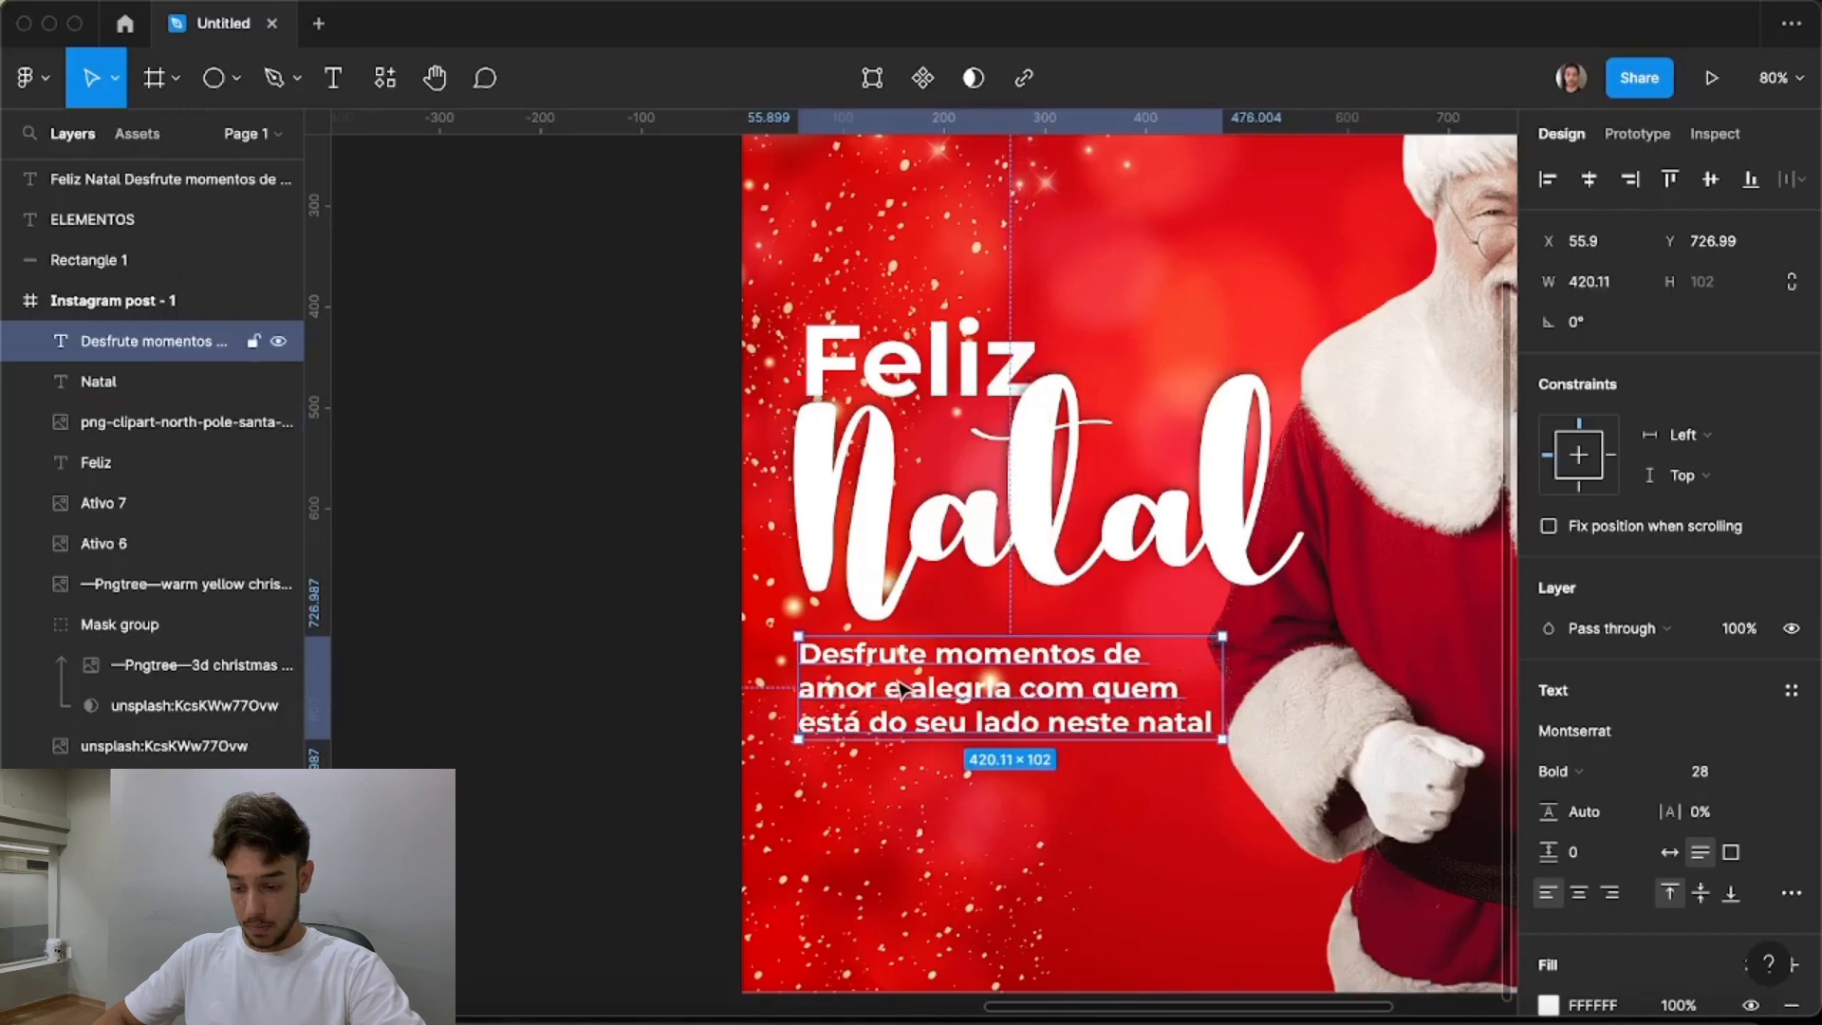
# Change the "Desfrute momentos" sentence's font weight to Regular
pyautogui.click(1632, 778)
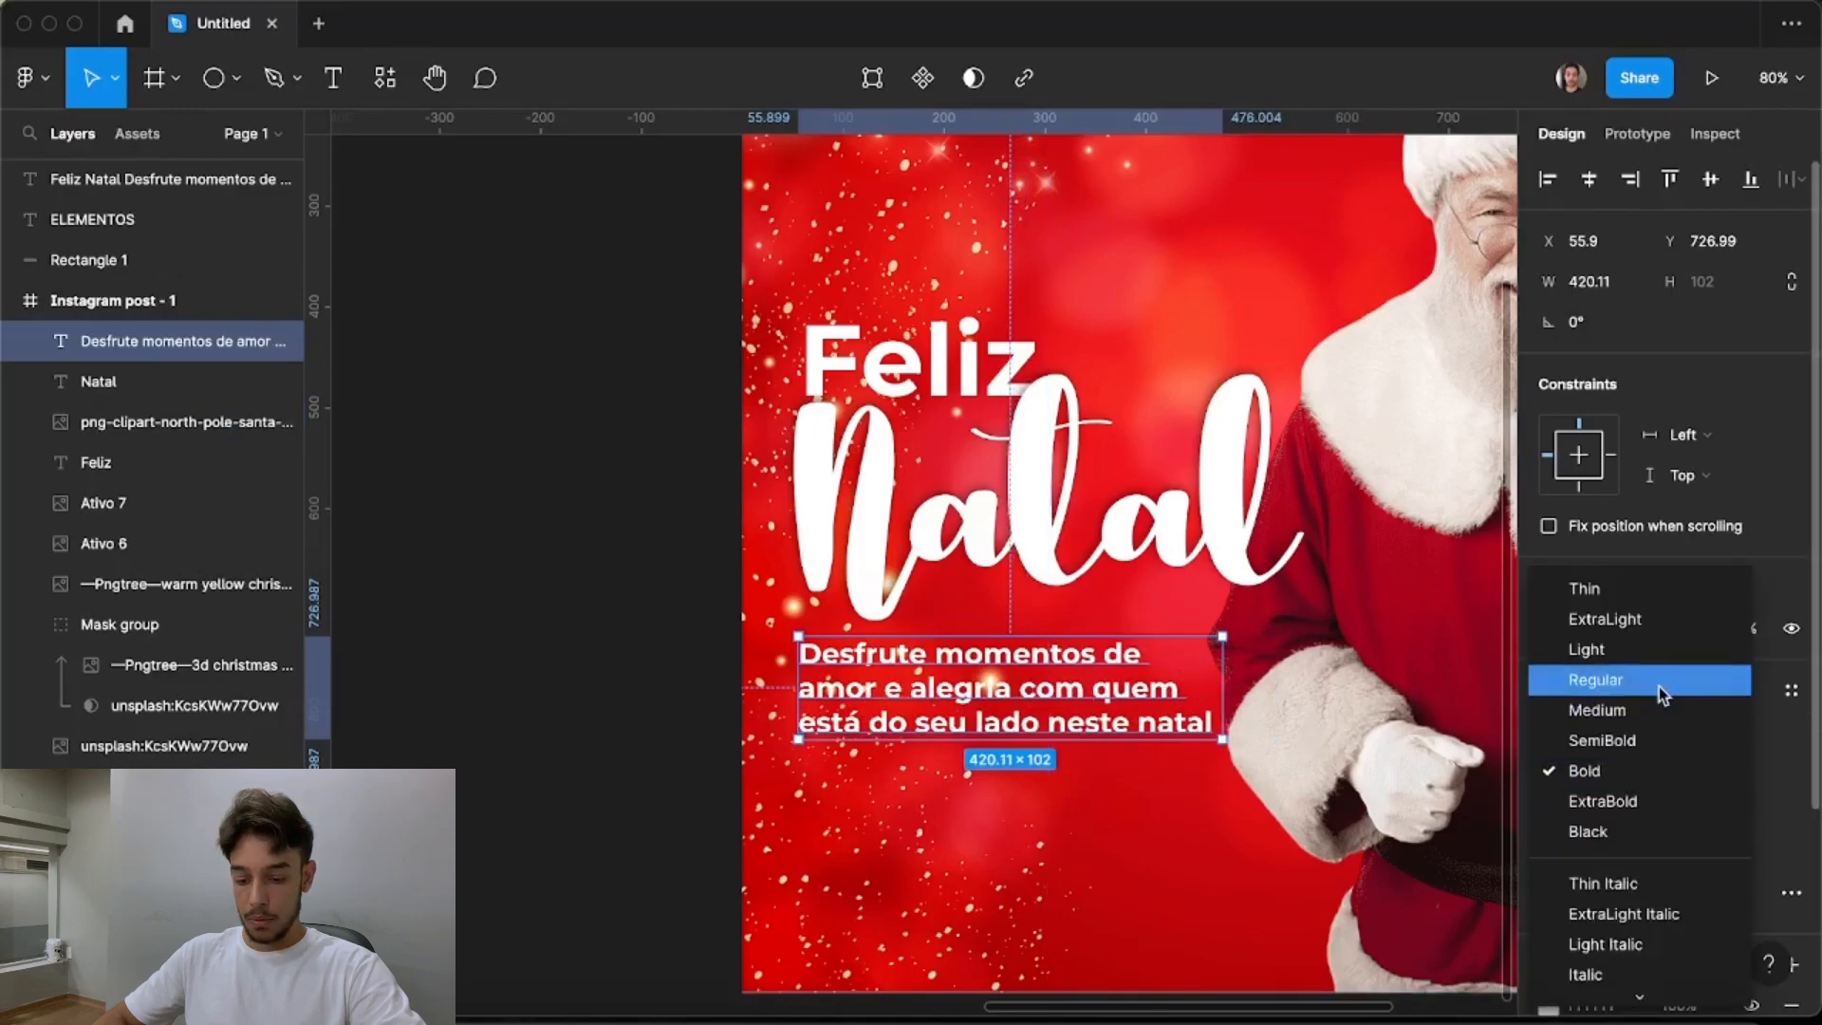
pyautogui.click(1659, 680)
pyautogui.click(722, 672)
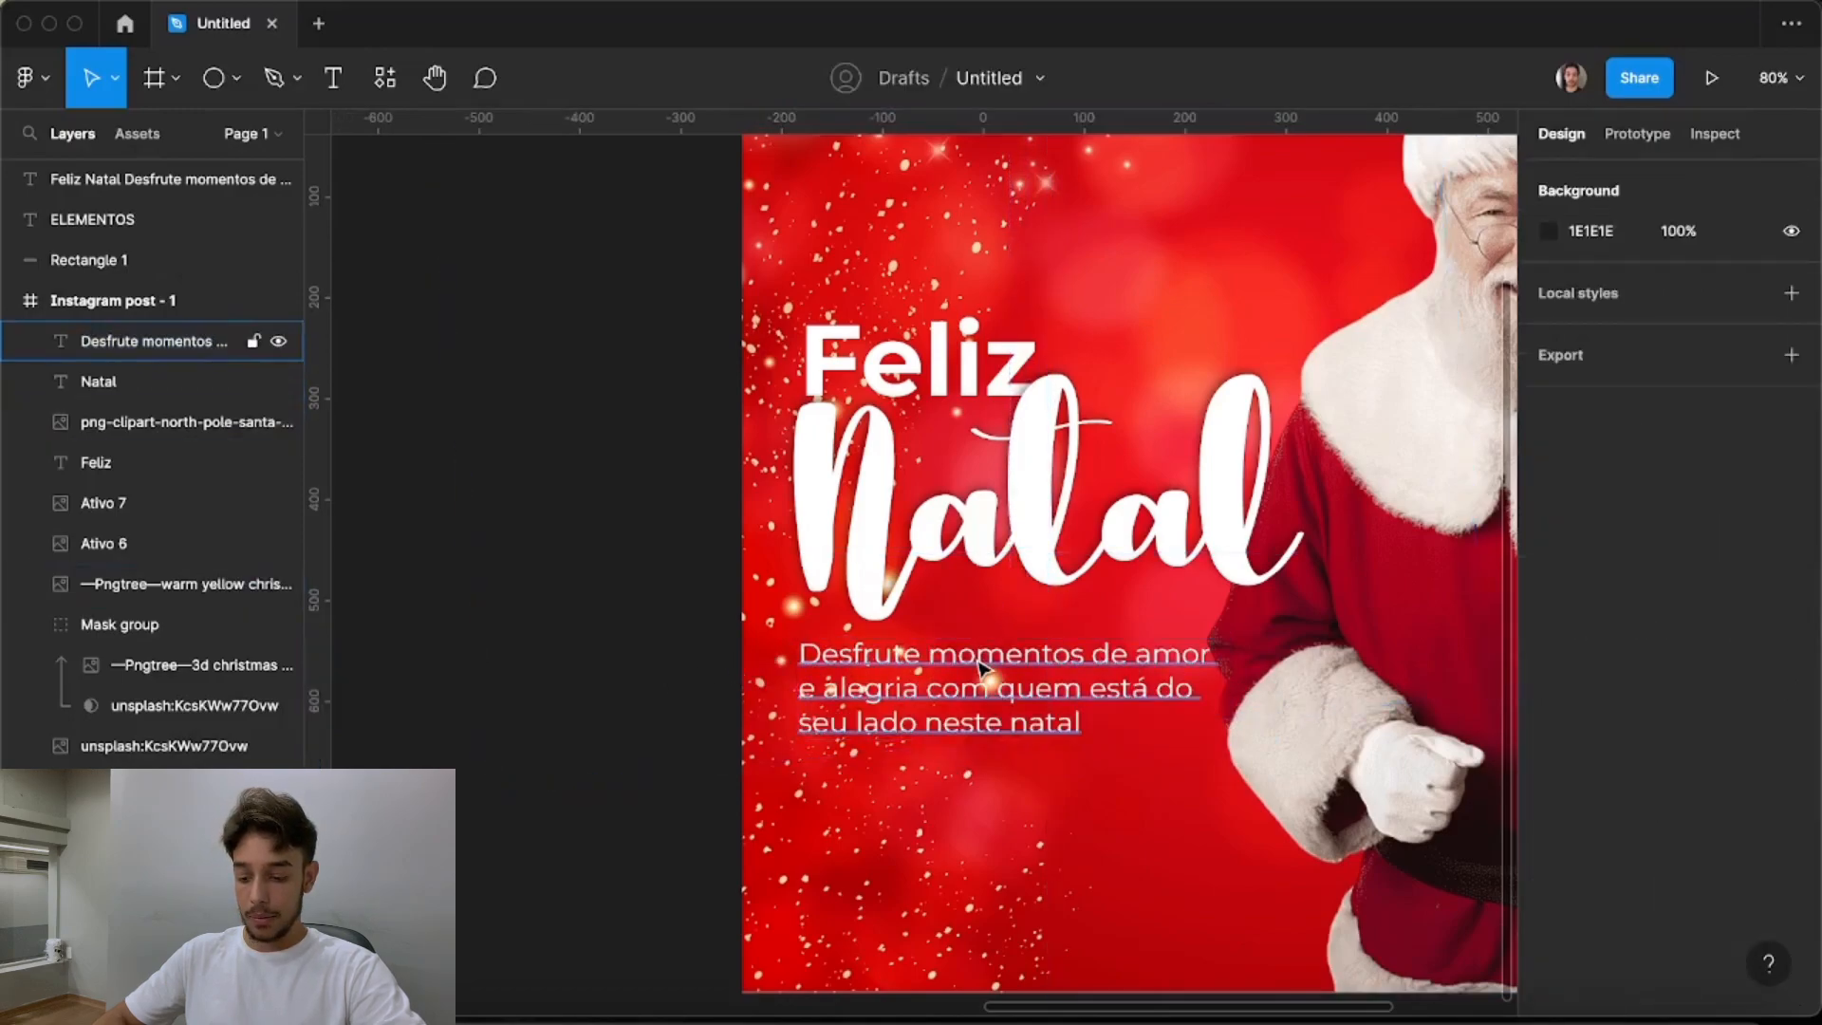
pyautogui.click(980, 669)
# Shift the Santa image slightly to the right, to about X 315
pyautogui.scroll(-5, 1305, 669)
pyautogui.click(1339, 686)
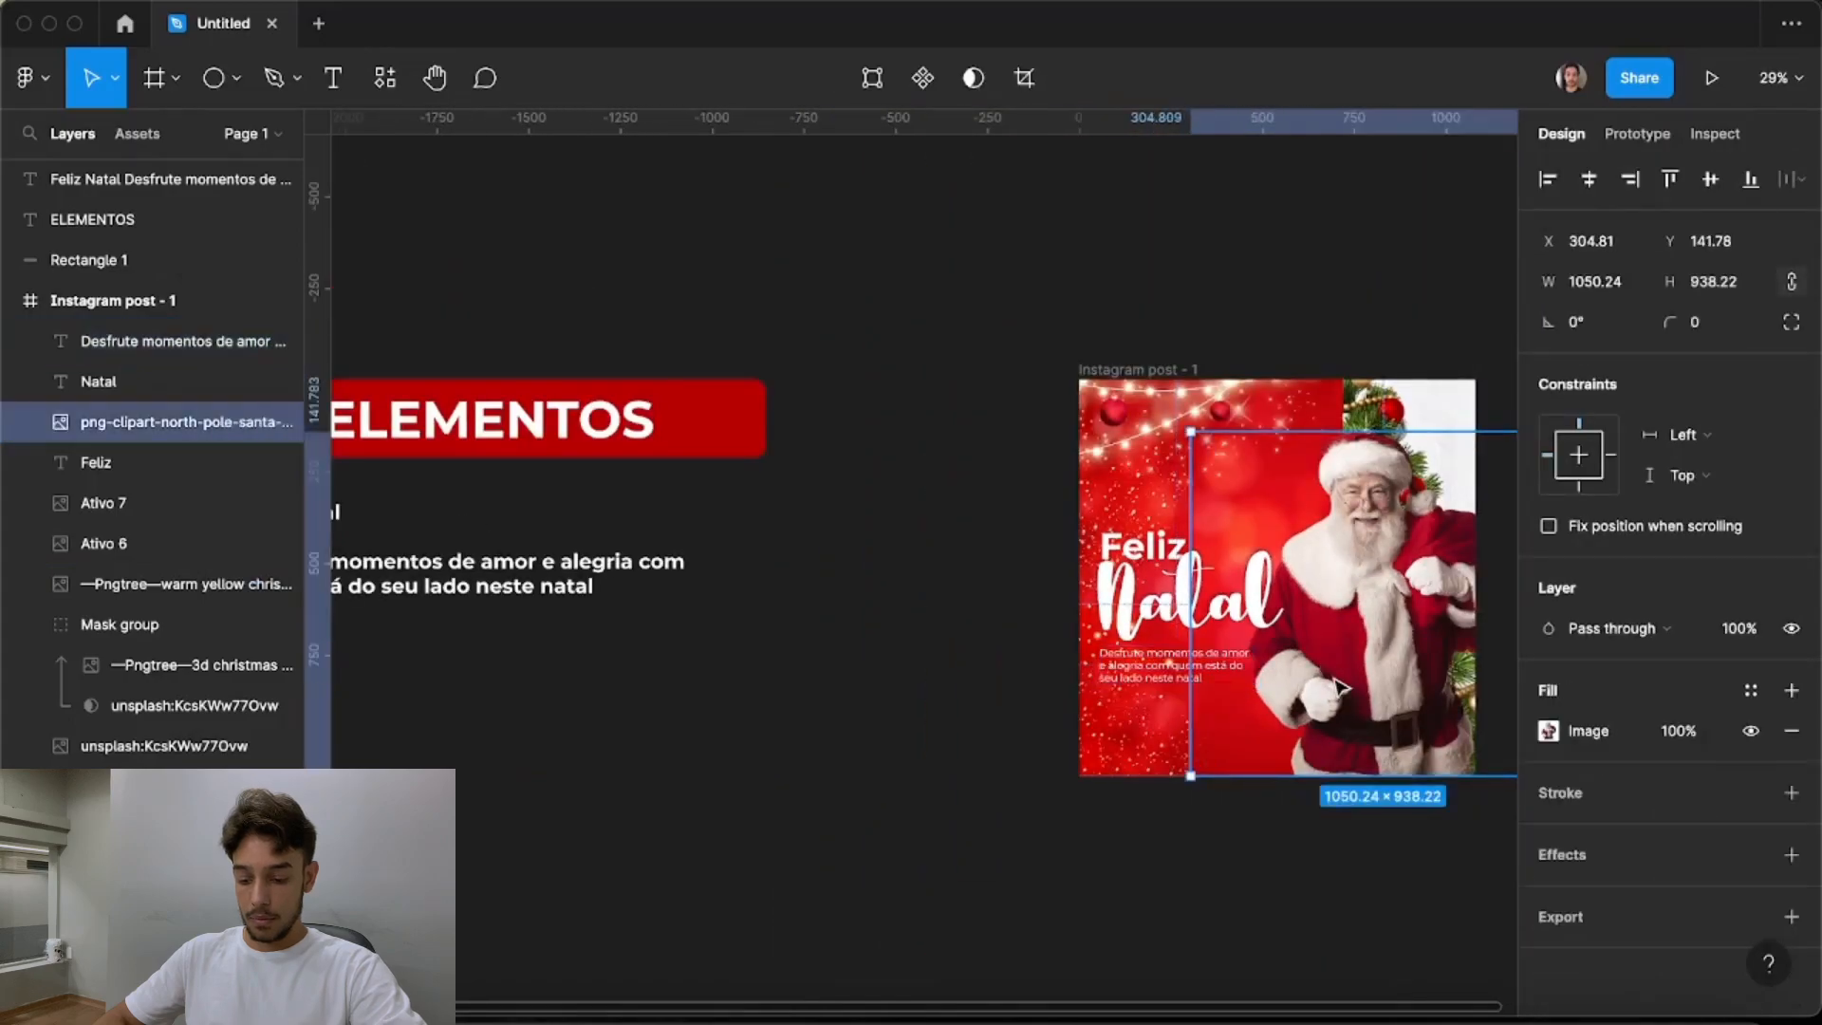
pyautogui.moveTo(1343, 686); pyautogui.dragTo(1348, 685)
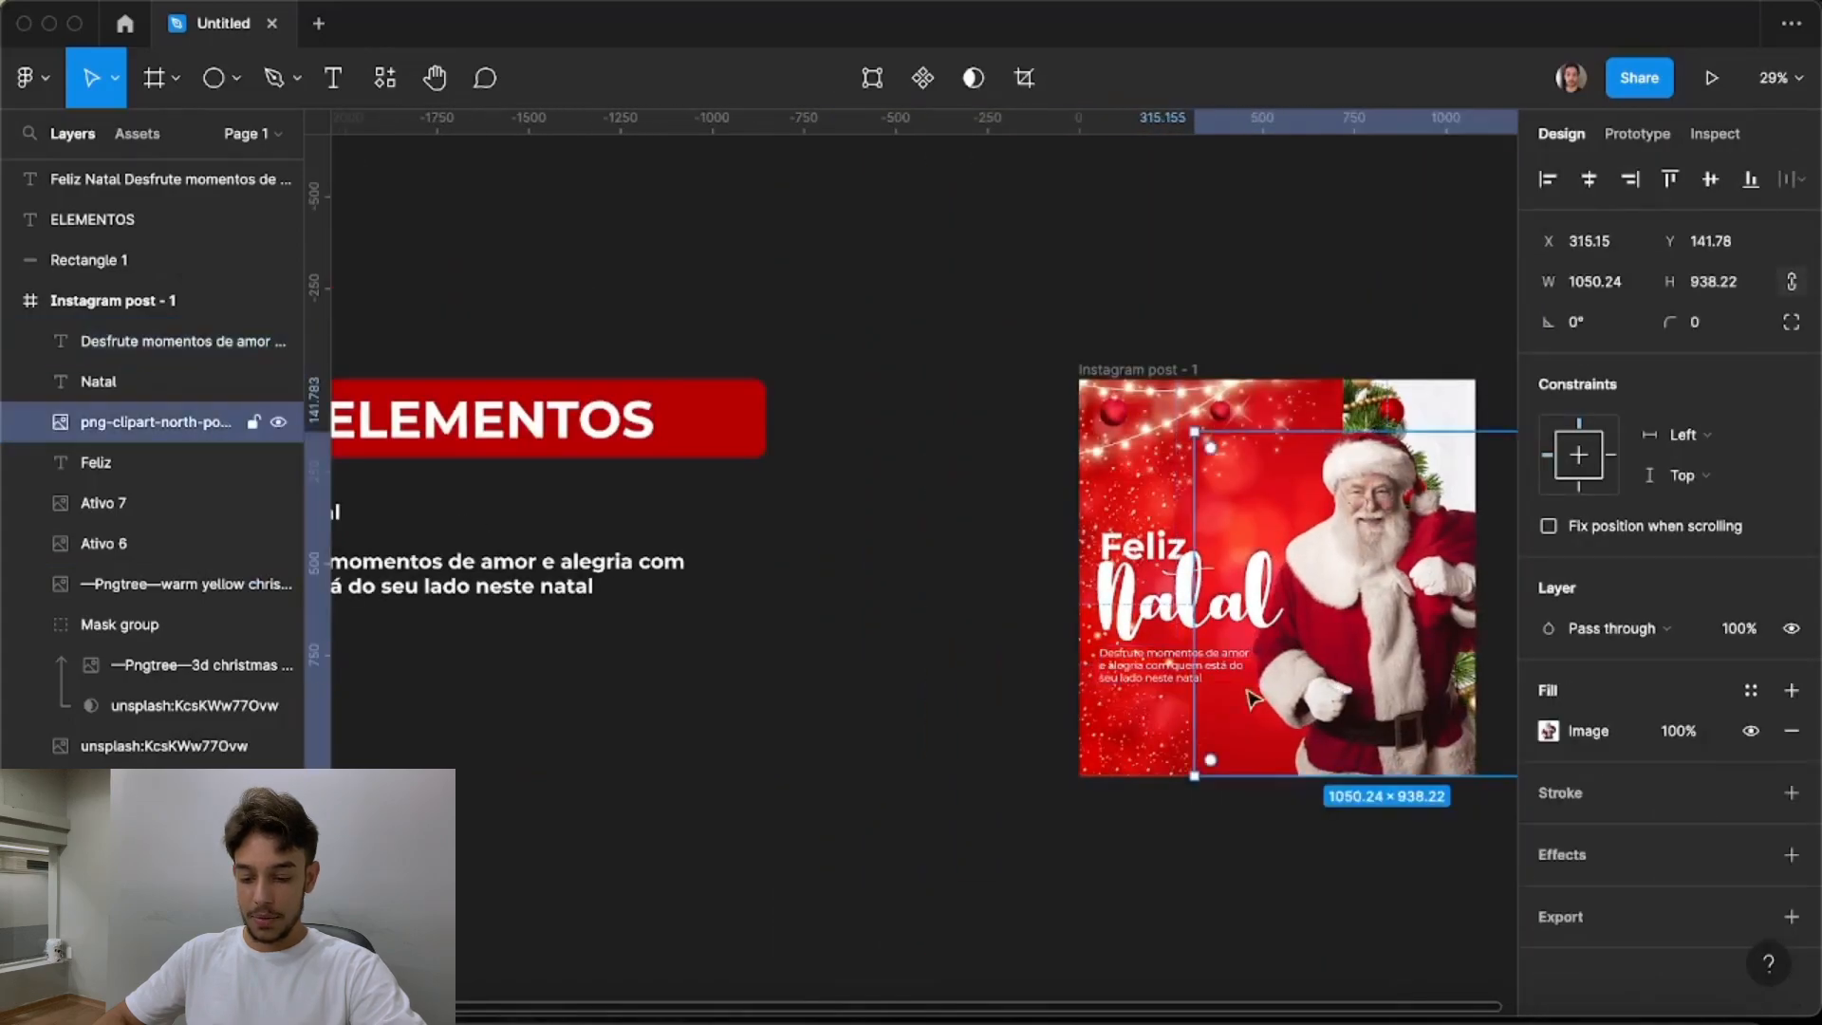
pyautogui.press('-')
pyautogui.scroll(2, 1346, 626)
pyautogui.scroll(-2, 1110, 691)
pyautogui.scroll(5, 1003, 681)
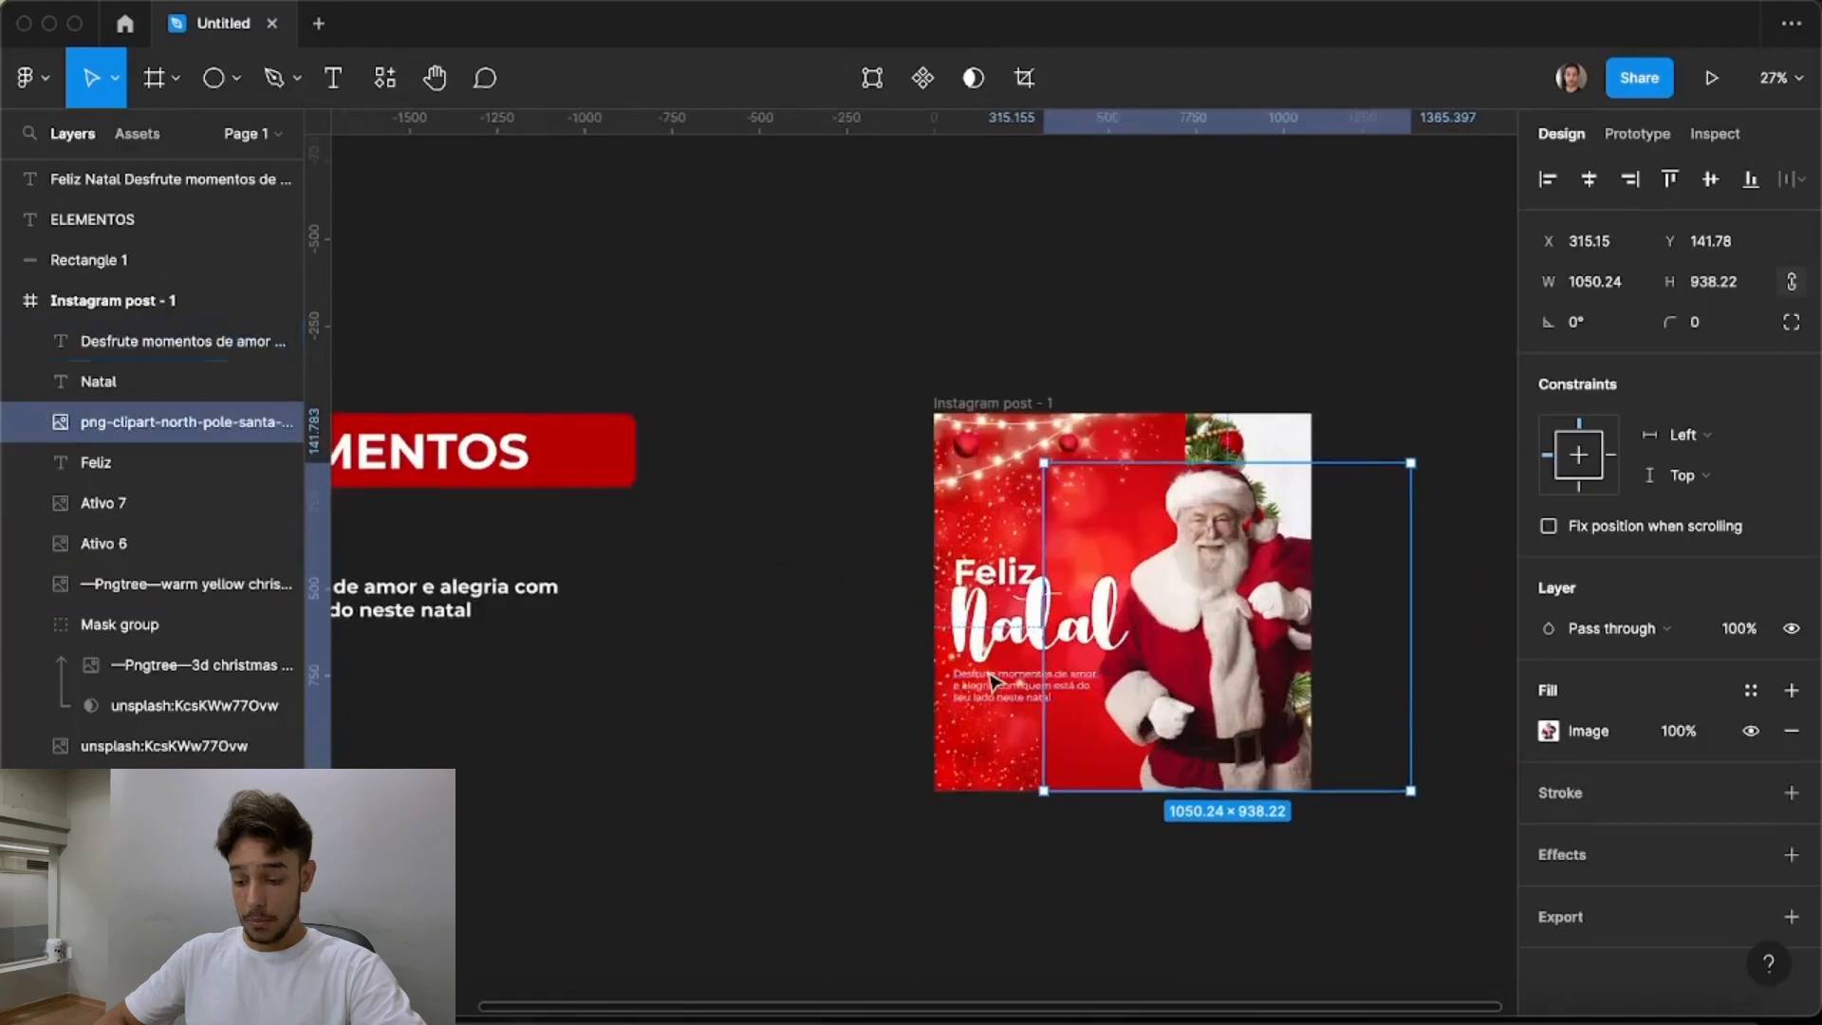
pyautogui.click(748, 672)
# Move the "Feliz", "Natal" and "Desfrute momentos" texts up together by about 70 px
pyautogui.click(1020, 513)
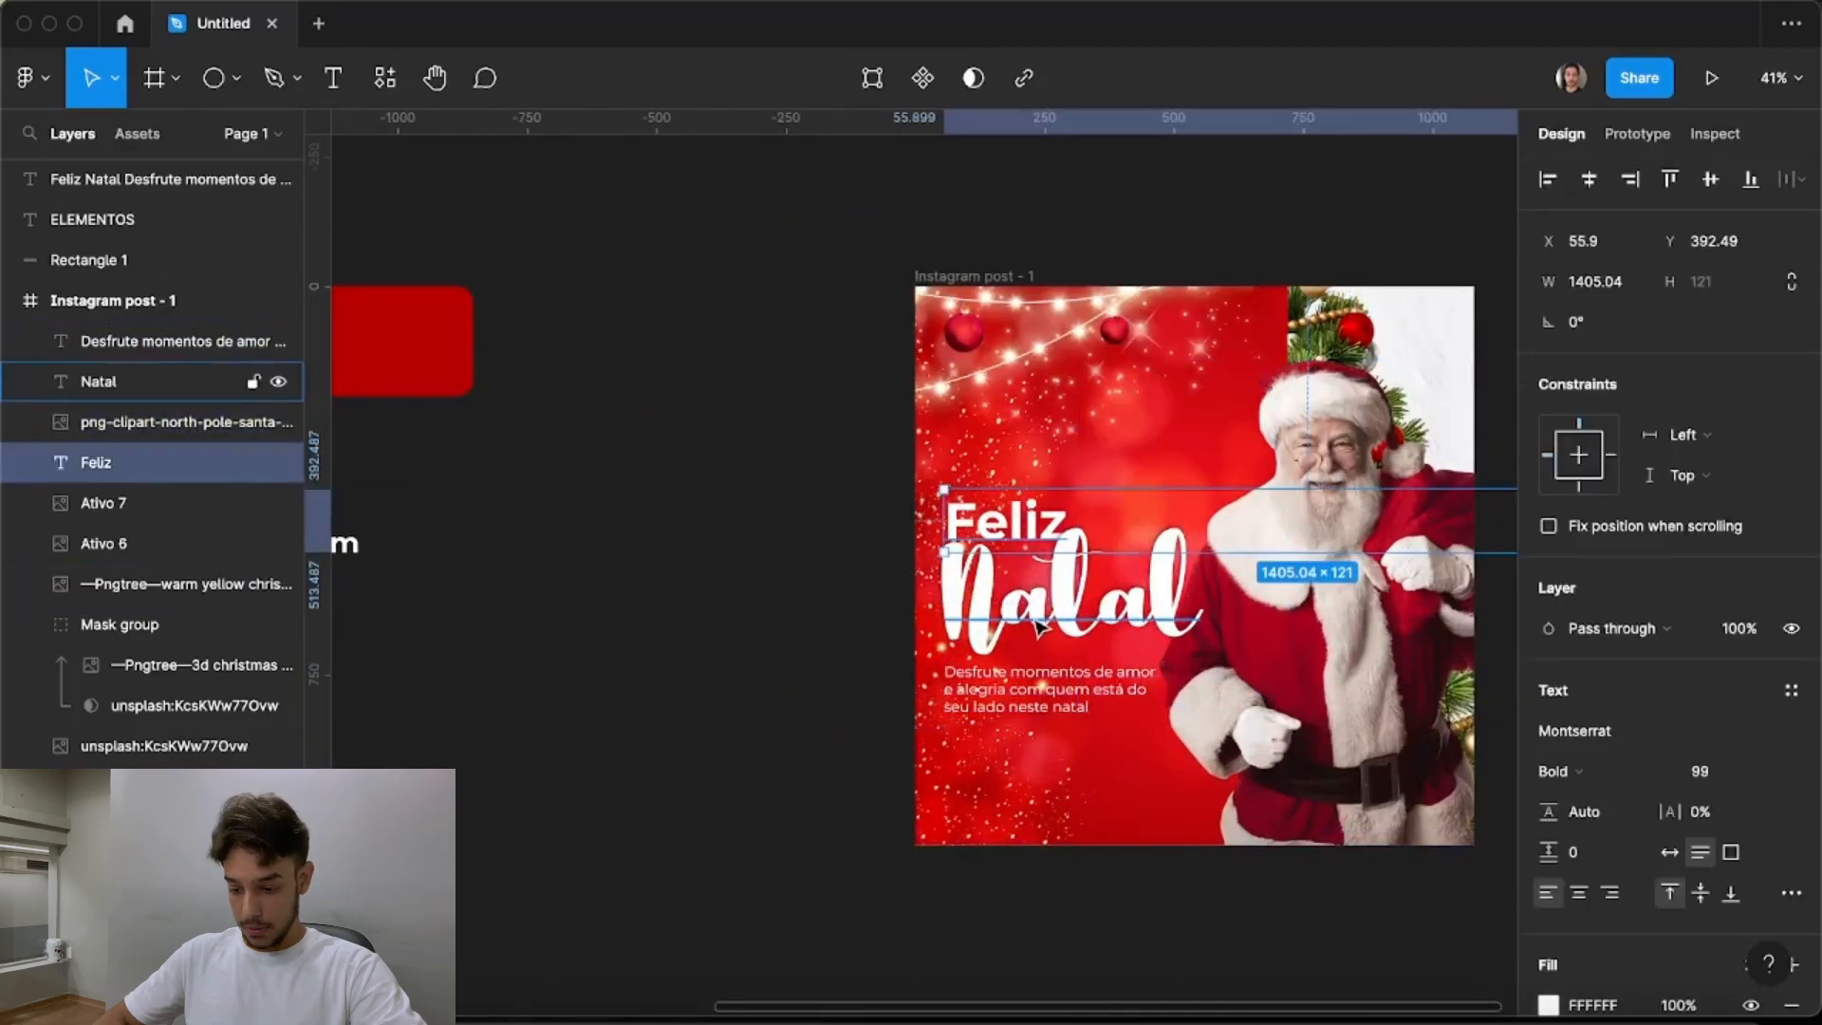
pyautogui.keyDown('shift'); pyautogui.click(1039, 626); pyautogui.keyUp('shift')
pyautogui.keyDown('shift'); pyautogui.click(1054, 698); pyautogui.keyUp('shift')
pyautogui.moveTo(1071, 651); pyautogui.dragTo(1068, 609)
pyautogui.click(788, 687)
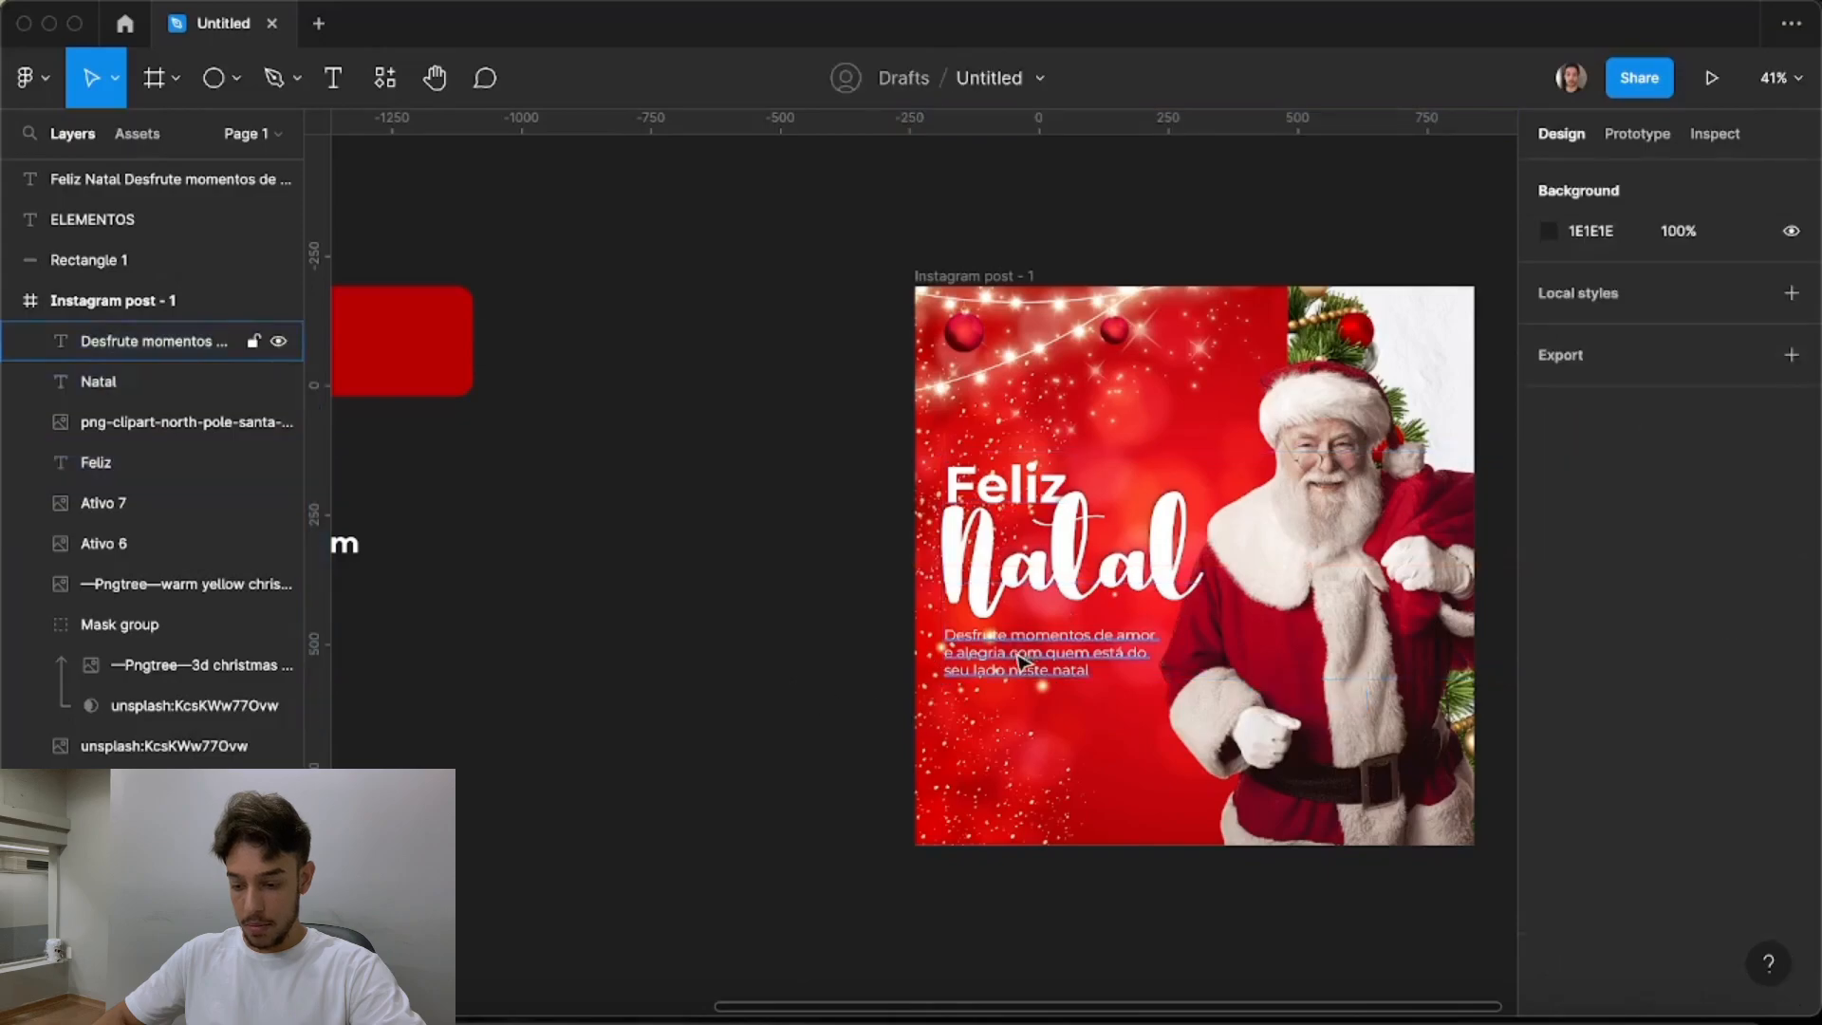
# Slide the red background image left within the post to about X -780, keeping Y at 0
pyautogui.scroll(4, 1008, 657)
pyautogui.scroll(-6, 989, 674)
pyautogui.scroll(5, 996, 665)
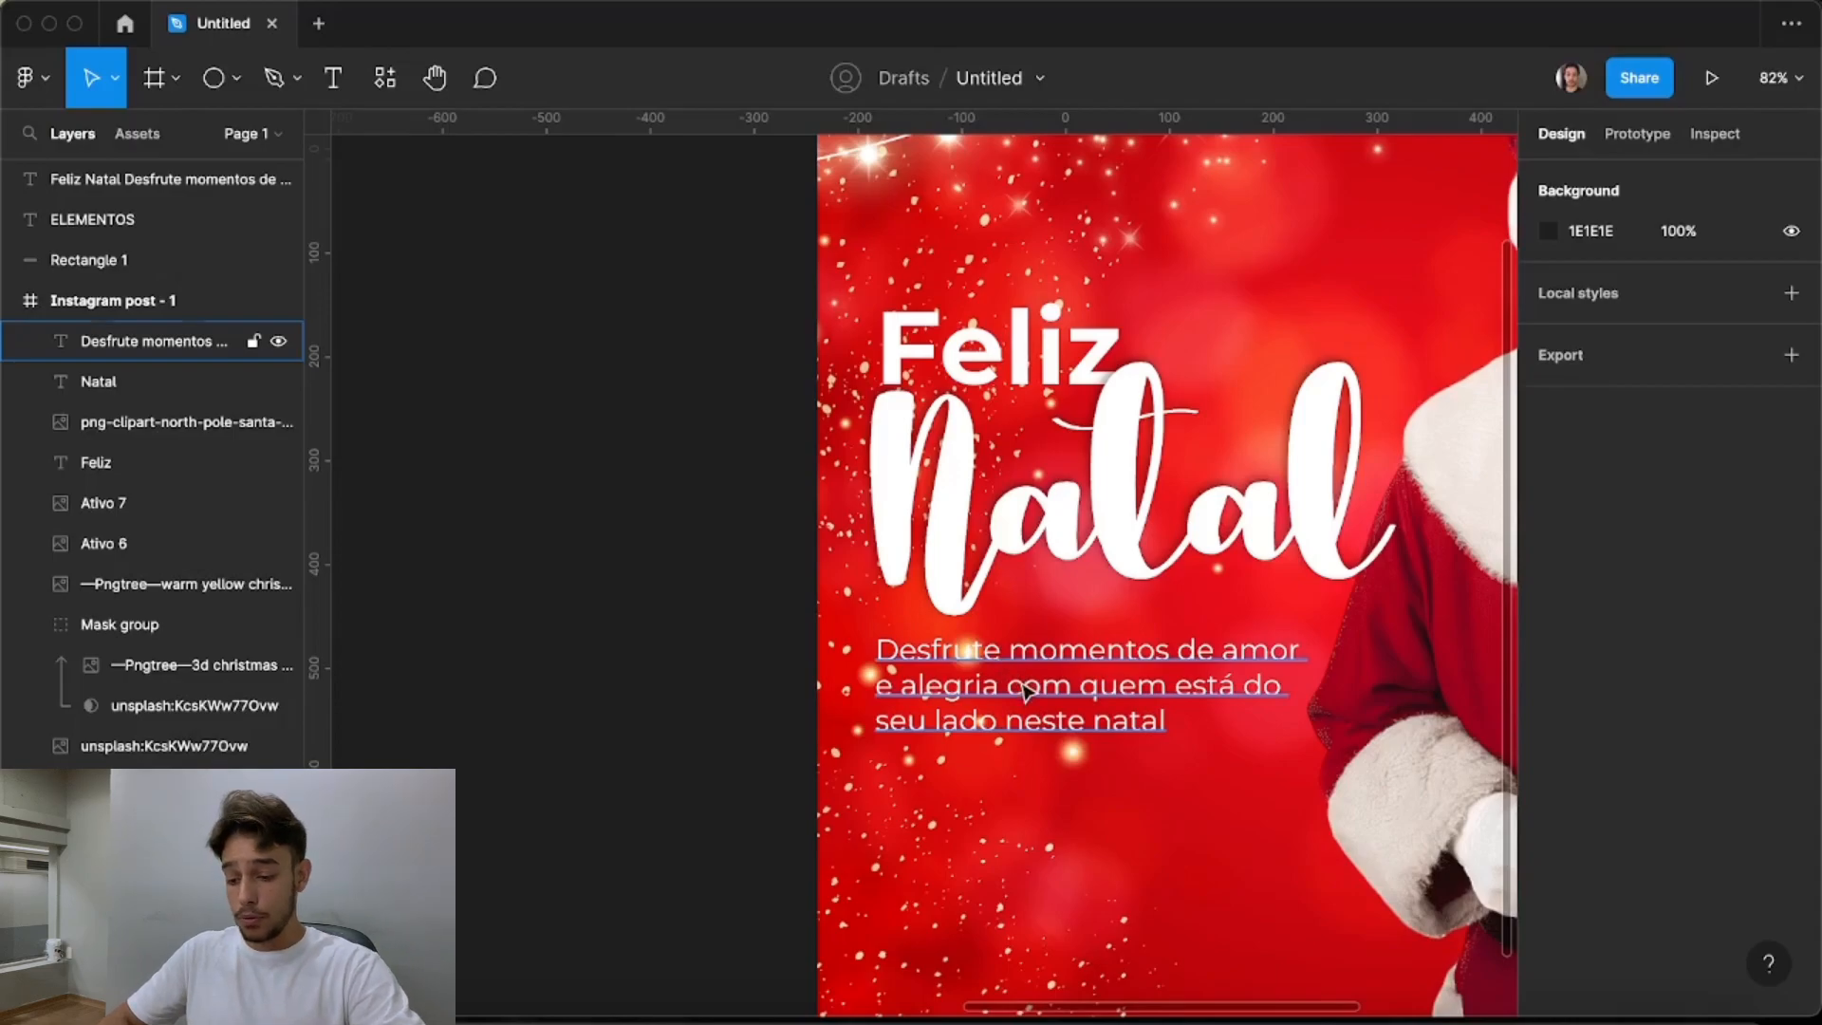
pyautogui.scroll(-4, 1027, 690)
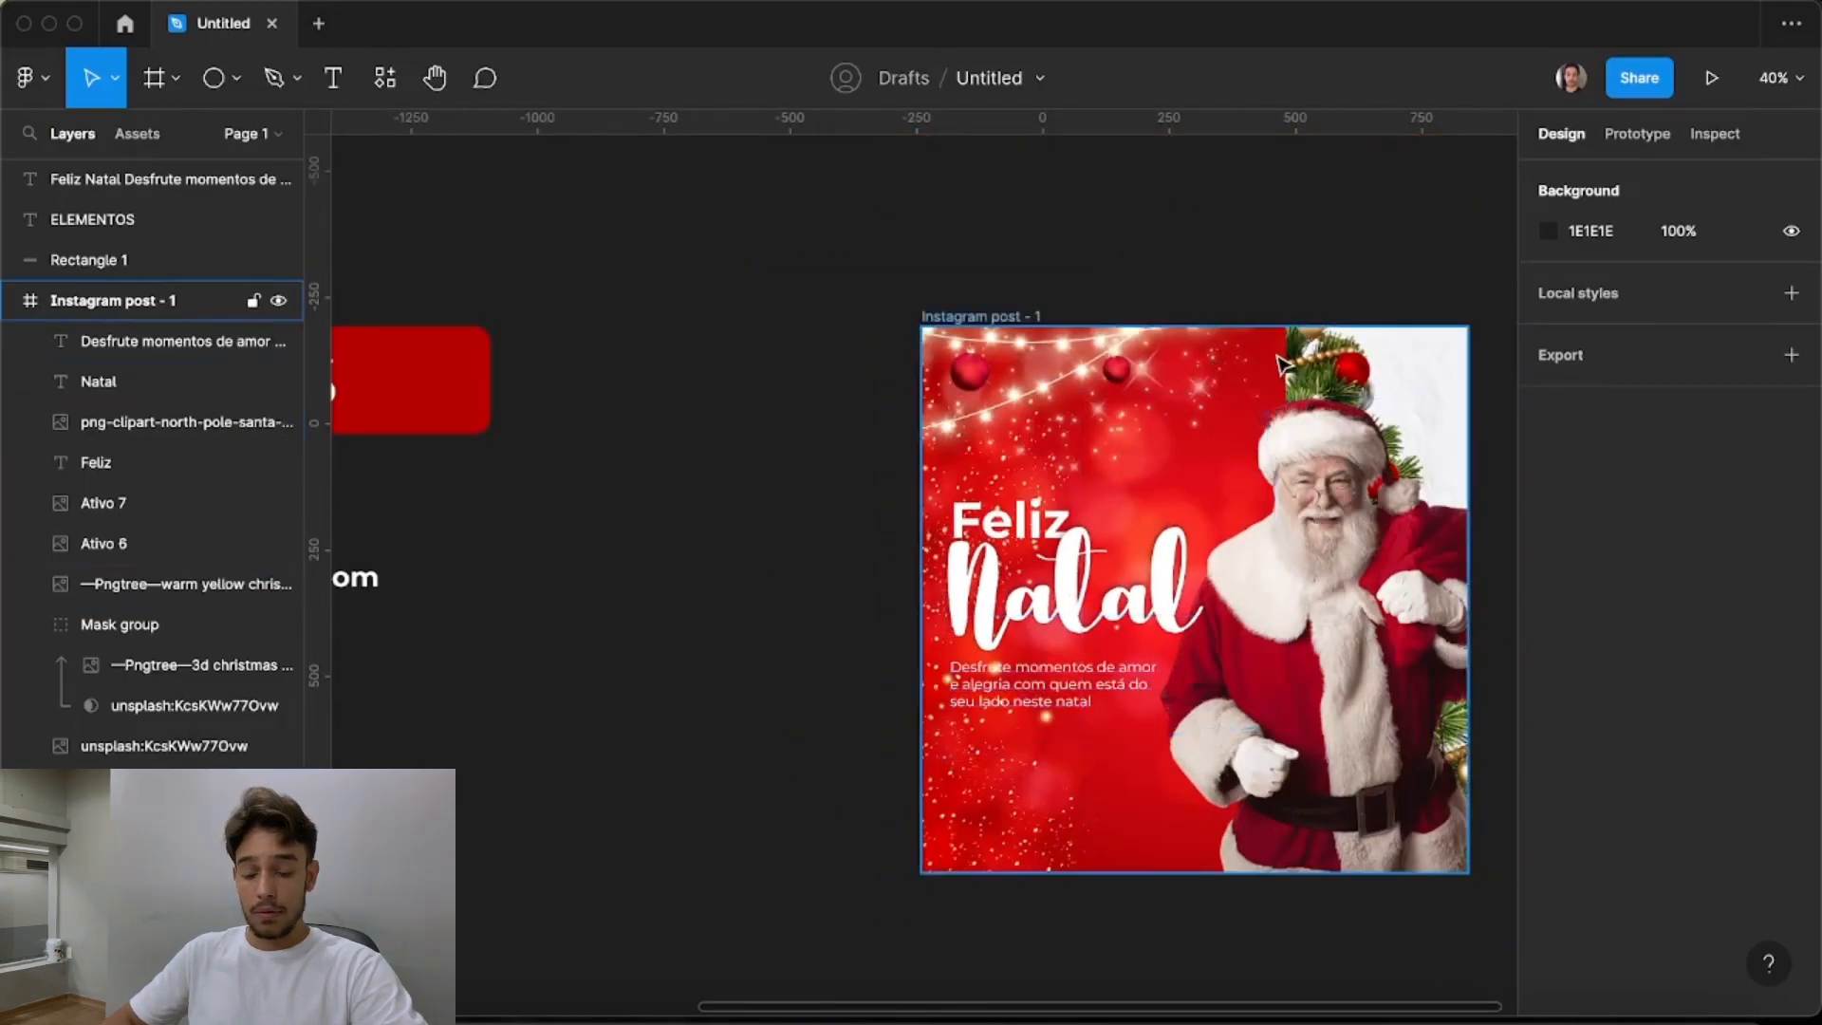
pyautogui.click(998, 835)
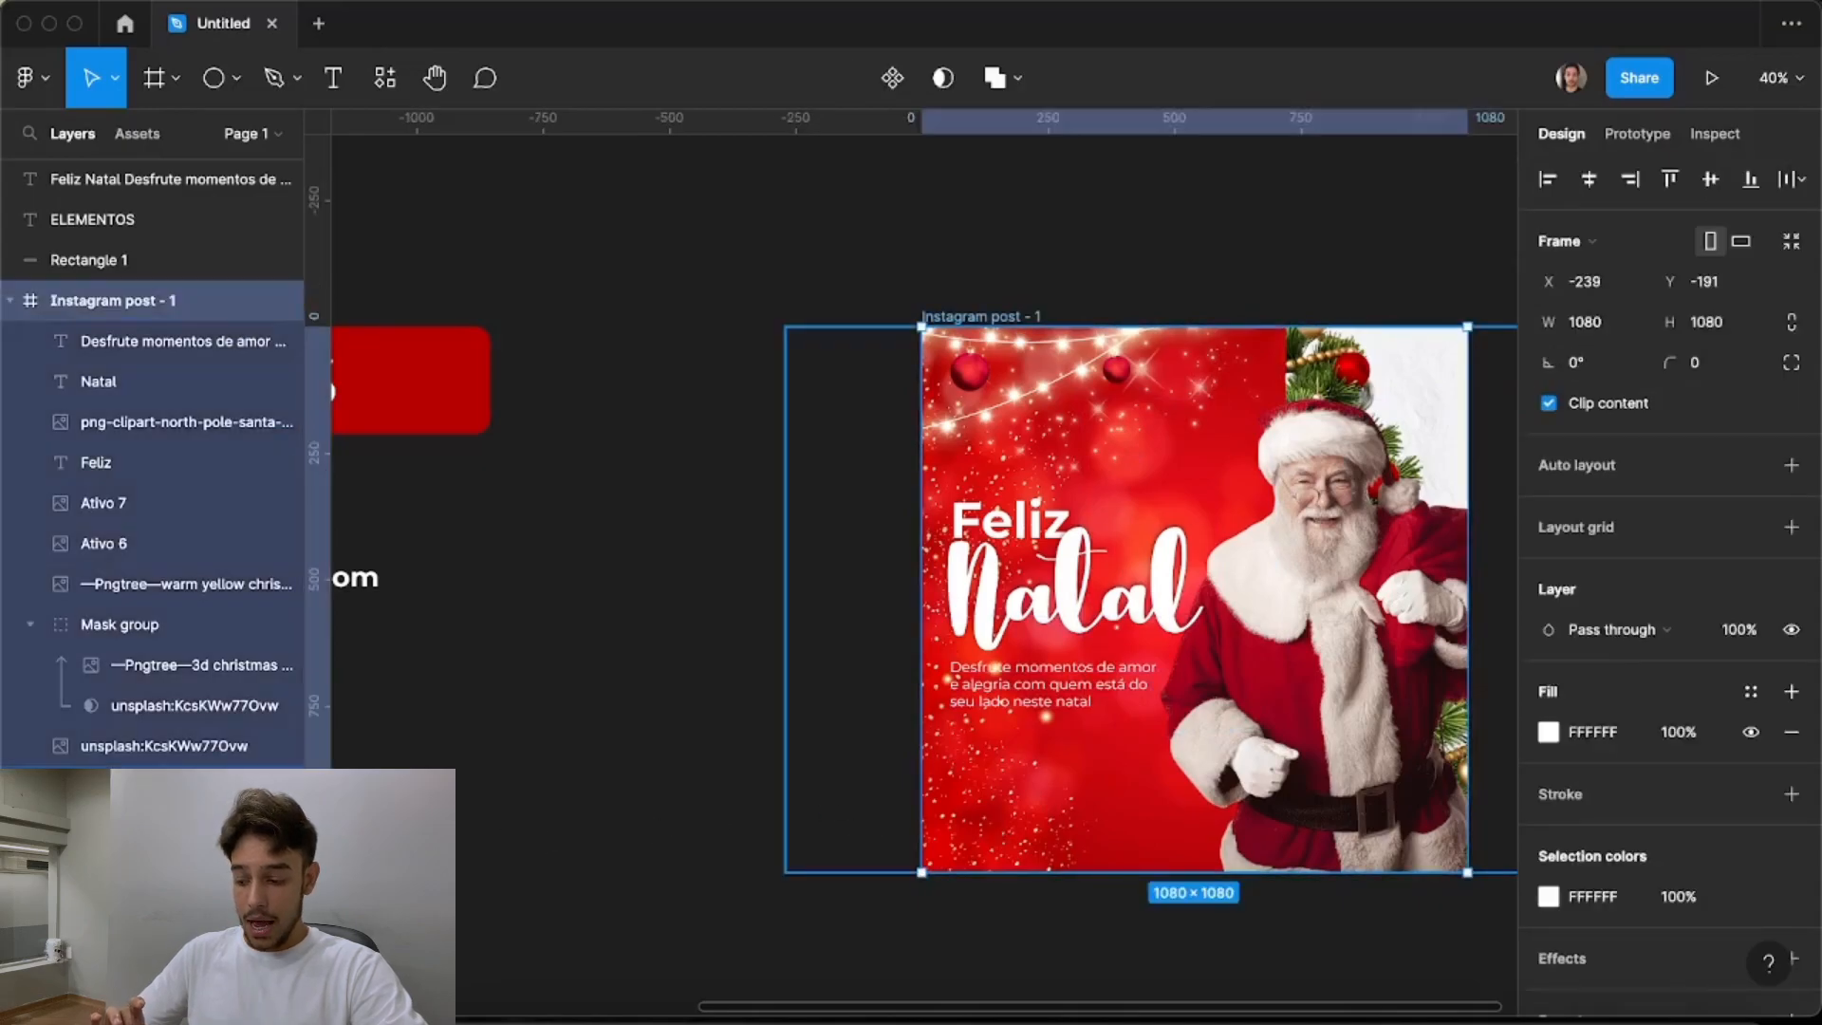
pyautogui.click(112, 750)
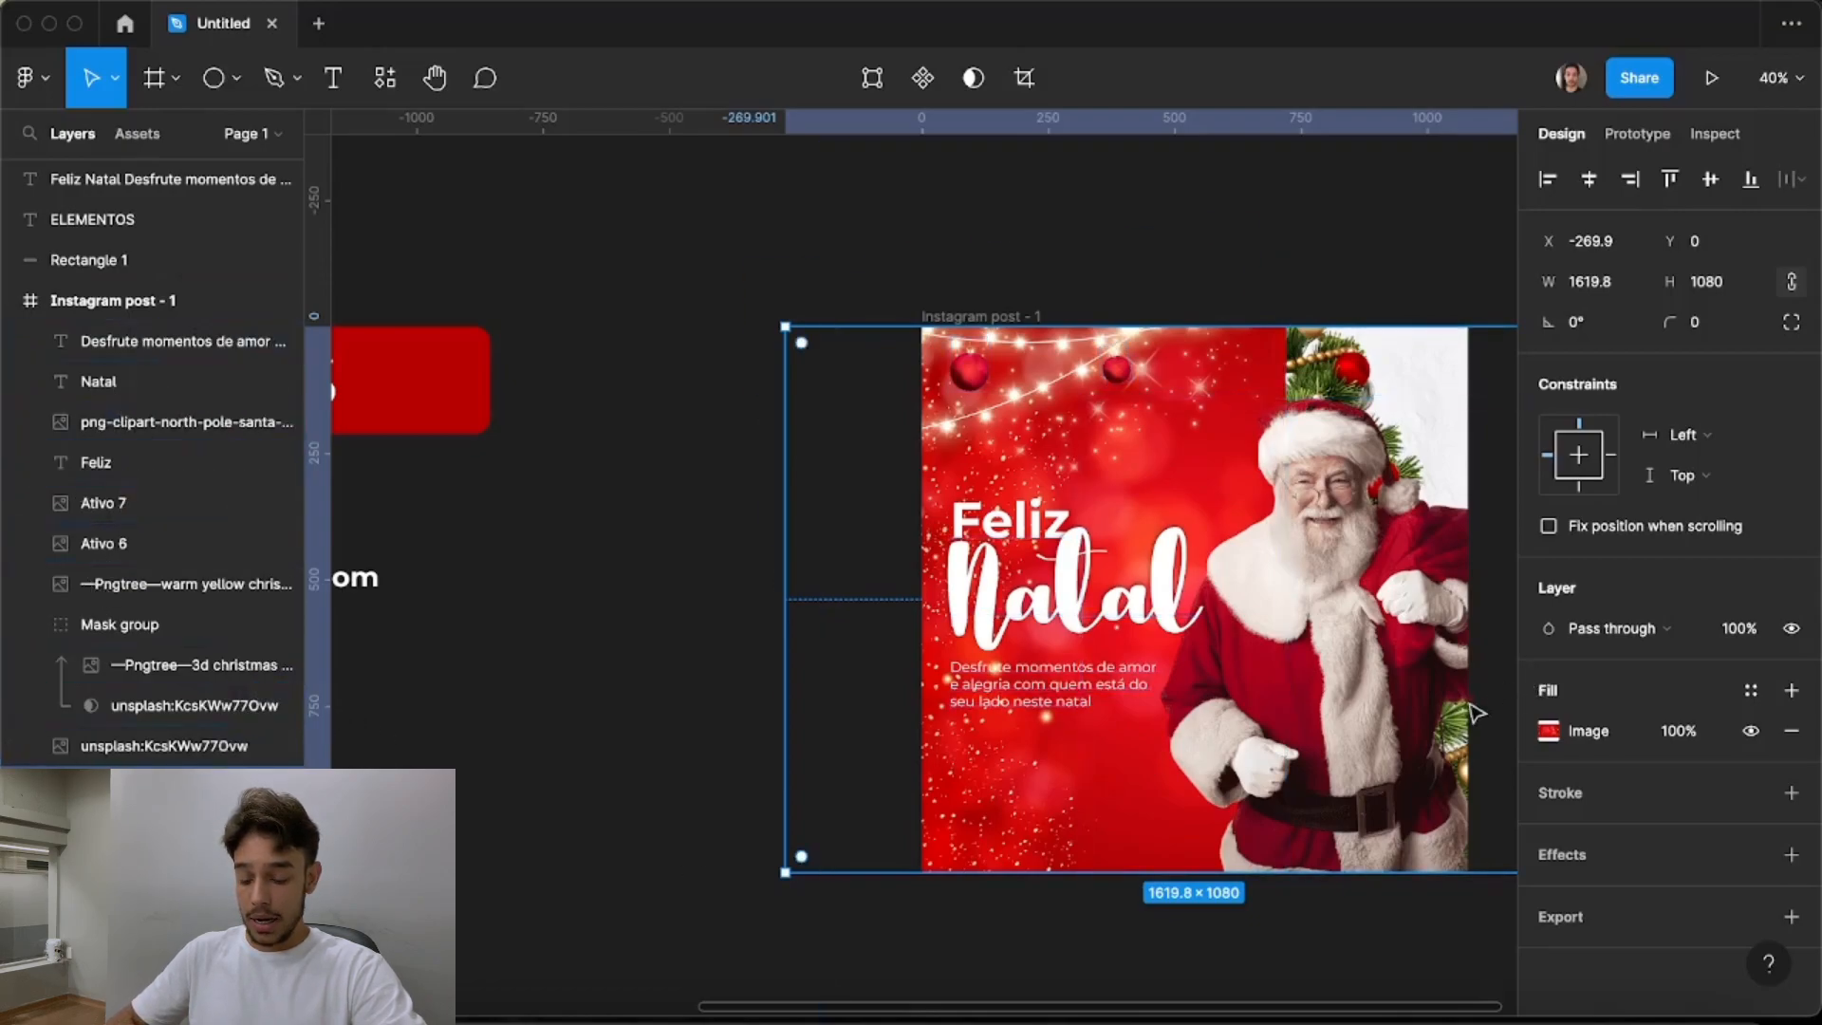
pyautogui.moveTo(1384, 740); pyautogui.dragTo(1211, 730)
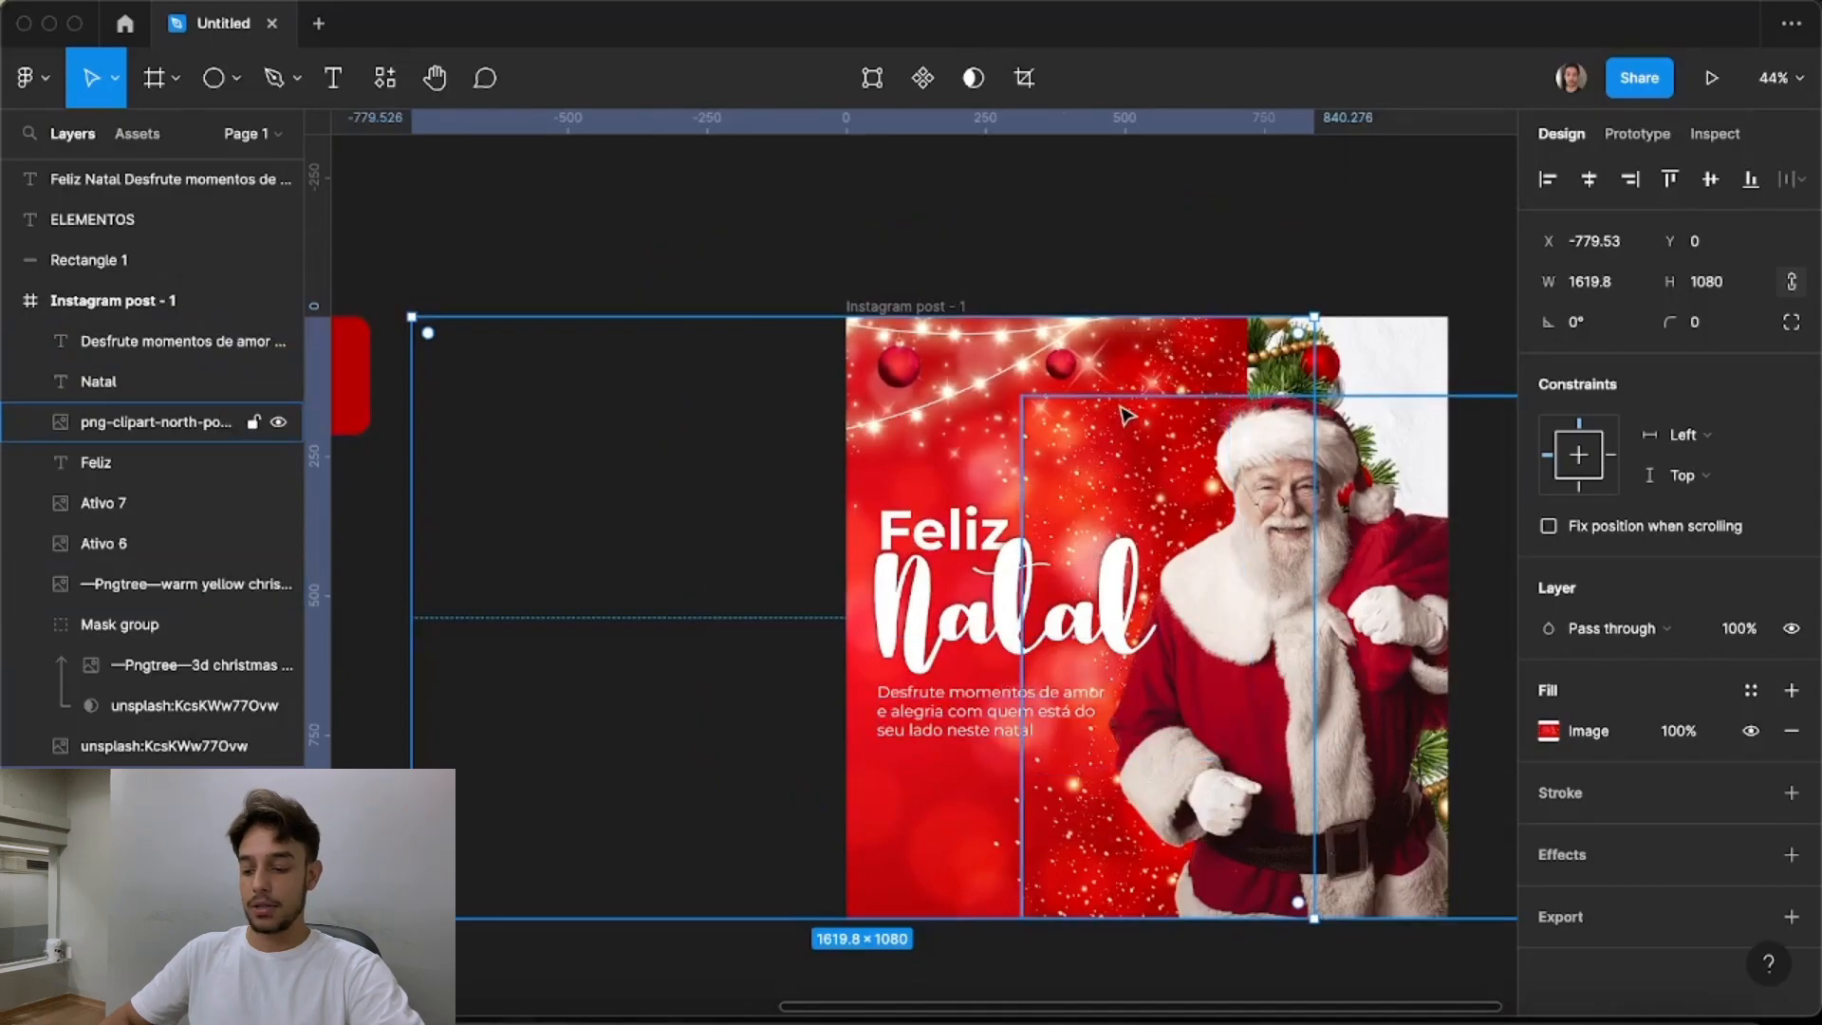
# Add a second fill of 000000 at 20% over the red background image
pyautogui.scroll(3, 1106, 821)
pyautogui.scroll(-3, 935, 841)
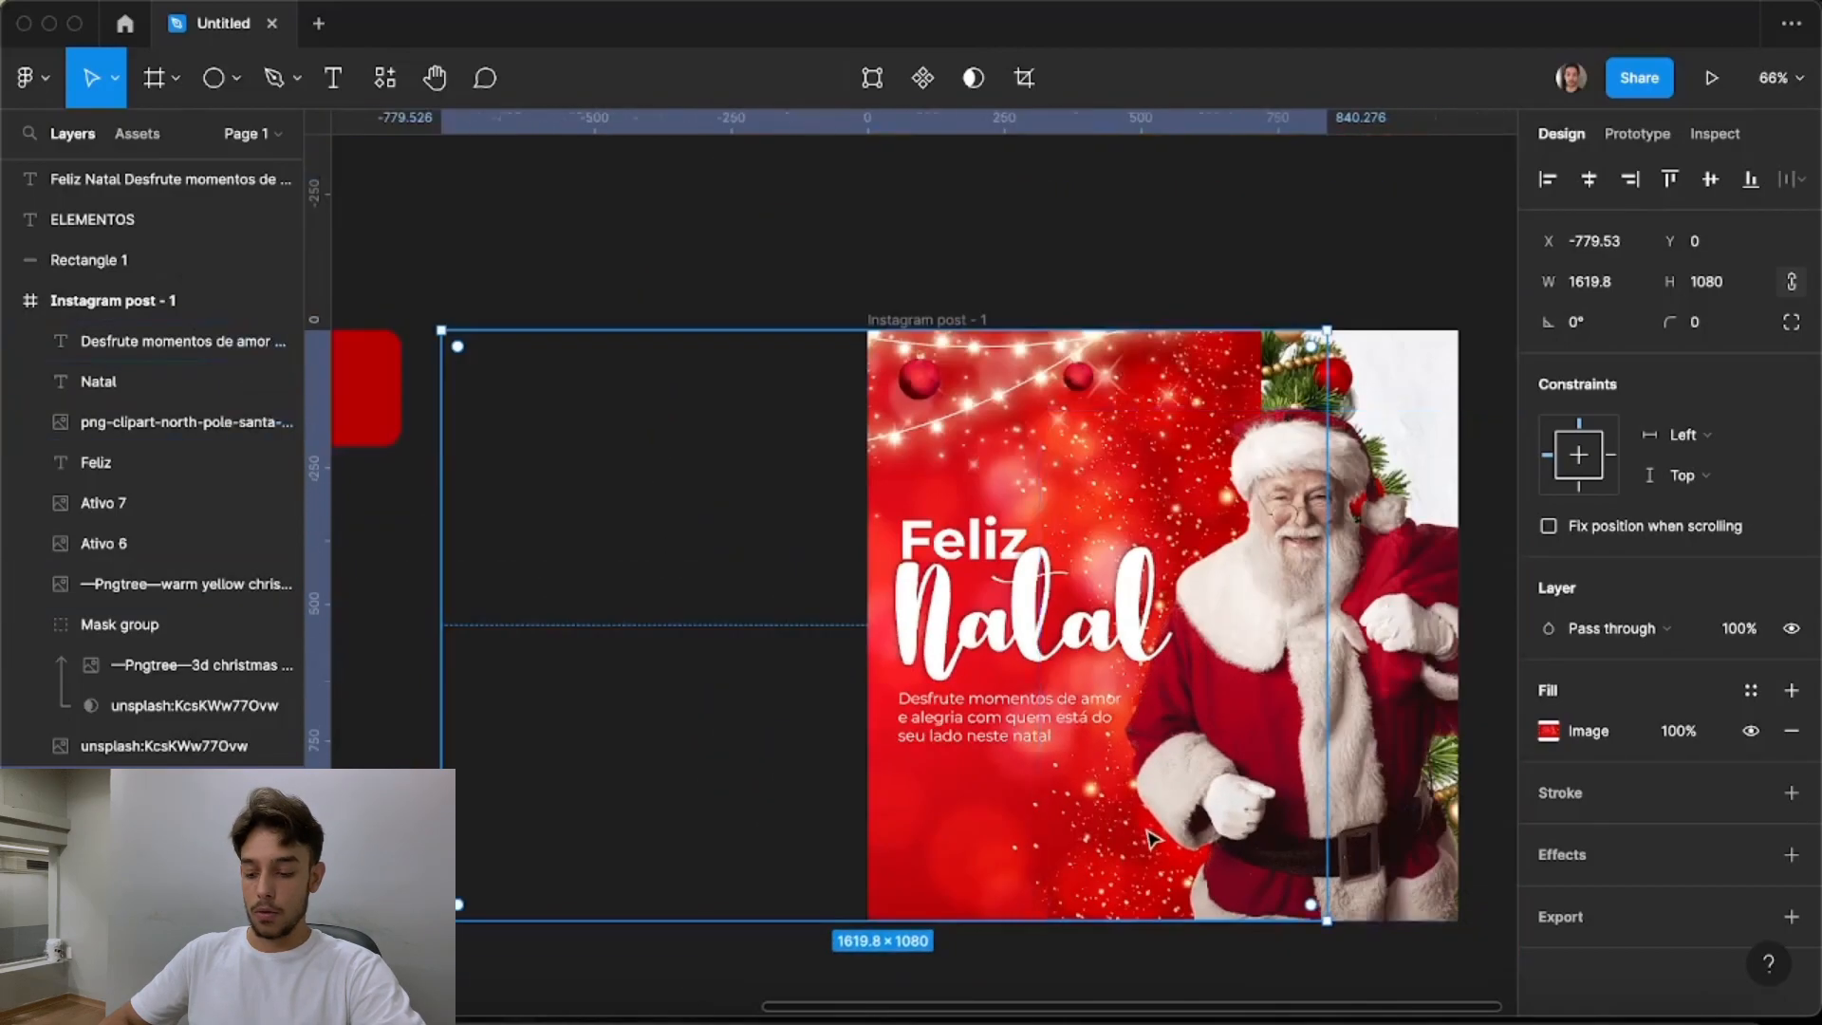
pyautogui.moveTo(935, 841)
pyautogui.mouseDown()
pyautogui.moveTo(963, 836)
pyautogui.moveTo(943, 839)
pyautogui.mouseUp()
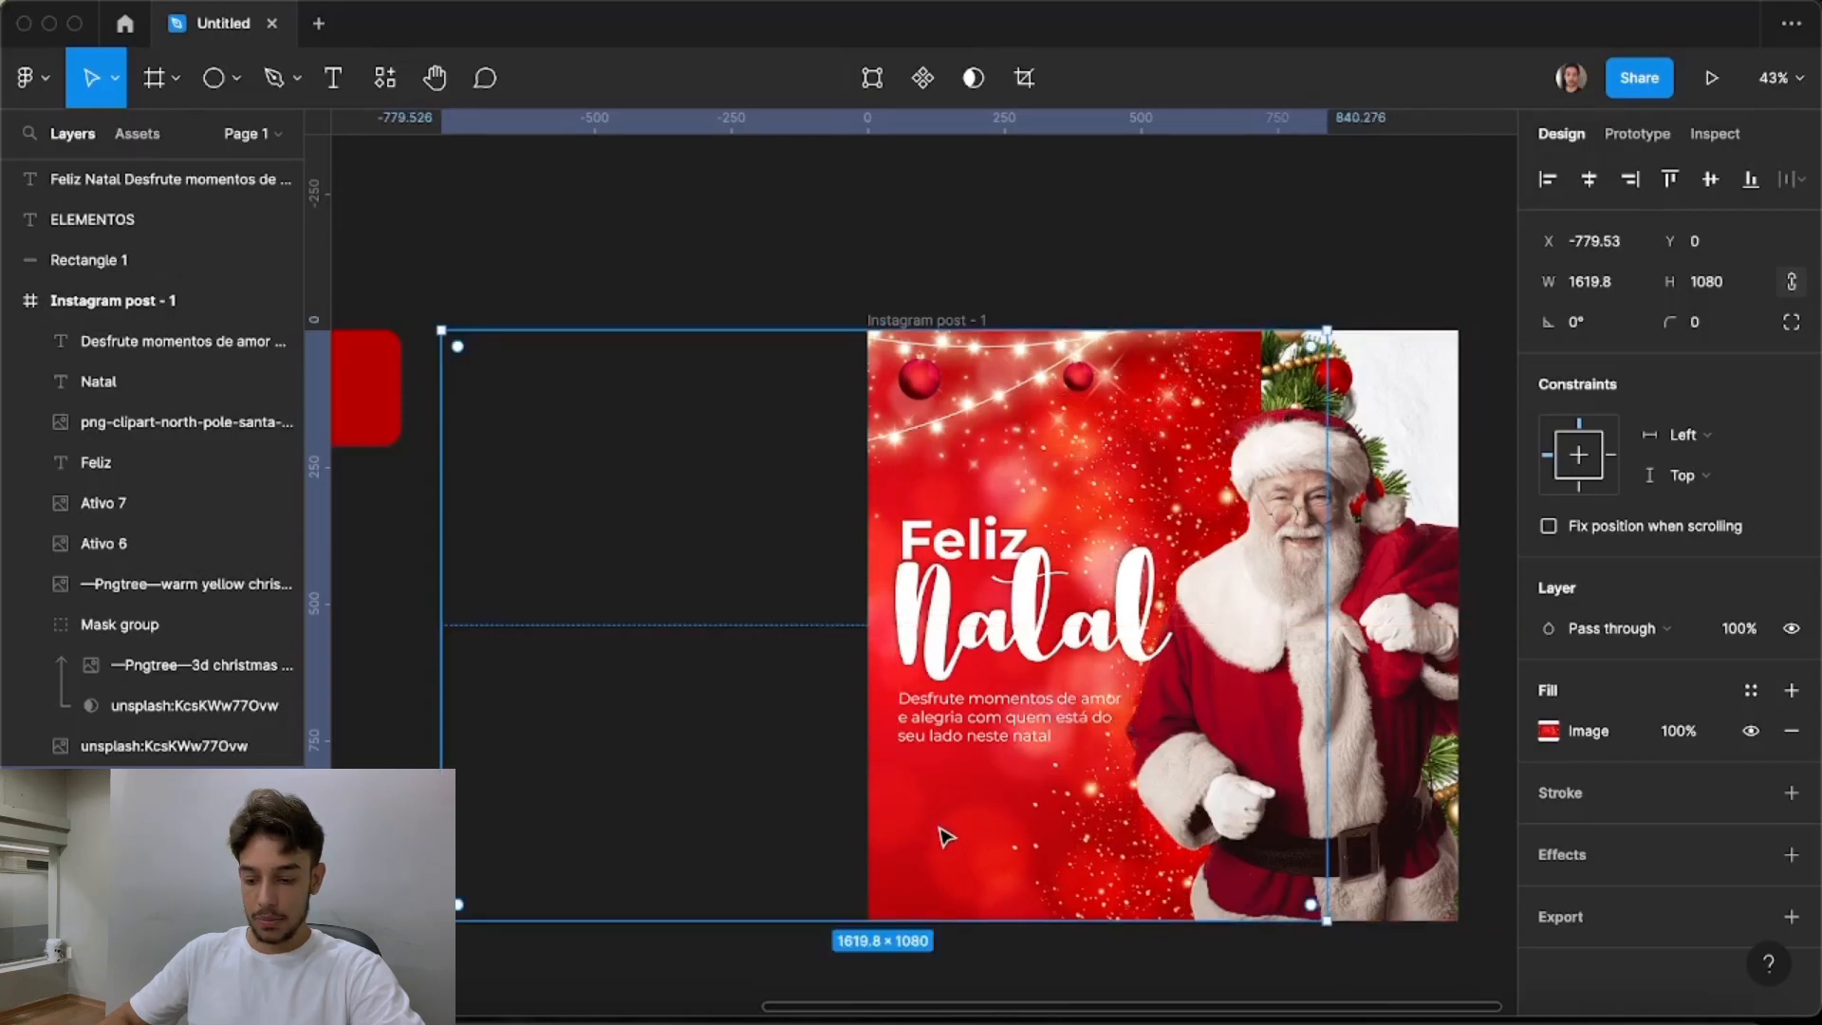
pyautogui.scroll(-5, 949, 684)
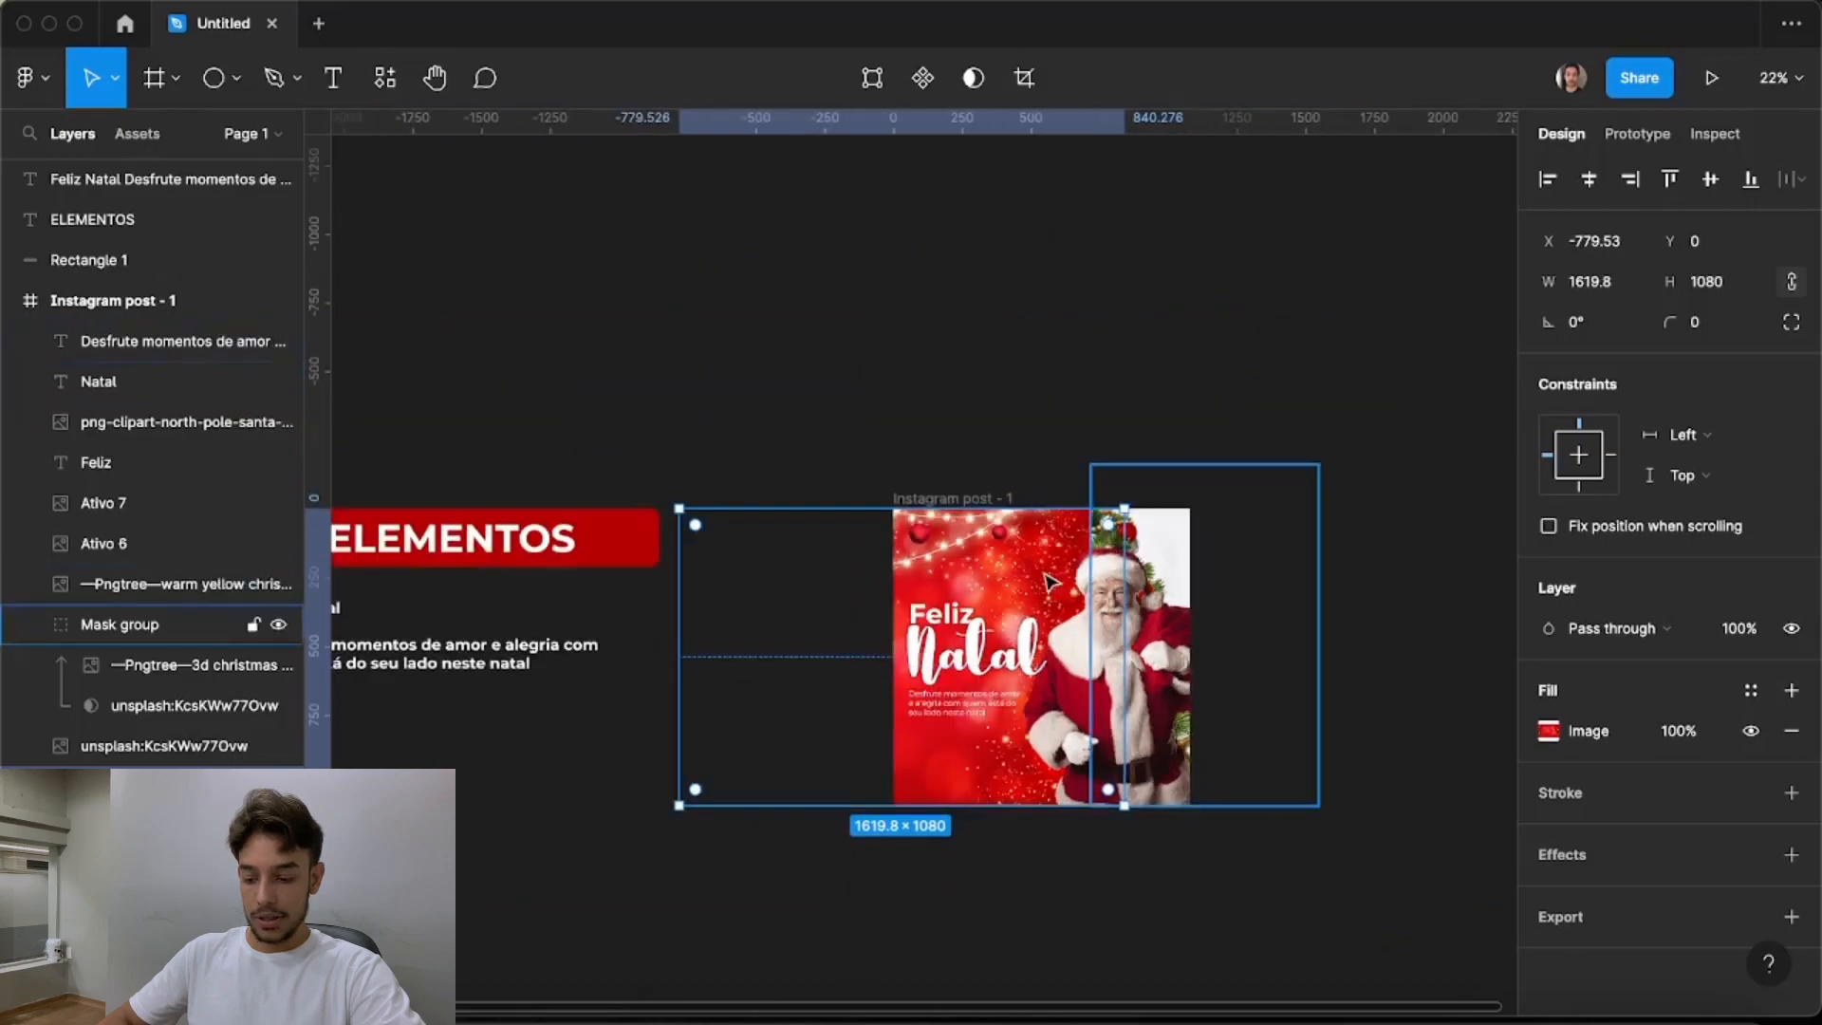
pyautogui.scroll(5, 1329, 452)
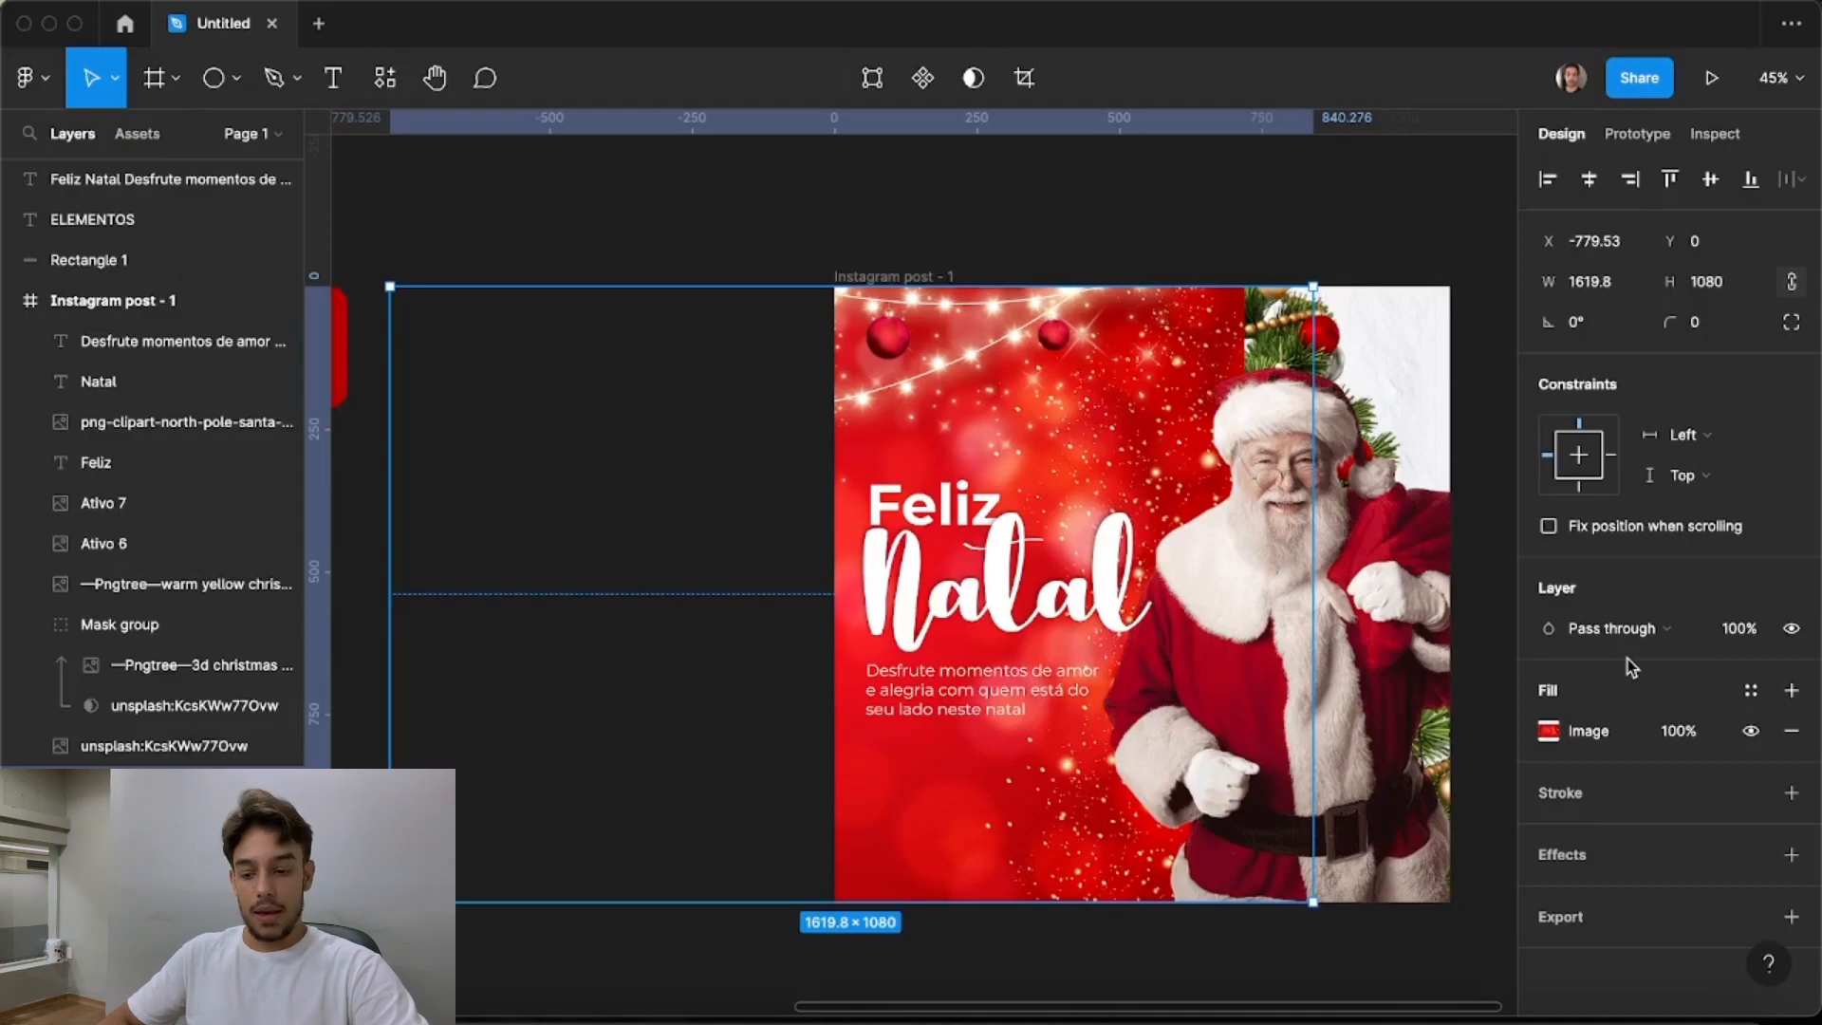
pyautogui.scroll(-1, 1502, 719)
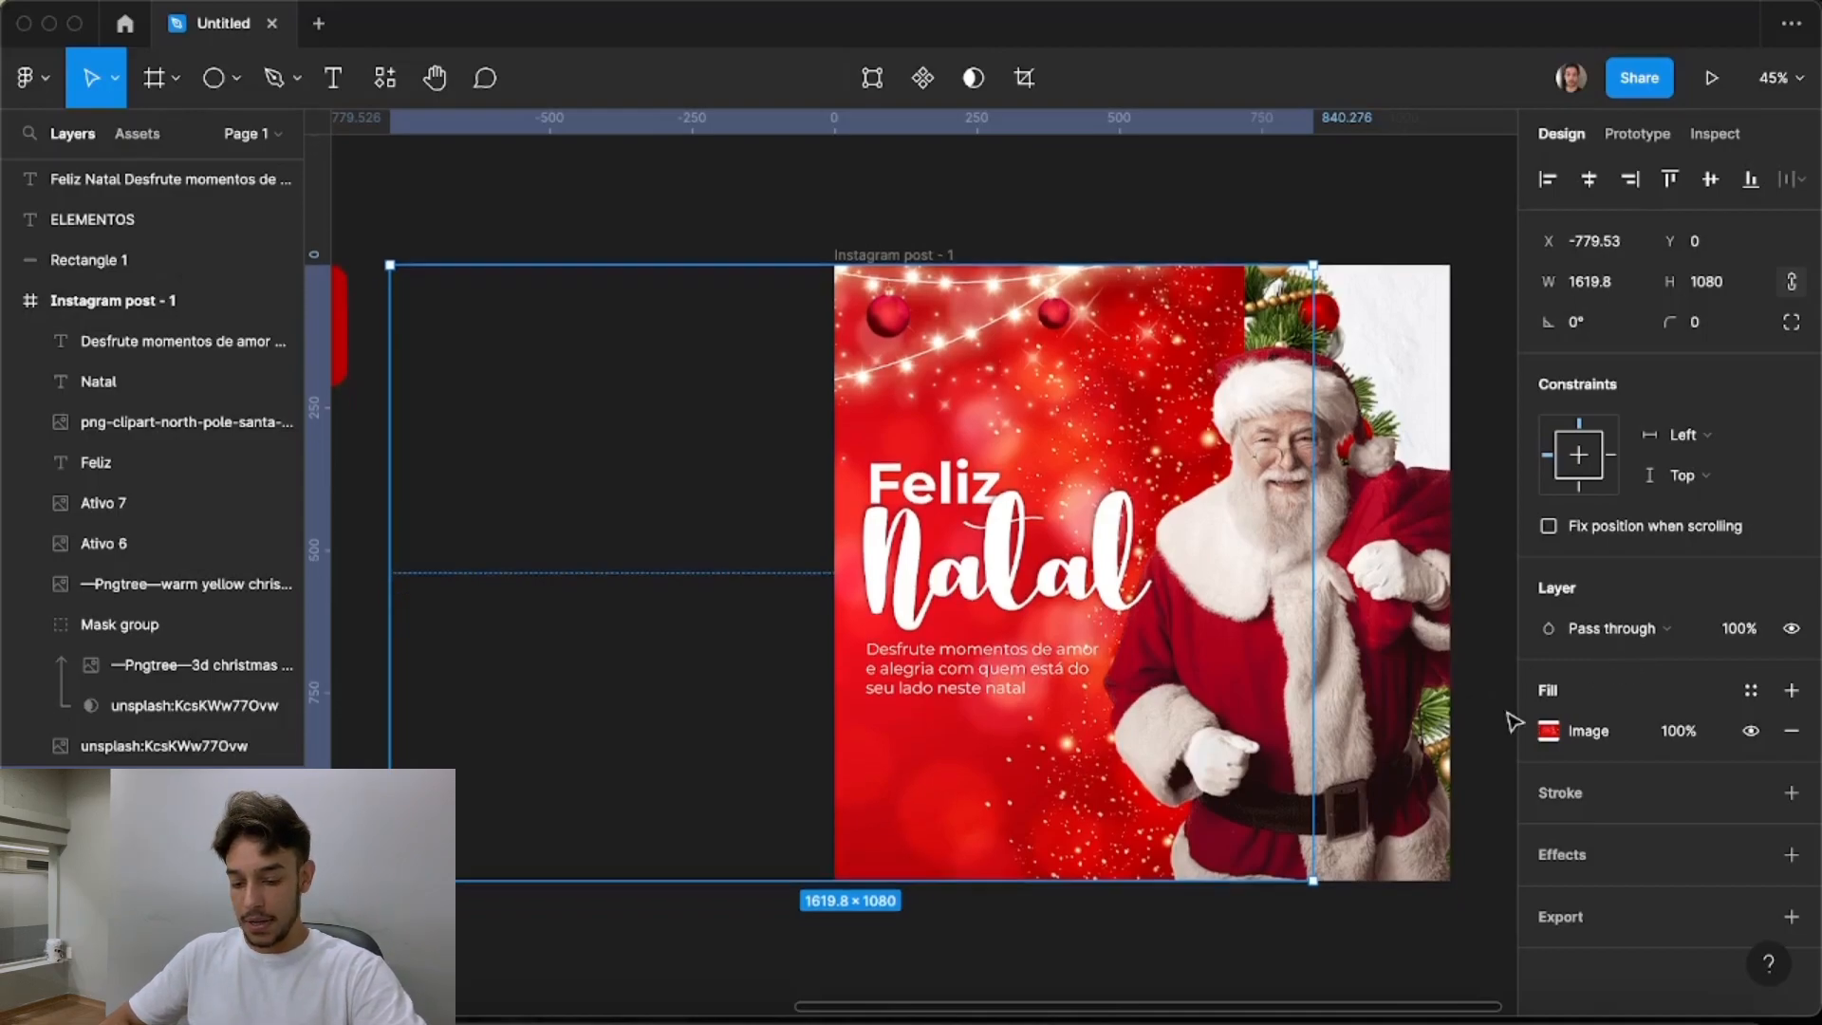
pyautogui.click(1792, 691)
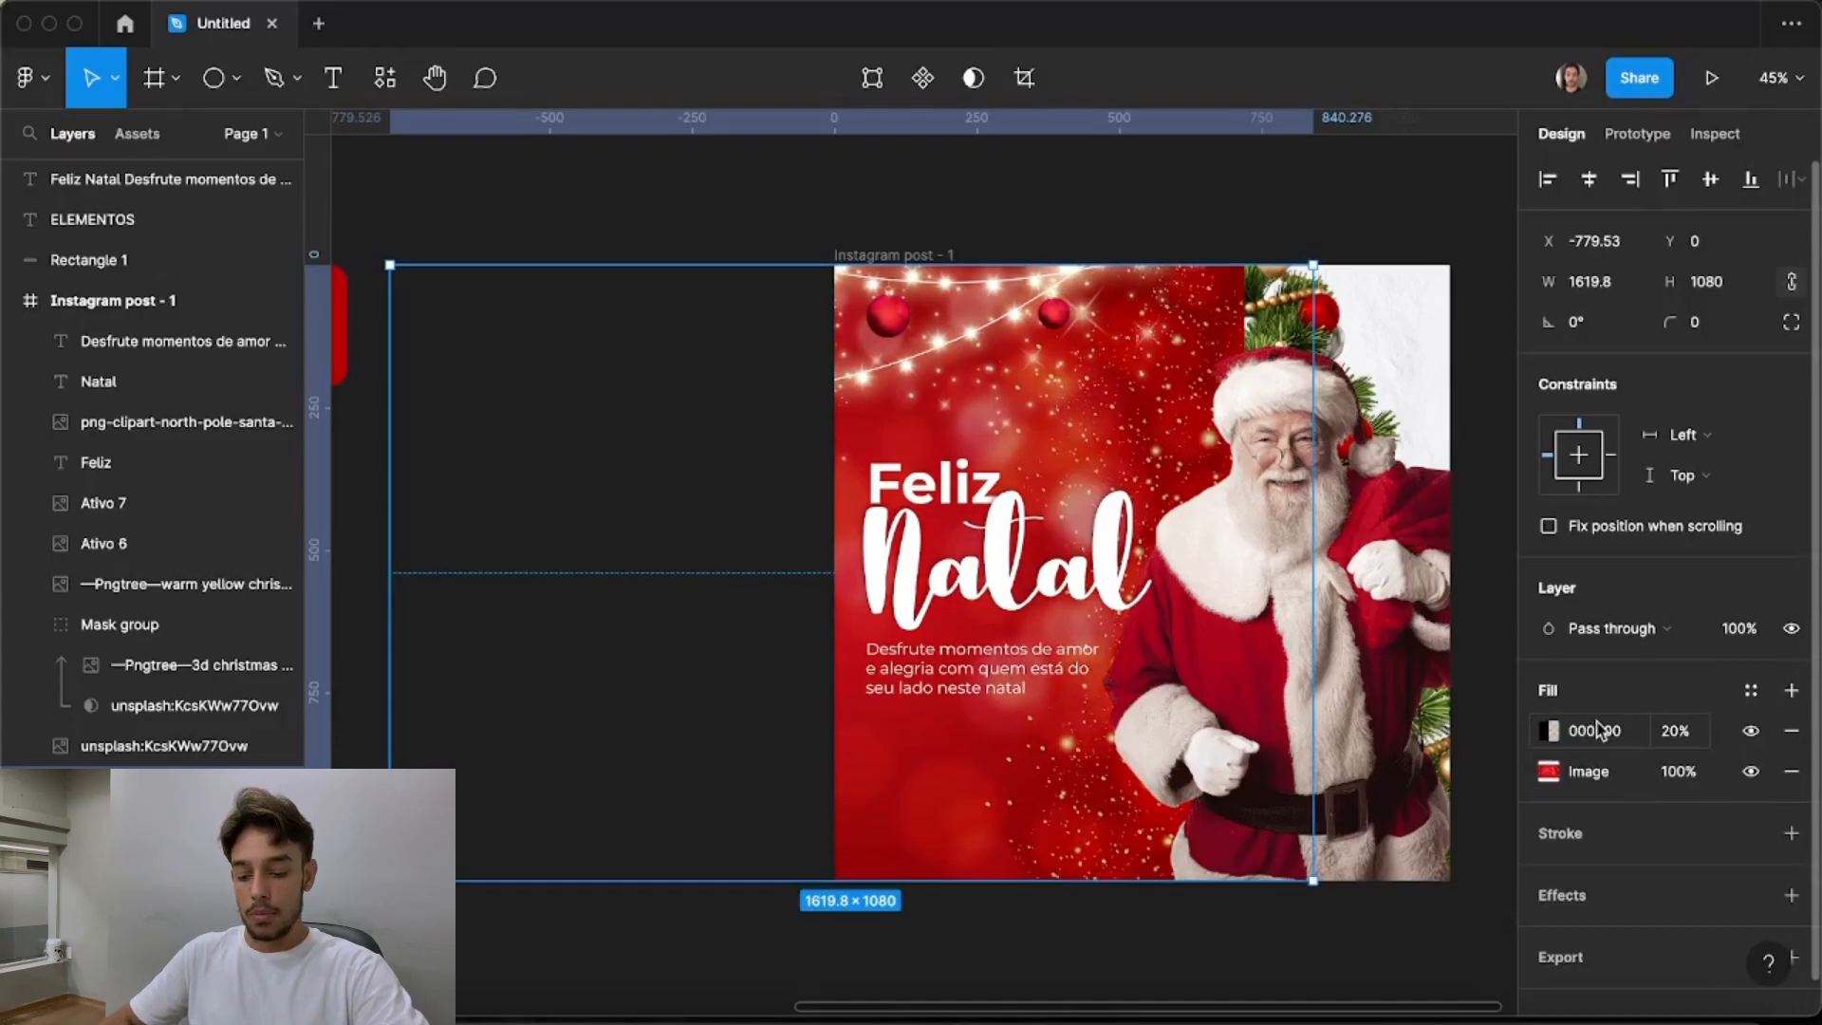
pyautogui.moveTo(1653, 734)
pyautogui.mouseDown()
pyautogui.moveTo(1726, 731)
pyautogui.moveTo(1655, 743)
pyautogui.mouseUp()
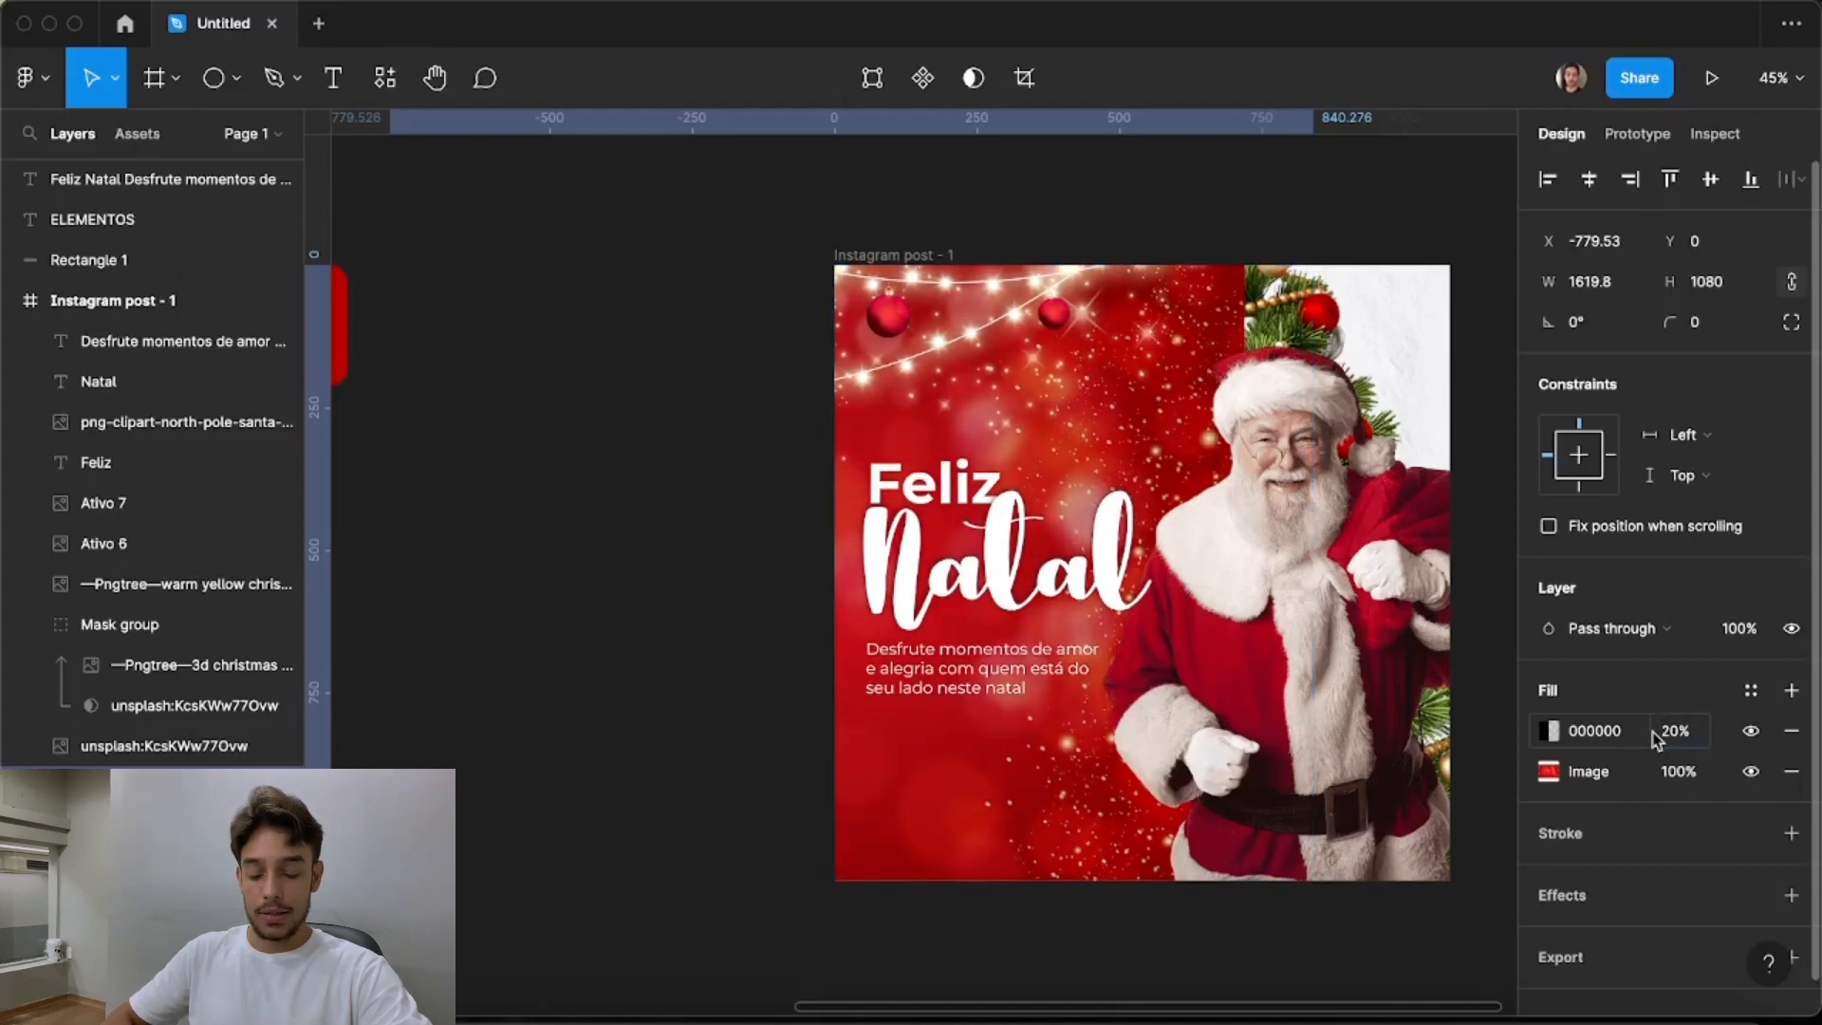
# Change the background's black overlay to a linear gradient and set its transparent end stop to 000000 at 100%
pyautogui.click(1551, 732)
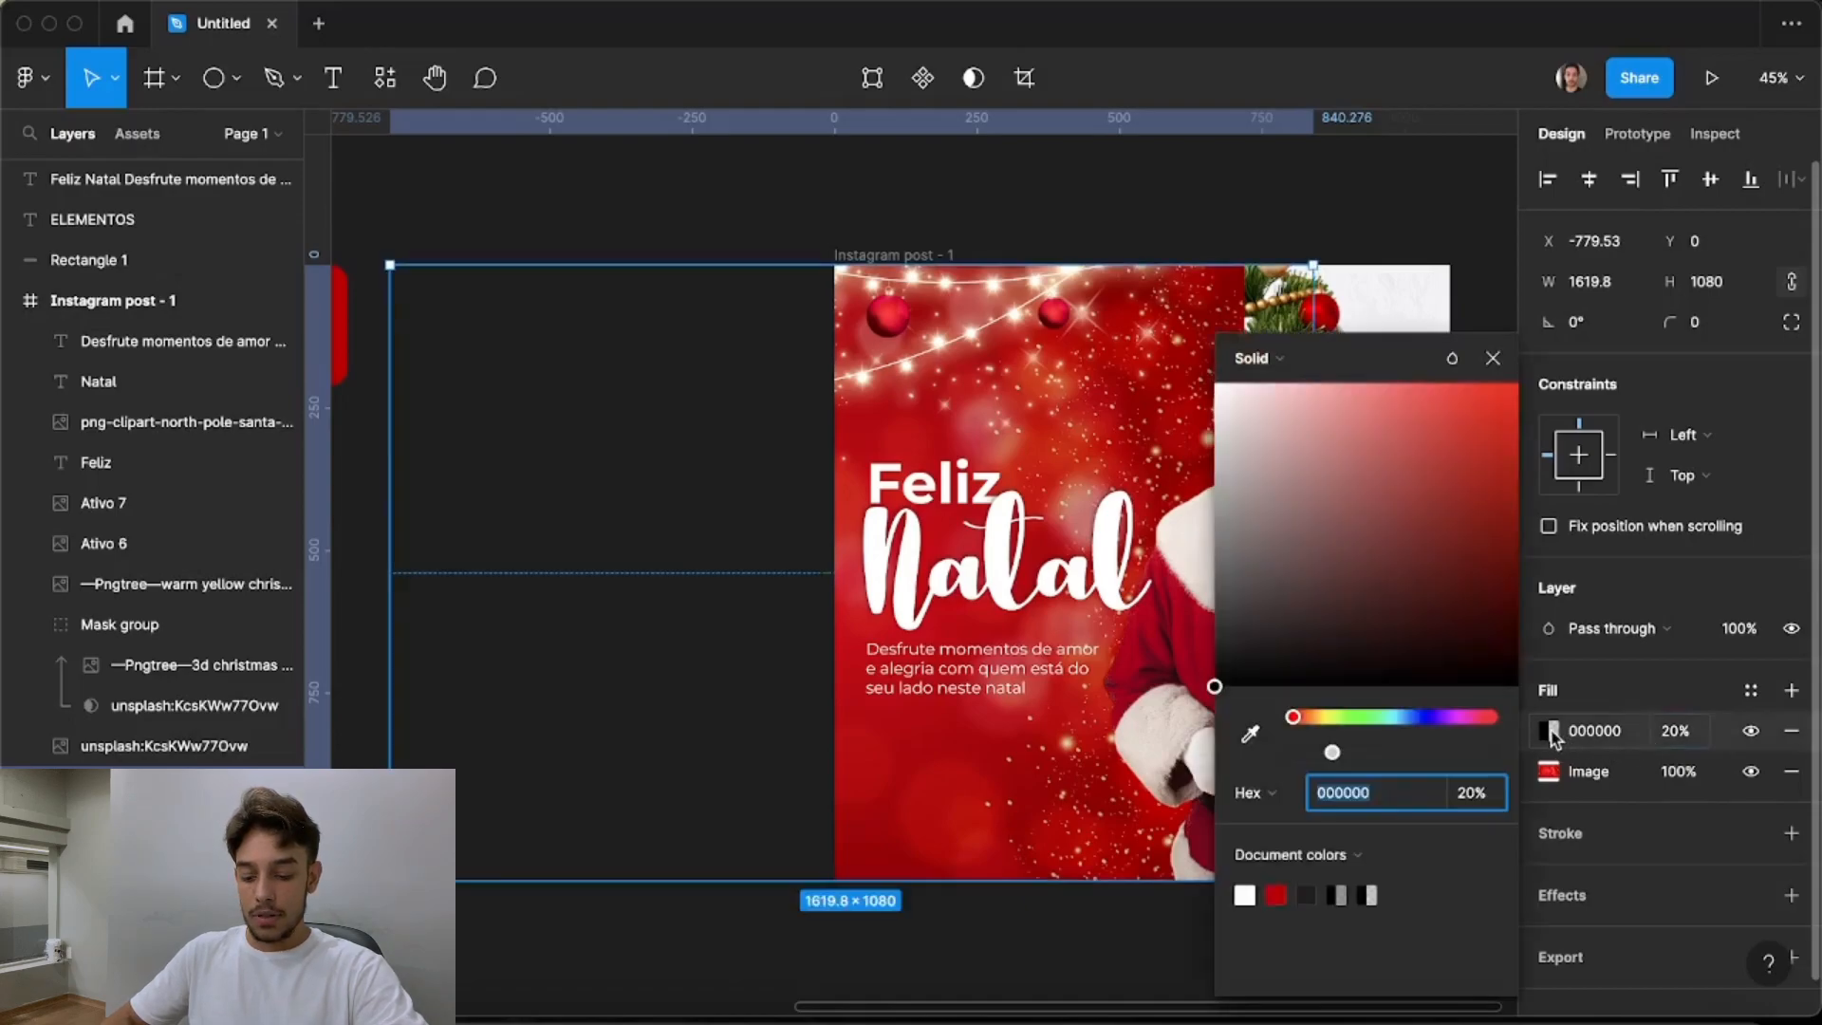
pyautogui.click(1272, 359)
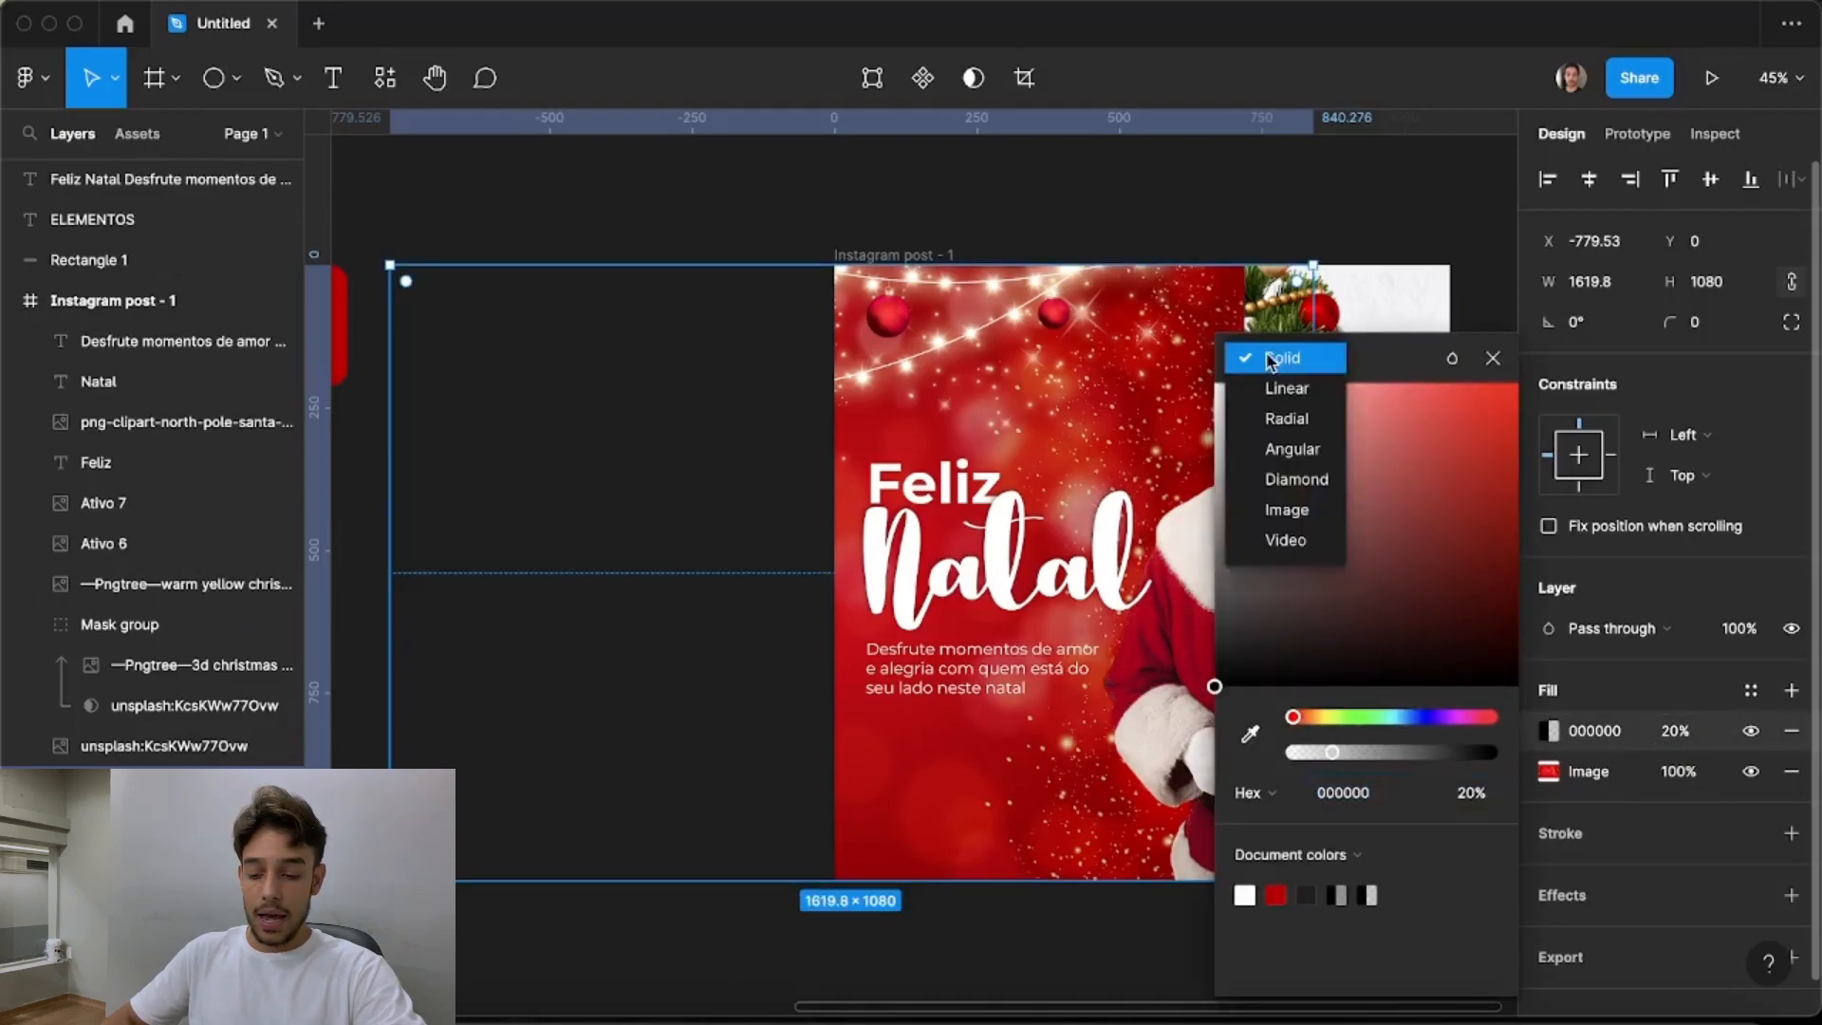
pyautogui.click(1297, 397)
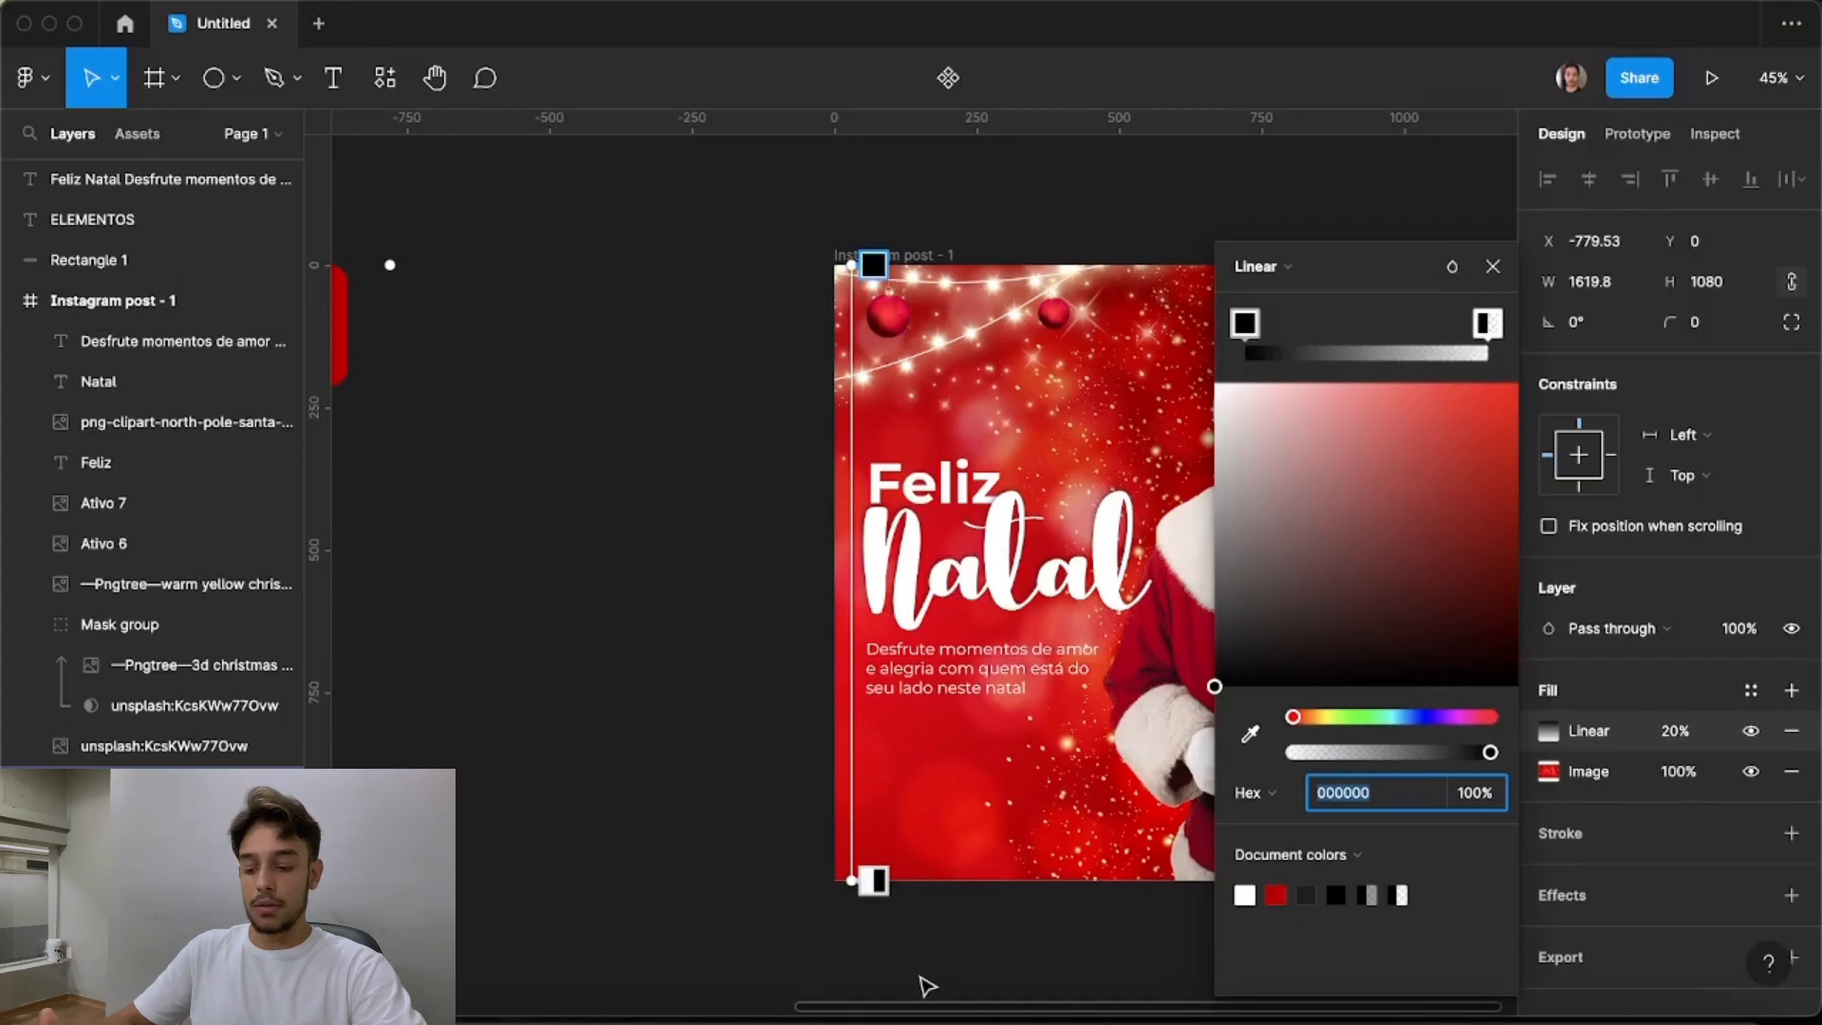
pyautogui.click(1488, 324)
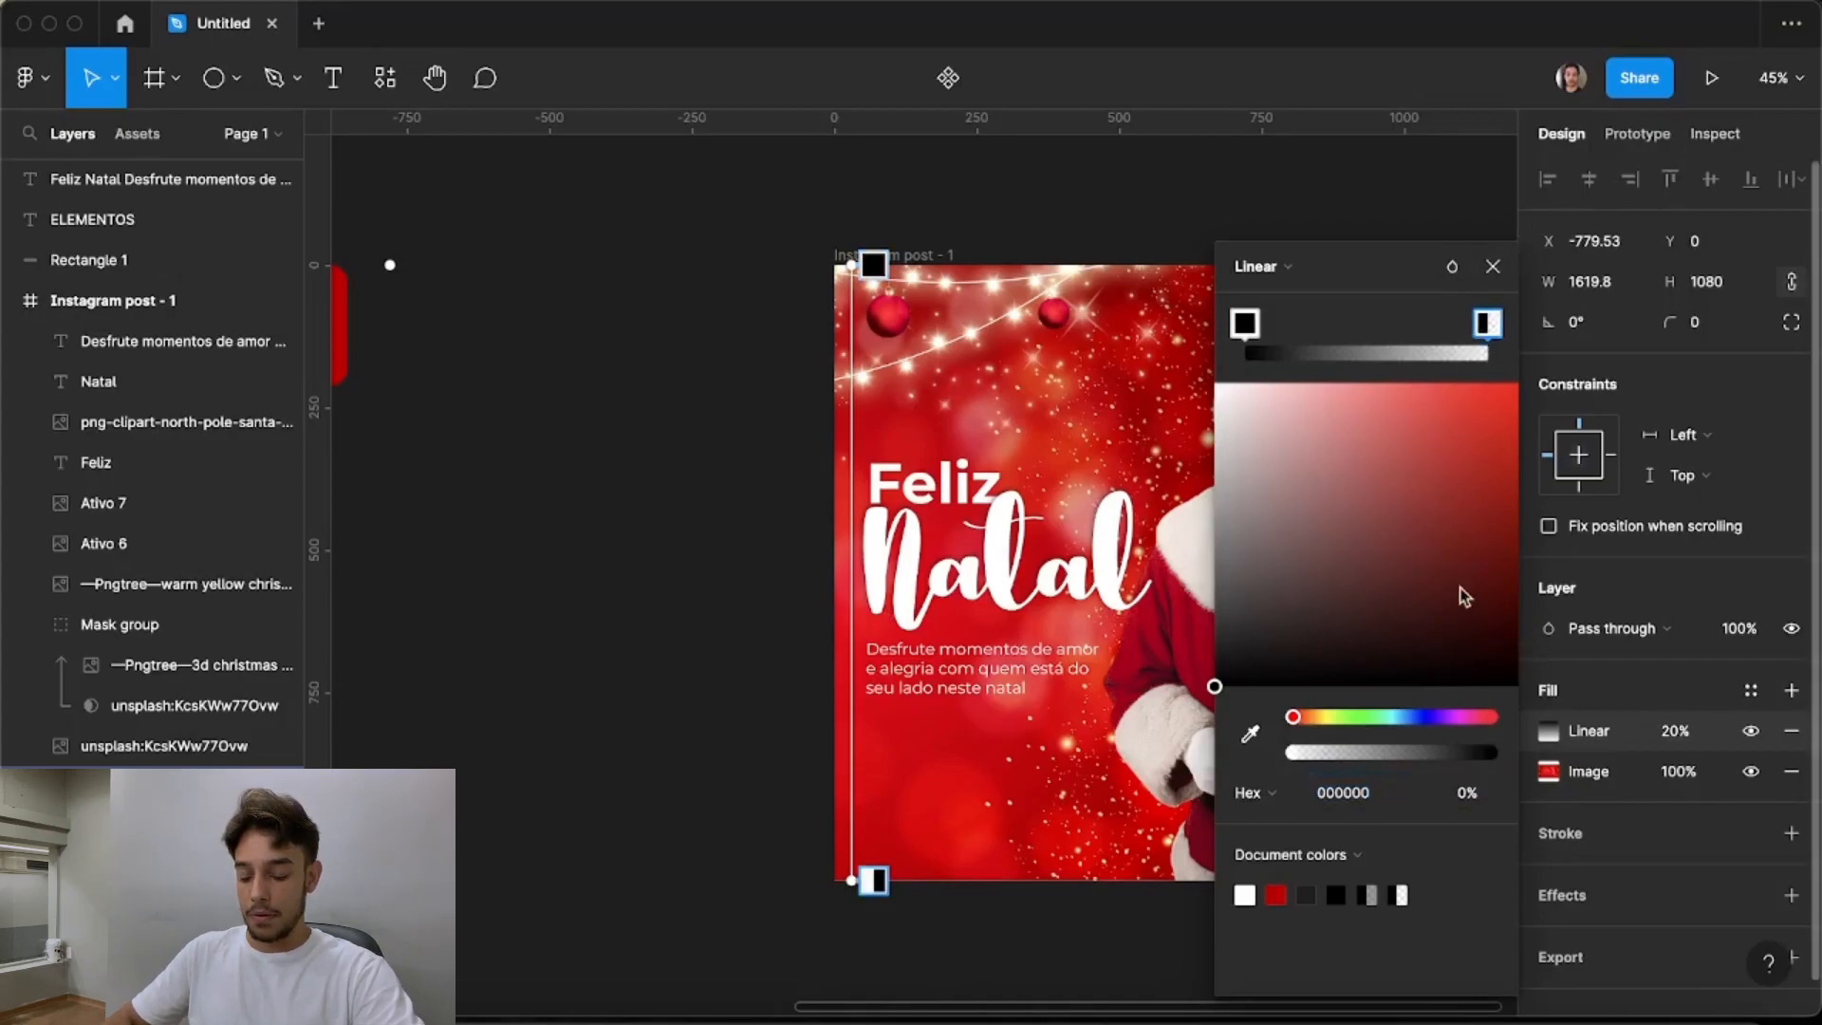
pyautogui.click(1337, 894)
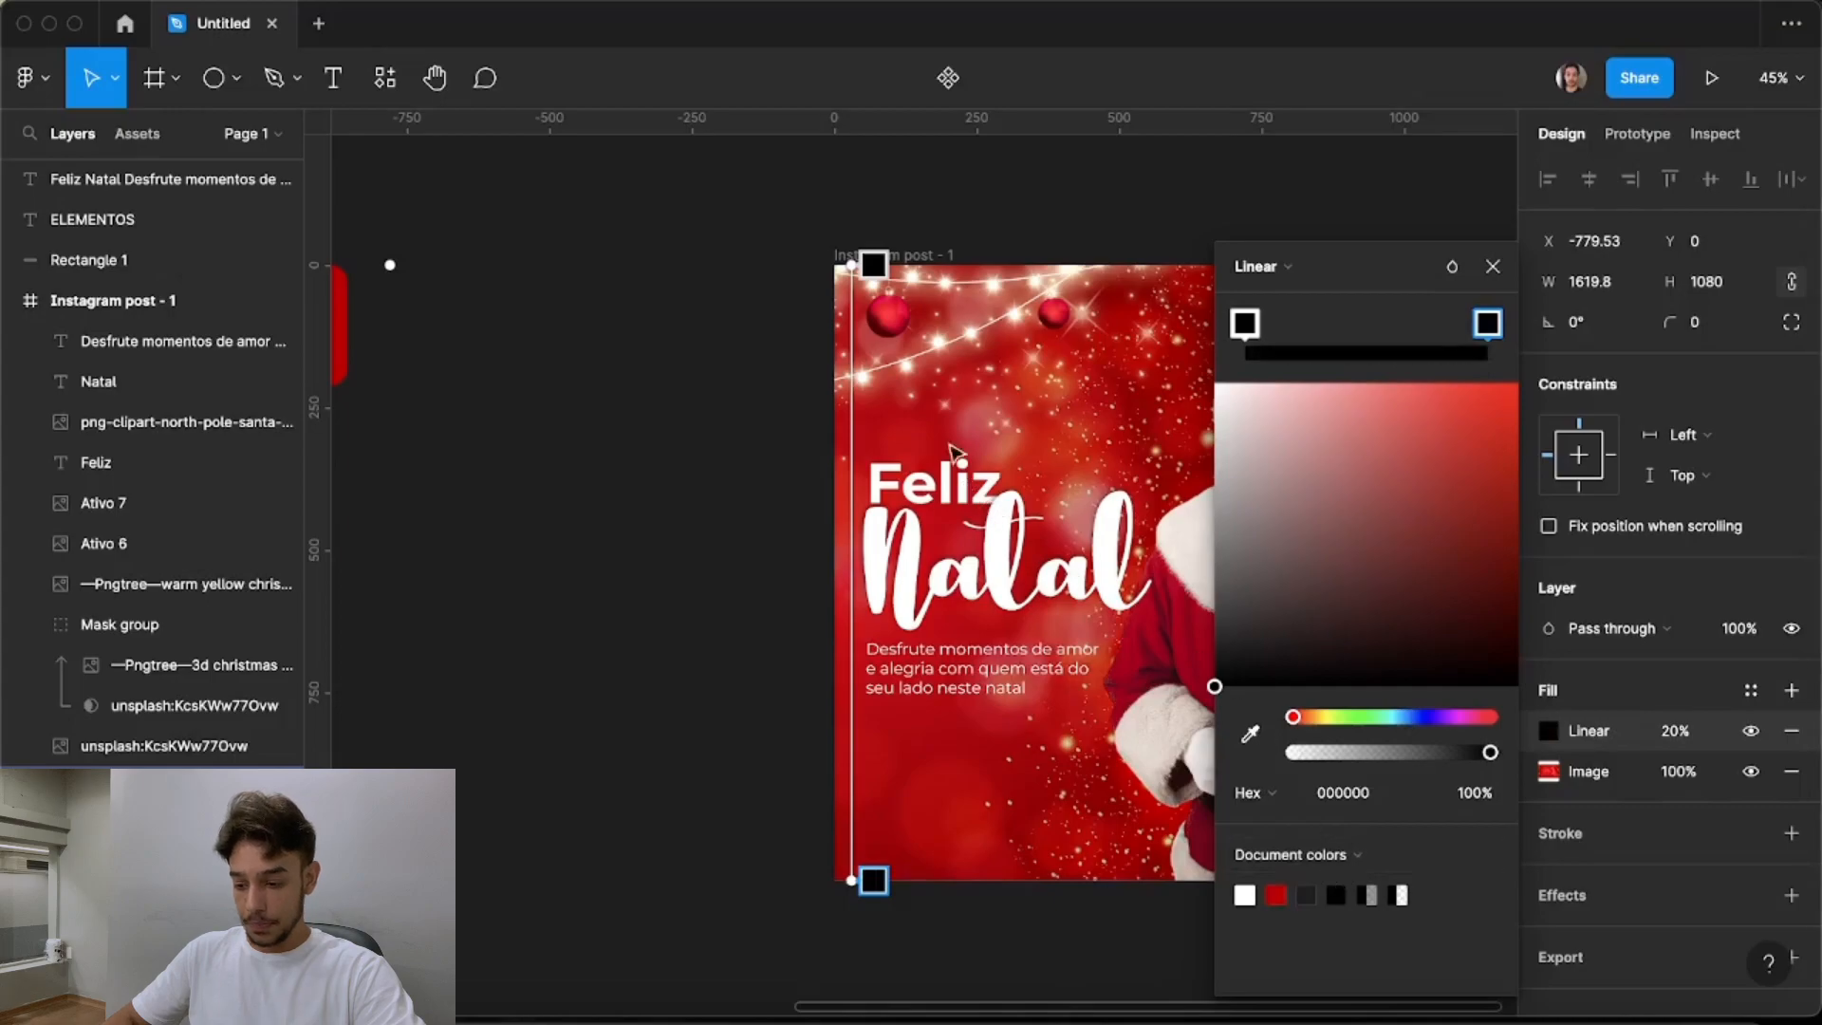
# Add a black middle stop about halfway along the overlay gradient, leaving both end stops in place
pyautogui.click(871, 264)
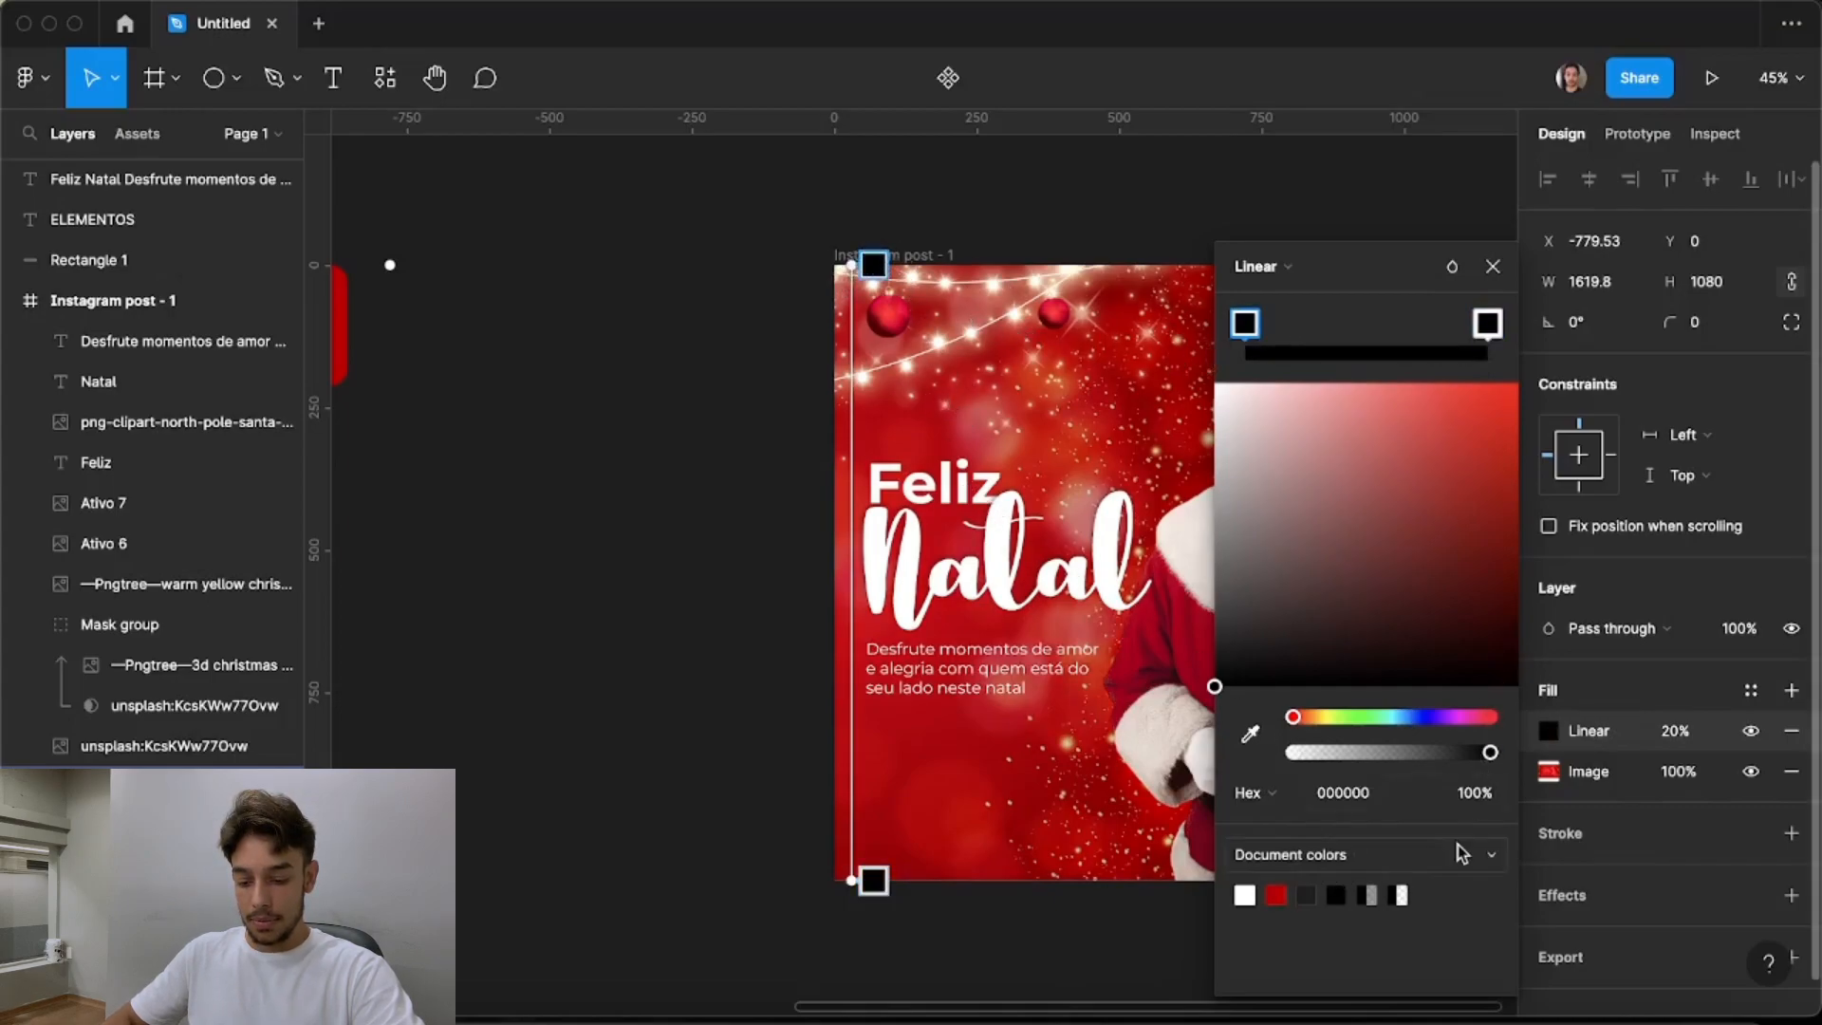
pyautogui.click(873, 881)
pyautogui.moveTo(1488, 324); pyautogui.dragTo(1375, 340)
pyautogui.press('super+z')
pyautogui.click(1360, 328)
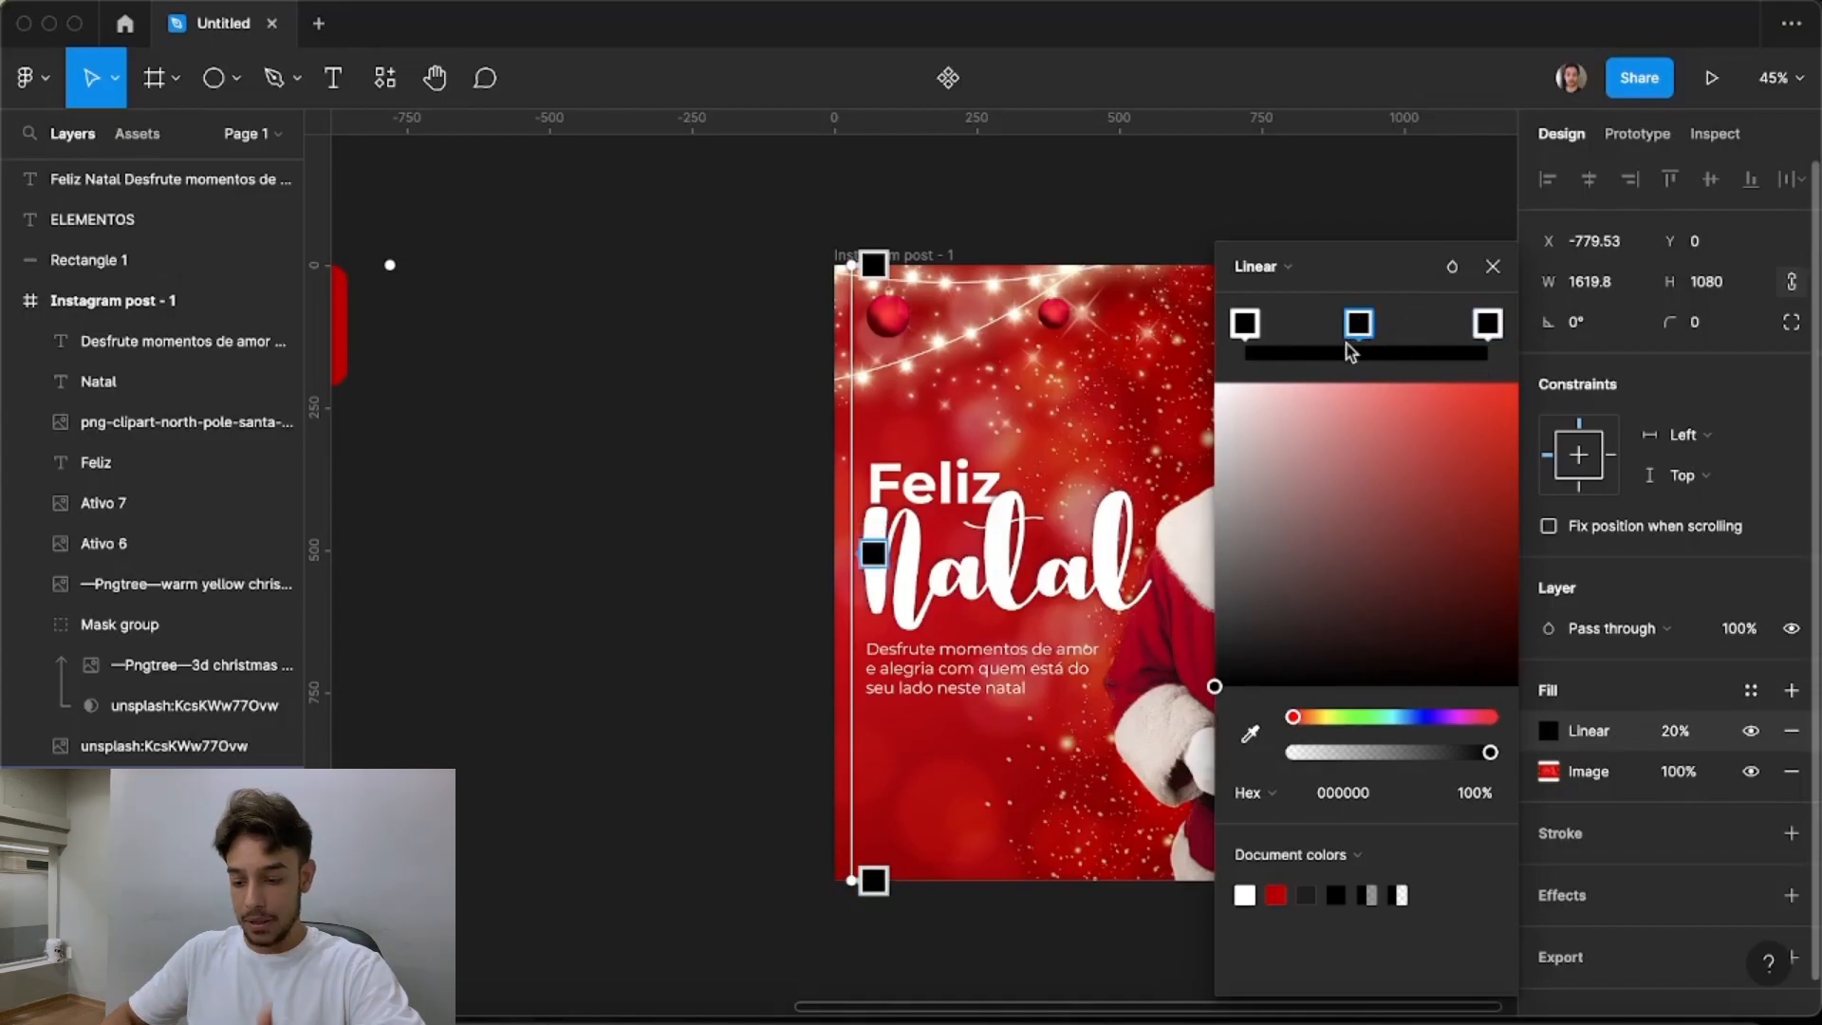
# Place the overlay gradient's middle stop at the halfway point and set its opacity to 0%
pyautogui.moveTo(874, 554); pyautogui.dragTo(874, 563)
pyautogui.click(1462, 796)
pyautogui.write('0')
pyautogui.press('Return')
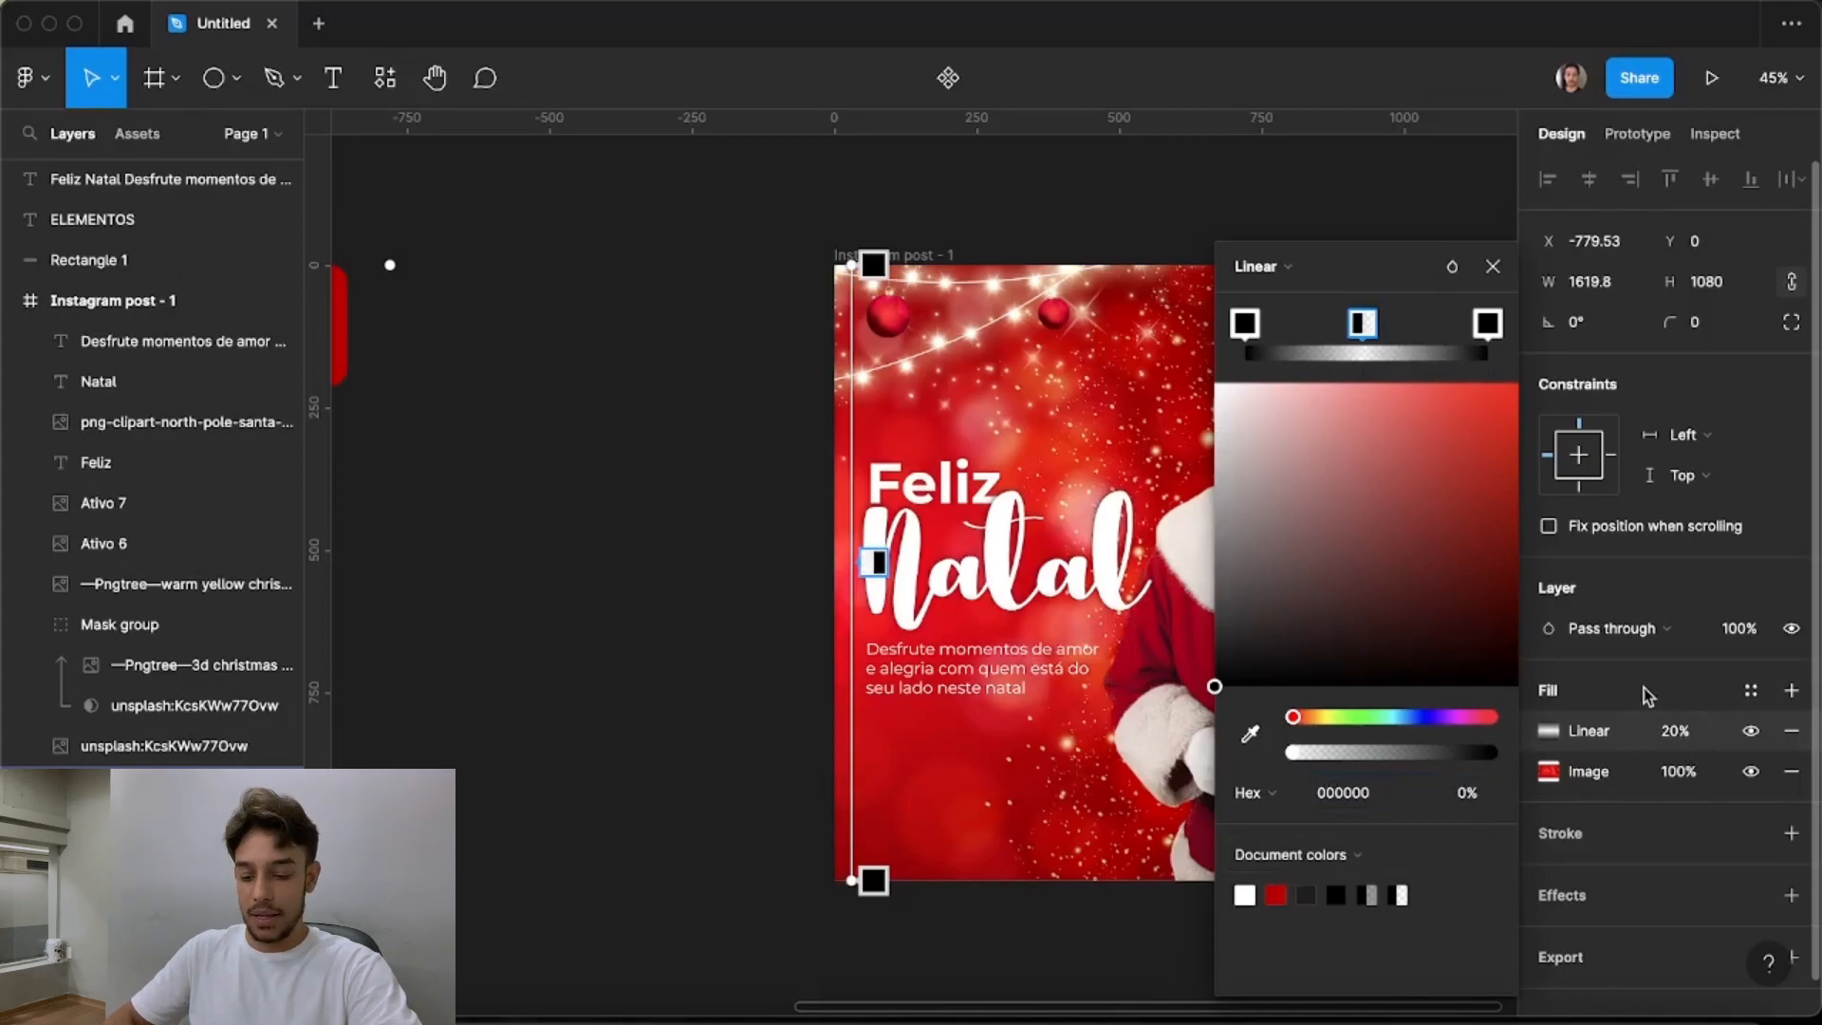
pyautogui.press('Escape')
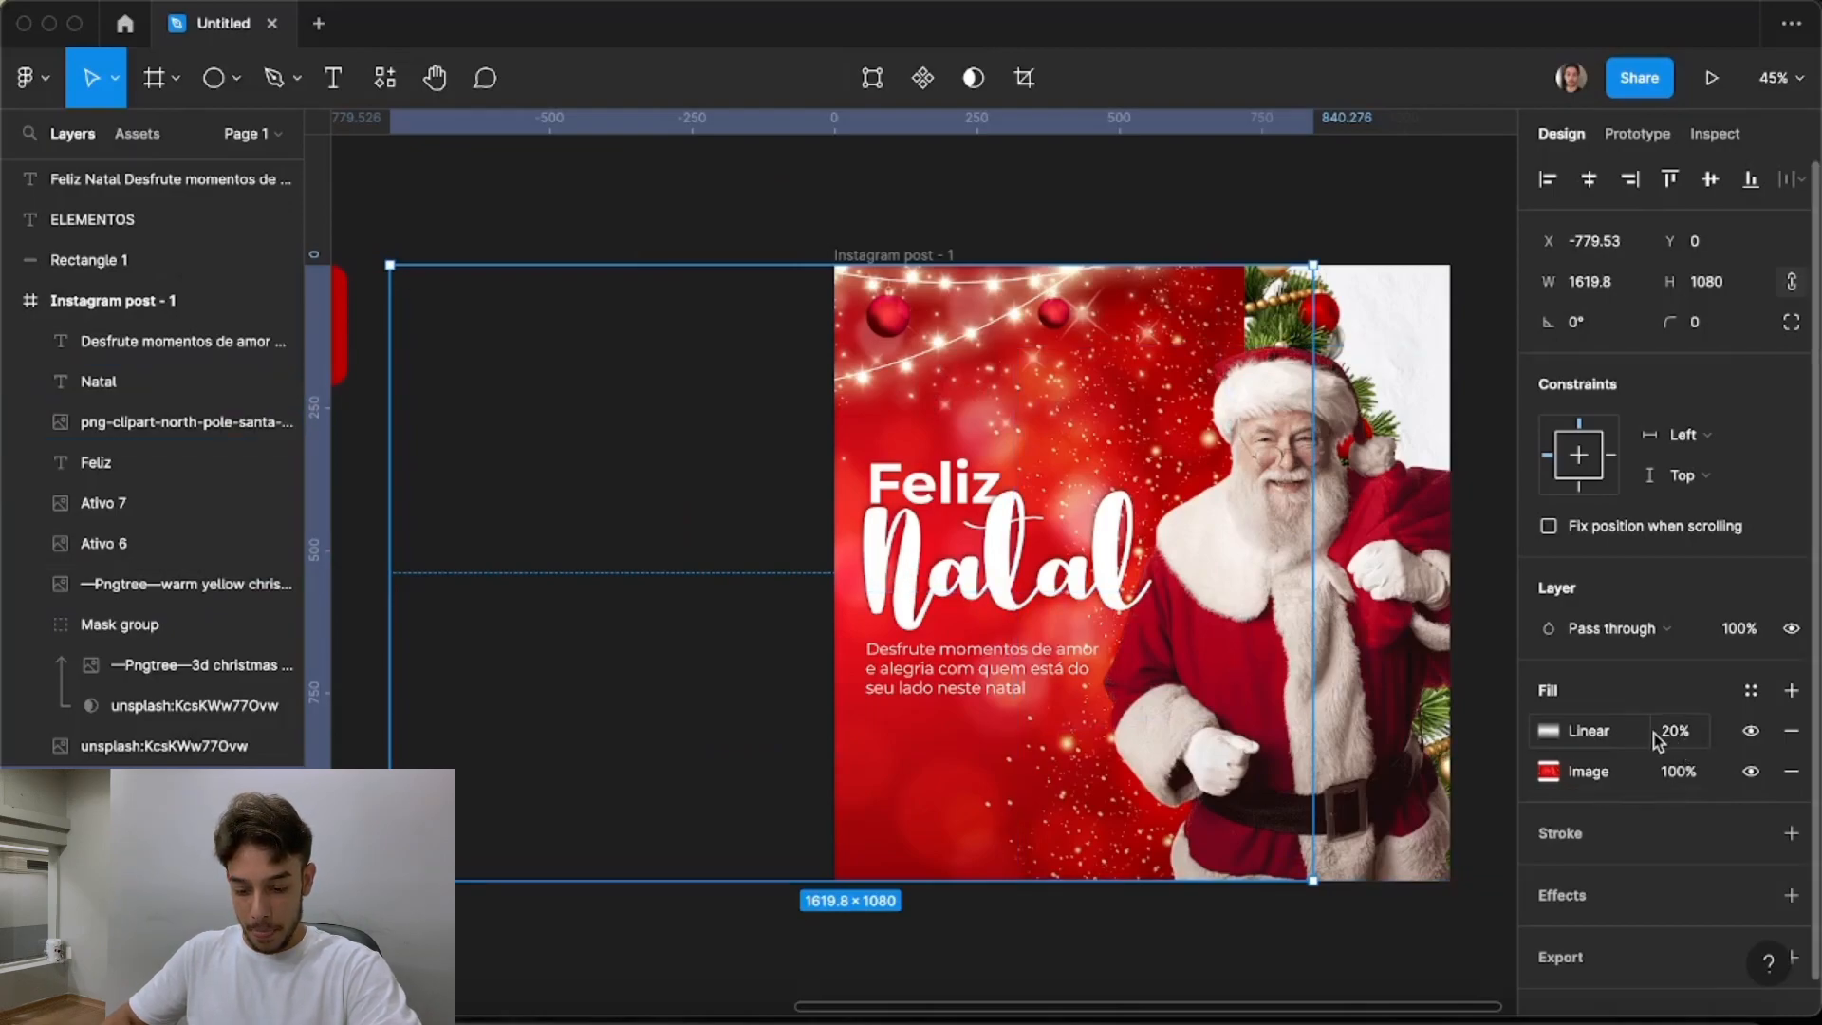
# Raise the background's gradient overlay fill opacity to 75%
pyautogui.moveTo(1652, 731); pyautogui.dragTo(10, 726)
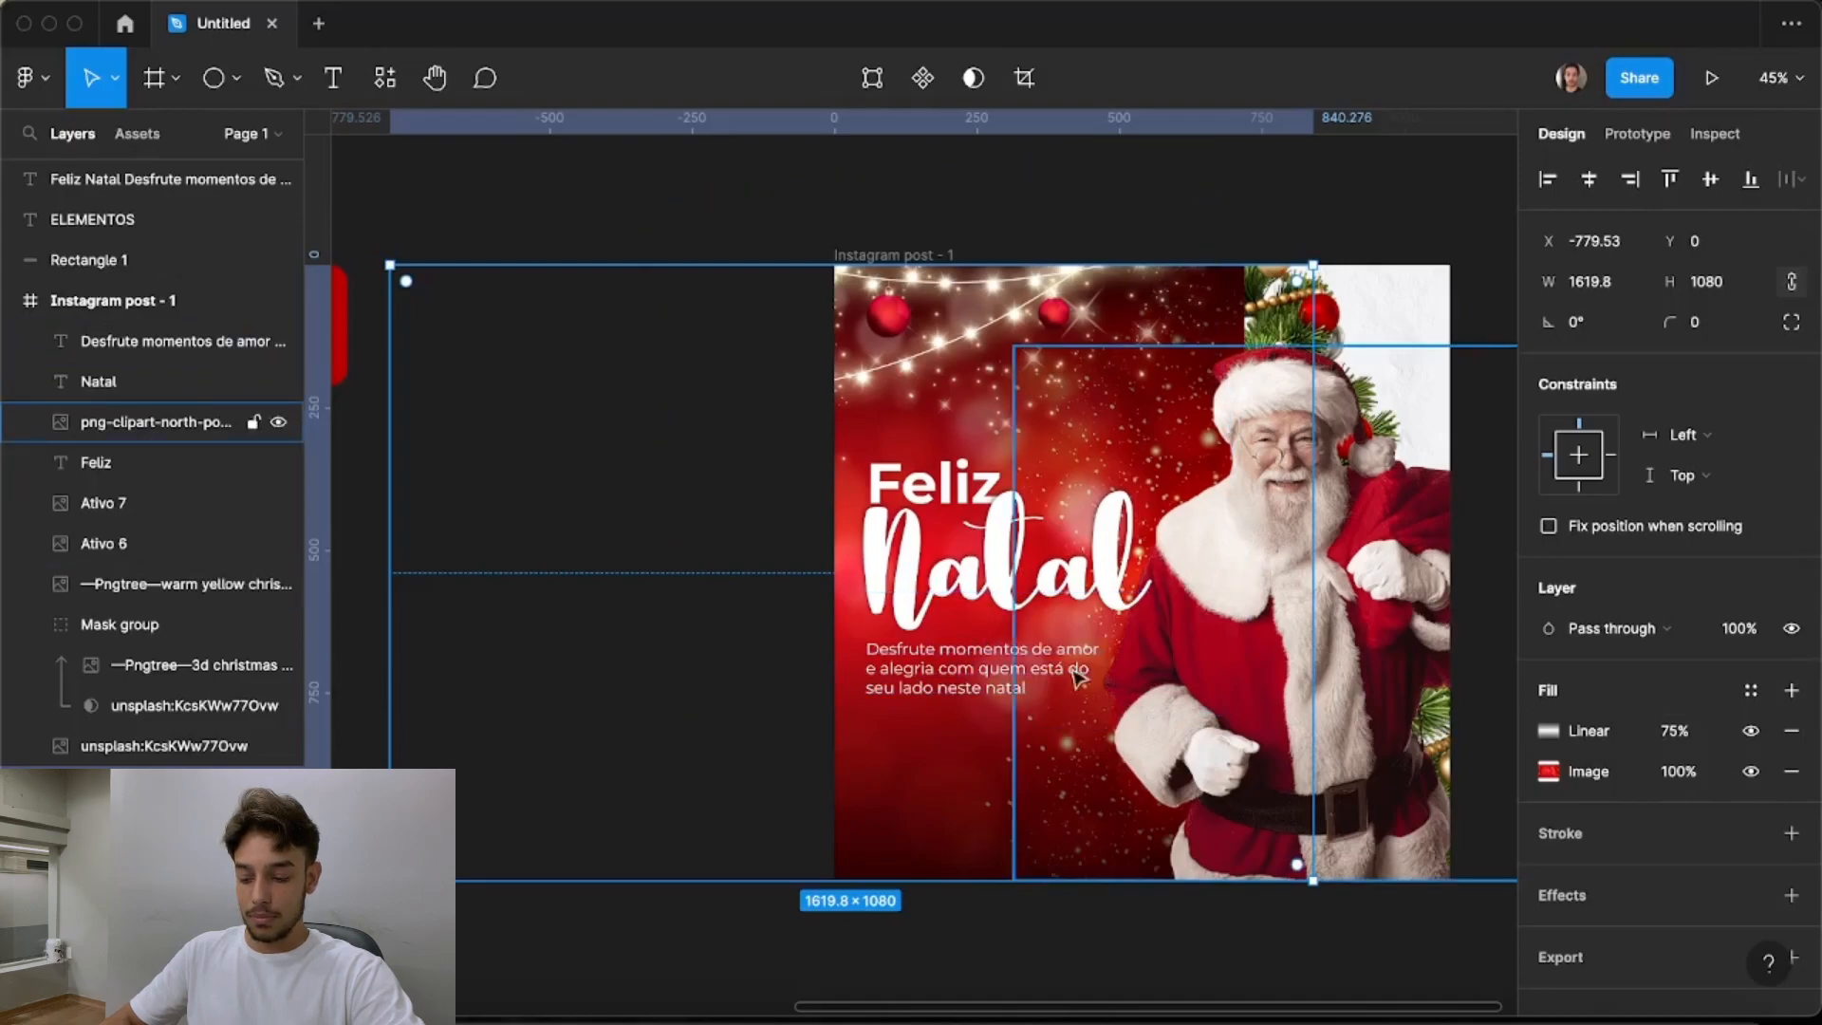
pyautogui.scroll(3, 959, 574)
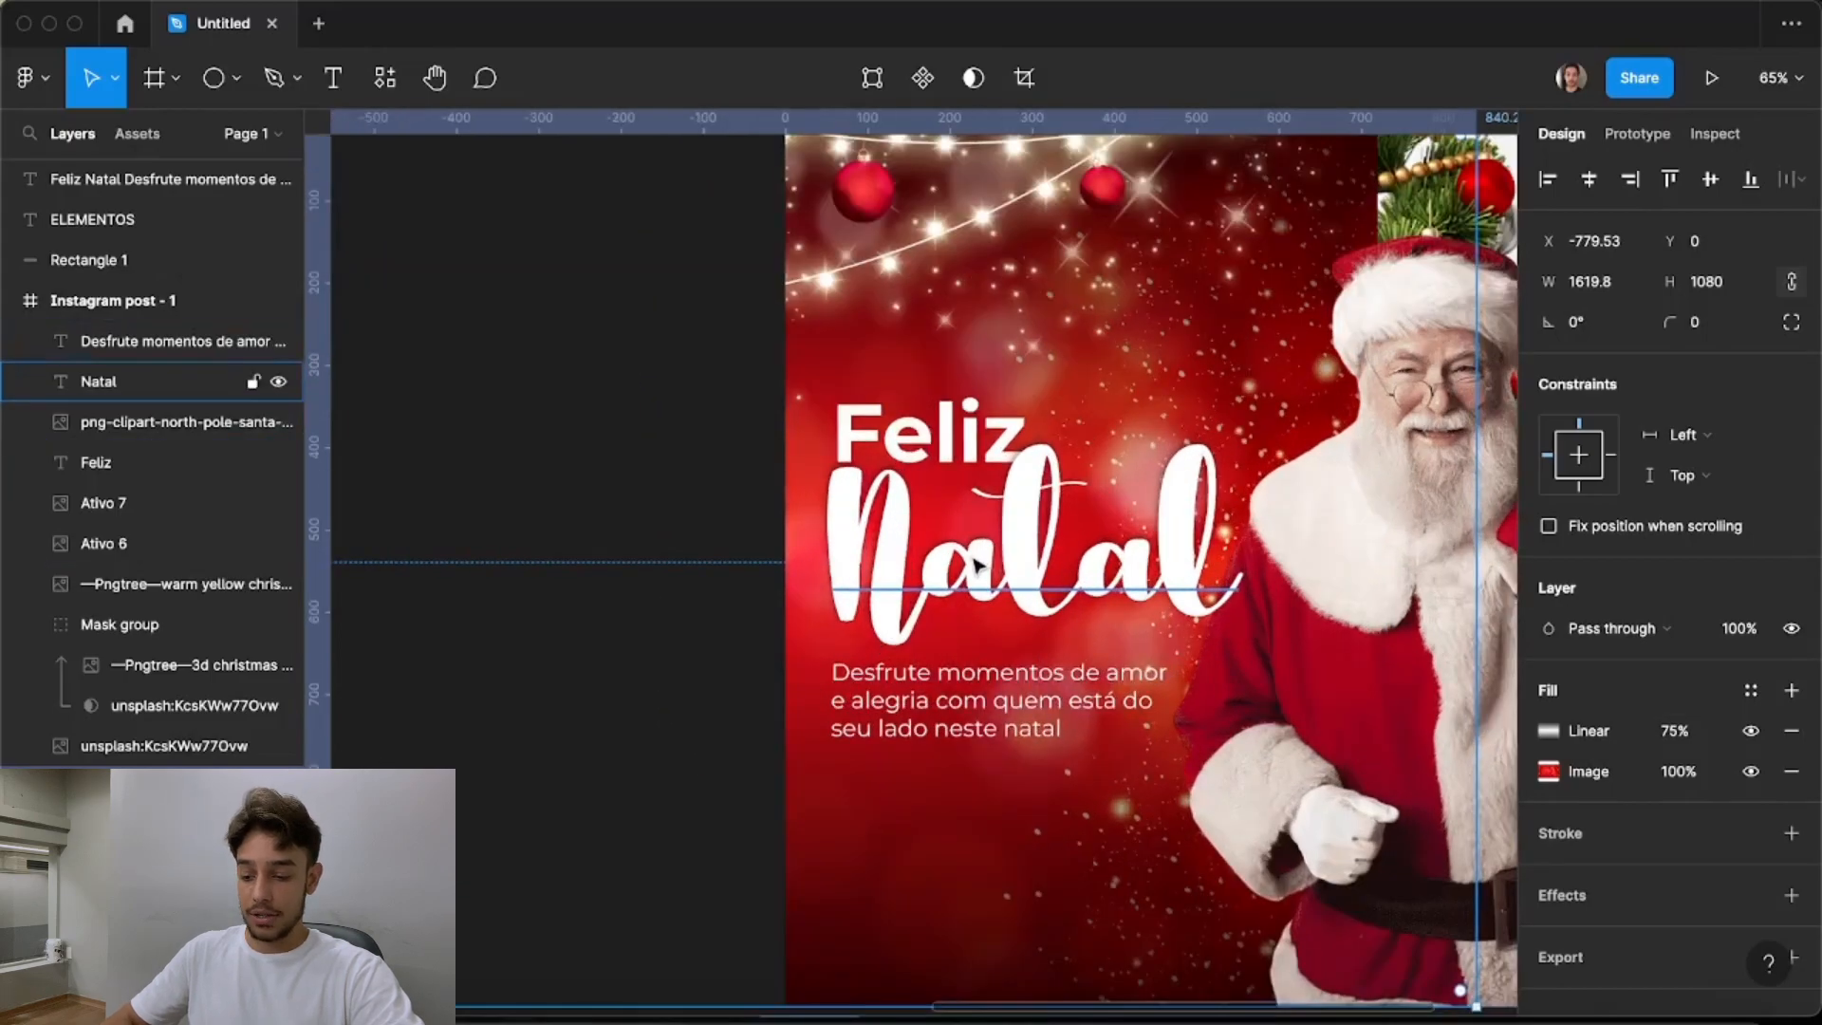
pyautogui.scroll(-2, 975, 564)
# Remove the transparent middle stop from the background's overlay gradient
pyautogui.click(1569, 737)
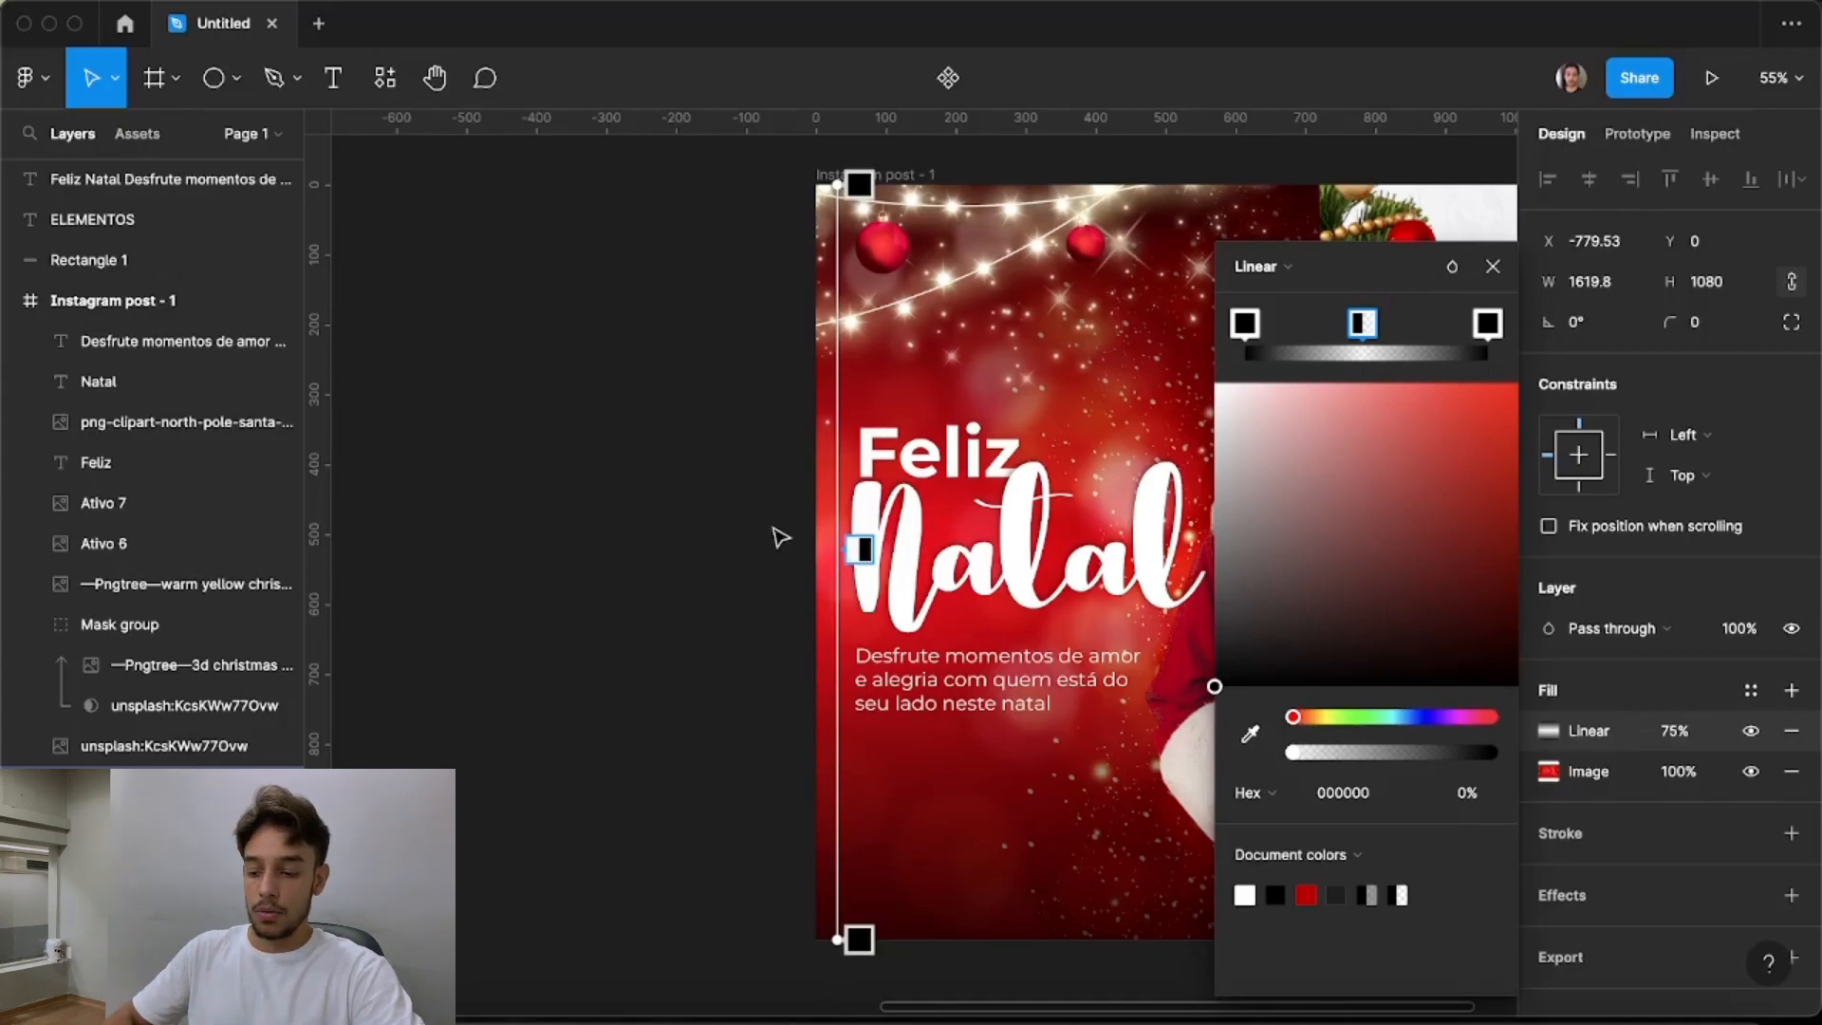
pyautogui.click(739, 521)
pyautogui.scroll(-5, 878, 567)
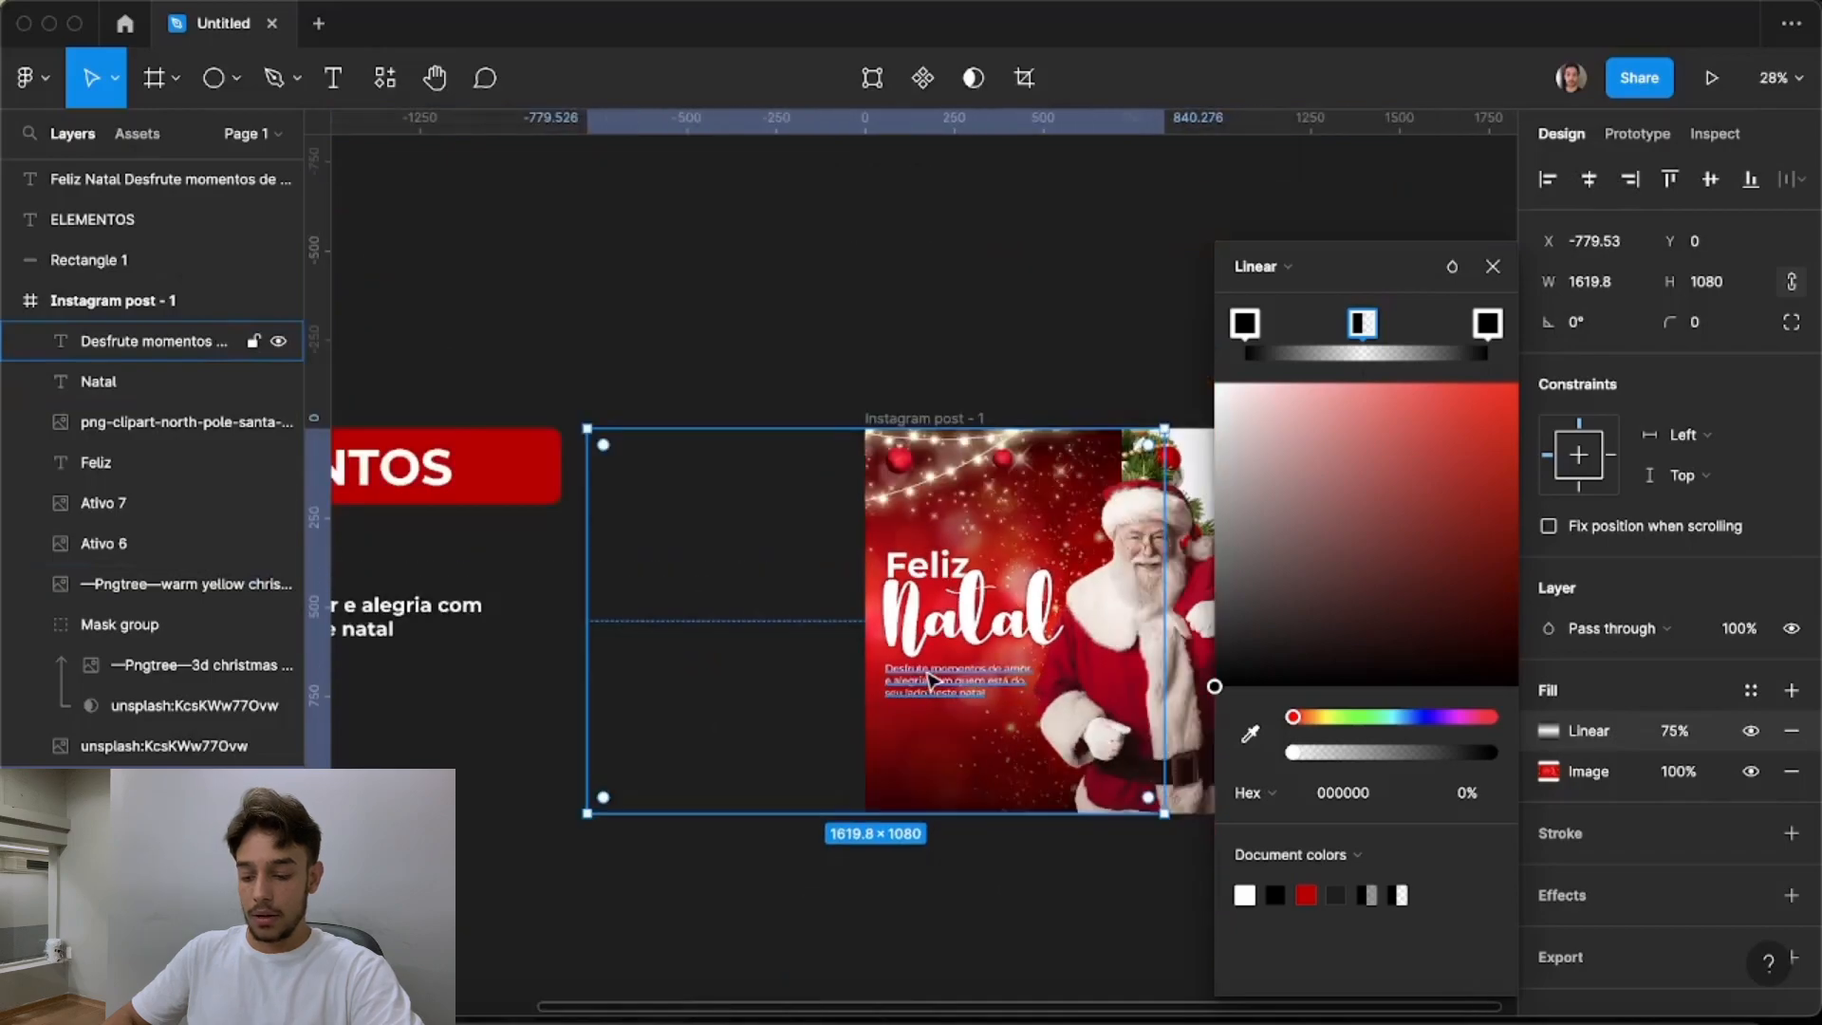
pyautogui.scroll(3, 1001, 644)
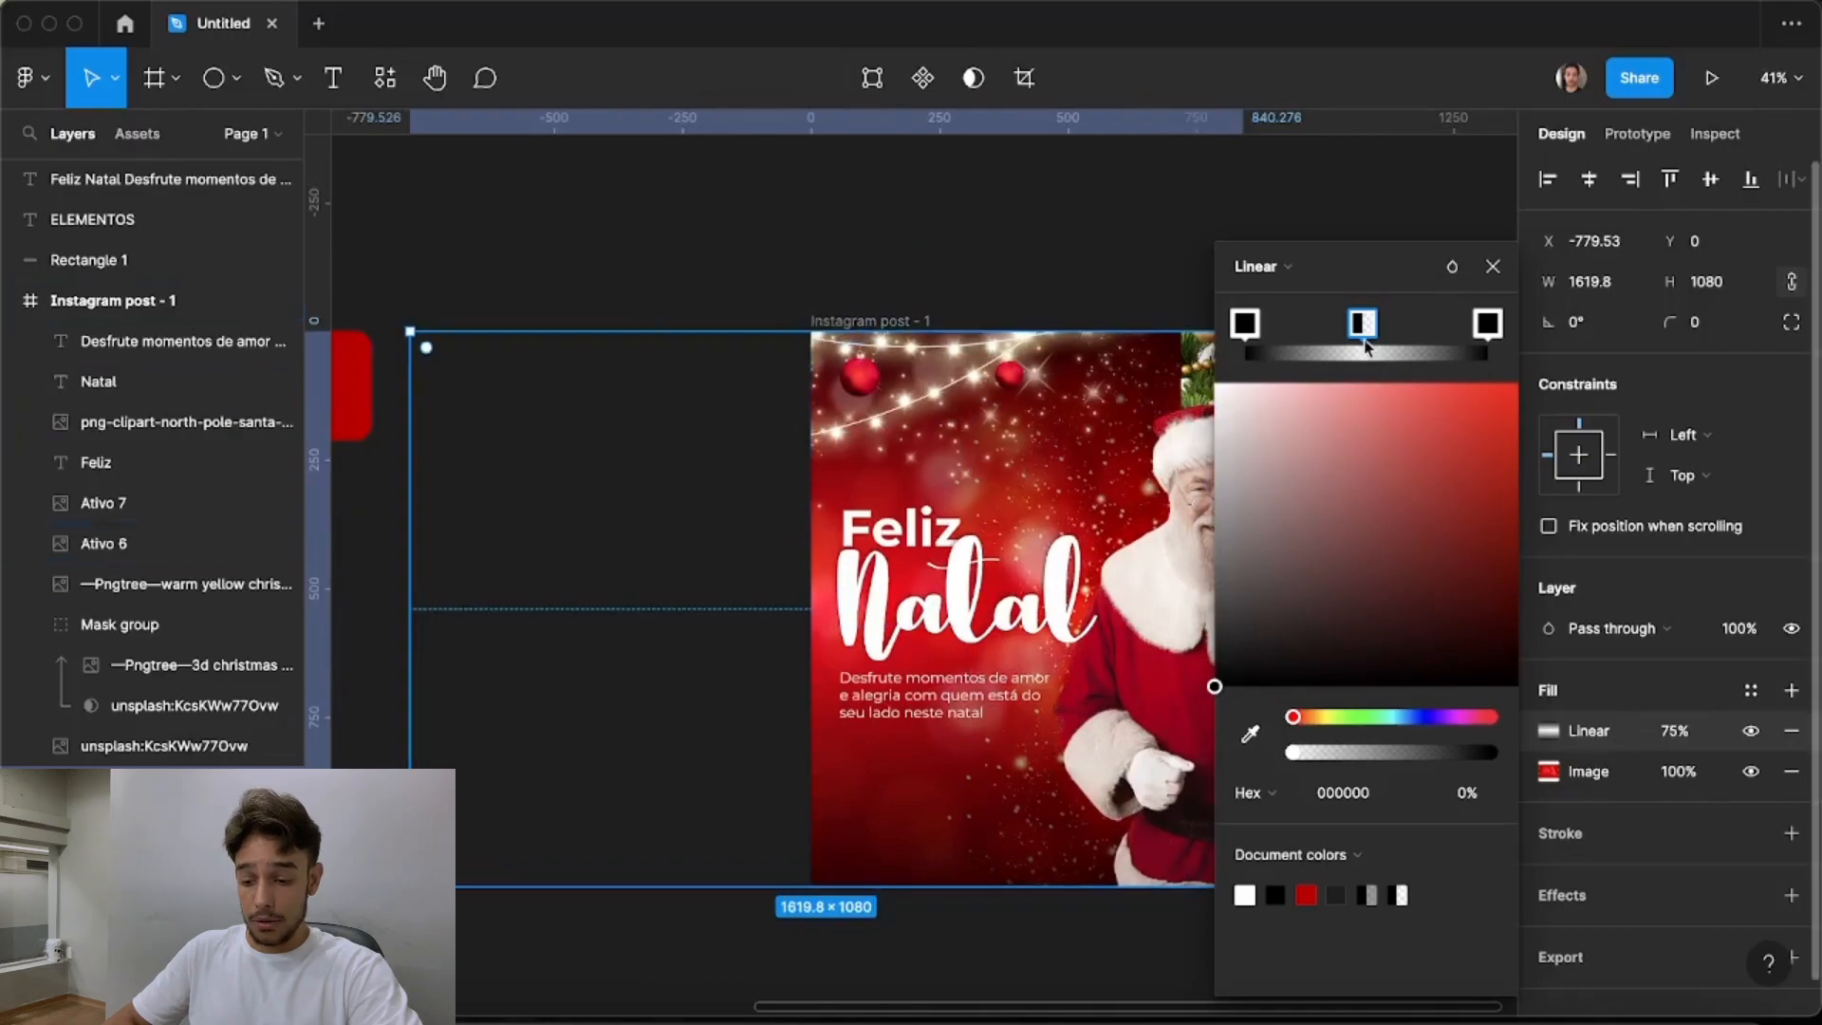
pyautogui.press('BackSpace')
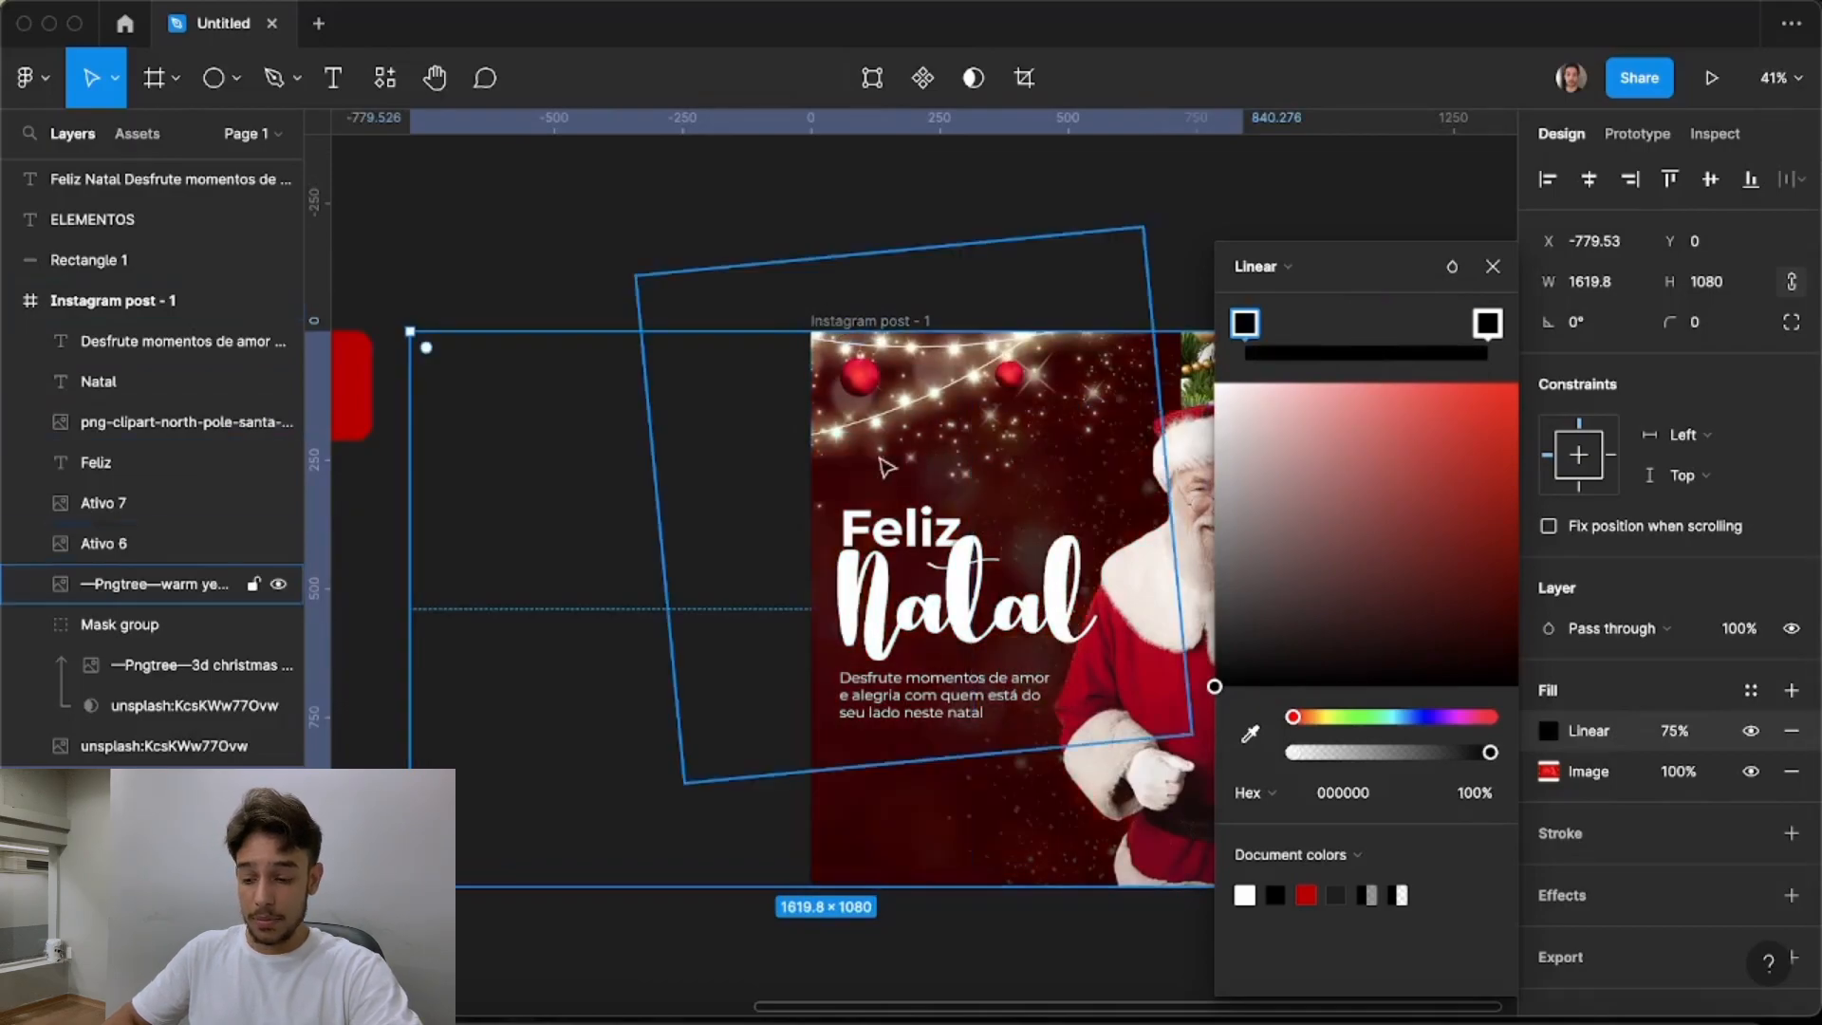
pyautogui.scroll(-2, 871, 479)
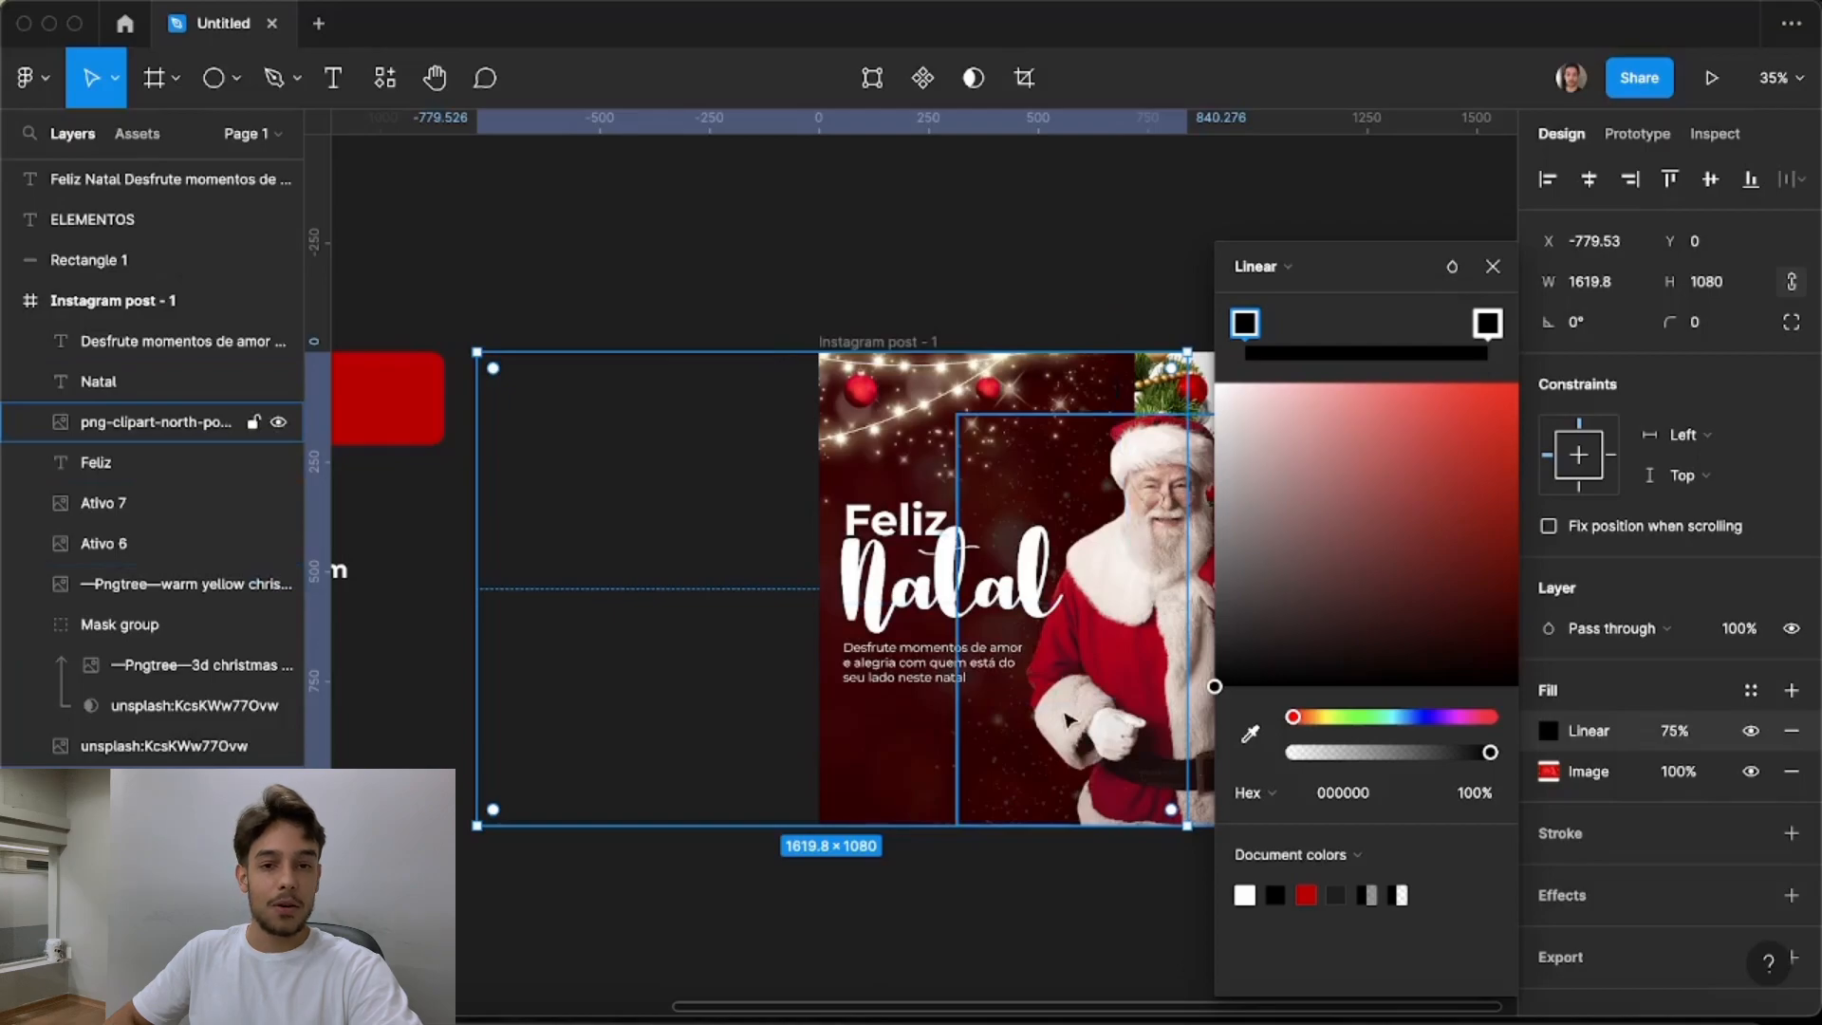
# Add a middle stop of 000000 at 0% opacity halfway along the overlay gradient
pyautogui.click(1360, 324)
pyautogui.click(1475, 794)
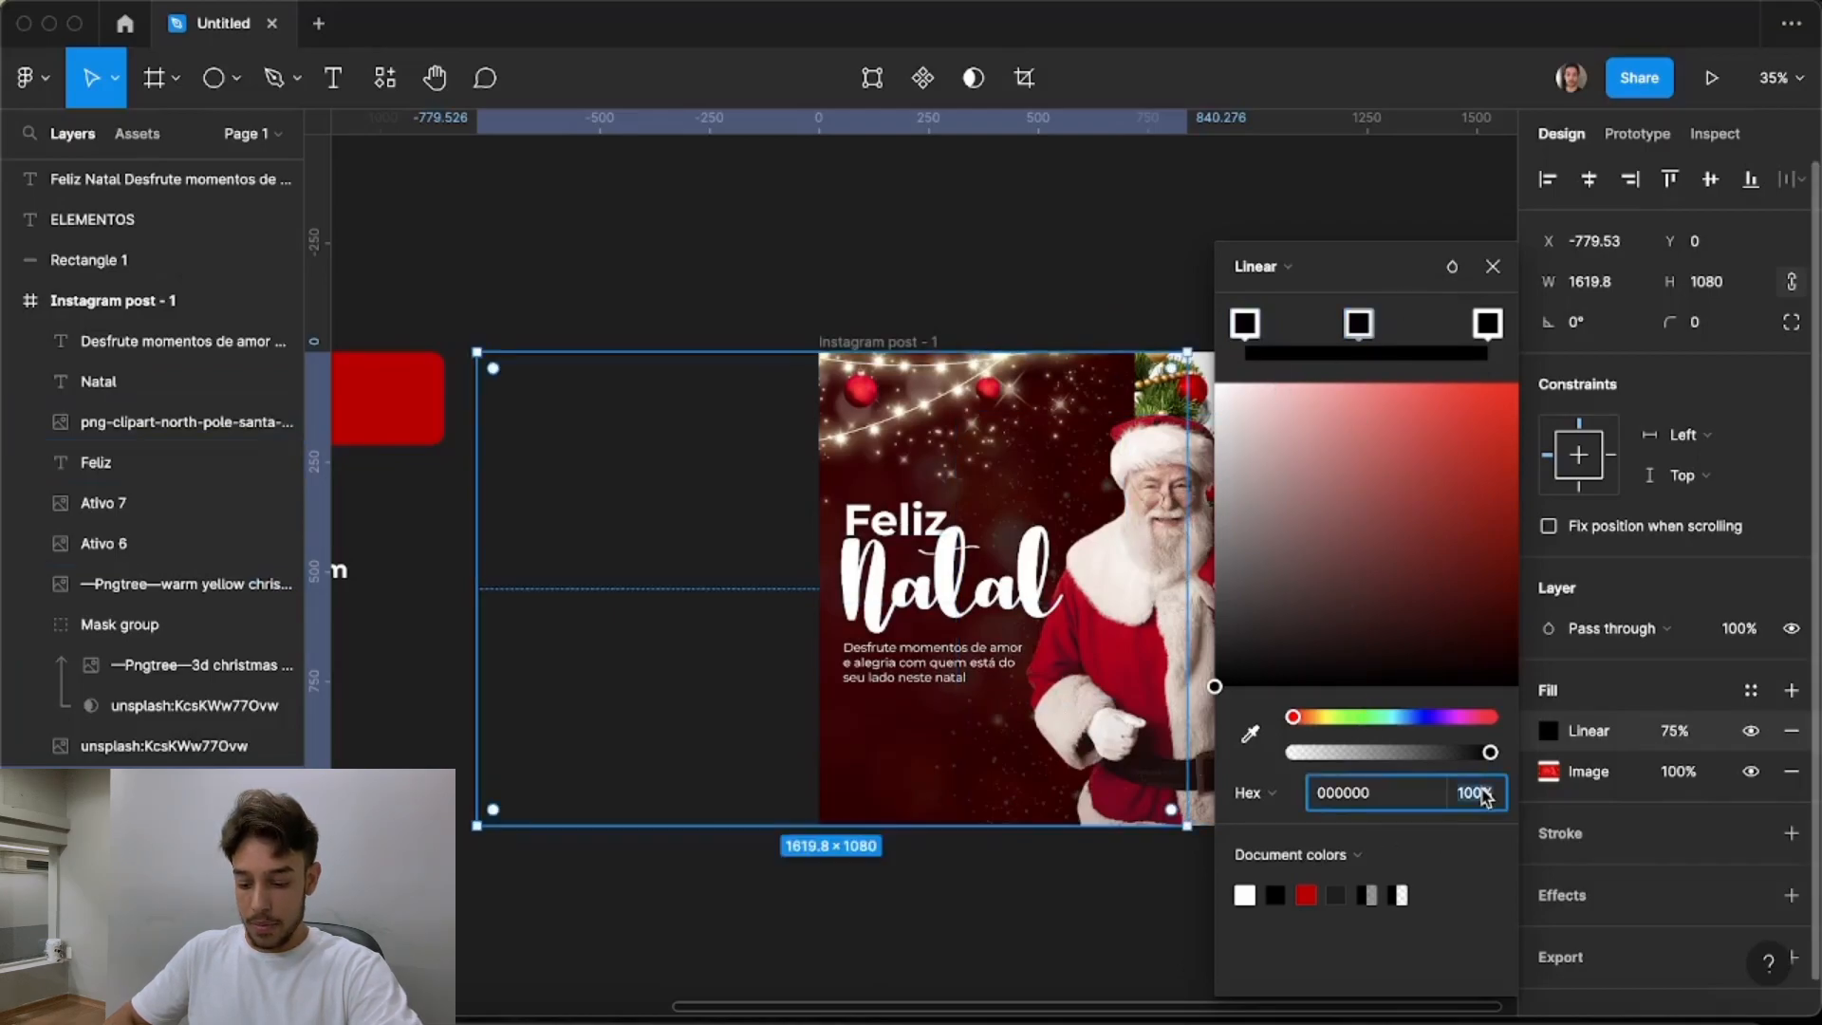
pyautogui.write('0')
pyautogui.press('Return')
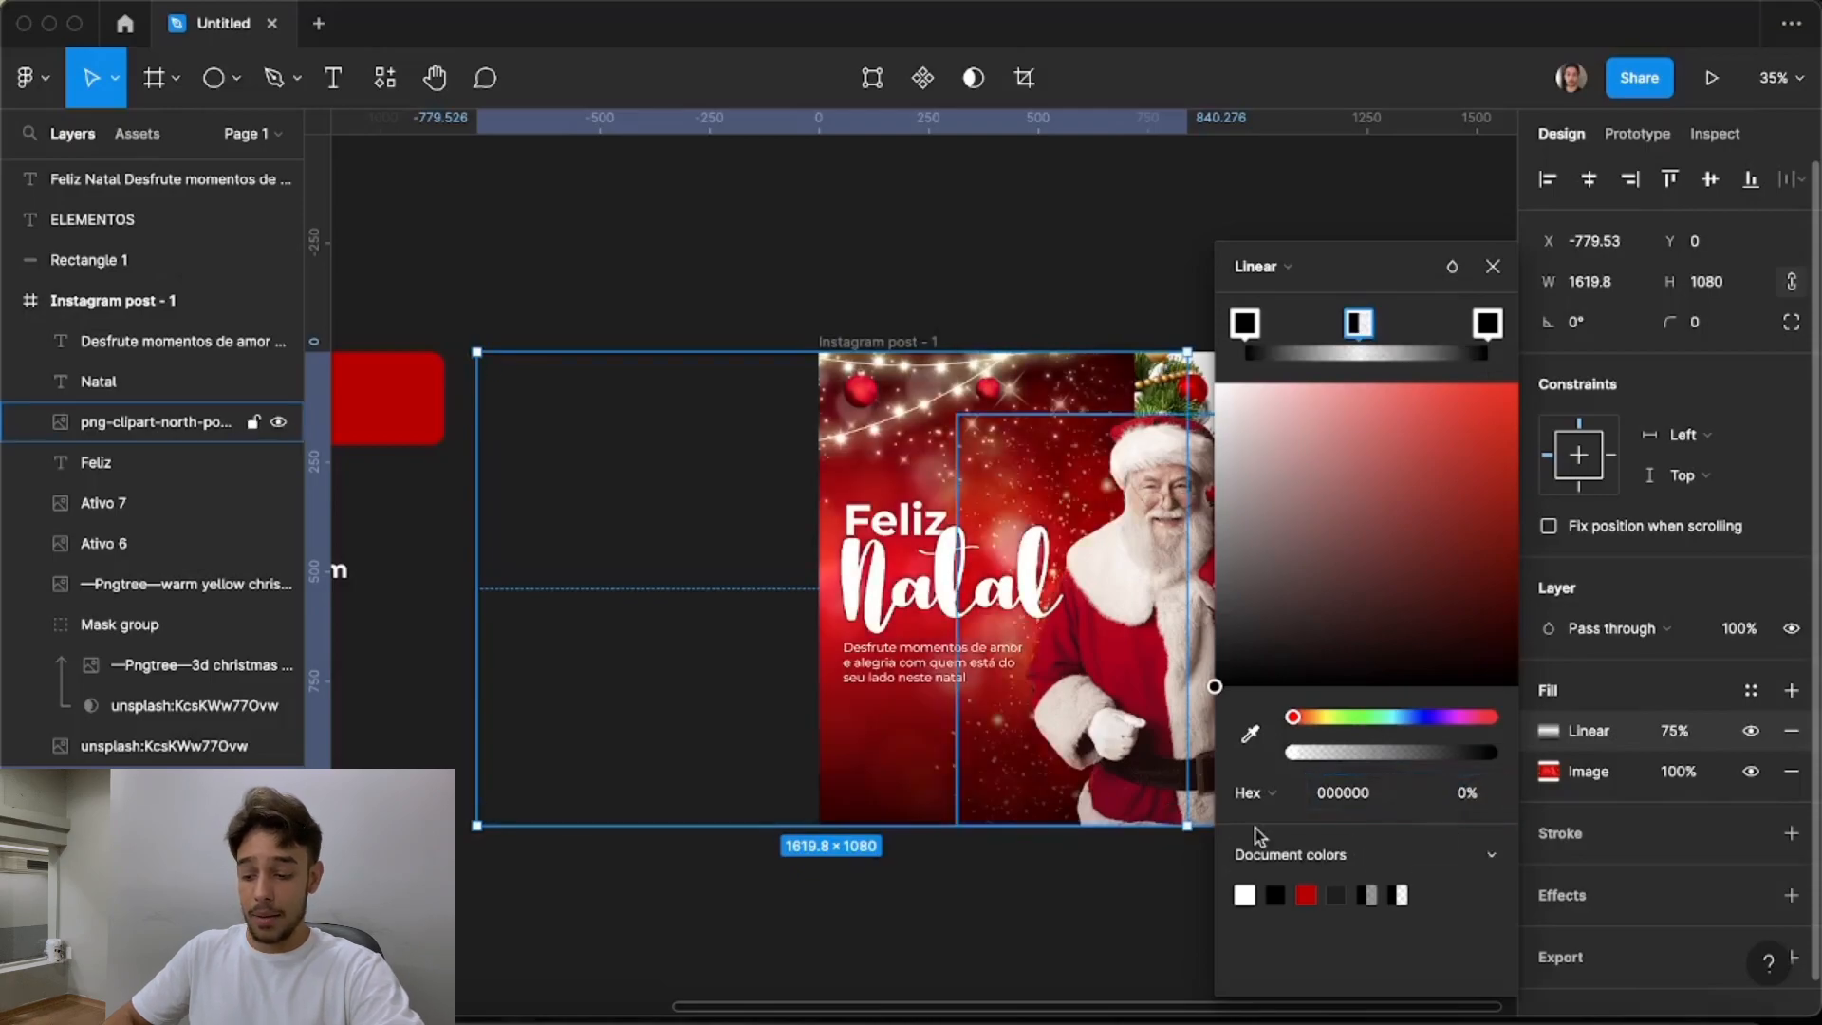
# Reduce the line height of the subtitle below "Natal" to 103.4%
pyautogui.scroll(2, 859, 626)
pyautogui.click(859, 664)
pyautogui.scroll(2, 940, 750)
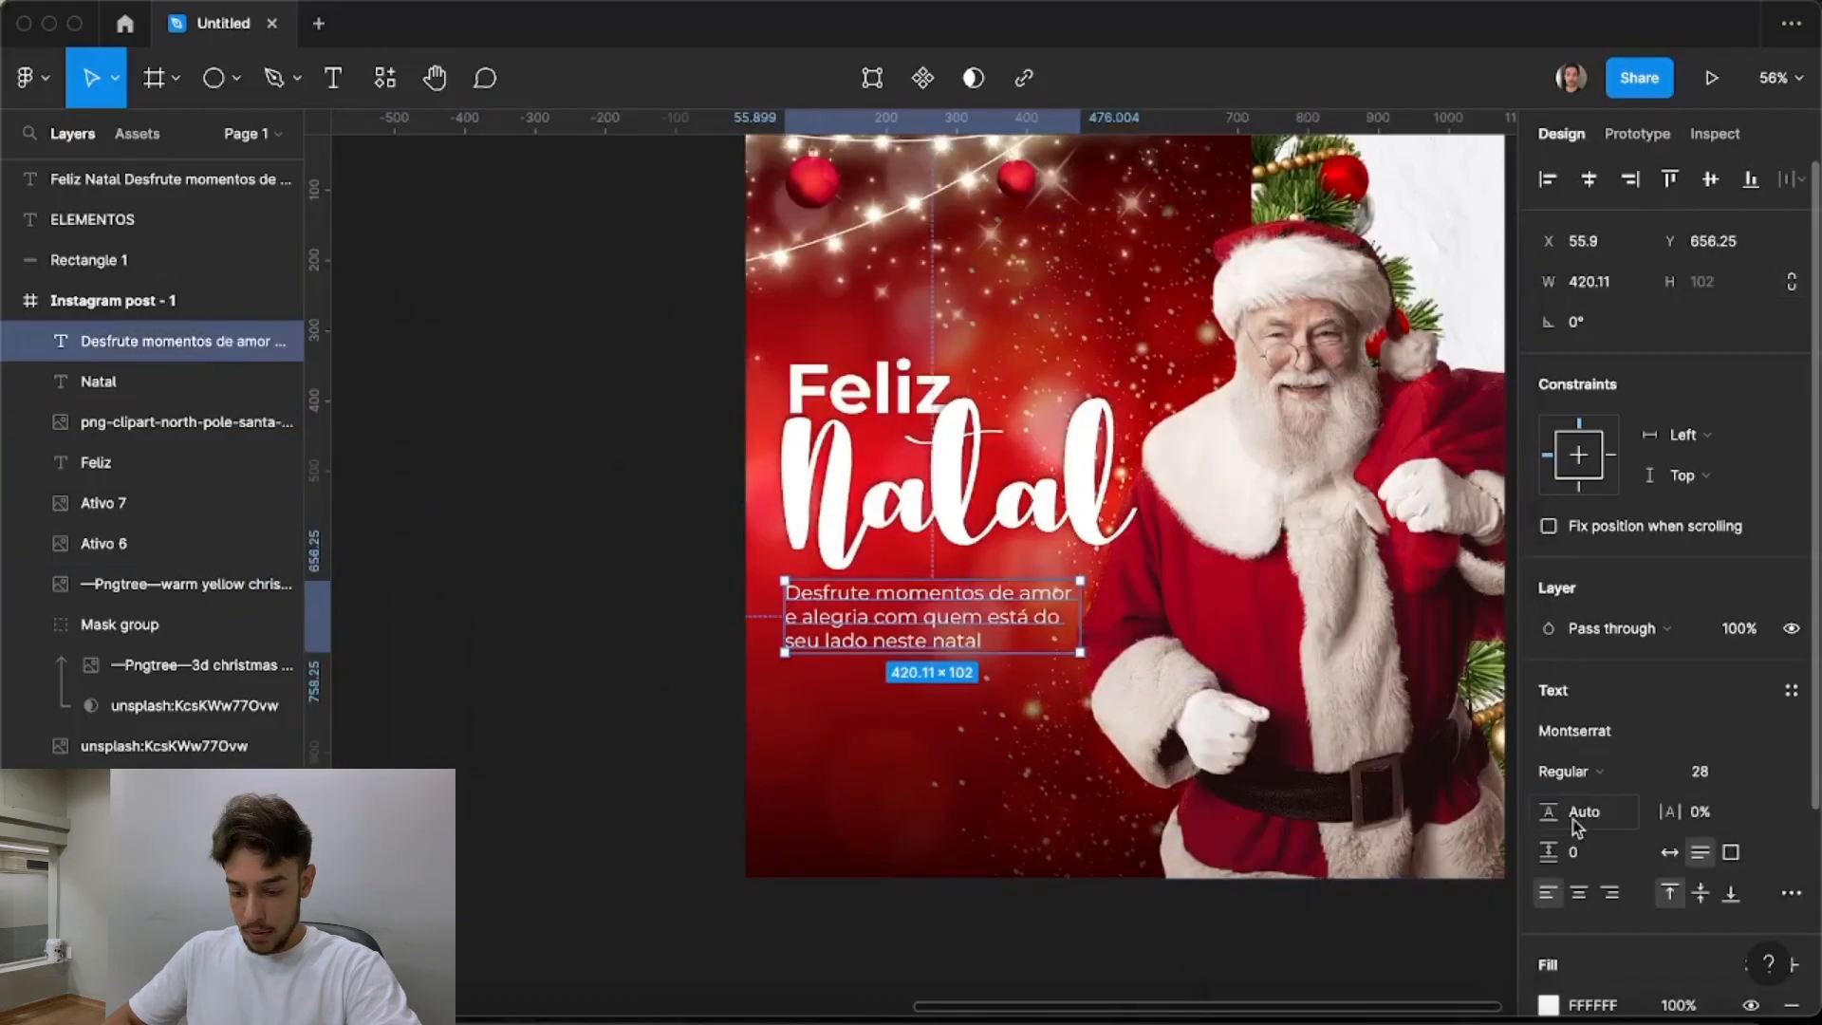
pyautogui.moveTo(1543, 811); pyautogui.dragTo(1513, 806)
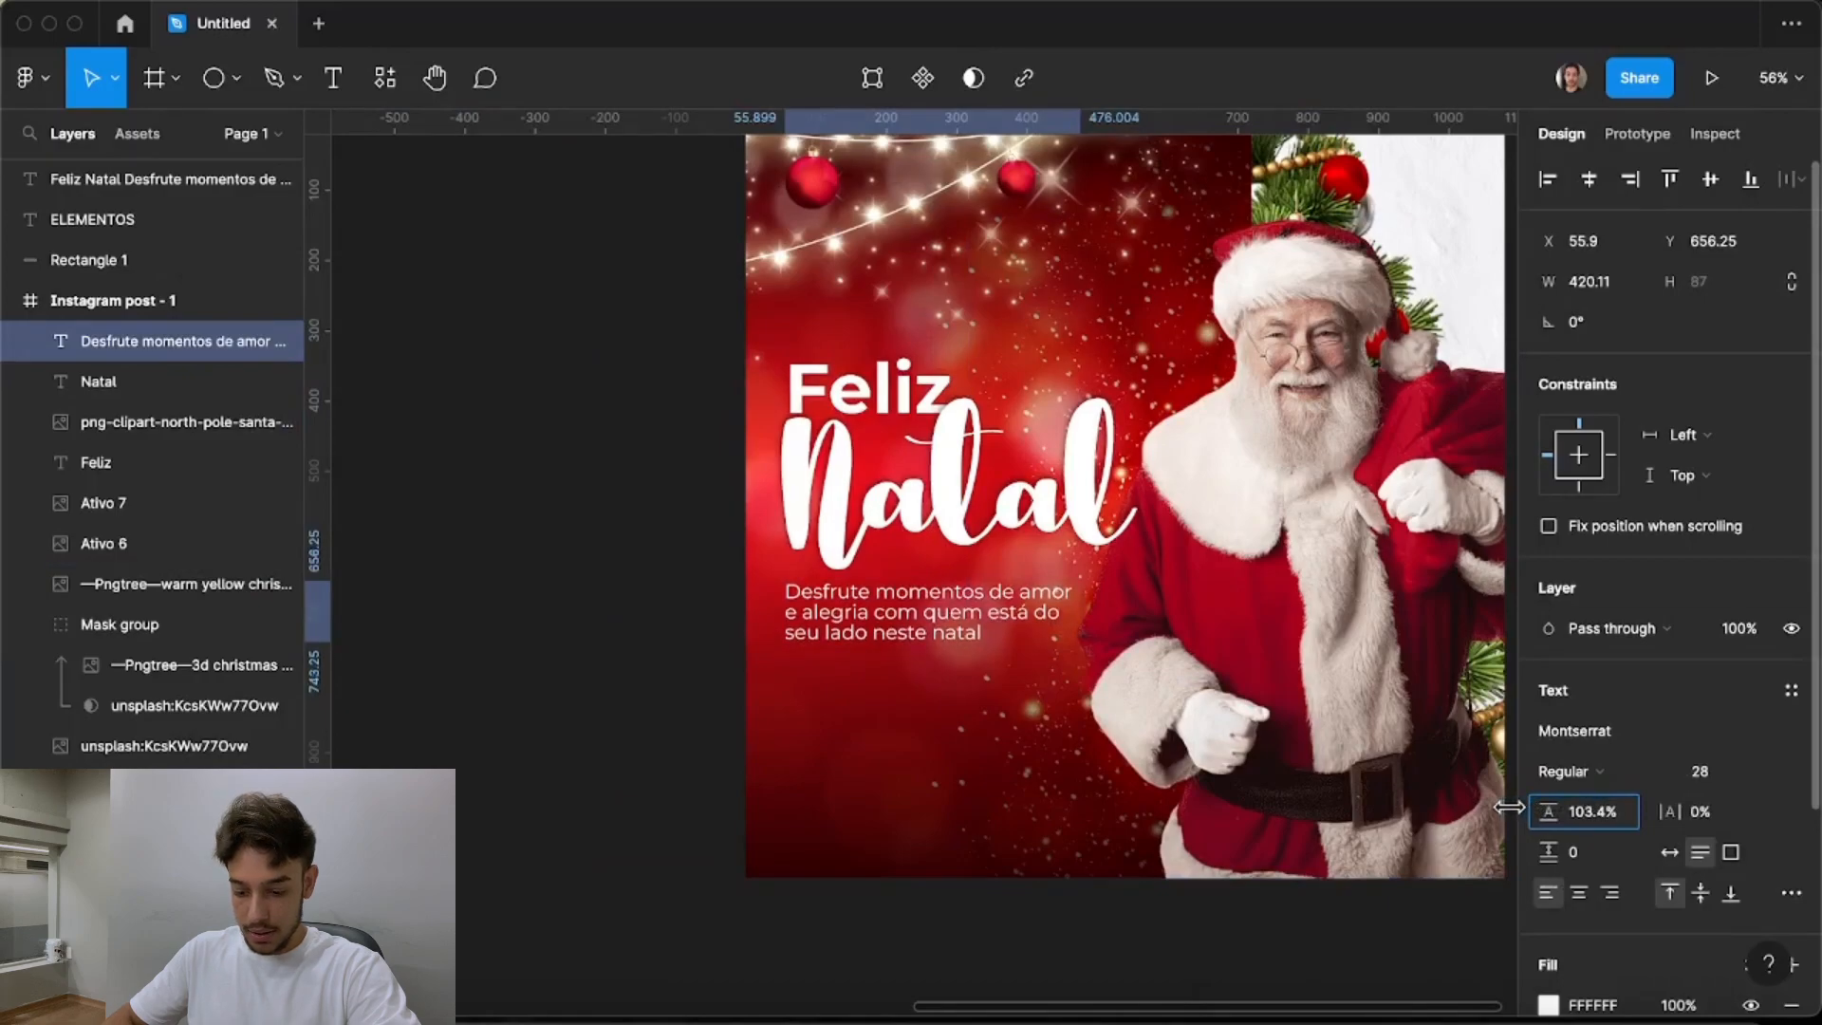
# Tilt the background's overlay gradient into a diagonal running from the post's upper left corner down to its lower edge
pyautogui.doubleClick(909, 721)
pyautogui.scroll(-3, 894, 444)
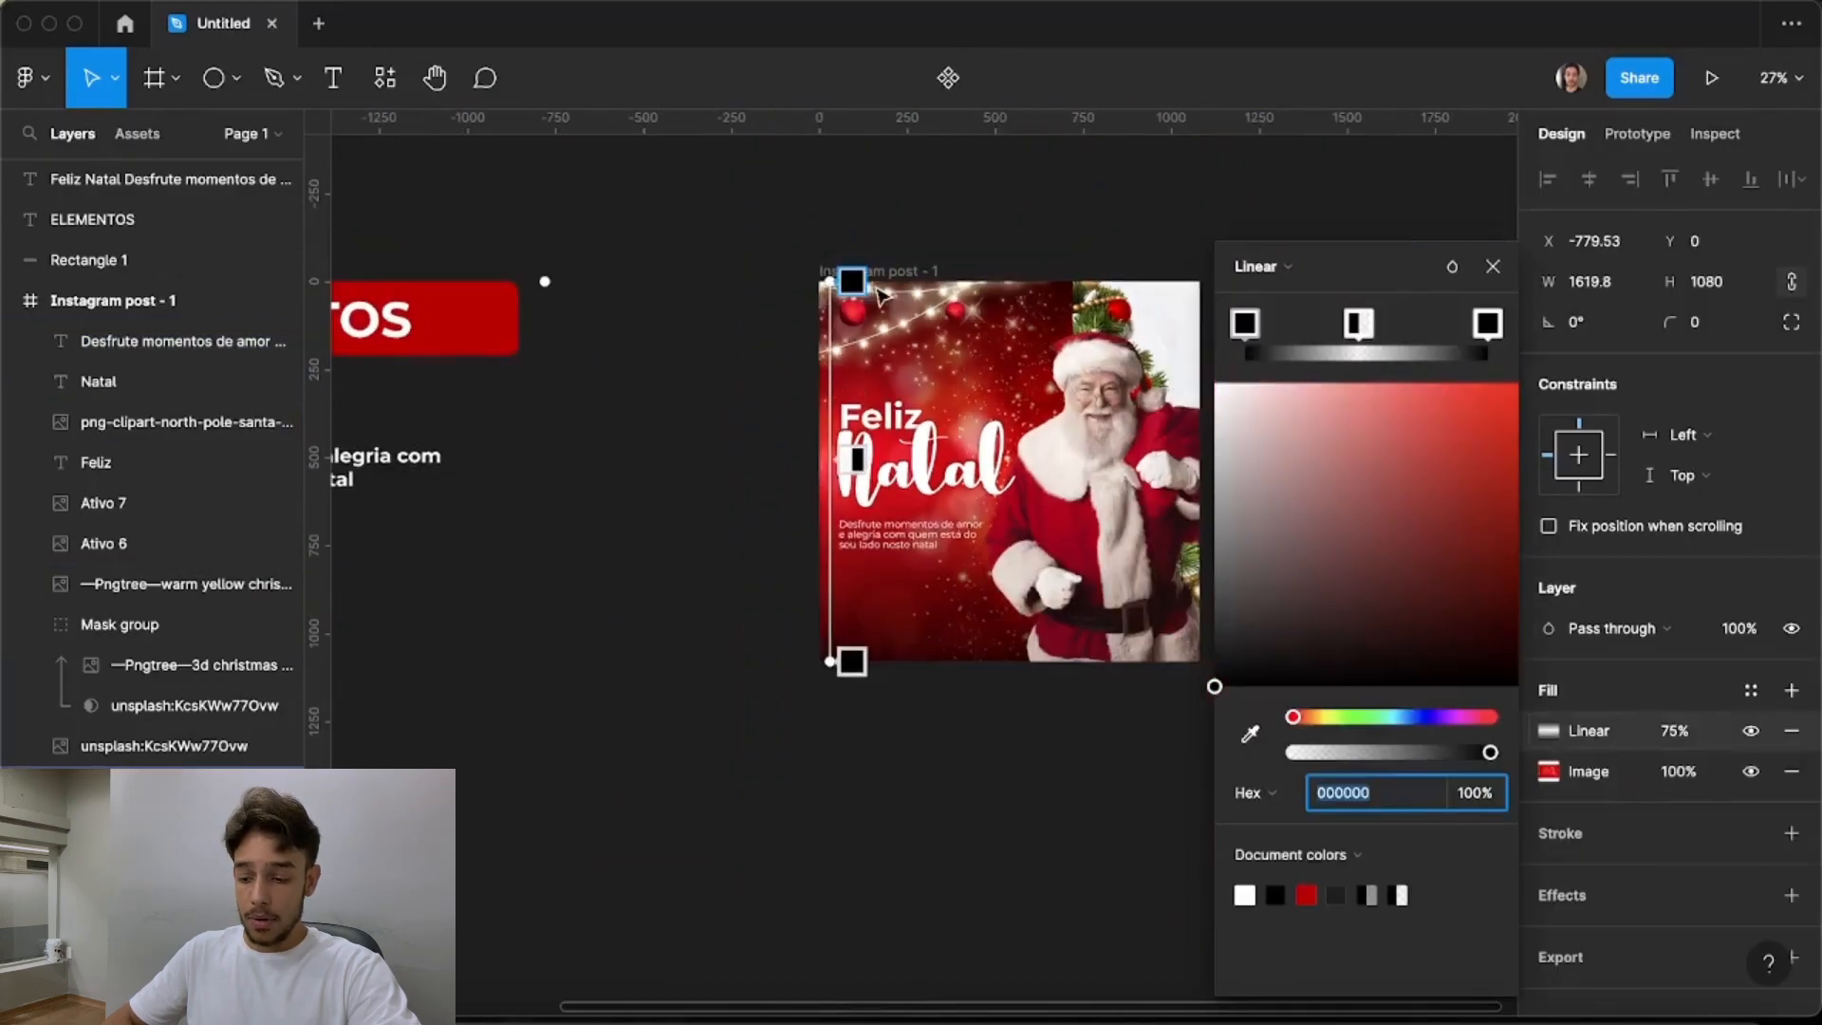
pyautogui.scroll(1, 874, 285)
pyautogui.moveTo(823, 282); pyautogui.dragTo(839, 326)
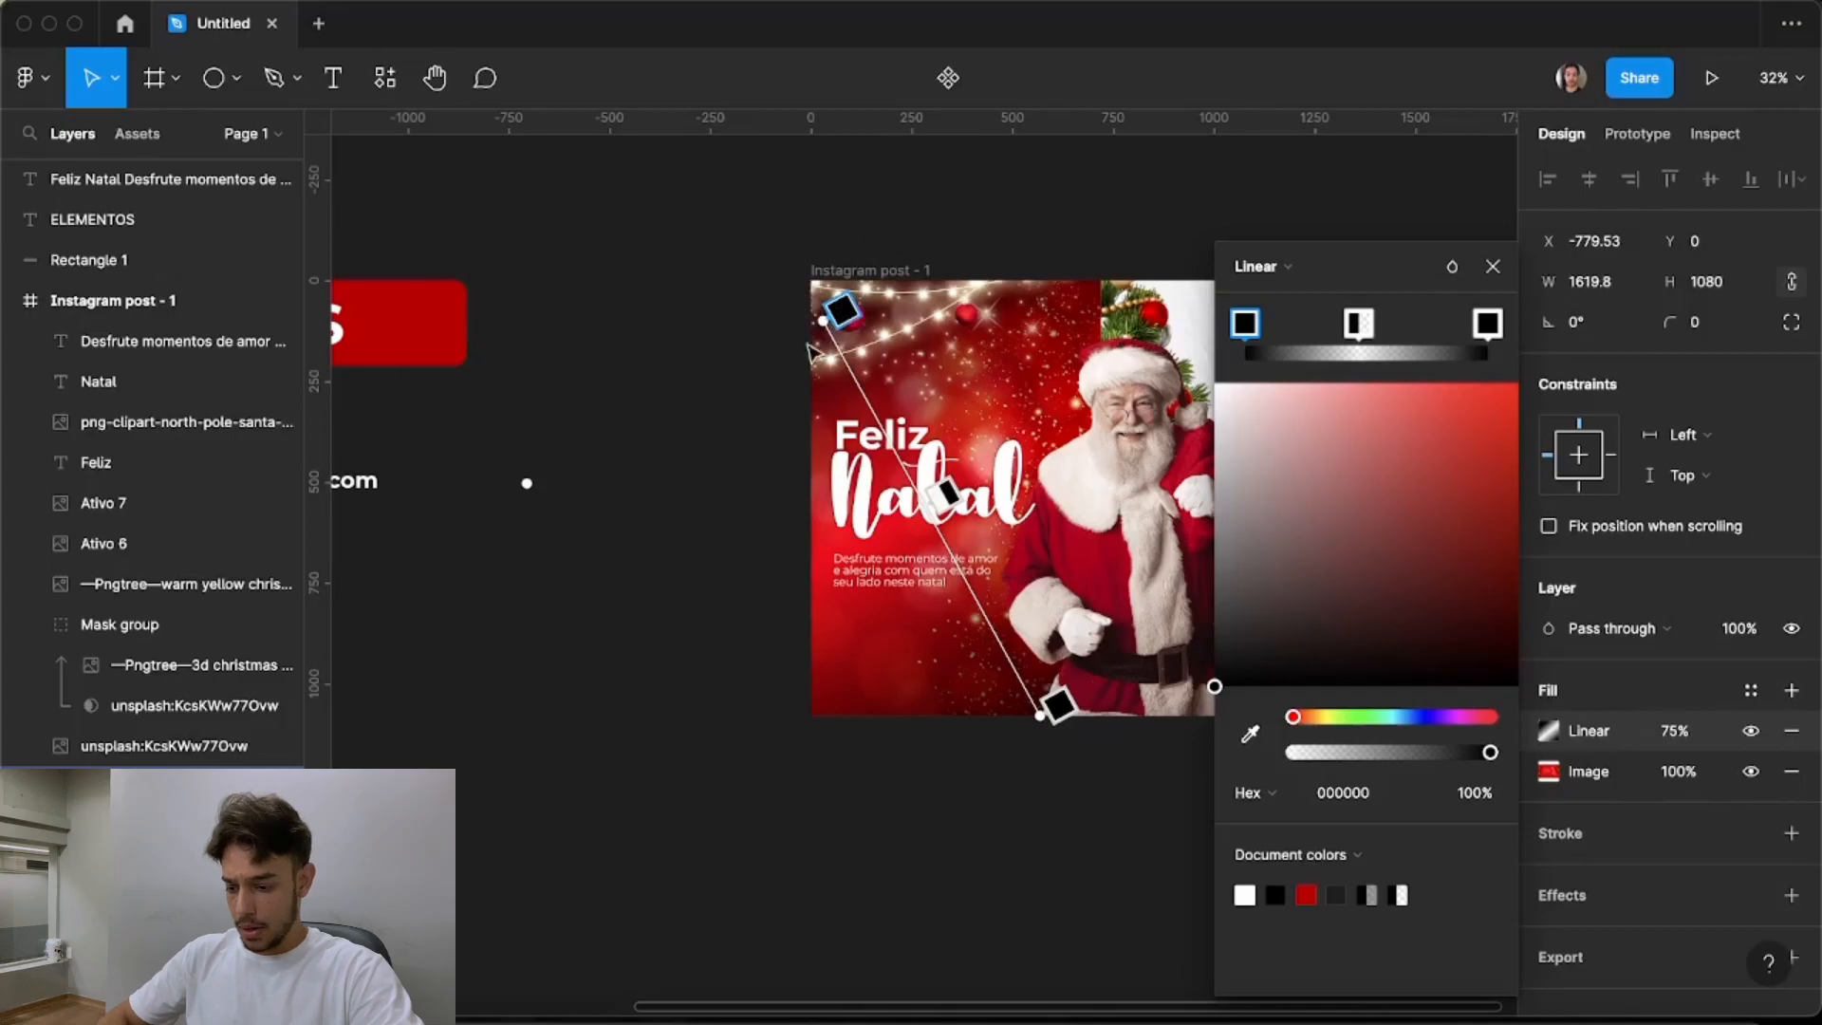
pyautogui.scroll(3, 798, 373)
pyautogui.scroll(-3, 788, 275)
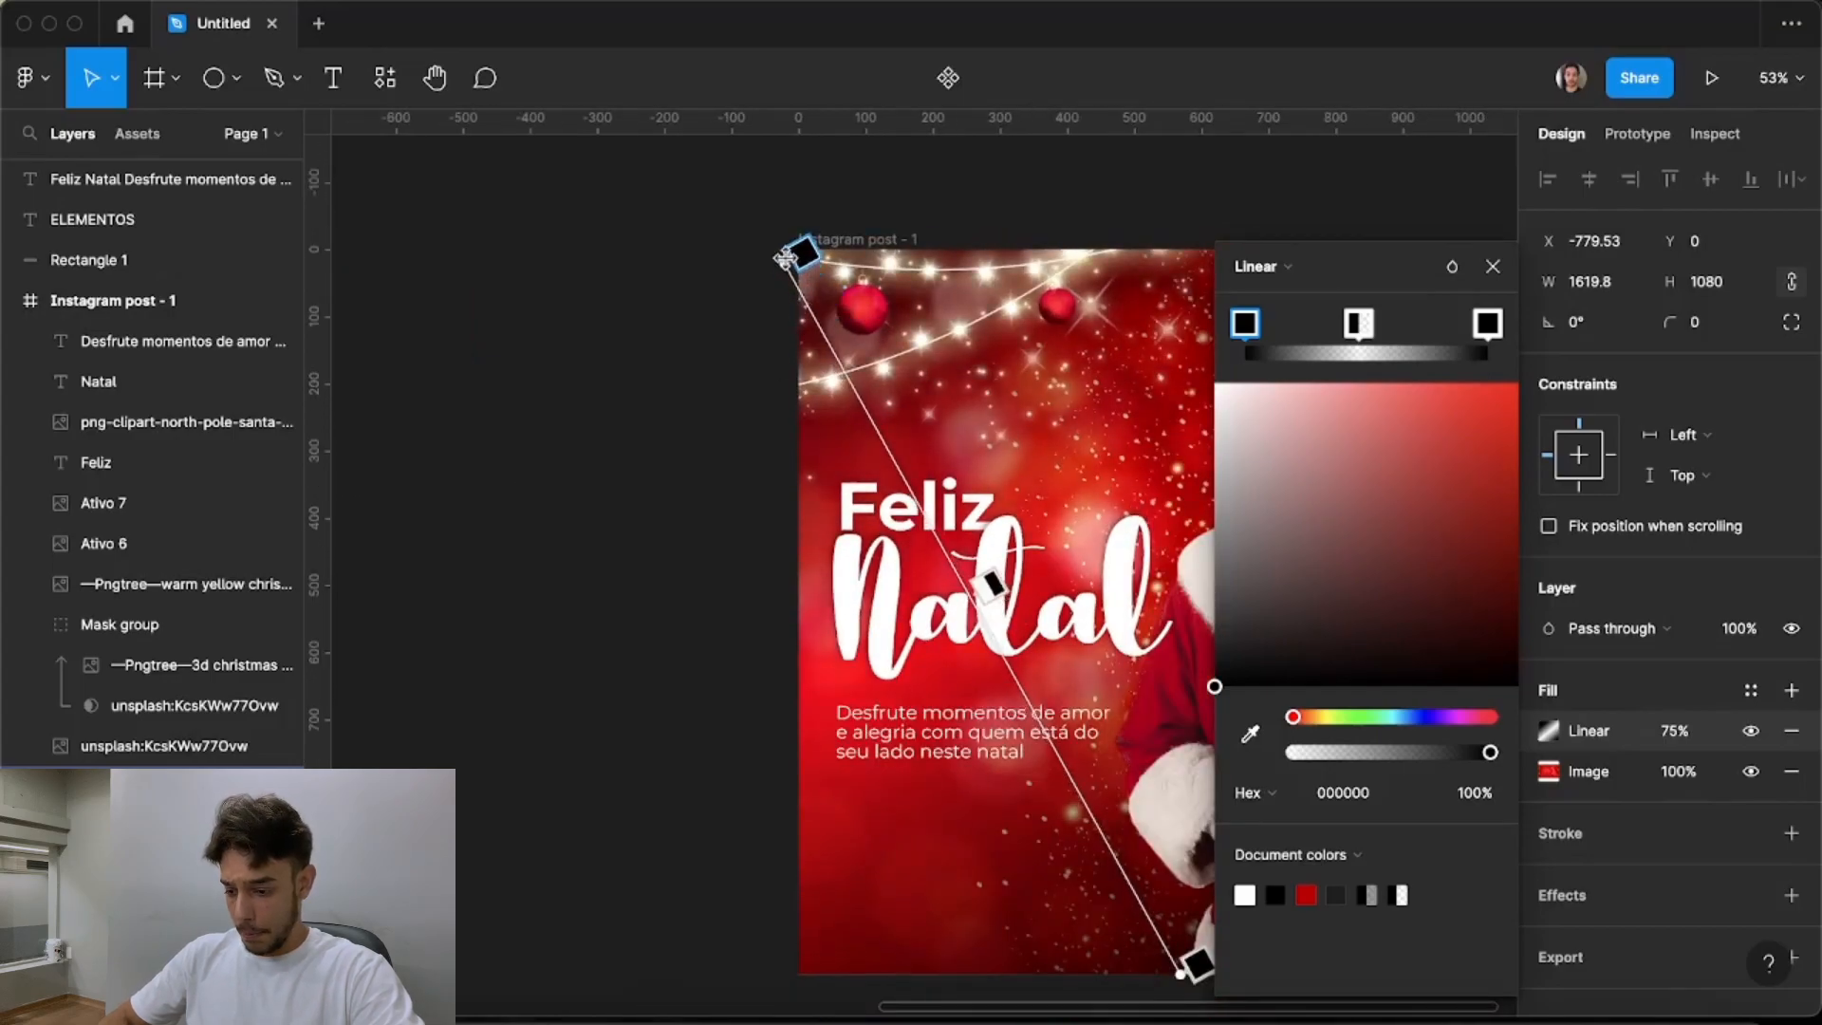
pyautogui.scroll(-2, 788, 258)
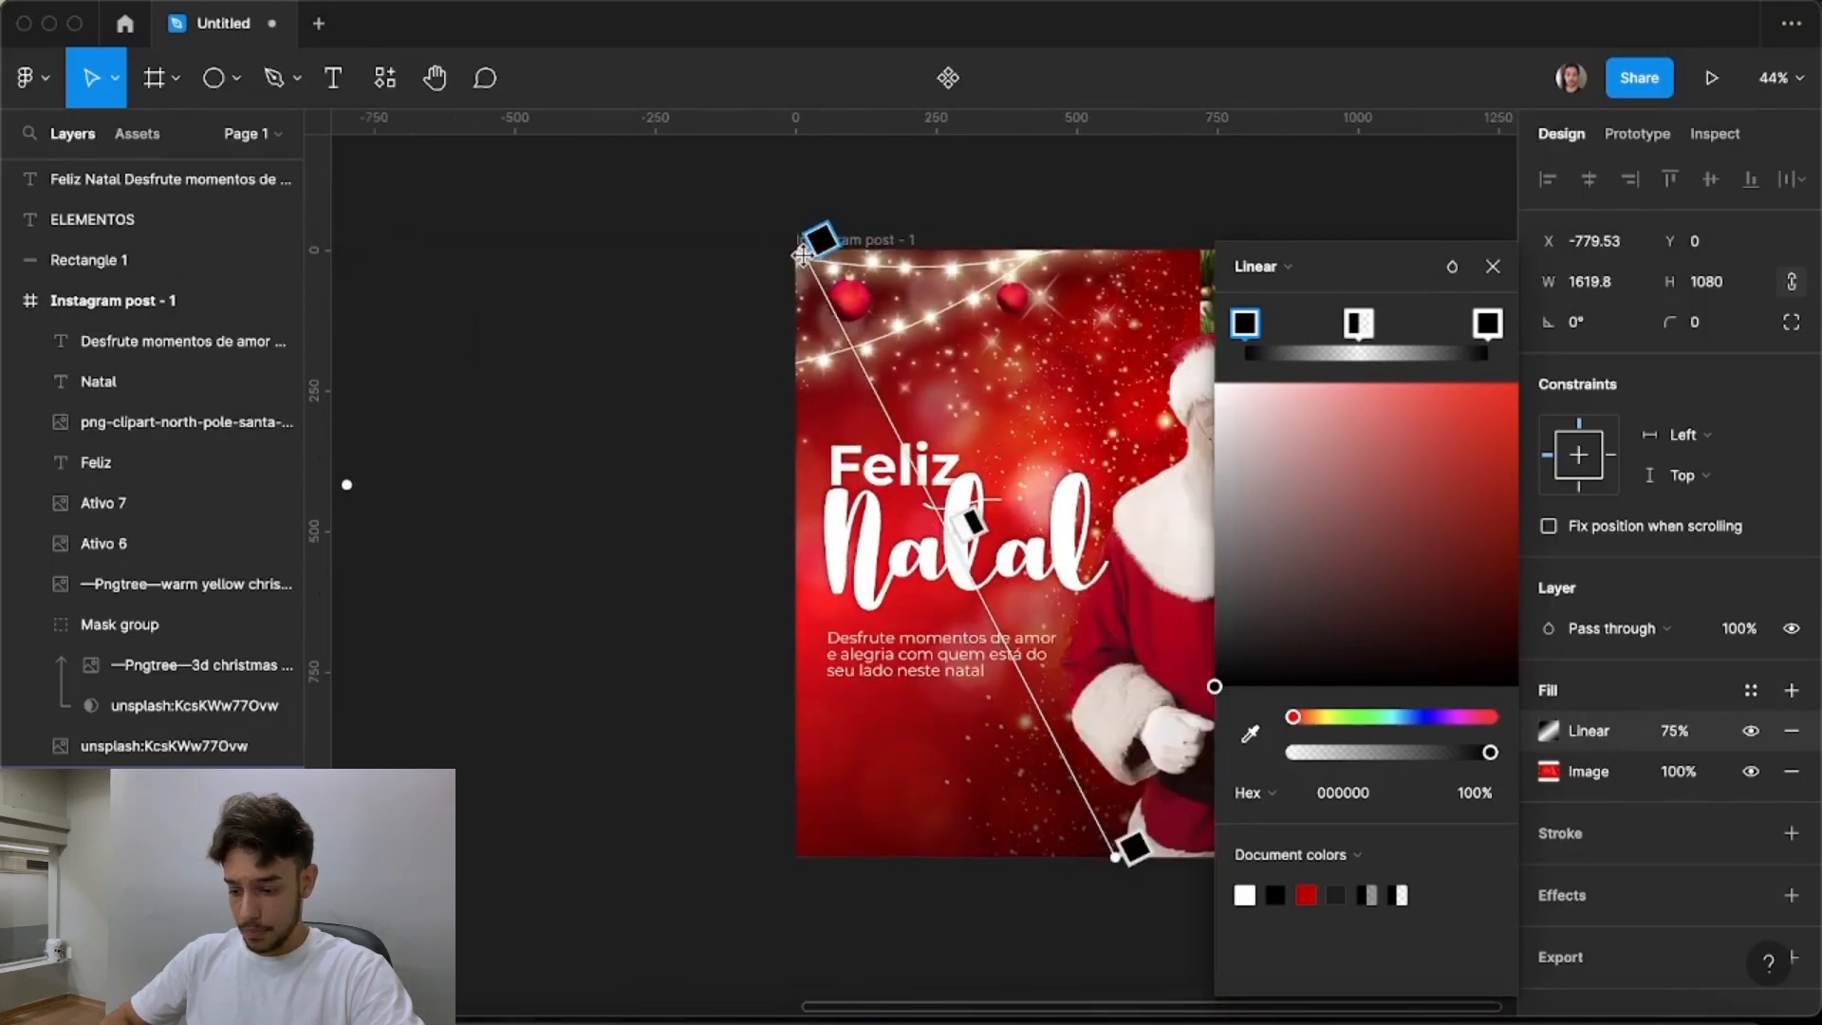
# Steepen the diagonal overlay gradient by pulling its lower end inward to about X 390, Y 1010, and finish editing the fill
pyautogui.moveTo(1126, 837); pyautogui.dragTo(1012, 807)
pyautogui.moveTo(803, 247); pyautogui.dragTo(804, 254)
pyautogui.scroll(-3, 760, 272)
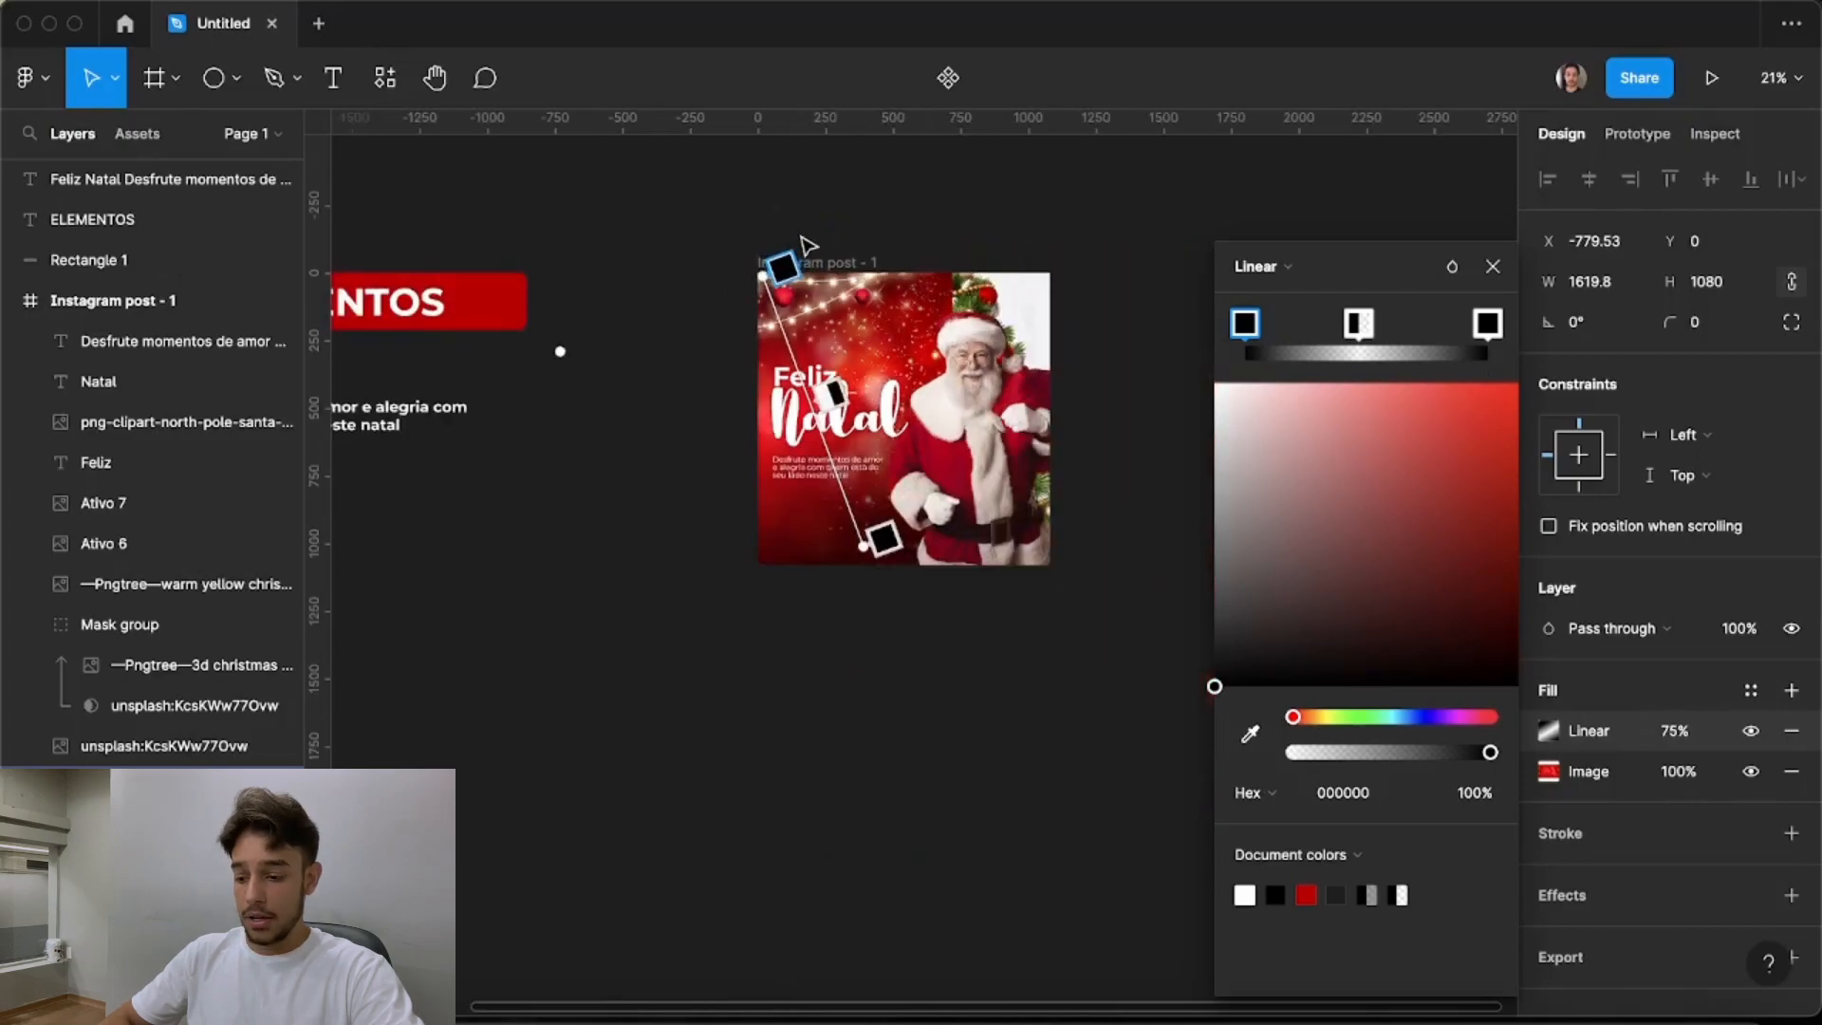
pyautogui.scroll(1, 693, 375)
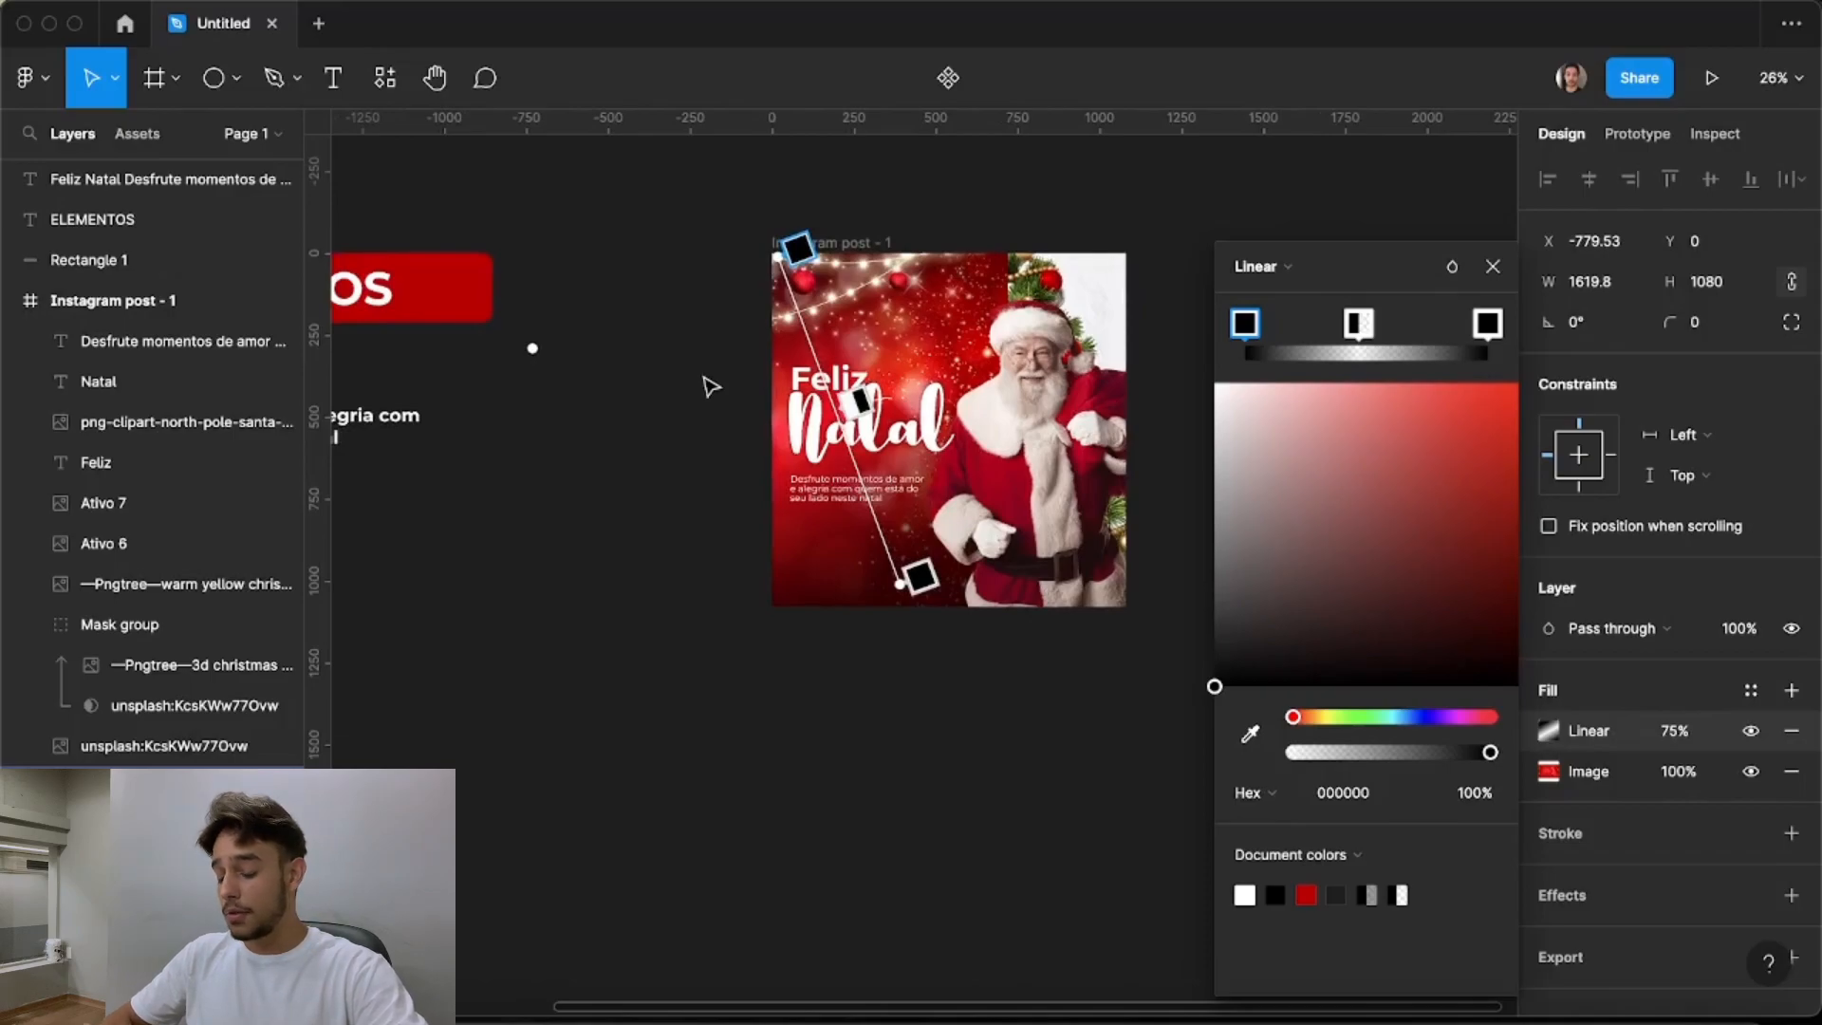
pyautogui.press('Escape')
pyautogui.click(869, 776)
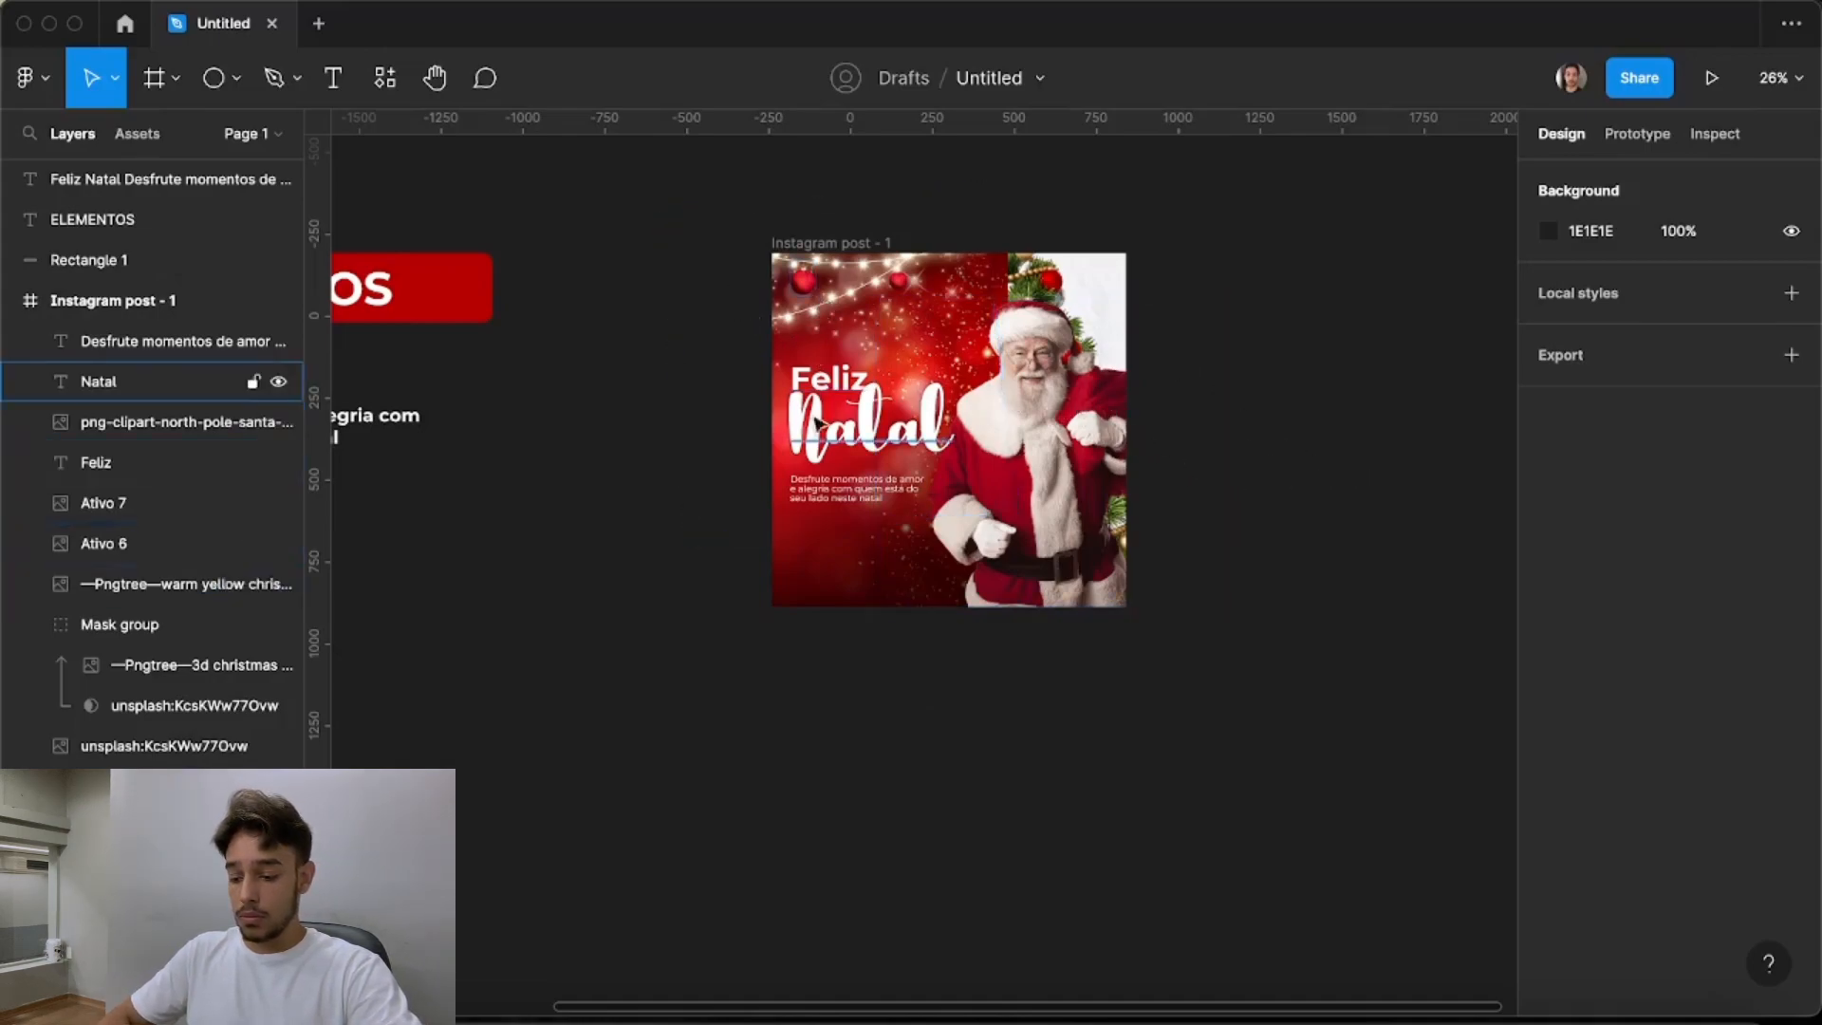
# Examine the post's darkened corners, greeting texts and Santa up close and as a whole
pyautogui.scroll(2, 827, 438)
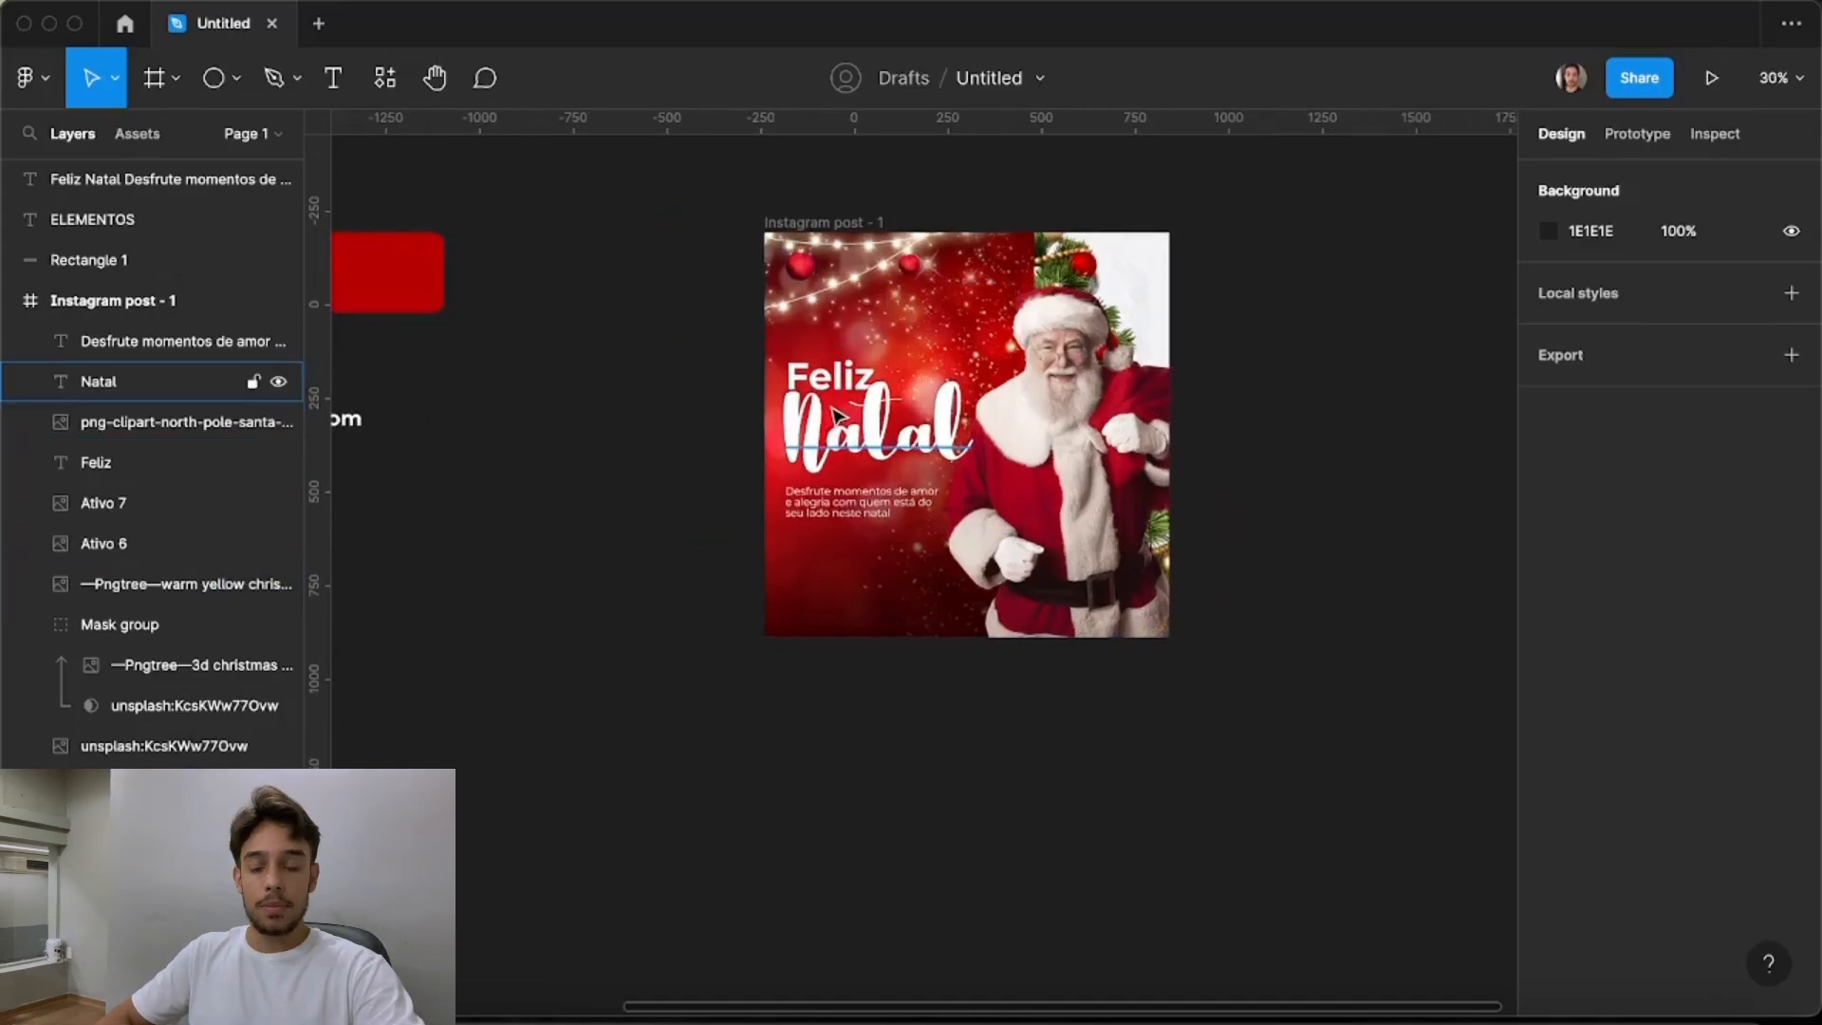
pyautogui.scroll(2, 902, 354)
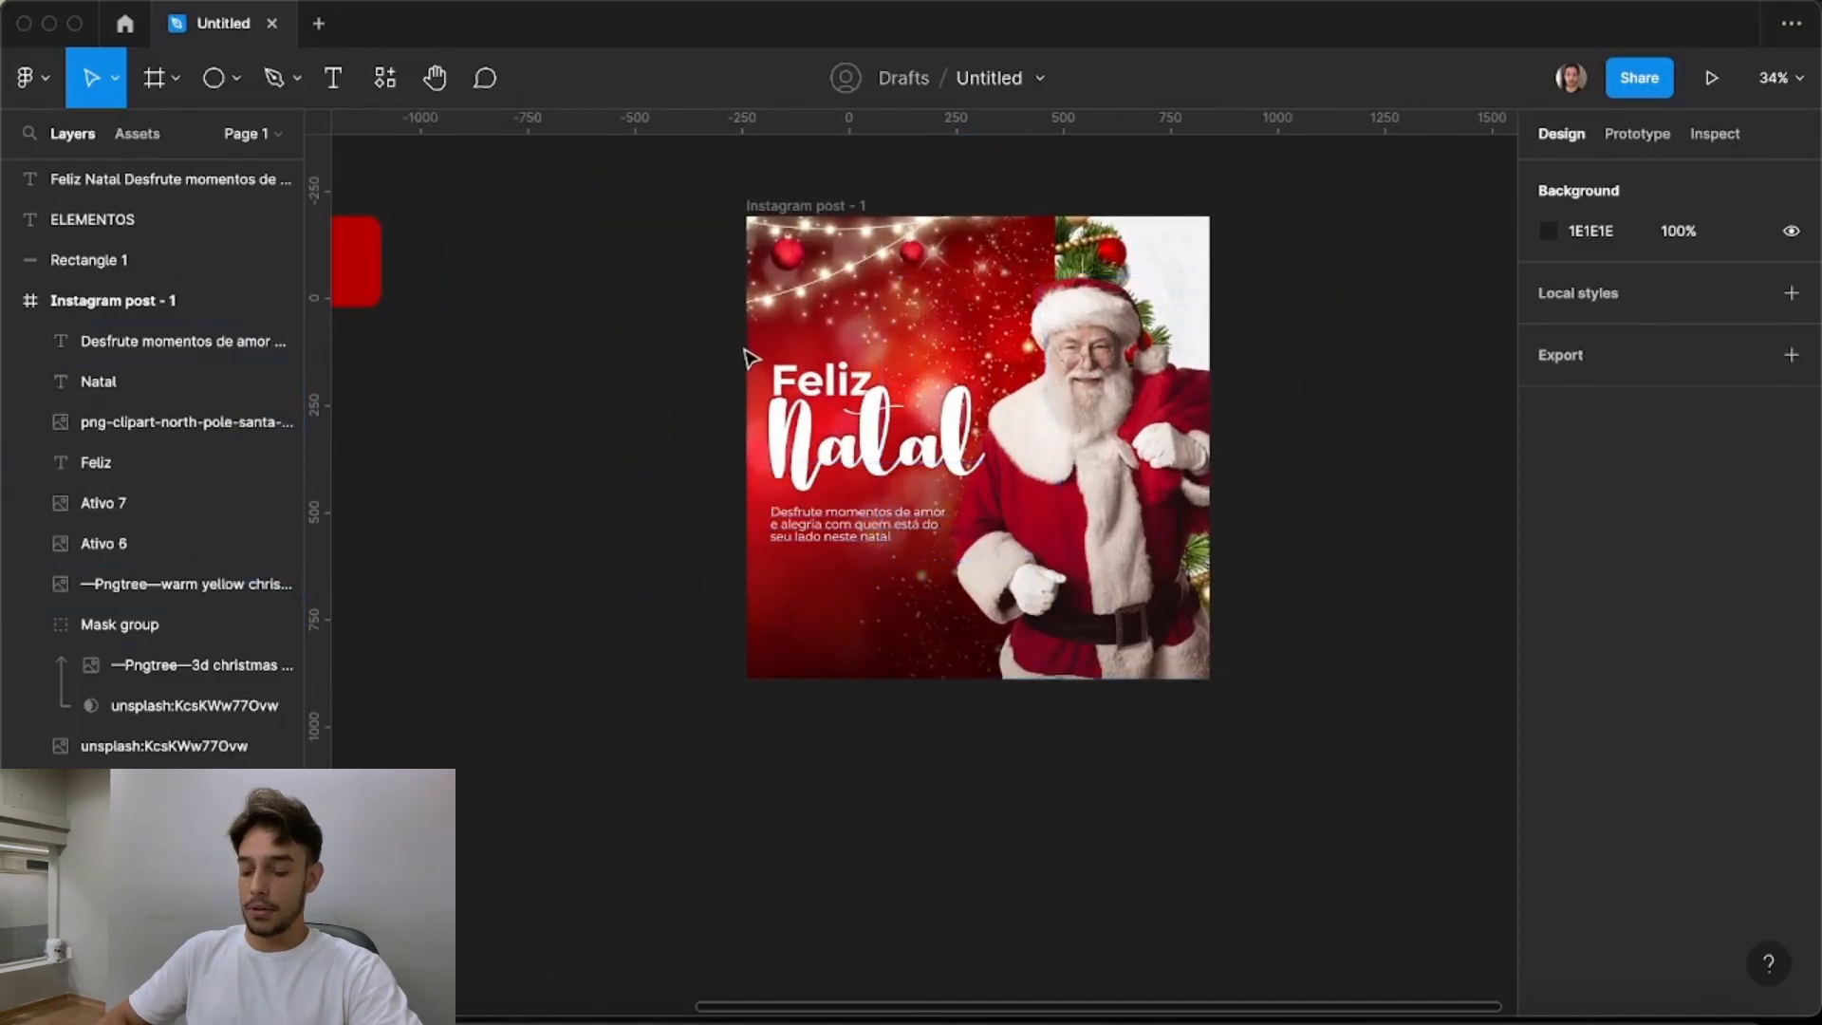
pyautogui.scroll(2, 788, 322)
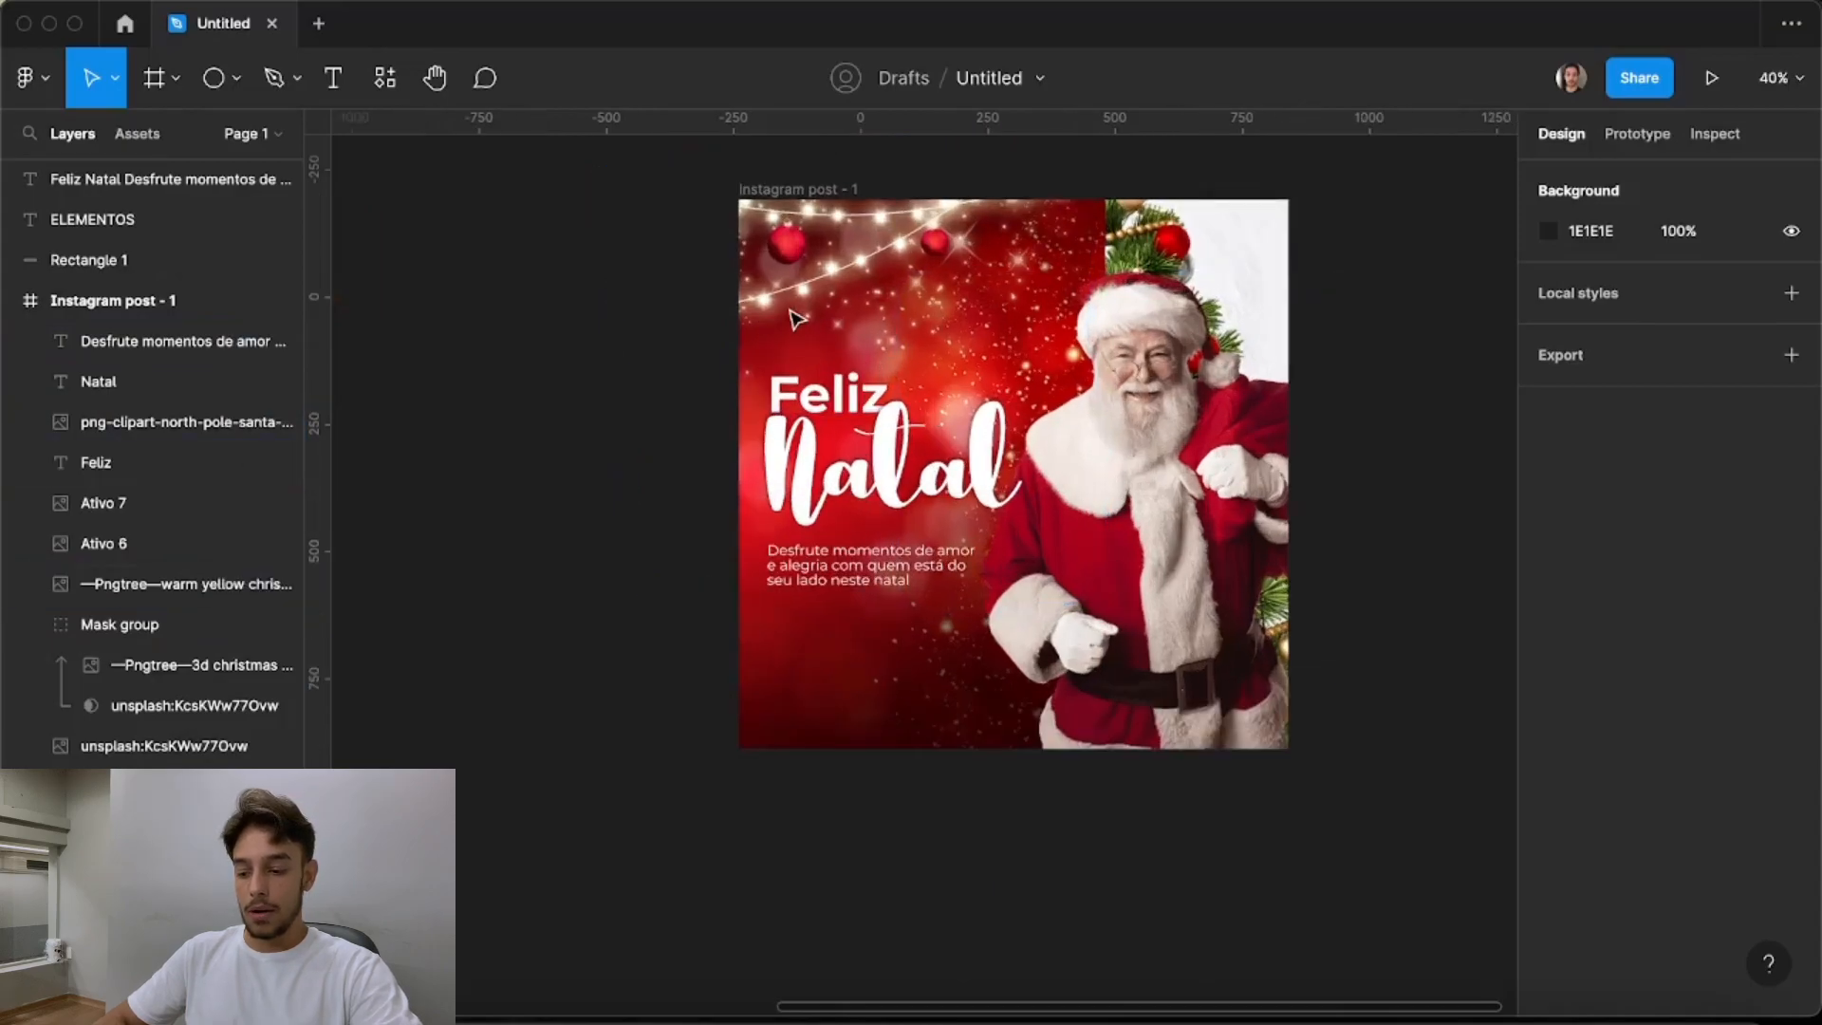
pyautogui.scroll(1, 796, 319)
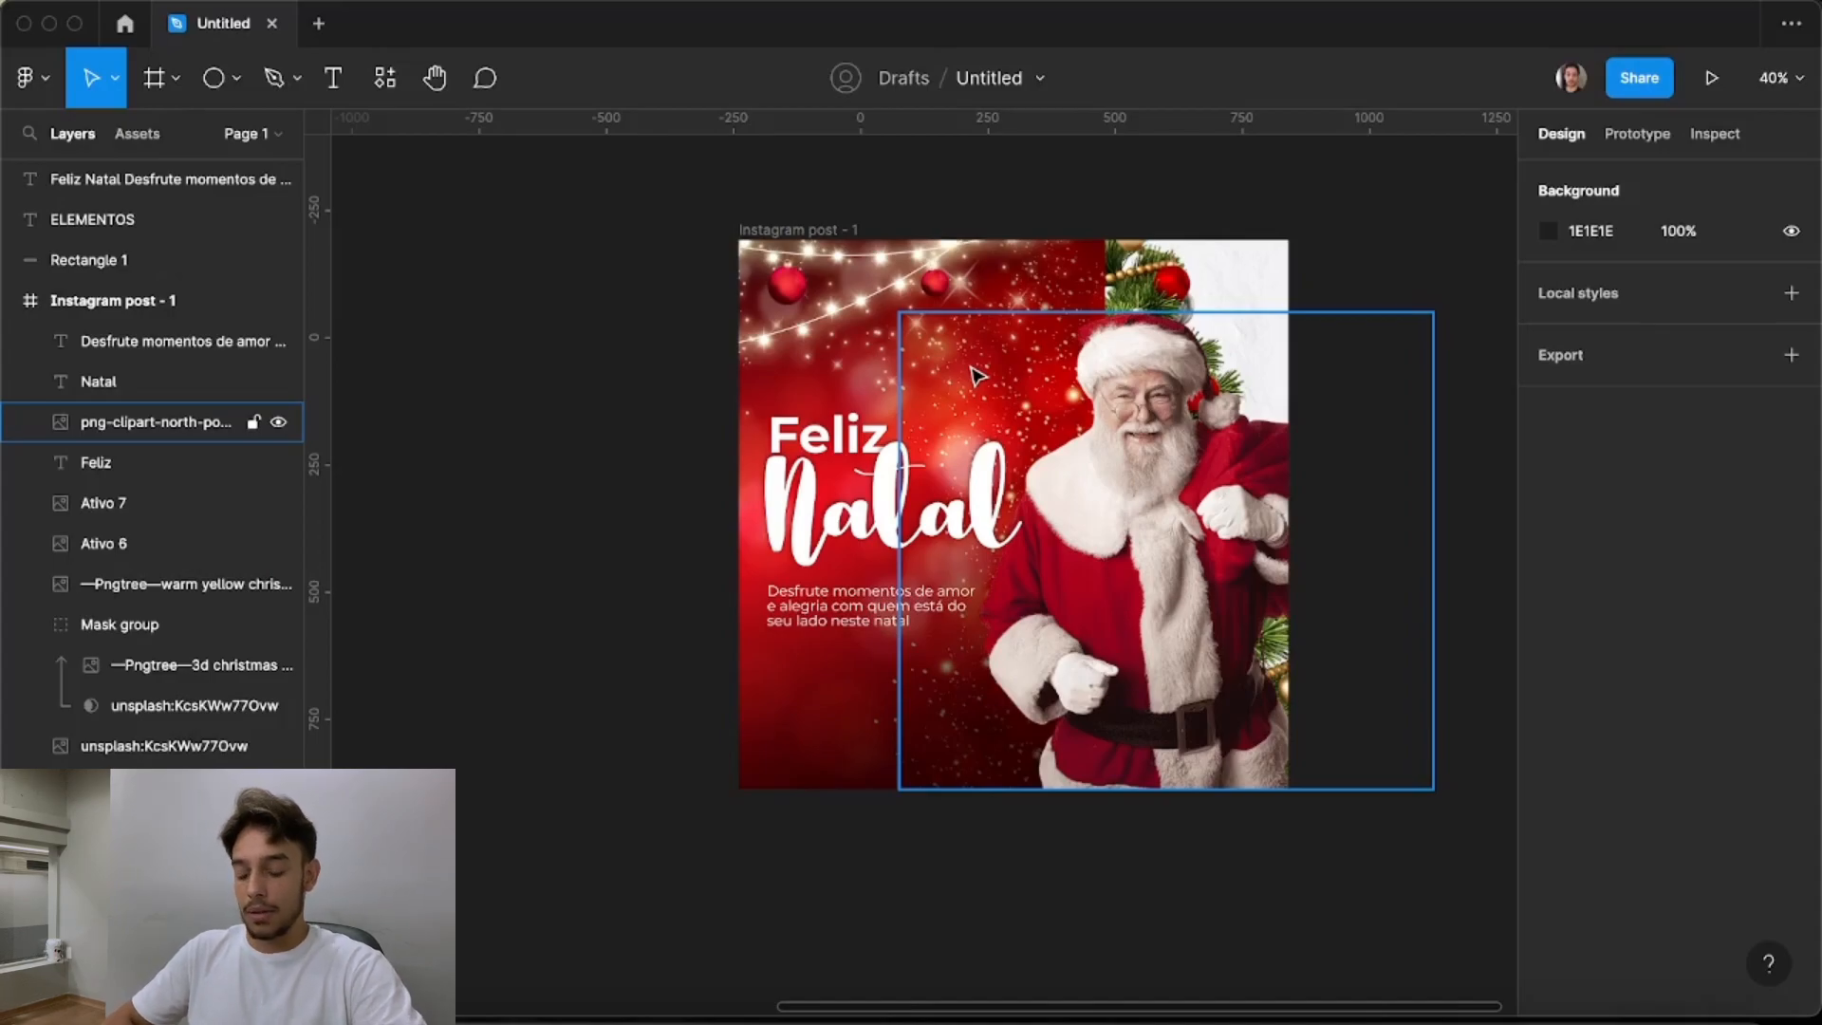
pyautogui.scroll(5, 1163, 465)
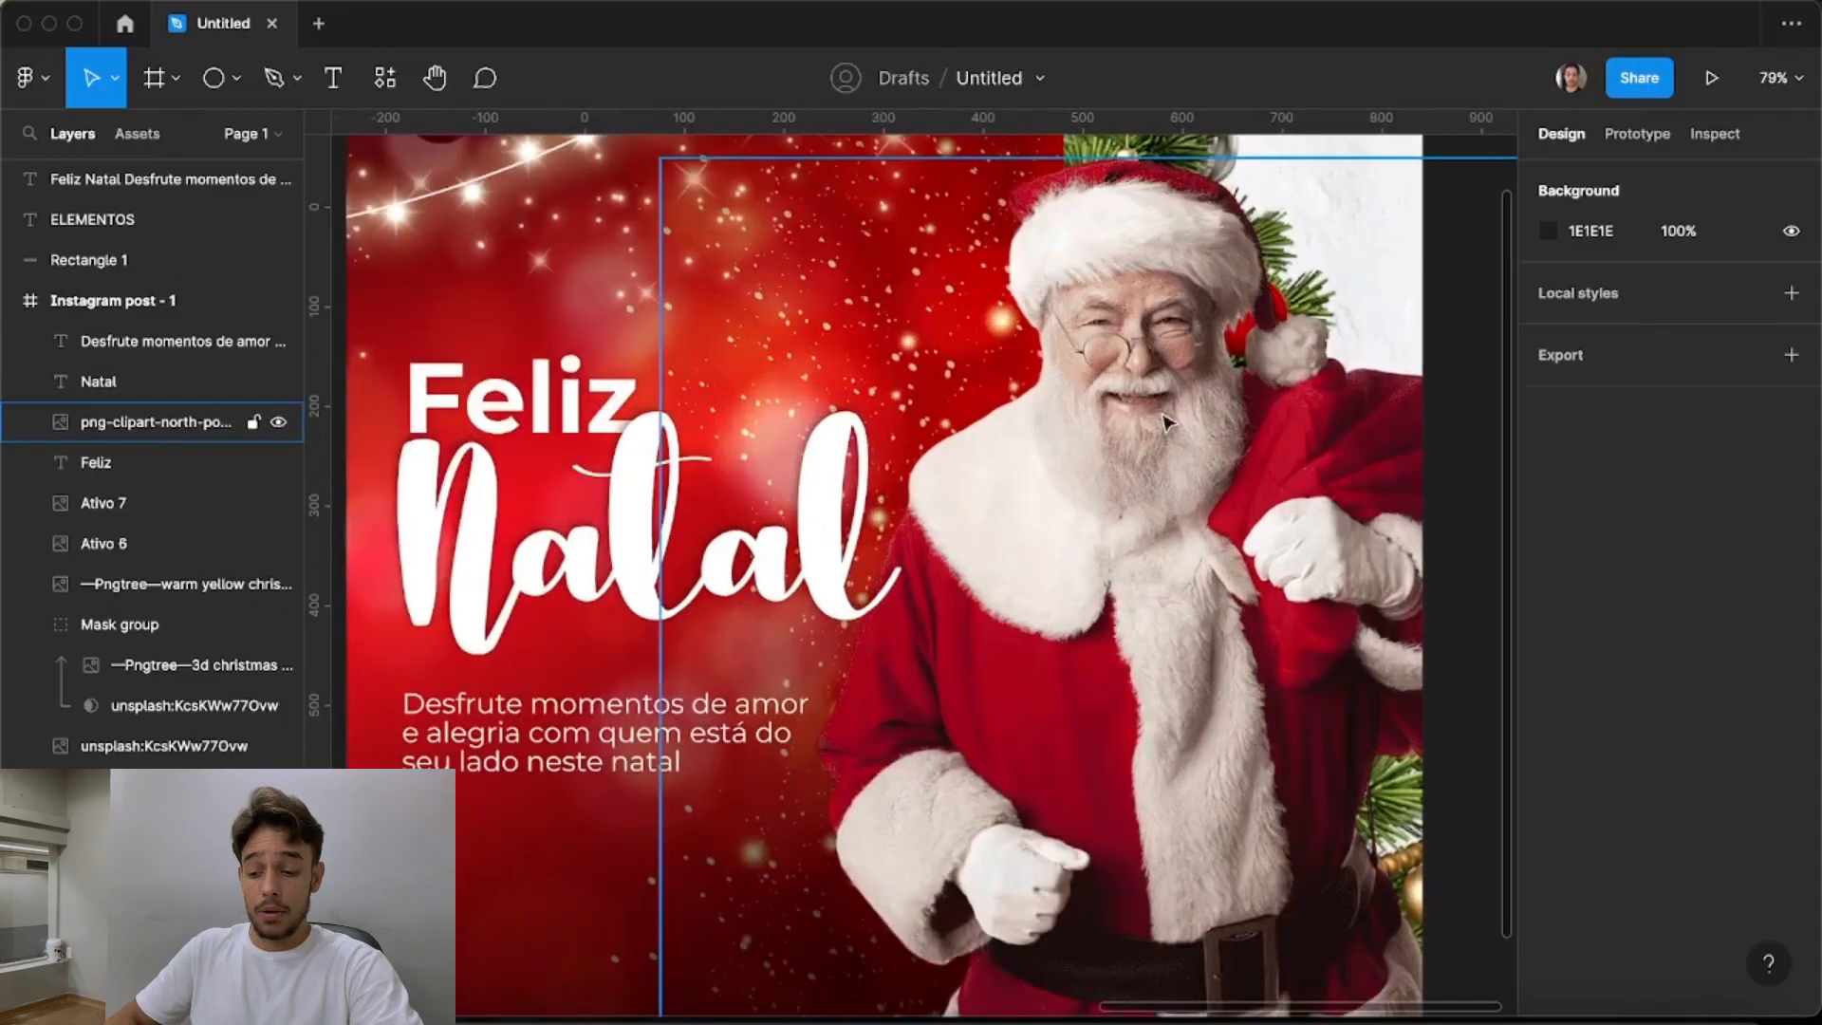
pyautogui.scroll(-5, 1197, 427)
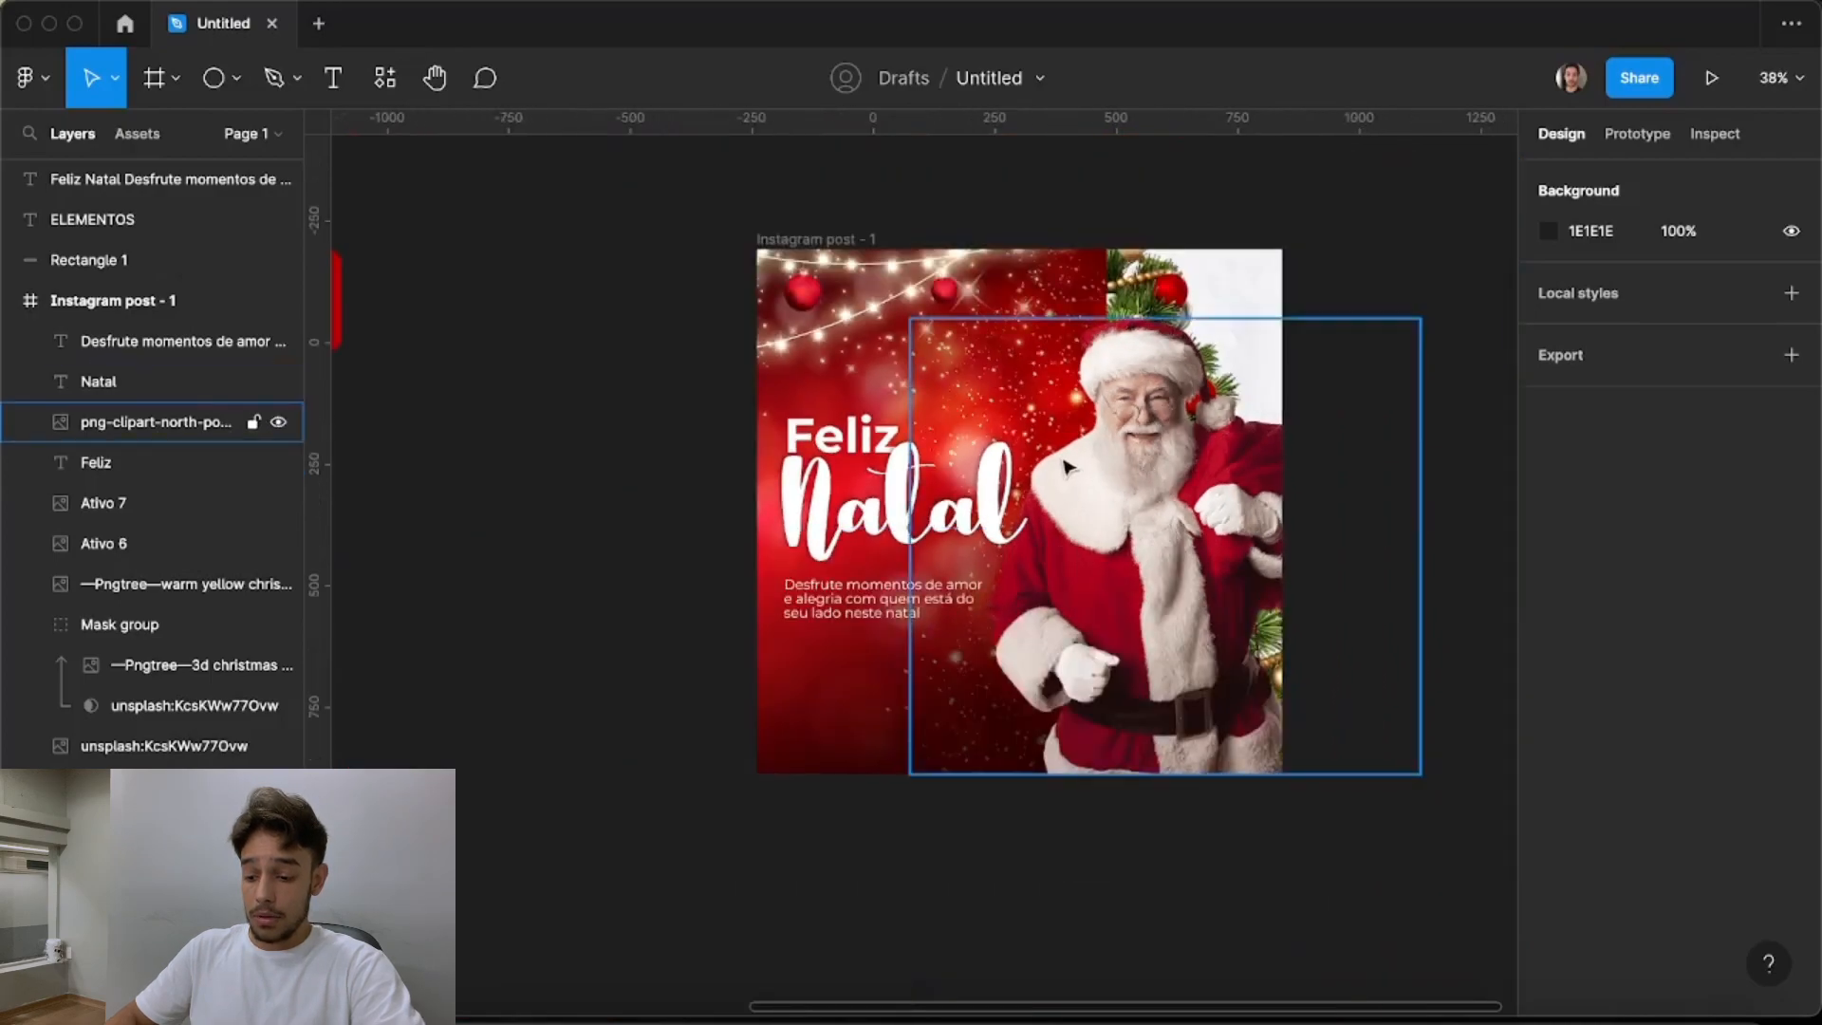
pyautogui.scroll(3, 921, 408)
pyautogui.scroll(-2, 905, 590)
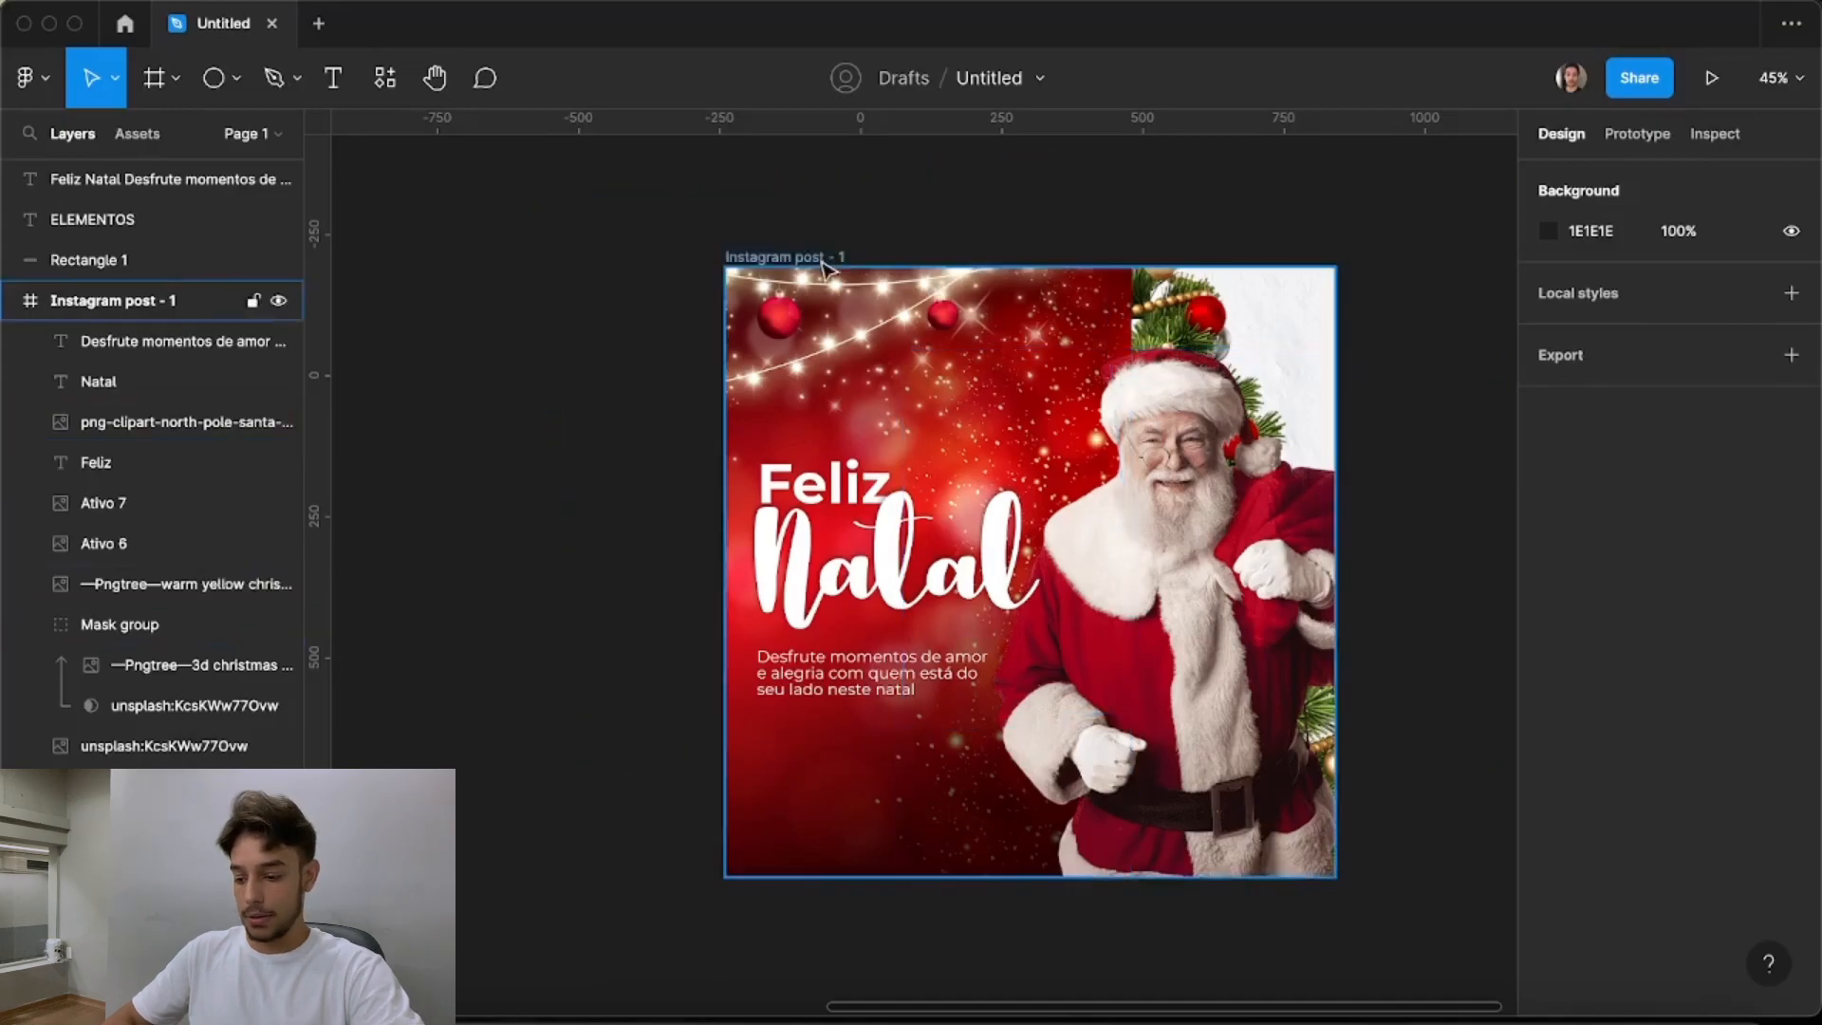
# Run the Noise plugin with nothing selected, keeping the whole post in view
pyautogui.rightClick(642, 383)
pyautogui.moveTo(761, 593)
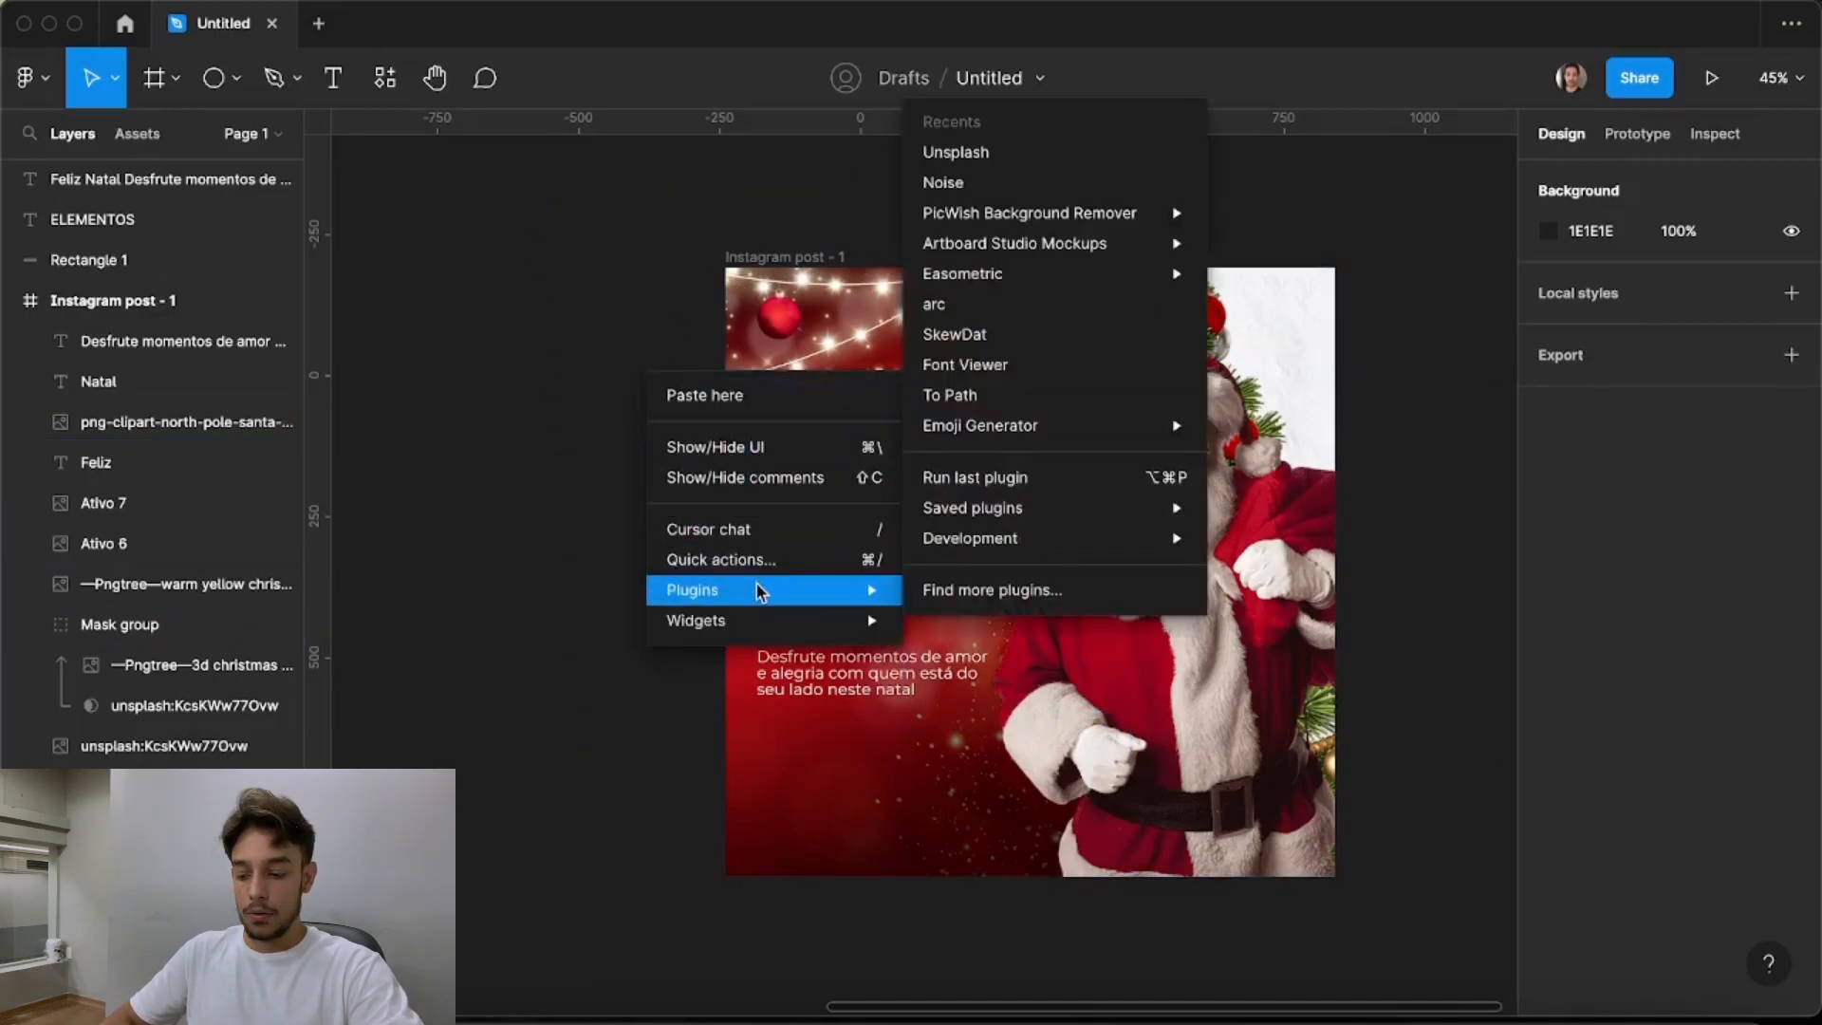
pyautogui.click(1004, 184)
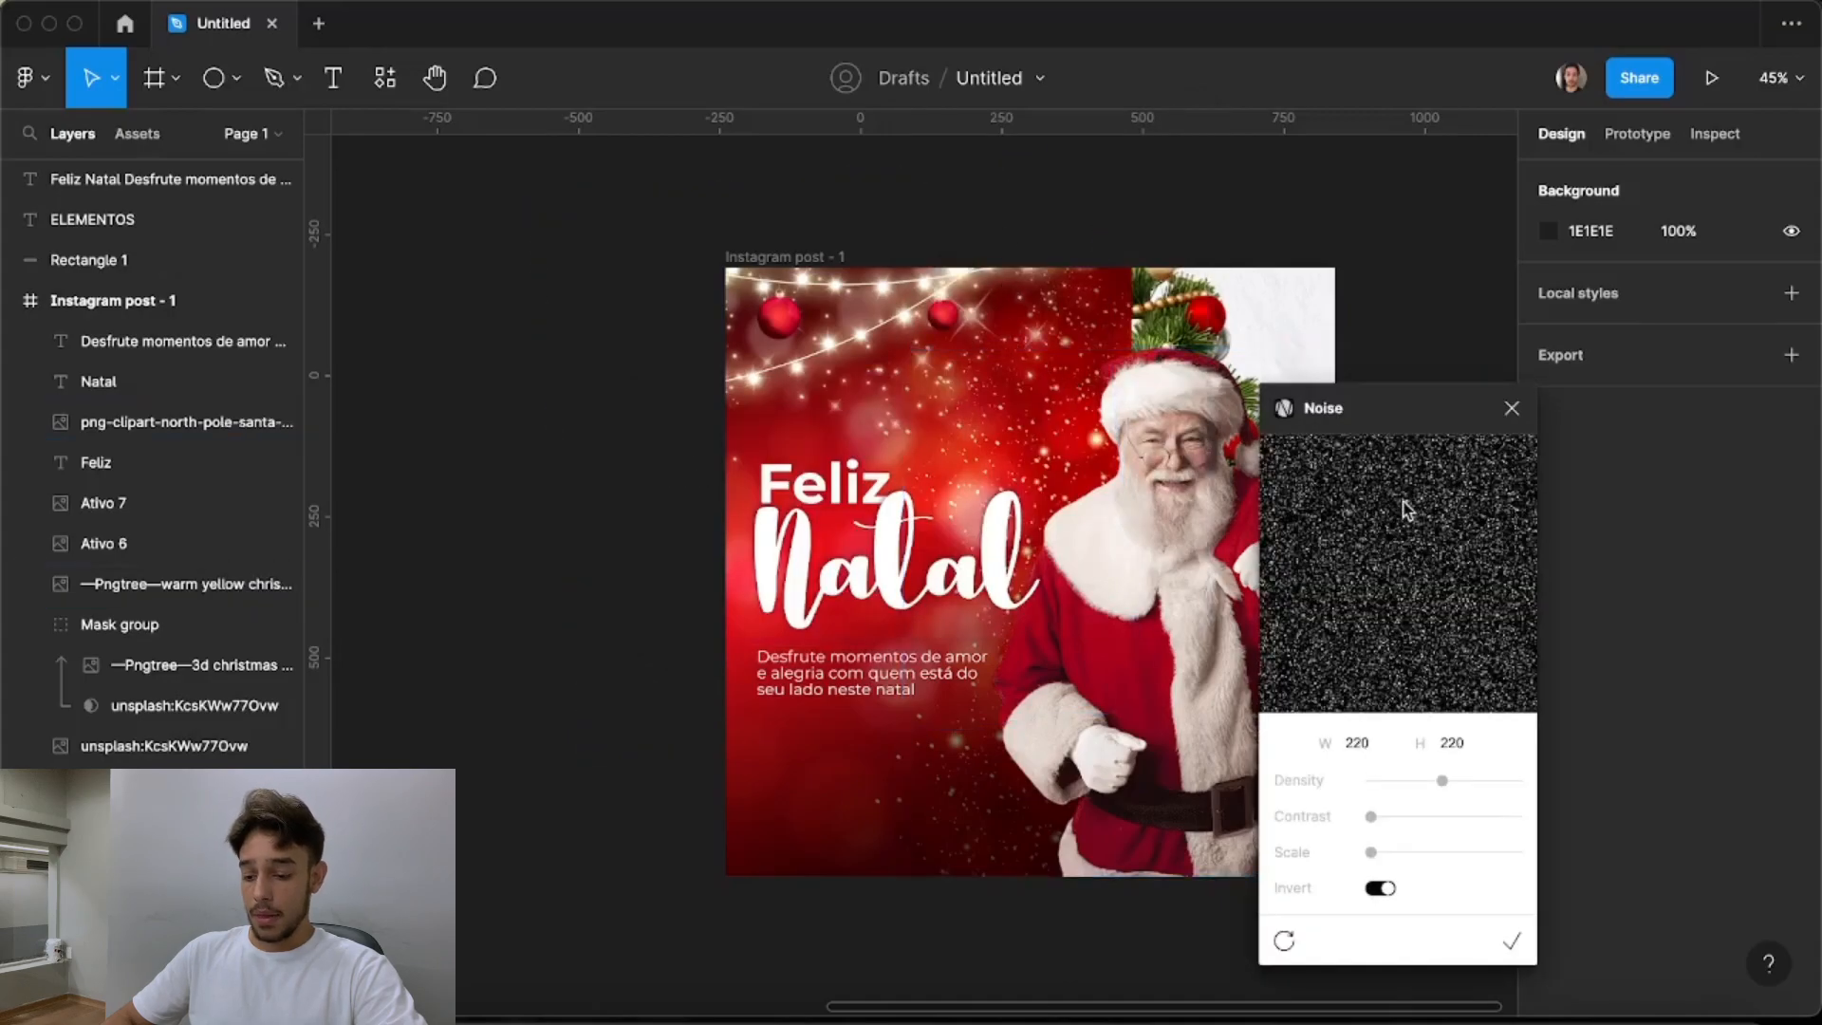
pyautogui.scroll(-3, 660, 551)
pyautogui.scroll(-2, 660, 549)
pyautogui.scroll(2, 997, 533)
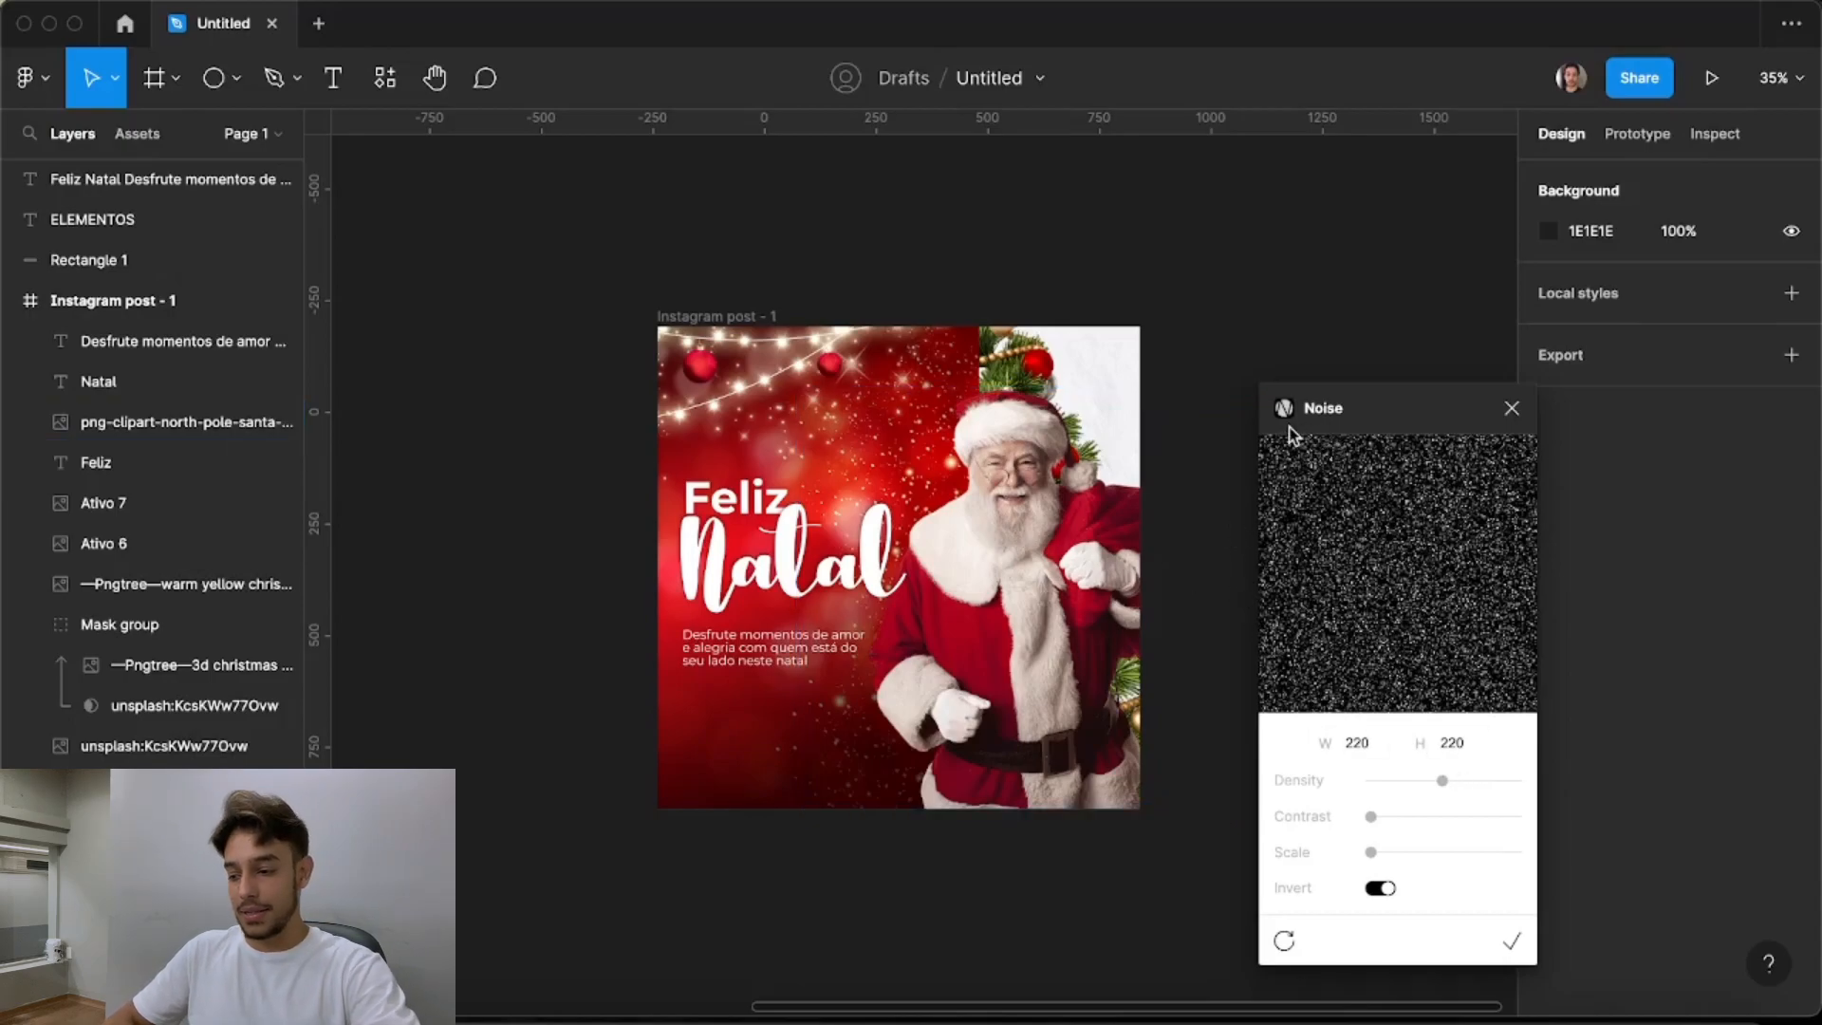
pyautogui.click(29, 86)
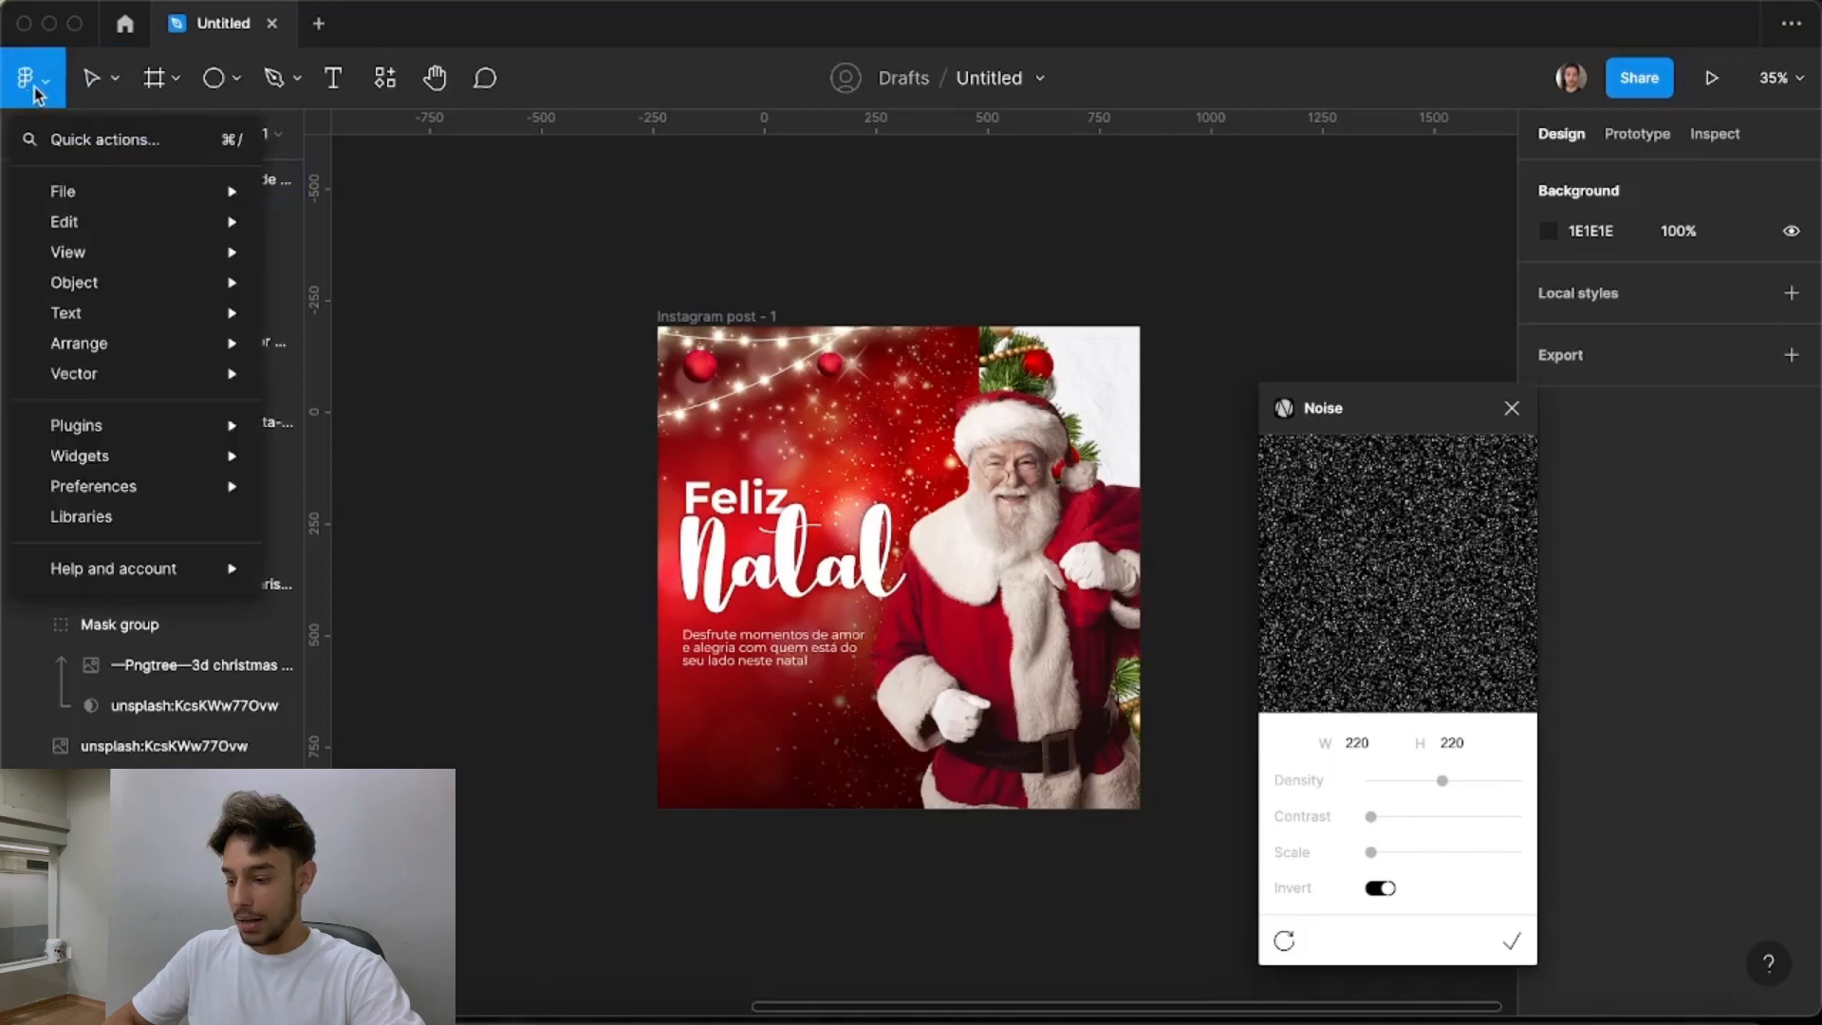
pyautogui.moveTo(171, 425)
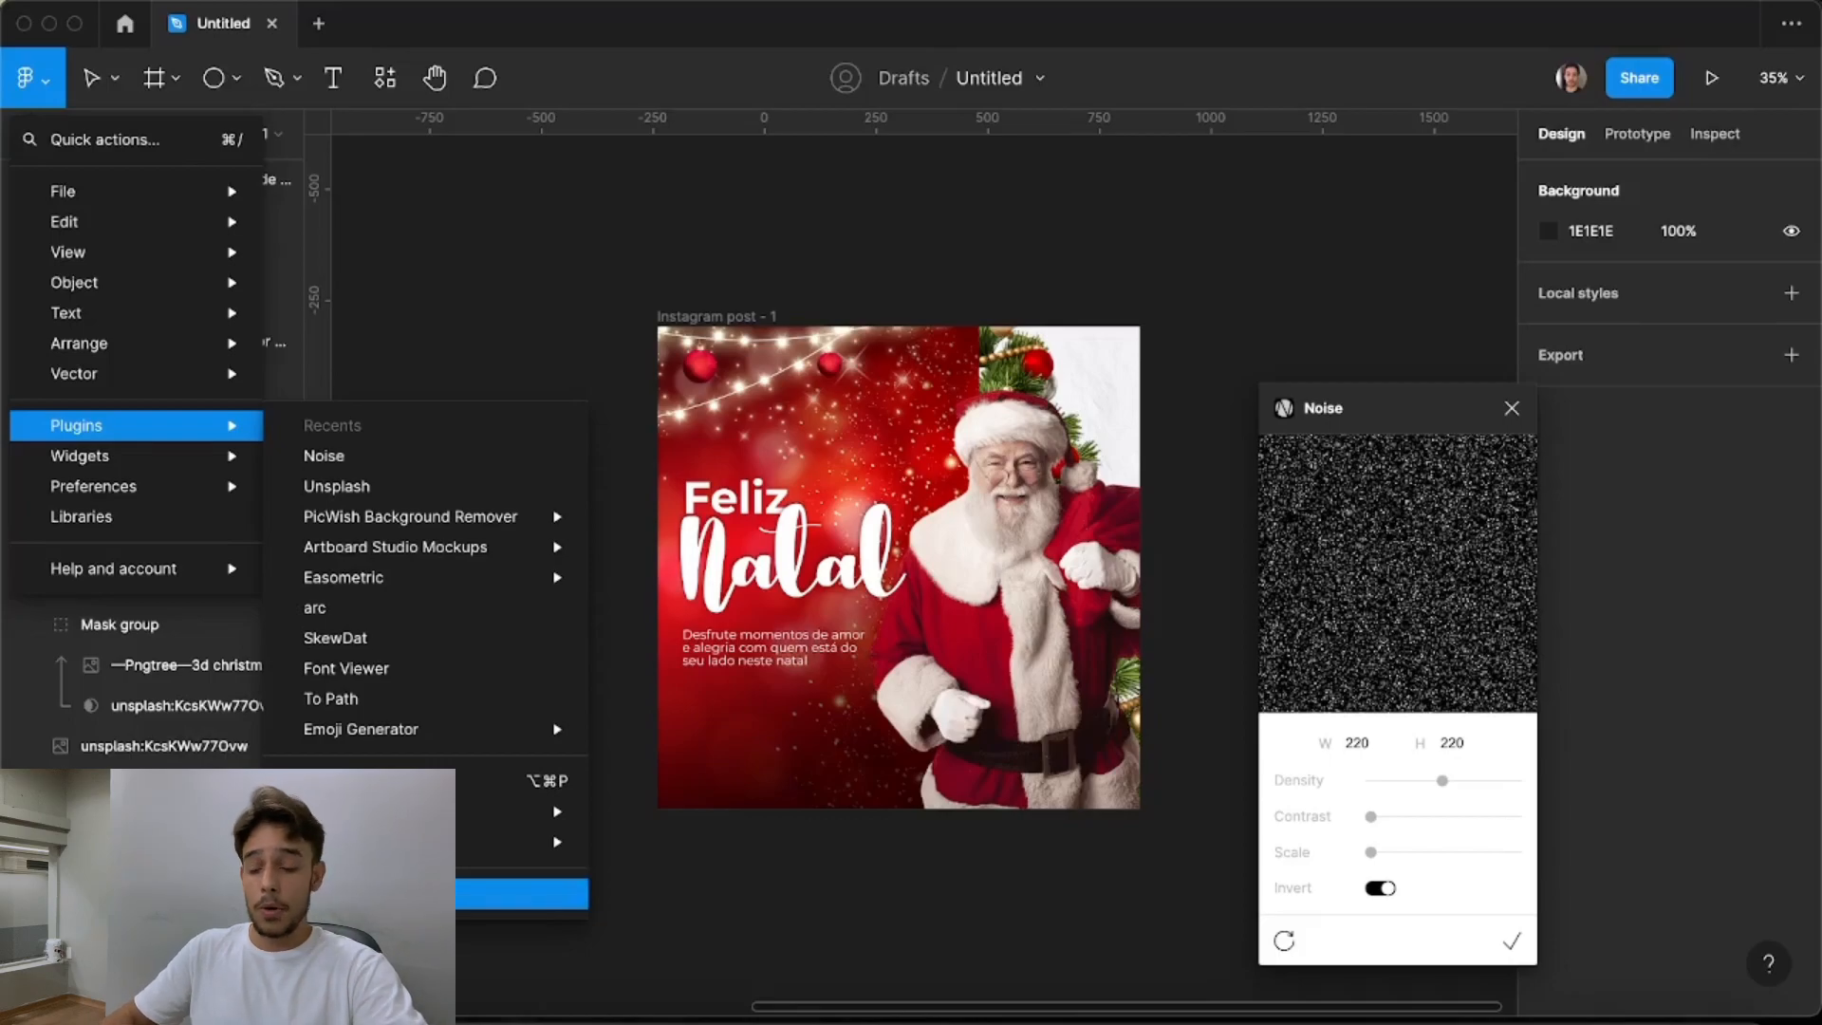
pyautogui.moveTo(522, 842)
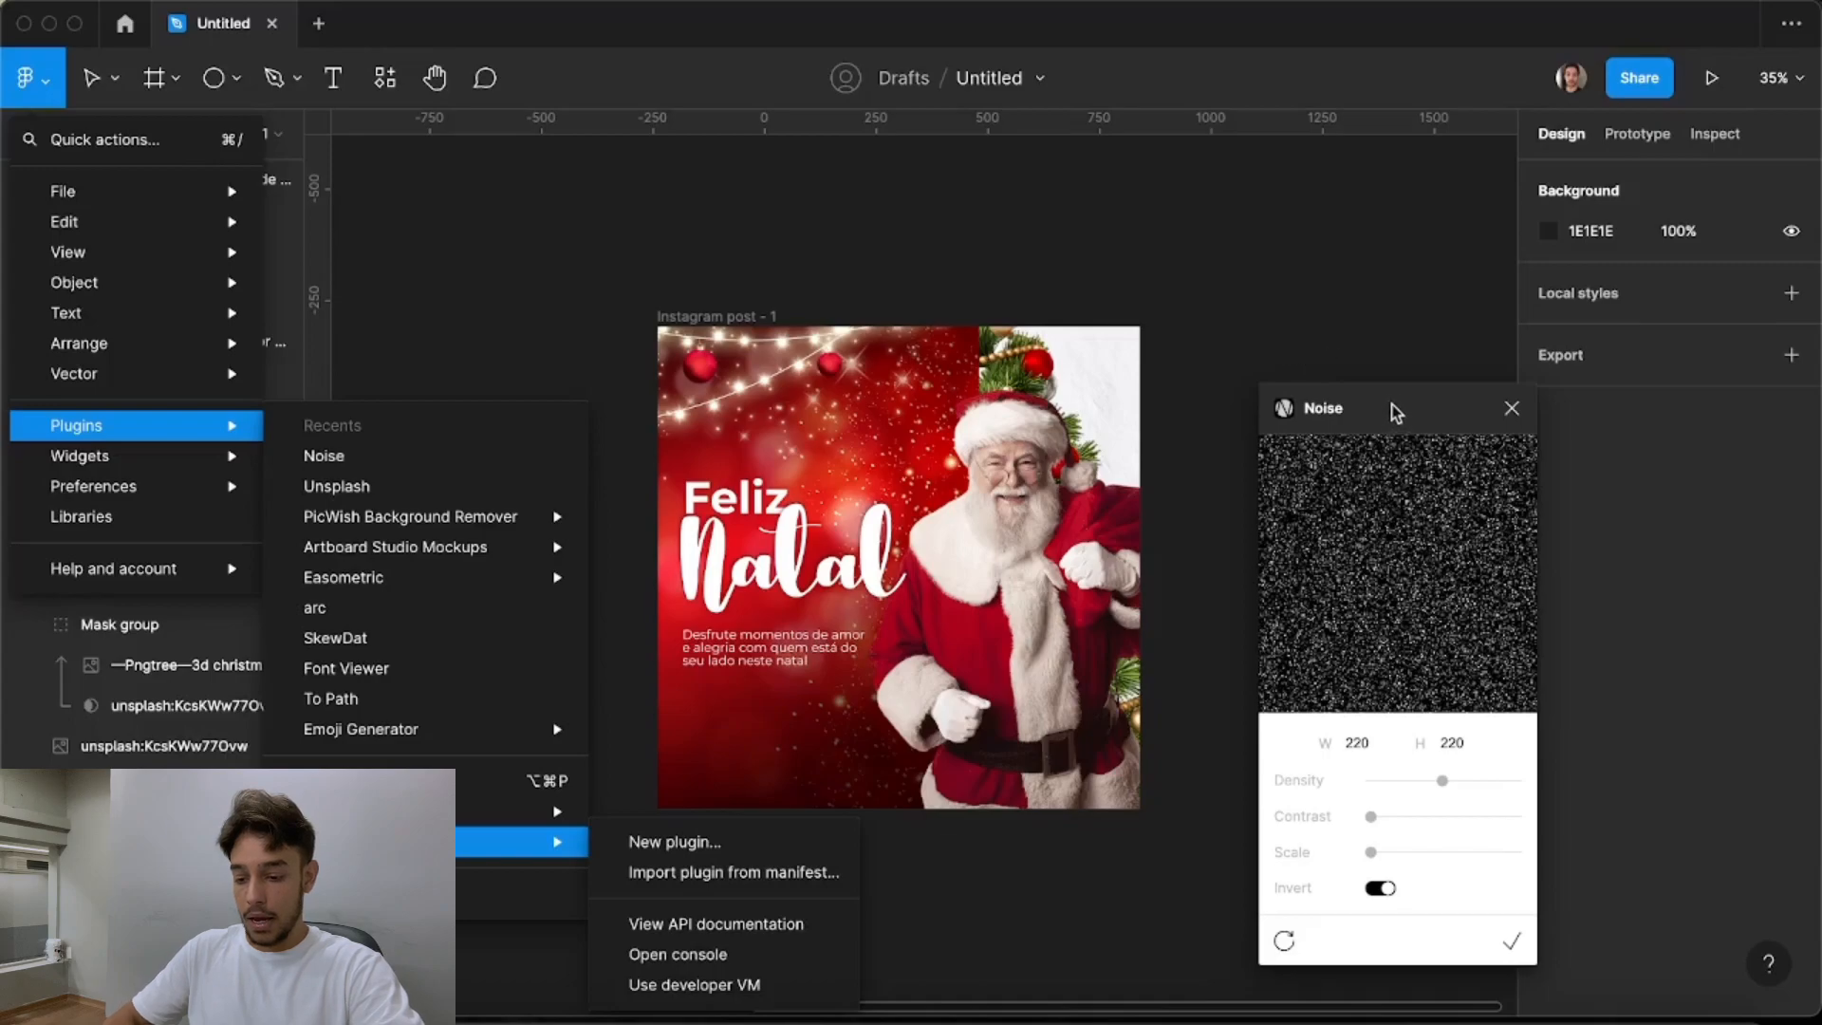
pyautogui.click(930, 389)
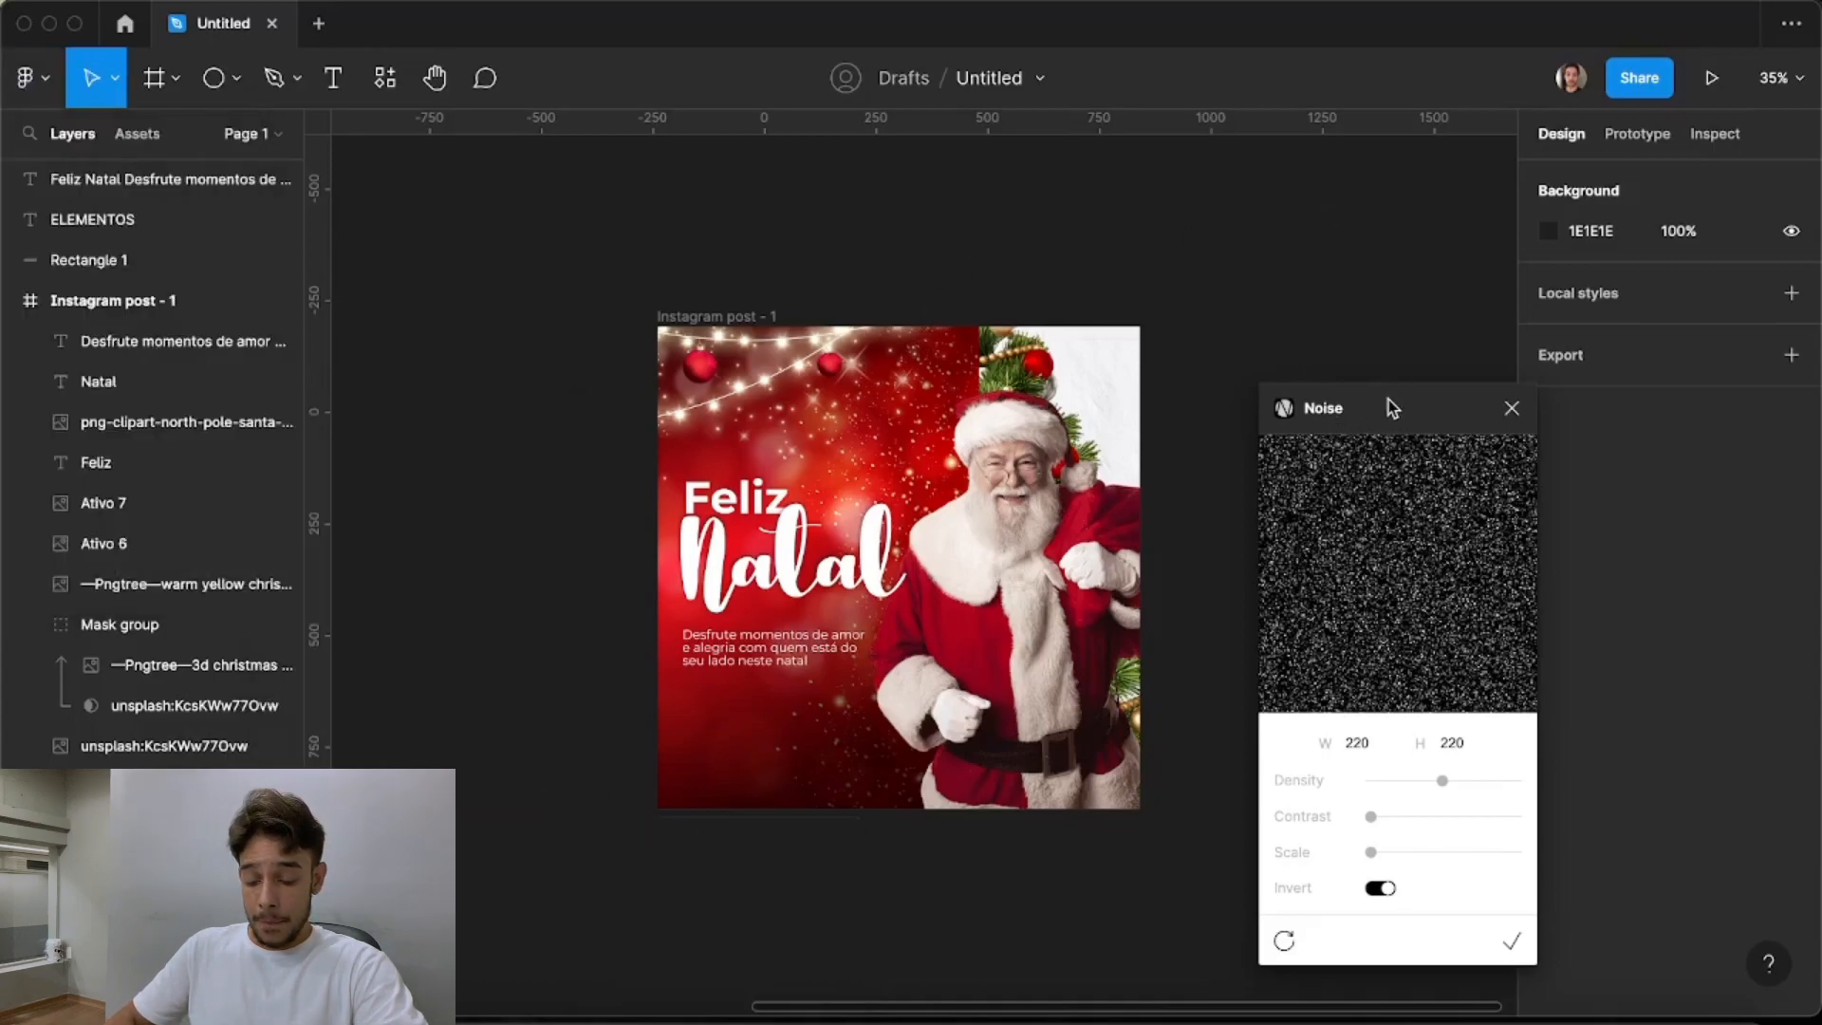
# Move the Noise plugin window right beside the post
pyautogui.moveTo(1388, 408); pyautogui.dragTo(1299, 331)
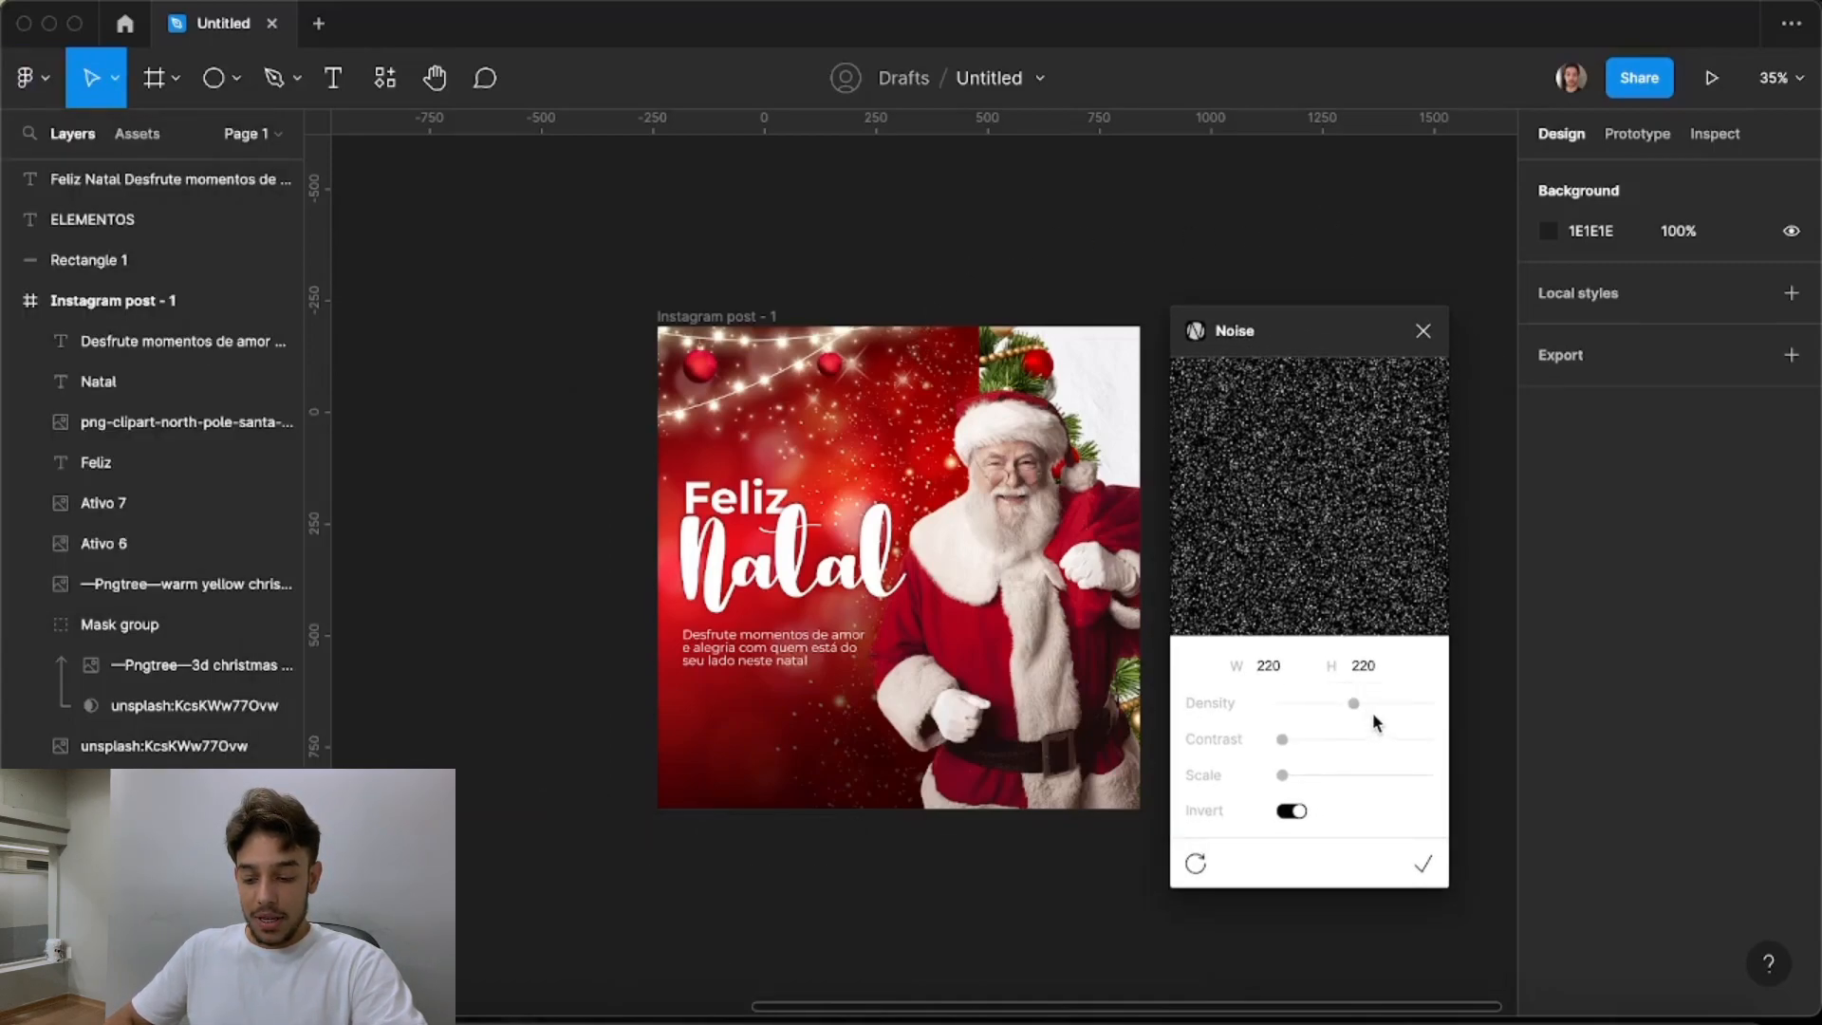
# Adjust the noise density for a sparser grain and generate the 220 × 220 texture
pyautogui.moveTo(1355, 705)
pyautogui.mouseDown()
pyautogui.moveTo(1281, 705)
pyautogui.moveTo(1342, 706)
pyautogui.mouseUp()
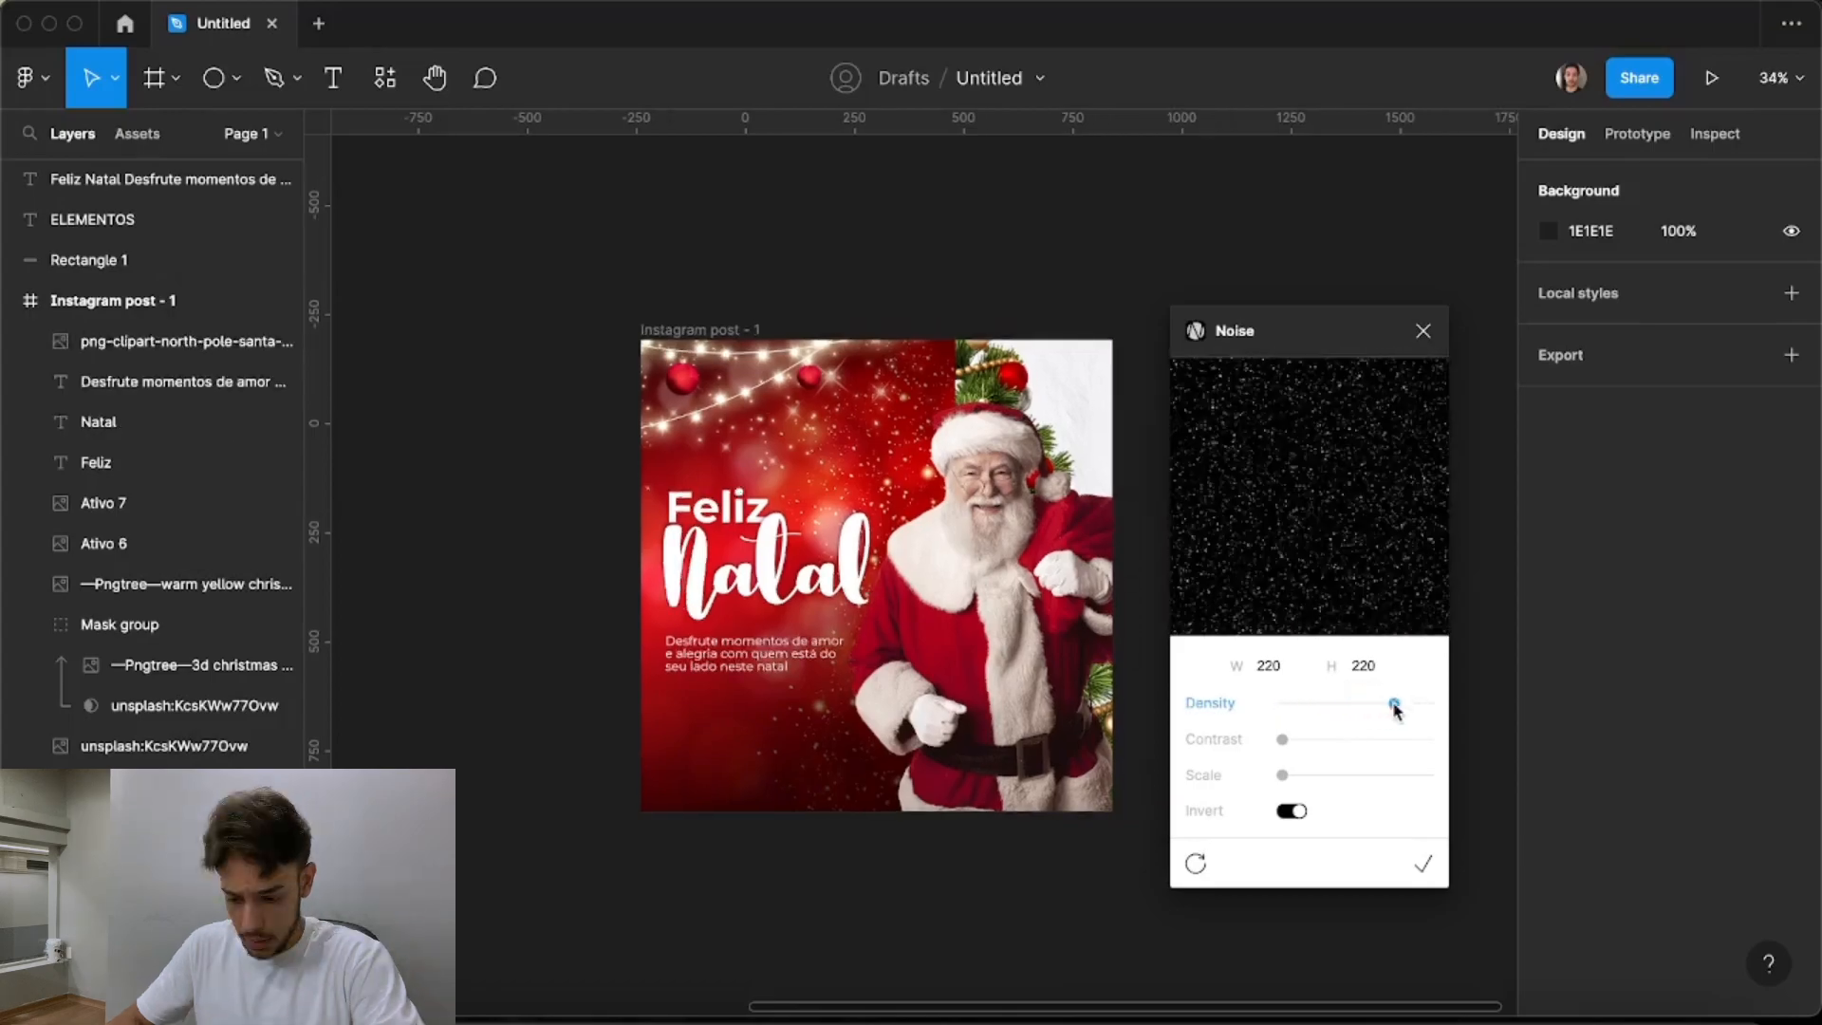
pyautogui.moveTo(1395, 707); pyautogui.dragTo(1385, 712)
pyautogui.click(1423, 864)
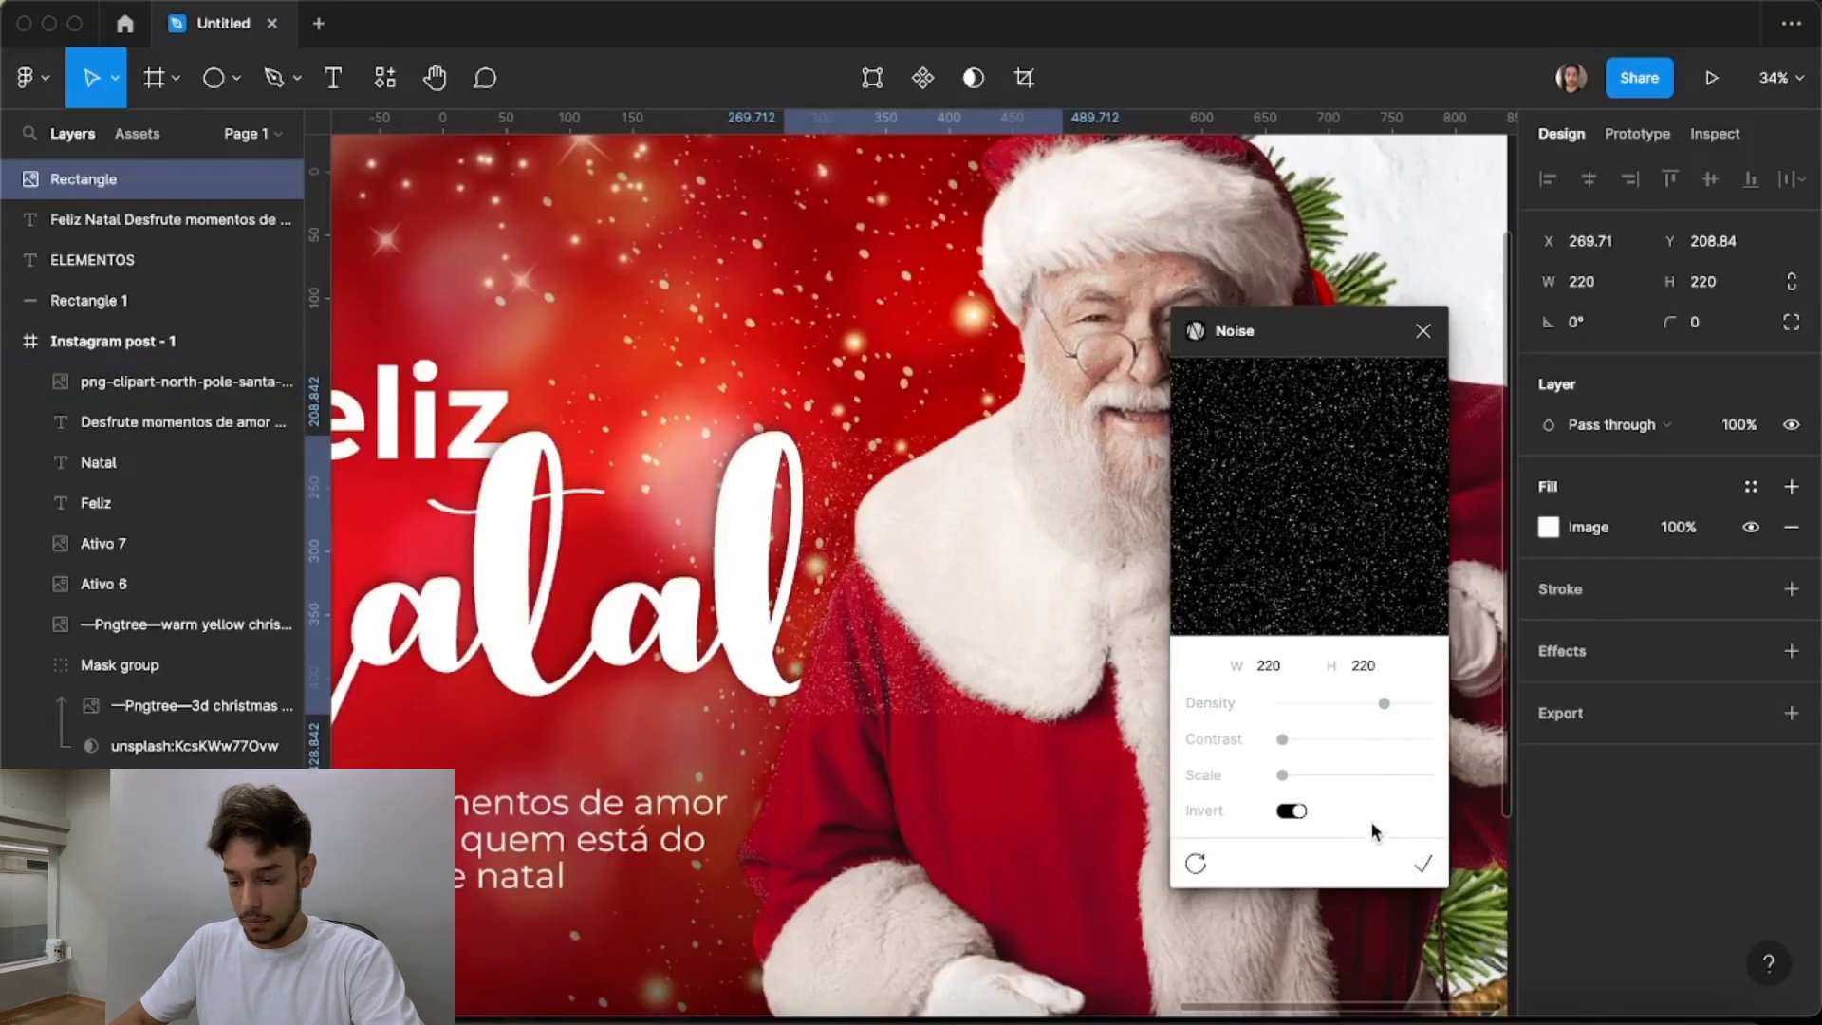
# Enlarge the noise rectangle to 1080 × 1080 so it covers the whole post, and place its layer directly beneath Santa
pyautogui.scroll(5, 865, 570)
pyautogui.scroll(-10, 873, 574)
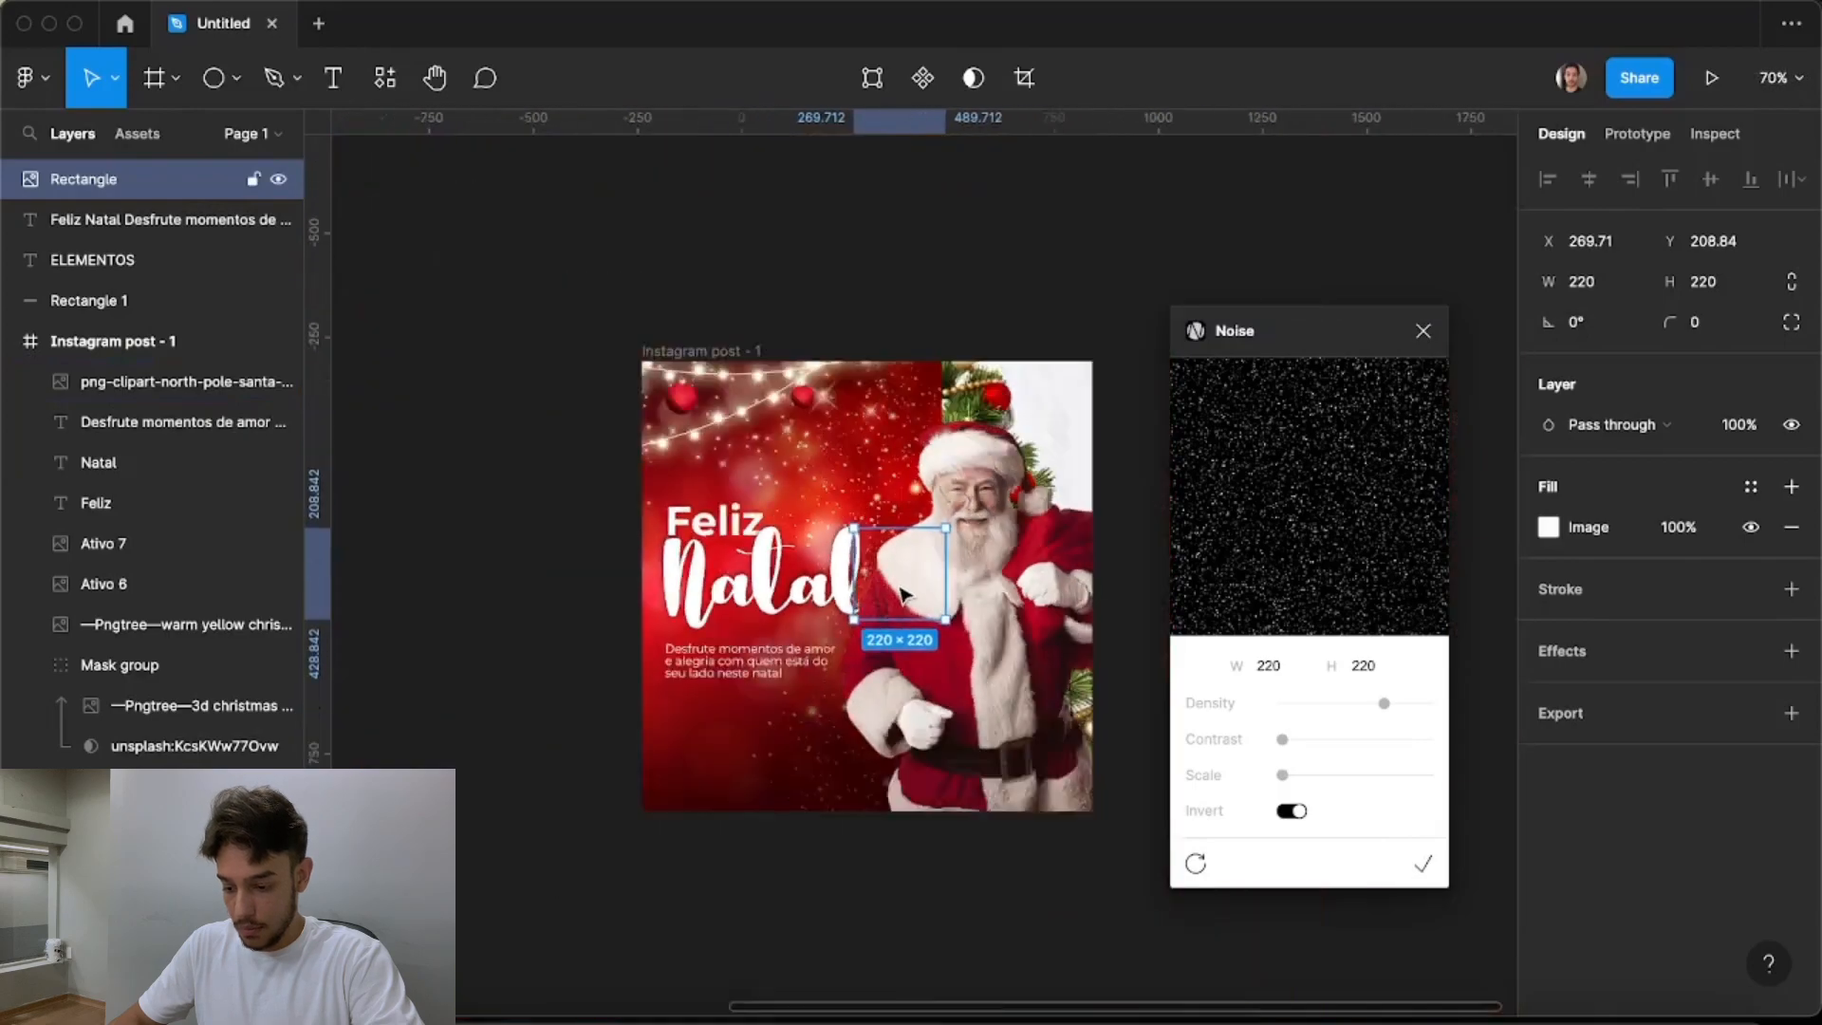
pyautogui.moveTo(904, 610); pyautogui.dragTo(902, 751)
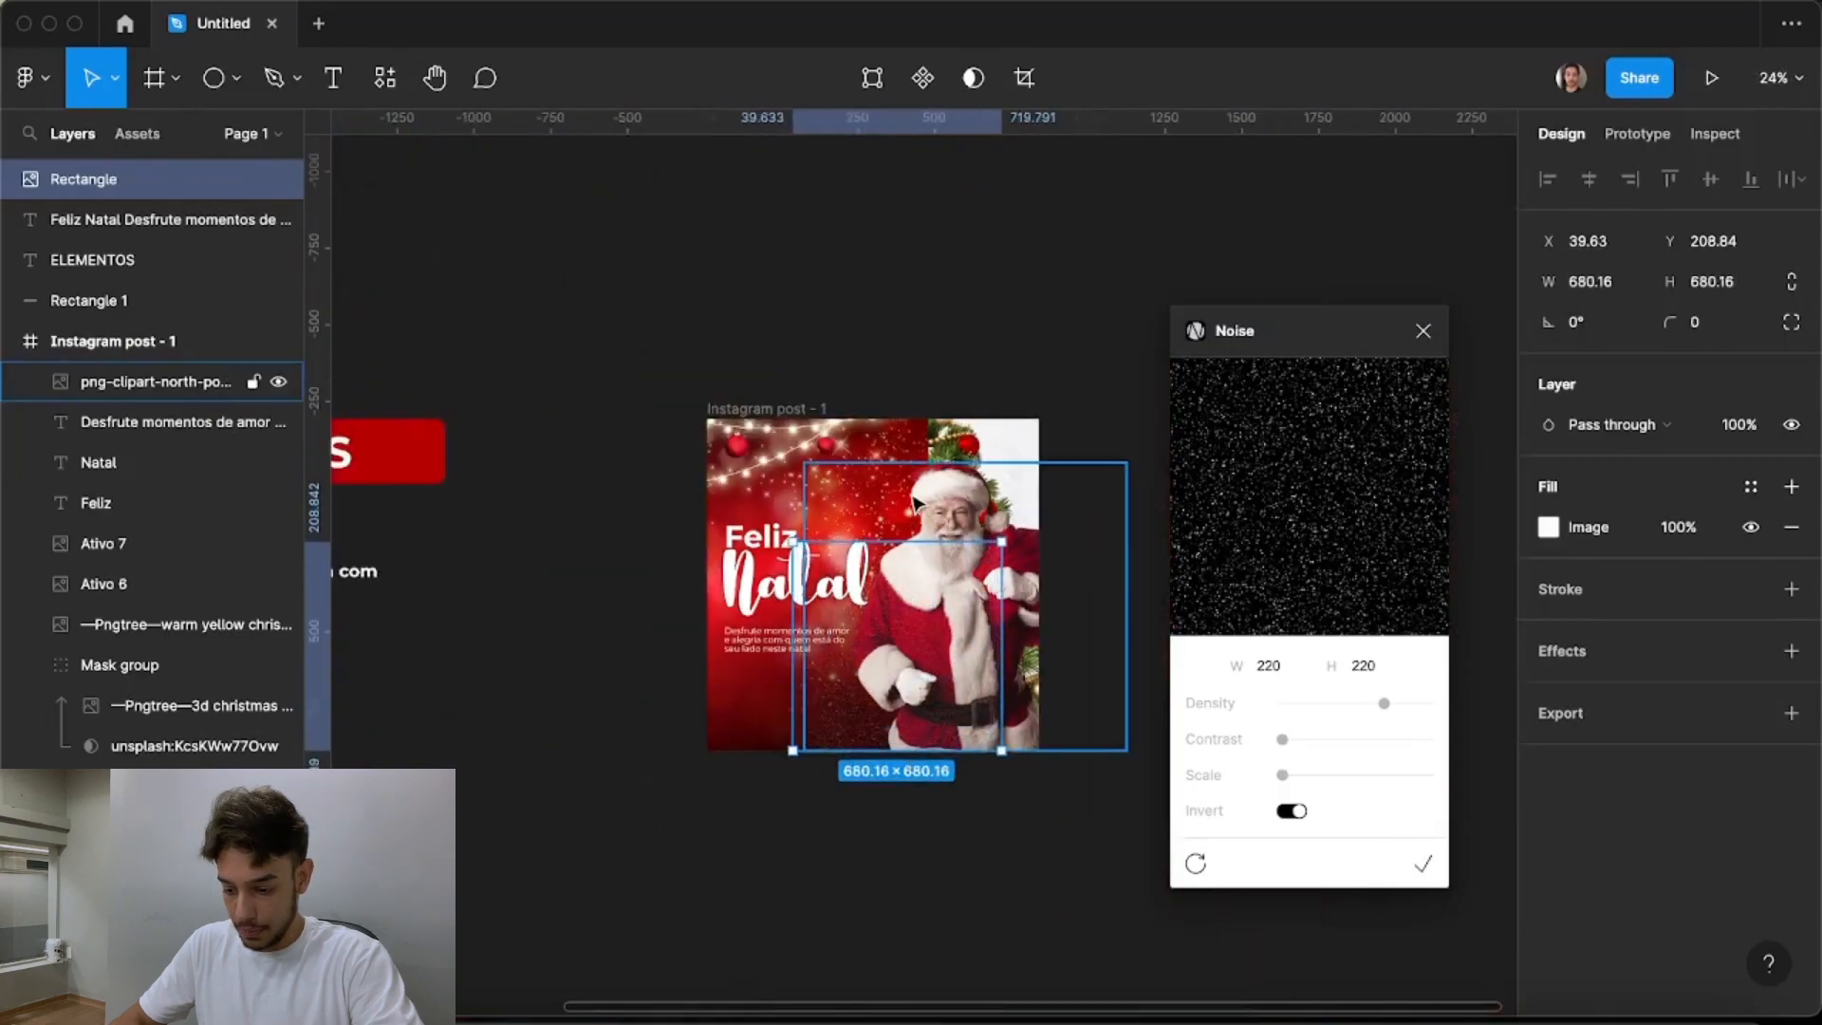
pyautogui.moveTo(913, 542); pyautogui.dragTo(913, 413)
pyautogui.moveTo(933, 528); pyautogui.dragTo(910, 521)
pyautogui.moveTo(122, 178); pyautogui.dragTo(152, 408)
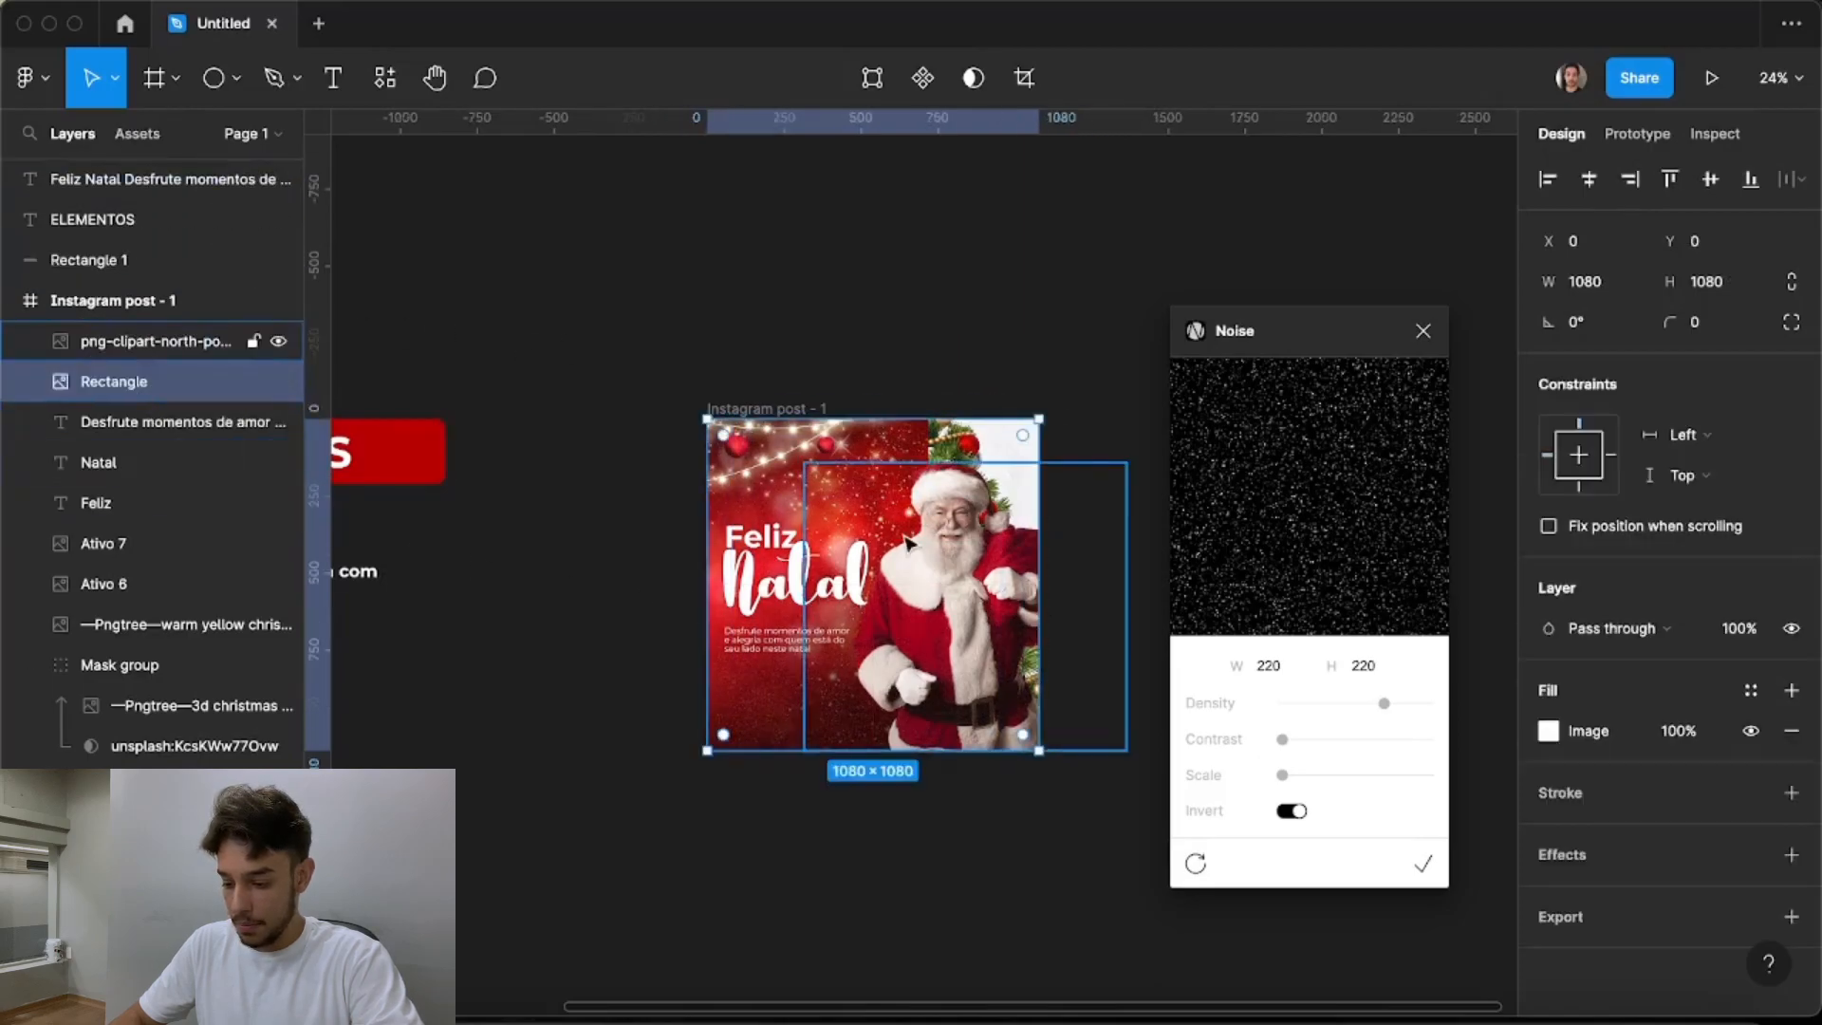
pyautogui.scroll(5, 916, 528)
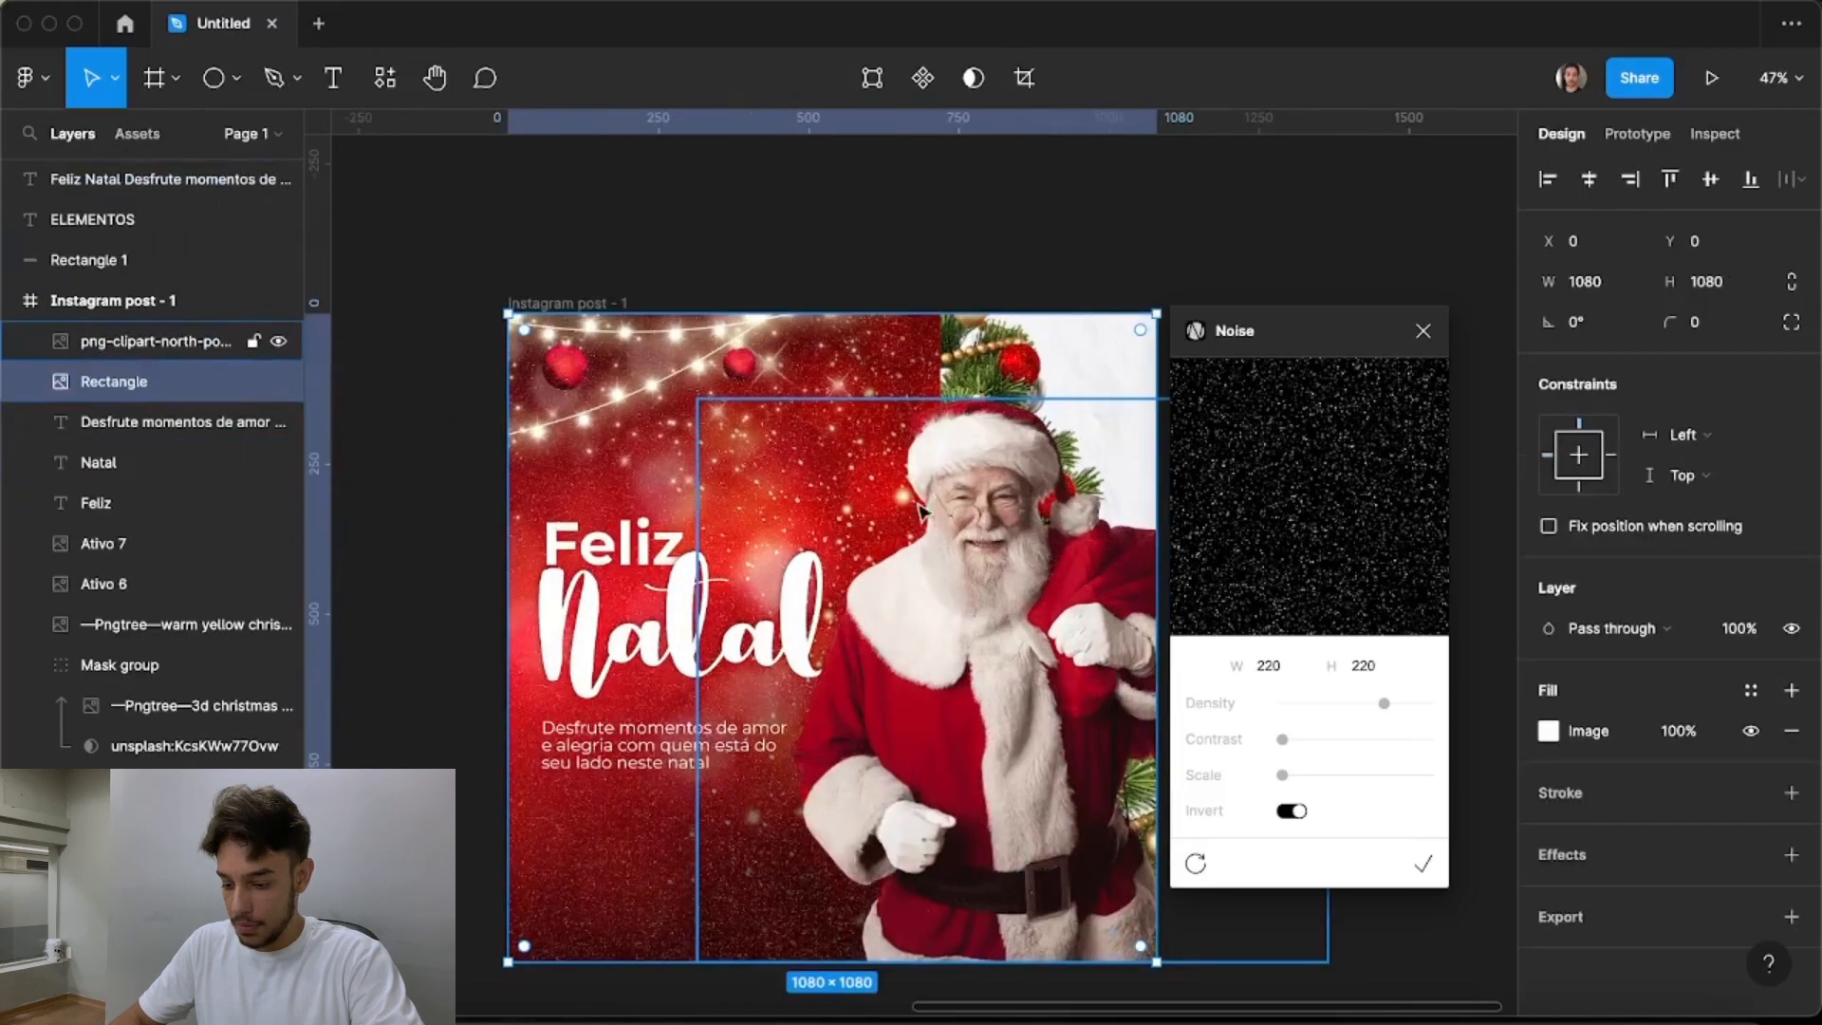
# Close the Noise plugin and set the noise rectangle's blend mode to Overlay
pyautogui.click(1423, 330)
pyautogui.click(1627, 636)
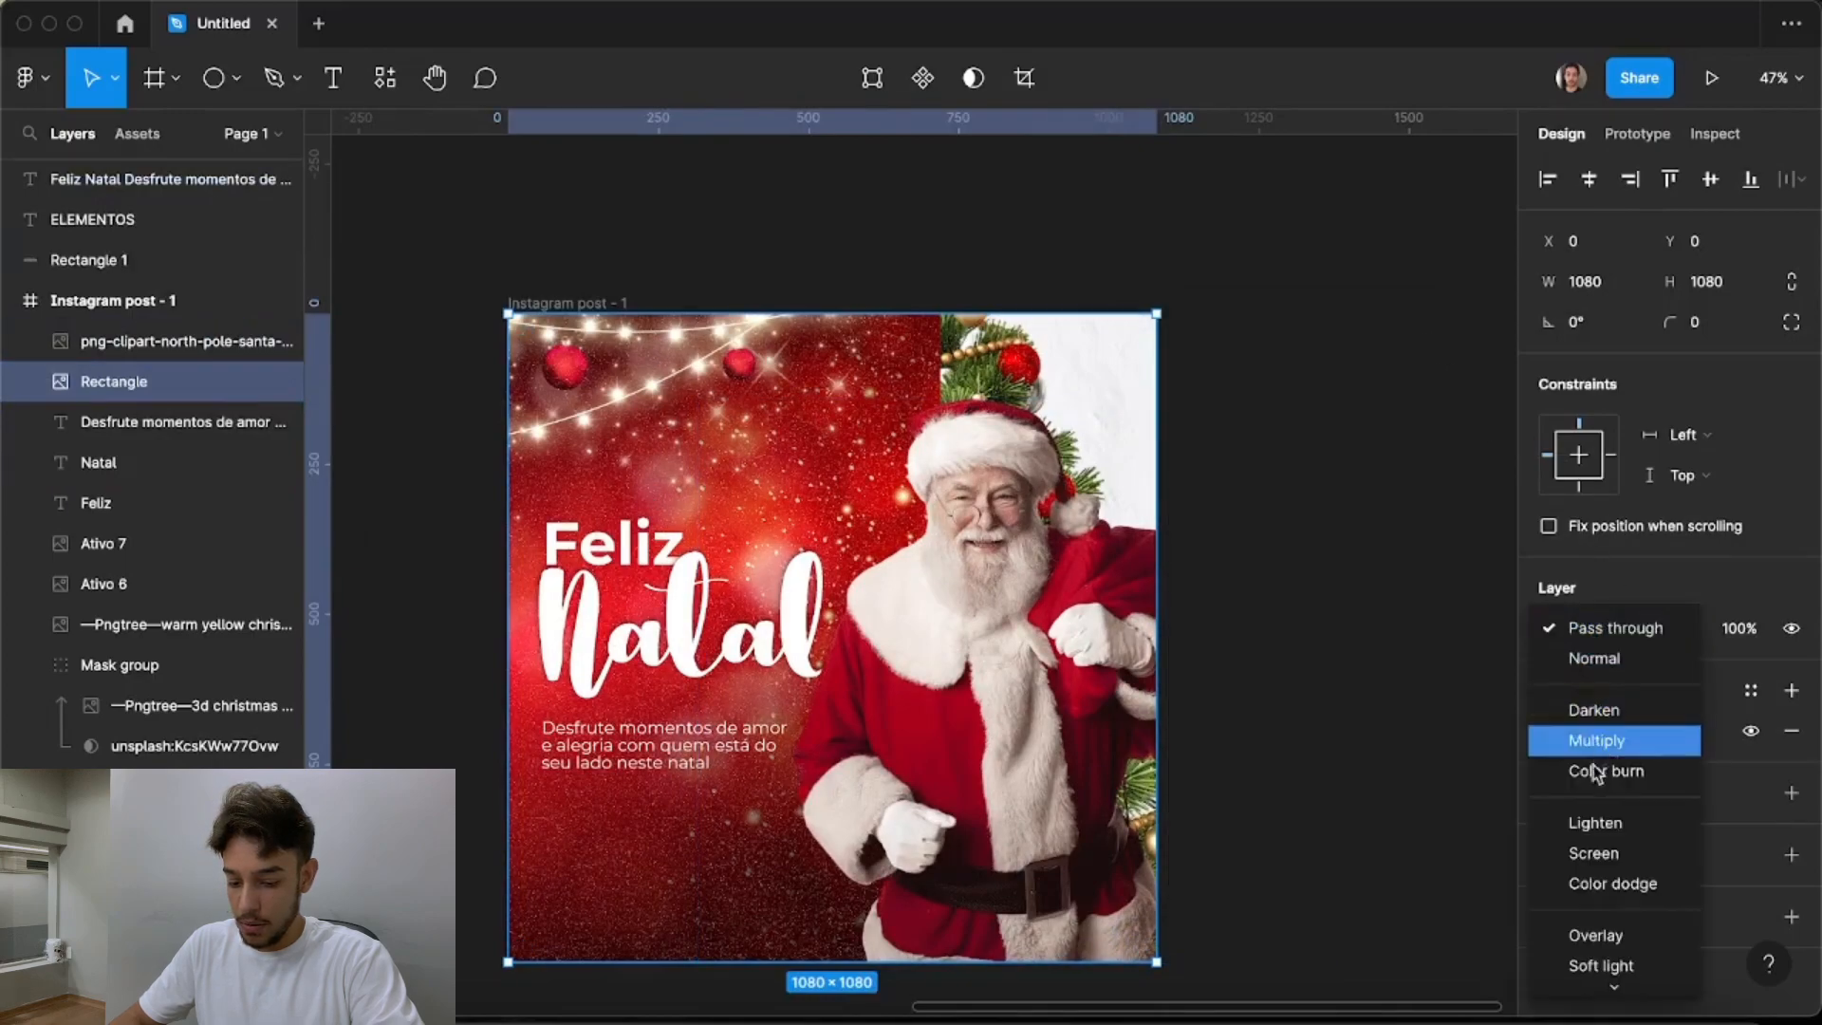
pyautogui.click(1581, 933)
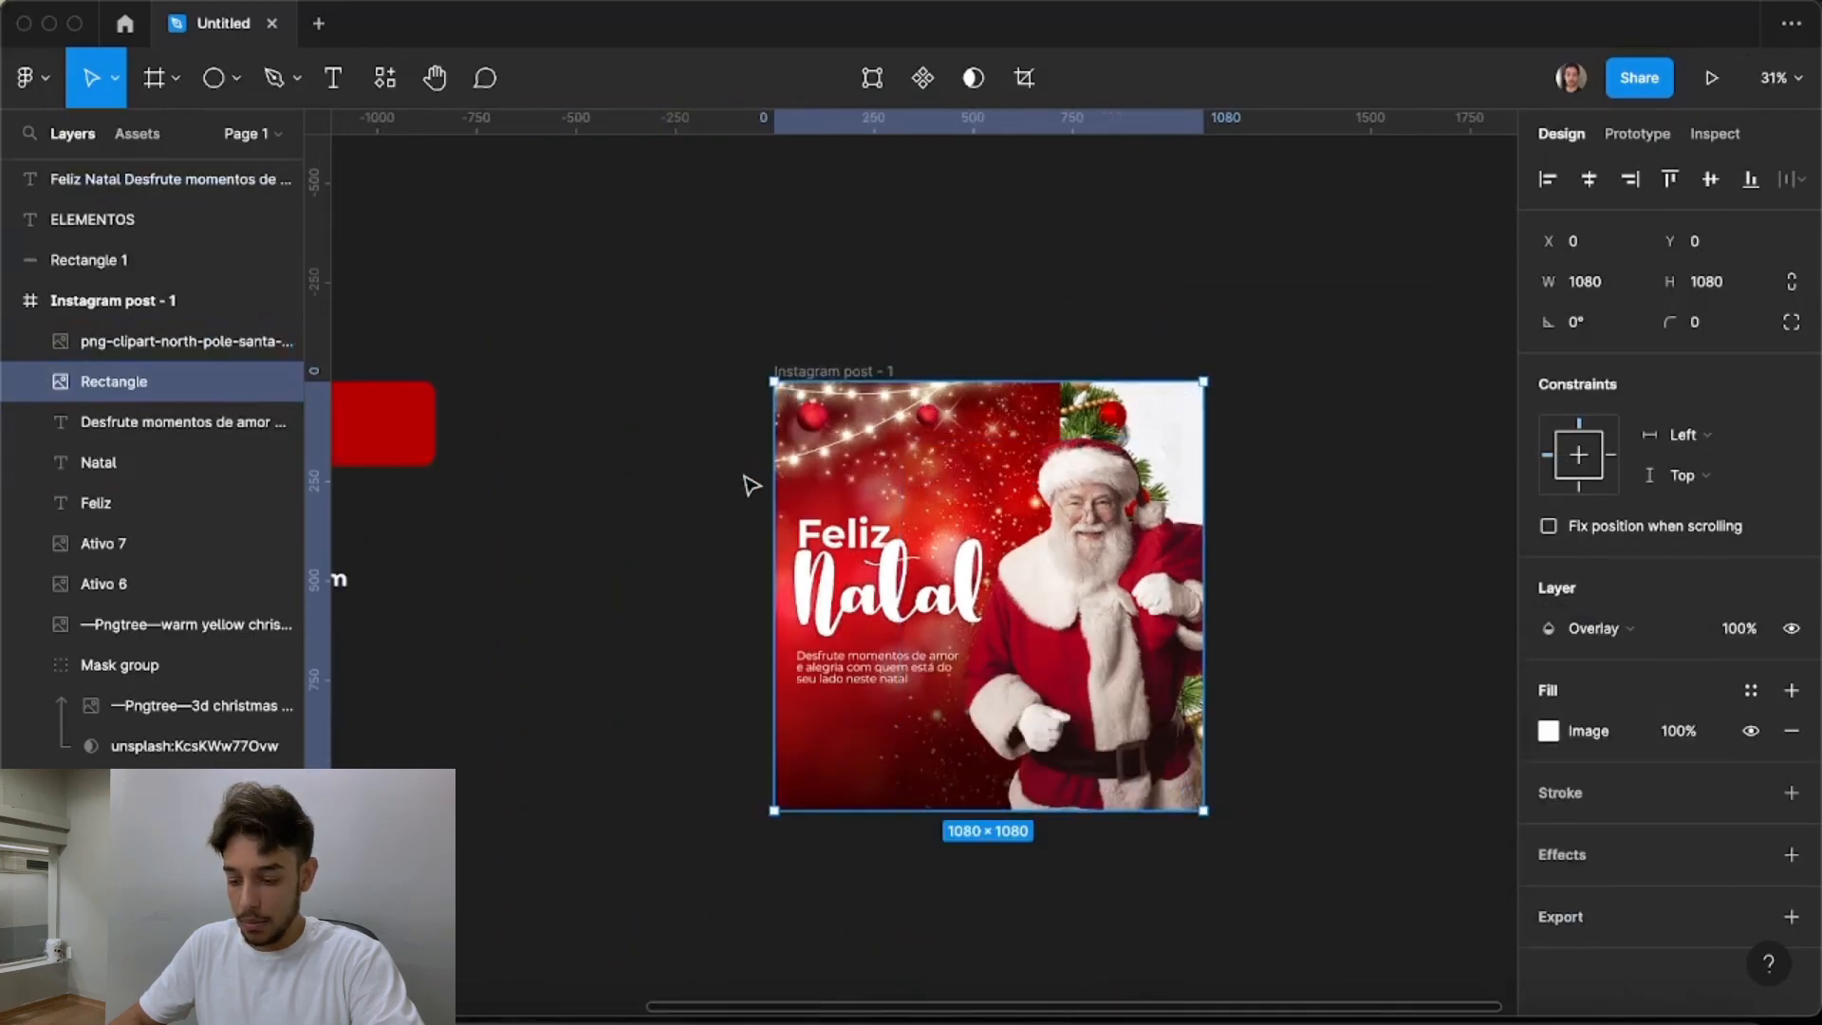
# Examine the noise texture up close around the lights, greeting and message, and across the whole post
pyautogui.scroll(5, 895, 513)
pyautogui.scroll(2, 895, 508)
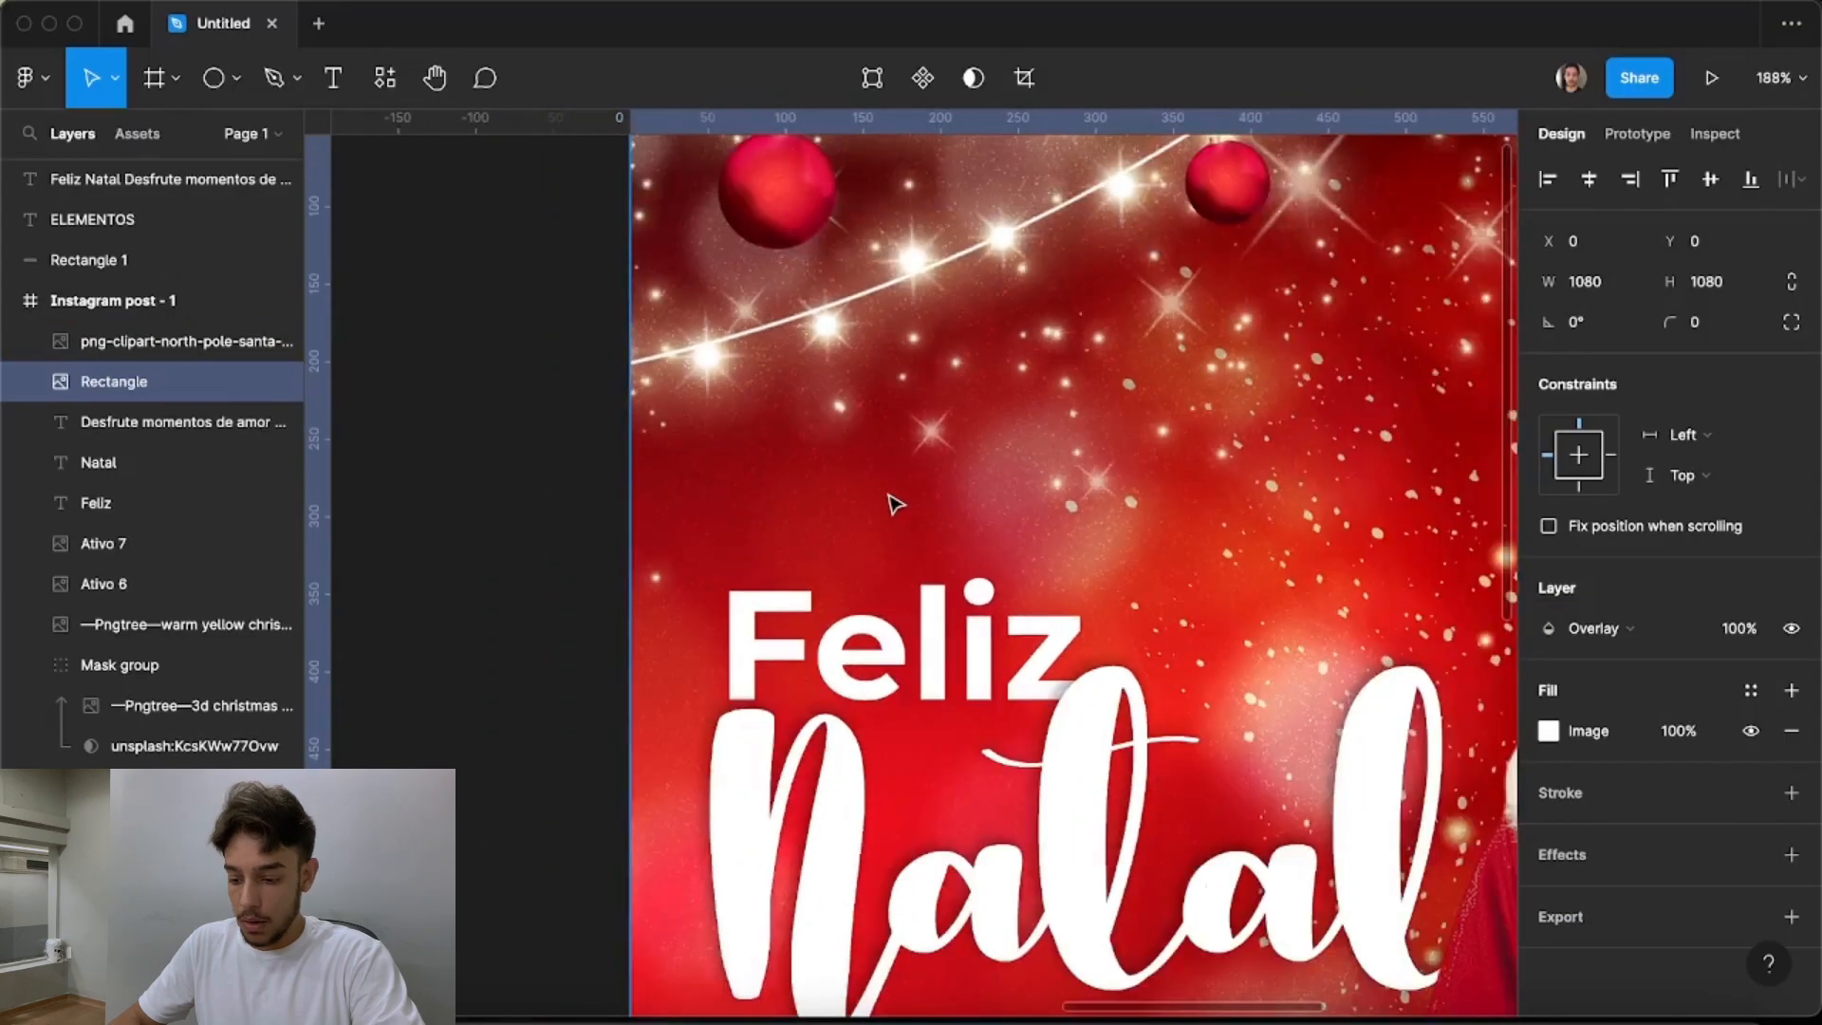
pyautogui.scroll(-6, 895, 504)
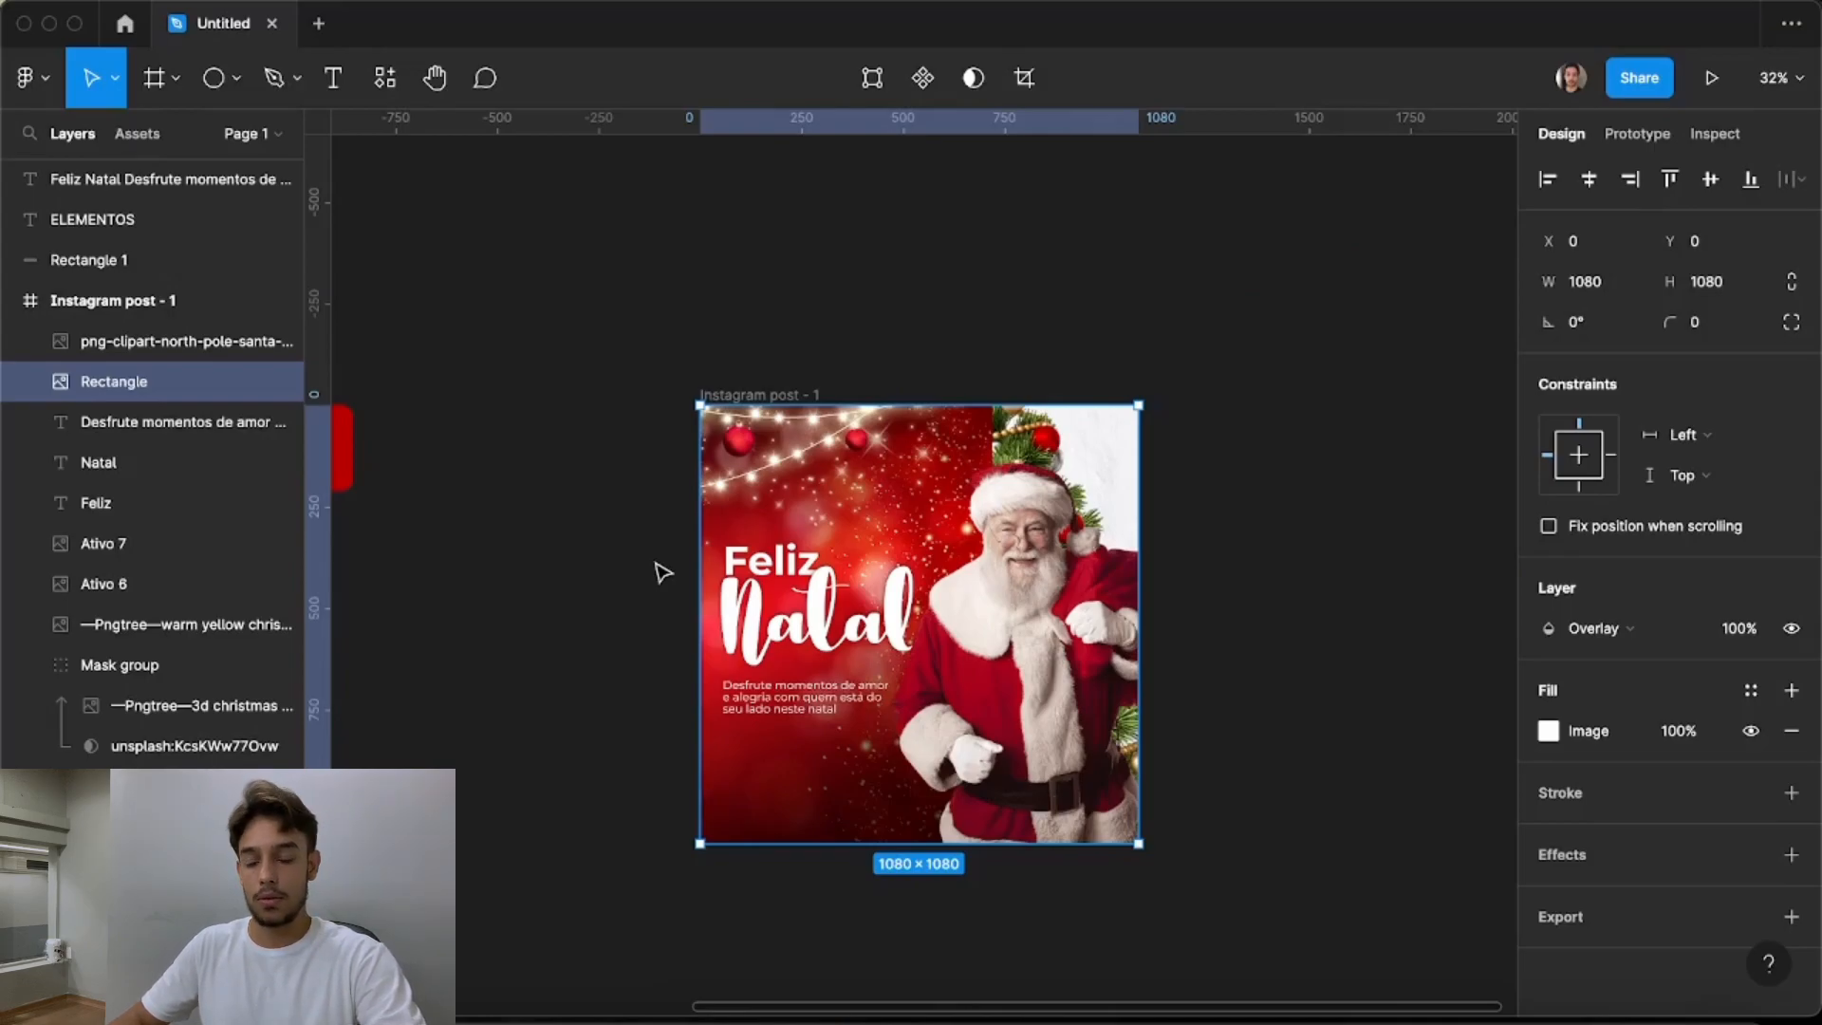
pyautogui.scroll(3, 684, 542)
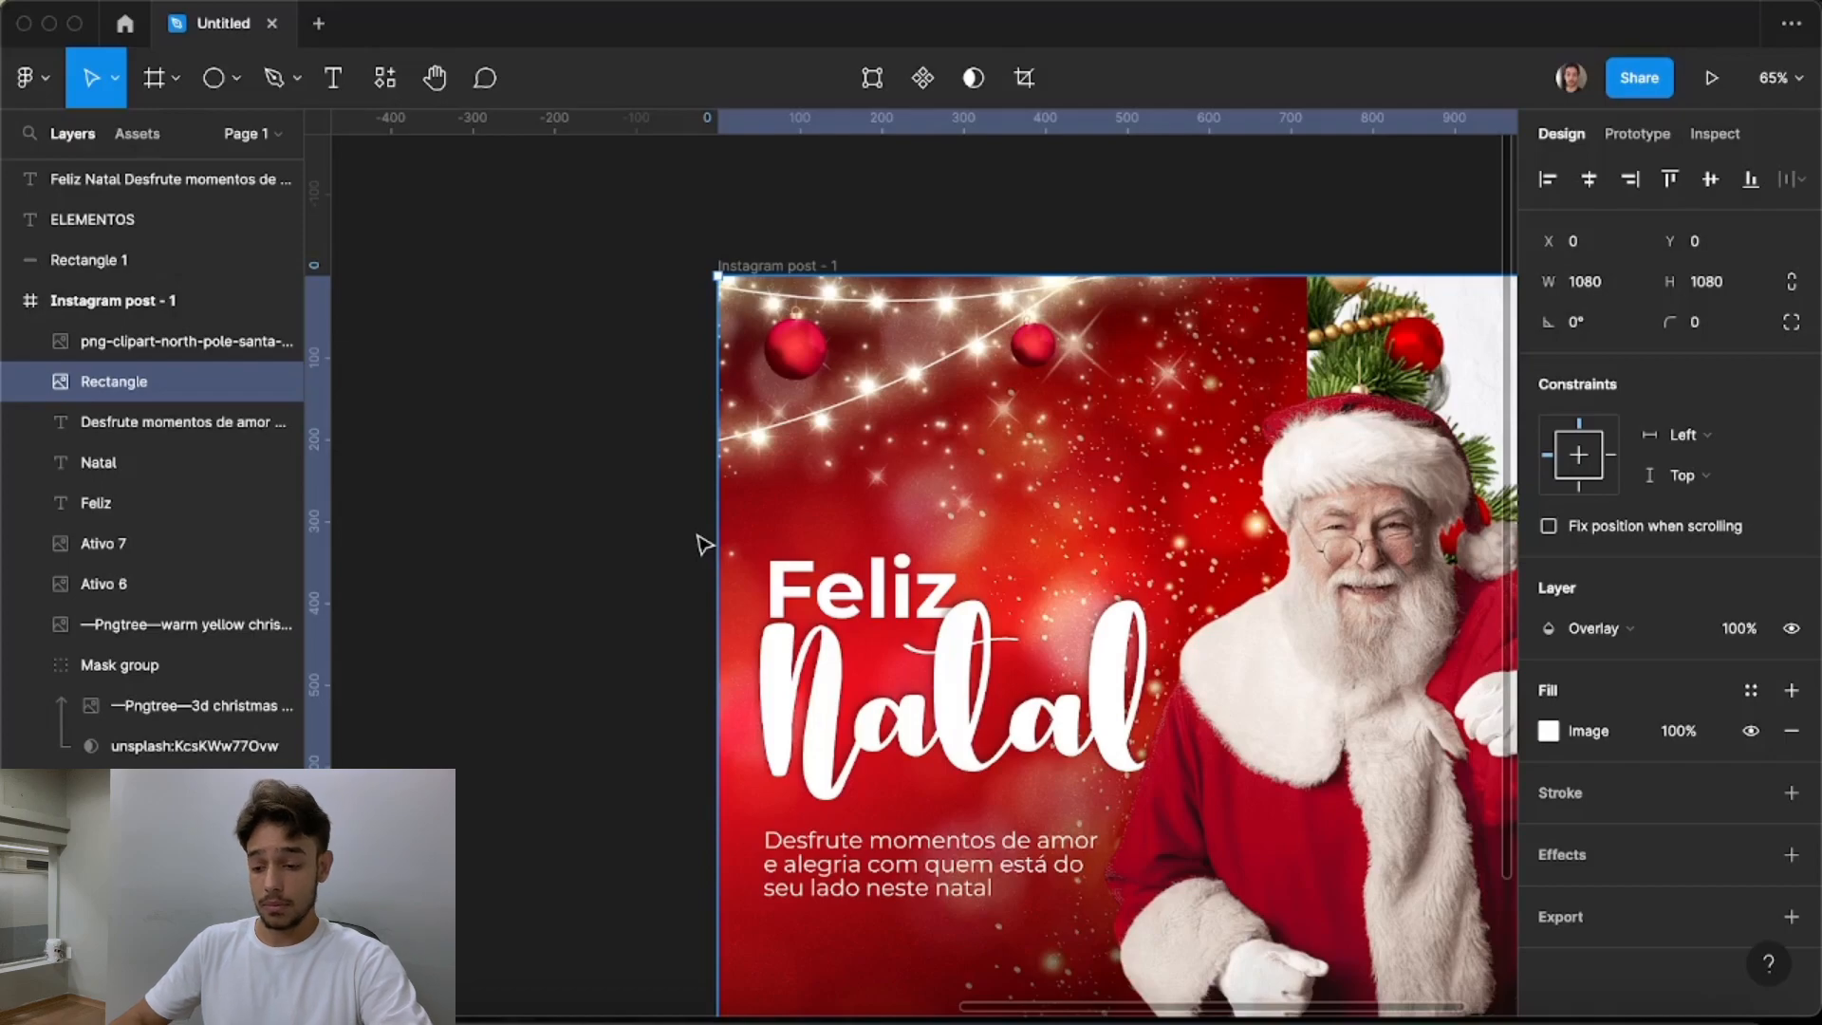
pyautogui.scroll(5, 925, 304)
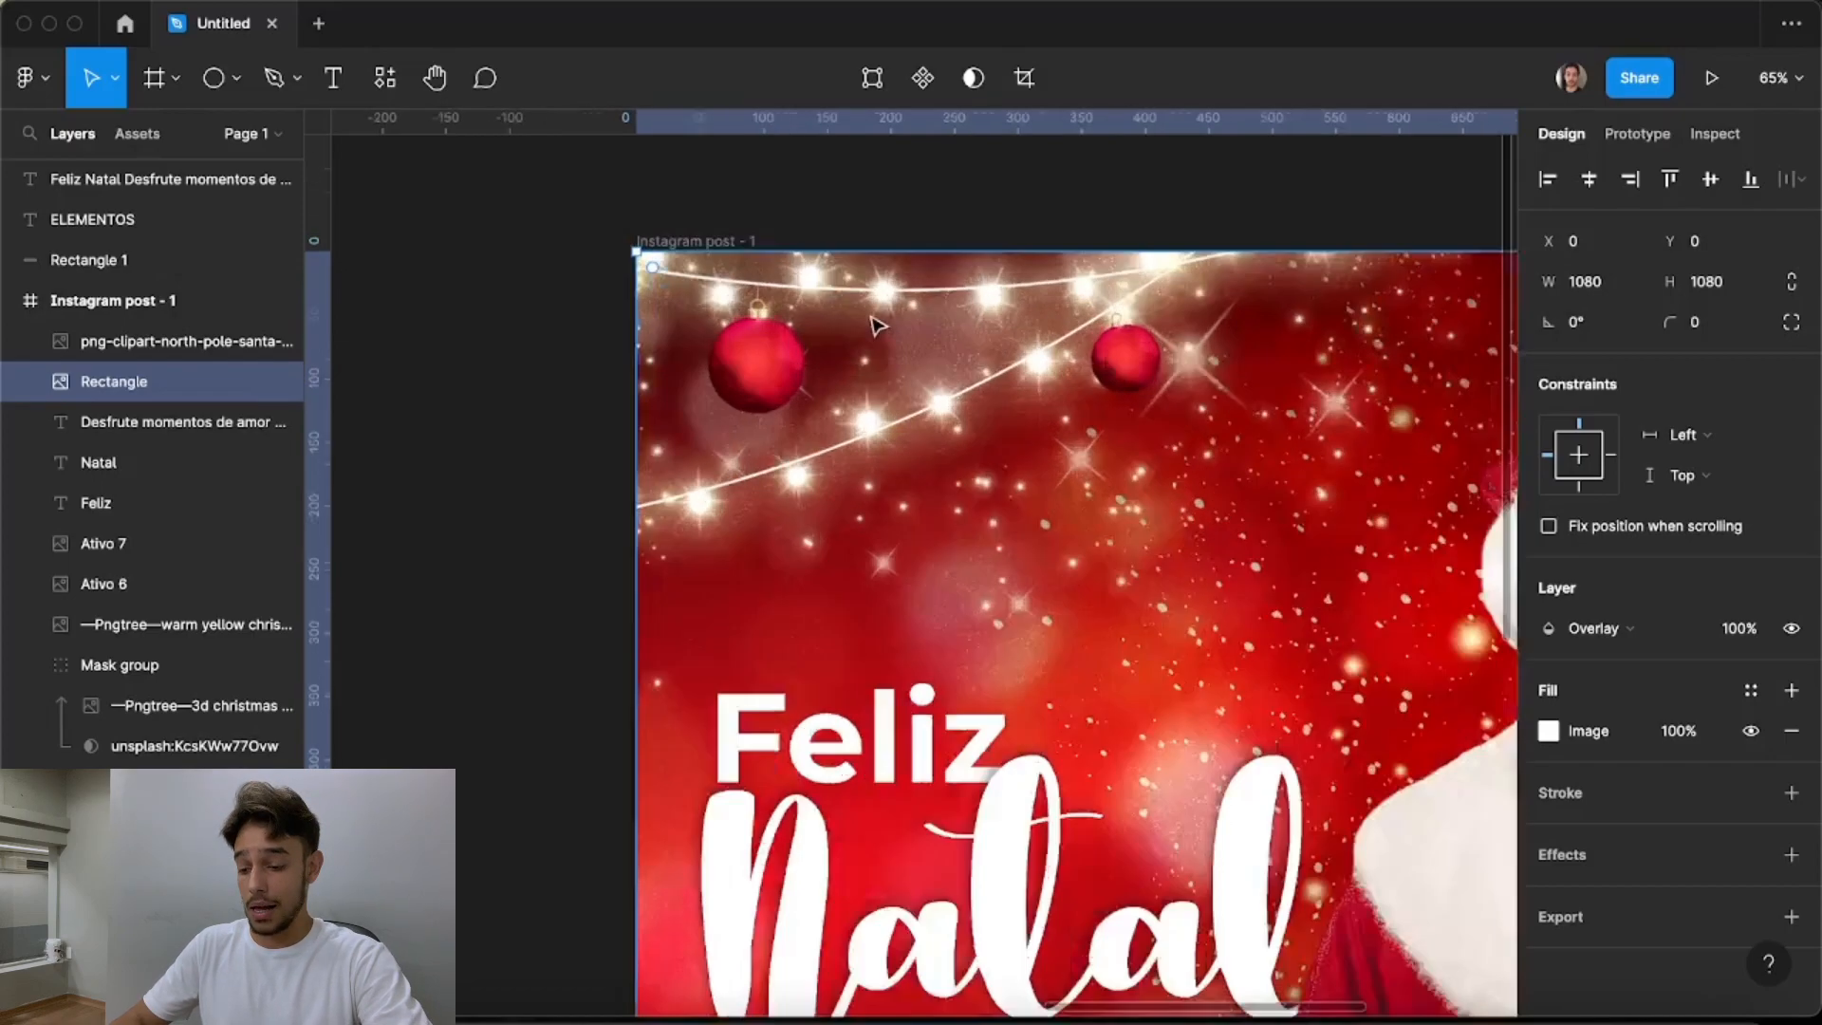
pyautogui.scroll(-3, 929, 297)
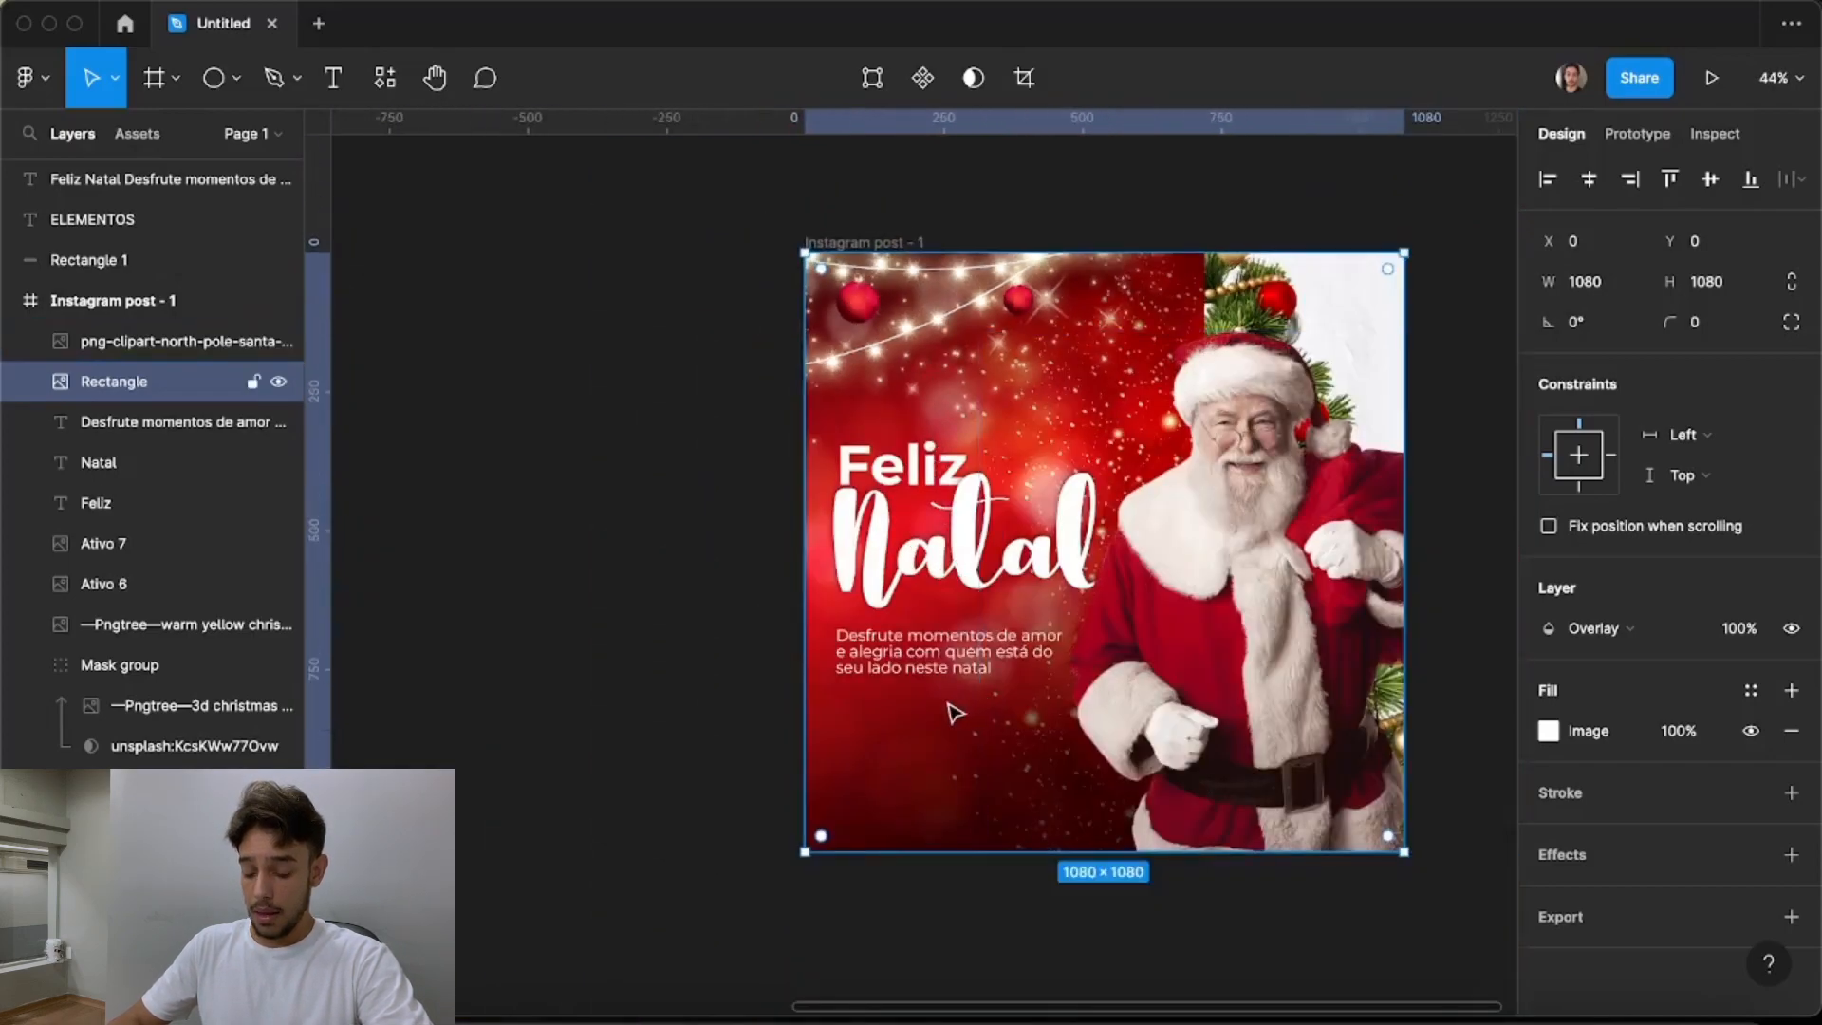
pyautogui.scroll(10, 949, 664)
pyautogui.scroll(-5, 878, 669)
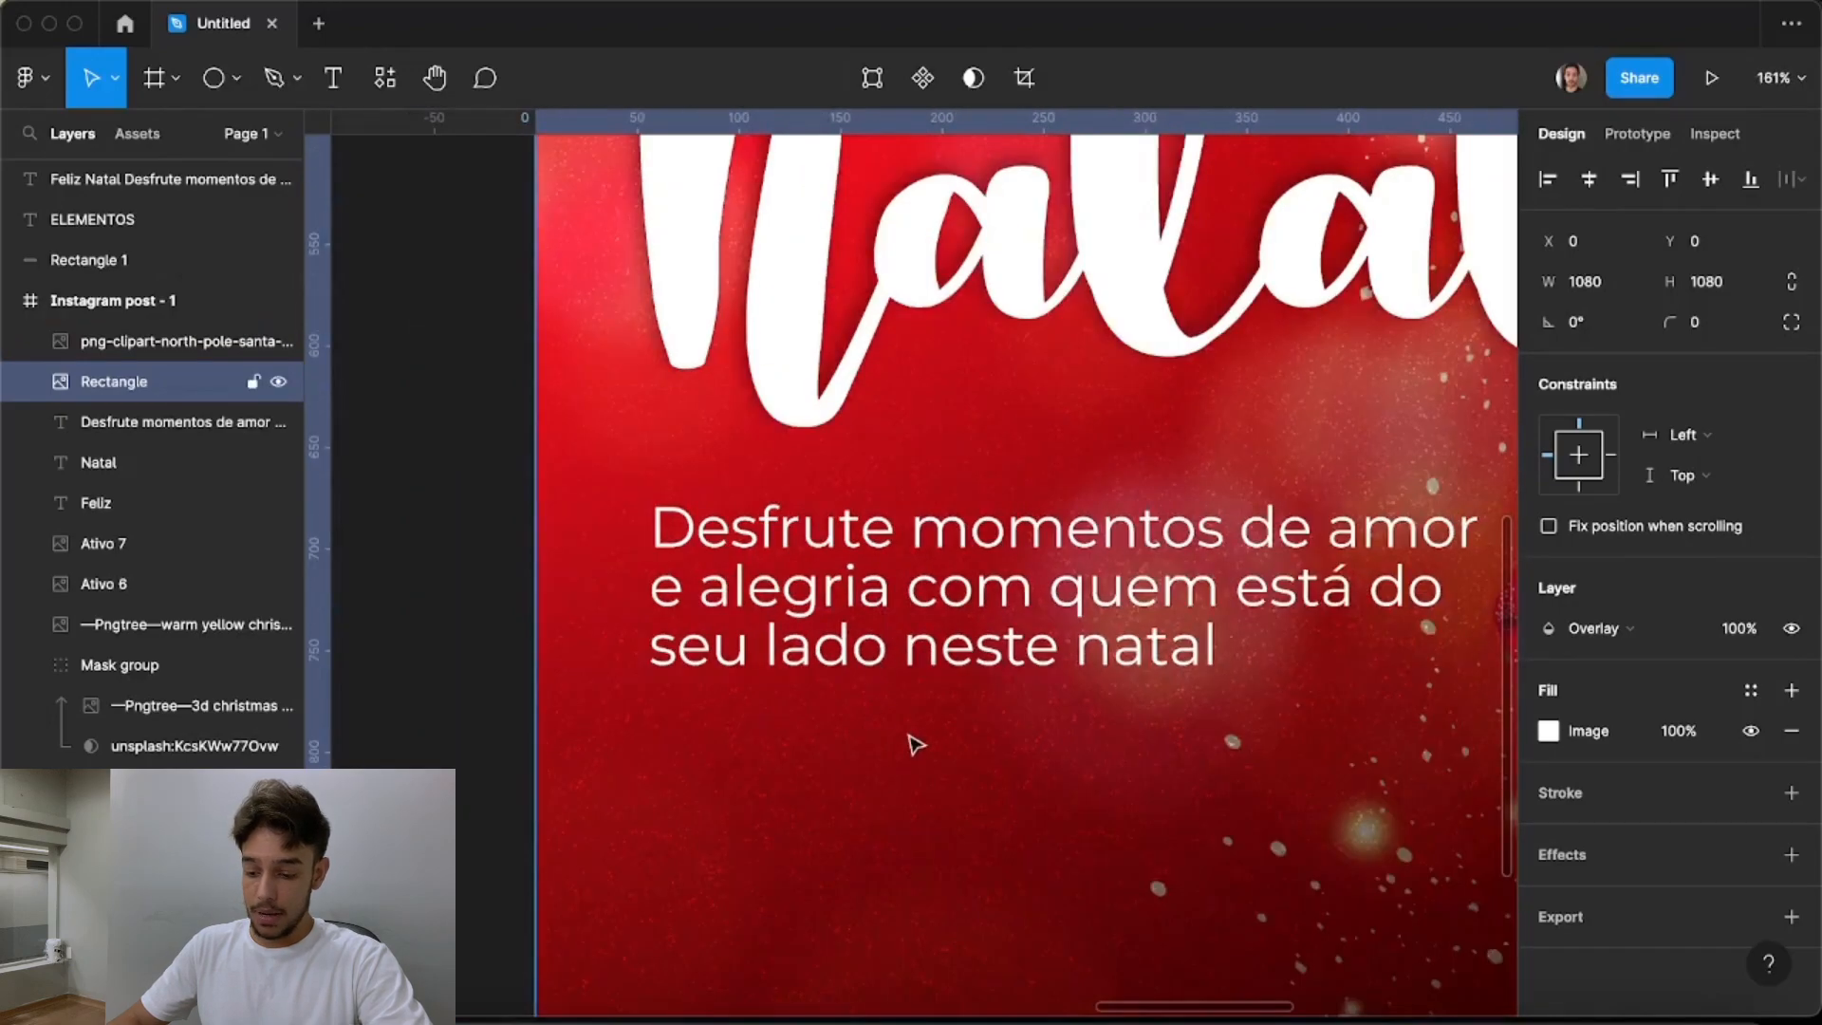
pyautogui.scroll(10, 1014, 584)
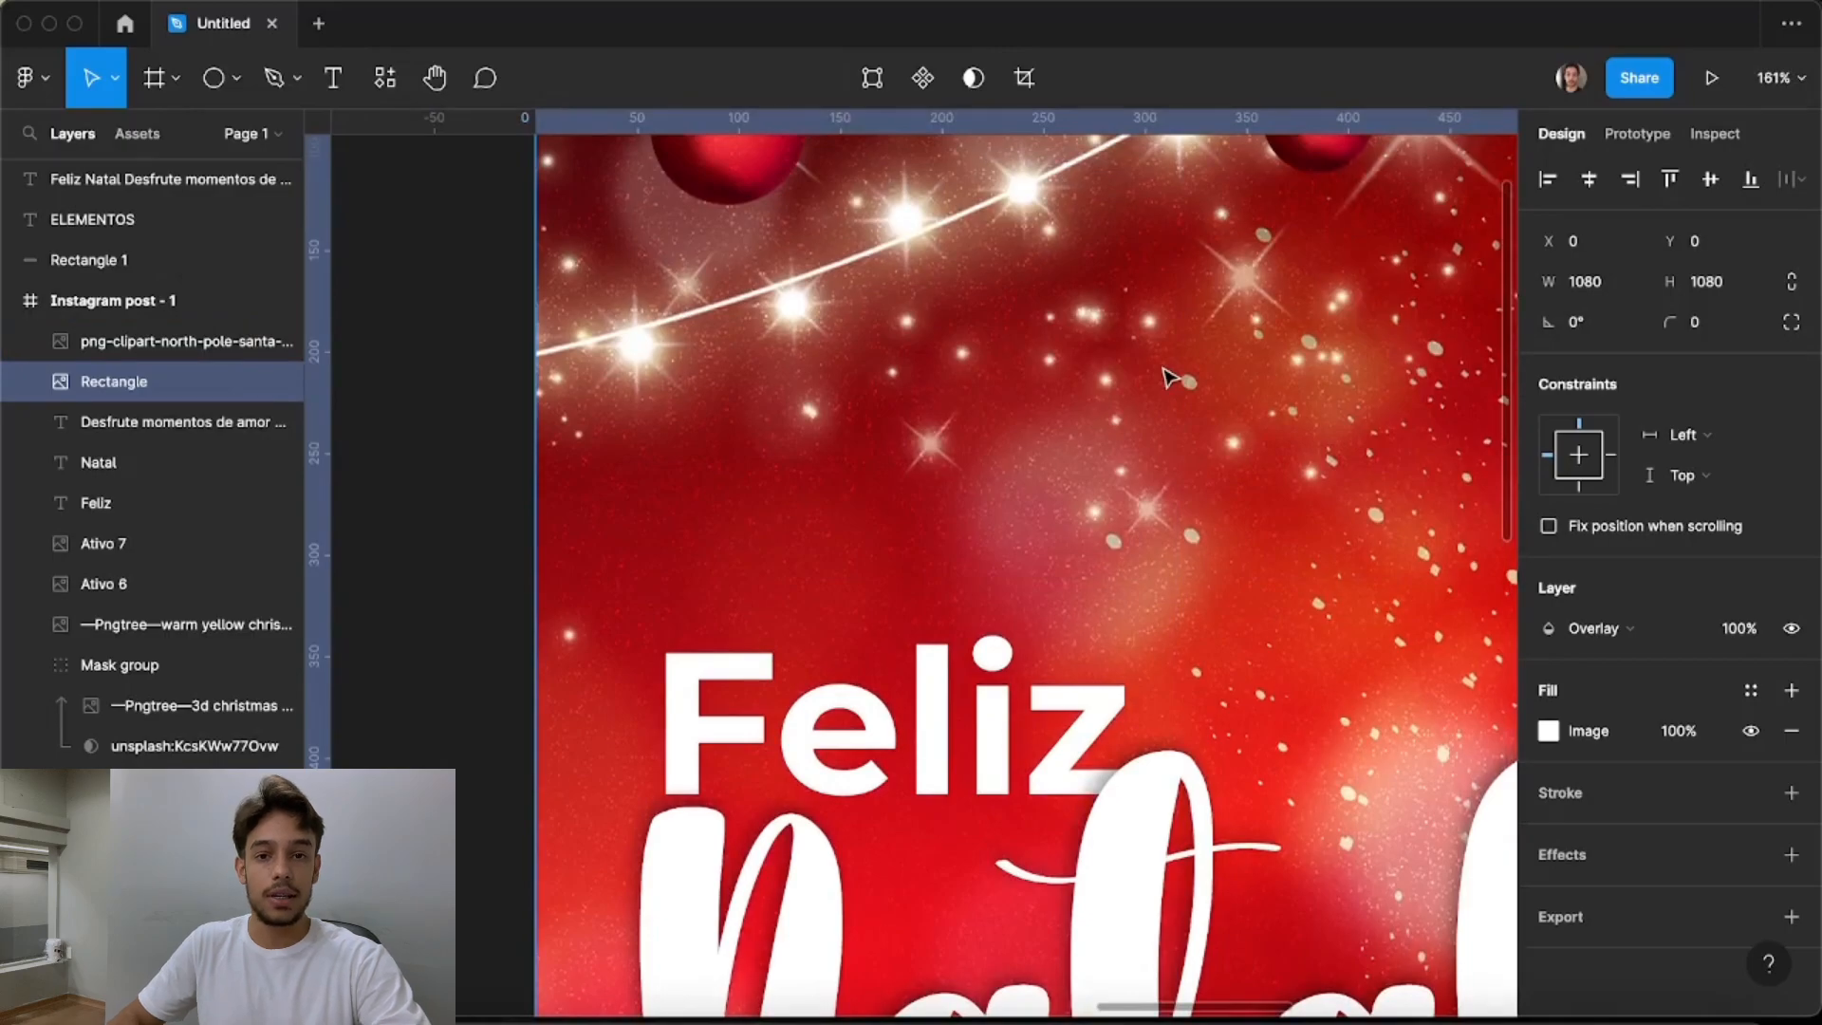
pyautogui.scroll(-10, 829, 395)
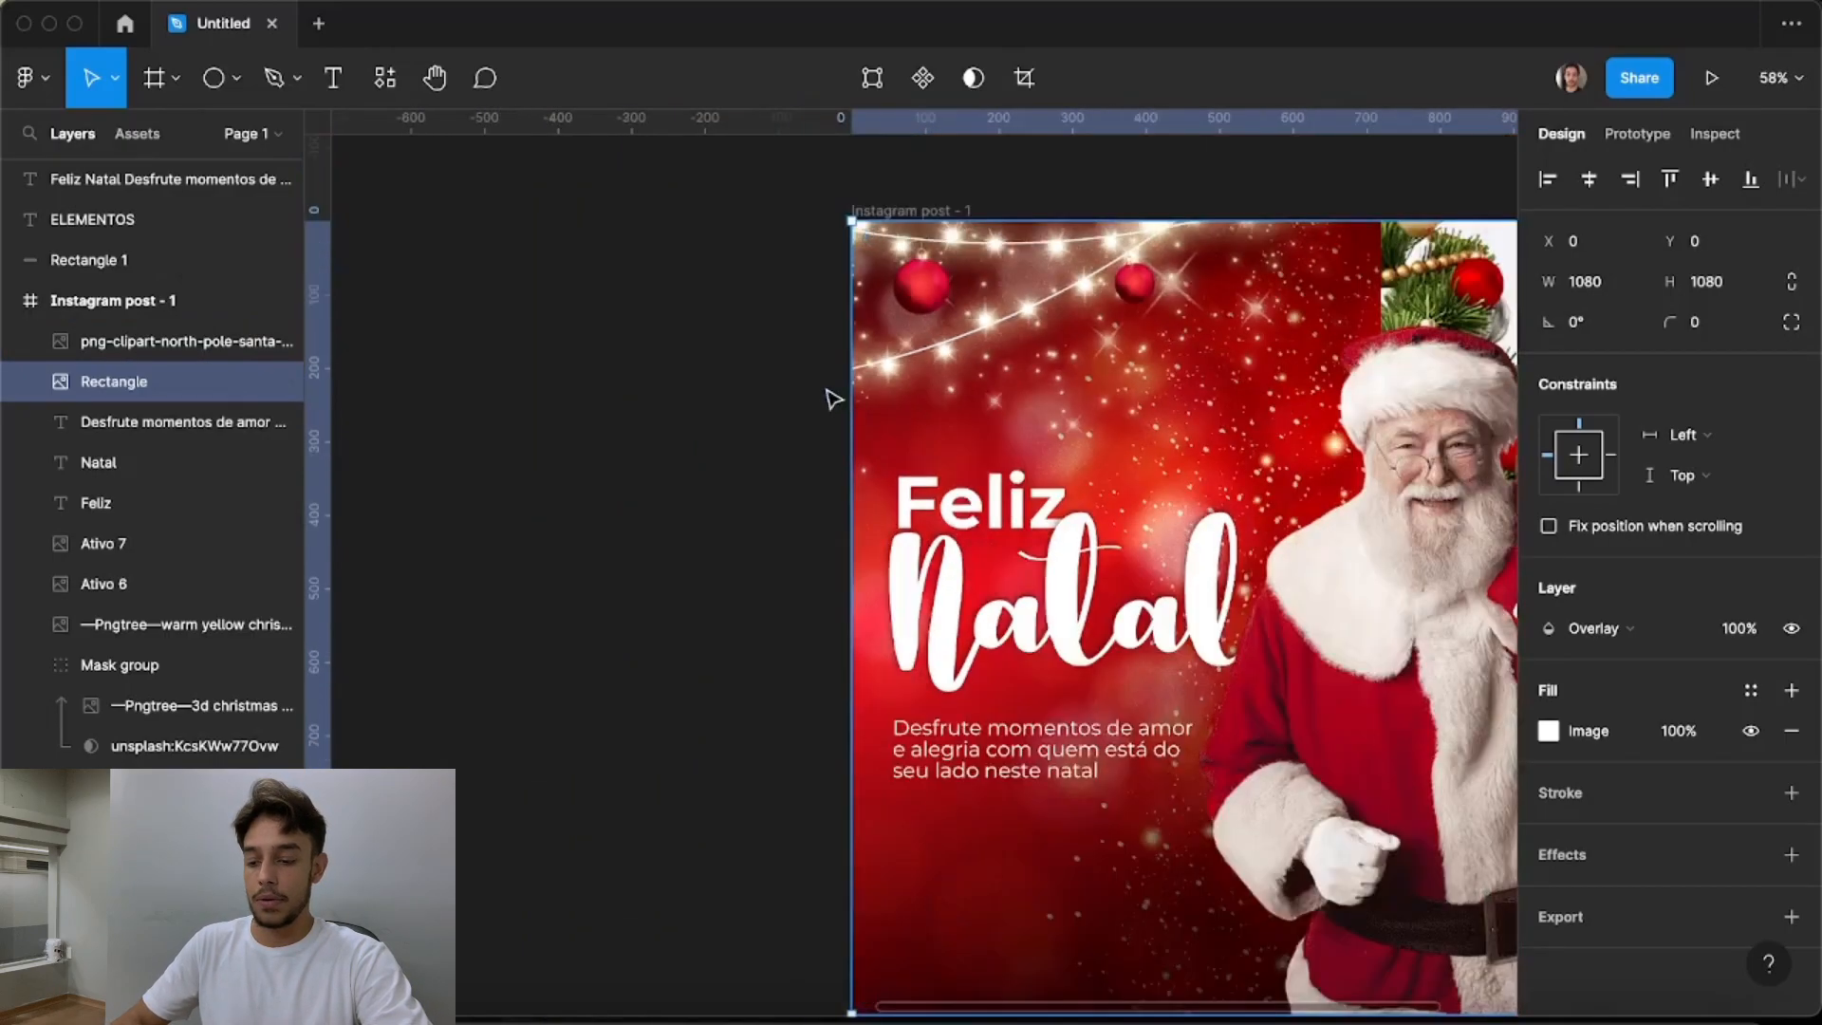
pyautogui.scroll(3, 933, 496)
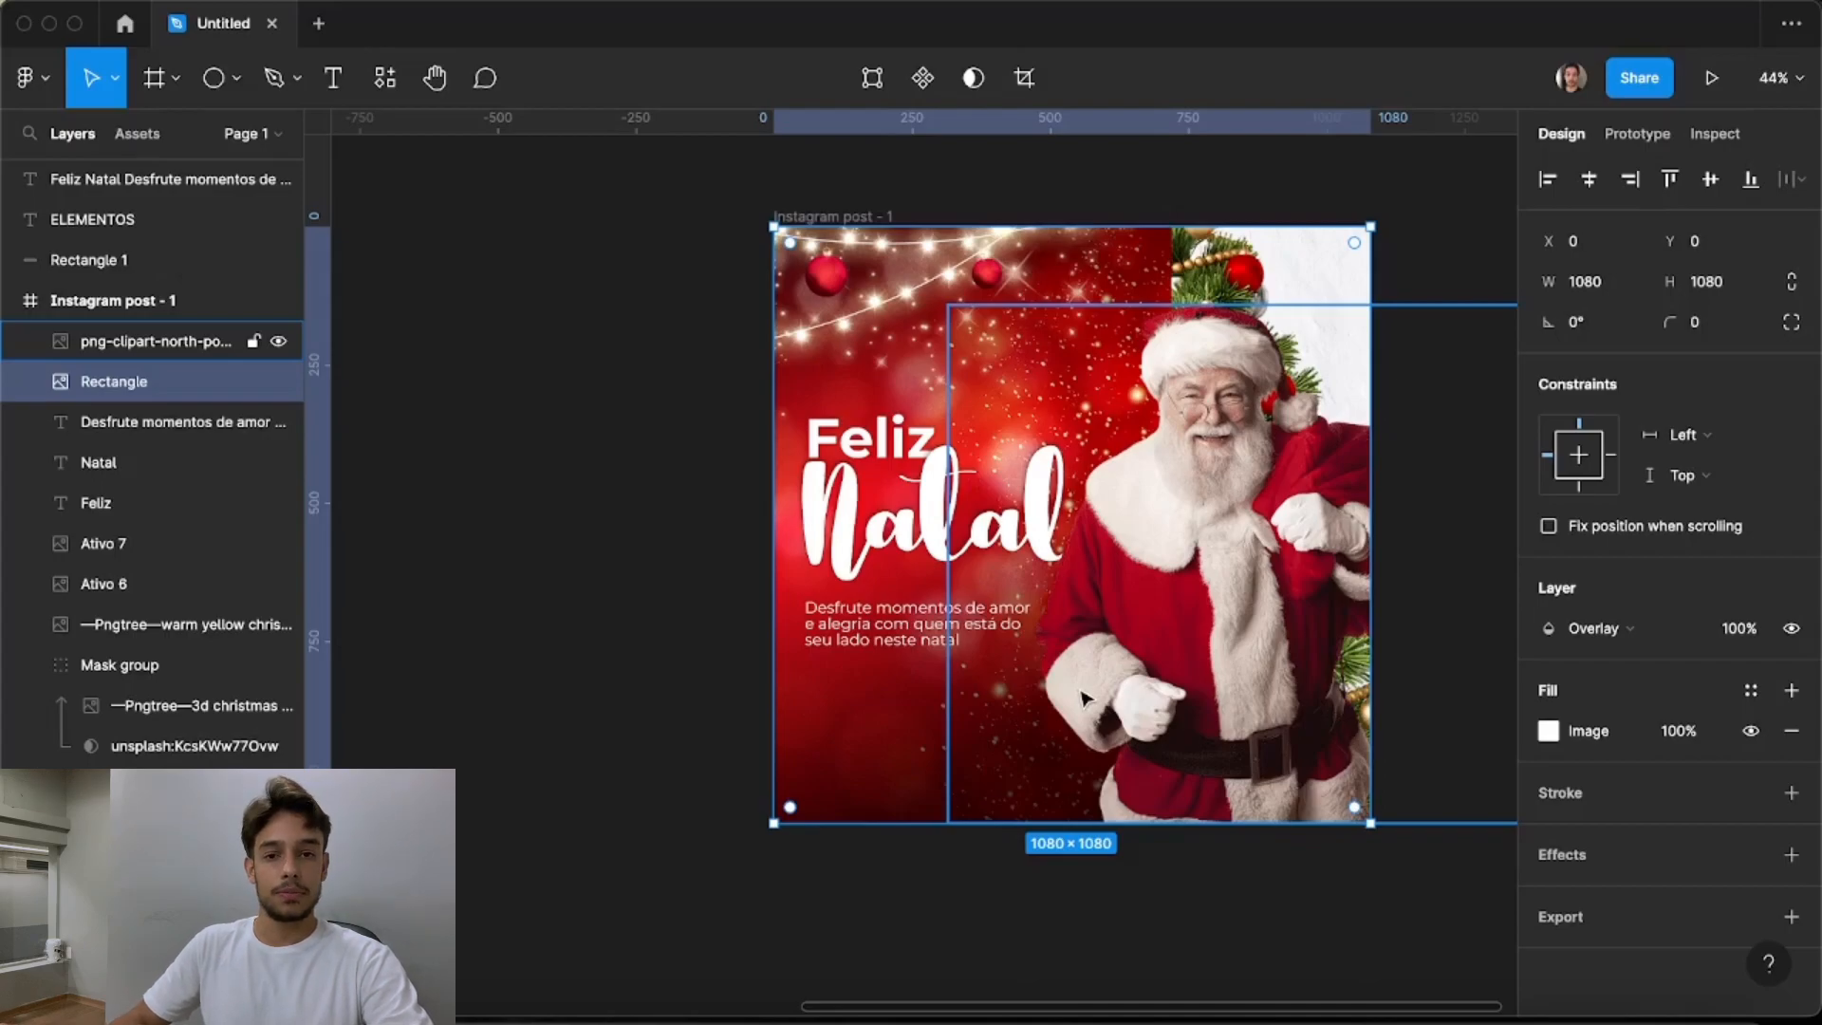
# Lock the noise rectangle layer and leave nothing selected
pyautogui.click(753, 447)
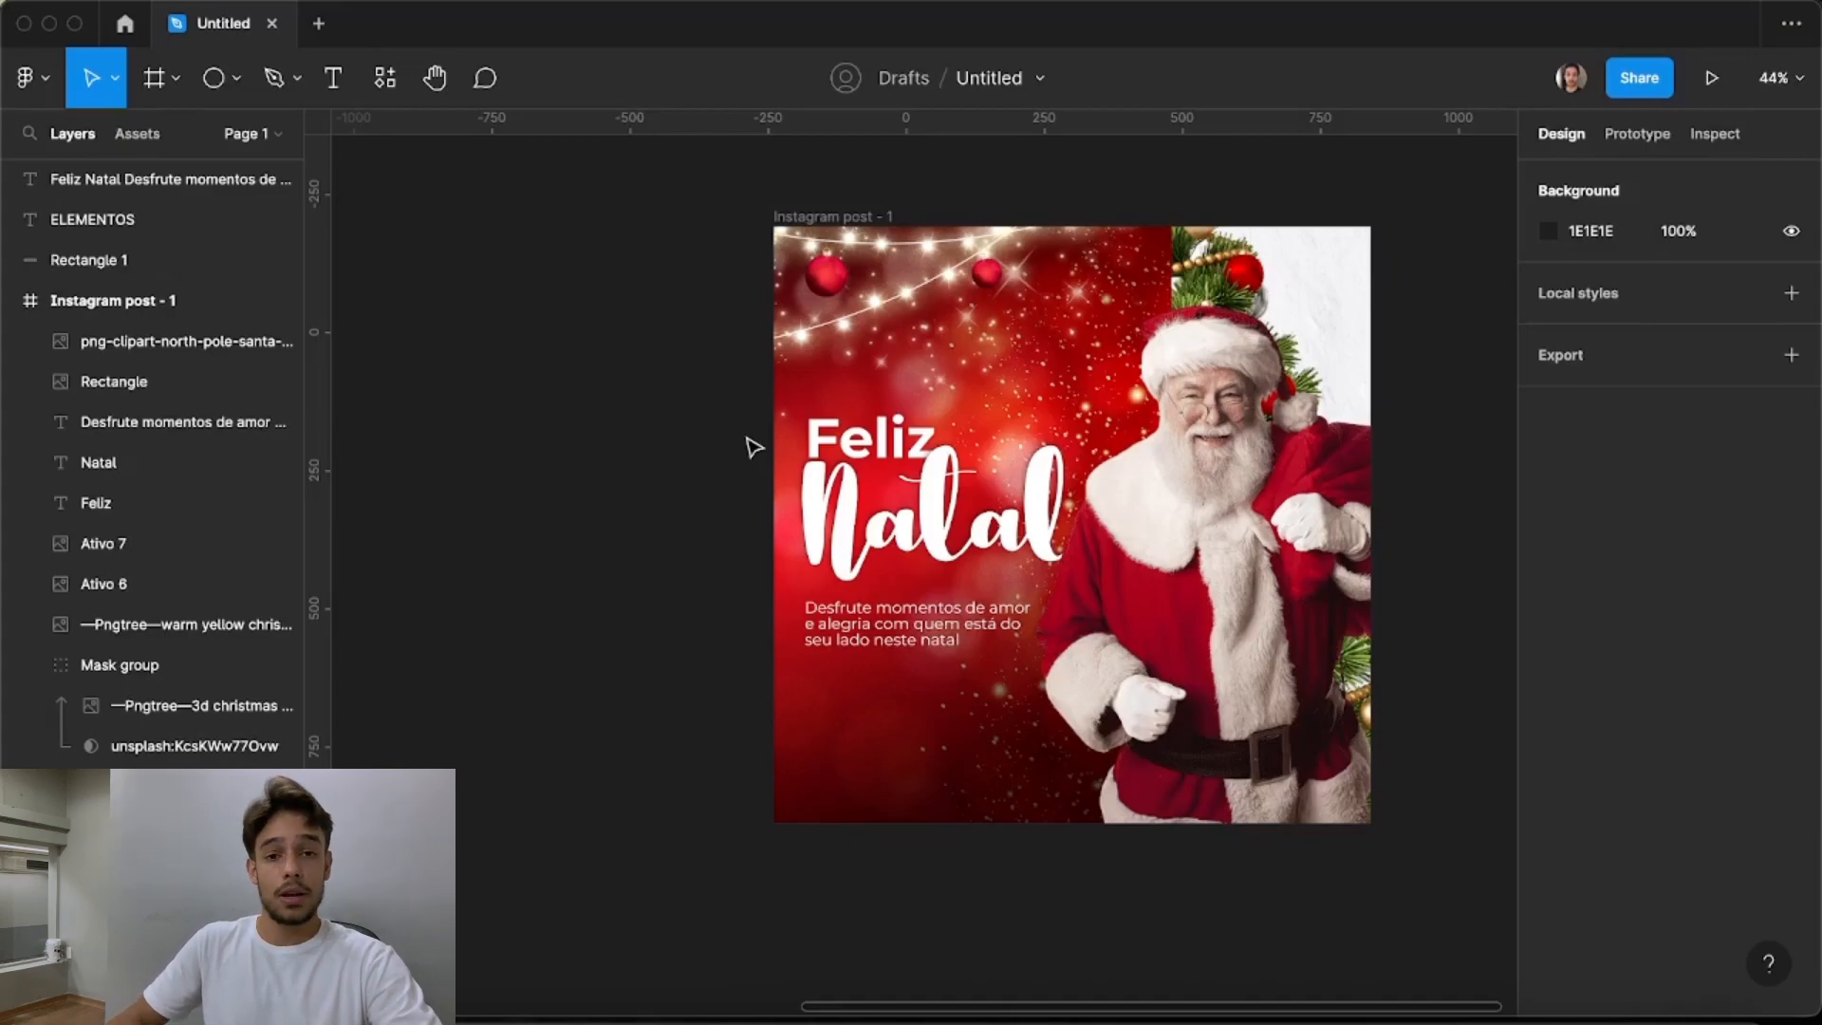
pyautogui.click(852, 622)
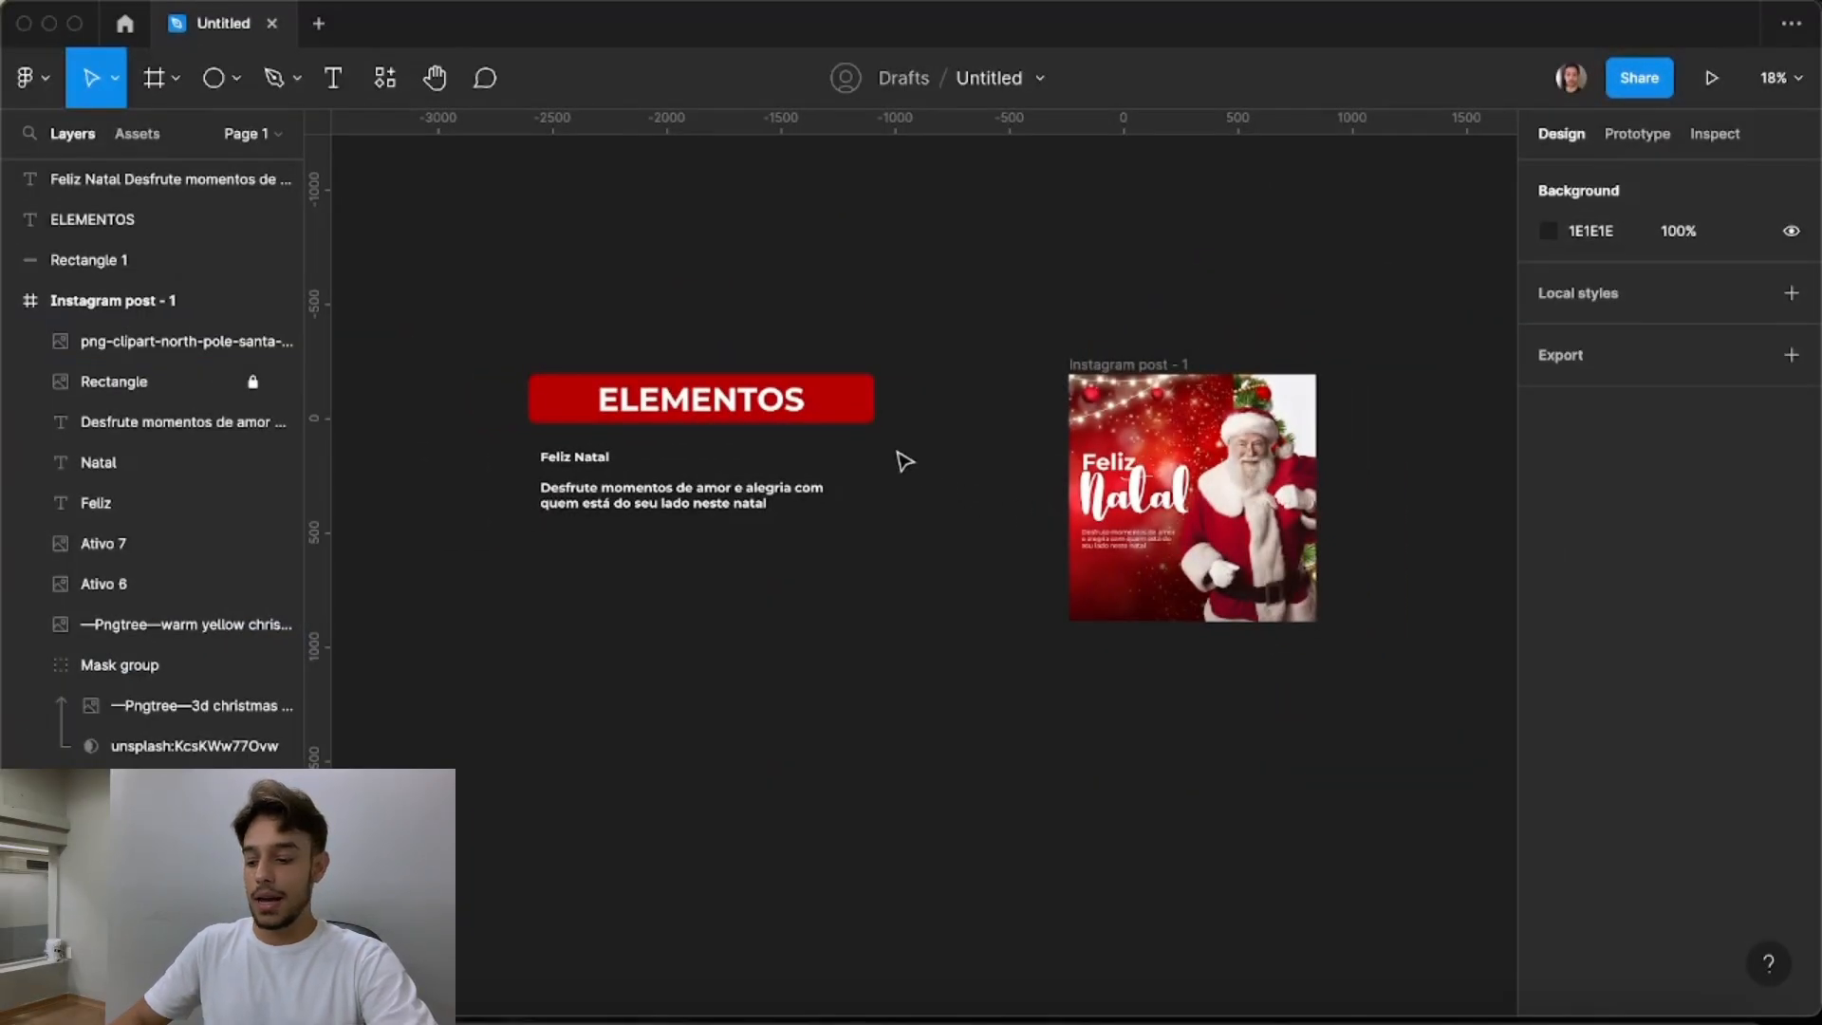
# Duplicate the reference greeting text below the post and replace the copy's wording with "logo"
pyautogui.scroll(2, 825, 530)
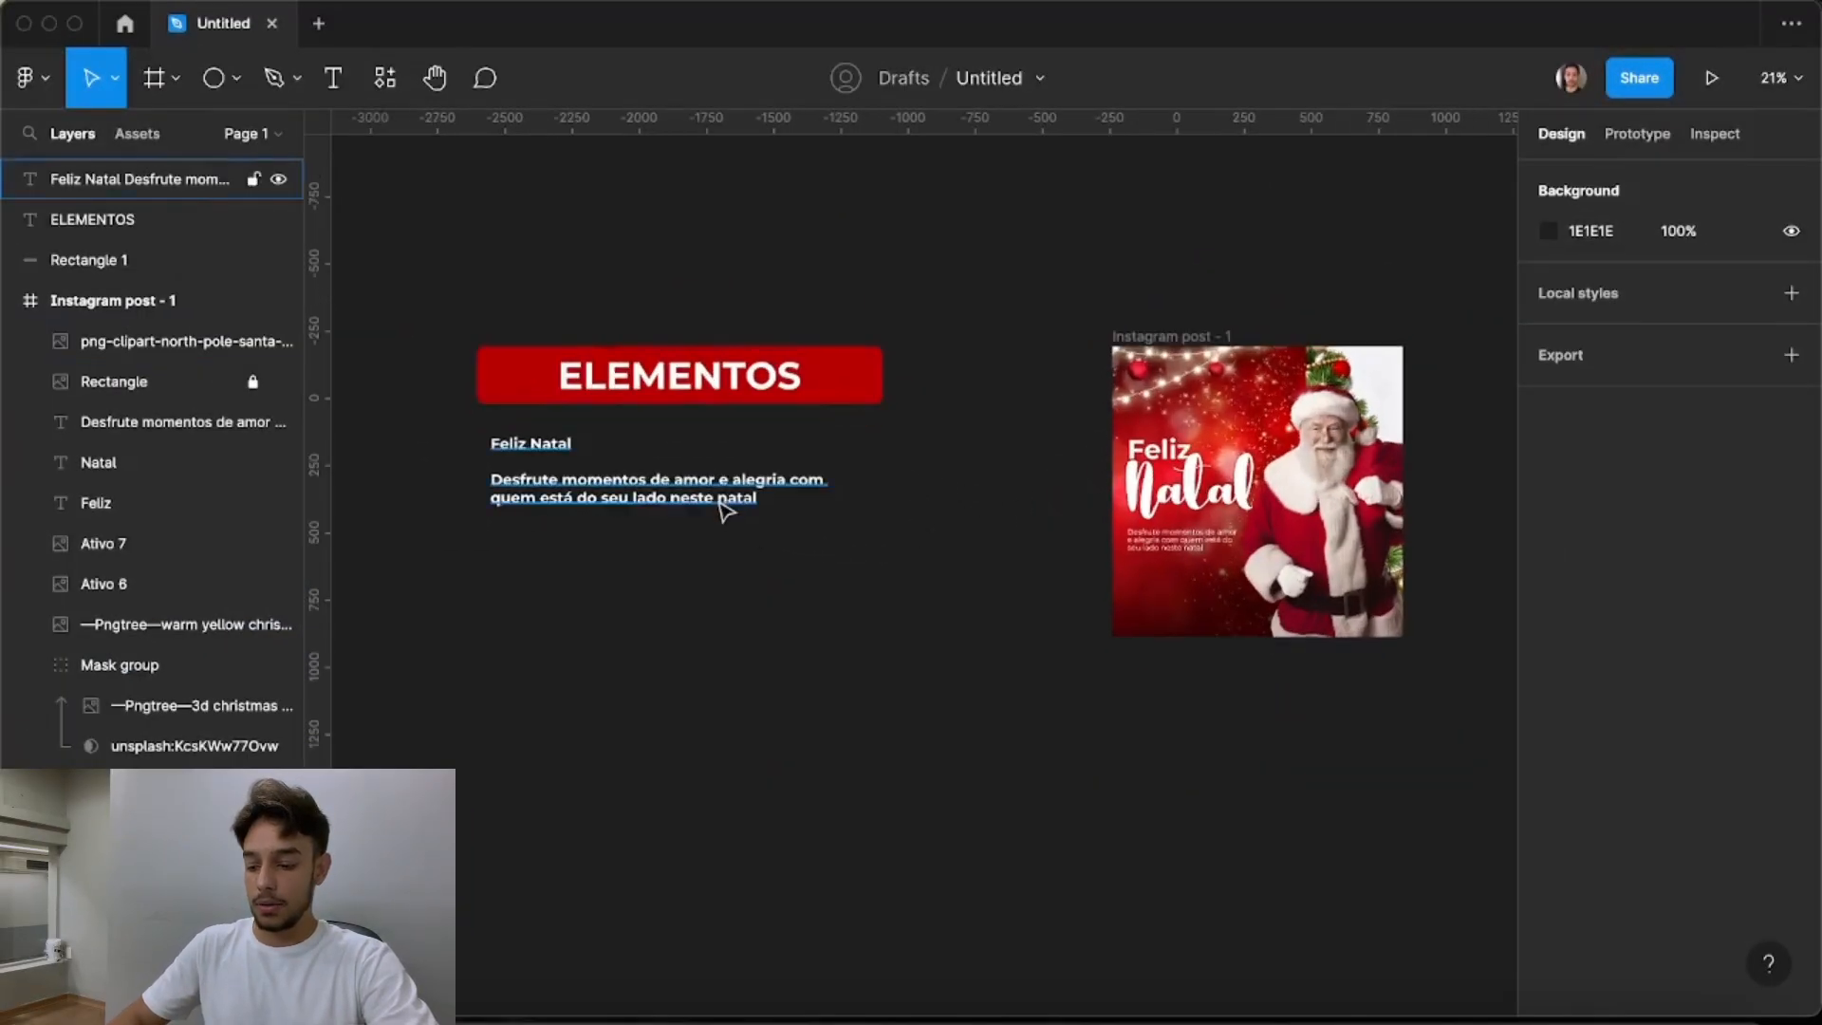
pyautogui.click(714, 498)
pyautogui.moveTo(690, 482); pyautogui.dragTo(1295, 751)
pyautogui.scroll(4, 1339, 698)
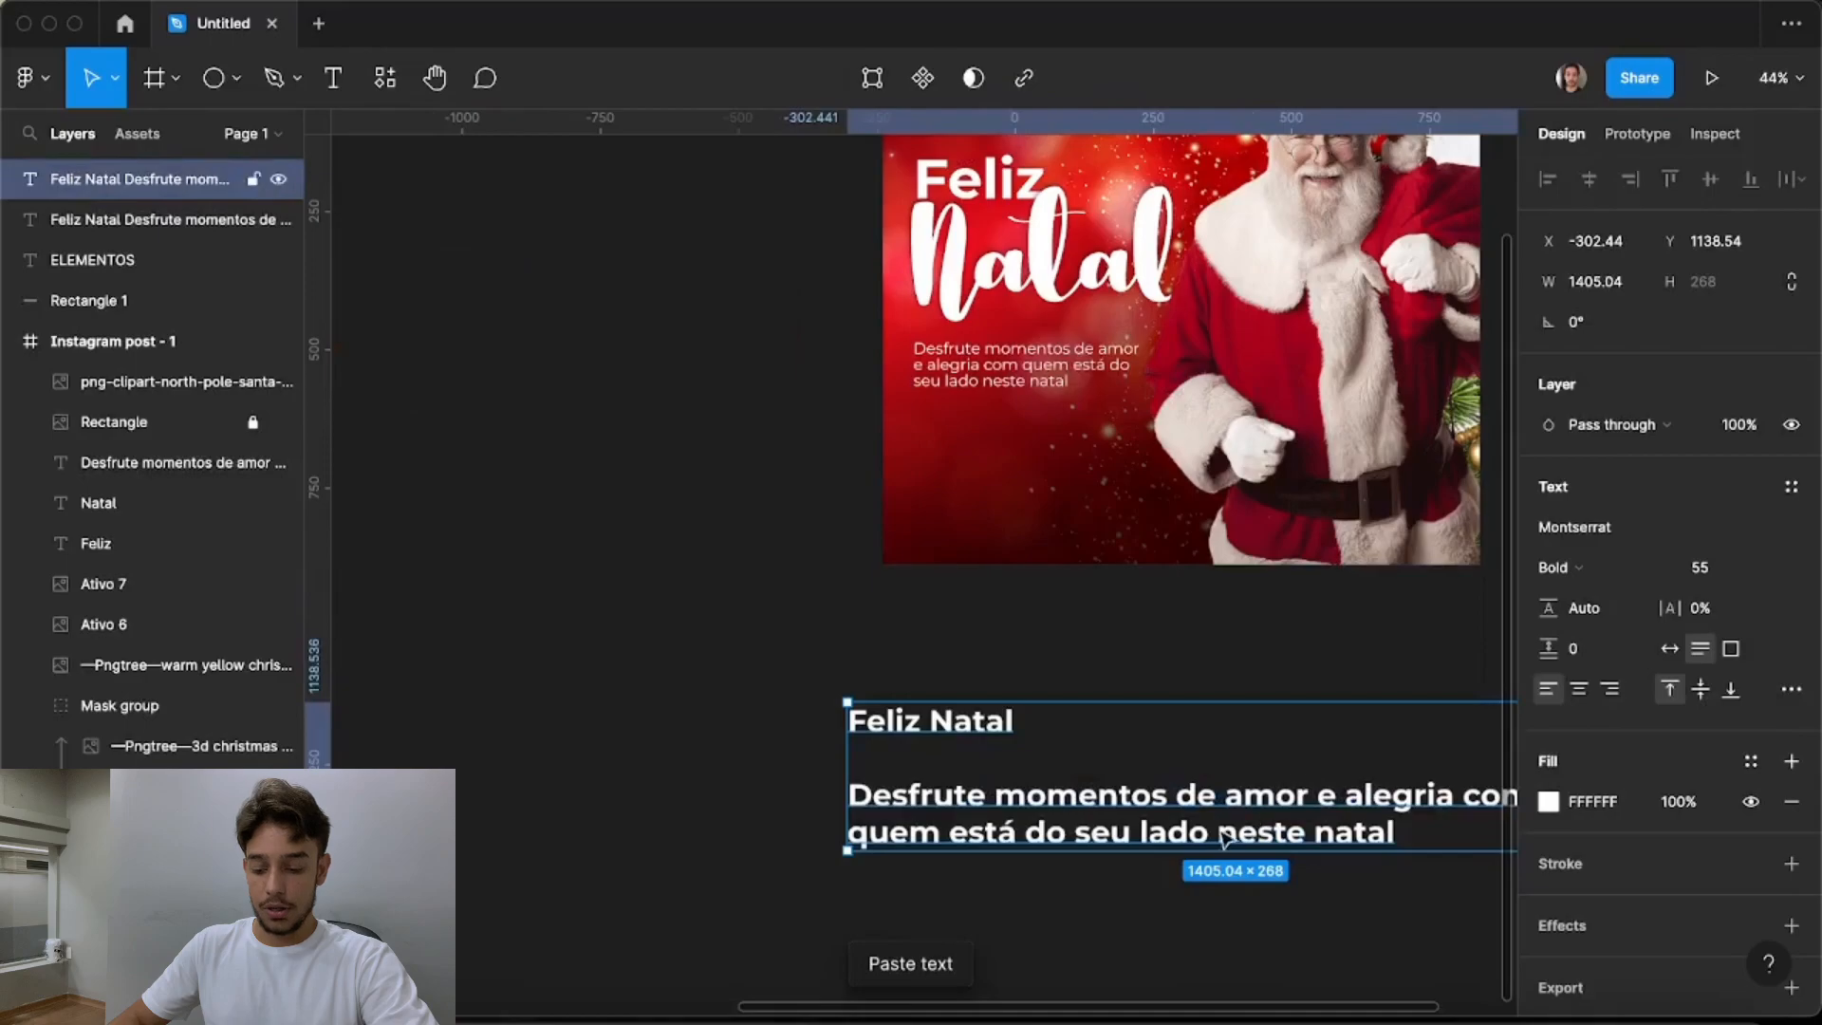
pyautogui.doubleClick(1214, 832)
pyautogui.write('logo')
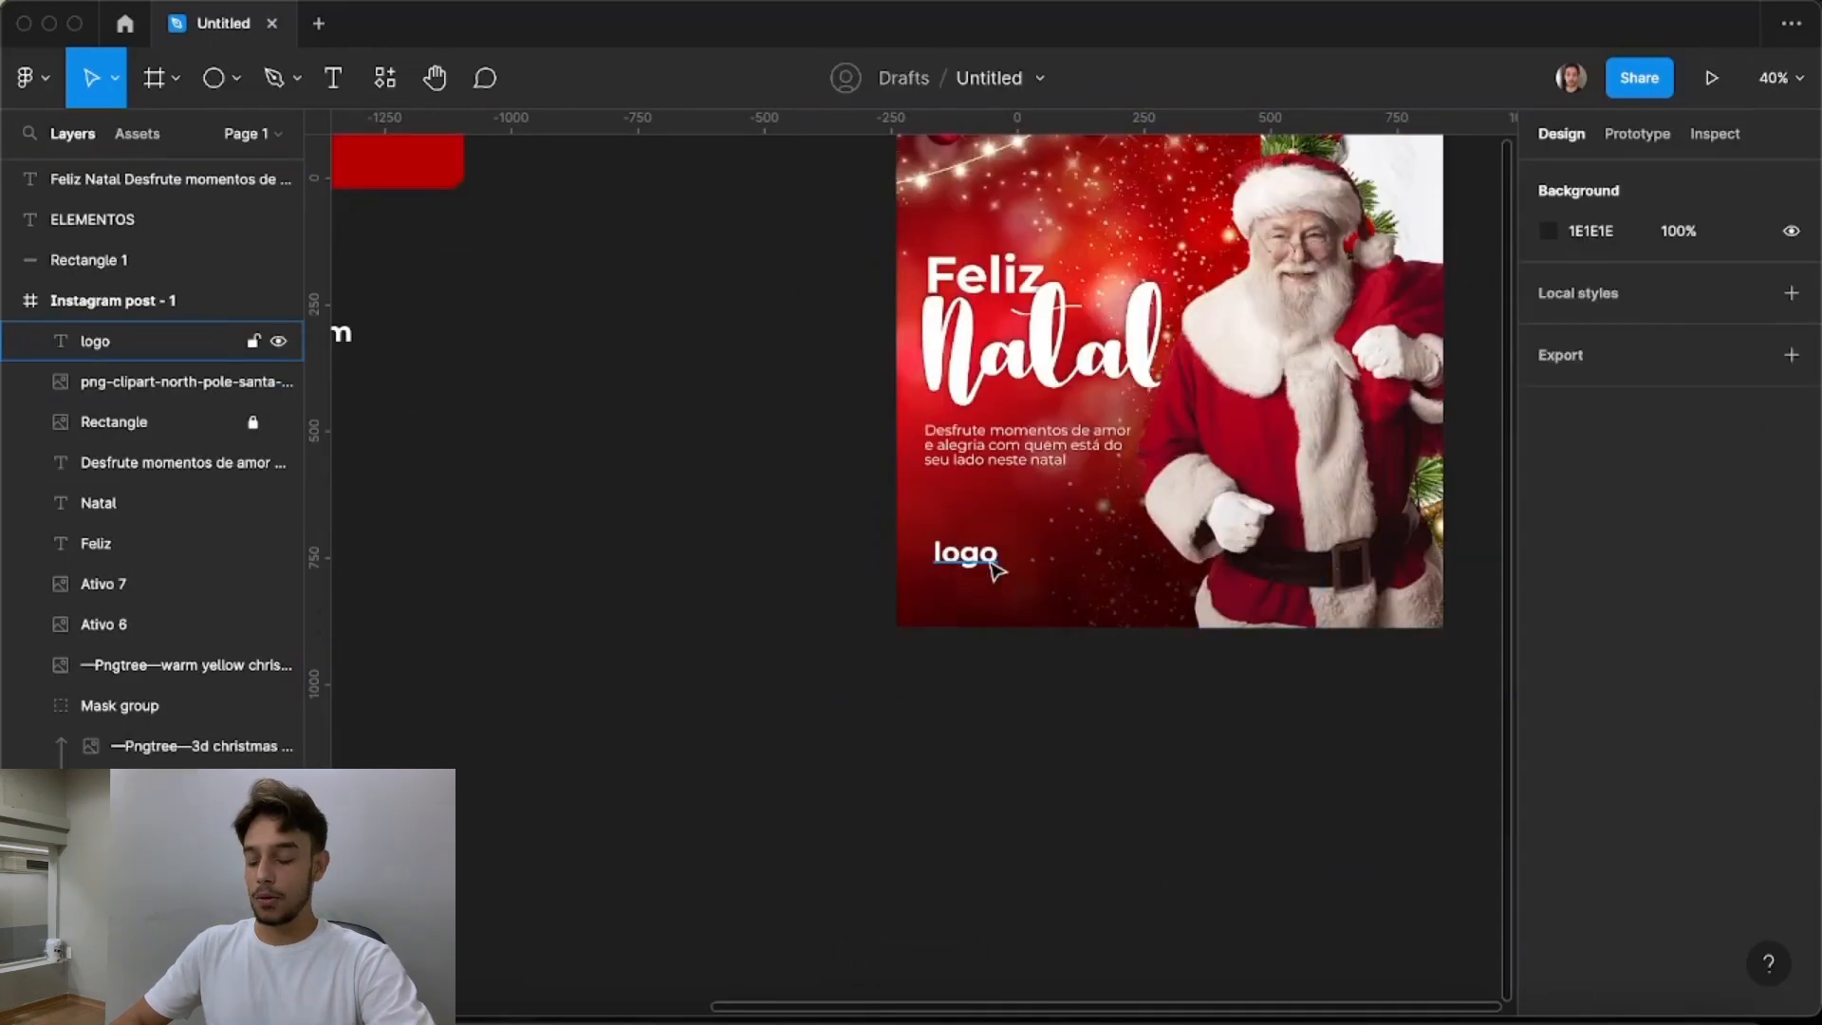
# Place the "logo" text inside the post beneath the message, at about X 73, Y 879
pyautogui.click(992, 568)
pyautogui.moveTo(992, 568); pyautogui.dragTo(994, 554)
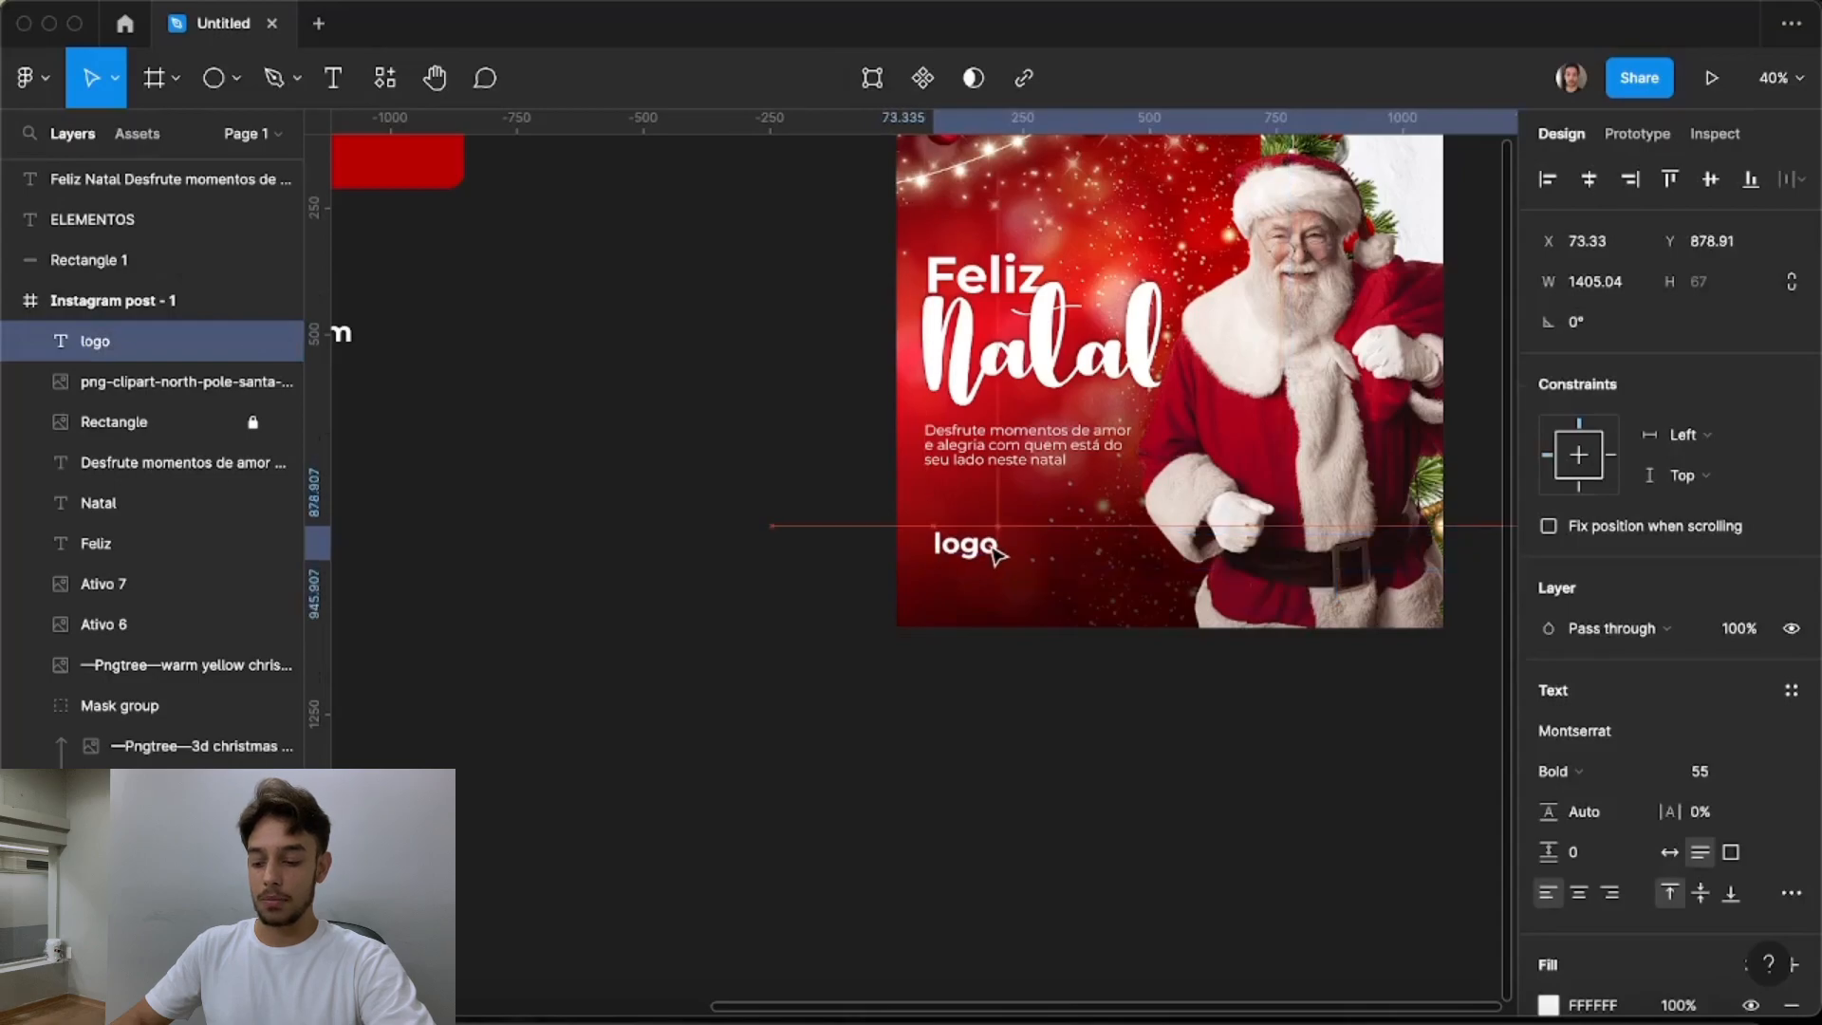
pyautogui.click(788, 584)
pyautogui.scroll(1, 814, 589)
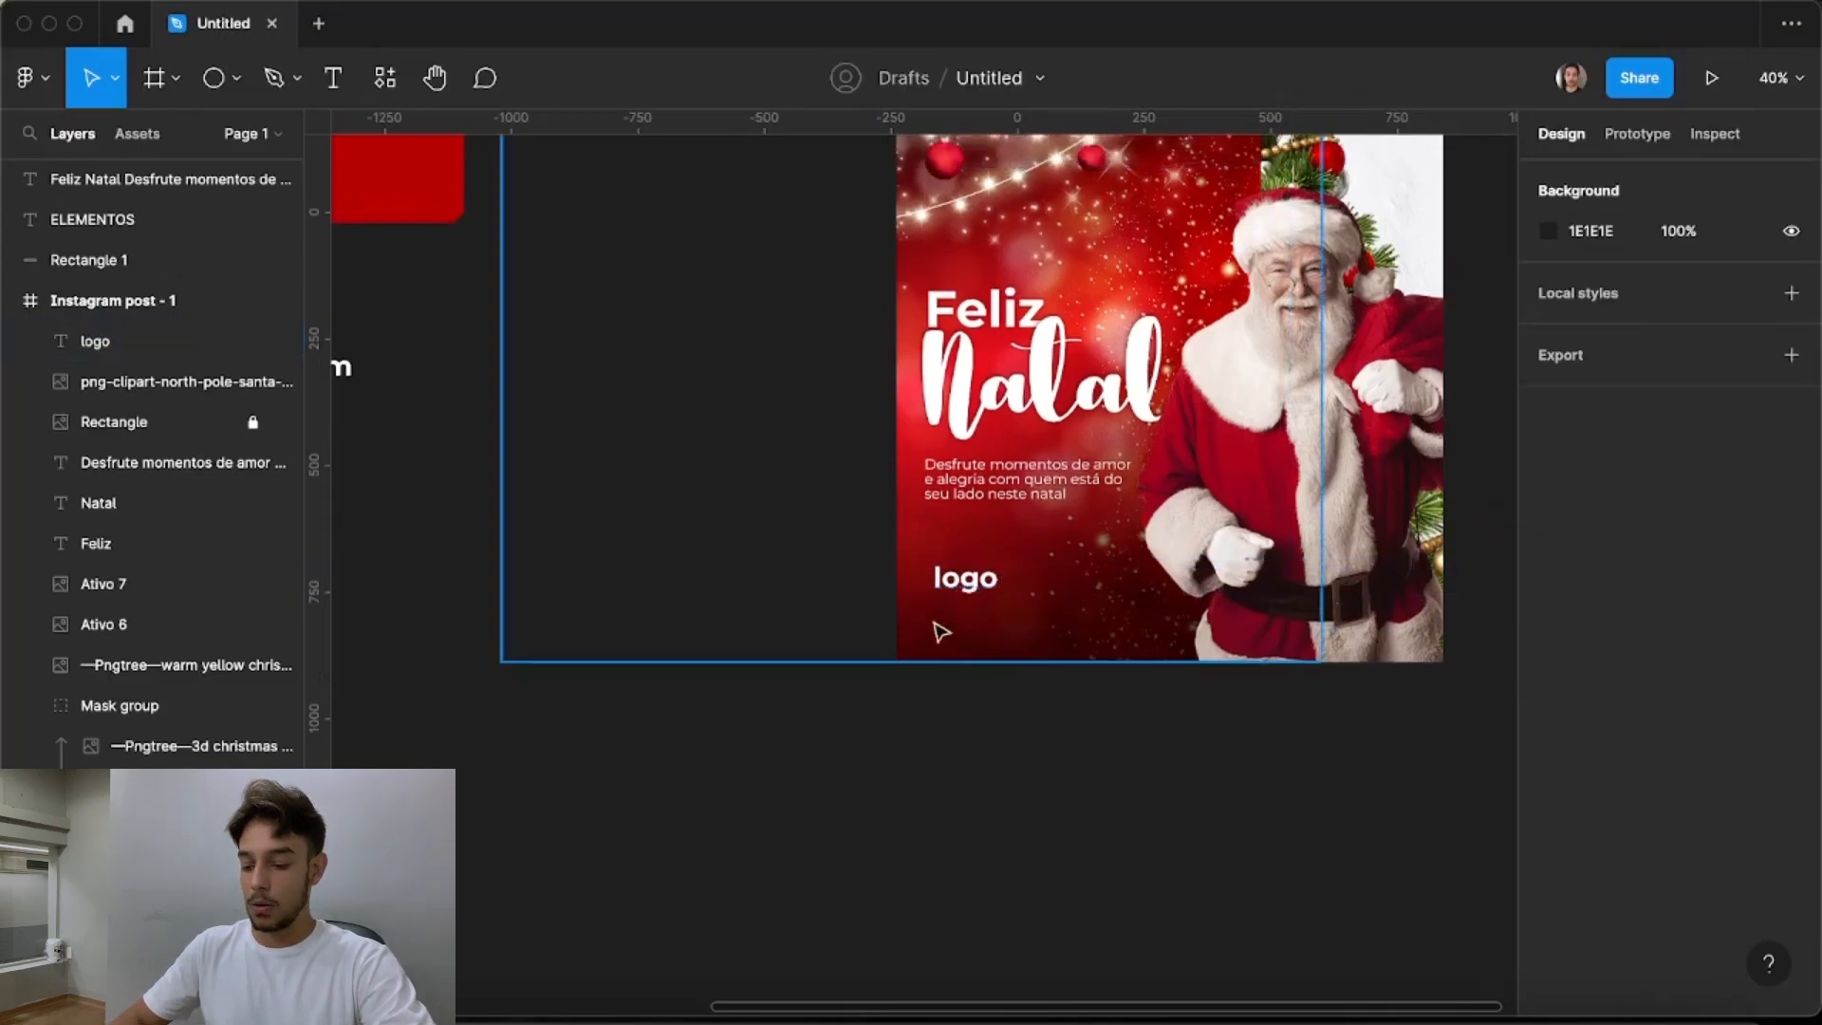
# Bring the "Natal" text to the front of the post, above Santa
pyautogui.scroll(3, 919, 439)
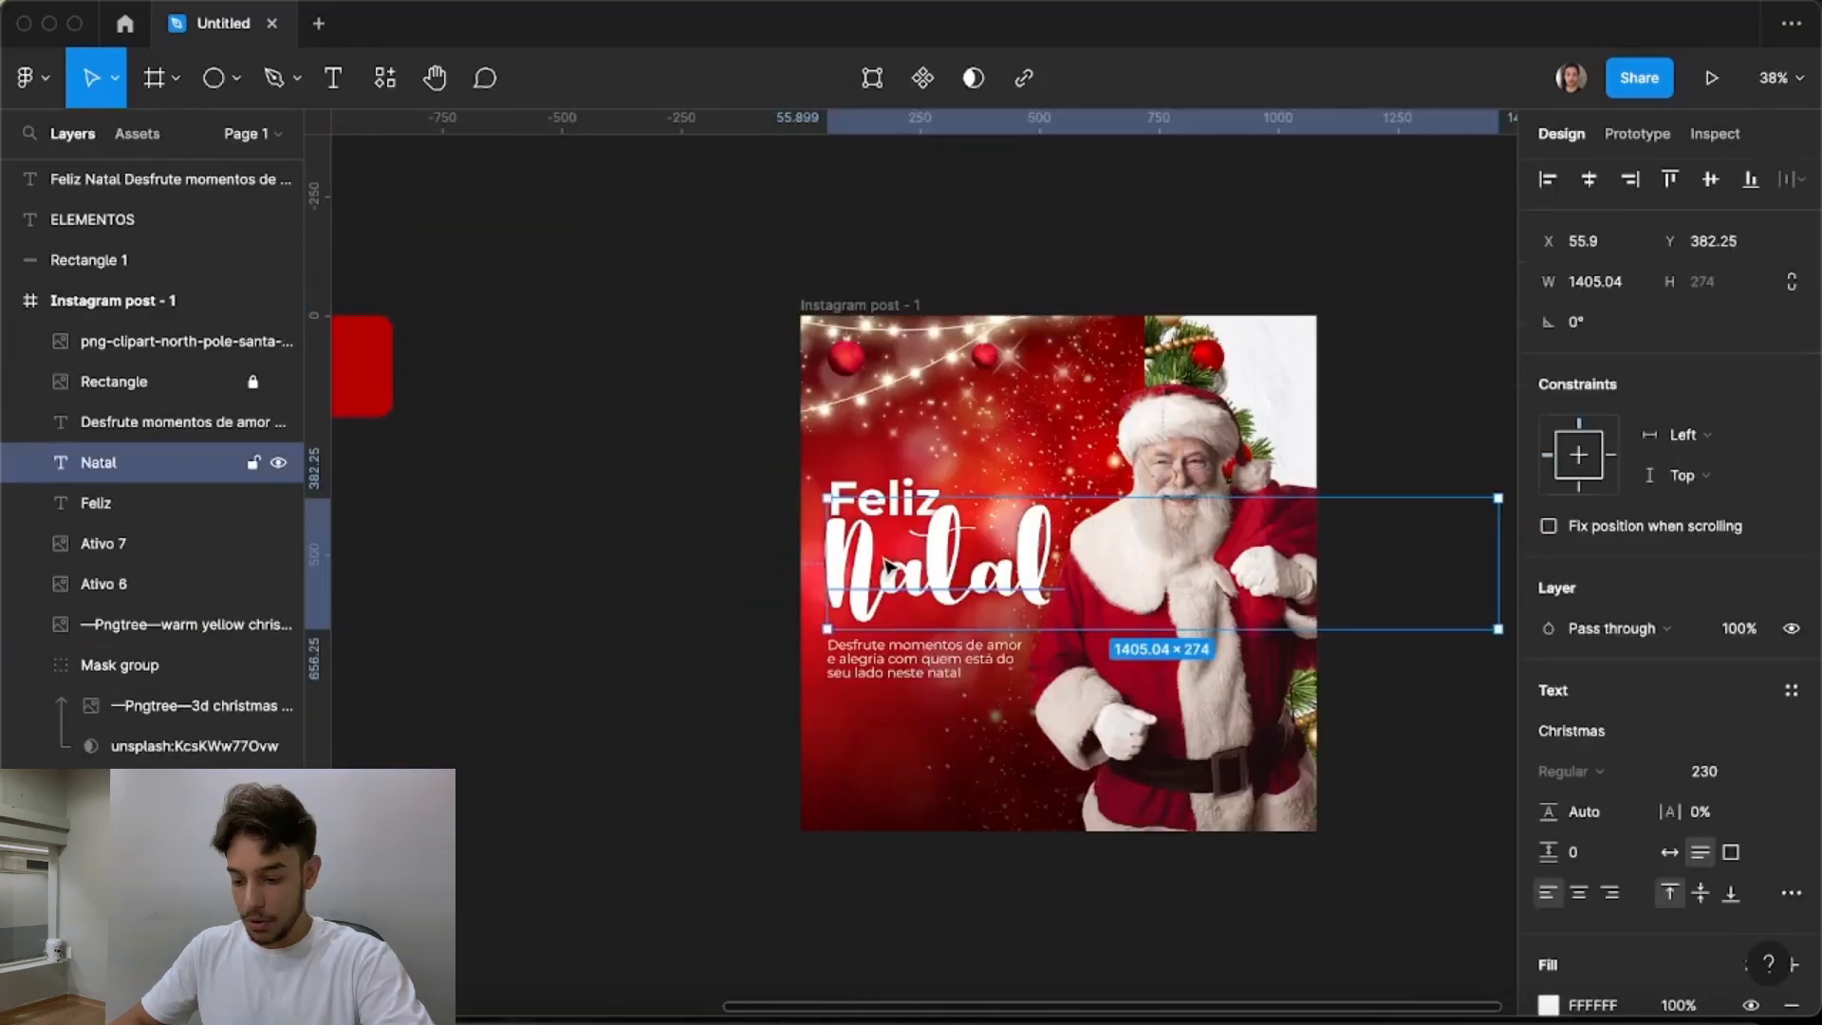
pyautogui.scroll(3, 888, 569)
pyautogui.press('super+alt+bracketright')
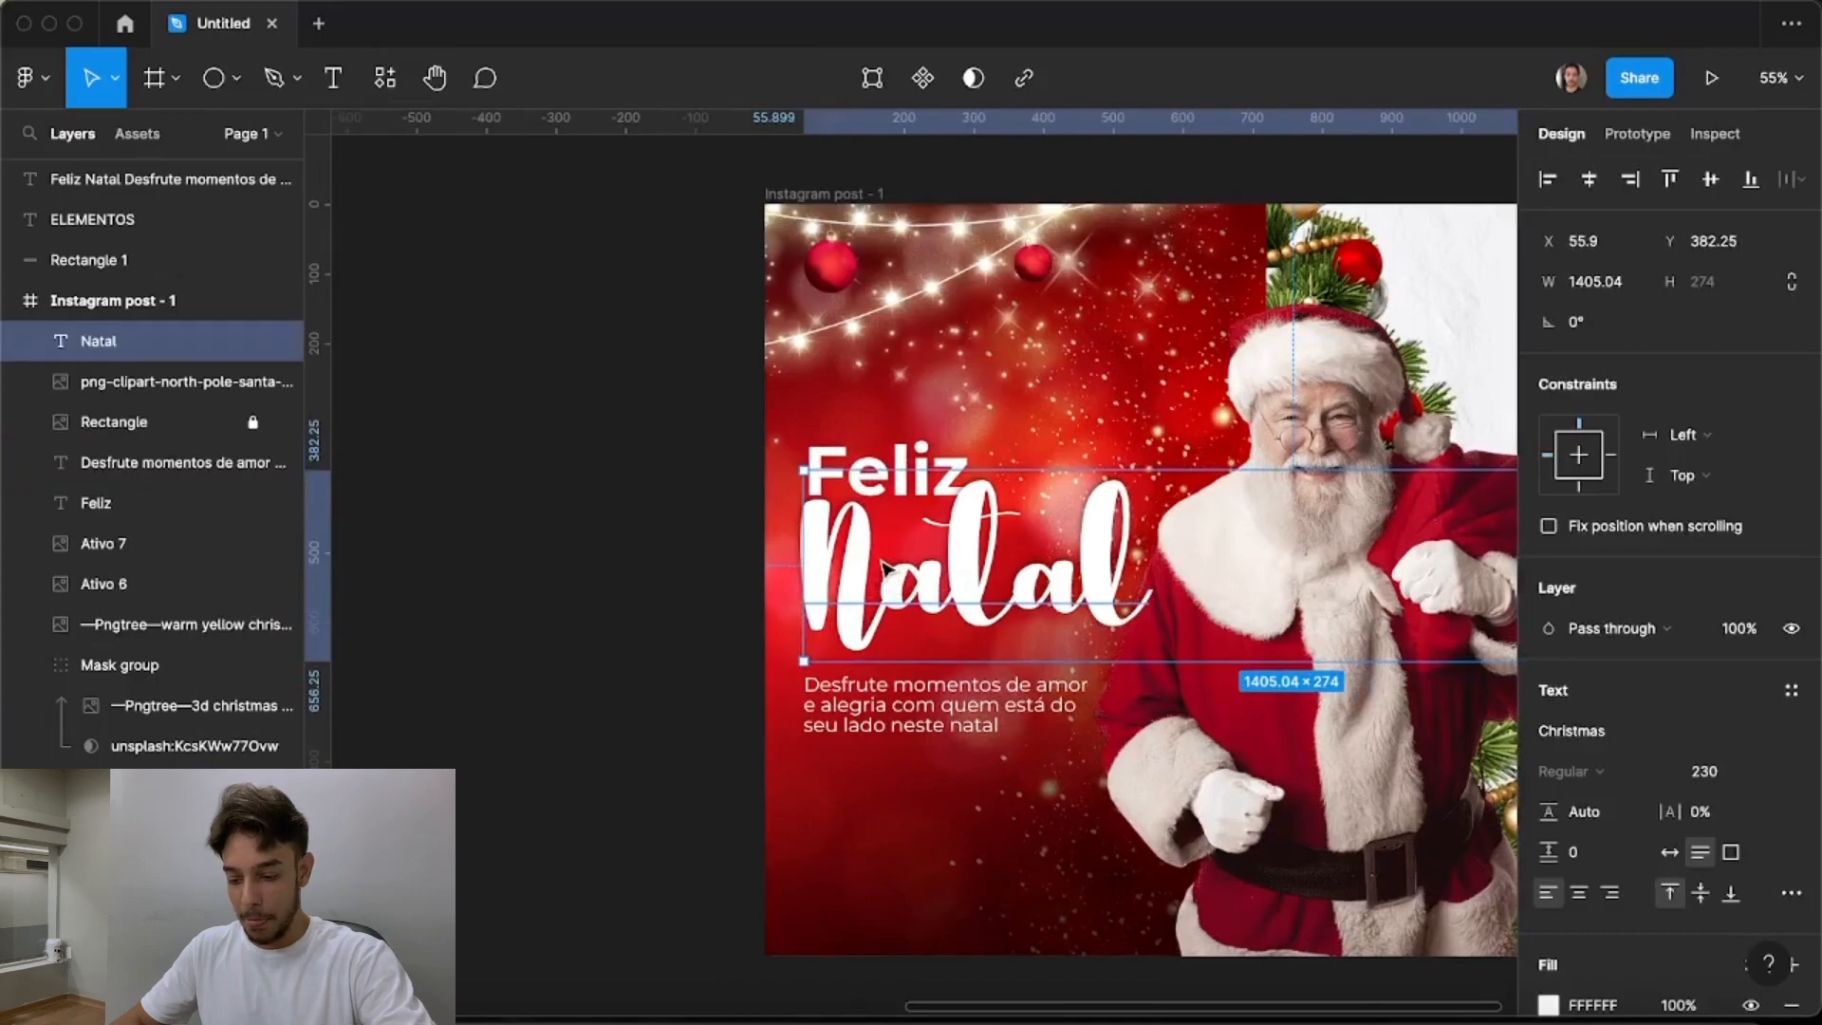
pyautogui.click(750, 588)
# Select the Instagram post frame and review its properties down to the effects and export sections
pyautogui.scroll(-3, 1193, 442)
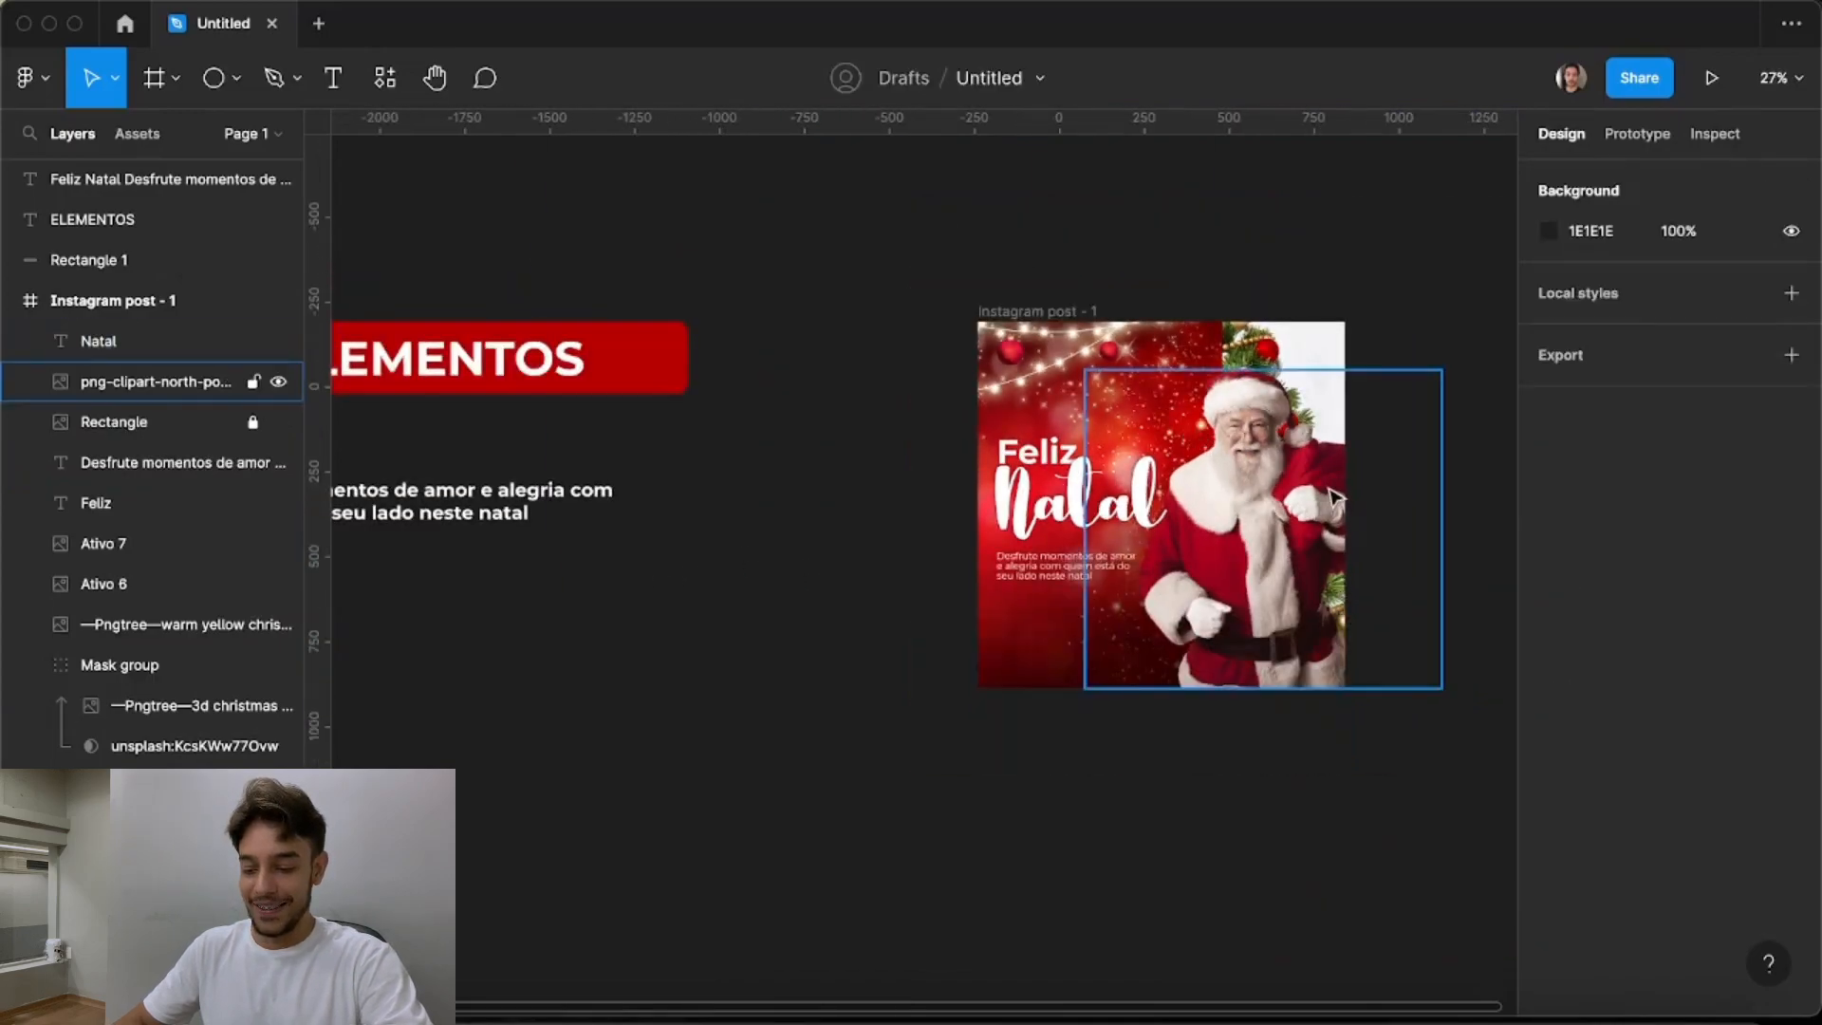
pyautogui.scroll(1, 1267, 495)
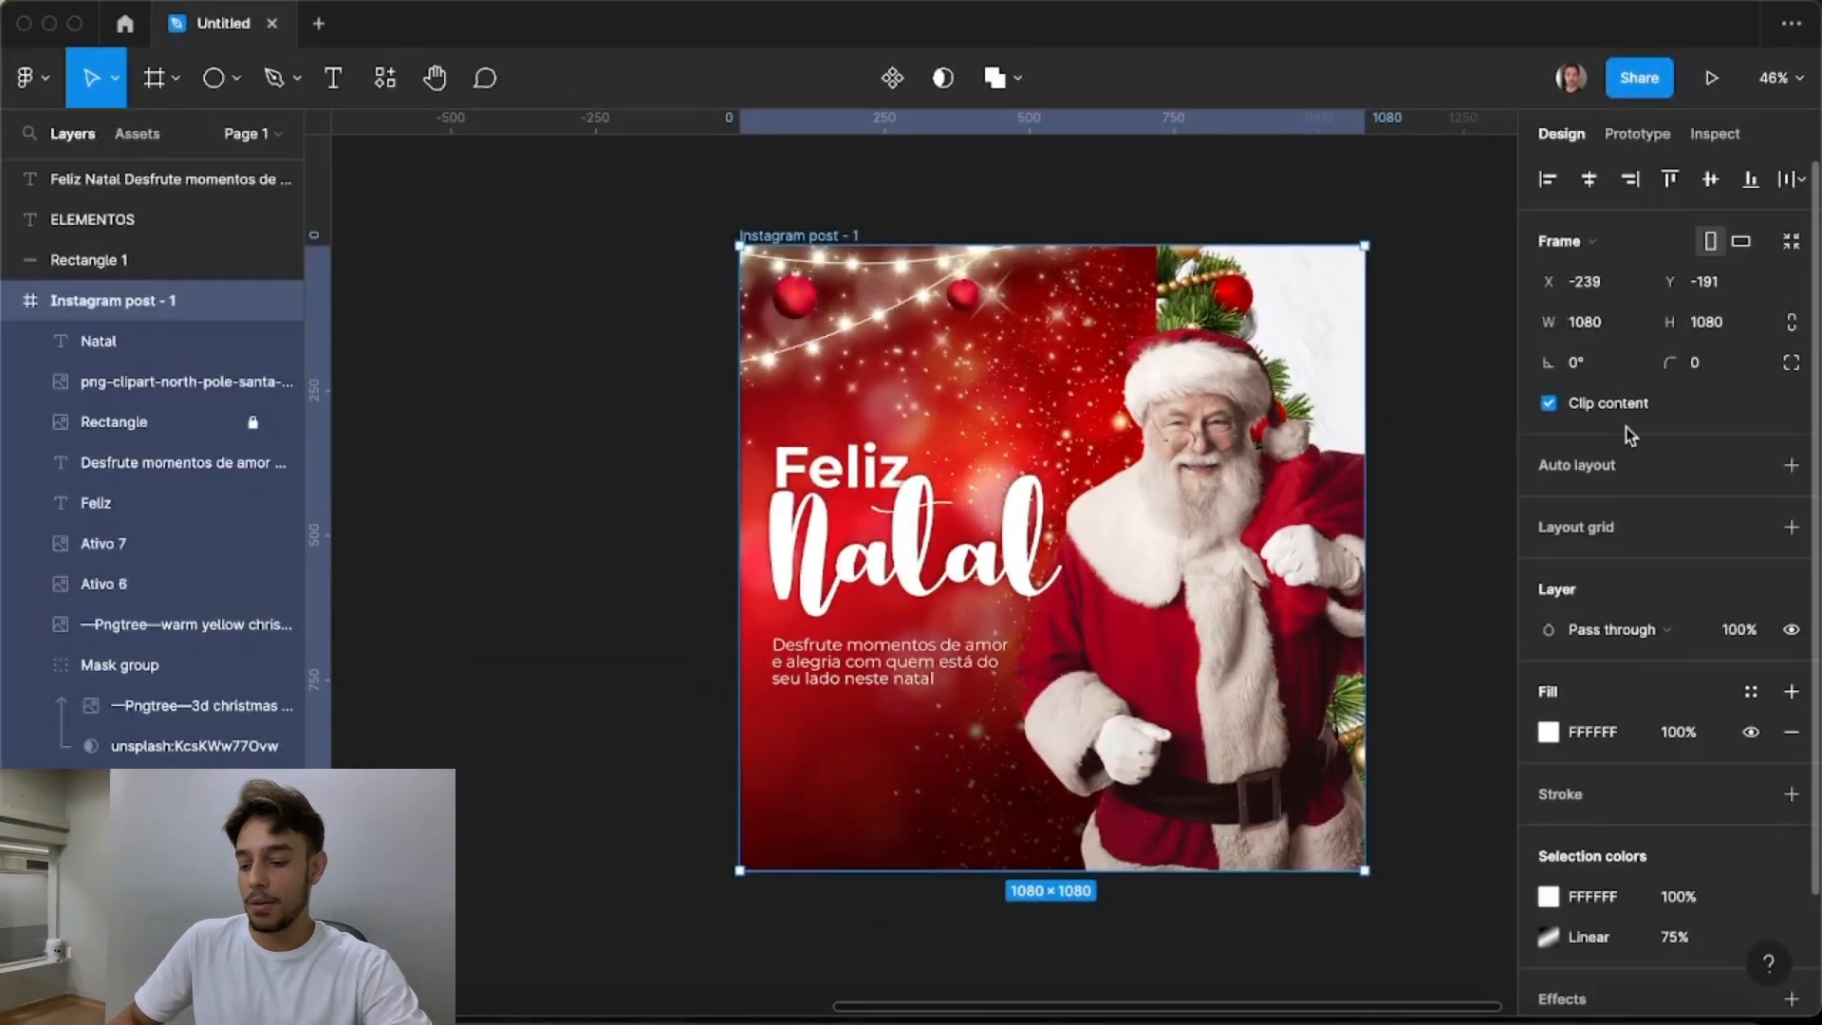
pyautogui.click(732, 241)
pyautogui.click(749, 237)
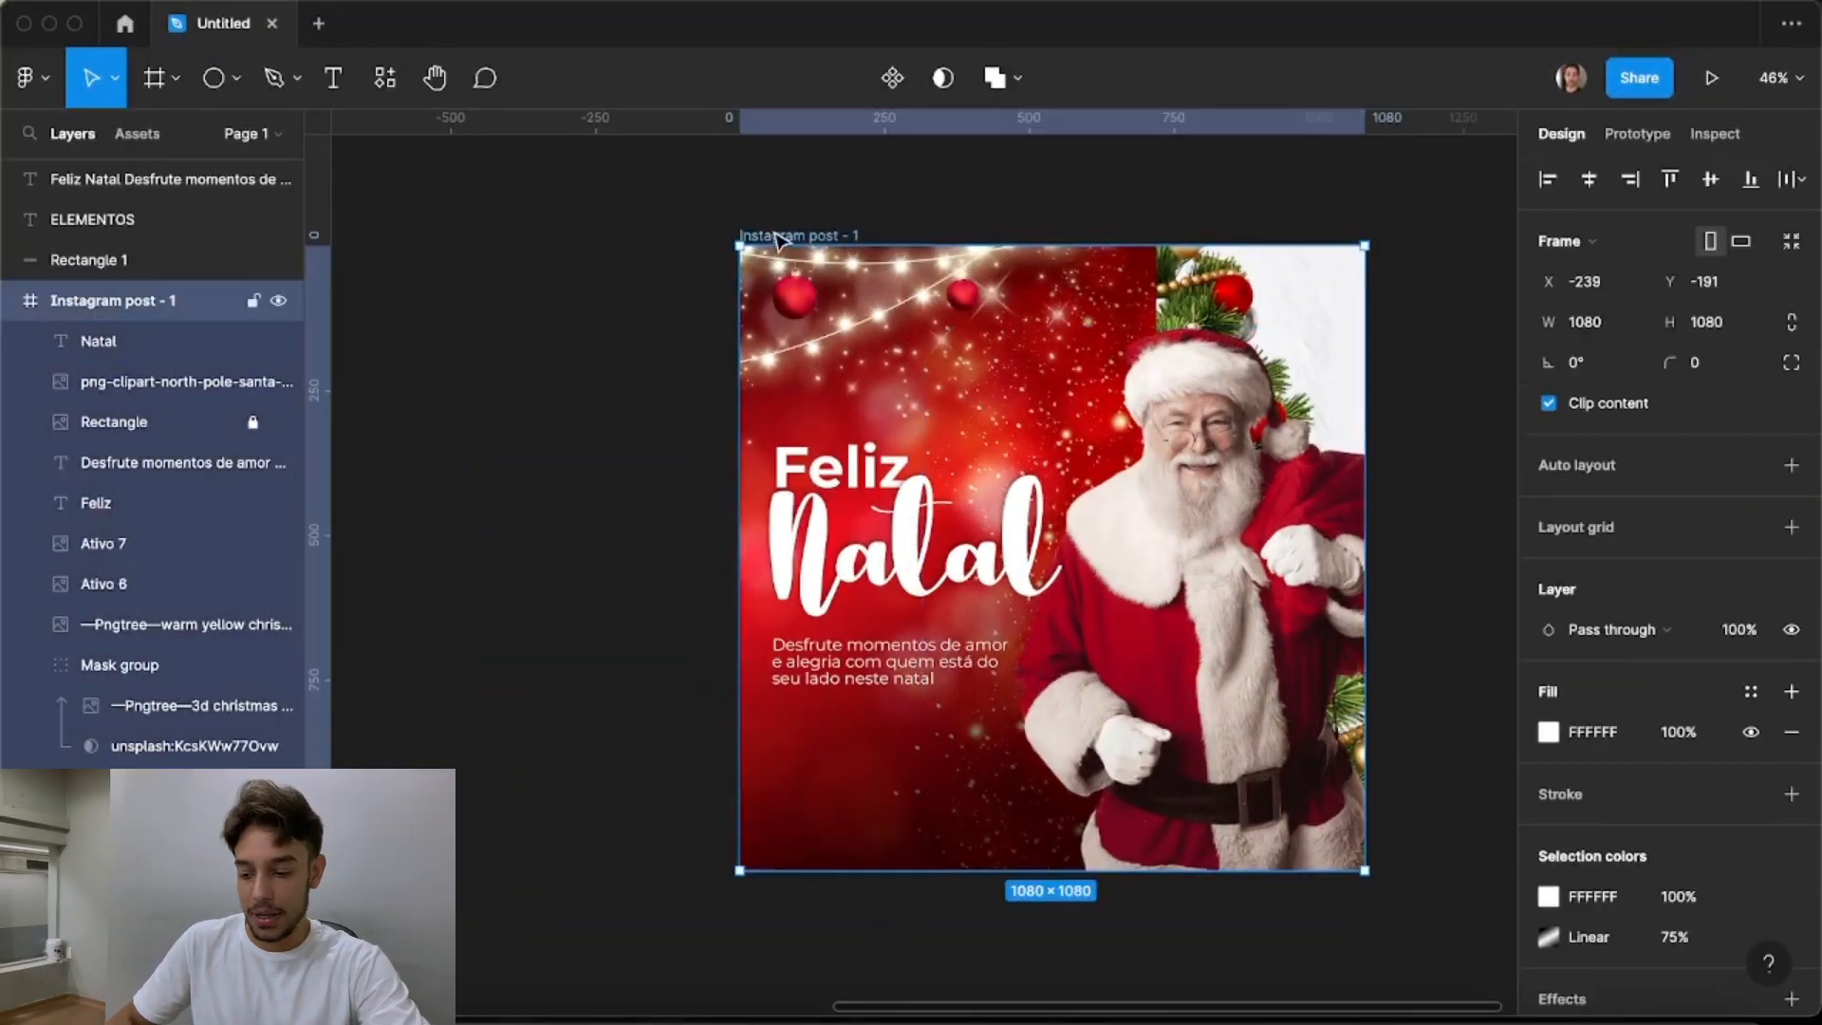
pyautogui.scroll(-3, 1781, 560)
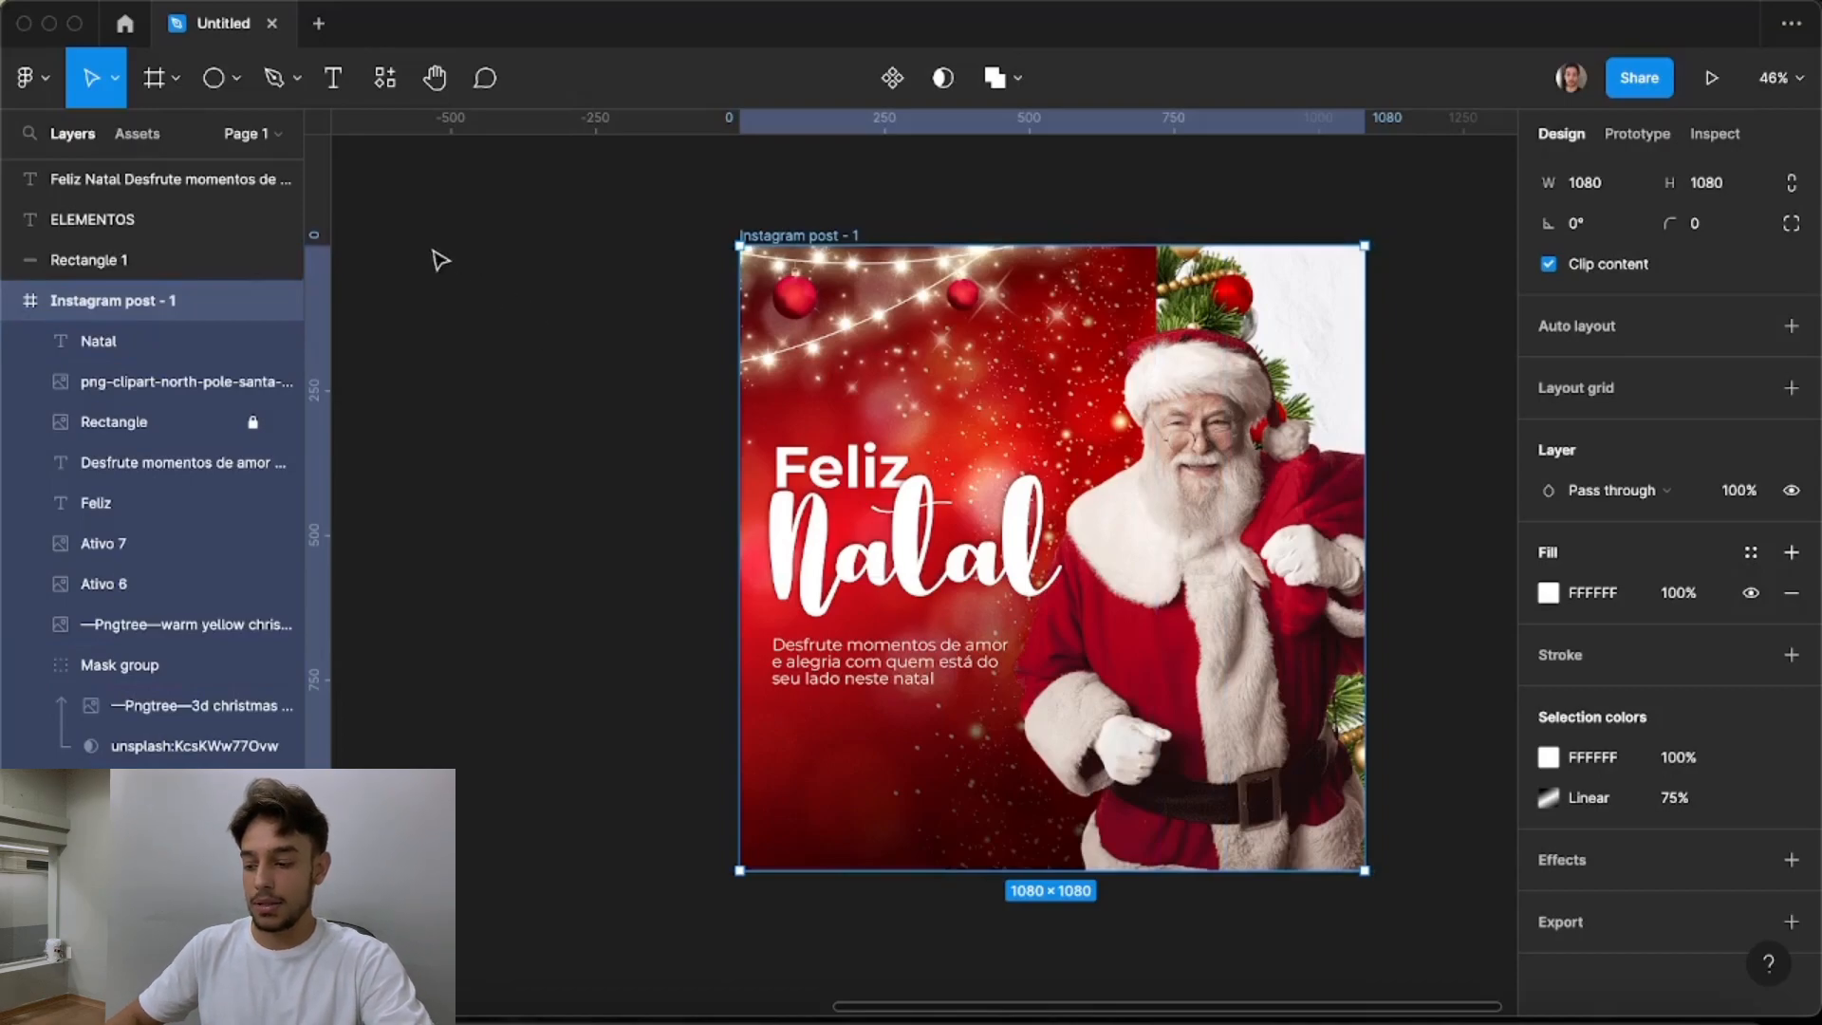
pyautogui.scroll(-5, 1488, 283)
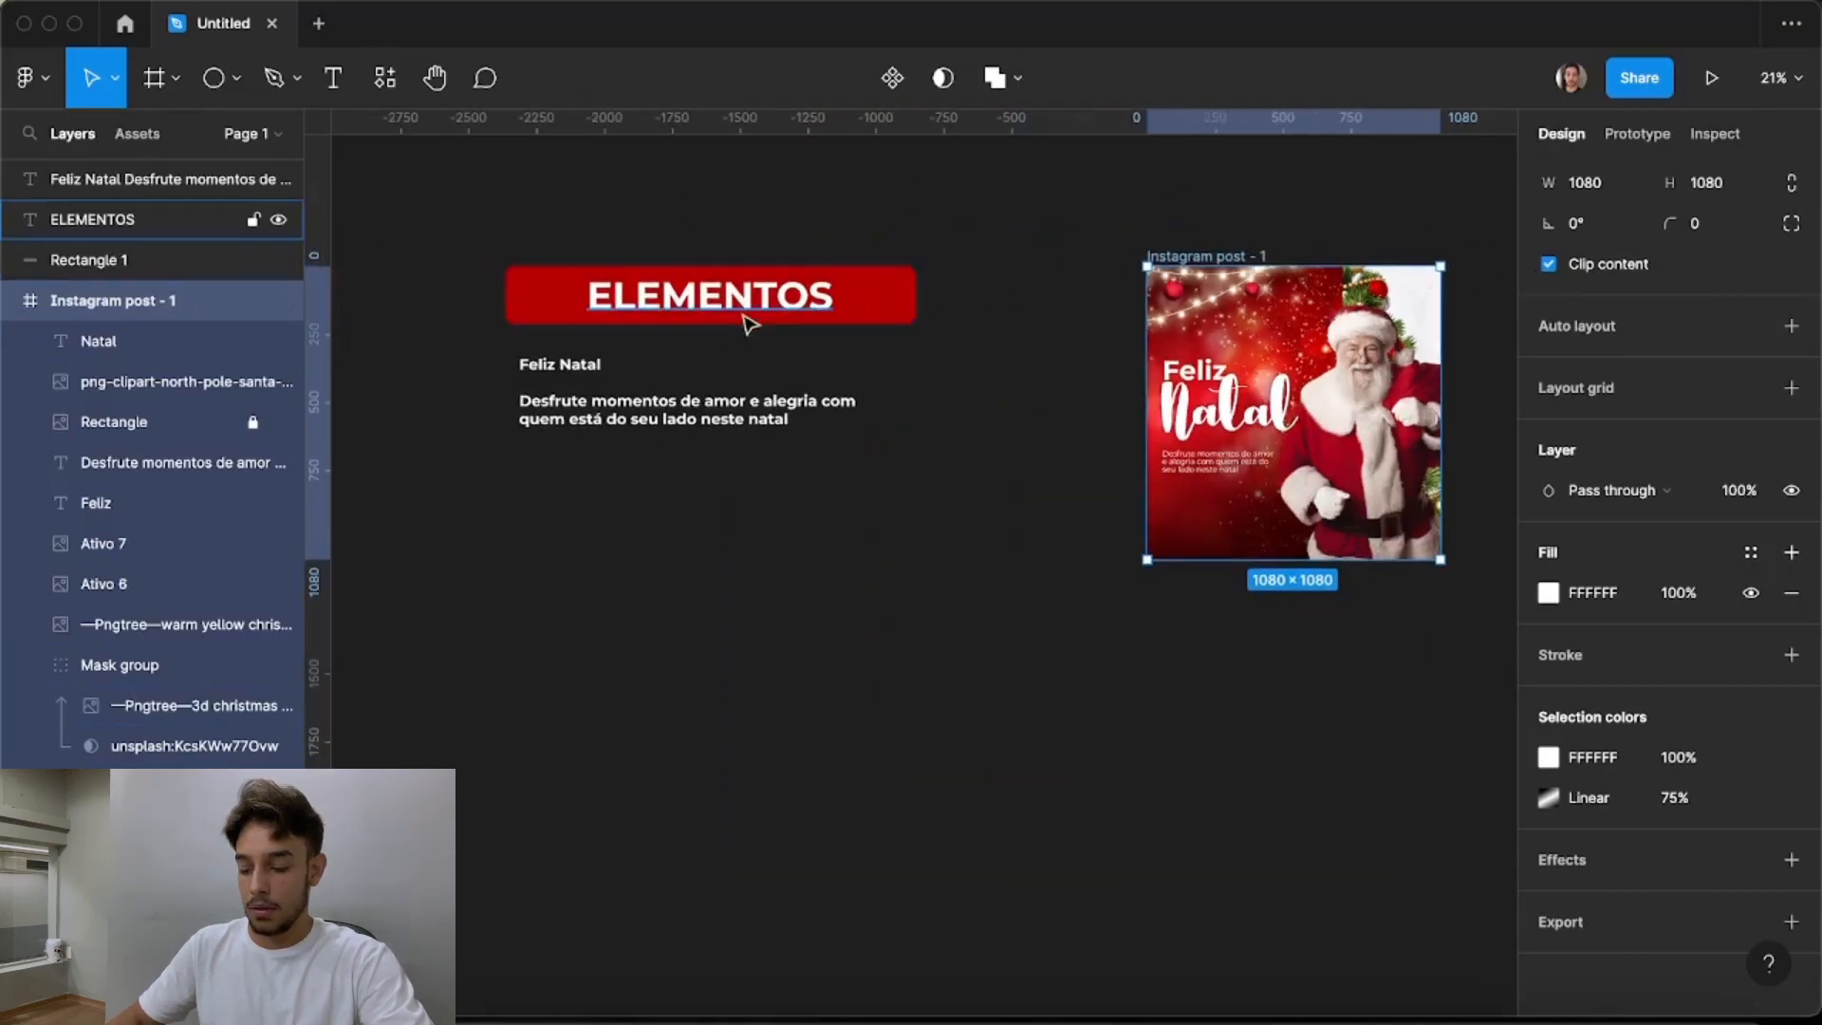
pyautogui.scroll(2, 751, 345)
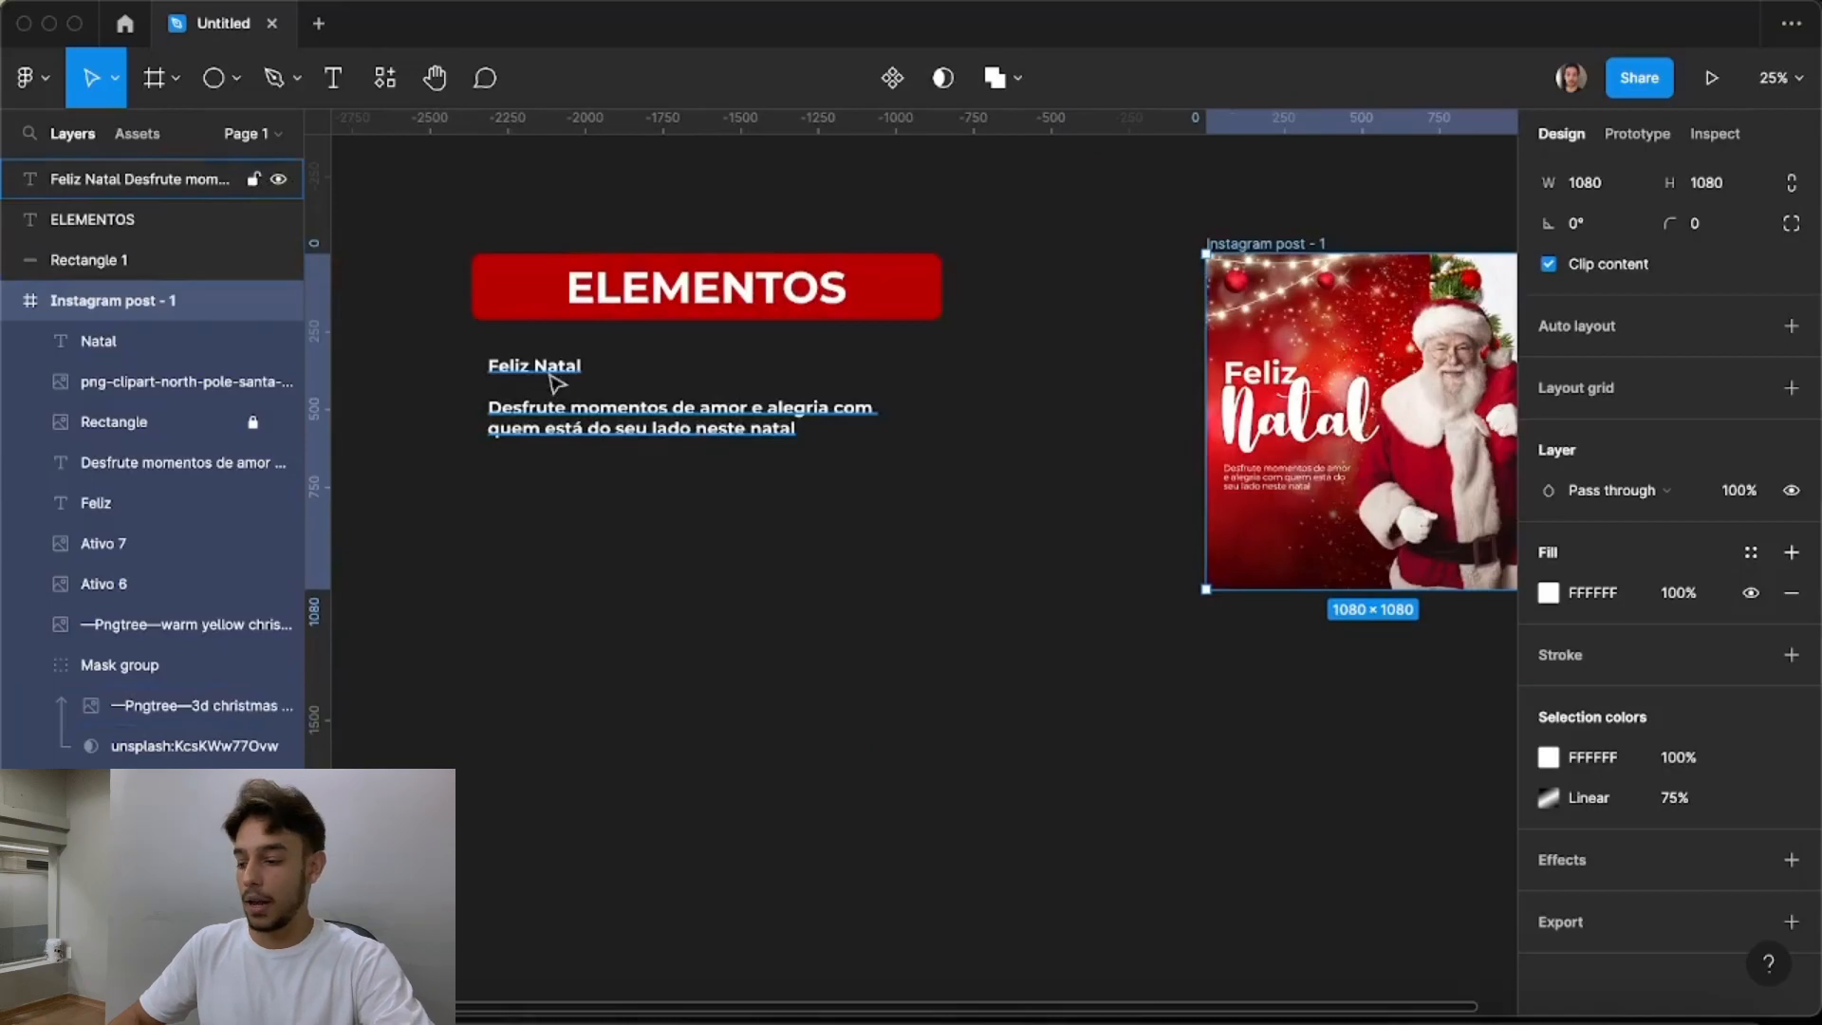
# Clear the selection and inspect the reference texts and the whole post
pyautogui.click(907, 508)
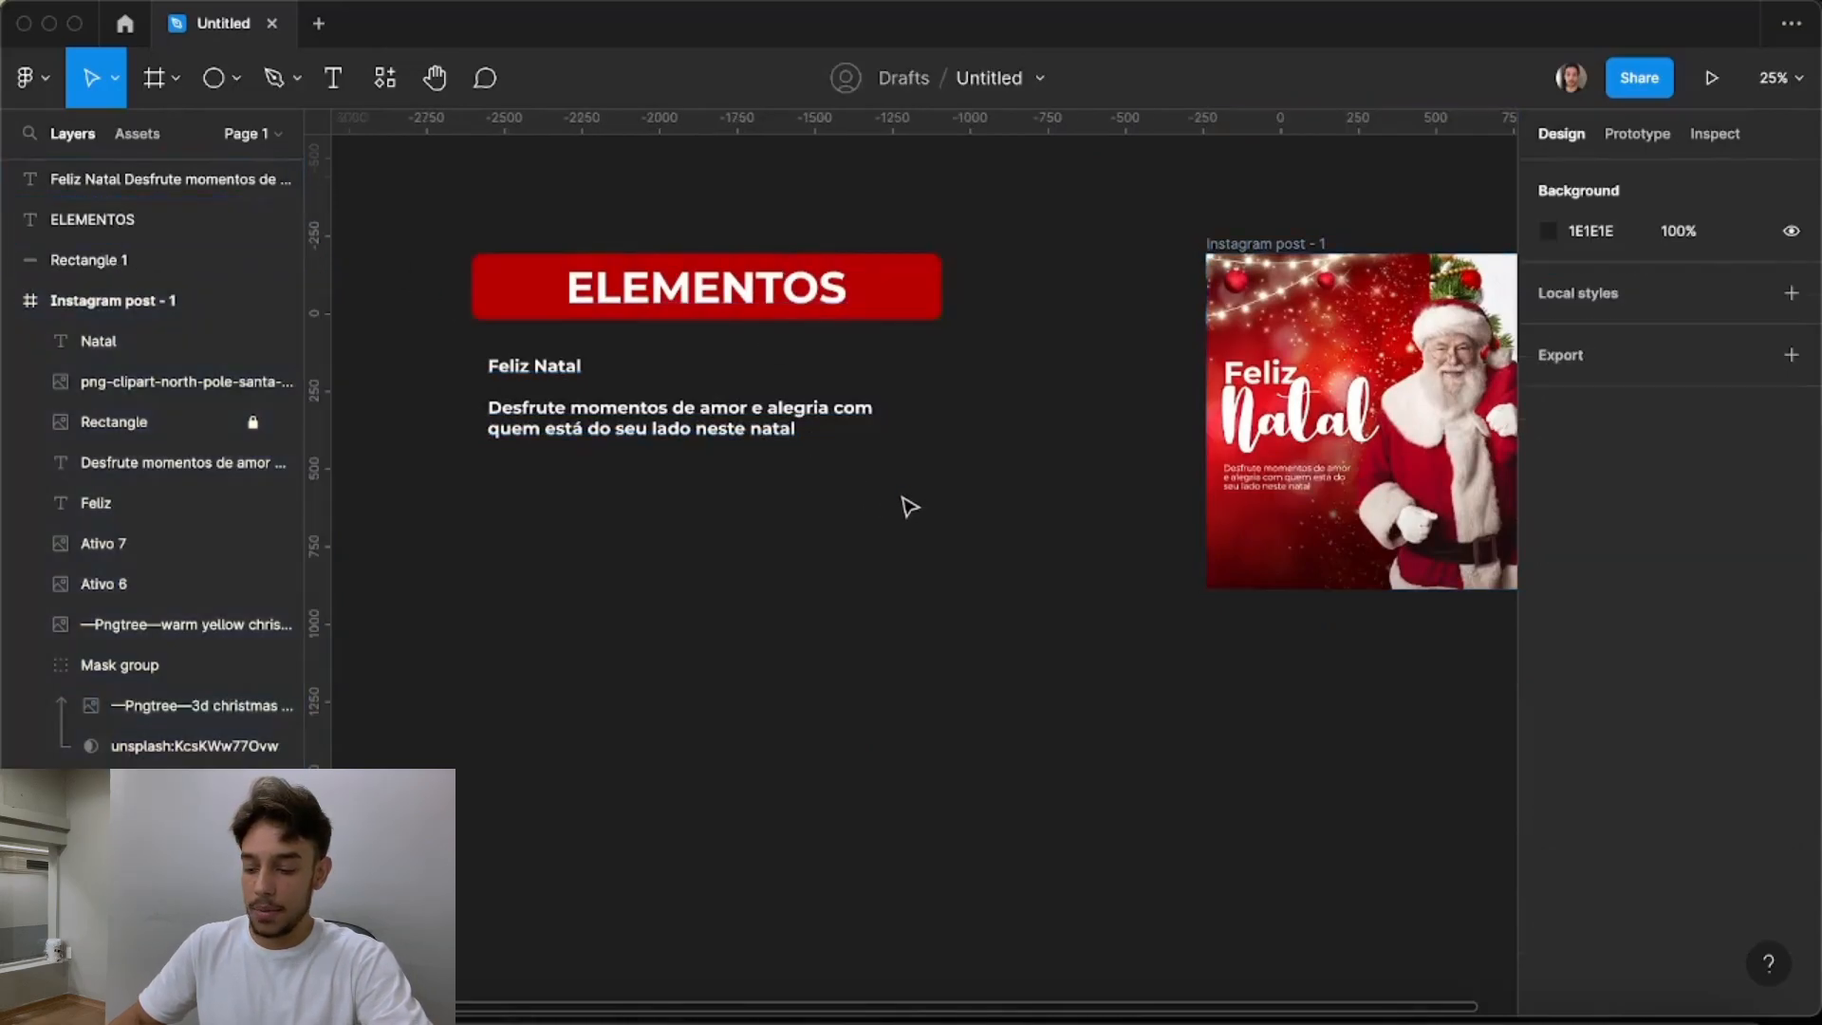
pyautogui.scroll(-5, 859, 496)
pyautogui.scroll(5, 1268, 404)
pyautogui.scroll(-1, 968, 611)
pyautogui.scroll(4, 490, 661)
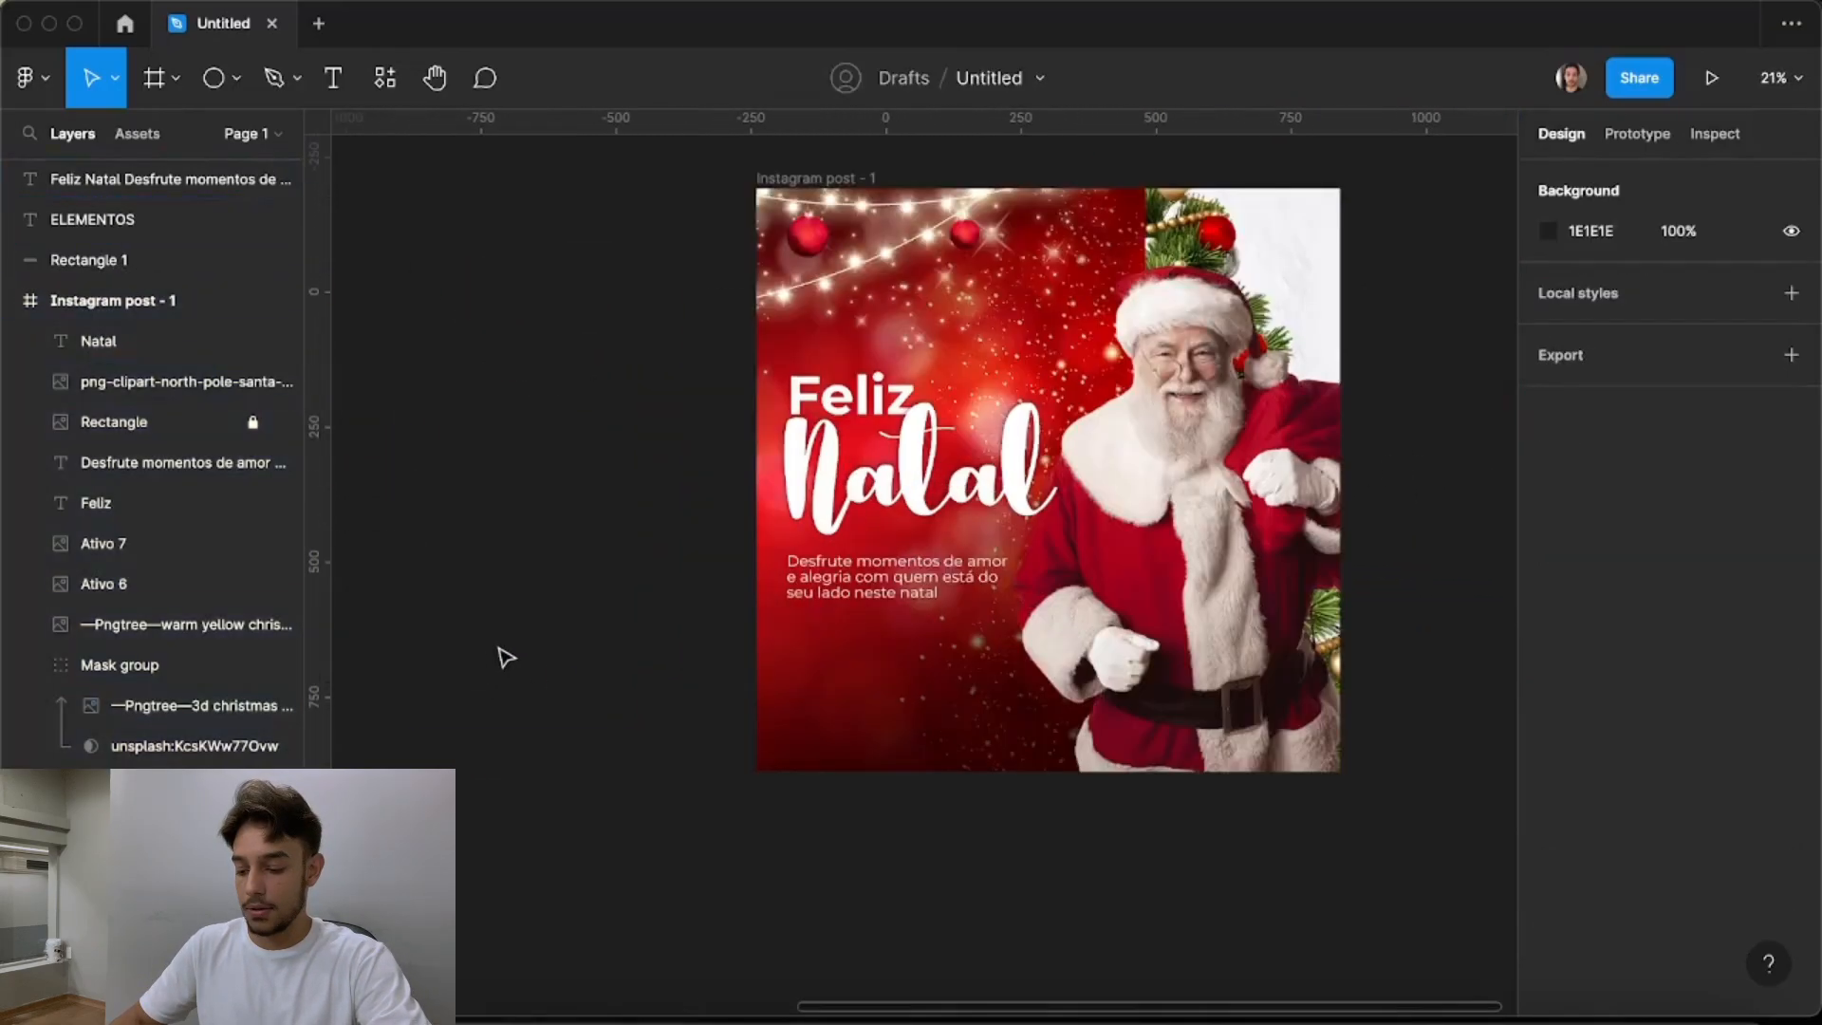
pyautogui.scroll(1, 1144, 321)
pyautogui.scroll(2, 1044, 285)
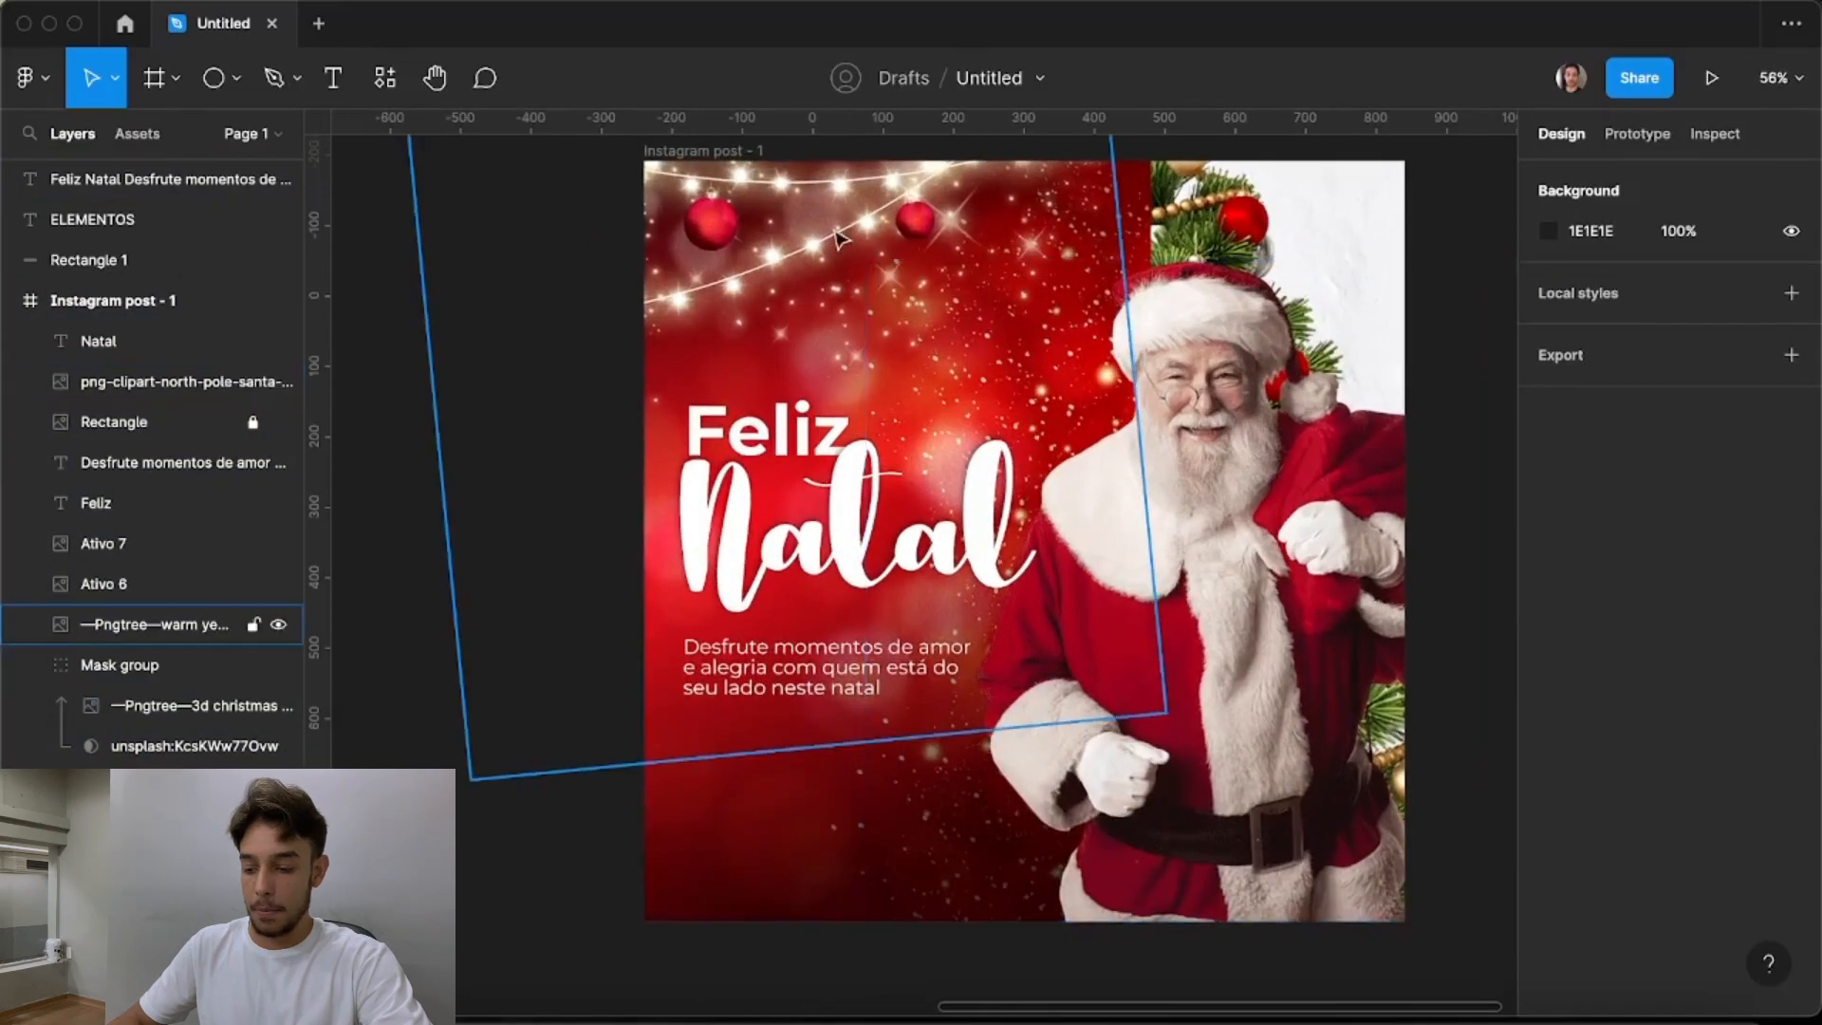
# Select the Instagram post frame and add an export setting to it
pyautogui.click(697, 185)
pyautogui.click(698, 185)
pyautogui.scroll(-3, 1764, 907)
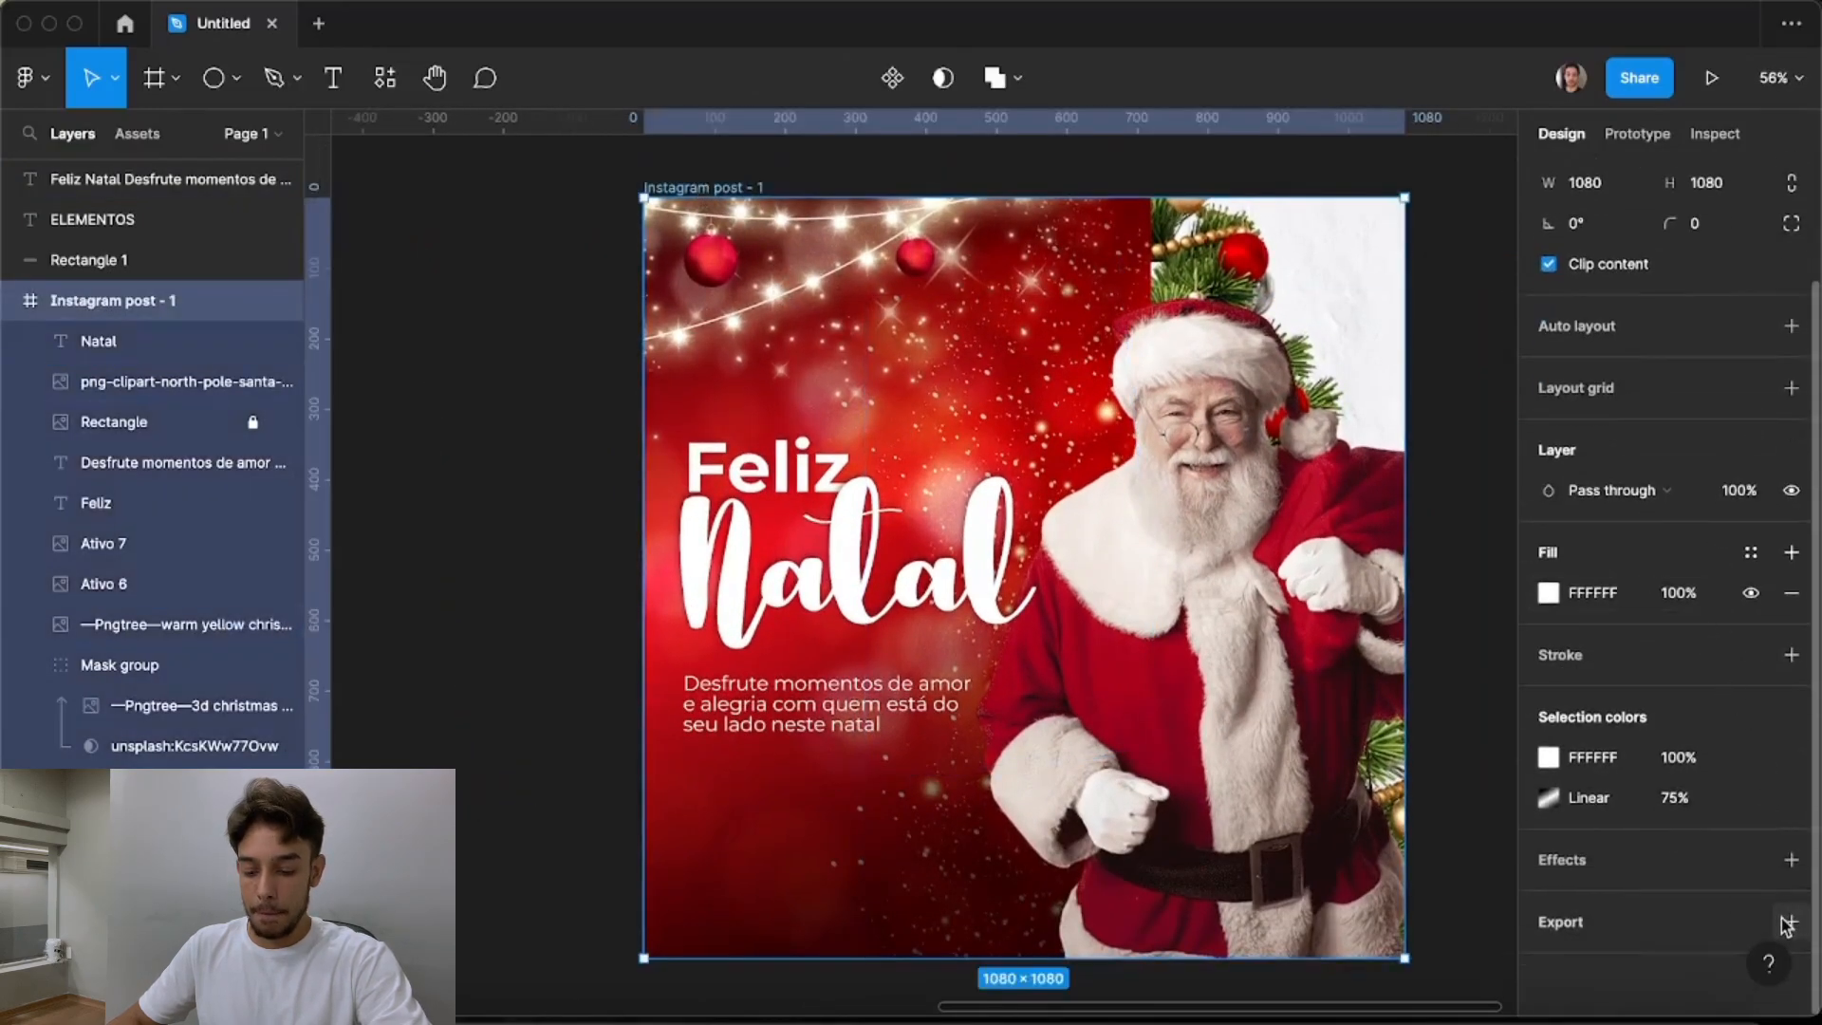
pyautogui.scroll(-2, 1764, 906)
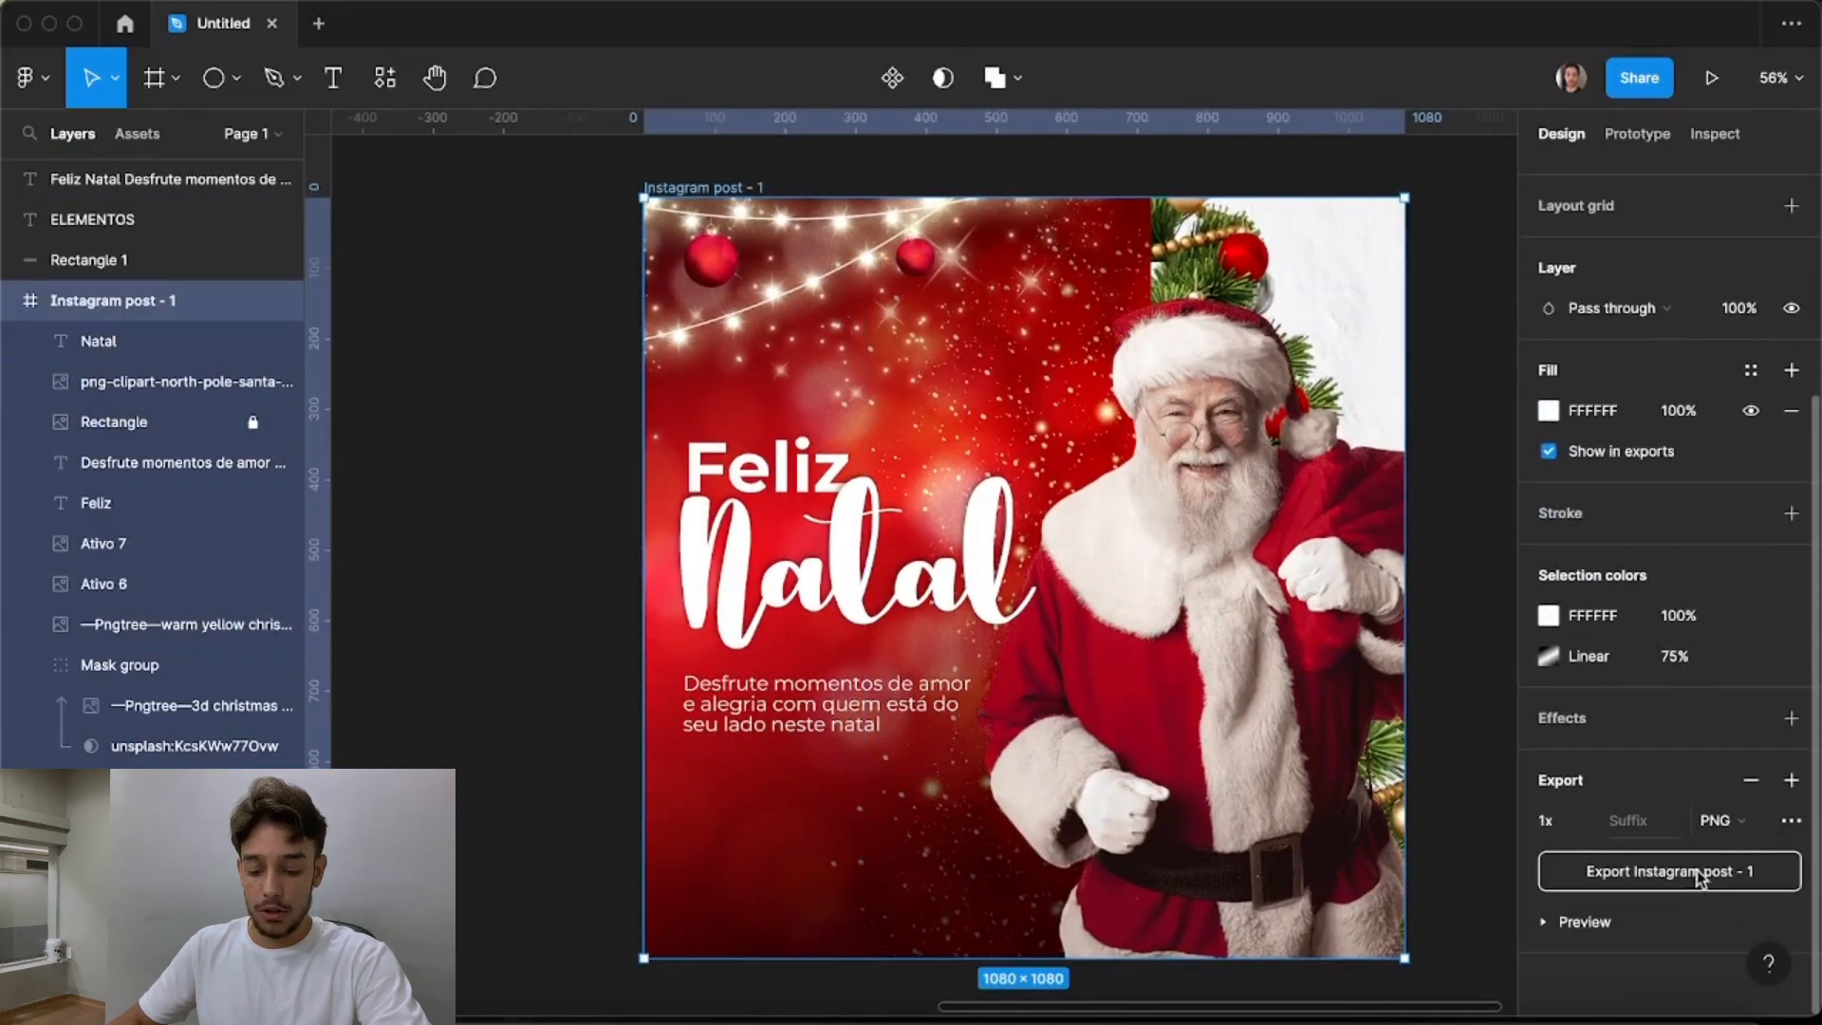
# Keep PNG as the export format and export the post as "Instagram post - 1.png" to the Downloads folder
pyautogui.click(1723, 820)
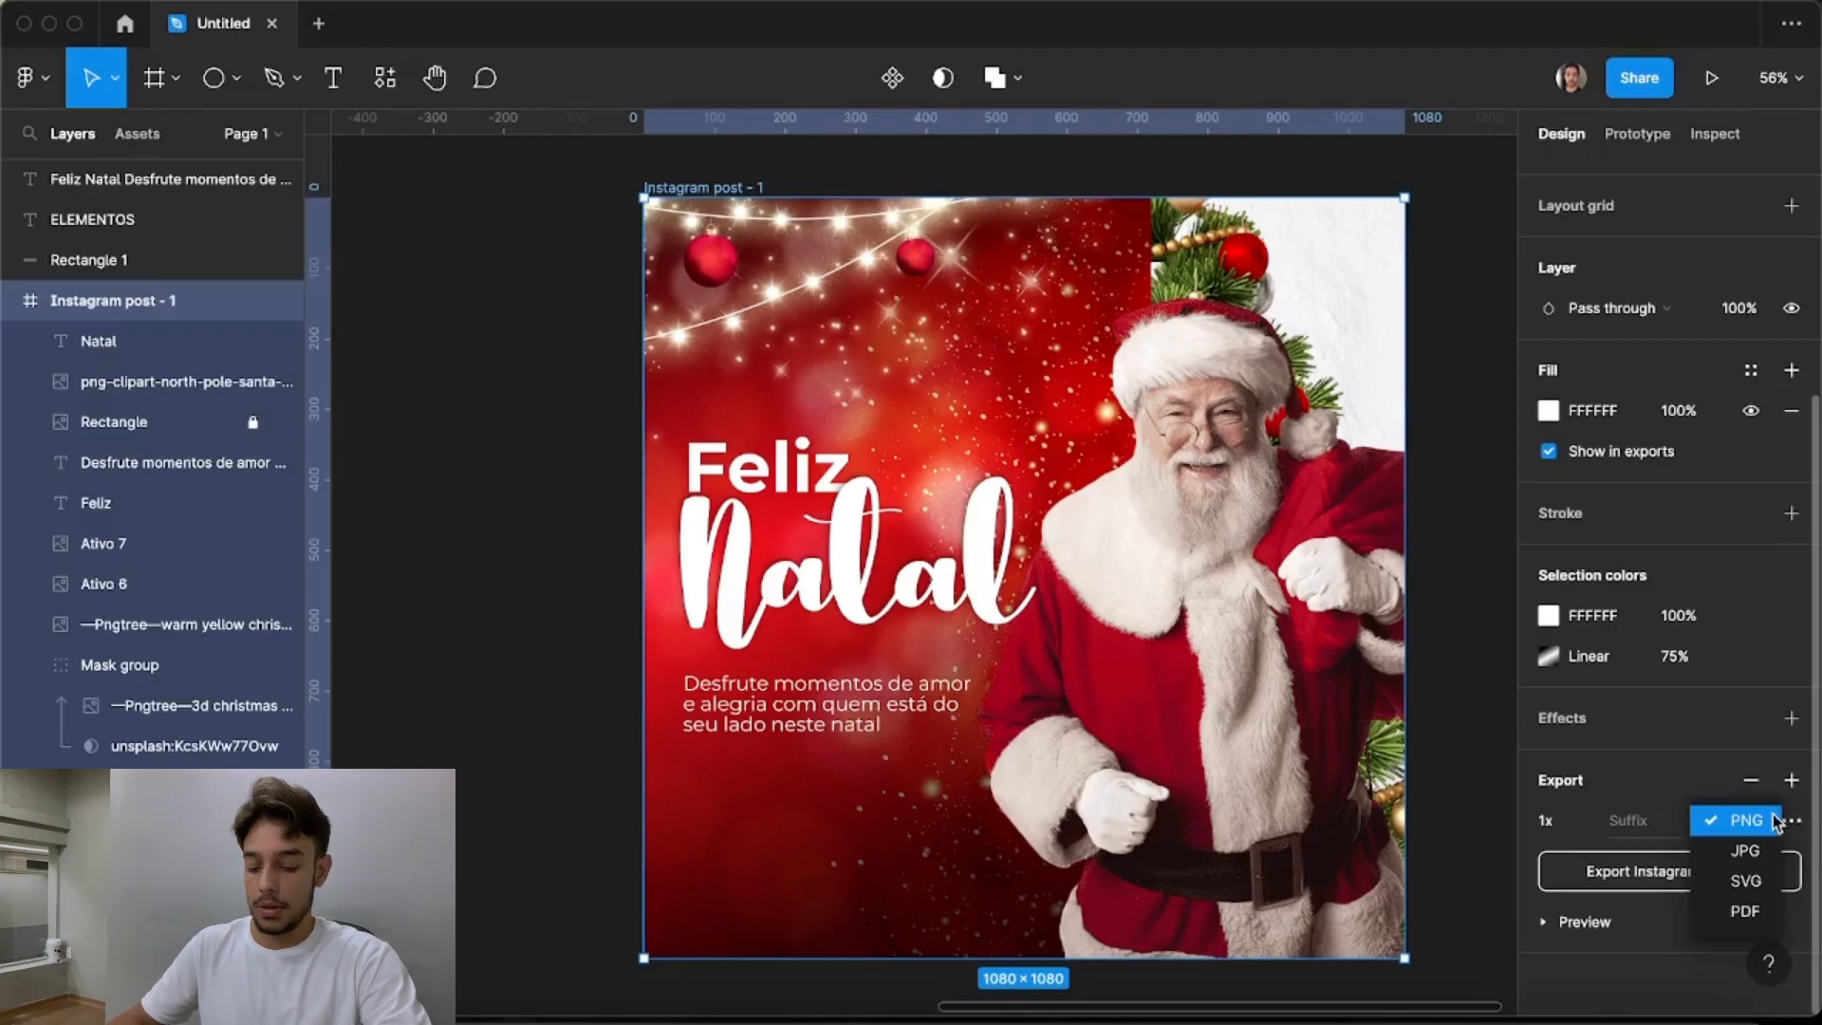
pyautogui.click(1602, 880)
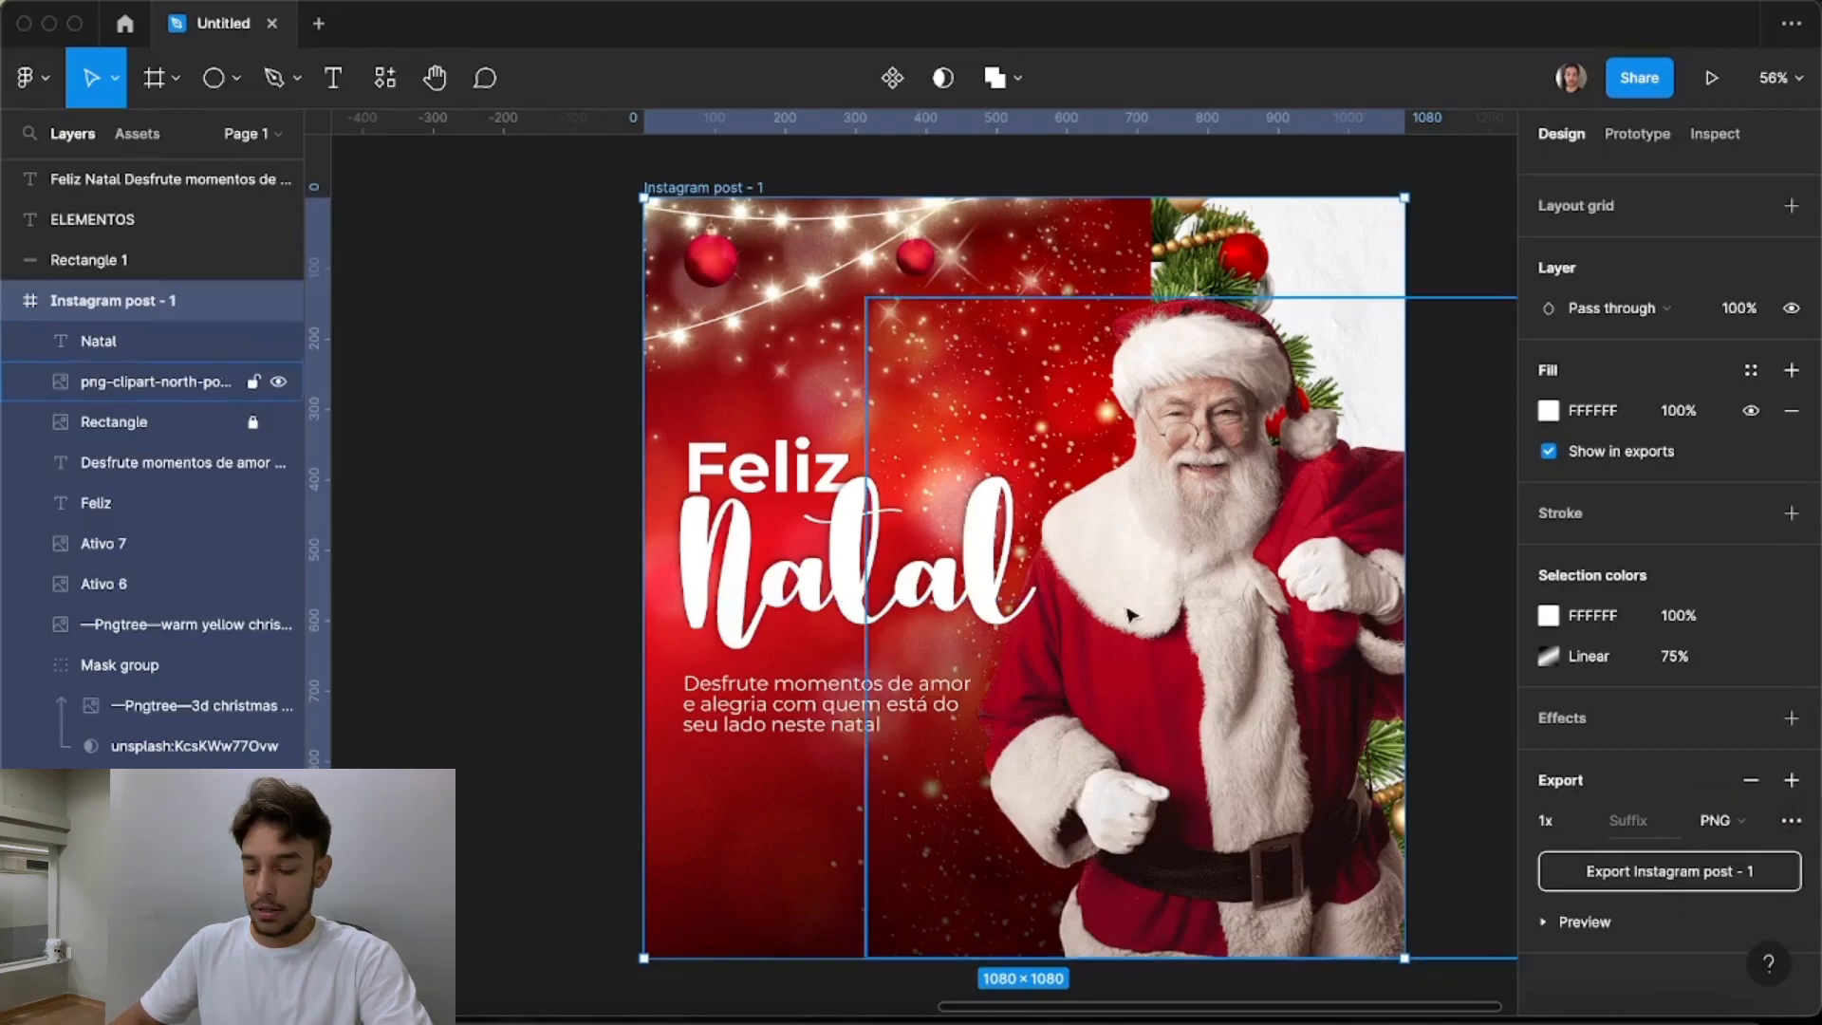
pyautogui.click(1583, 870)
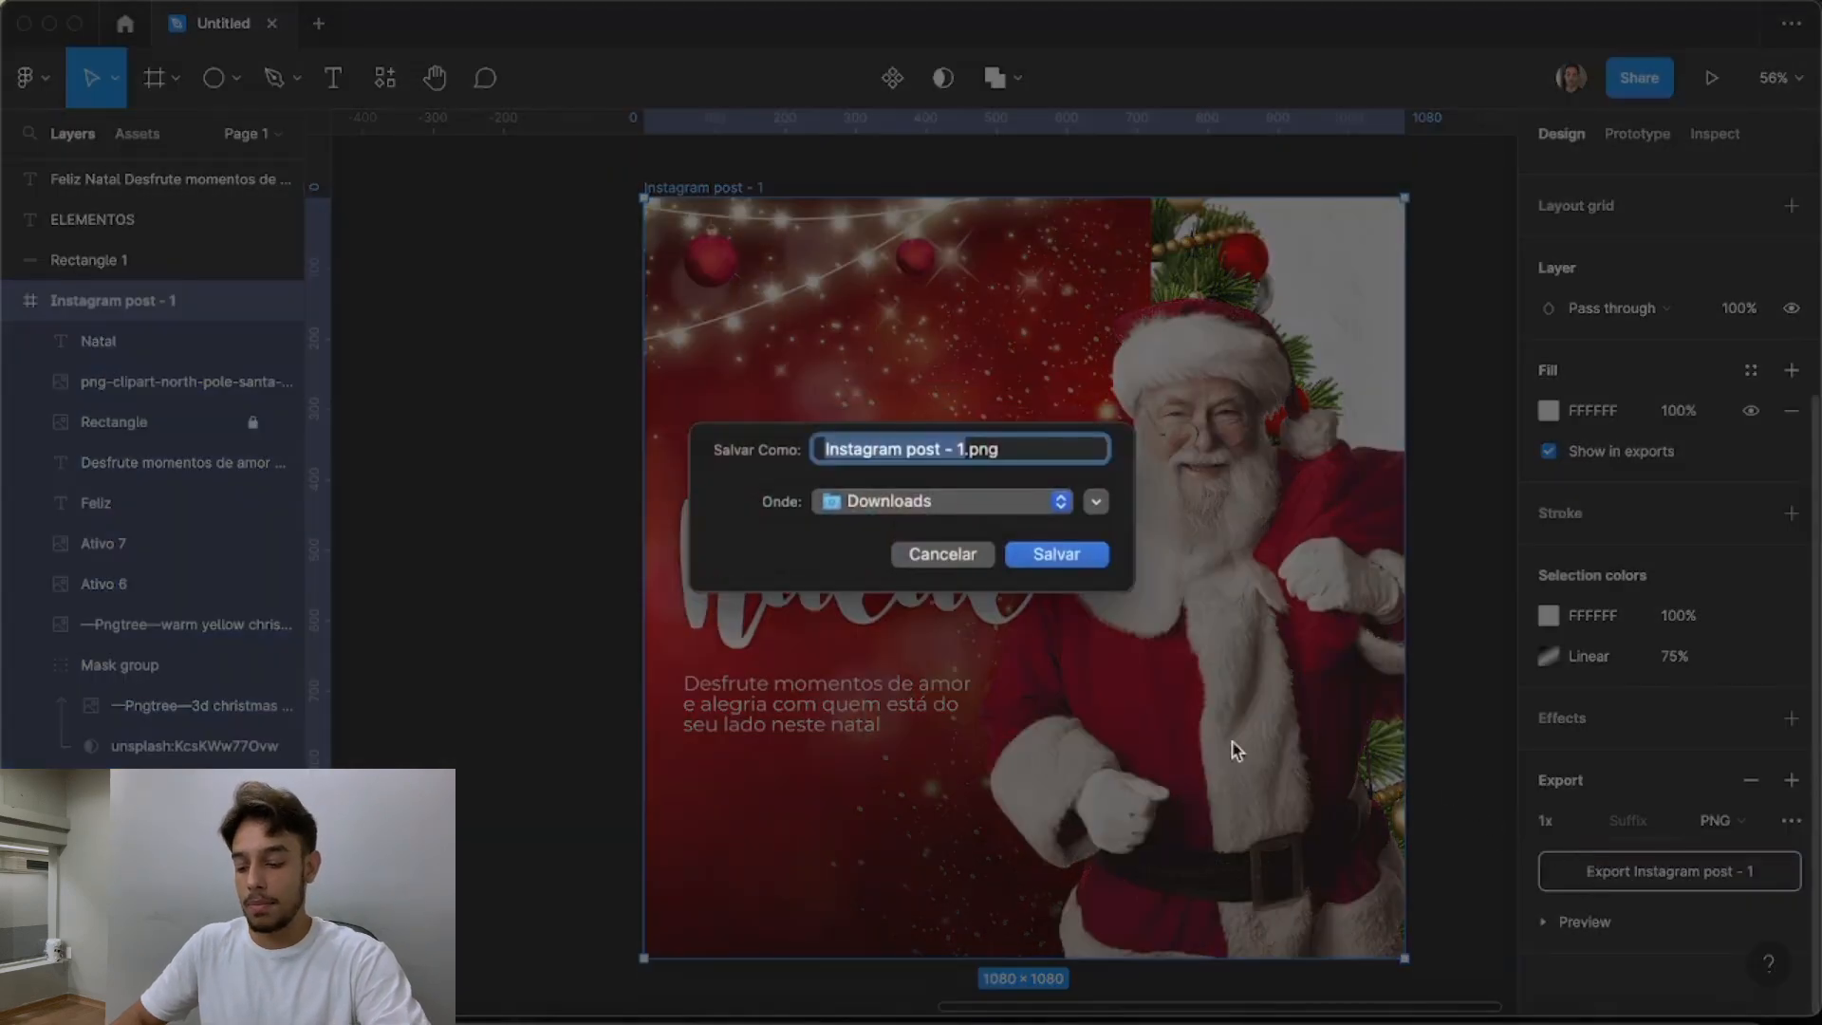
pyautogui.click(1056, 555)
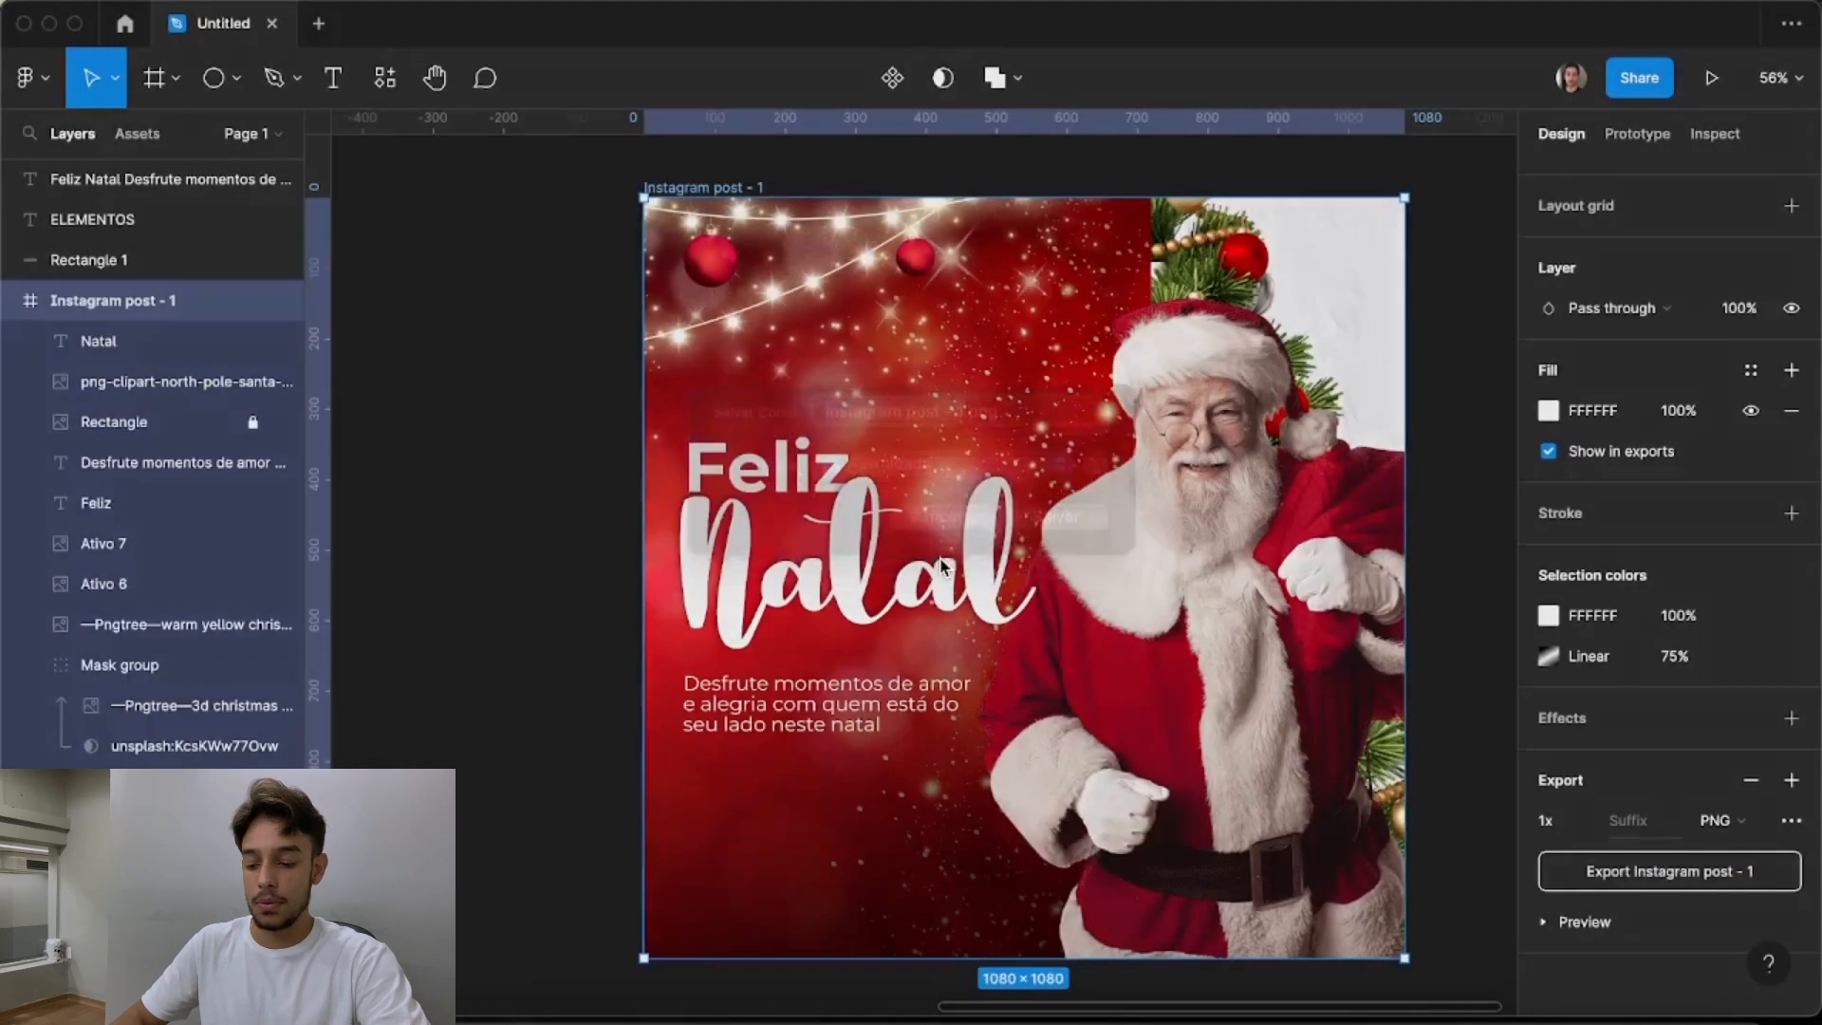